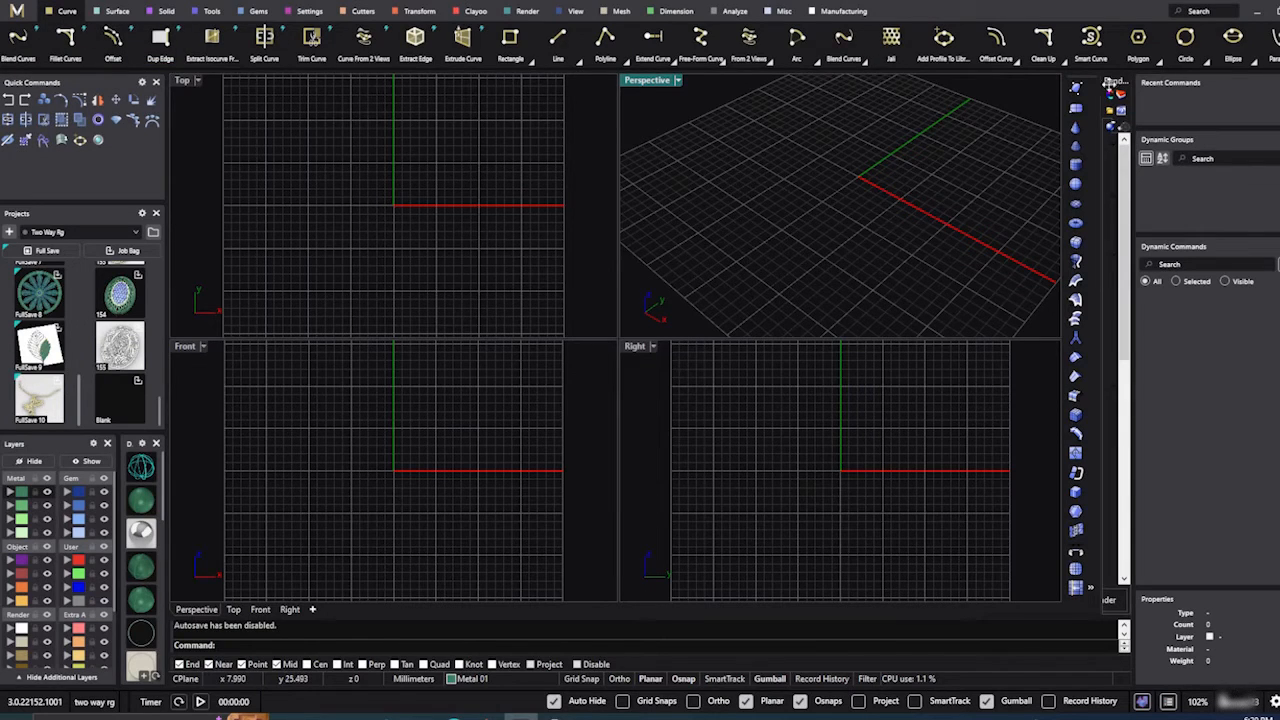
Step: On the Creation layer, draw an ellipse centred at the origin, about 9.3 mm wide, with its long axis along Y
{"action": "left_click", "coordinate": [1233, 38]}
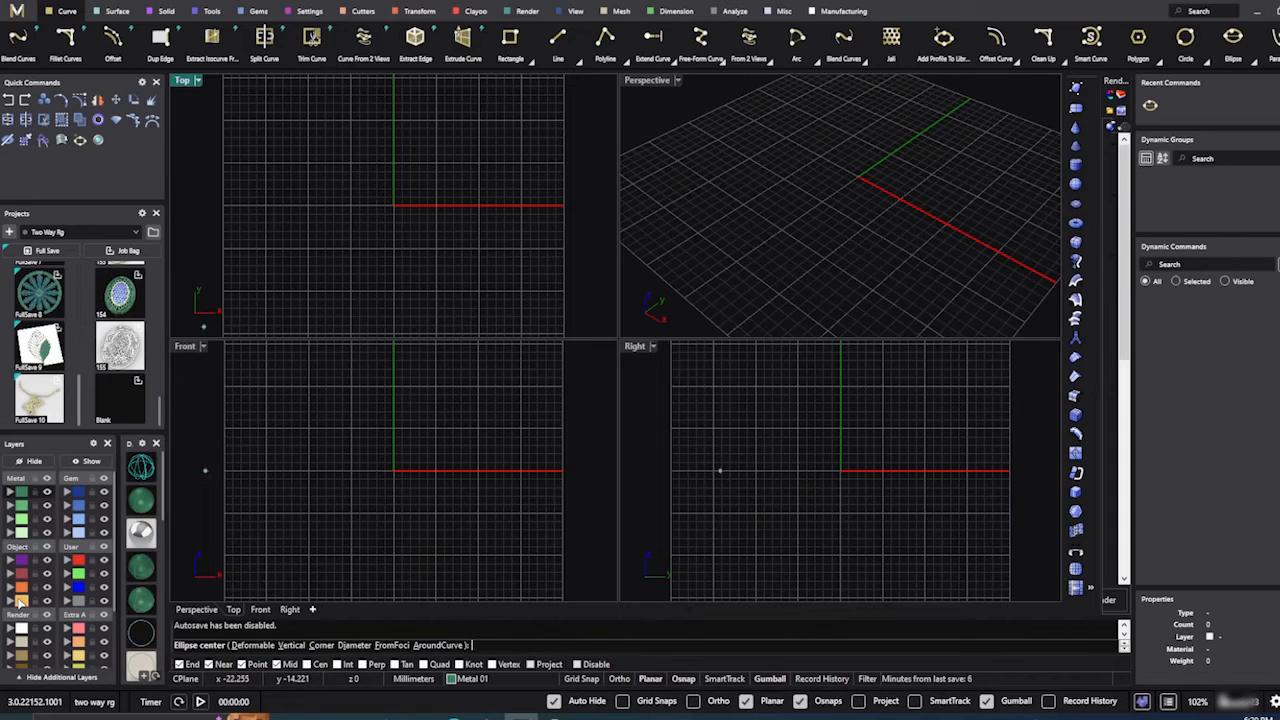
{"action": "left_click", "coordinate": [20, 600]}
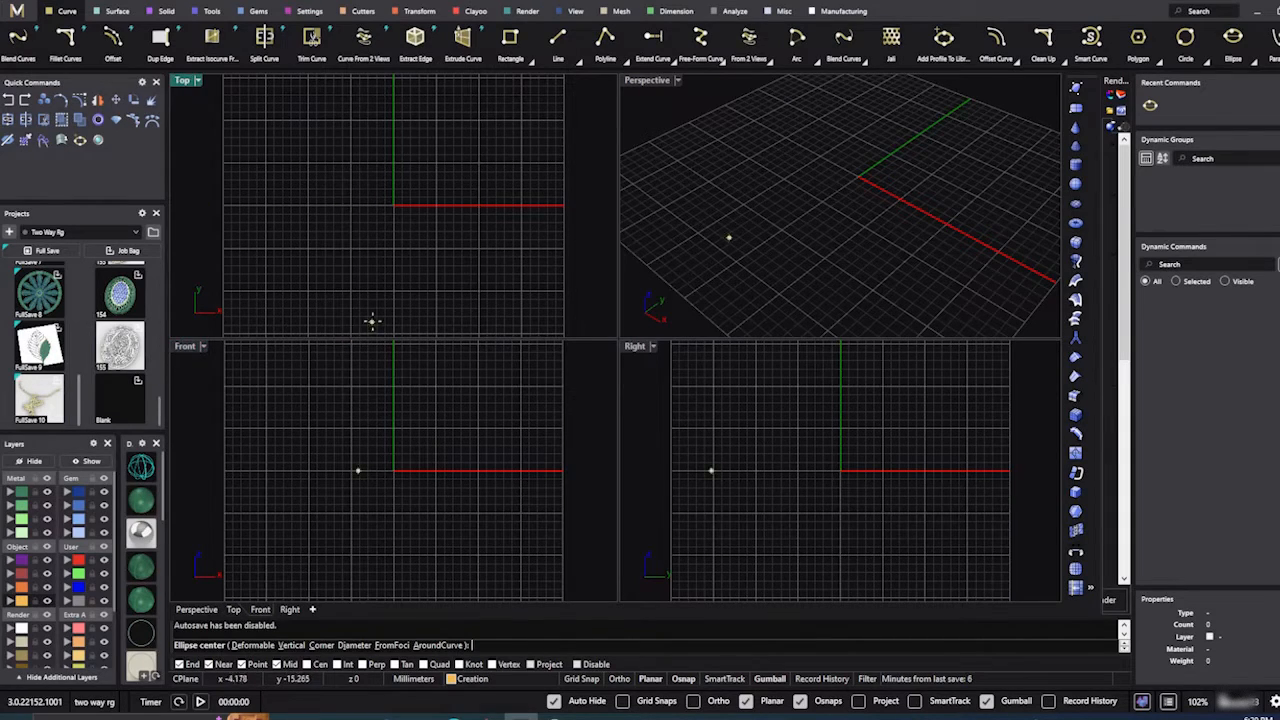
{"action": "left_click", "coordinate": [393, 205]}
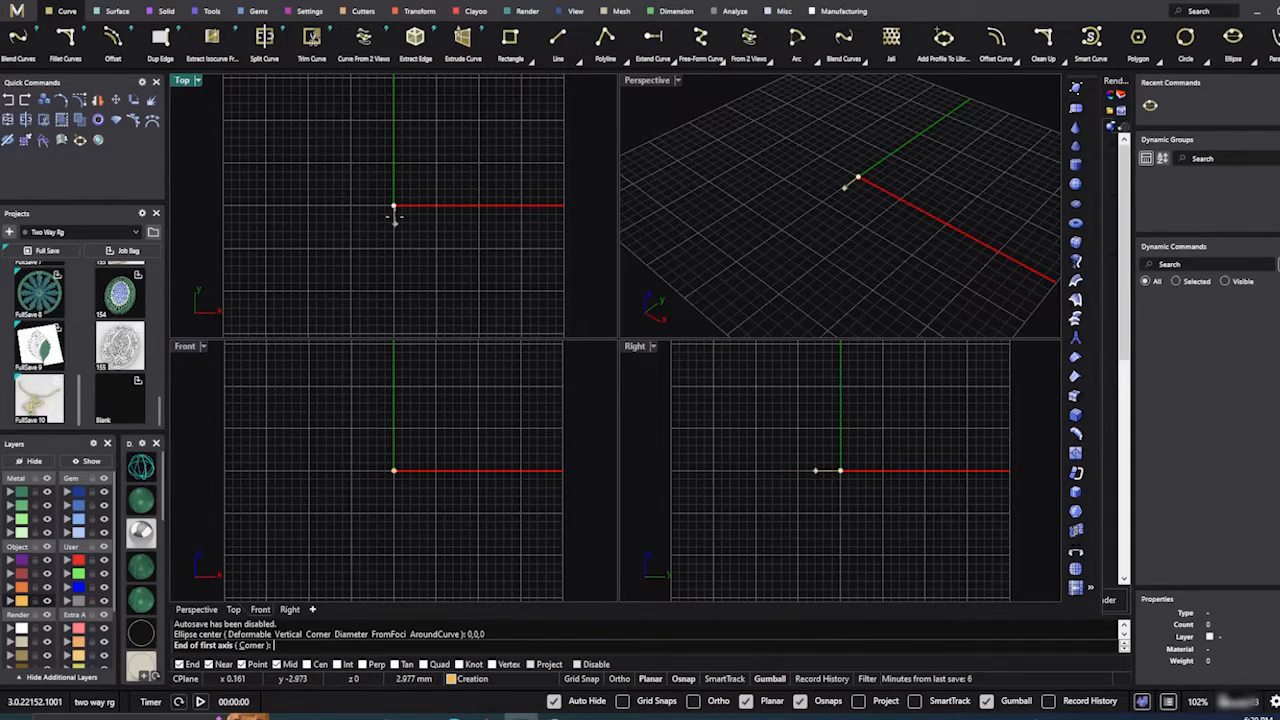
{"action": "left_click", "coordinate": [393, 148]}
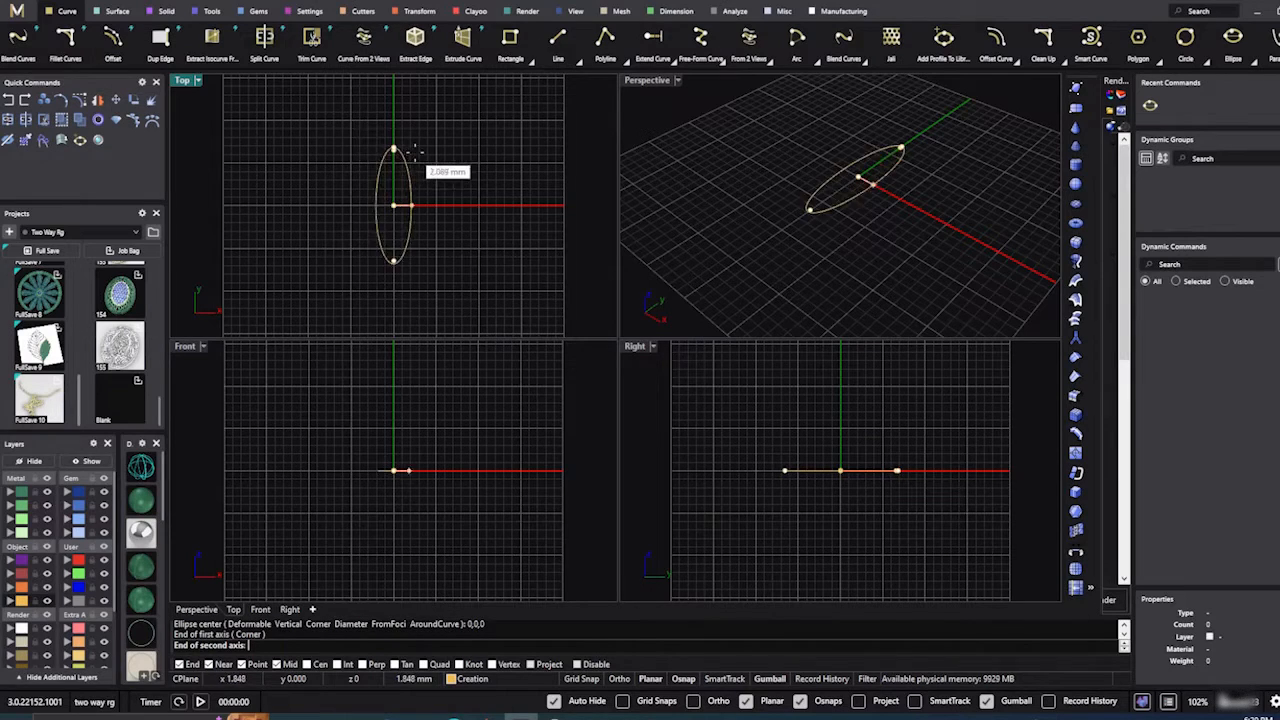
{"action": "left_click", "coordinate": [433, 152]}
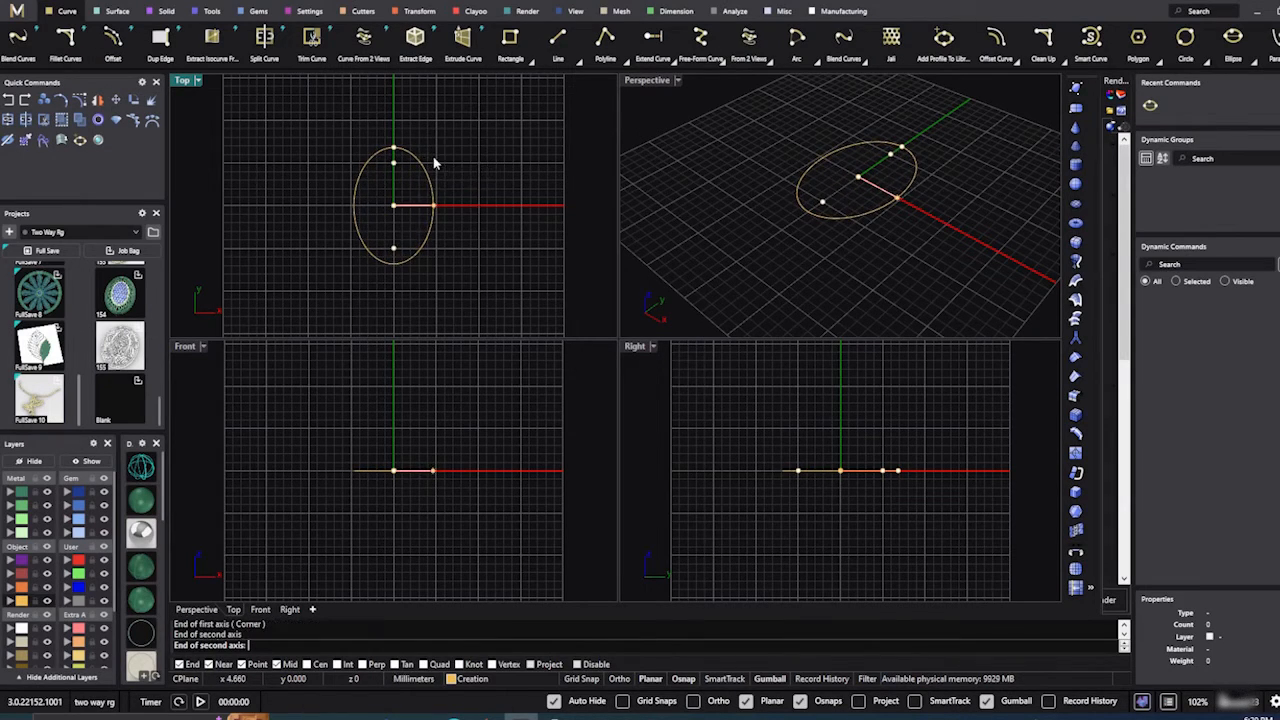
Step: Enable the Quad snap and draw a shallow upward arc between the ellipse's two long-axis quadrants, setting its direction in the Right view
{"action": "left_click", "coordinate": [737, 234]}
{"action": "right_click_drag", "start_coordinate": [737, 234], "coordinate": [753, 130]}
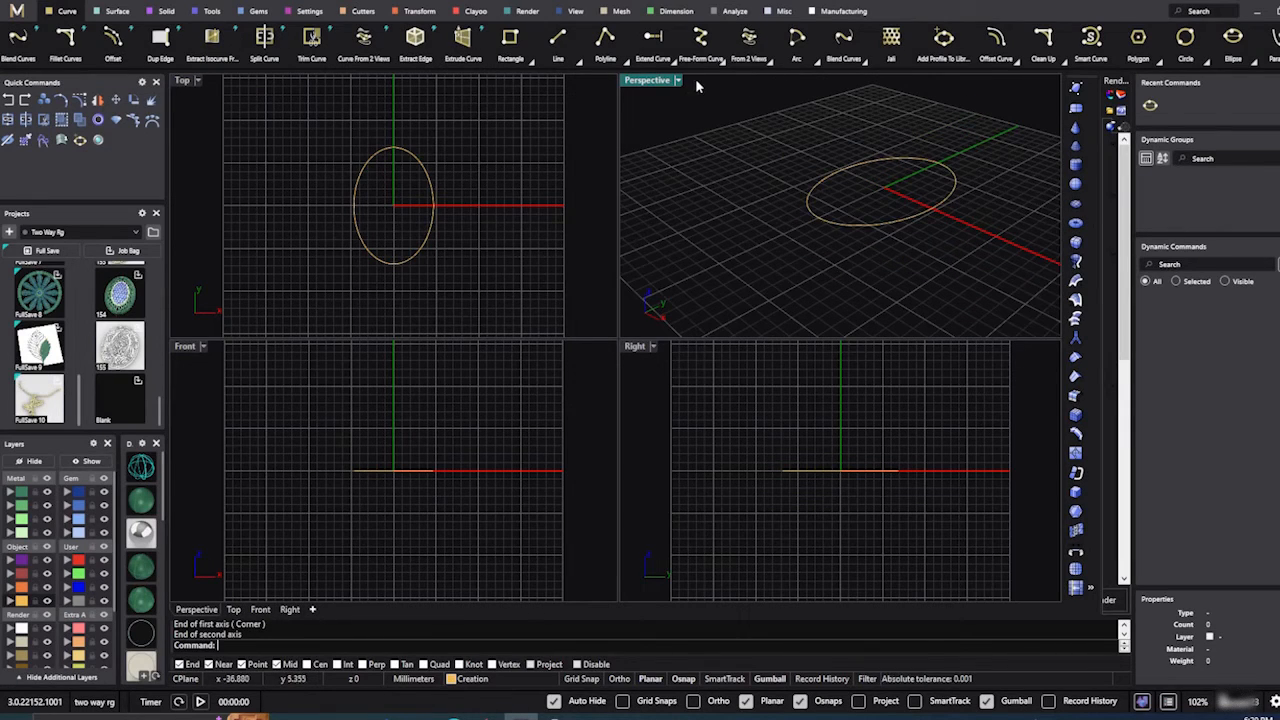
{"action": "left_click", "coordinate": [818, 60]}
{"action": "left_click", "coordinate": [892, 84]}
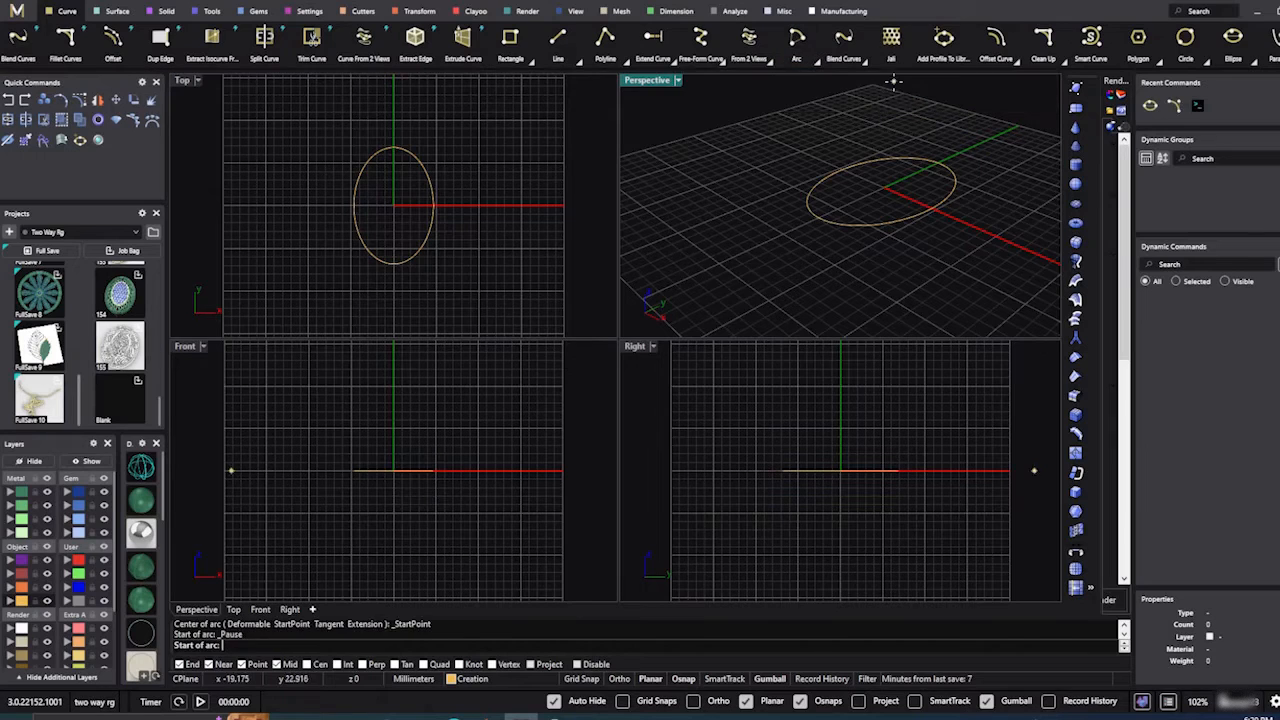
{"action": "left_click", "coordinate": [422, 665]}
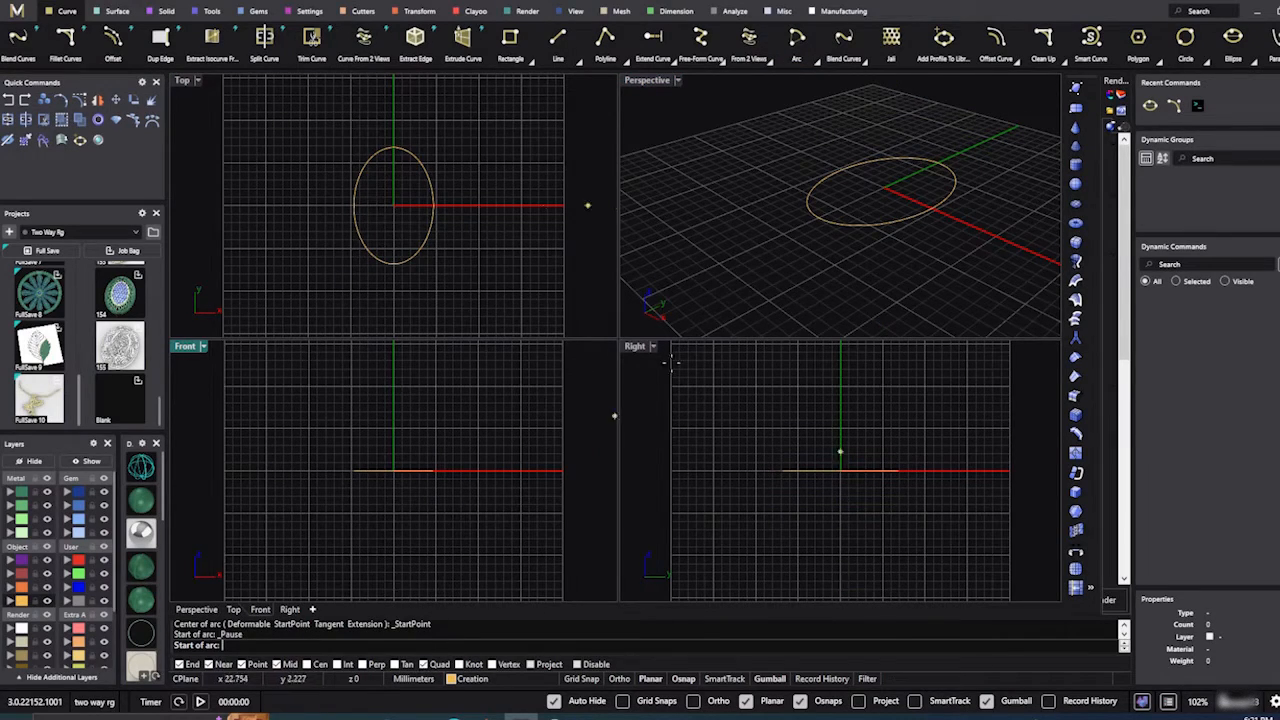
{"action": "left_click", "coordinate": [817, 218]}
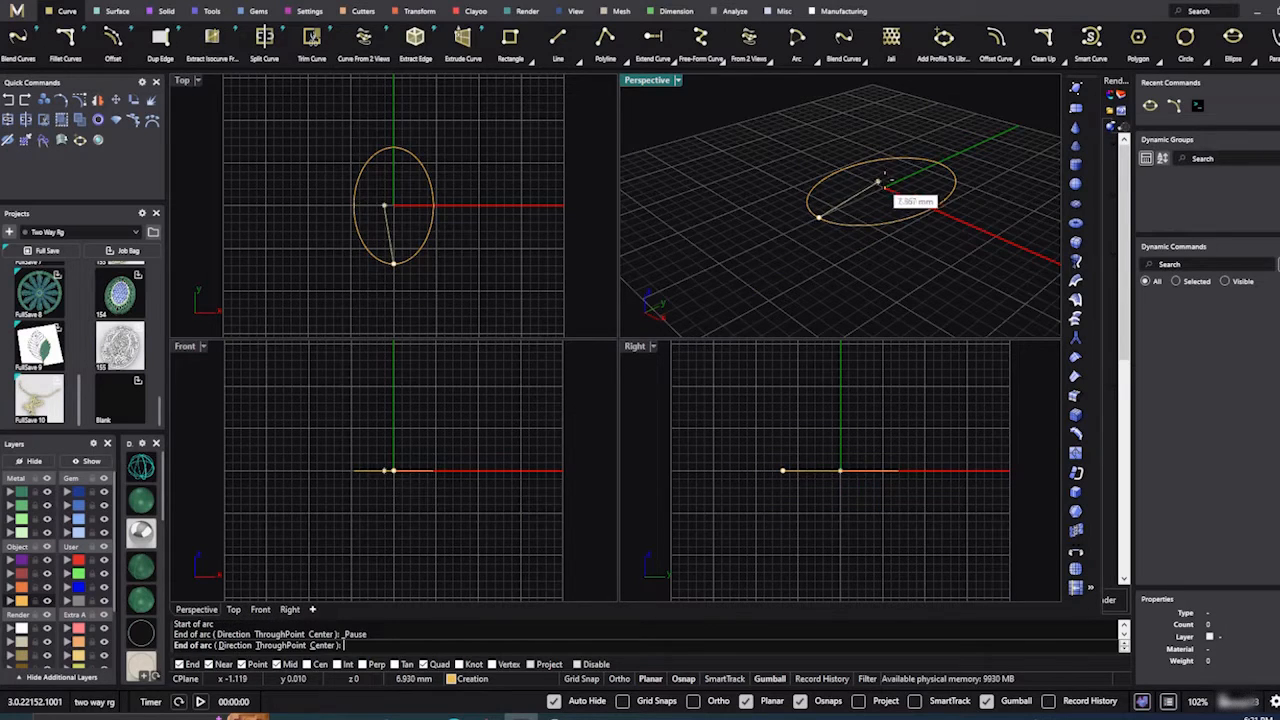
{"action": "left_click", "coordinate": [937, 165]}
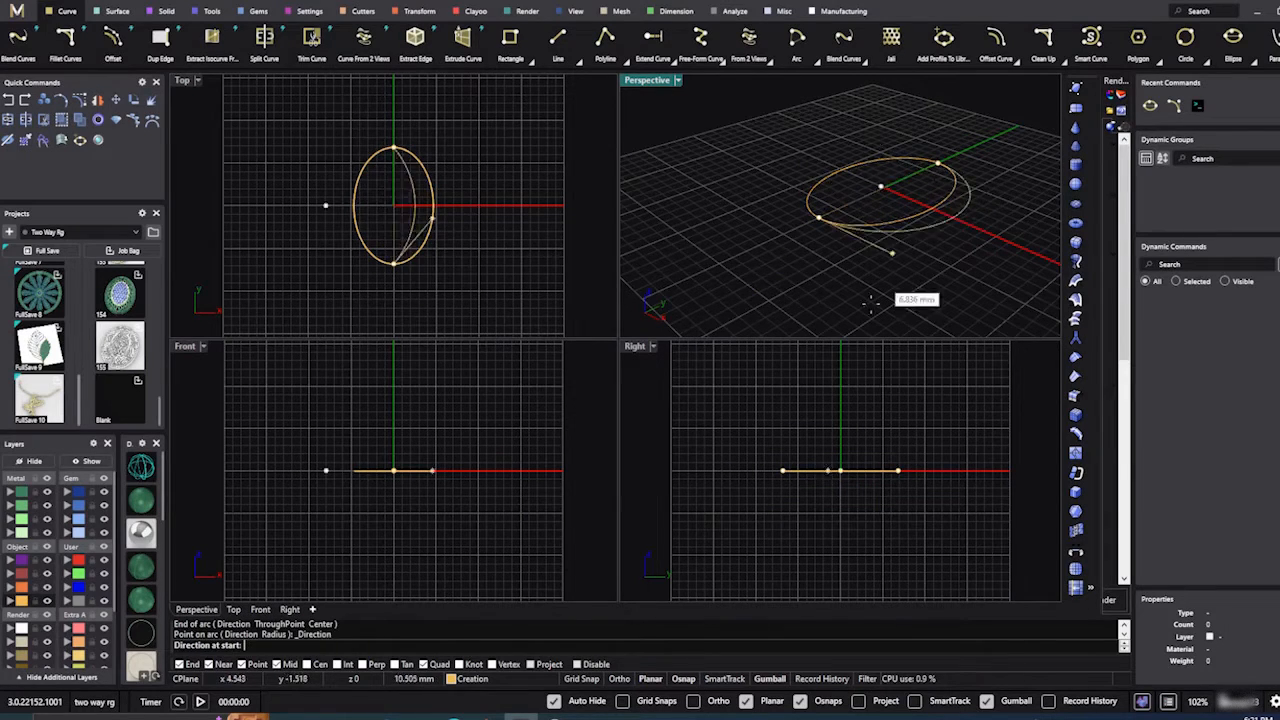
{"action": "scroll", "coordinate": [830, 437], "scroll_direction": "up", "scroll_amount": 3}
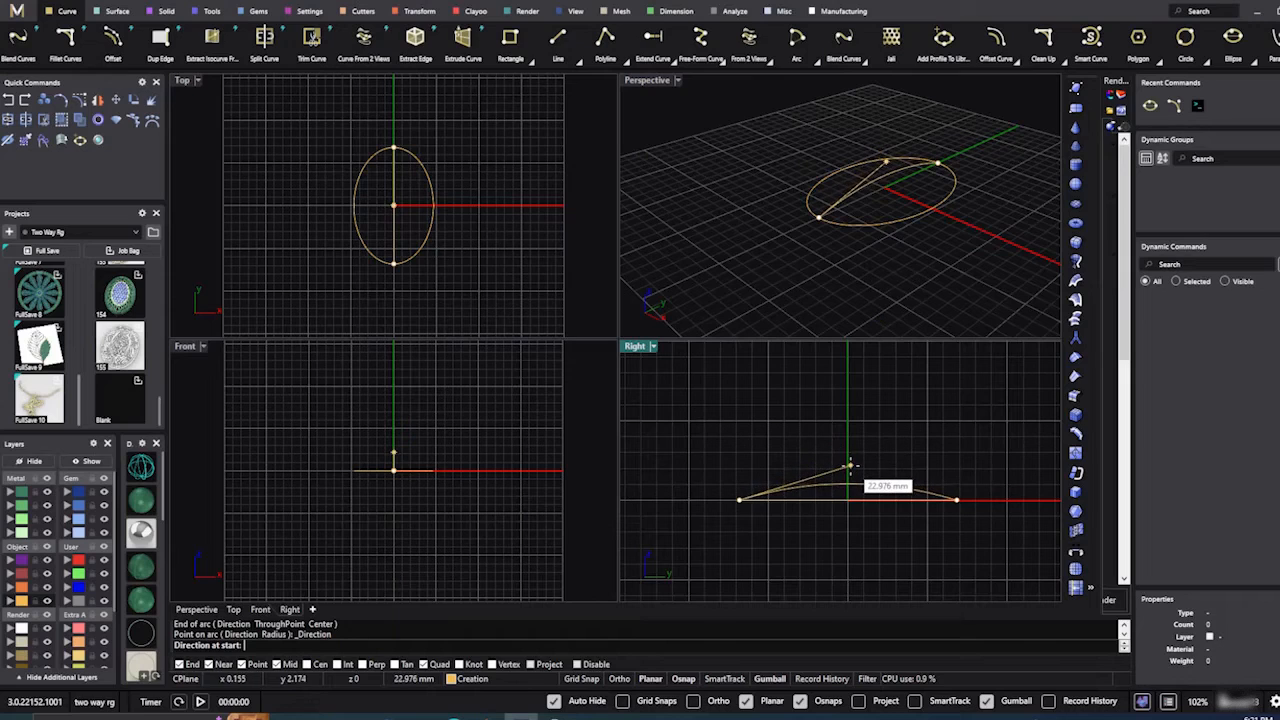
{"action": "left_click", "coordinate": [855, 464]}
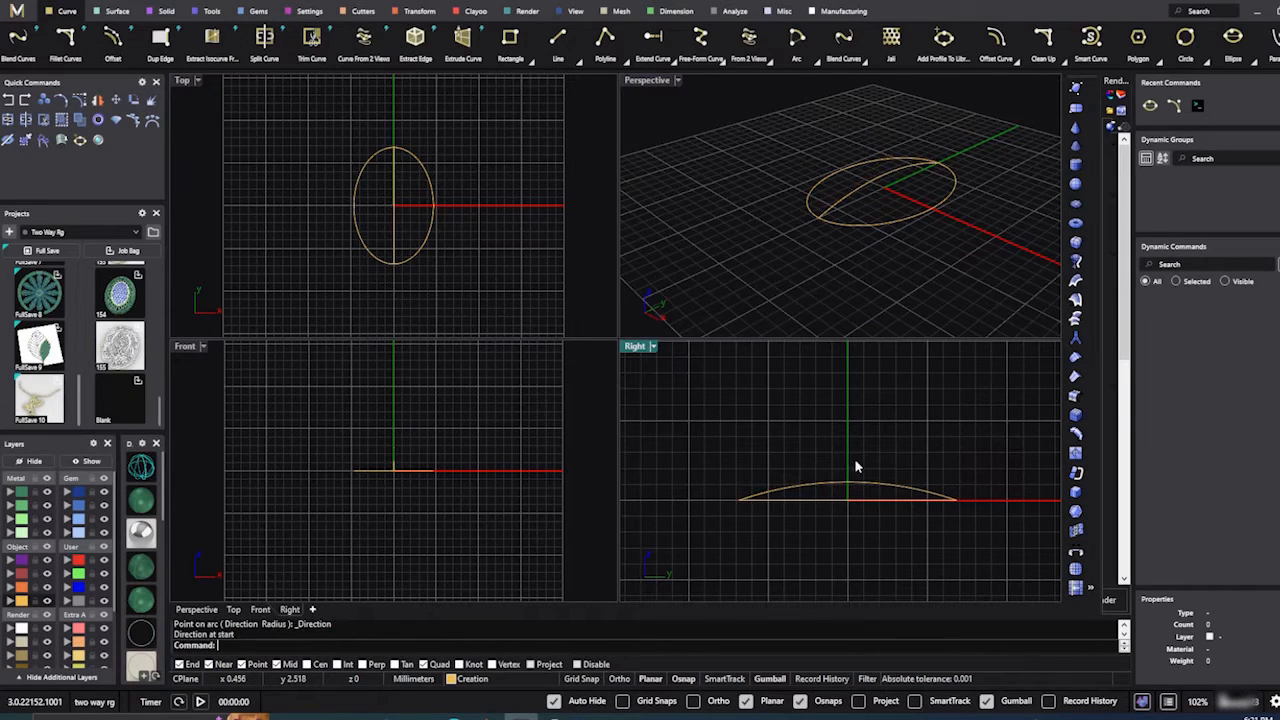
{"action": "right_click", "coordinate": [828, 145]}
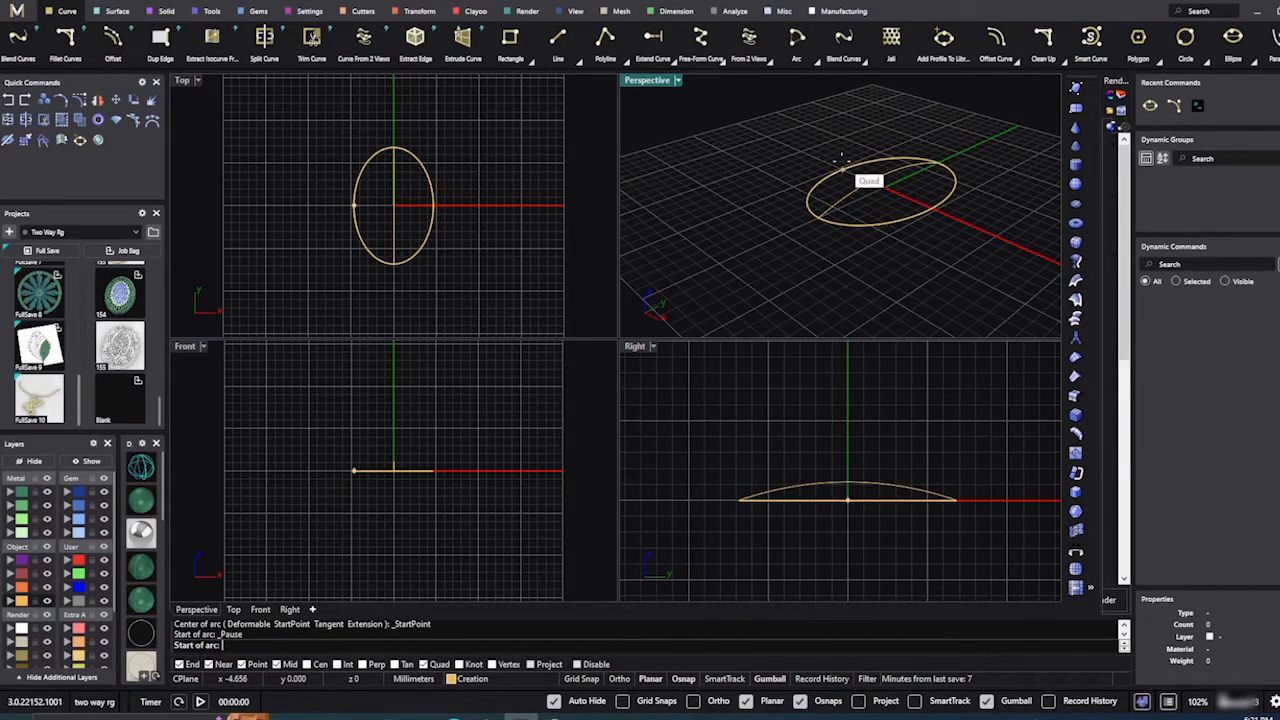
{"action": "left_click", "coordinate": [842, 160]}
{"action": "key", "text": "Escape"}
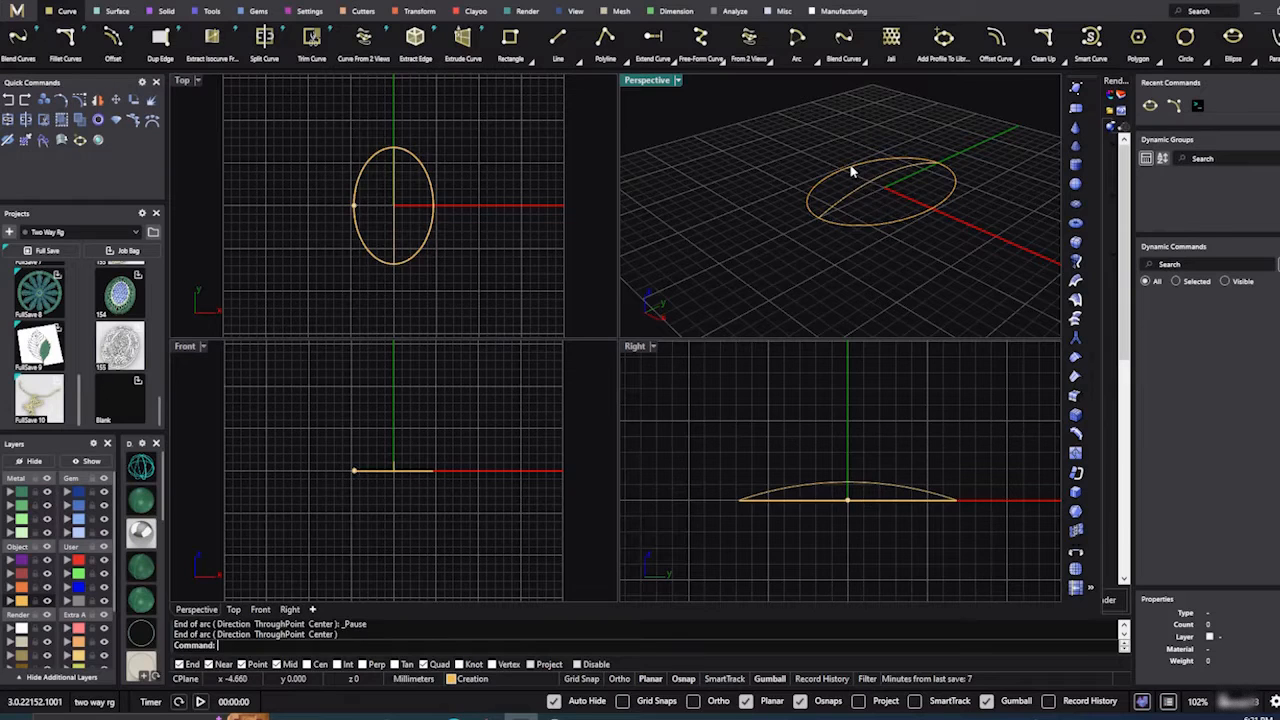
{"action": "right_click", "coordinate": [847, 167]}
{"action": "left_click", "coordinate": [844, 169]}
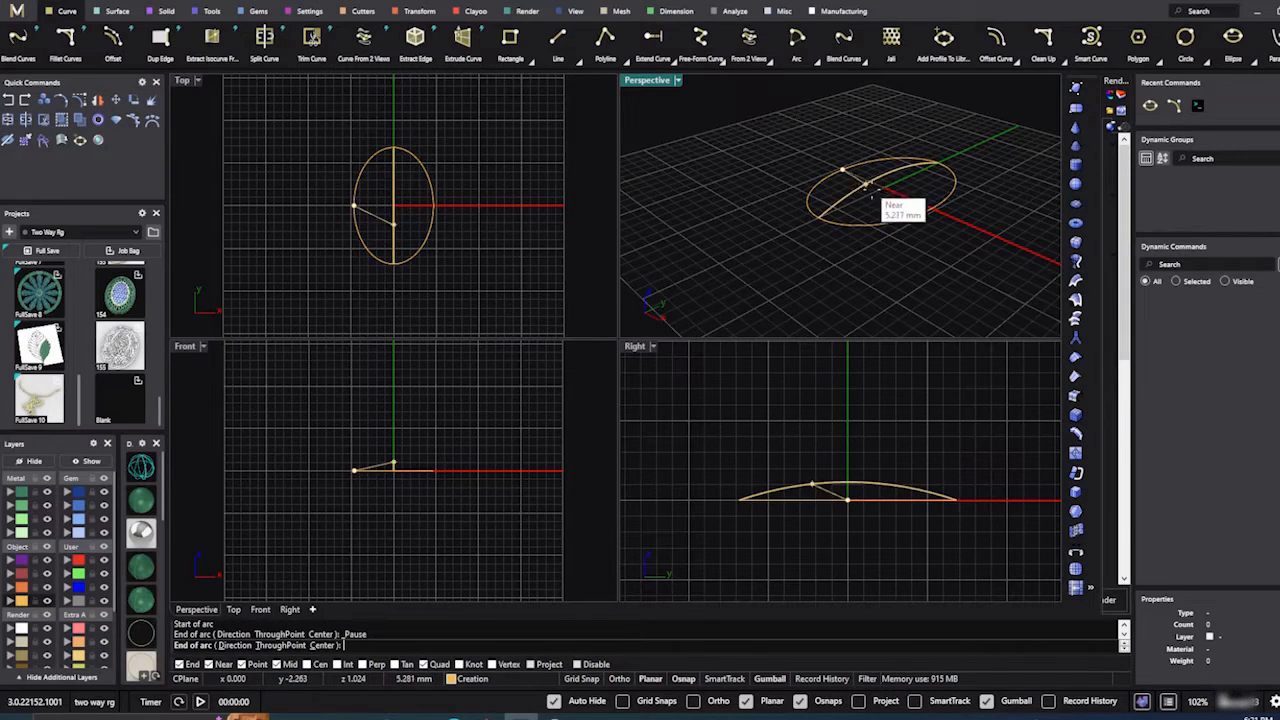
{"action": "key", "text": "Escape"}
Step: Draw a second shallow upward arc between the ellipse's short-axis quadrants, setting its direction in the Front view
{"action": "right_click", "coordinate": [857, 178]}
{"action": "left_click", "coordinate": [846, 172]}
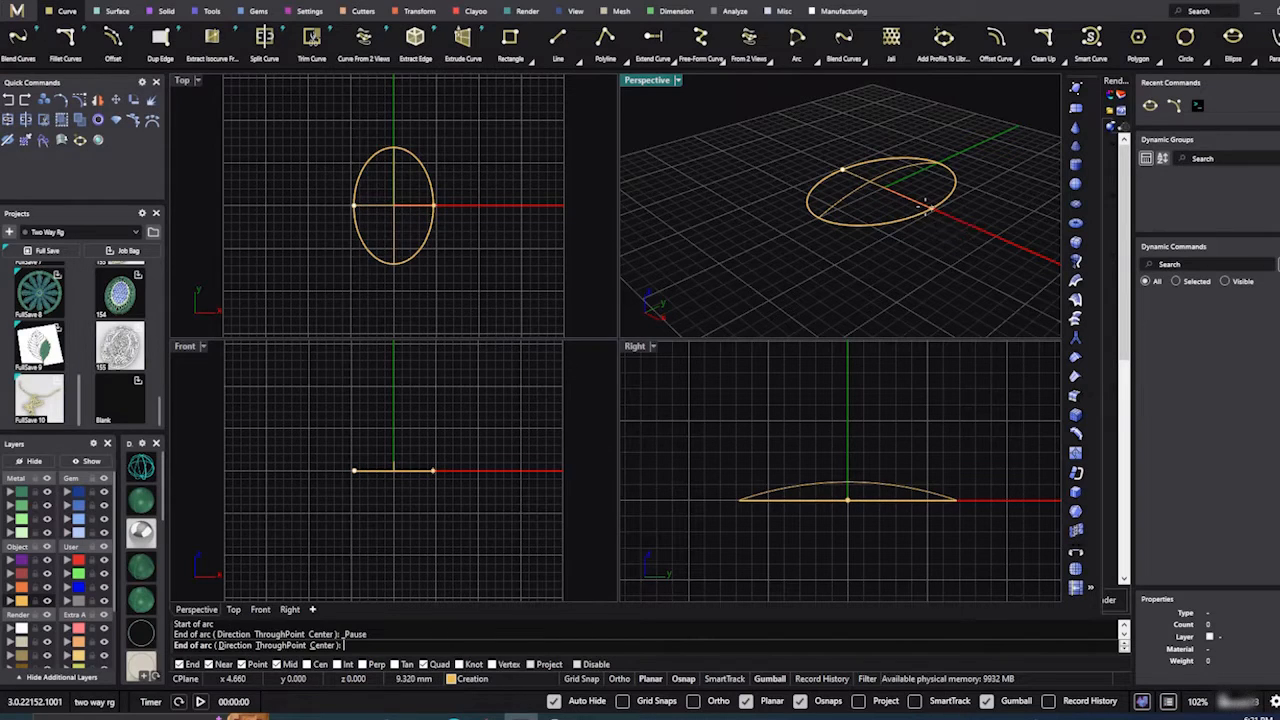
{"action": "left_click", "coordinate": [931, 208]}
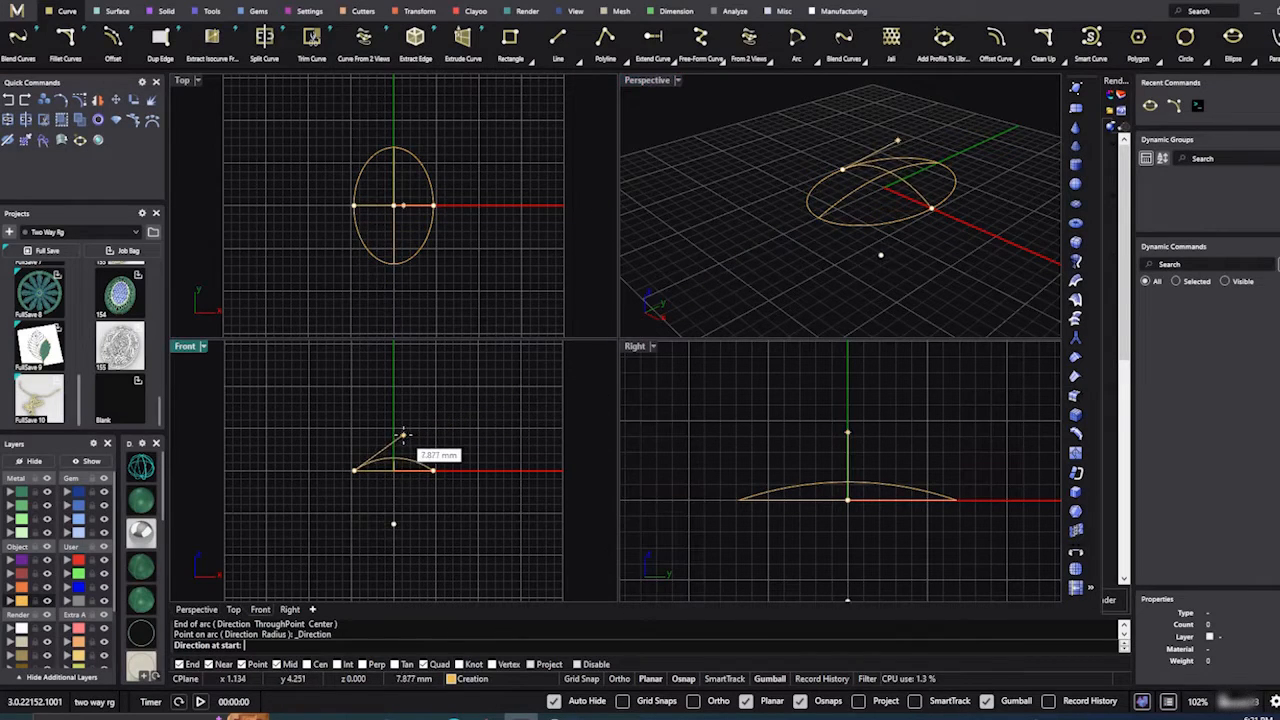
{"action": "scroll", "coordinate": [401, 435], "scroll_direction": "up", "scroll_amount": 2}
{"action": "scroll", "coordinate": [401, 435], "scroll_direction": "up", "scroll_amount": 1}
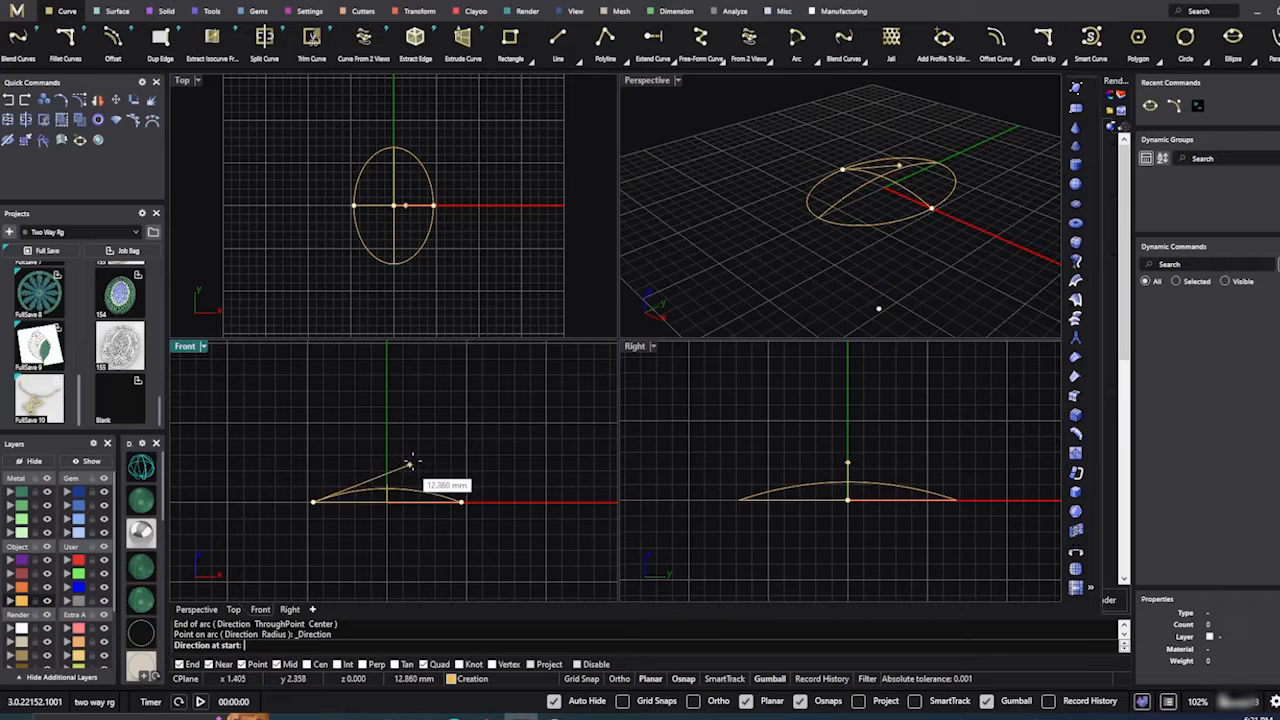
{"action": "key", "text": "Return"}
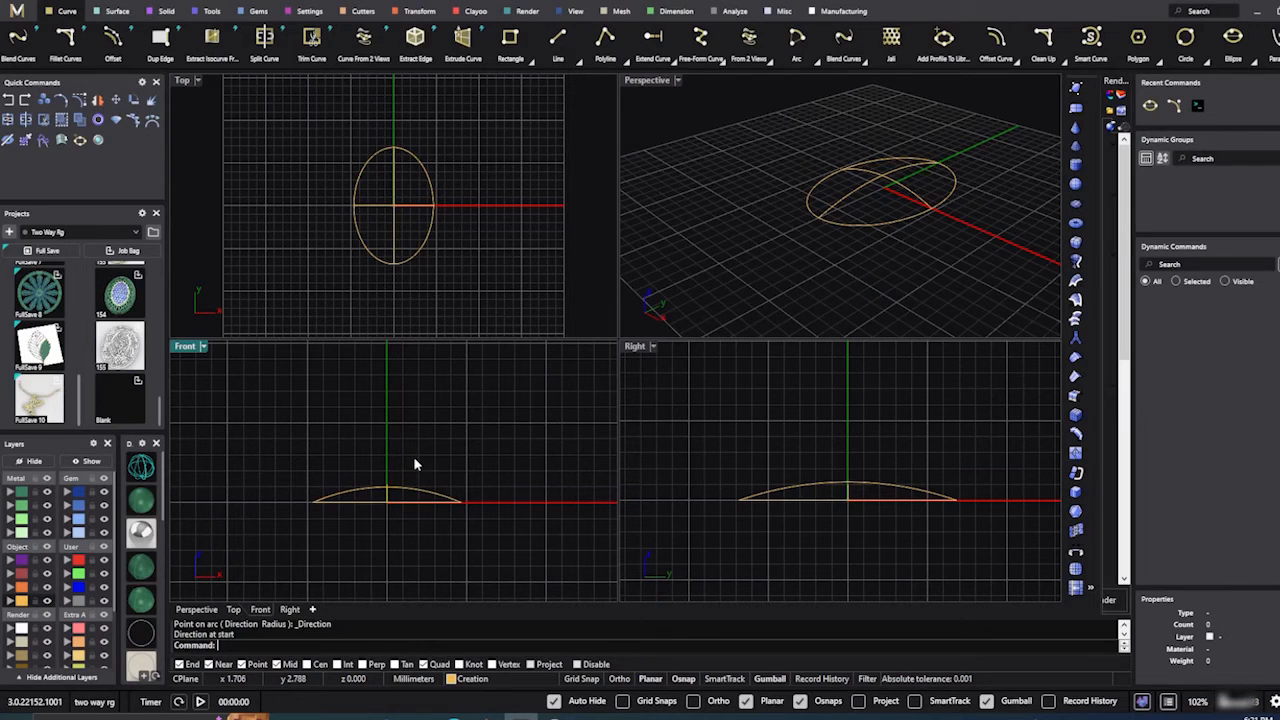
Step: Split the ellipse into two halves using the lengthwise arc as the cutting object
{"action": "left_click", "coordinate": [747, 183]}
{"action": "left_click", "coordinate": [849, 226]}
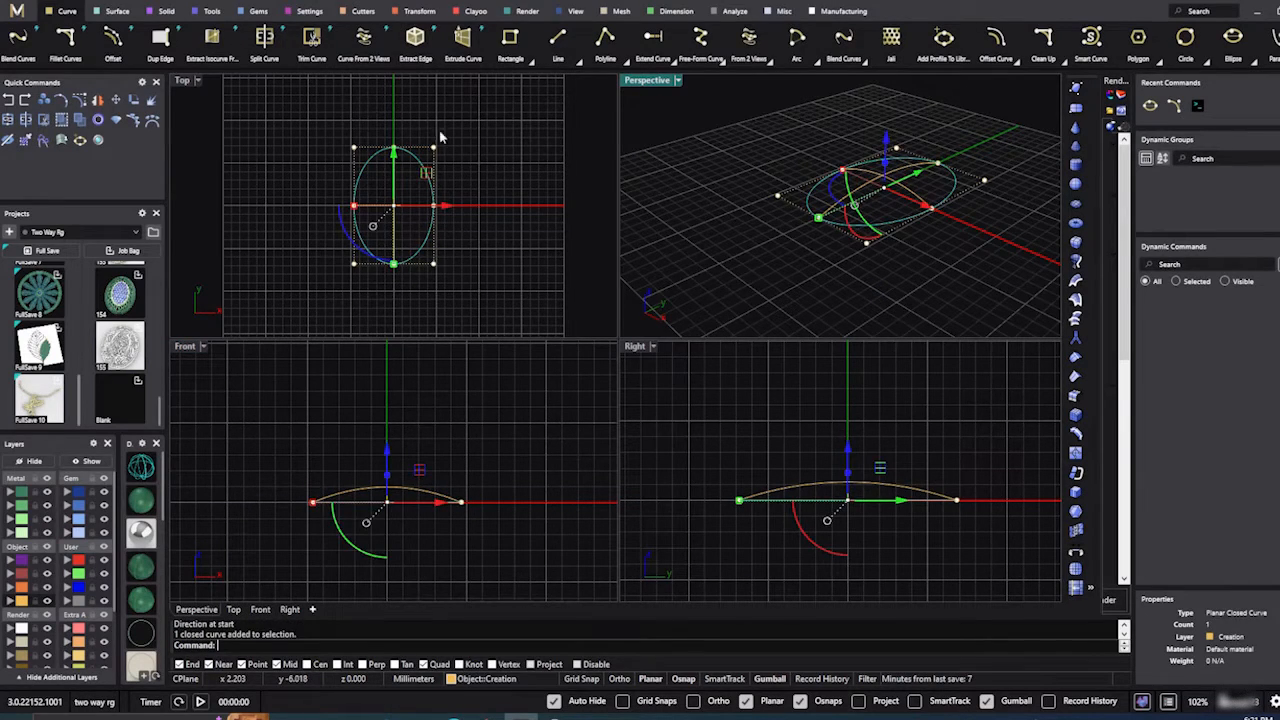
{"action": "left_click", "coordinate": [26, 119]}
{"action": "left_click", "coordinate": [843, 205]}
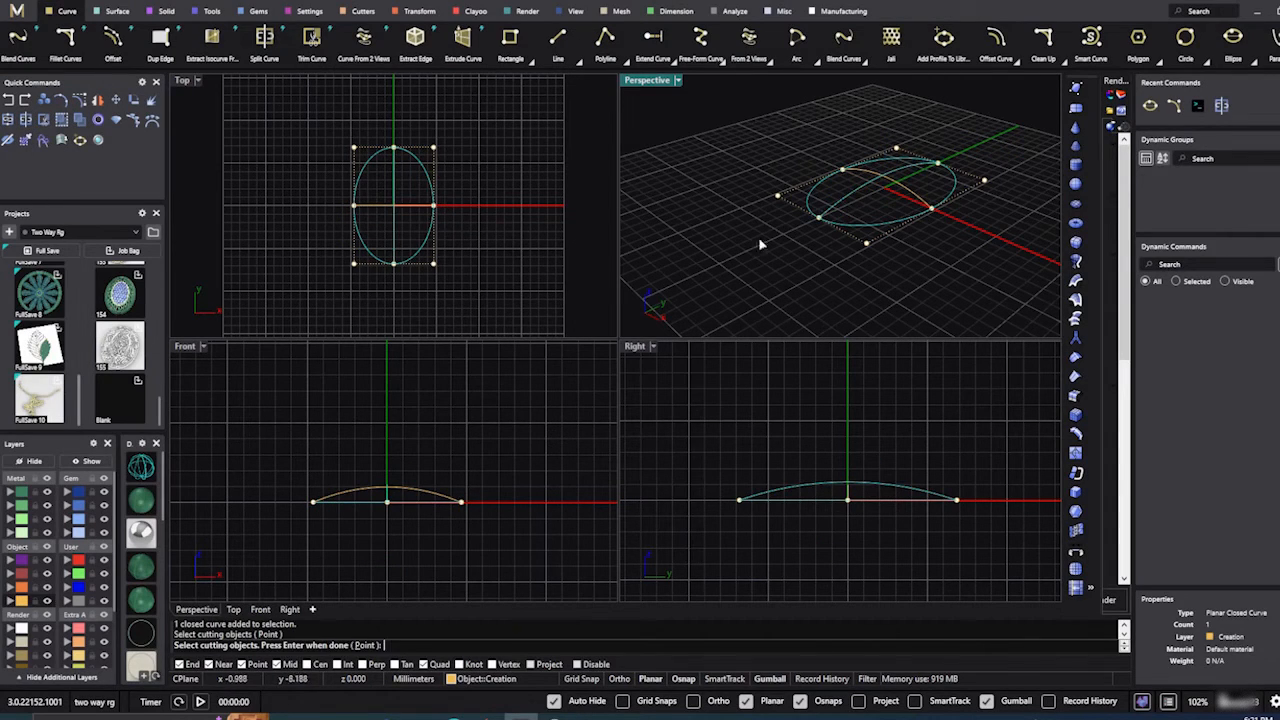
{"action": "key", "text": "Return"}
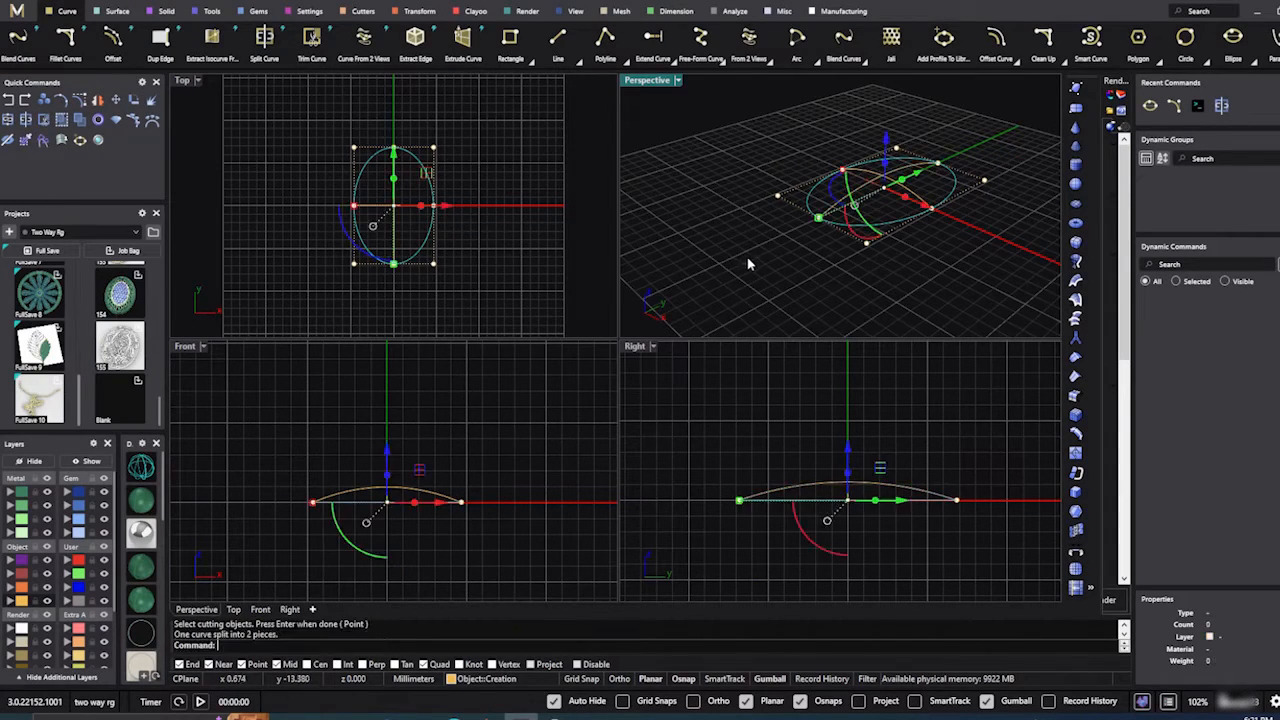
{"action": "left_click", "coordinate": [834, 224]}
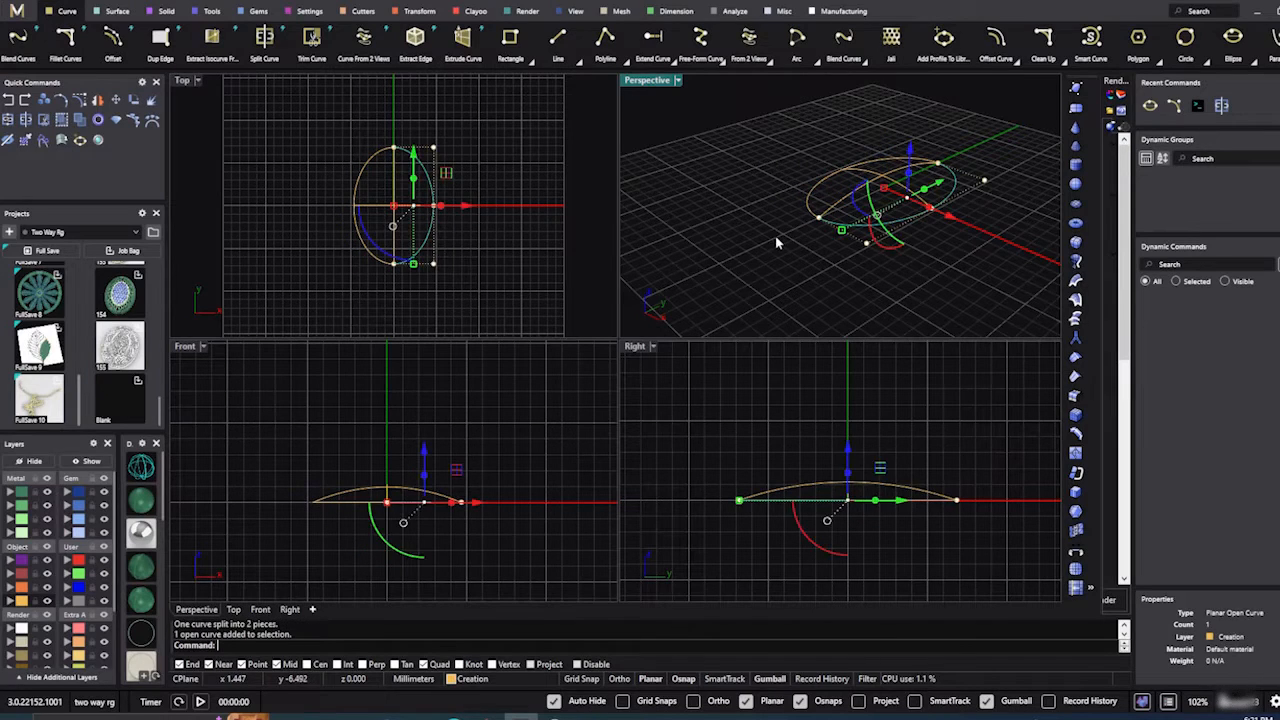
Step: Select both ellipse halves and both arcs and build a Curve Network surface from them on the Metal 01 layer
{"action": "left_click", "coordinate": [775, 237]}
{"action": "right_click_drag", "start_coordinate": [774, 238], "coordinate": [787, 252]}
{"action": "left_click_drag", "start_coordinate": [753, 270], "coordinate": [988, 114]}
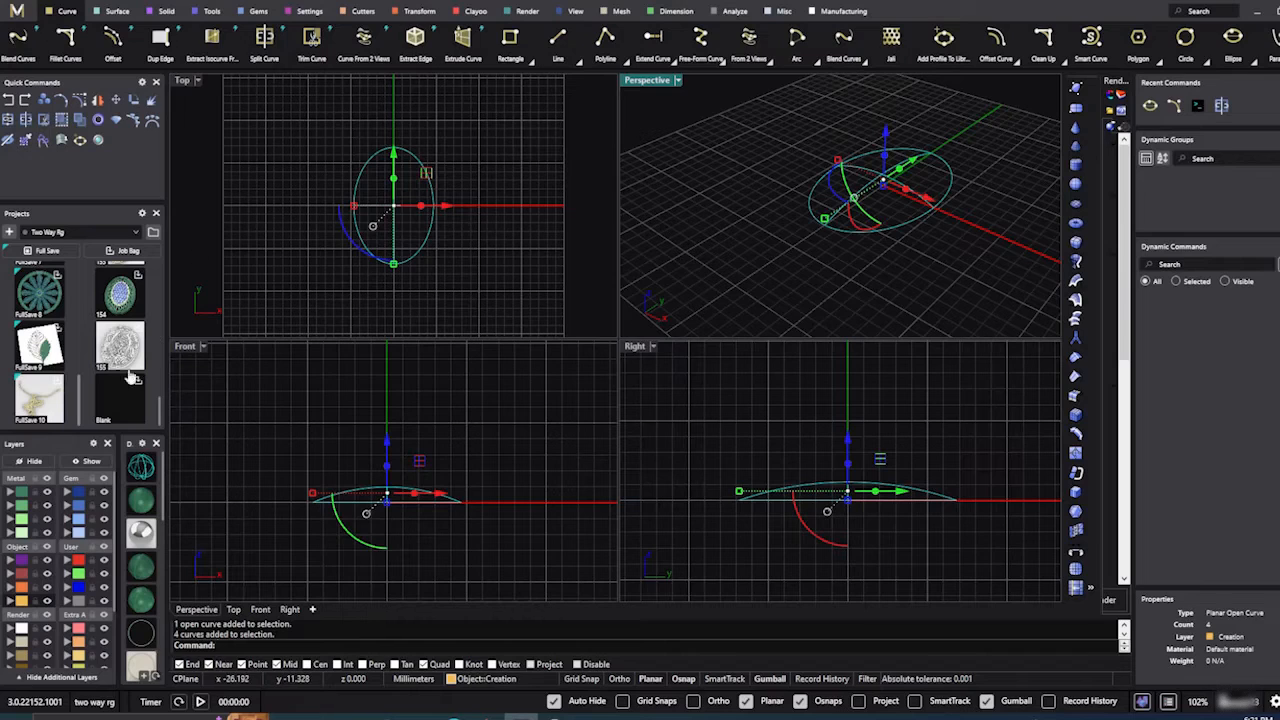
{"action": "left_click", "coordinate": [22, 494]}
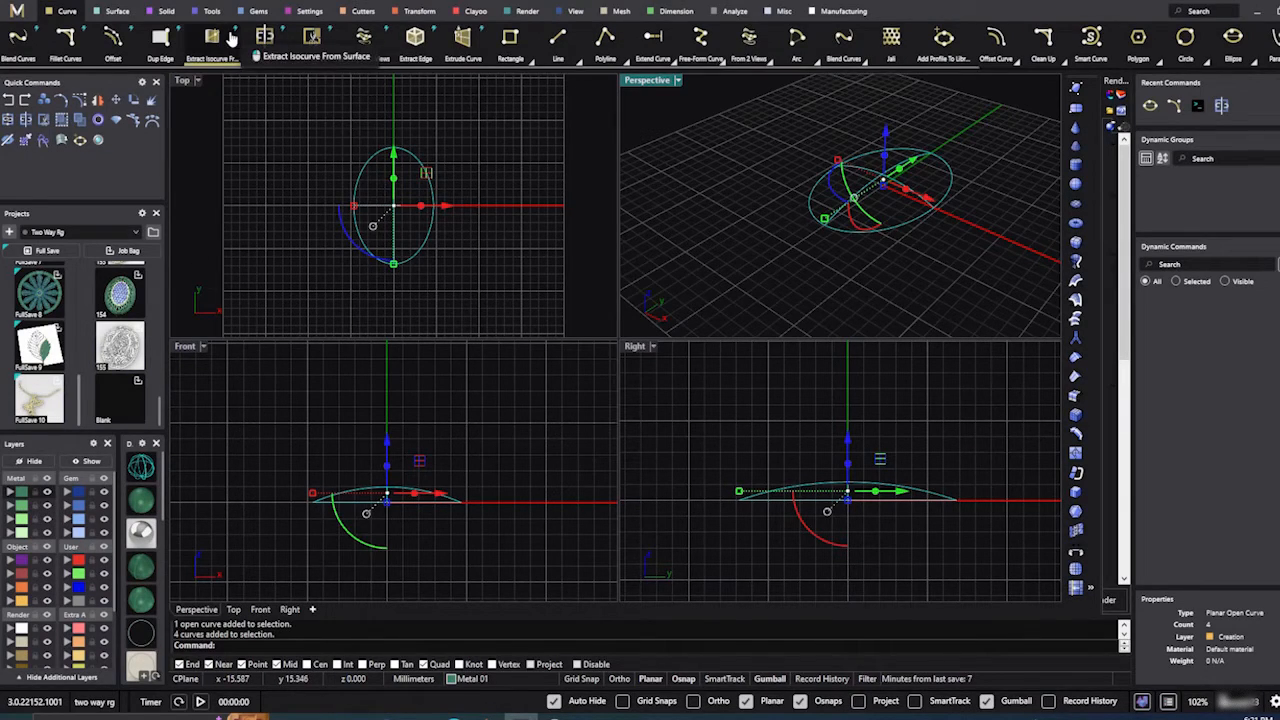
{"action": "left_click", "coordinate": [117, 11]}
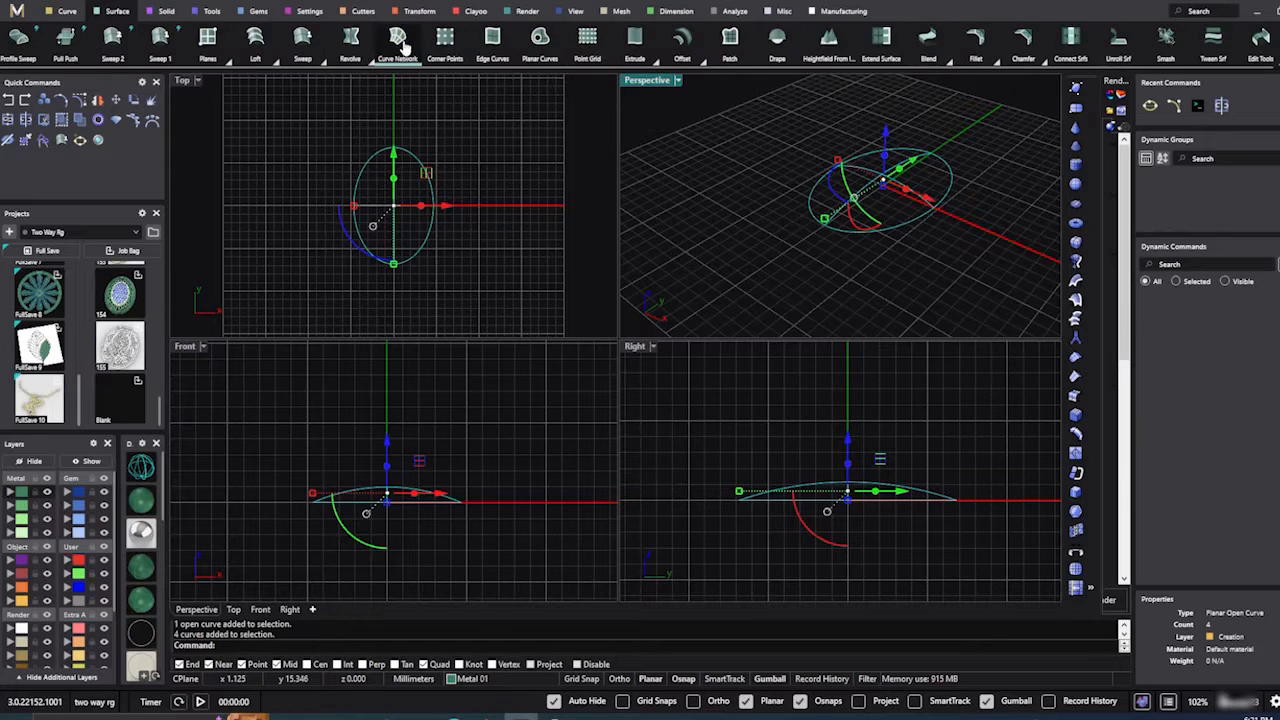
{"action": "left_click", "coordinate": [397, 37]}
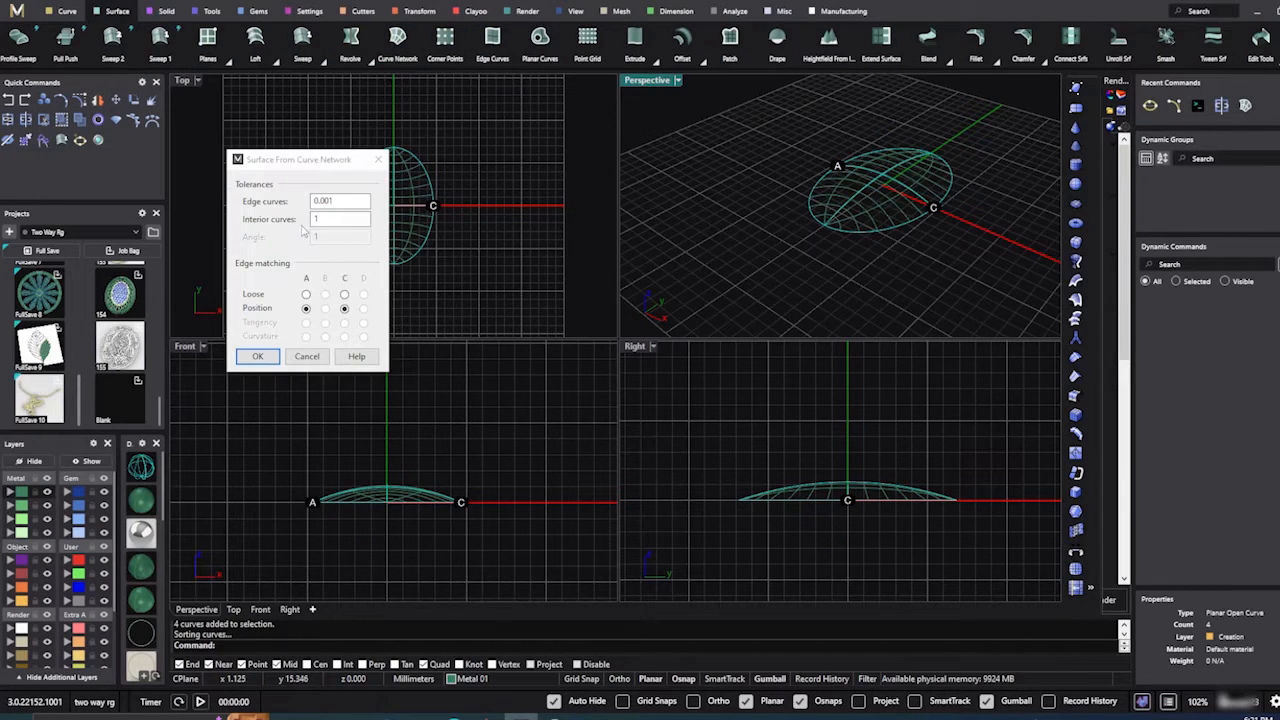
{"action": "left_click", "coordinate": [257, 356]}
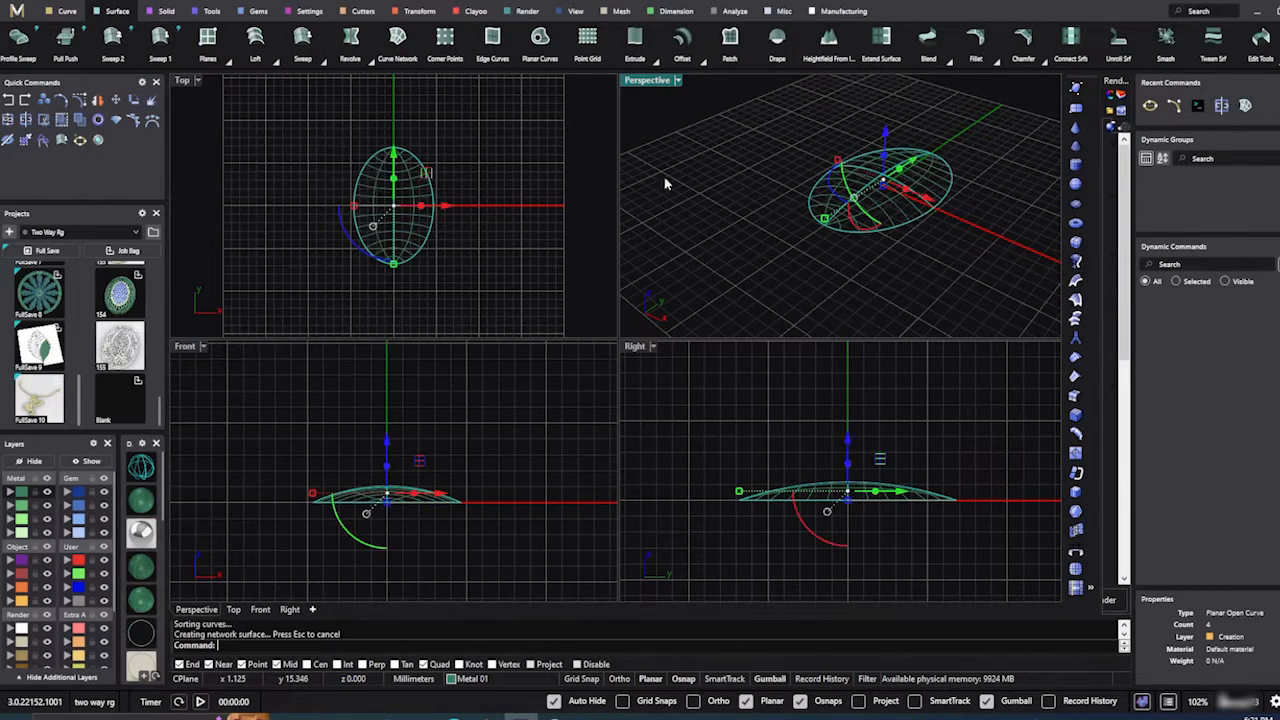
Step: Deselect the curves and display the domed surface shaded in the Top and Perspective views
{"action": "right_click_drag", "start_coordinate": [728, 168], "coordinate": [718, 186]}
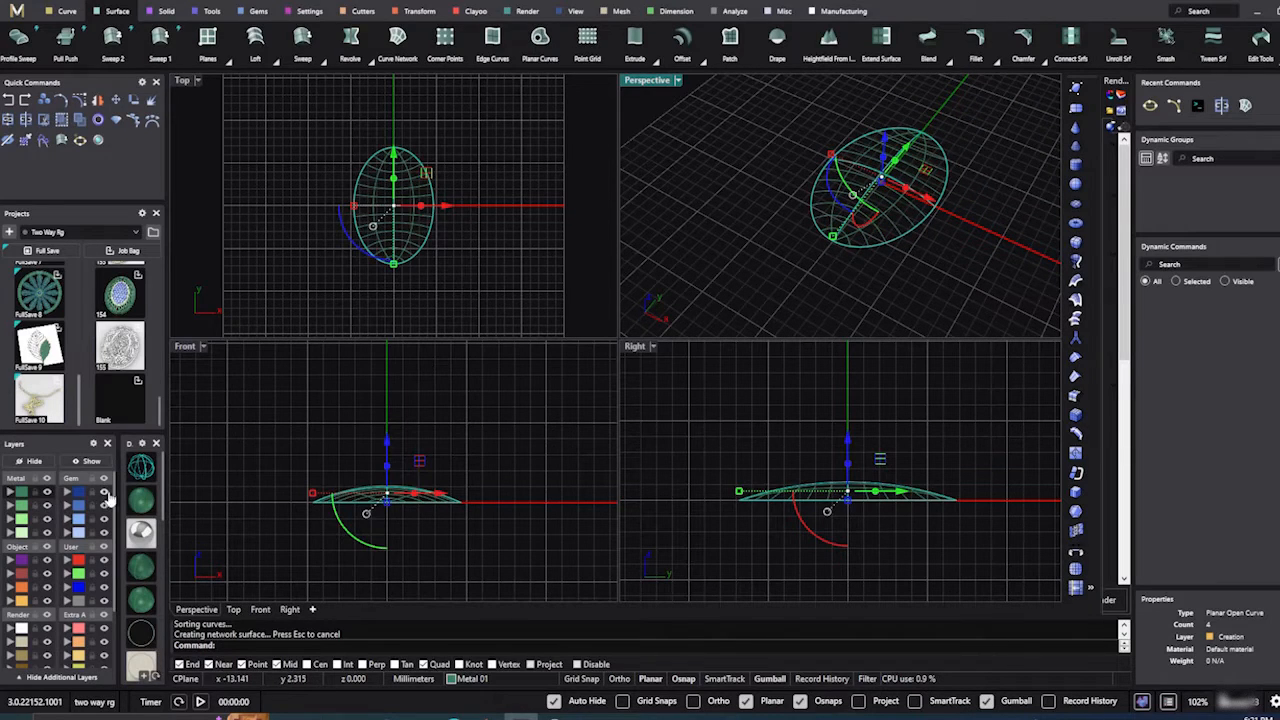
{"action": "mouse_move", "coordinate": [768, 150]}
{"action": "right_mouse_down"}
{"action": "mouse_move", "coordinate": [743, 200]}
{"action": "mouse_move", "coordinate": [770, 185]}
{"action": "mouse_move", "coordinate": [840, 198]}
{"action": "right_mouse_up"}
{"action": "left_click", "coordinate": [768, 185]}
{"action": "scroll", "coordinate": [846, 208], "scroll_direction": "up", "scroll_amount": 6}
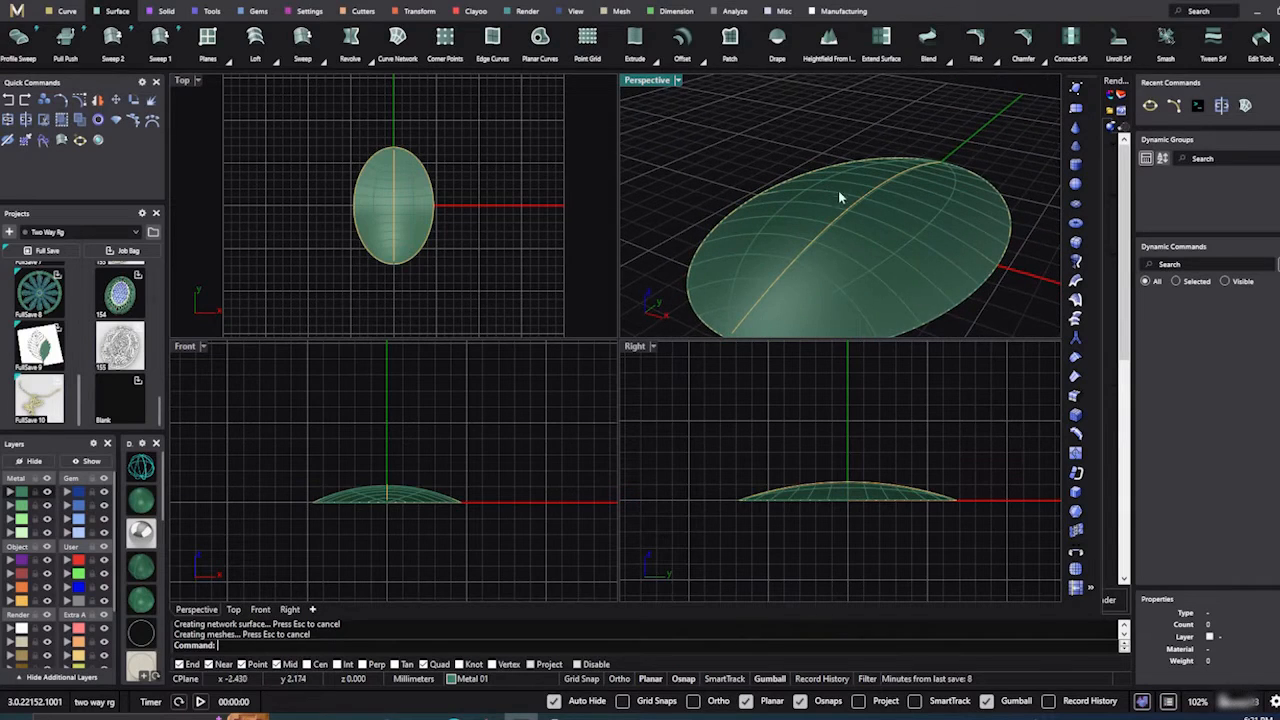
Step: Make Metal 02 the current layer and hide the Metal 01 layer holding the dome
{"action": "left_click", "coordinate": [45, 497]}
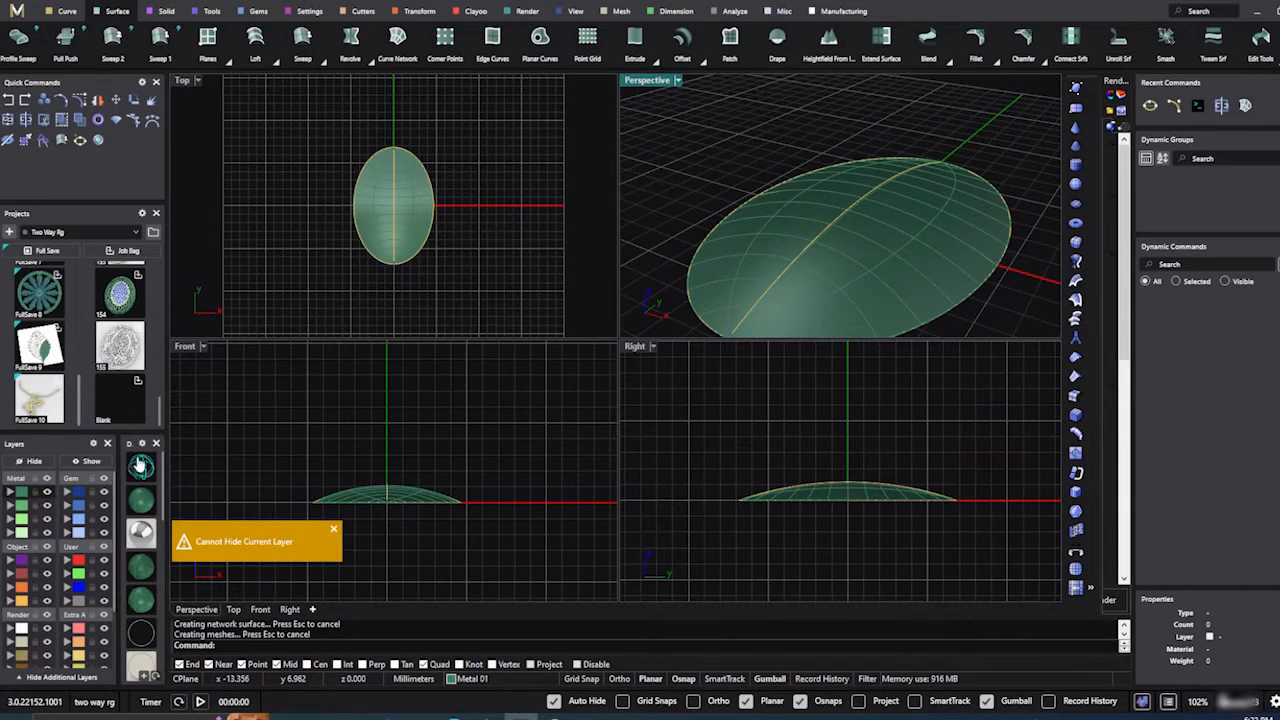
{"action": "left_click", "coordinate": [31, 499]}
{"action": "left_click", "coordinate": [46, 497]}
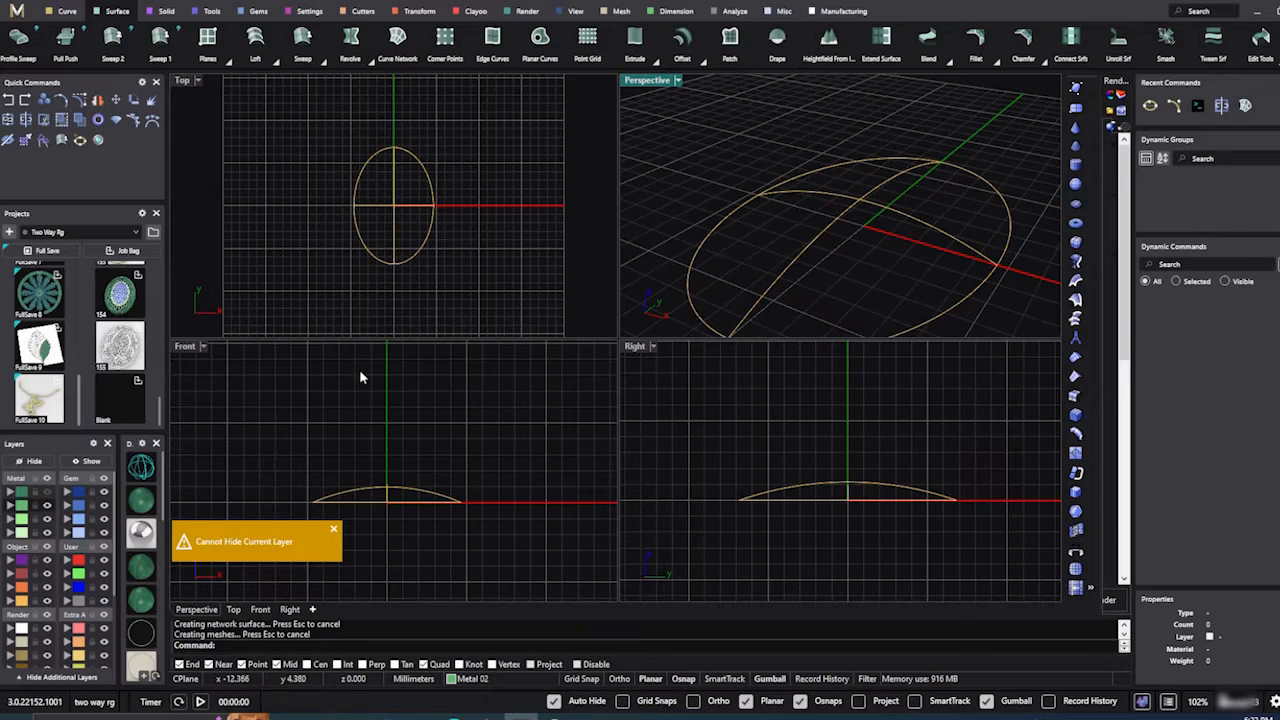
Step: Move the two crossing arcs to the User 04 layer and hide that layer
{"action": "left_click_drag", "start_coordinate": [846, 189], "coordinate": [843, 185]}
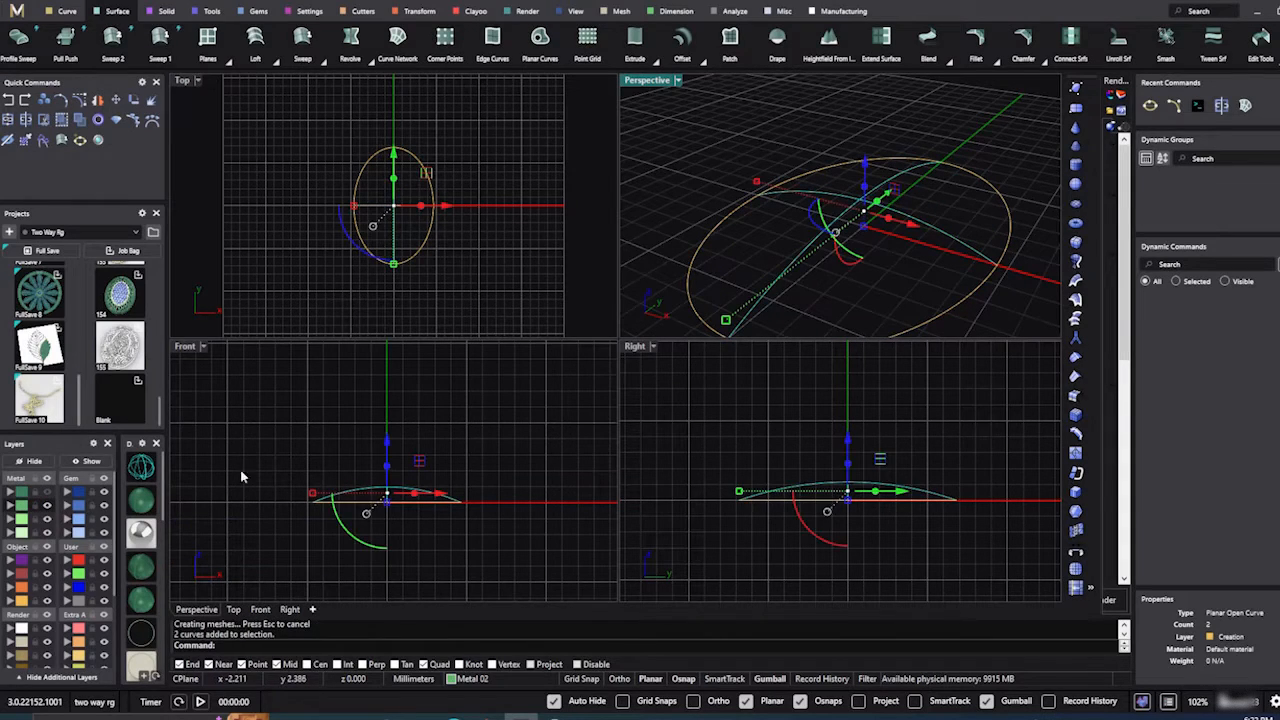
{"action": "left_click", "coordinate": [95, 600]}
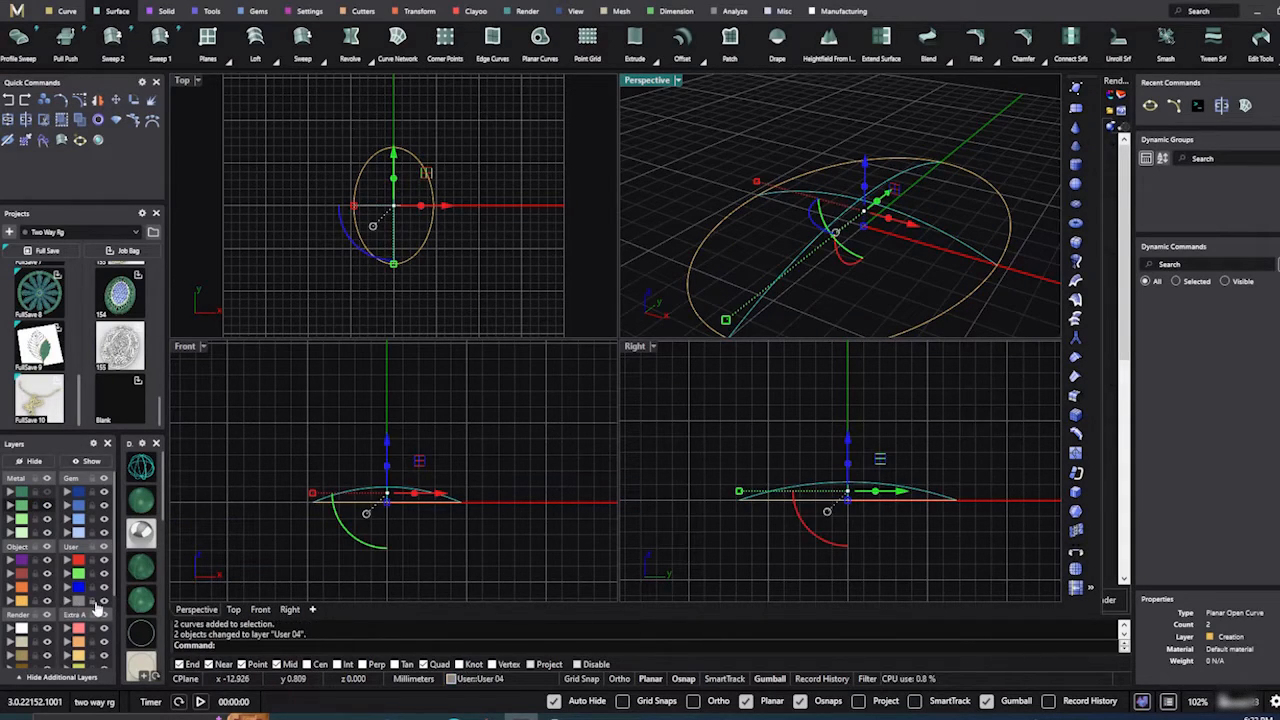
{"action": "left_click", "coordinate": [102, 602]}
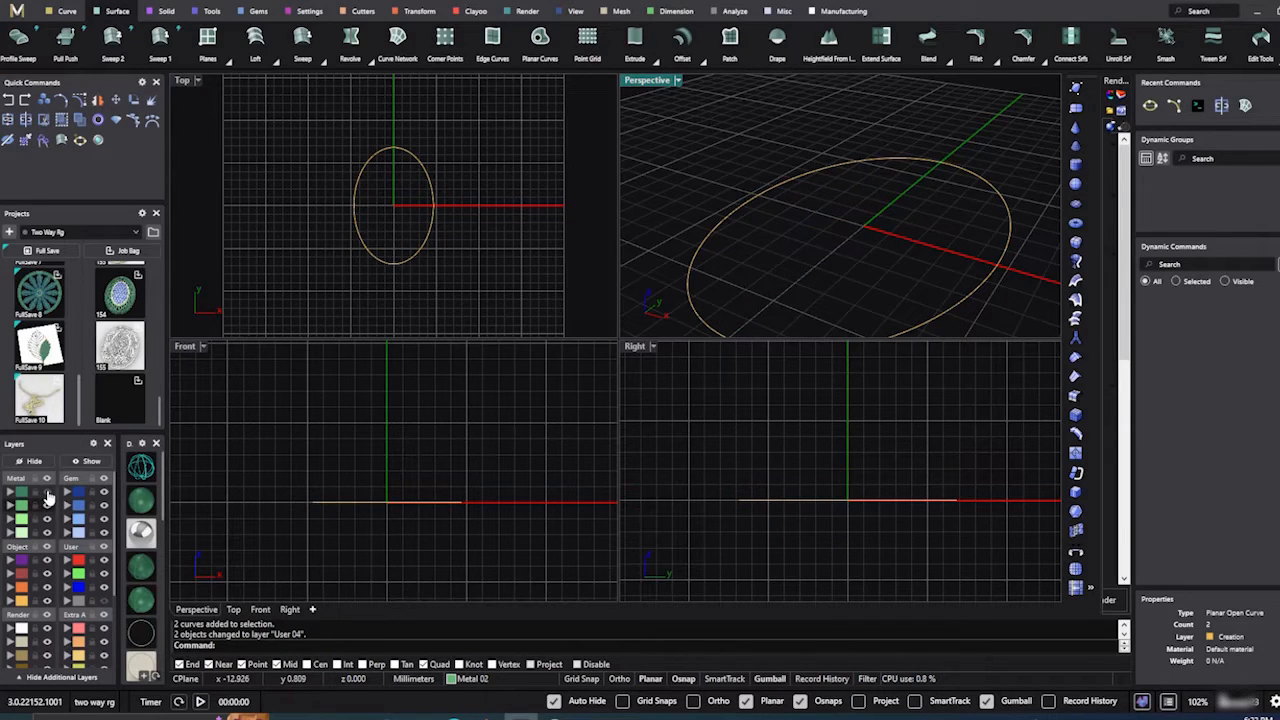
Step: Show the Metal 01 layer with the dome and join the two ellipse halves on the Creation layer into one closed curve
{"action": "left_click", "coordinate": [46, 492]}
{"action": "scroll", "coordinate": [713, 148], "scroll_direction": "down", "scroll_amount": 3}
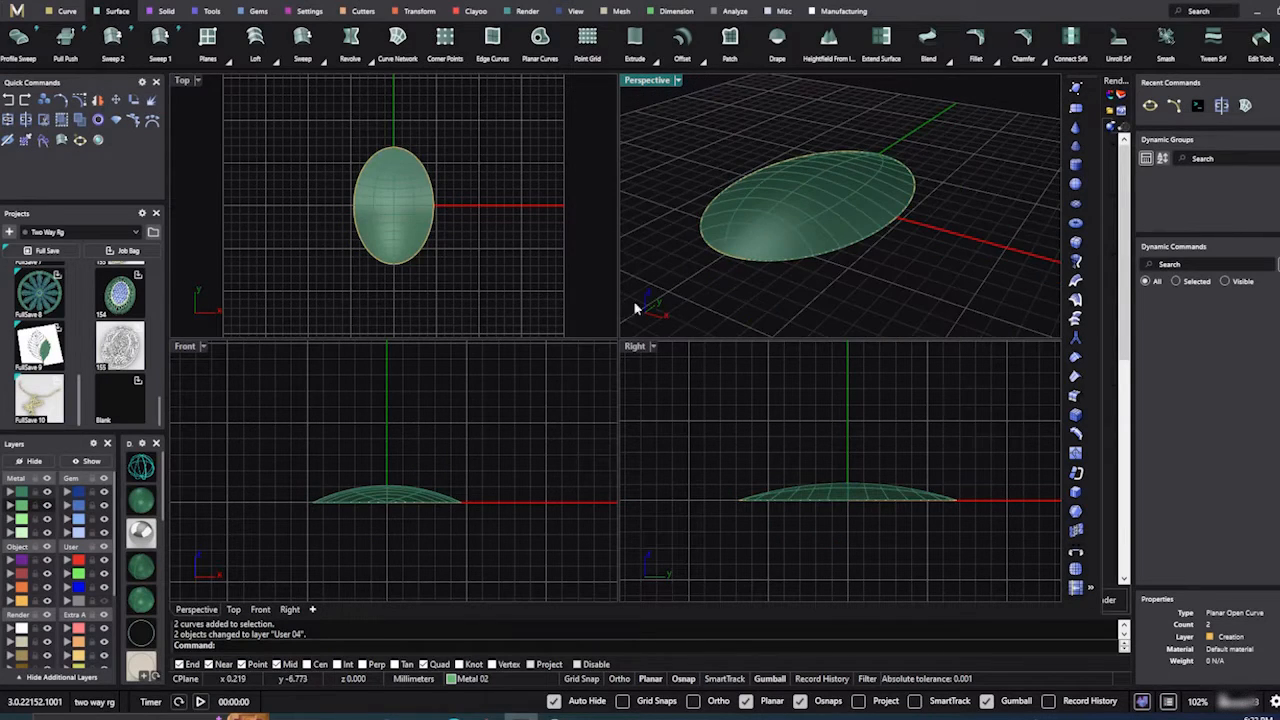
{"action": "left_click", "coordinate": [24, 608]}
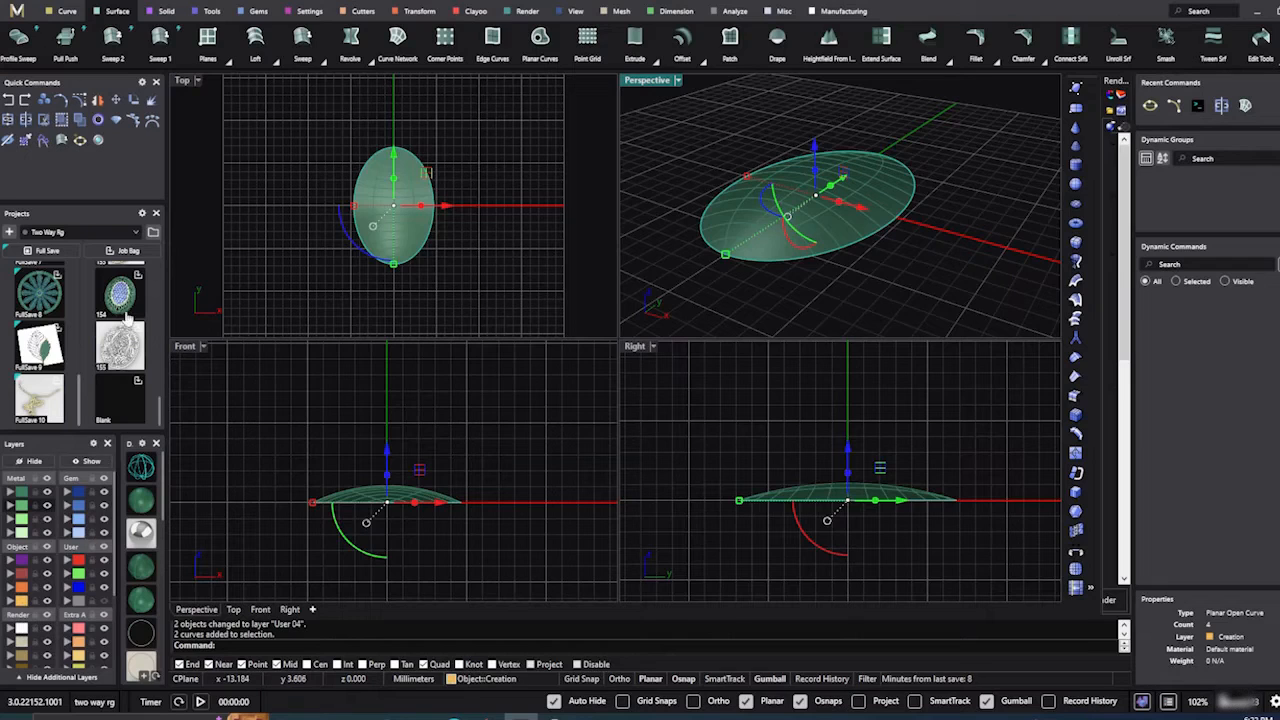
{"action": "left_click", "coordinate": [43, 140]}
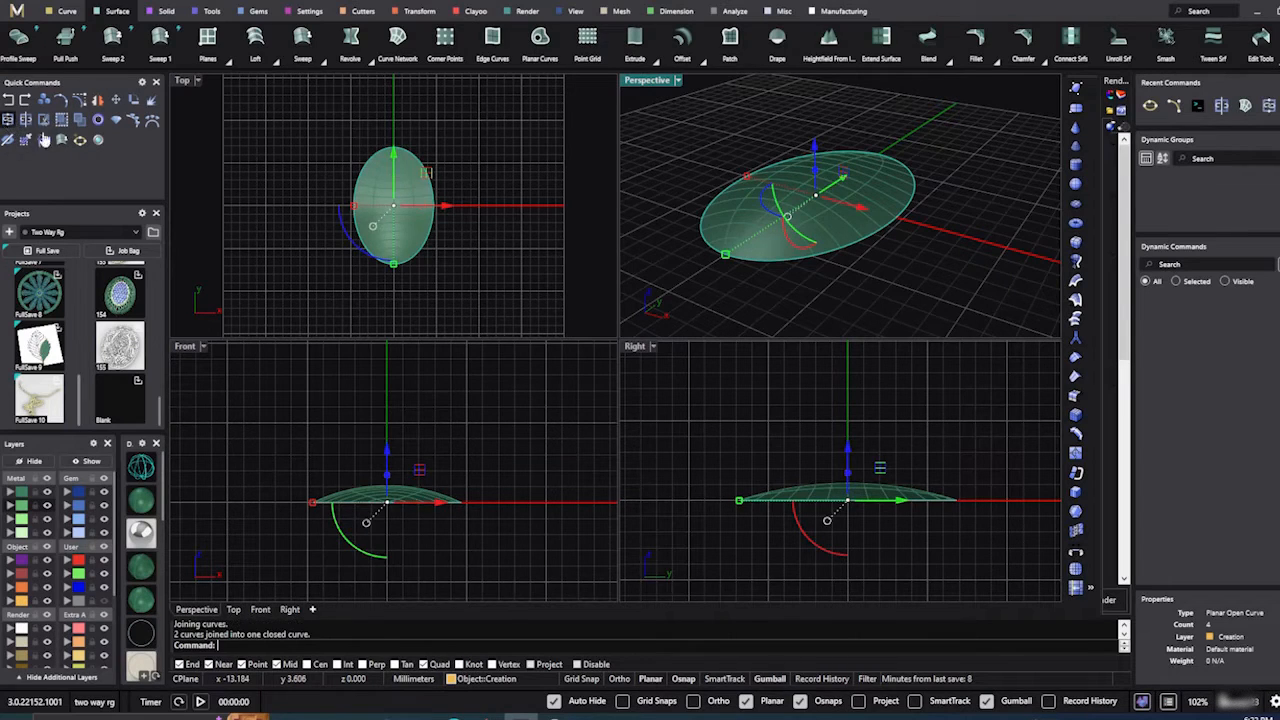
Step: Copy the dome and its ellipse straight down by about 1.45 mm and deselect everything
{"action": "left_click", "coordinate": [692, 170]}
{"action": "left_click_drag", "start_coordinate": [781, 295], "coordinate": [684, 236]}
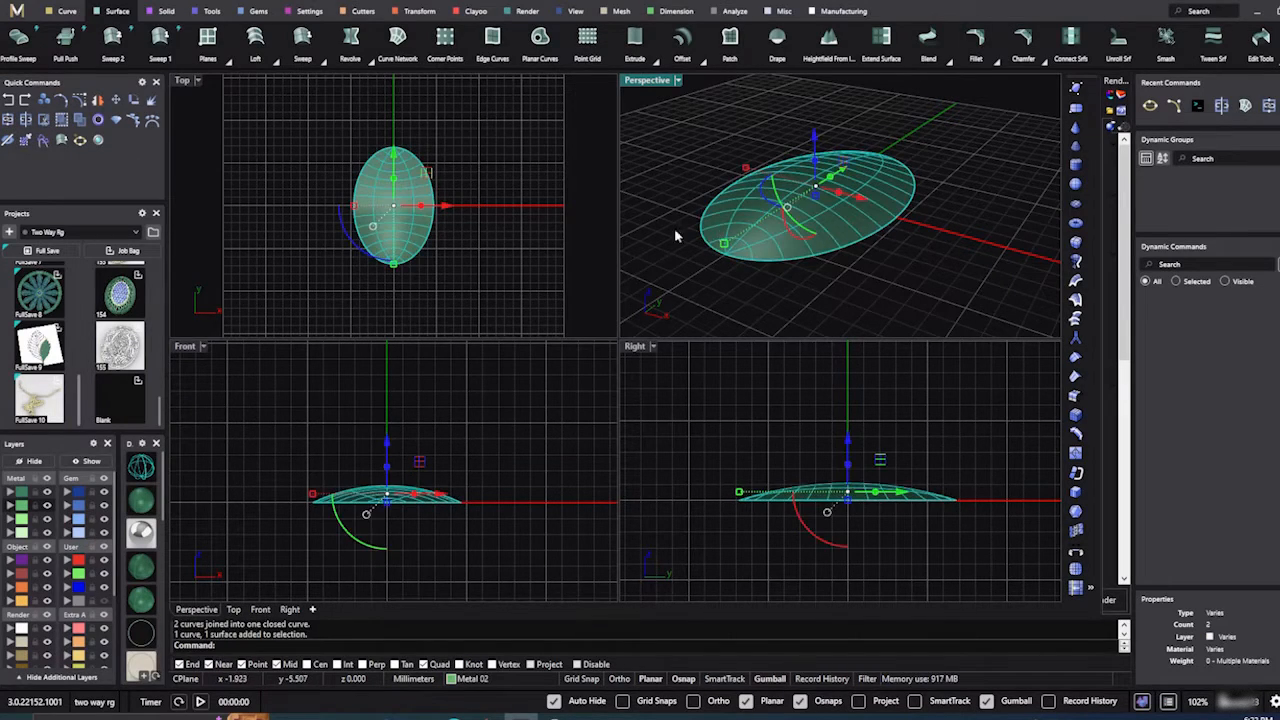
{"action": "left_click", "coordinate": [44, 104]}
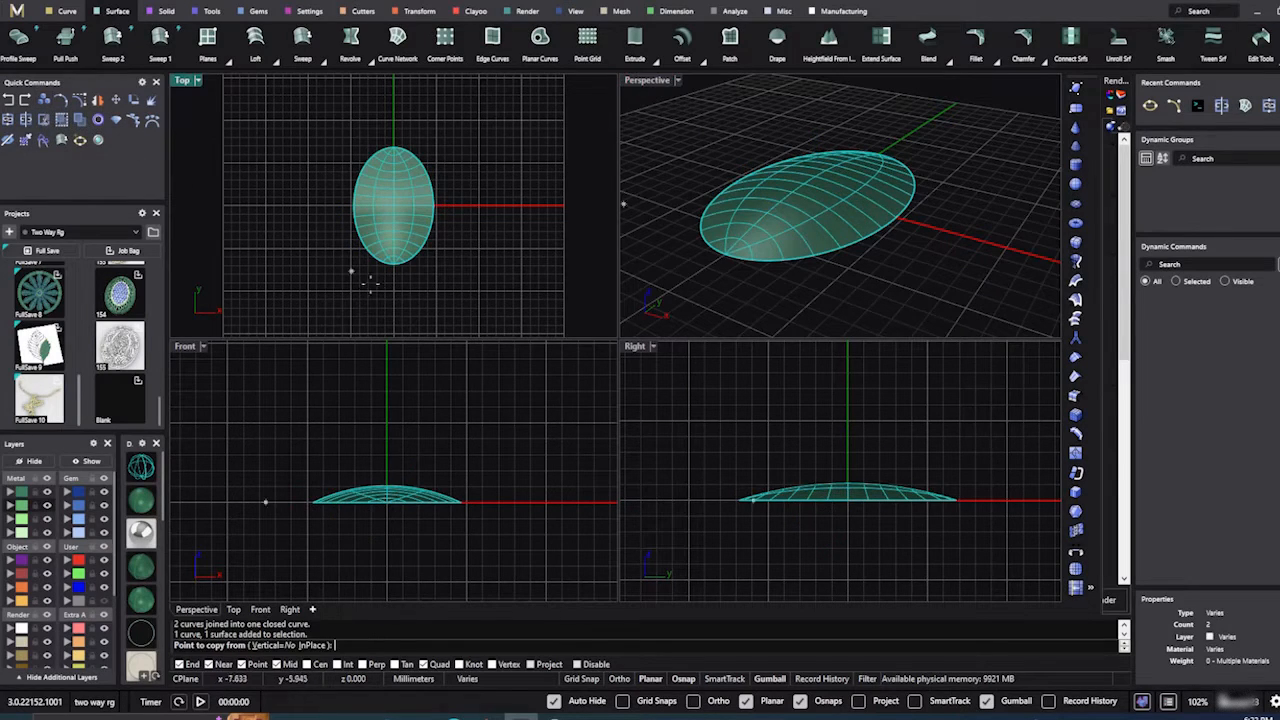
{"action": "left_click", "coordinate": [717, 257]}
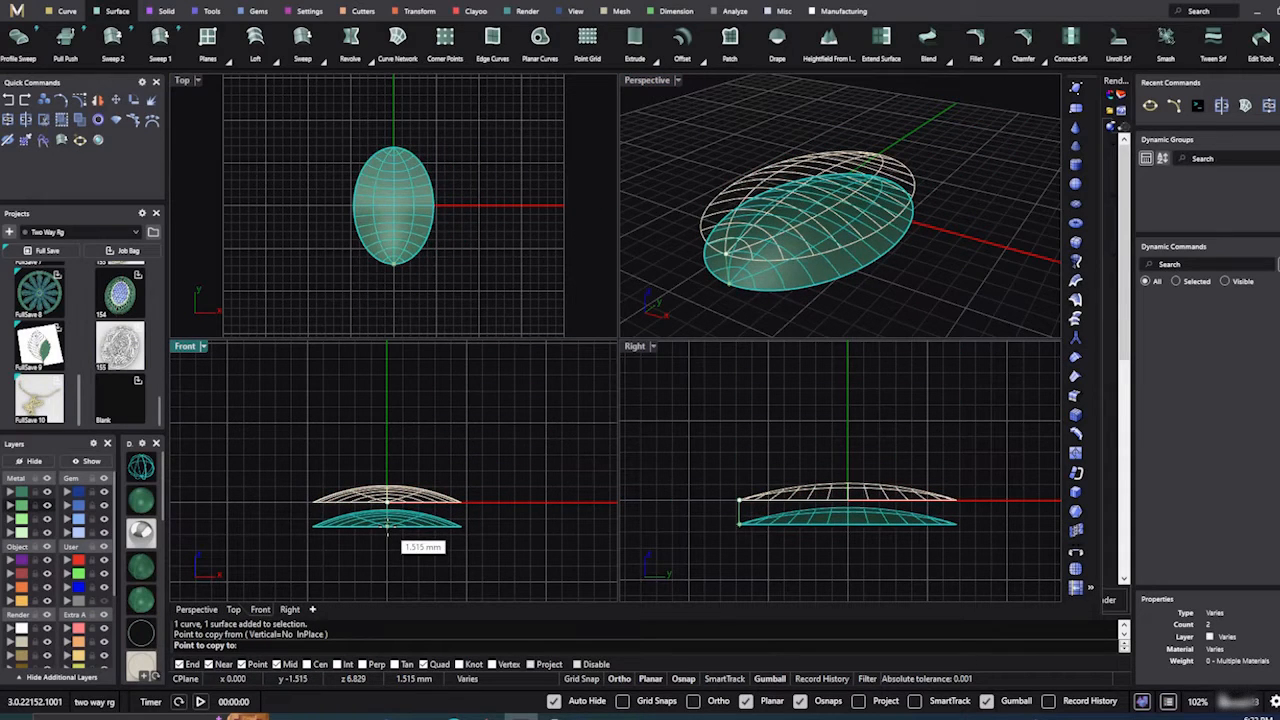
{"action": "scroll", "coordinate": [387, 530], "scroll_direction": "up", "scroll_amount": 3}
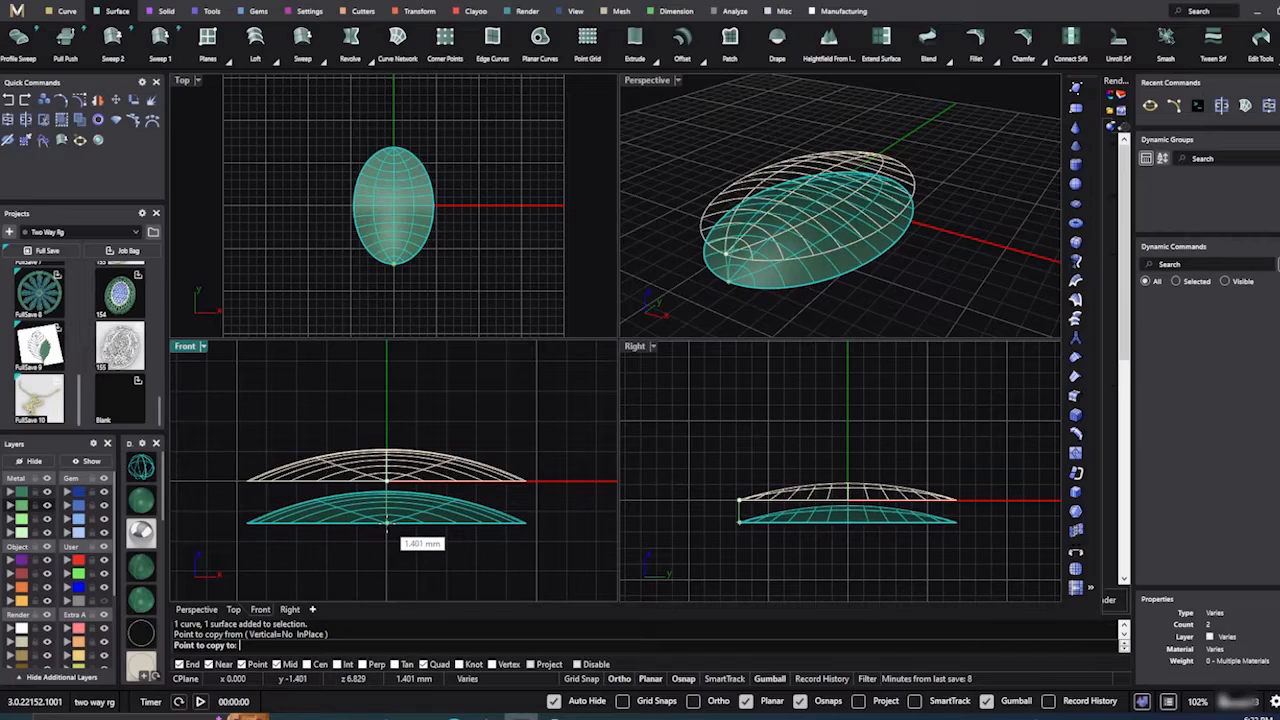
{"action": "left_click", "coordinate": [387, 522]}
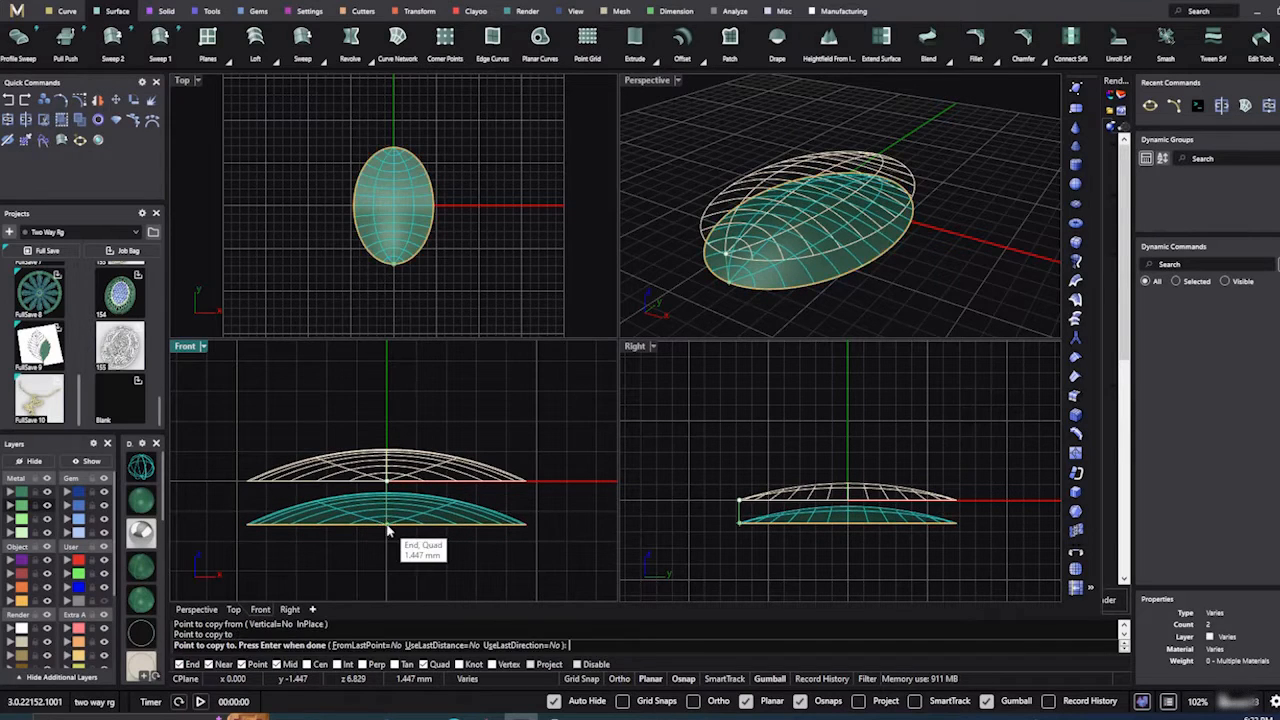
{"action": "key", "text": "Return"}
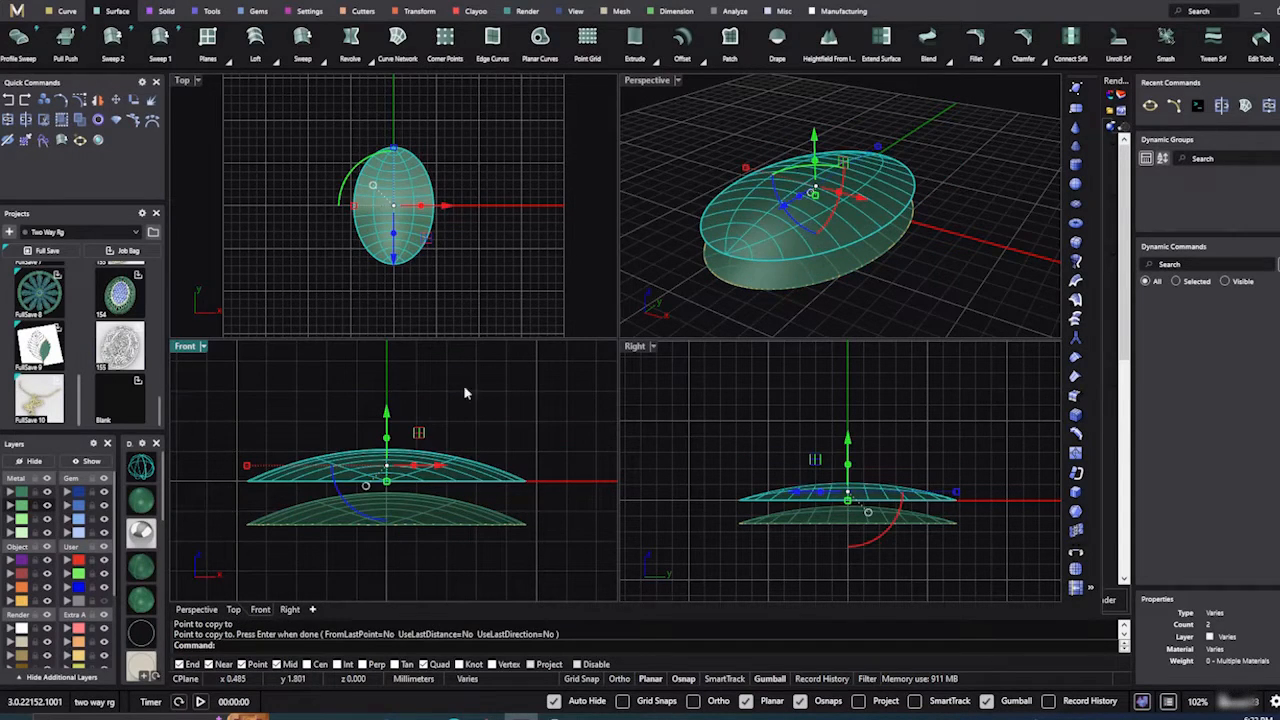
{"action": "left_click", "coordinate": [680, 156]}
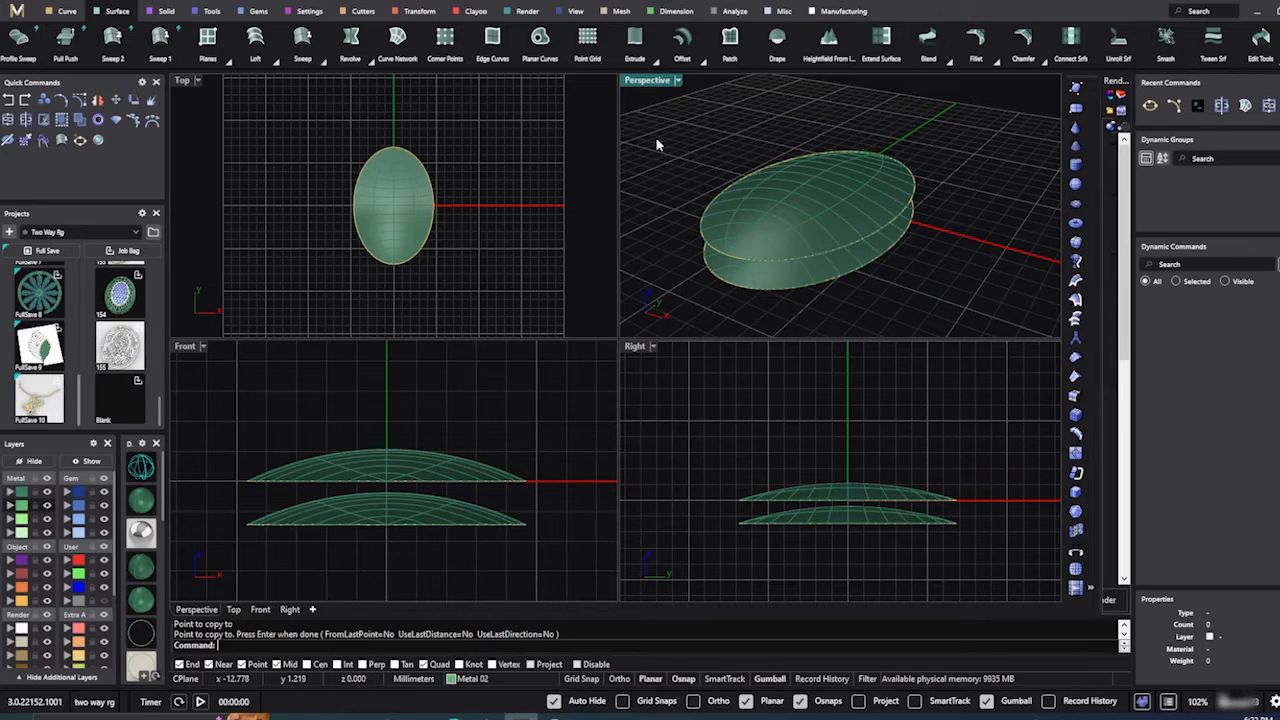
Step: Draw a vertical line on the Creation layer connecting the end points of the upper and lower ellipses
{"action": "left_click", "coordinate": [63, 12]}
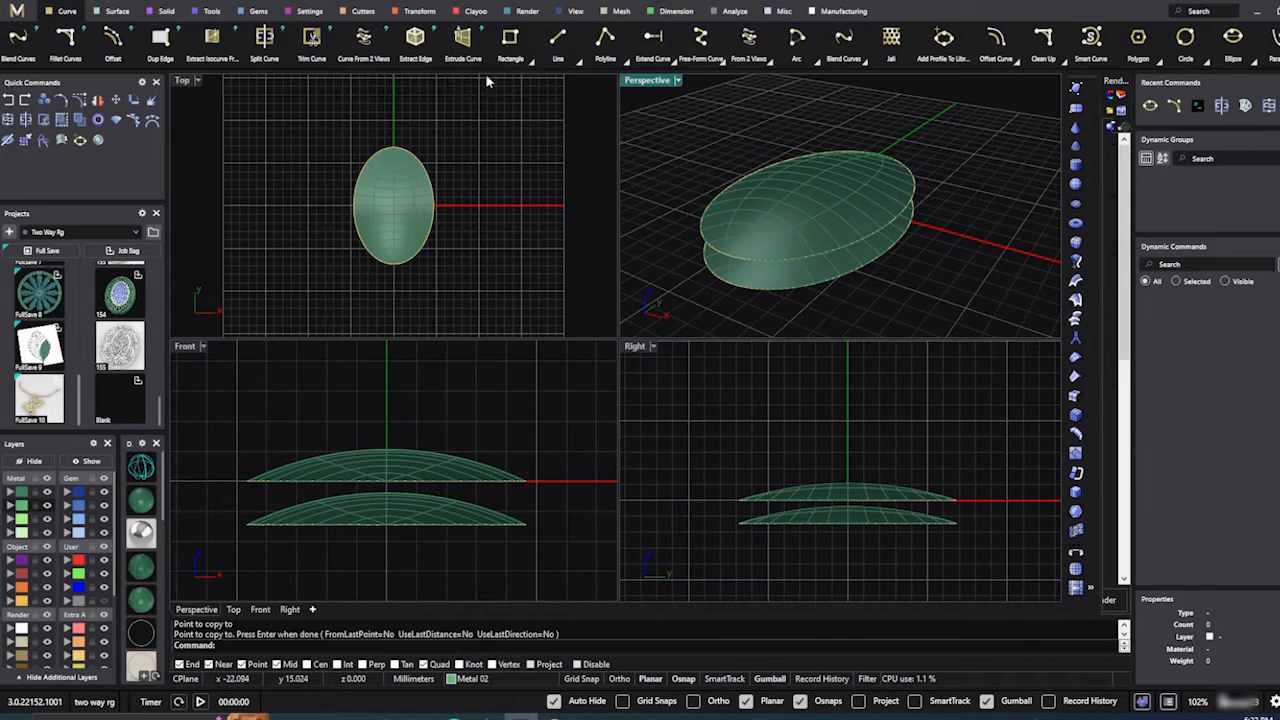
{"action": "left_click", "coordinate": [564, 48]}
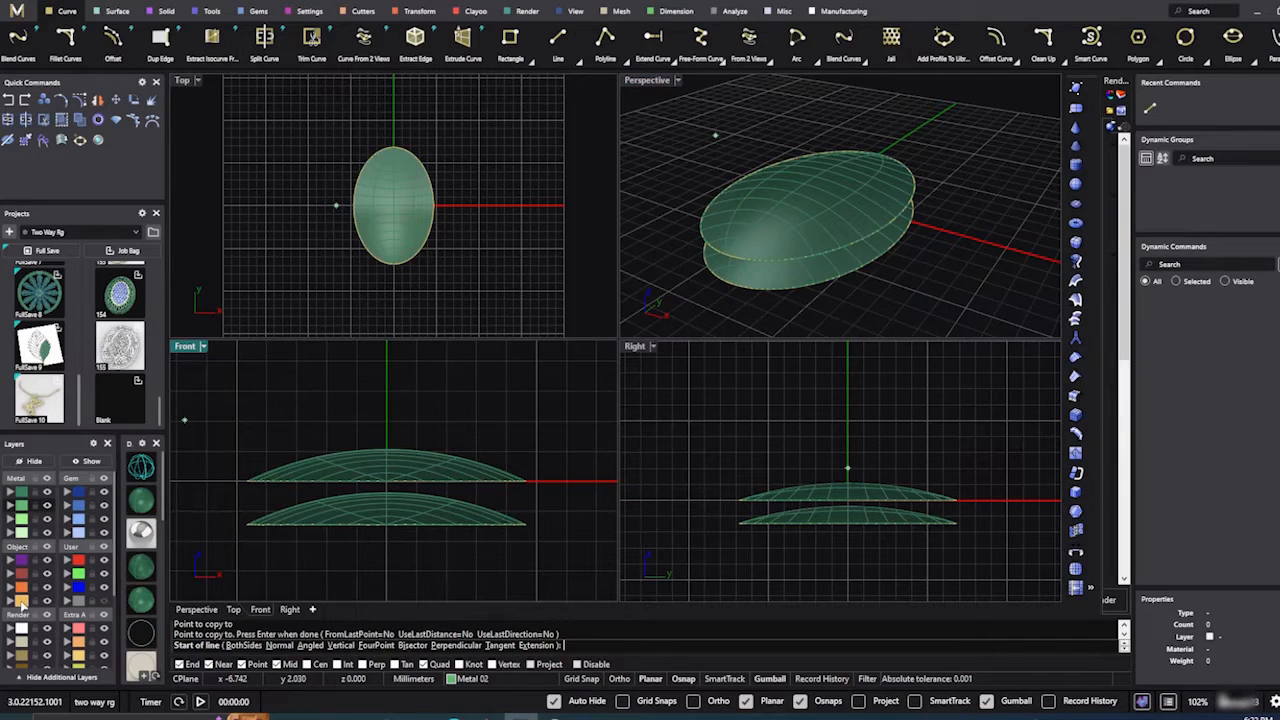
{"action": "left_click", "coordinate": [21, 601]}
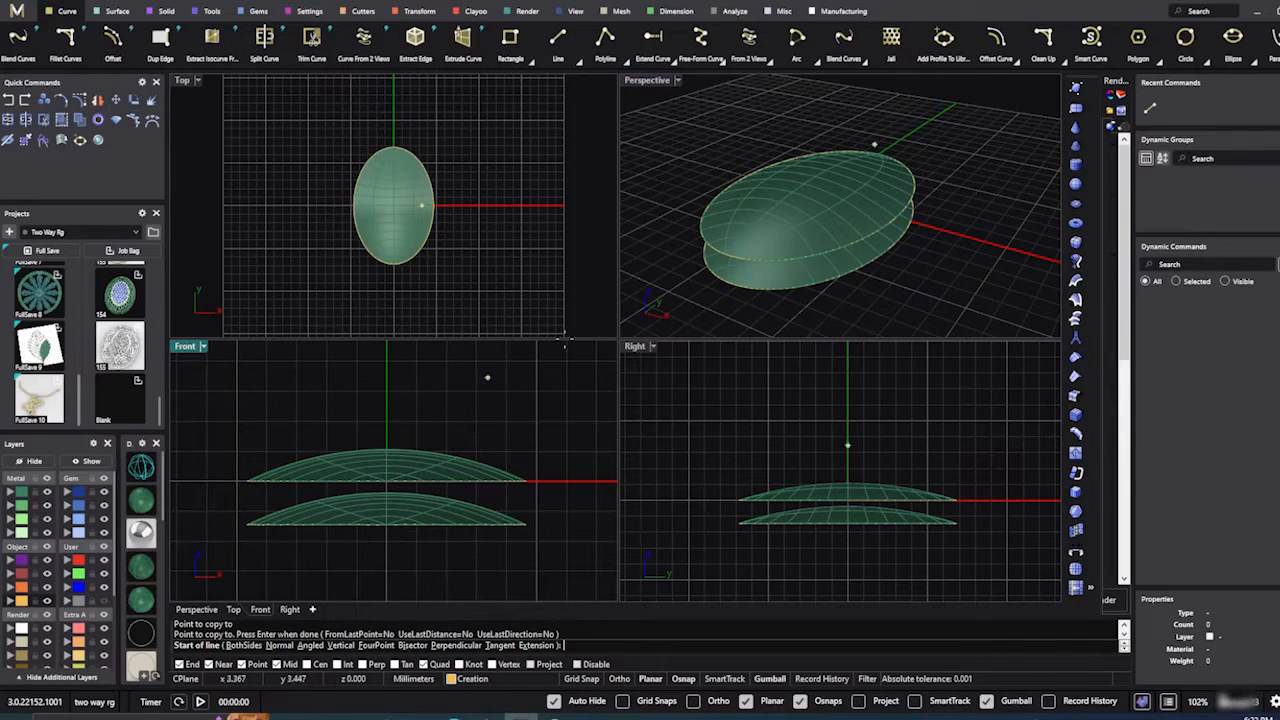
{"action": "left_click", "coordinate": [725, 255]}
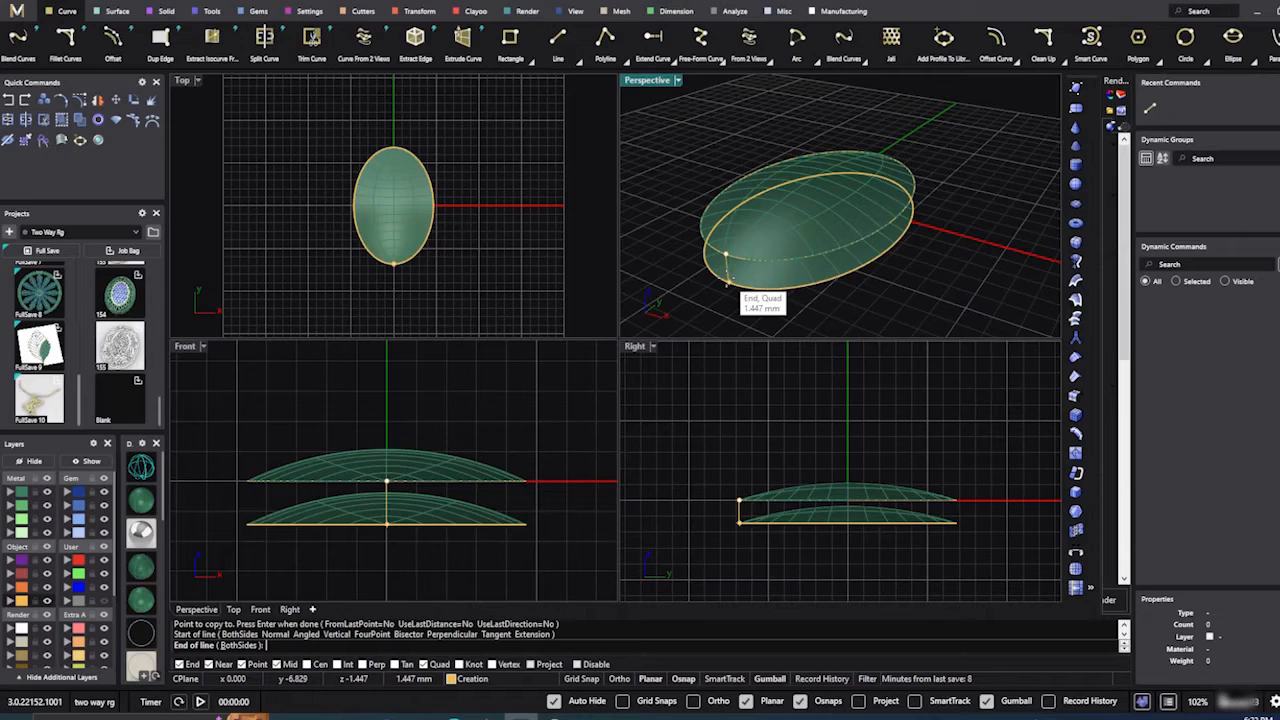
{"action": "left_click", "coordinate": [727, 284]}
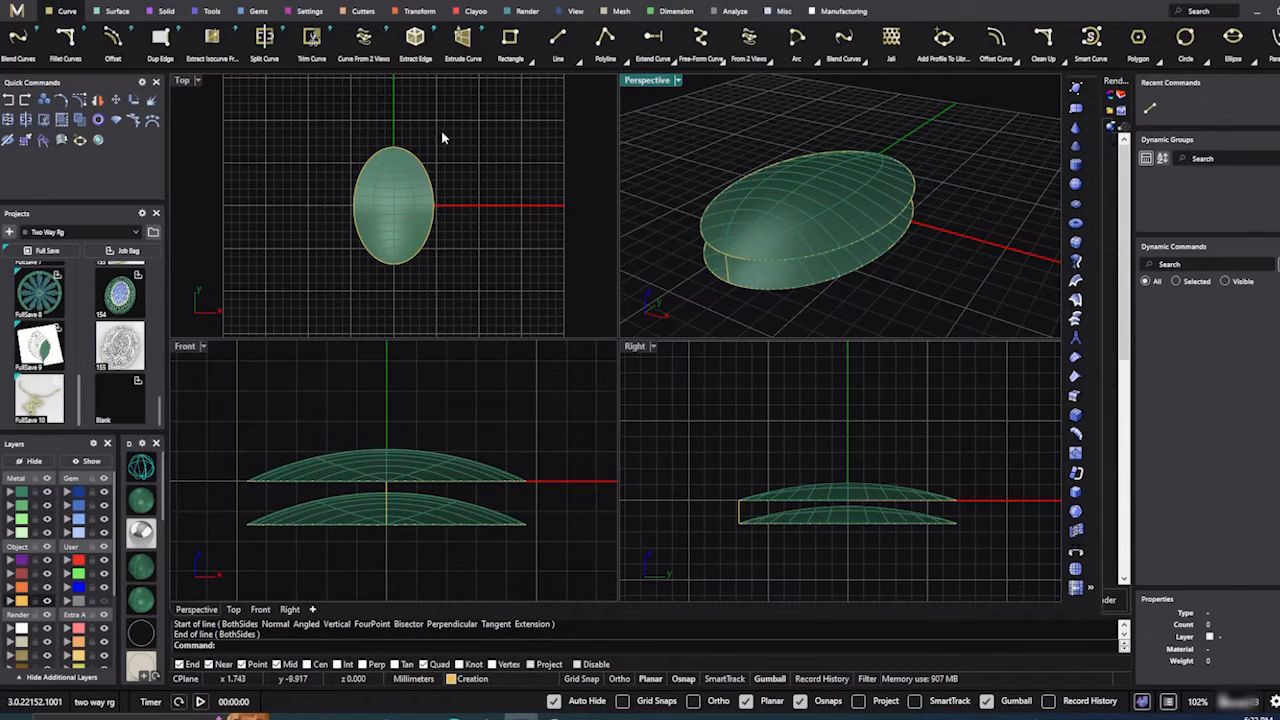
{"action": "left_click", "coordinate": [117, 11]}
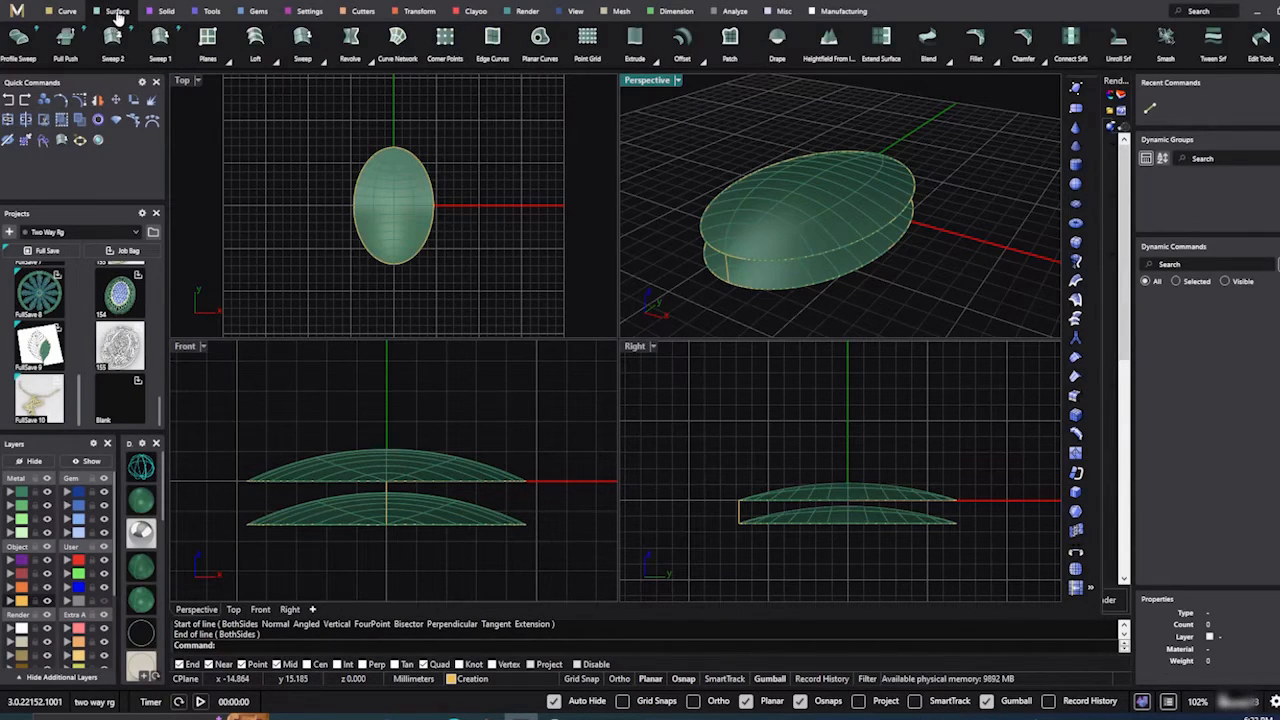
{"action": "left_click", "coordinate": [160, 38]}
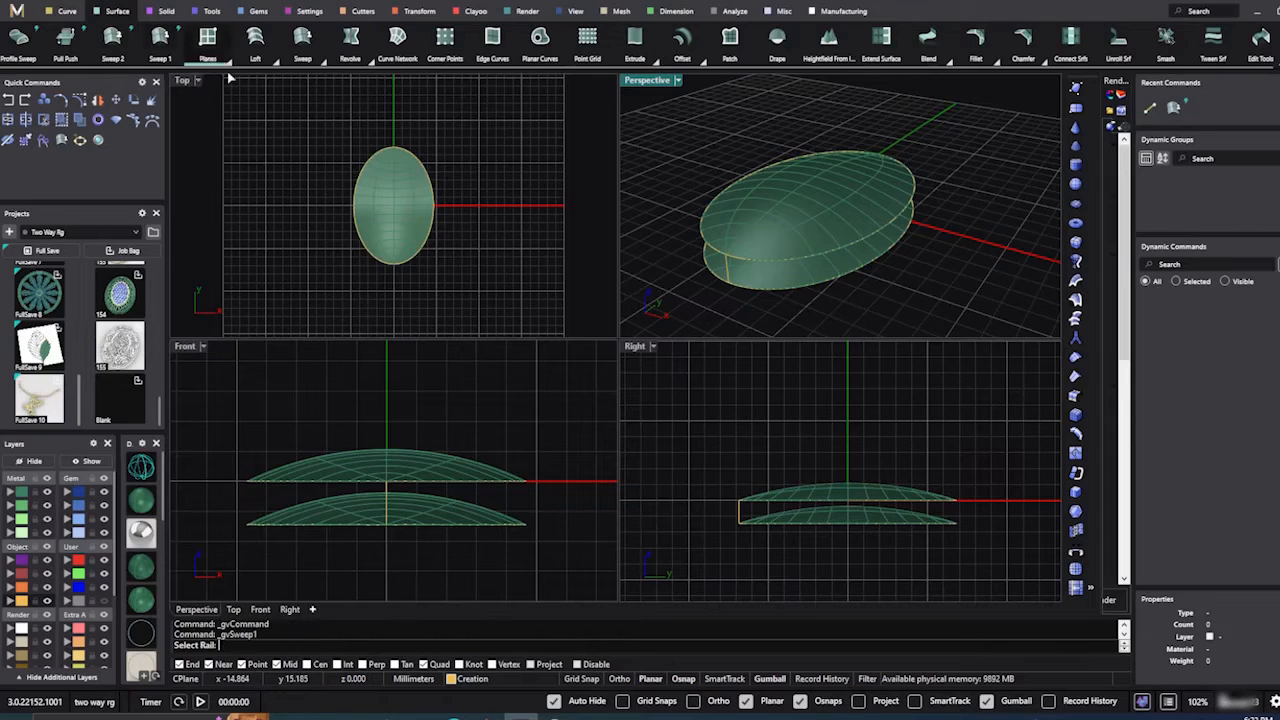
{"action": "left_click", "coordinate": [759, 261]}
{"action": "left_click", "coordinate": [740, 287]}
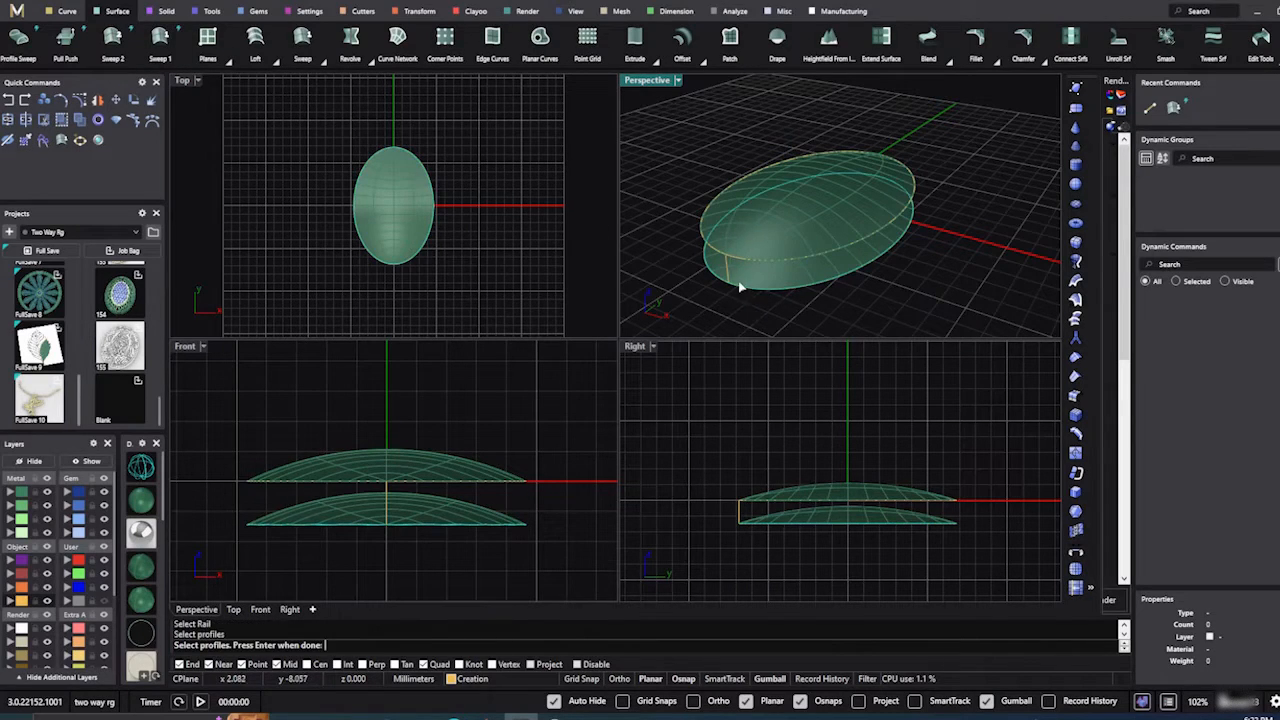
{"action": "left_click", "coordinate": [727, 278]}
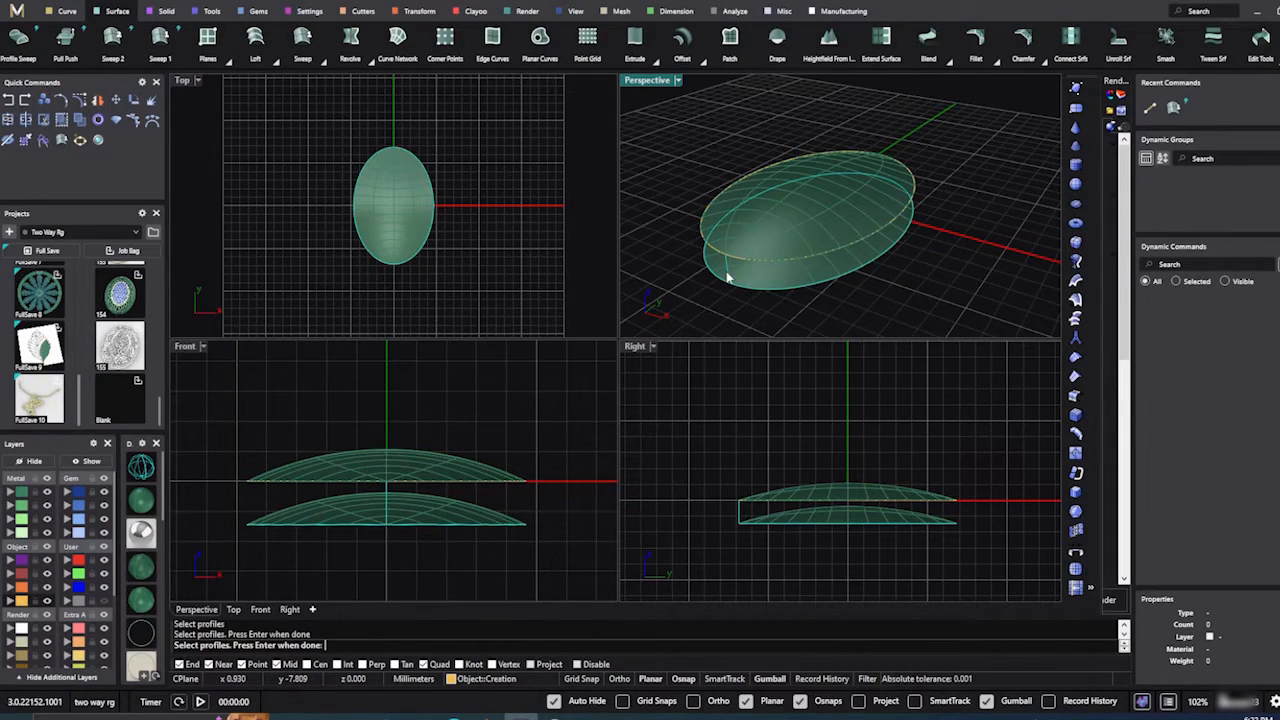
{"action": "key", "text": "Return"}
{"action": "right_click_drag", "start_coordinate": [753, 312], "coordinate": [757, 288]}
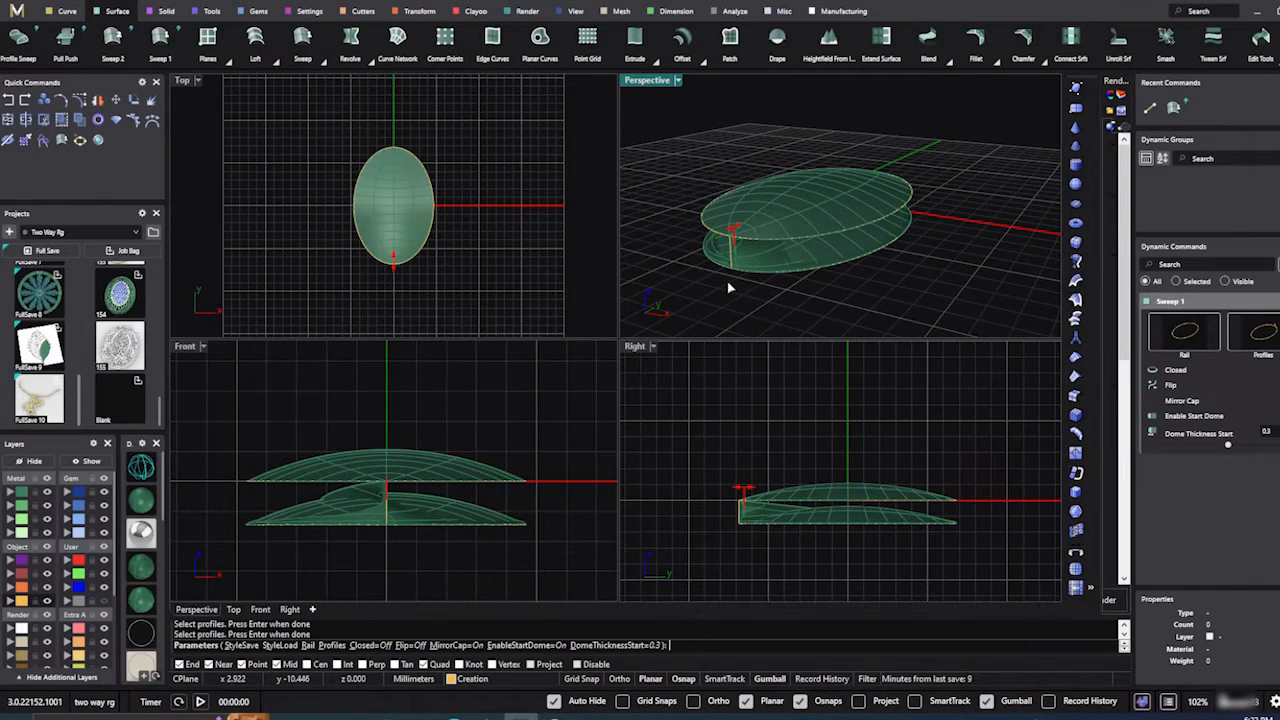
{"action": "key", "text": "Return"}
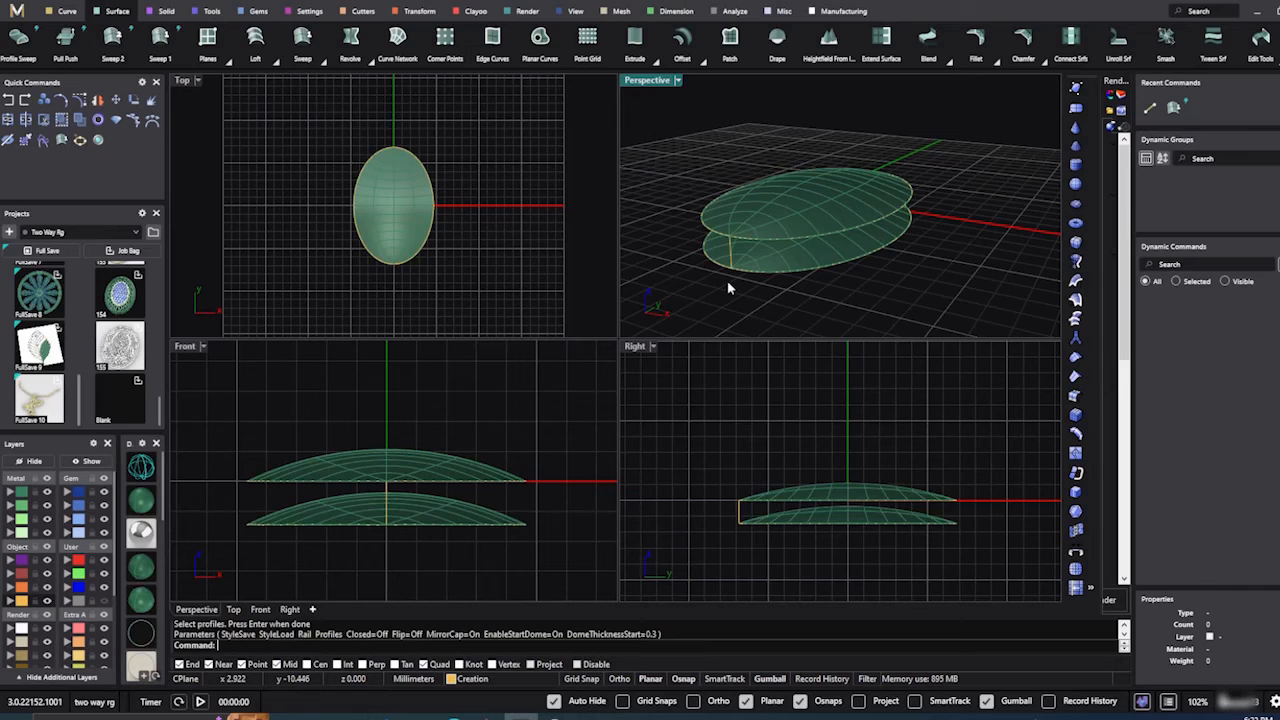
Step: Build the side wall with Sweep 2, using the upper and lower ellipses as rails and the vertical line as profile
{"action": "left_click", "coordinate": [113, 40]}
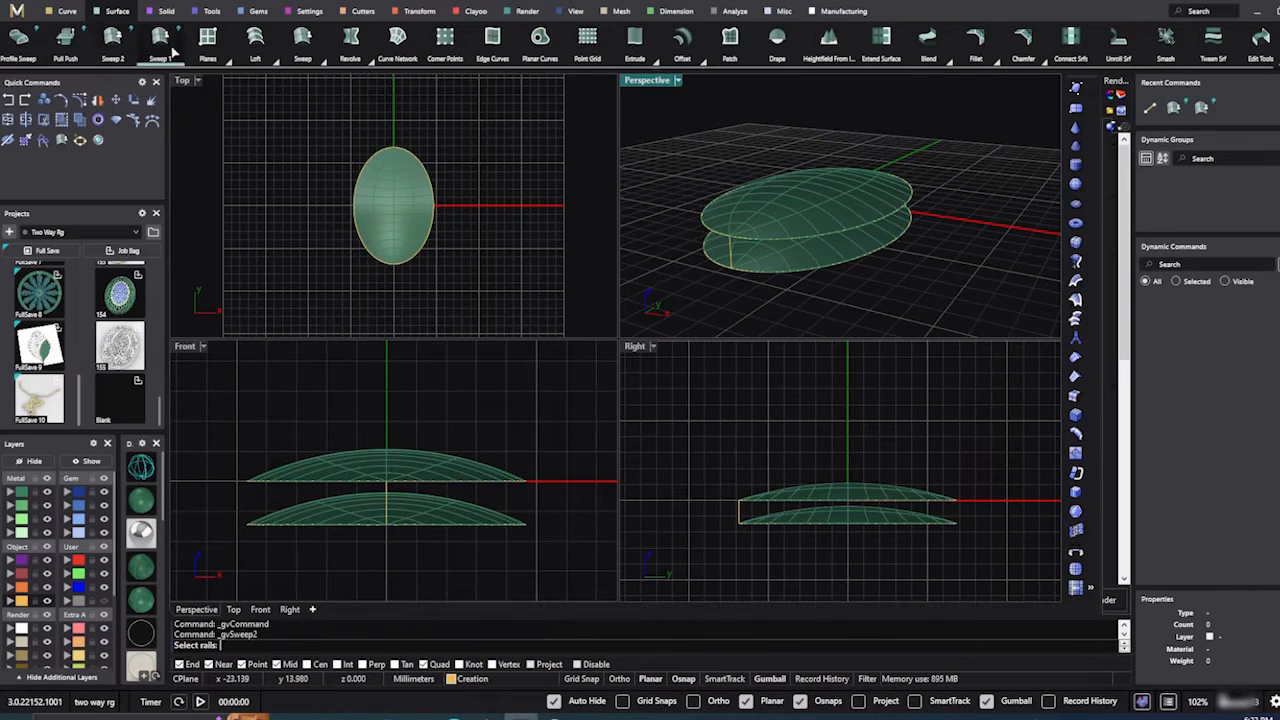
{"action": "scroll", "coordinate": [762, 258], "scroll_direction": "up", "scroll_amount": 2}
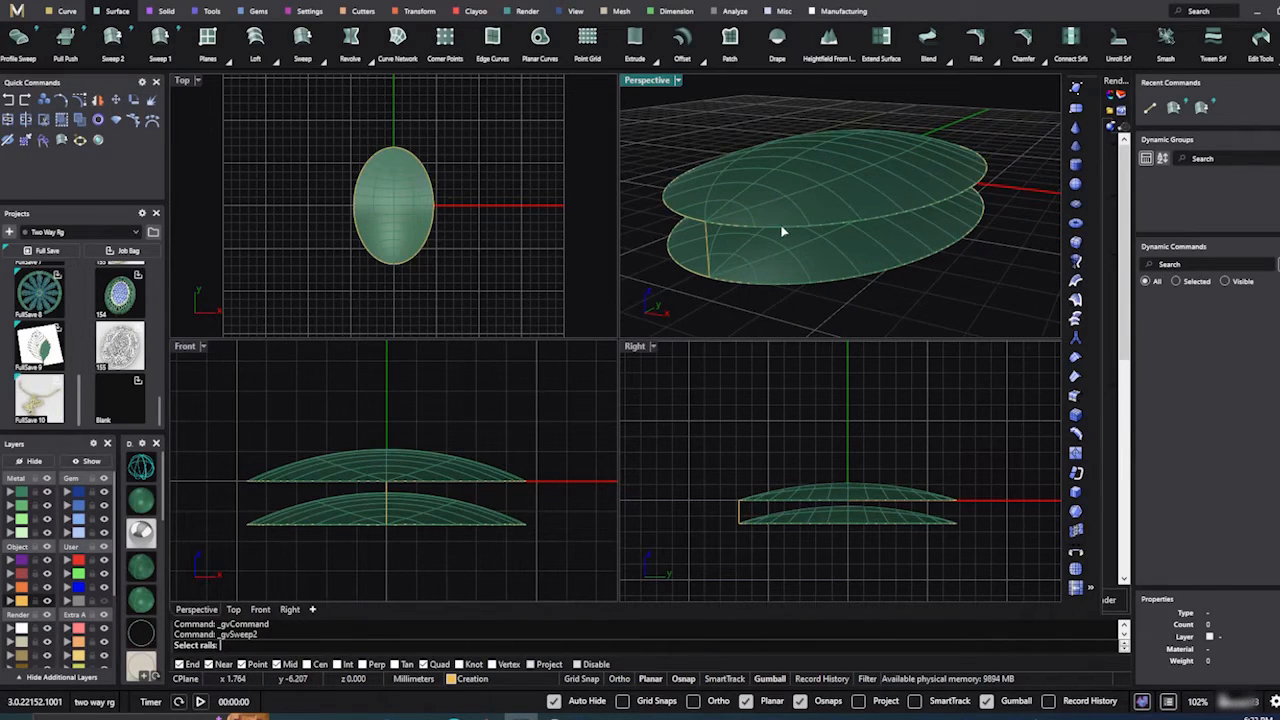
{"action": "left_click", "coordinate": [783, 231]}
{"action": "left_click", "coordinate": [780, 286]}
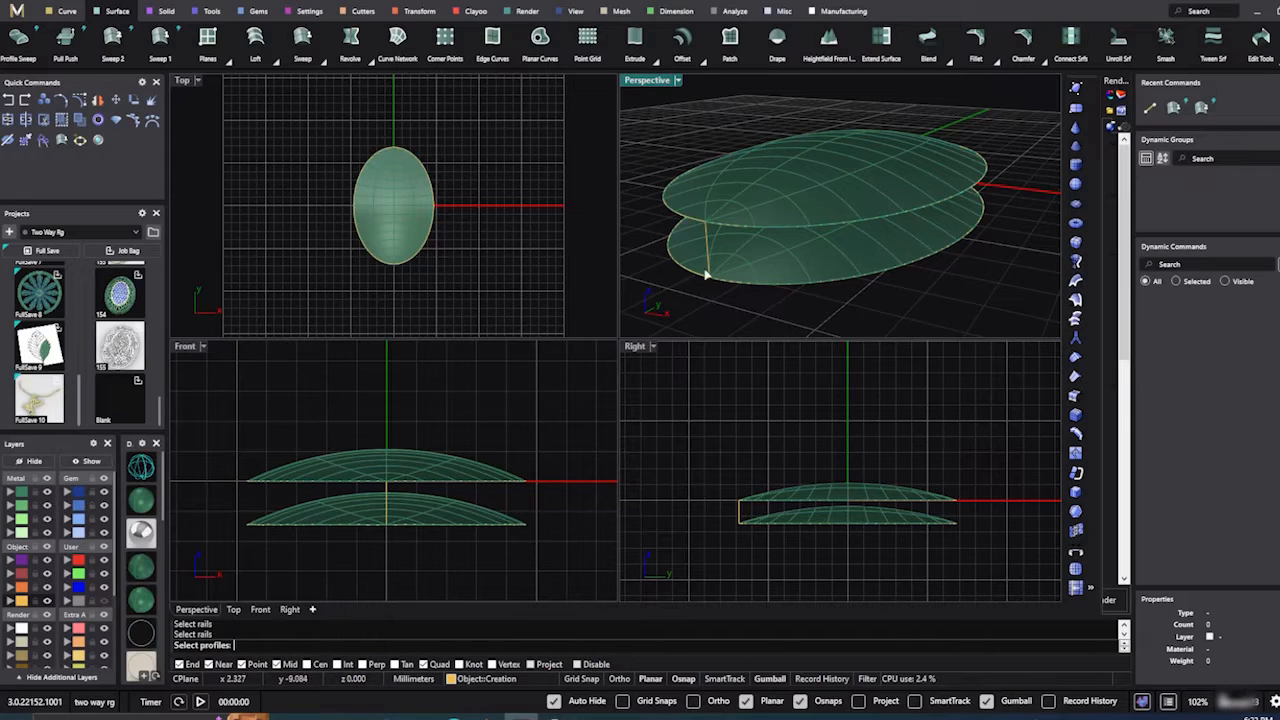
{"action": "left_click", "coordinate": [705, 236]}
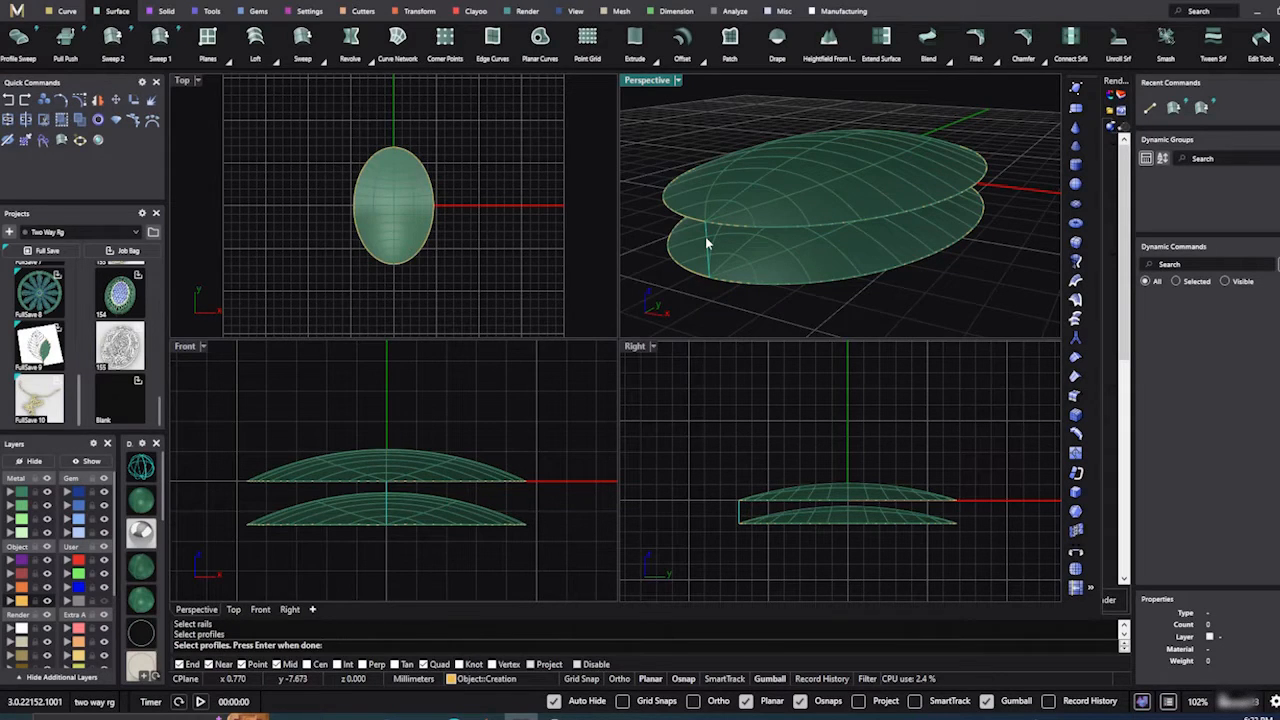
{"action": "key", "text": "Return"}
{"action": "key", "text": "Return"}
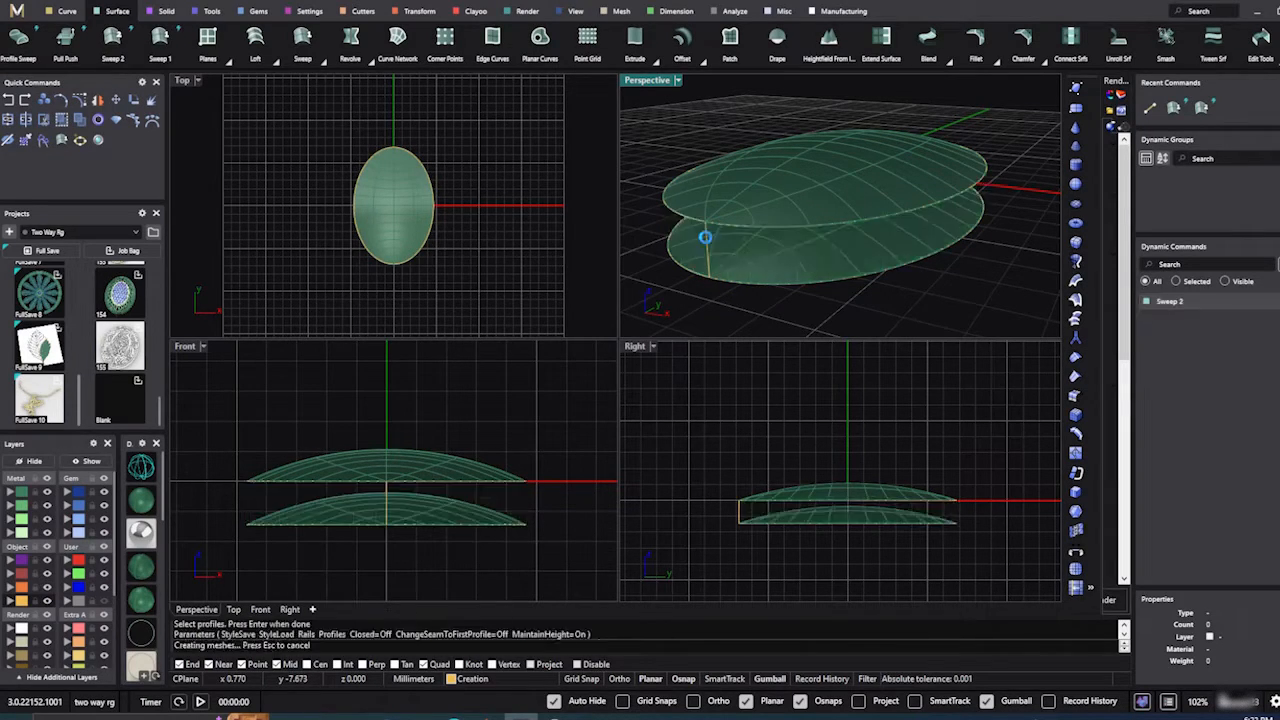
{"action": "right_click_drag", "start_coordinate": [782, 245], "coordinate": [783, 188]}
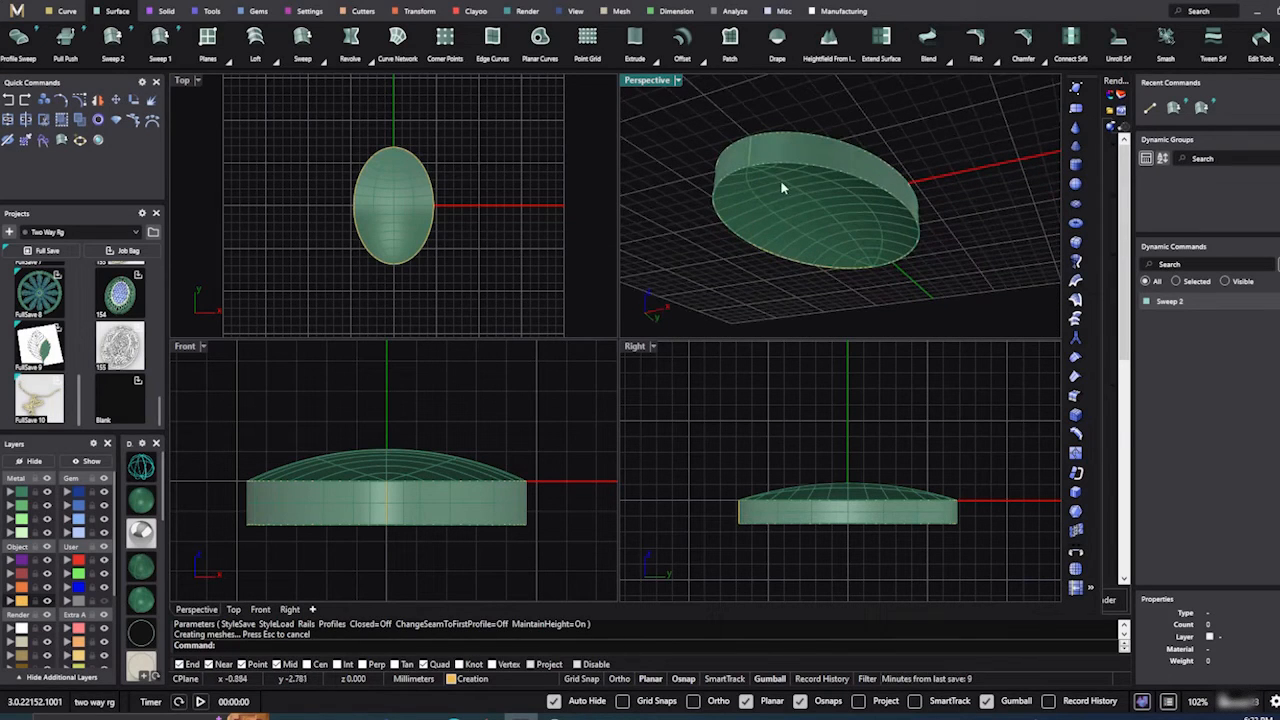
{"action": "right_click_drag", "start_coordinate": [824, 234], "coordinate": [729, 243]}
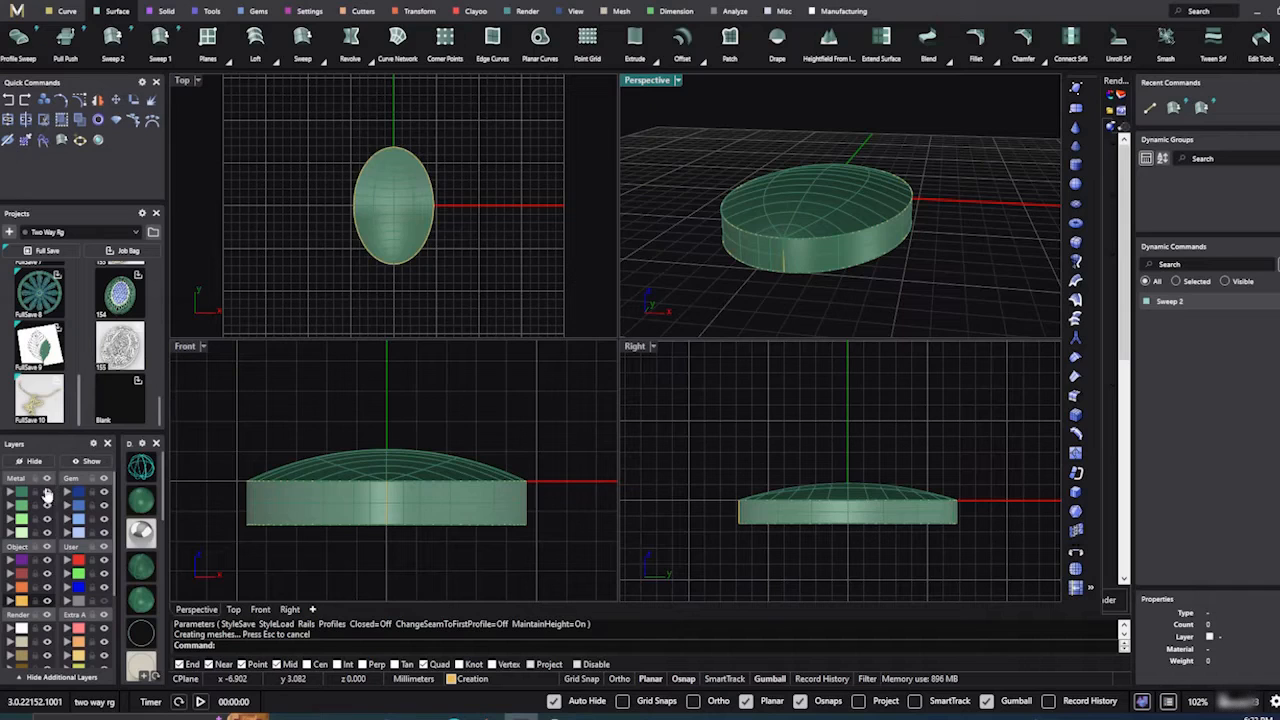
Step: Select the two domes and the side wall on the Metal 01 layer and join them into one closed polysurface
{"action": "left_click", "coordinate": [20, 497]}
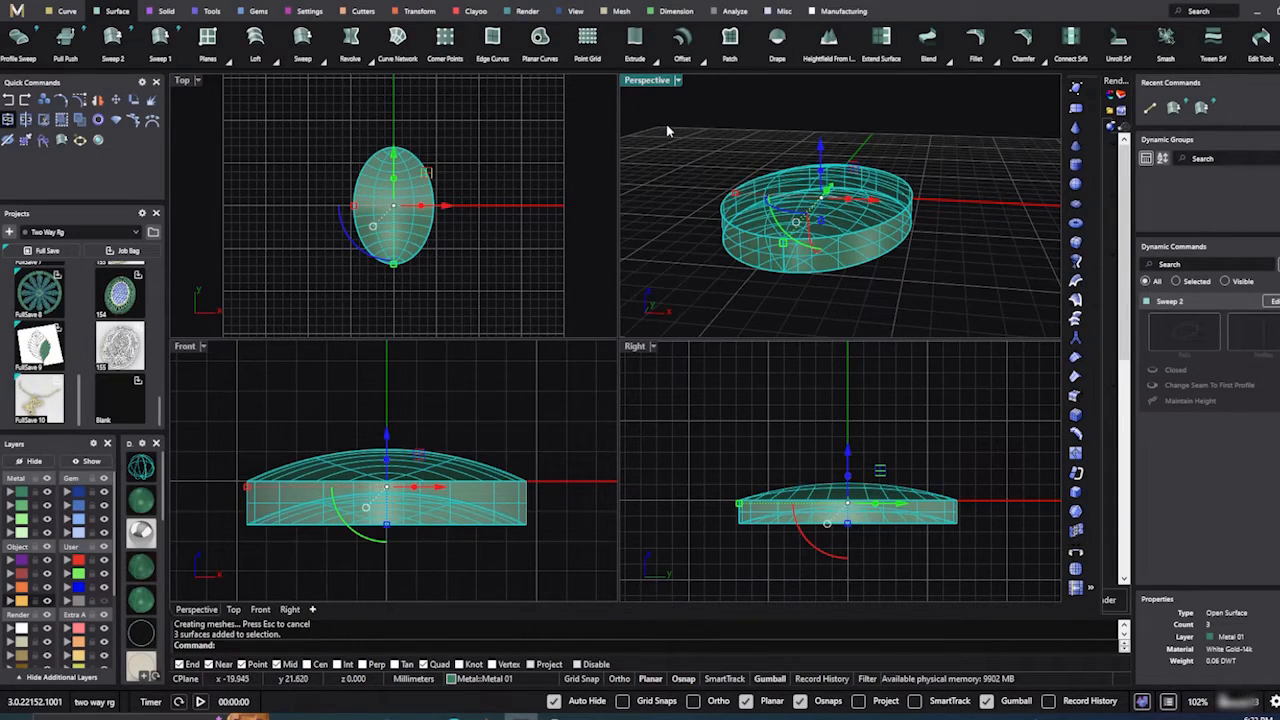
{"action": "key", "text": "ctrl+j"}
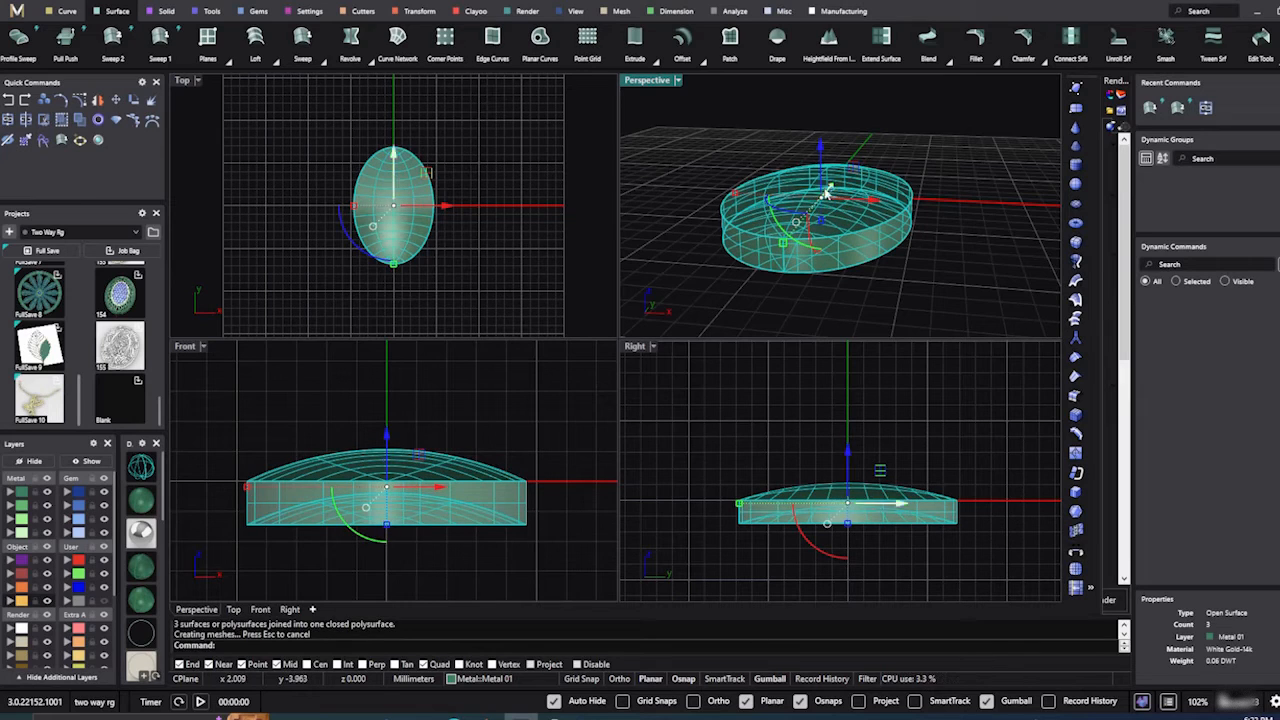
{"action": "left_click", "coordinate": [985, 253]}
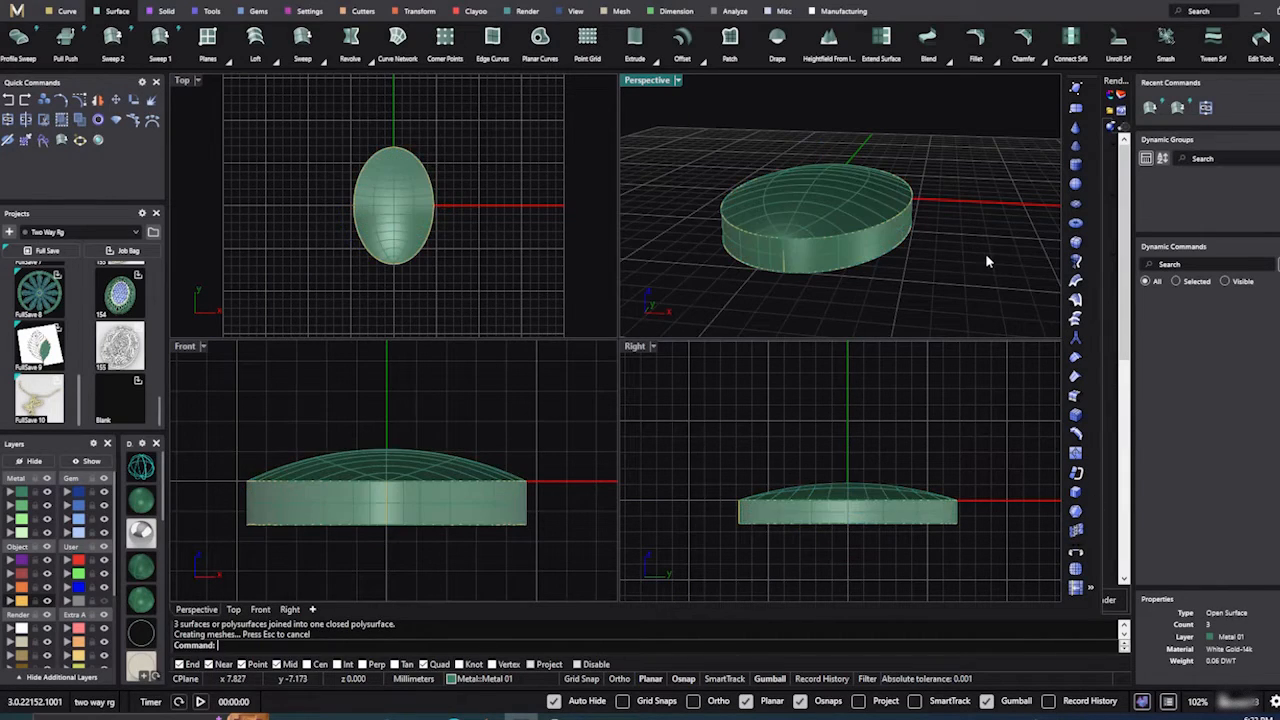
{"action": "left_click", "coordinate": [841, 204]}
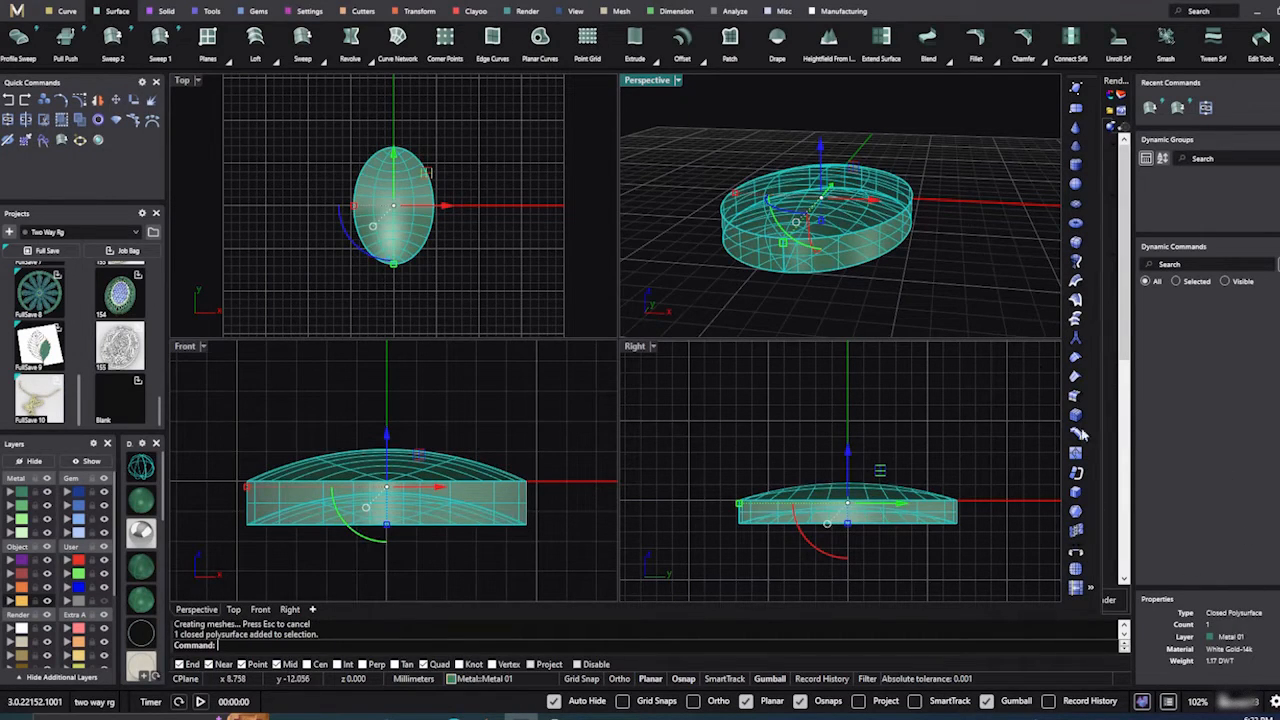
{"action": "left_click", "coordinate": [995, 254]}
Step: Copy the lower ellipse curve in place and deselect it
{"action": "double_click", "coordinate": [647, 80]}
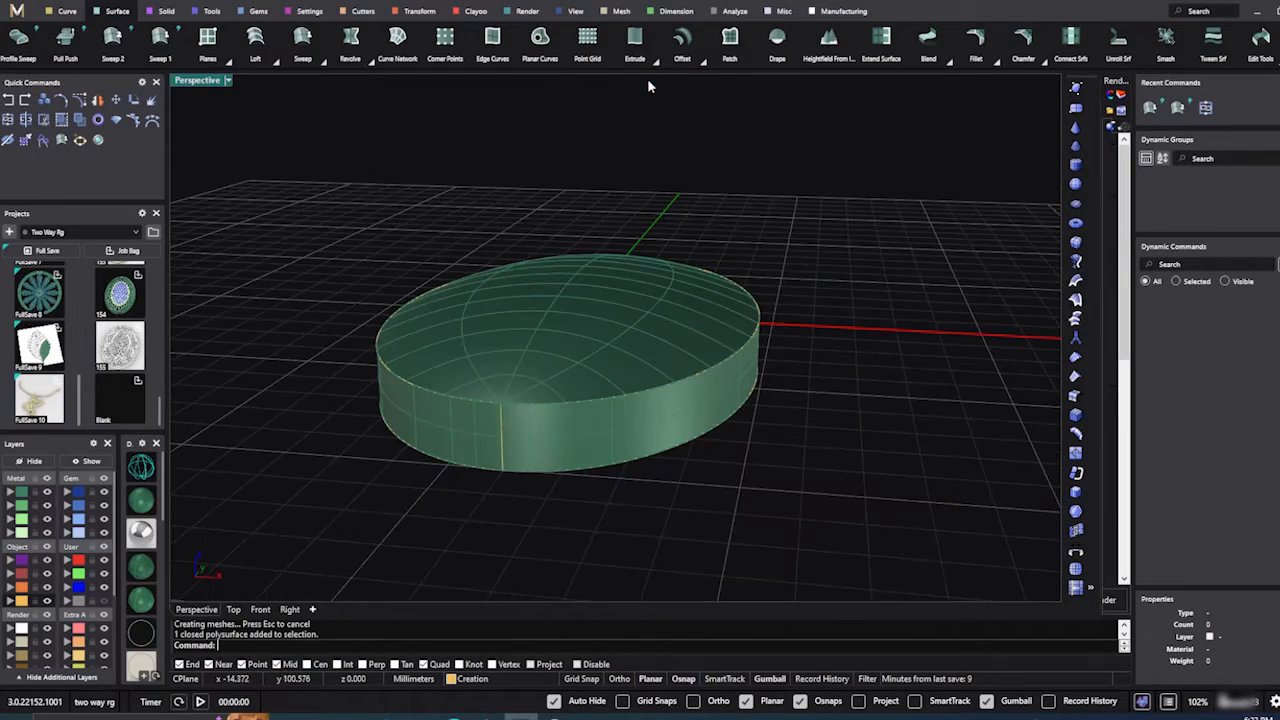
{"action": "scroll", "coordinate": [645, 209], "scroll_direction": "up", "scroll_amount": 3}
{"action": "right_click_drag", "start_coordinate": [651, 183], "coordinate": [794, 309]}
{"action": "scroll", "coordinate": [643, 200], "scroll_direction": "down", "scroll_amount": 3}
{"action": "scroll", "coordinate": [754, 390], "scroll_direction": "up", "scroll_amount": 2}
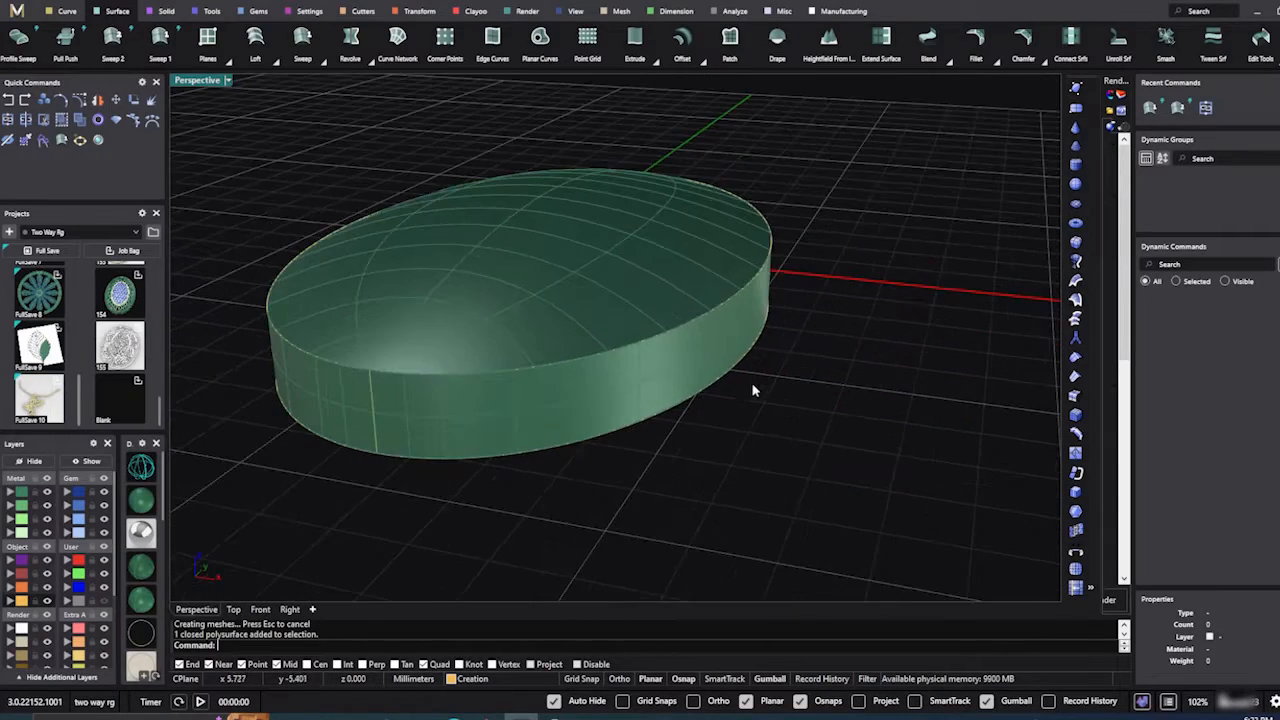
{"action": "left_click", "coordinate": [739, 369]}
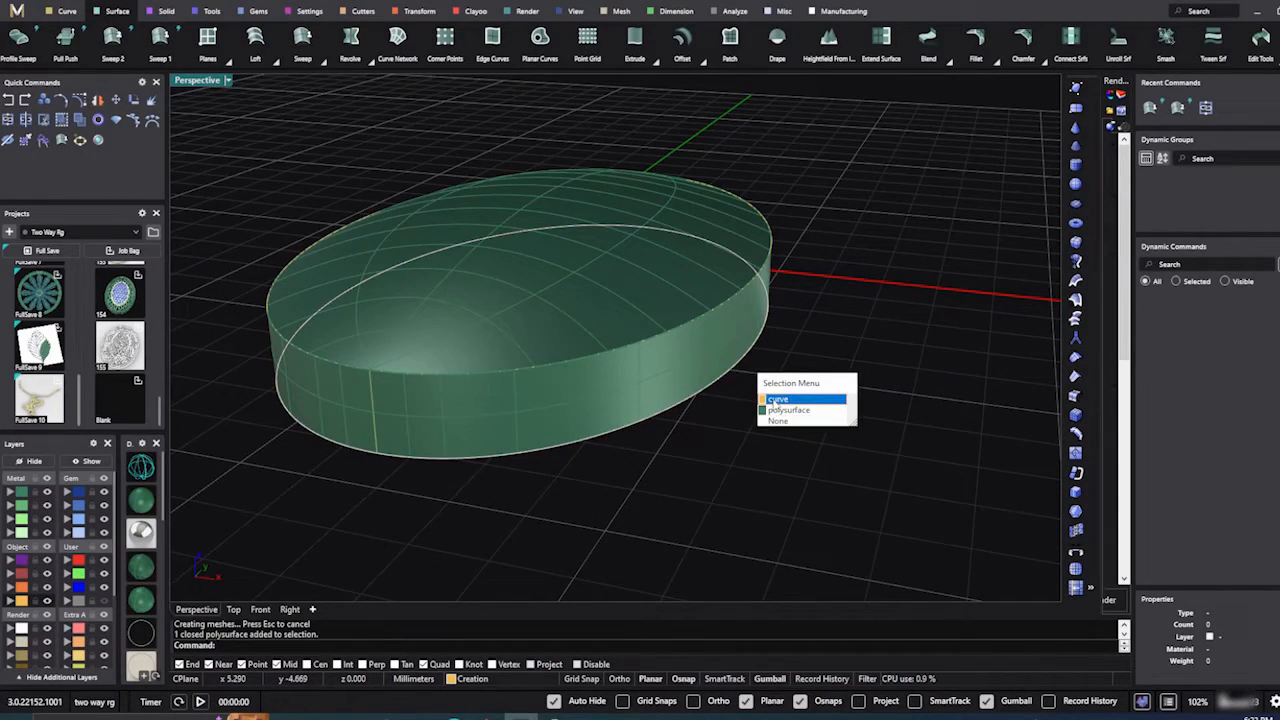
{"action": "left_click", "coordinate": [776, 399]}
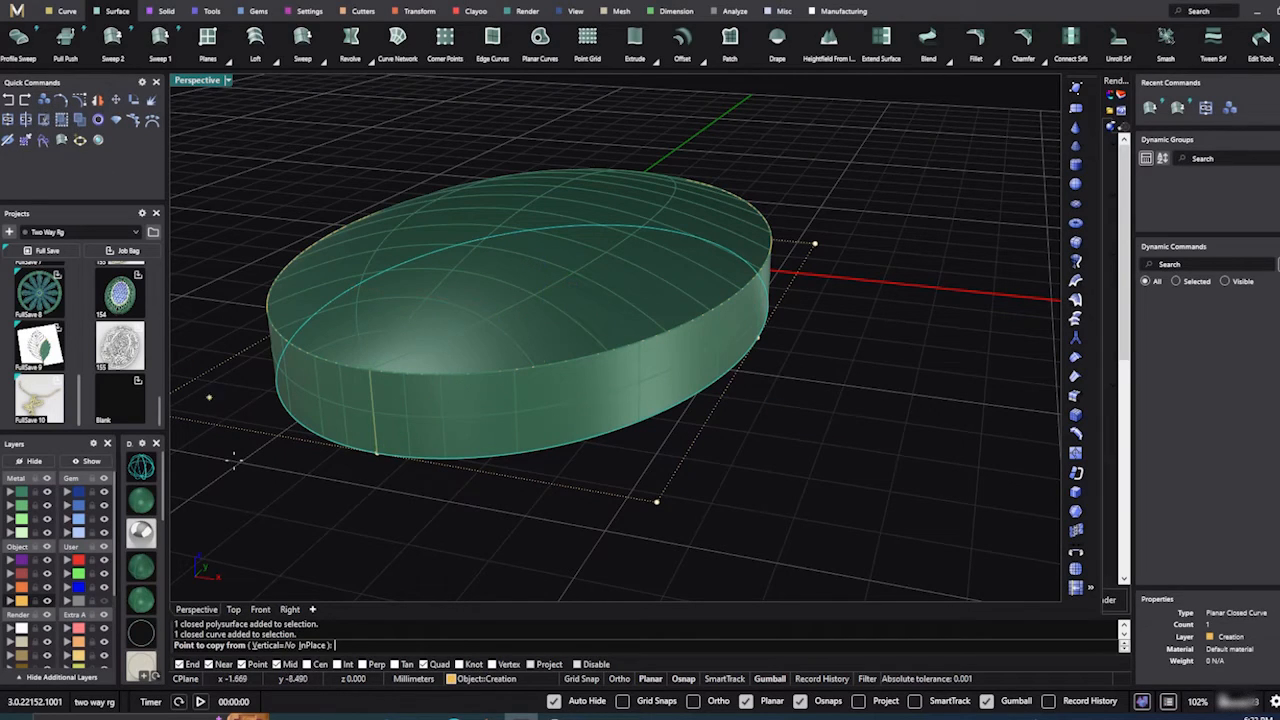
{"action": "left_click", "coordinate": [318, 645]}
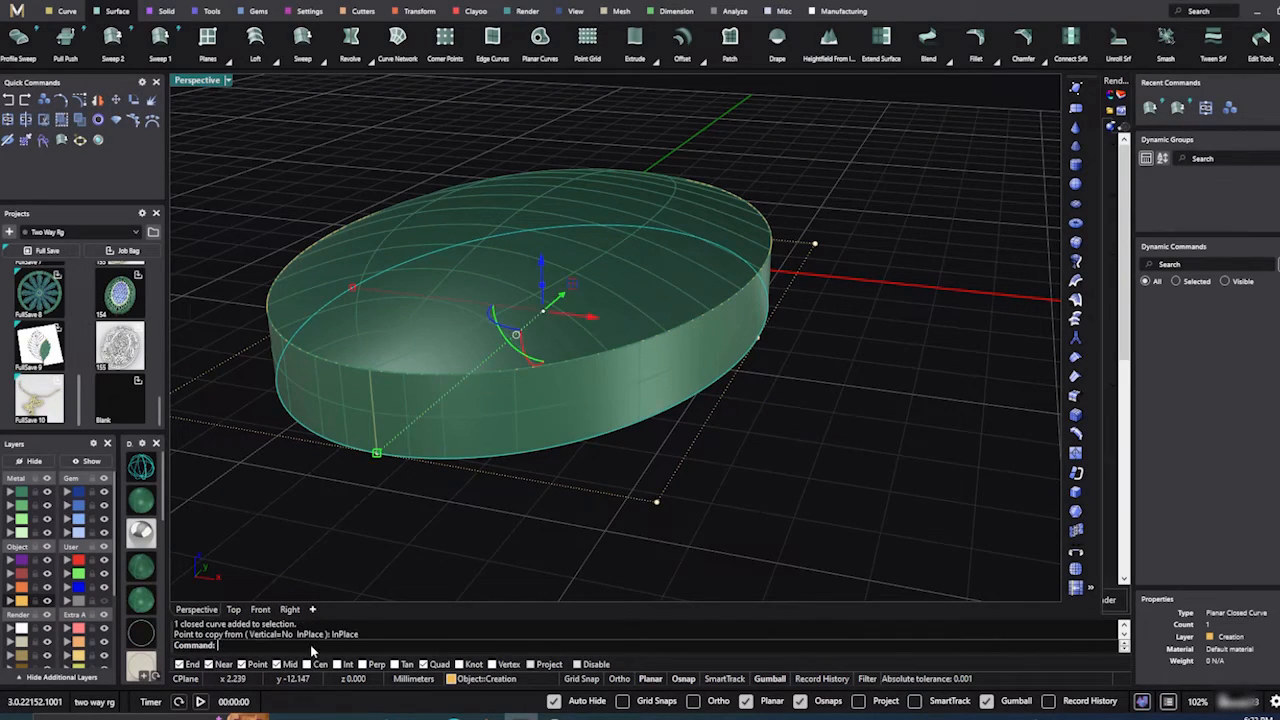
{"action": "left_click", "coordinate": [791, 443]}
Step: Select one of the coincident lower ellipses, scale it up about its centre well beyond the body, and widen it slightly sideways
{"action": "left_click", "coordinate": [703, 399]}
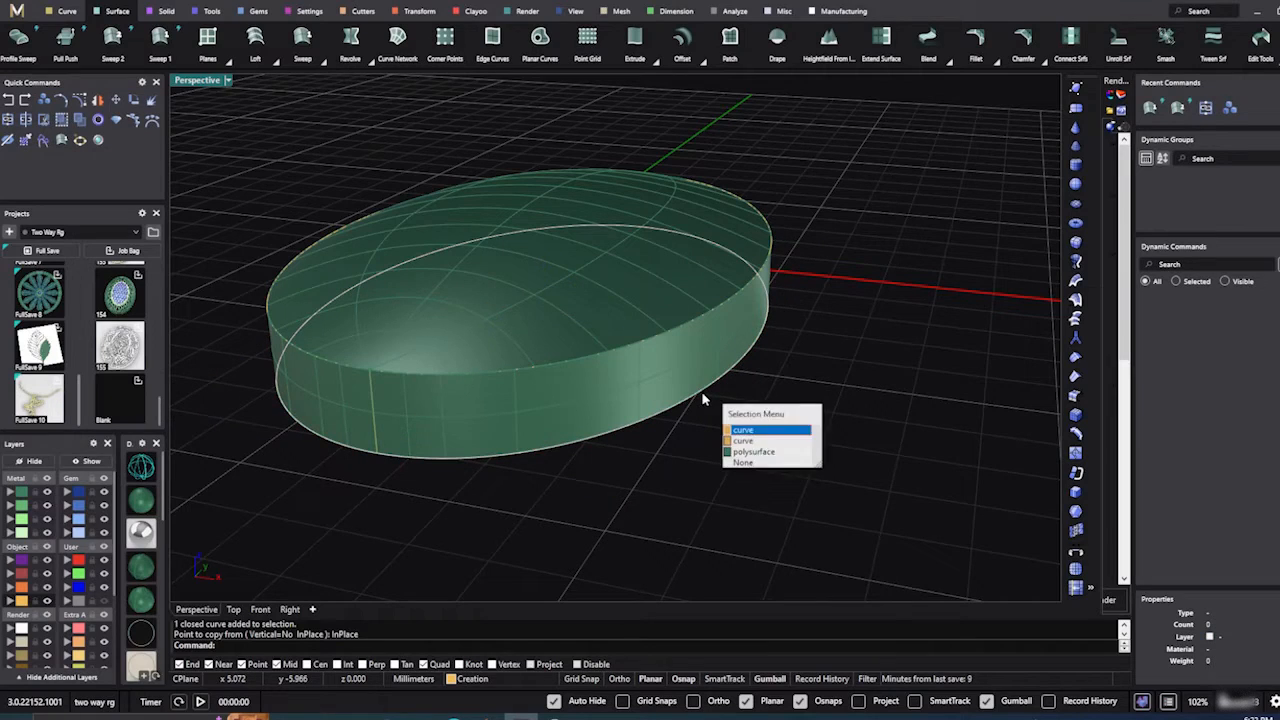
{"action": "left_click", "coordinate": [742, 438]}
{"action": "scroll", "coordinate": [558, 455], "scroll_direction": "down", "scroll_amount": 4}
{"action": "right_click_drag", "start_coordinate": [558, 455], "coordinate": [353, 539]}
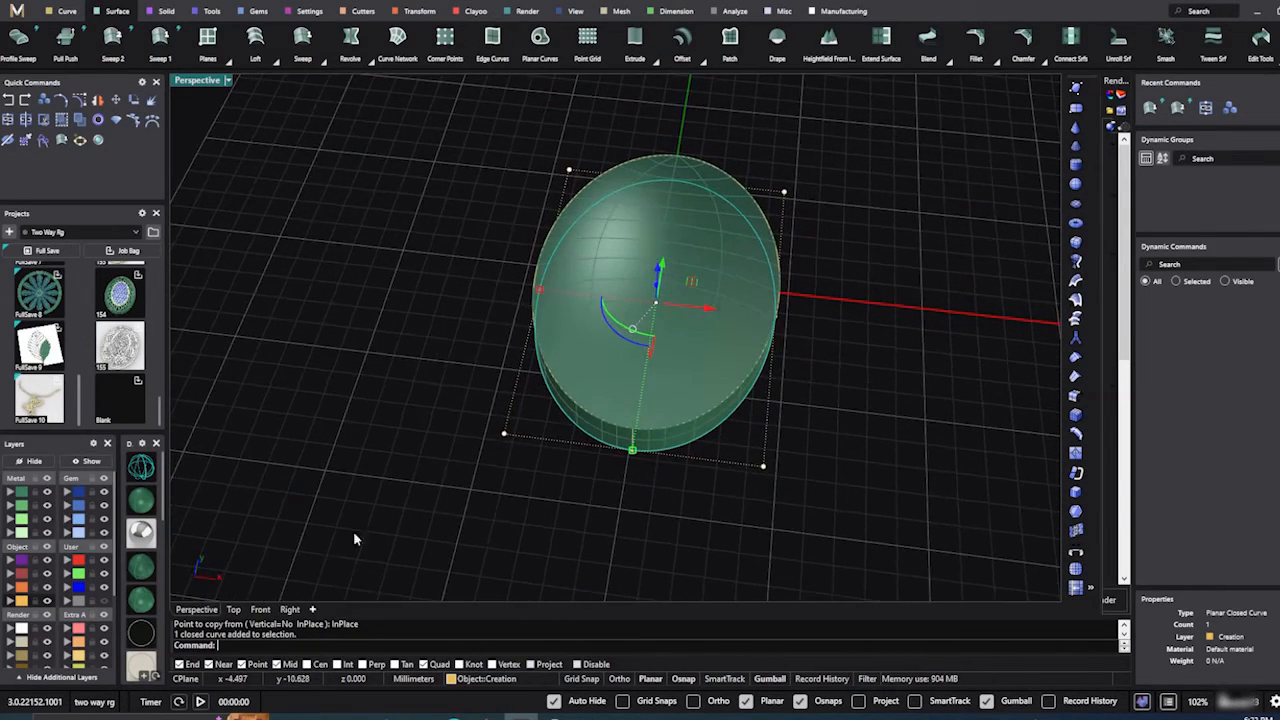
{"action": "left_click", "coordinate": [260, 610]}
{"action": "left_click", "coordinate": [233, 609]}
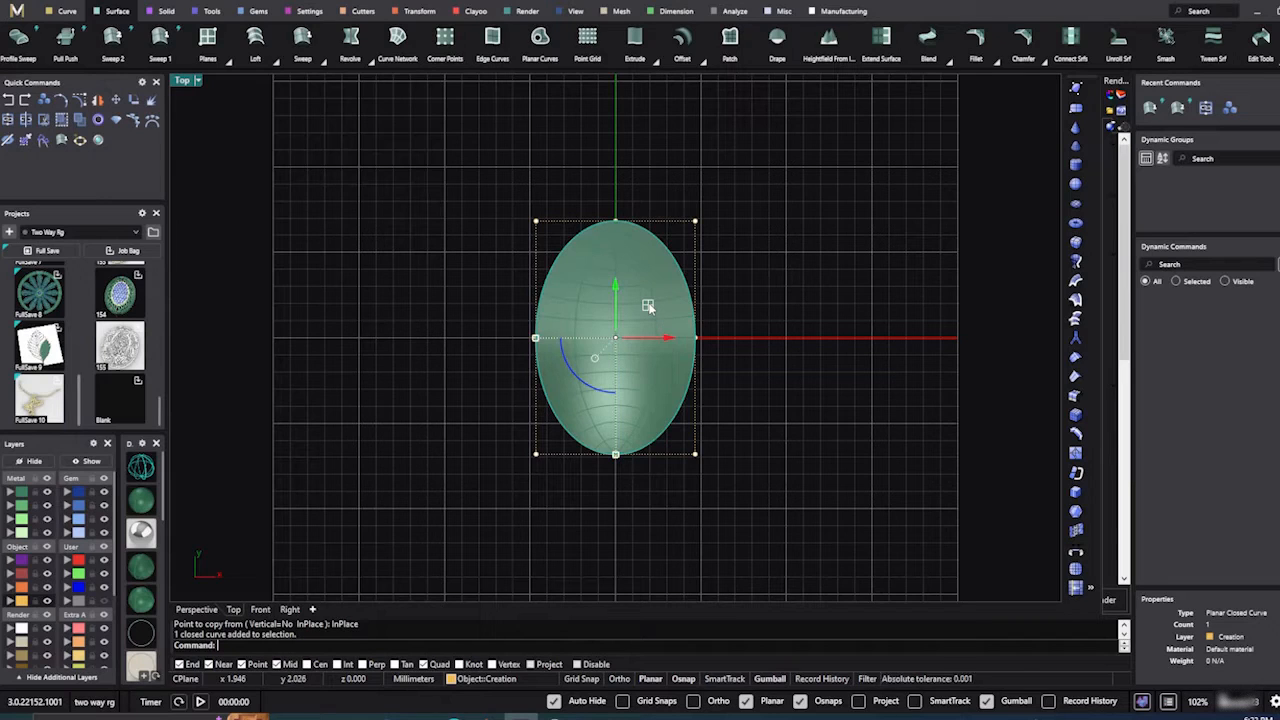
{"action": "left_click_drag", "start_coordinate": [648, 303], "coordinate": [679, 297]}
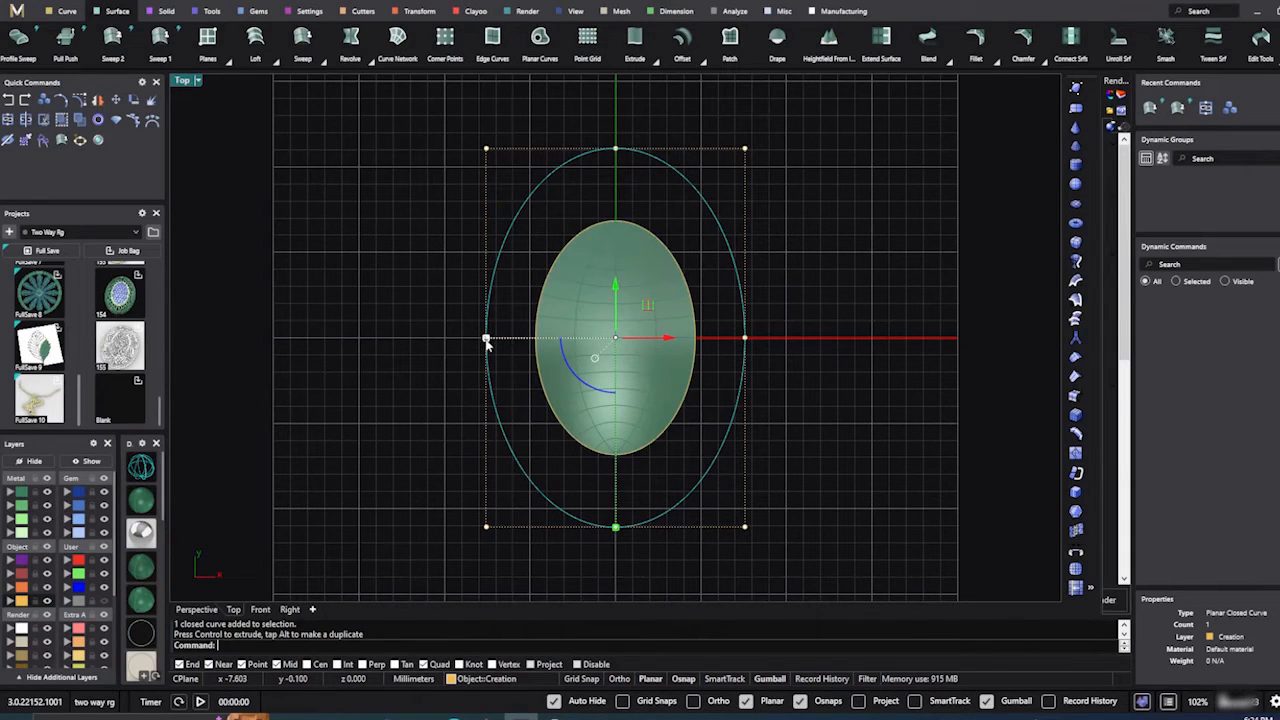
{"action": "left_click_drag", "start_coordinate": [486, 340], "coordinate": [469, 338]}
{"action": "left_click", "coordinate": [367, 344]}
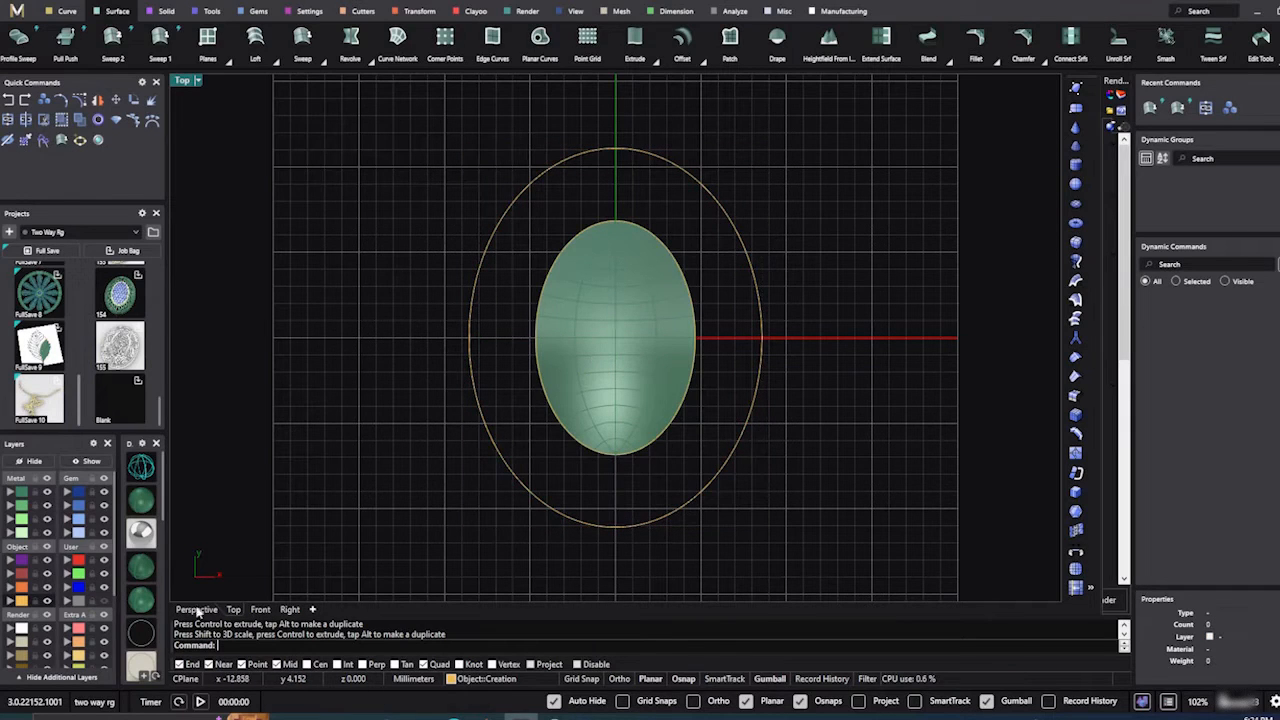
Step: Extract the top dome surface from the closed body without copying and assign it to the Metal 02 layer
{"action": "left_click", "coordinate": [188, 612]}
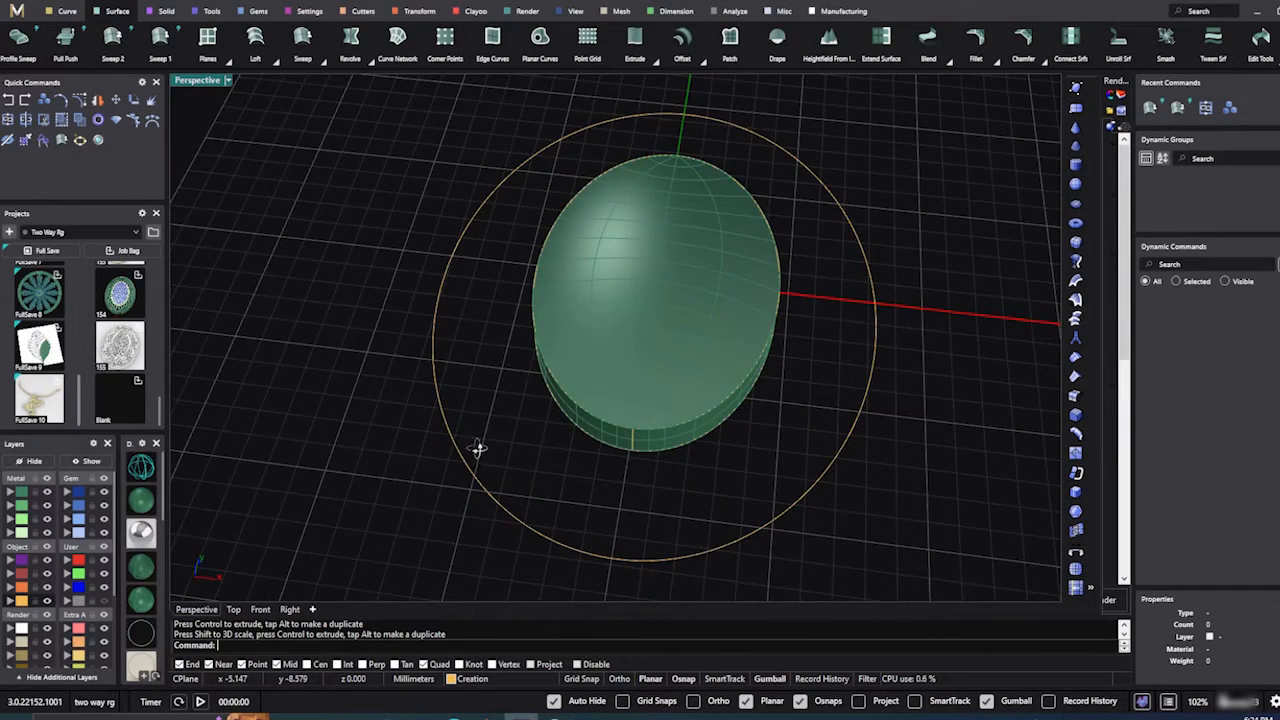
{"action": "right_click_drag", "start_coordinate": [477, 446], "coordinate": [450, 467]}
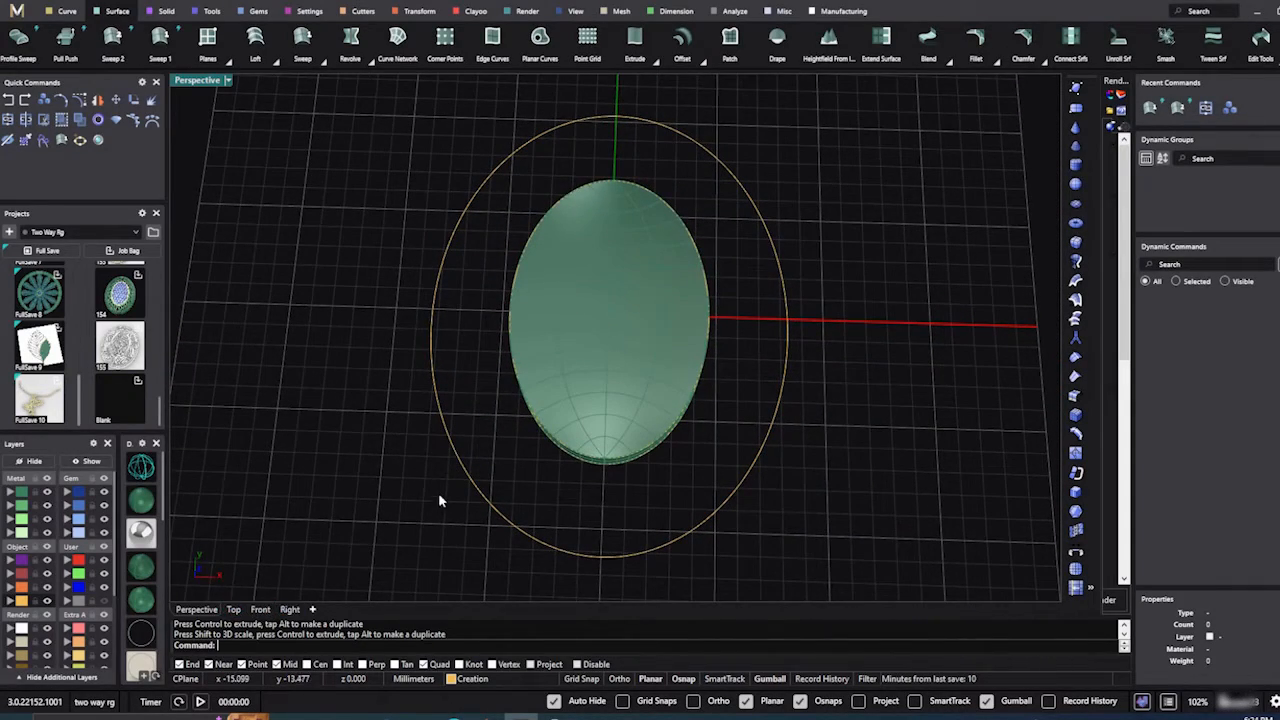
{"action": "right_click_drag", "start_coordinate": [438, 500], "coordinate": [414, 457]}
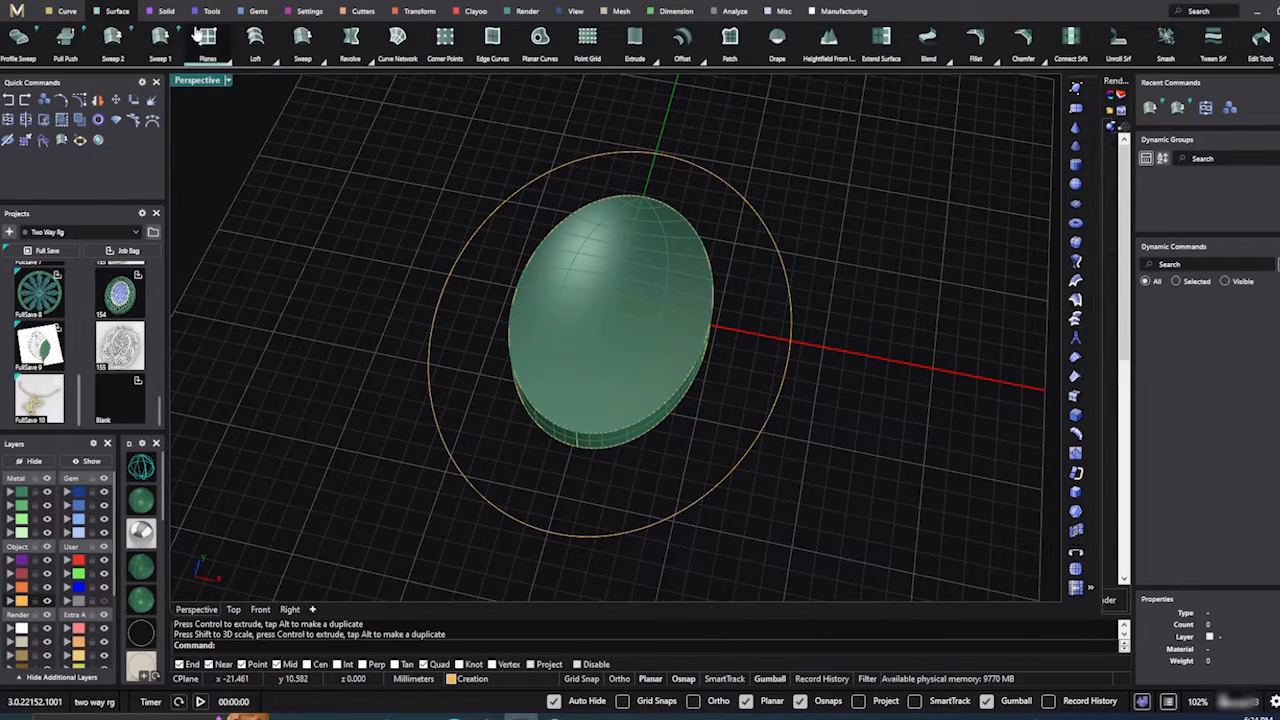
{"action": "left_click", "coordinate": [165, 12]}
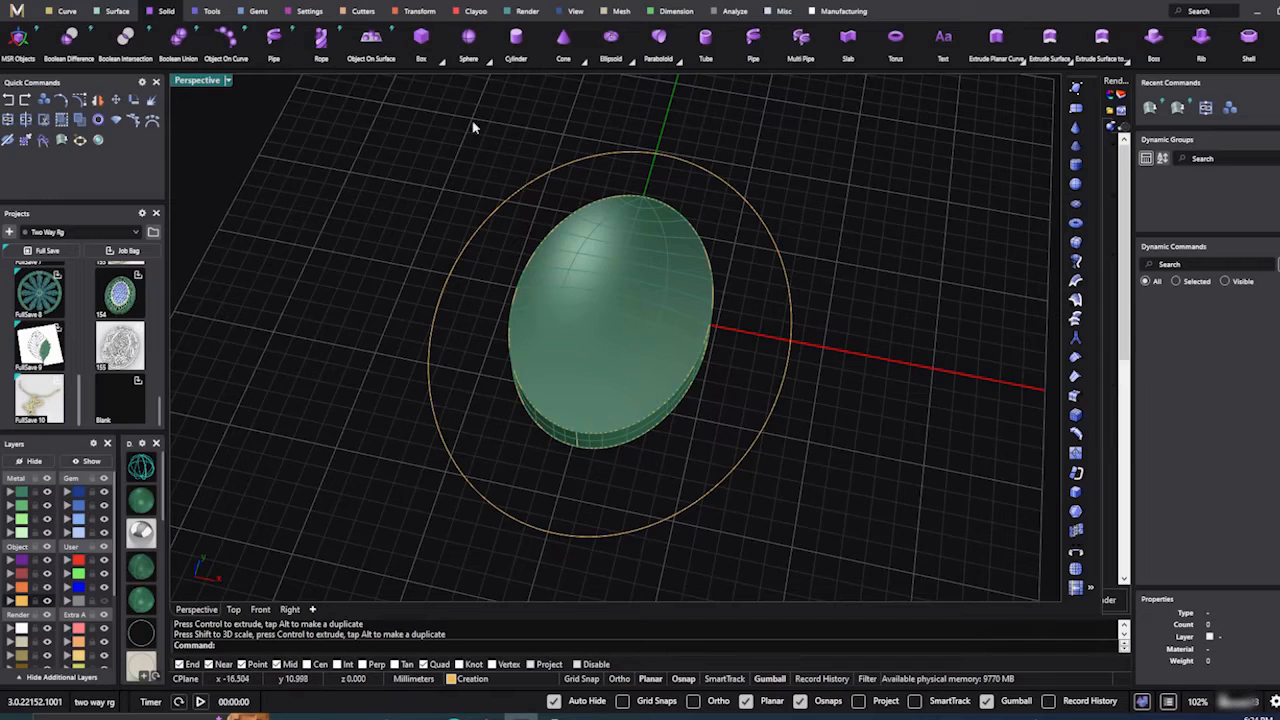
{"action": "scroll", "coordinate": [1095, 41], "scroll_direction": "down", "scroll_amount": 2}
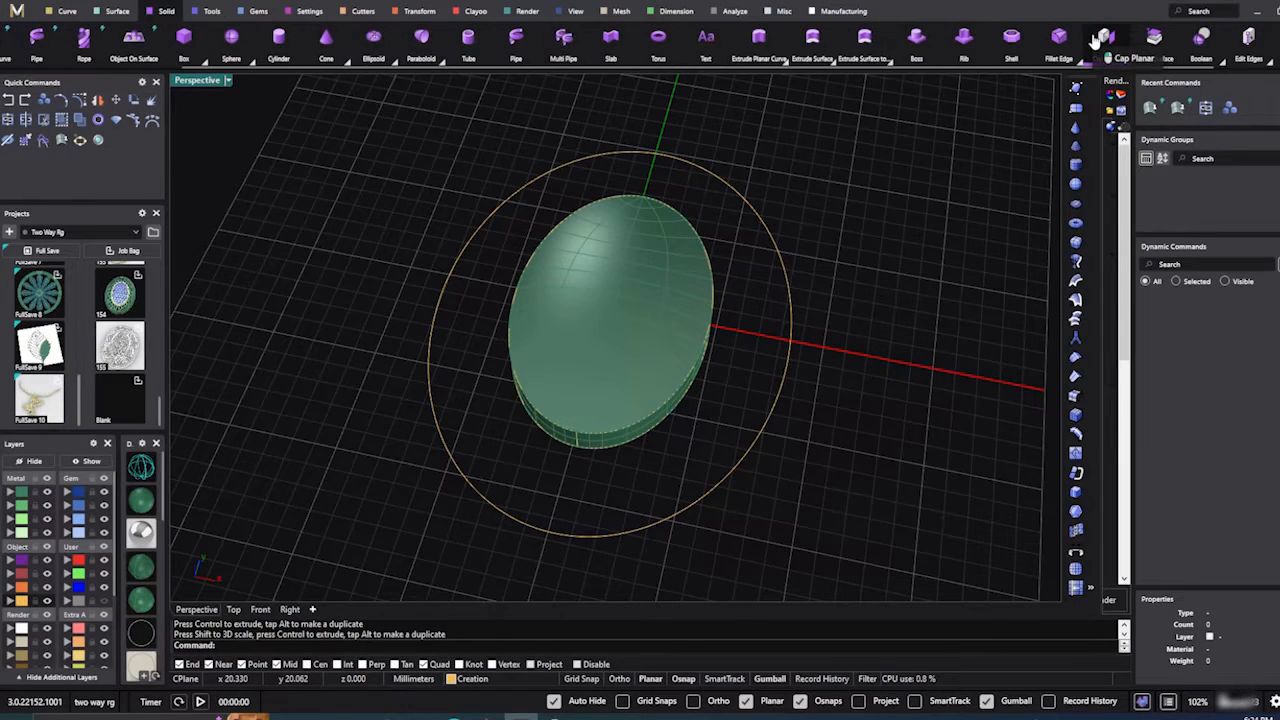
{"action": "left_click", "coordinate": [1155, 40]}
{"action": "left_click", "coordinate": [640, 303]}
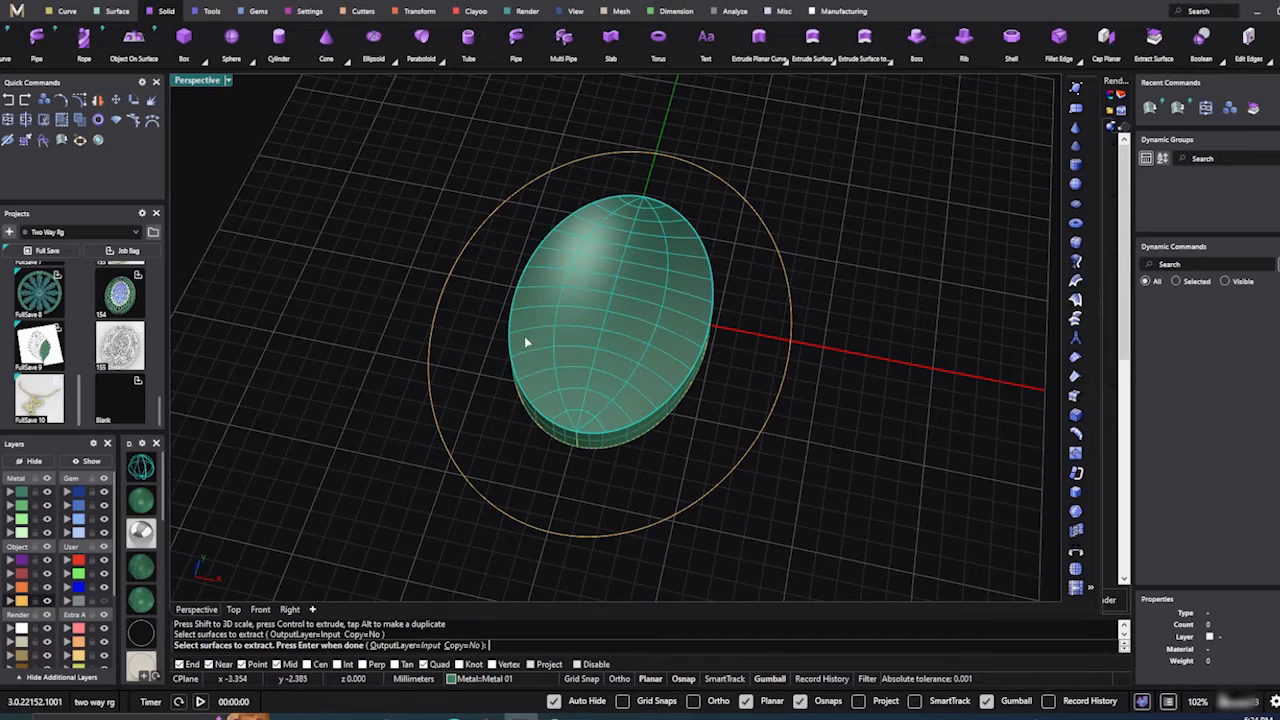
{"action": "key", "text": "Return"}
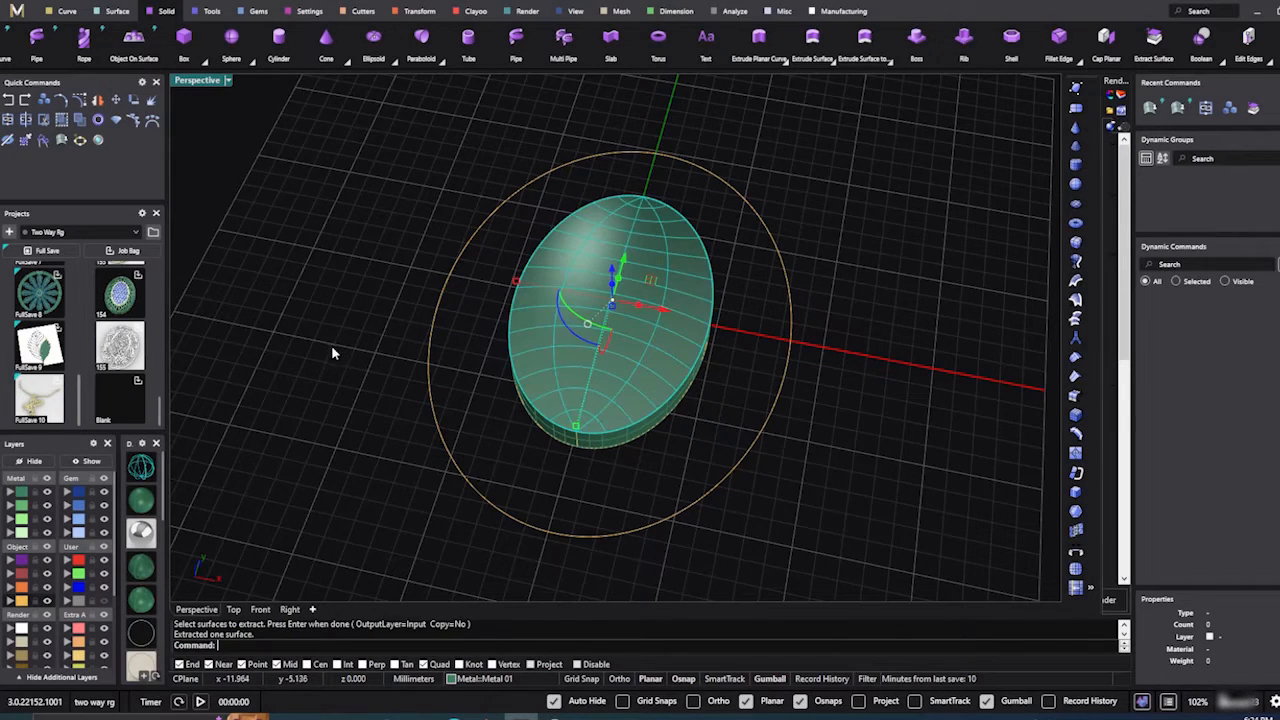
{"action": "left_click", "coordinate": [12, 508]}
{"action": "left_click", "coordinate": [398, 280]}
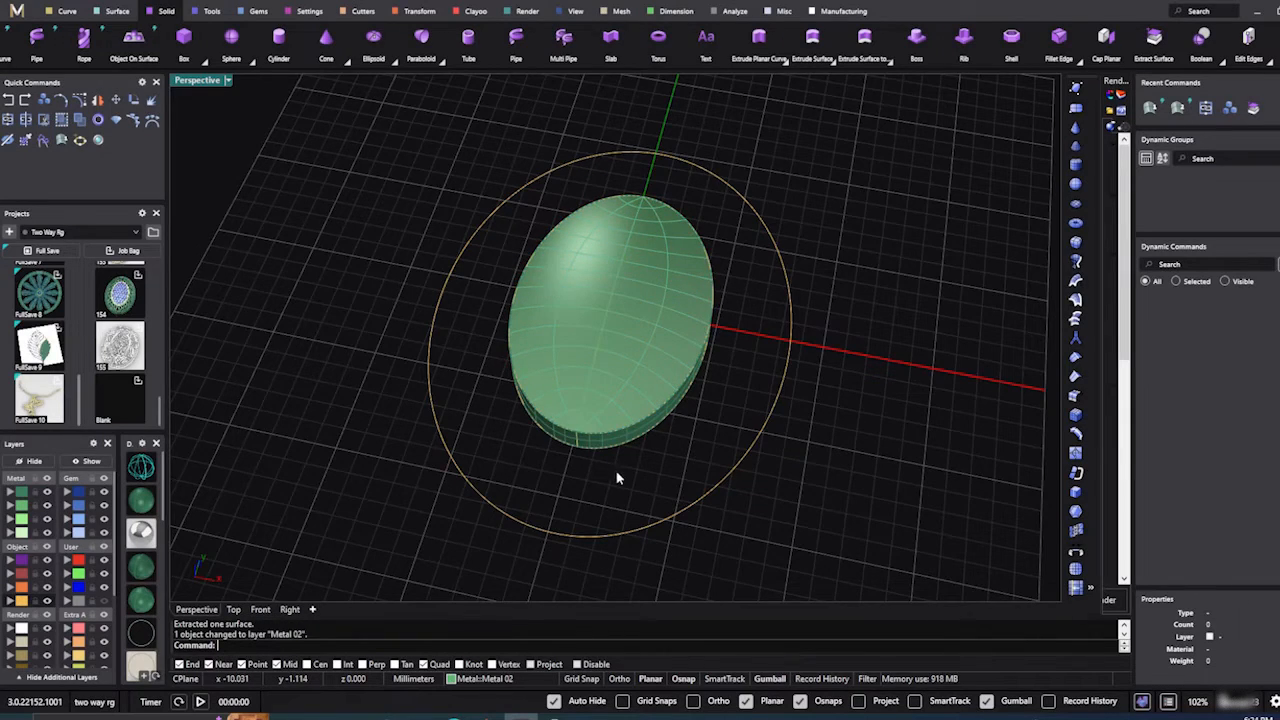
Step: Check the remaining Metal 01 body separately from the extracted dome and view both from several angles
{"action": "right_click_drag", "start_coordinate": [617, 471], "coordinate": [632, 417]}
{"action": "left_click", "coordinate": [634, 402]}
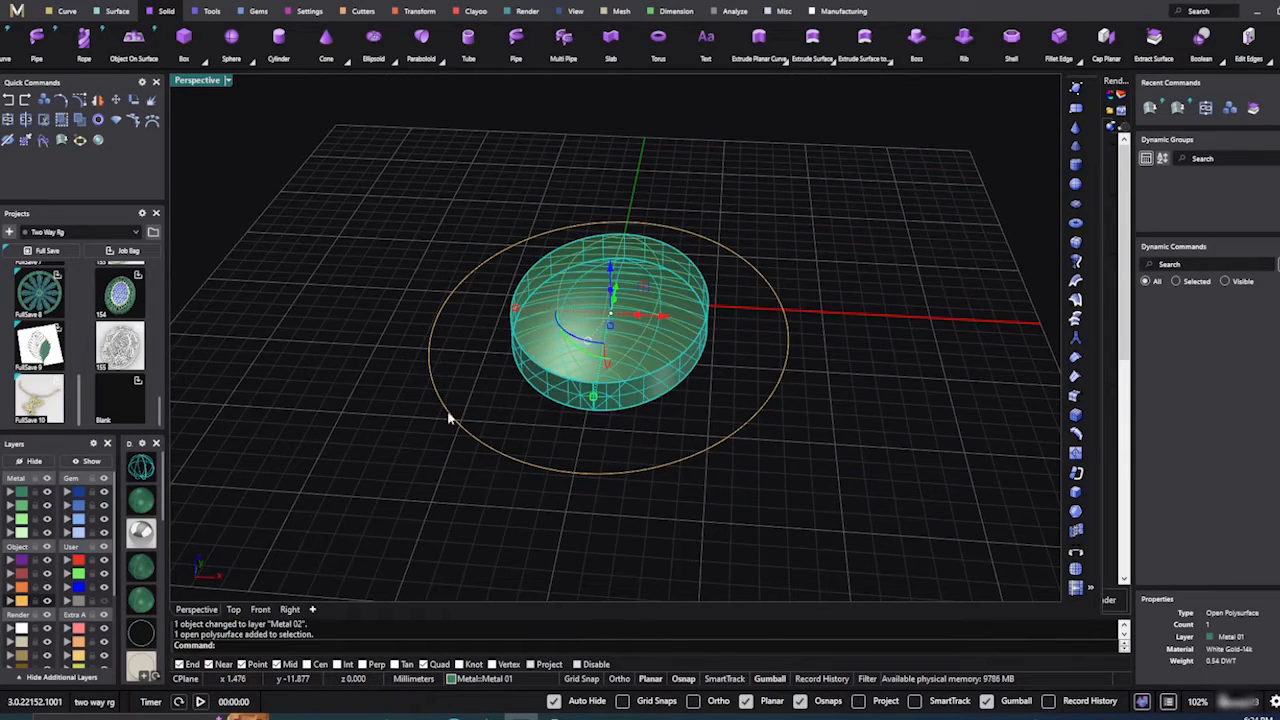
{"action": "right_click_drag", "start_coordinate": [366, 297], "coordinate": [368, 332]}
{"action": "left_click", "coordinate": [383, 314]}
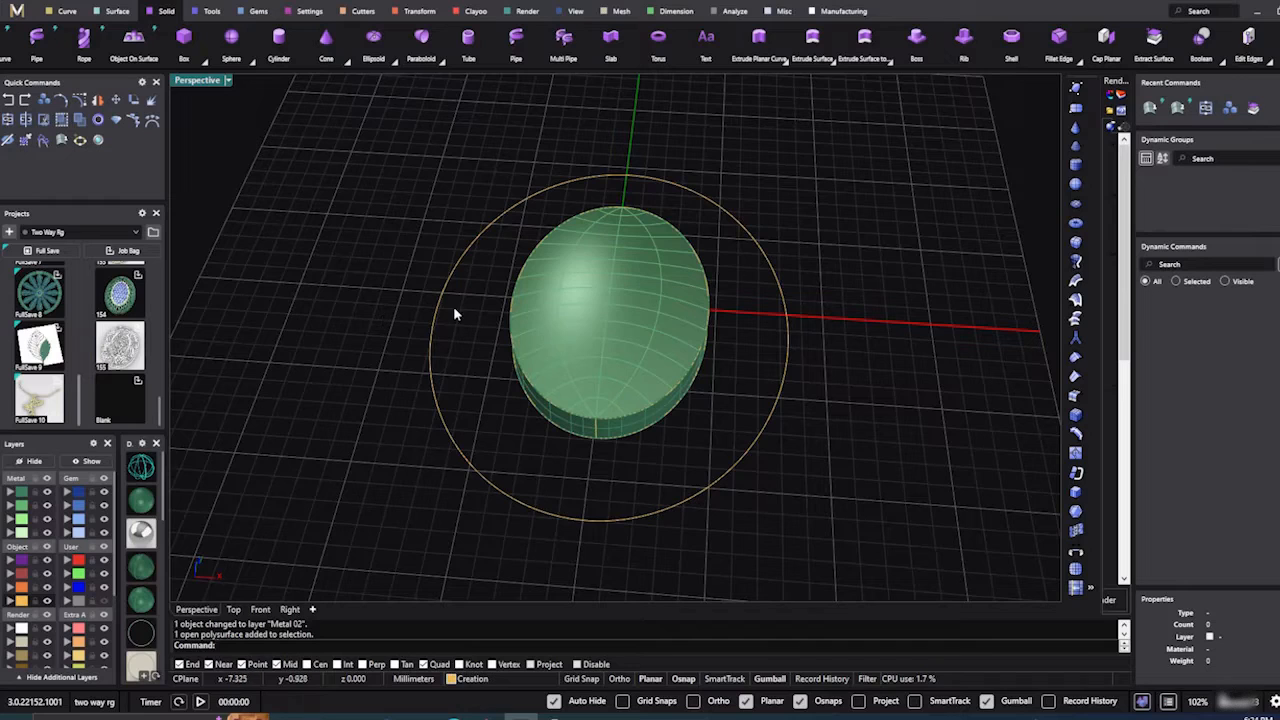
{"action": "right_click", "coordinate": [315, 296]}
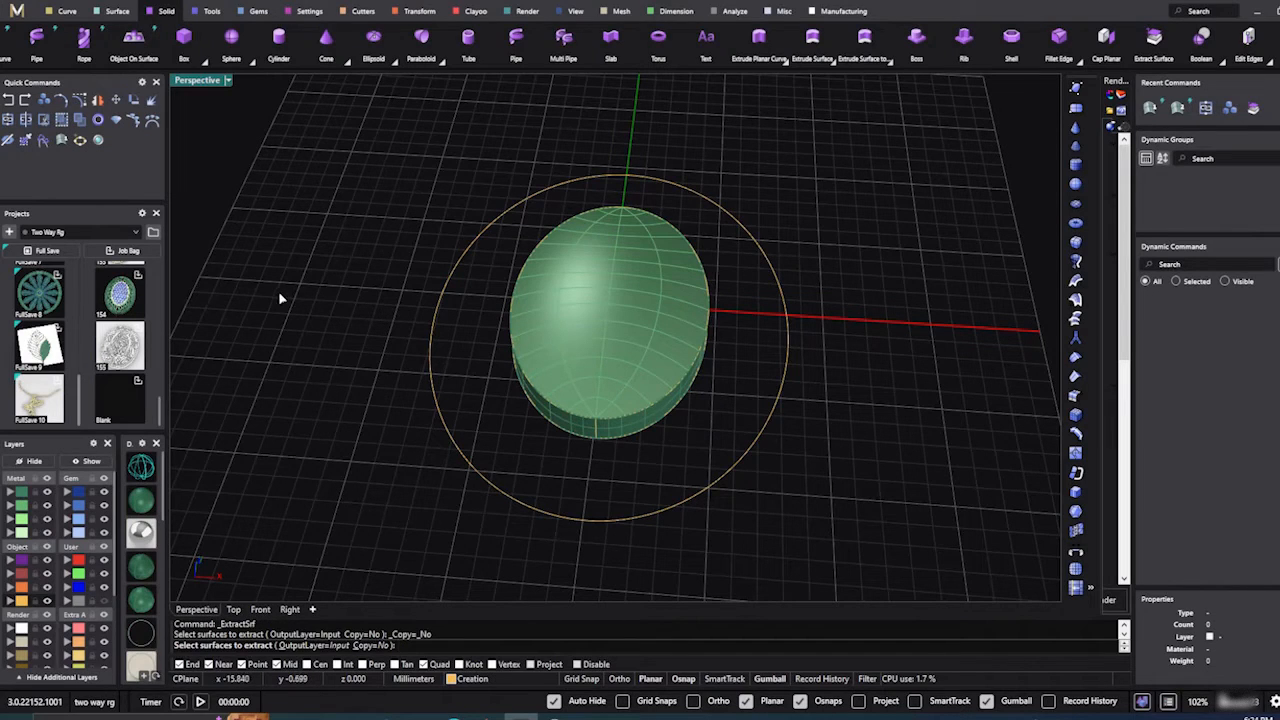
{"action": "key", "text": "Escape"}
{"action": "scroll", "coordinate": [279, 293], "scroll_direction": "down", "scroll_amount": 4}
{"action": "right_click_drag", "start_coordinate": [279, 293], "coordinate": [291, 339]}
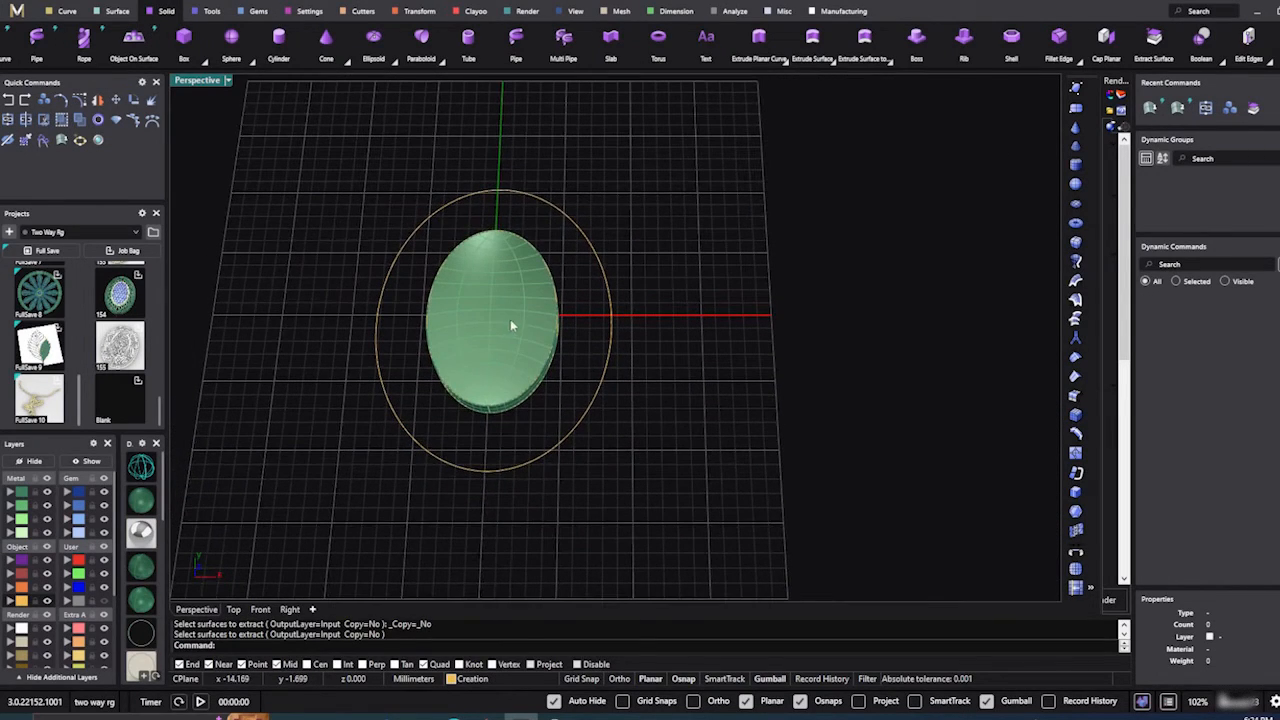
{"action": "scroll", "coordinate": [601, 325], "scroll_direction": "up", "scroll_amount": 3}
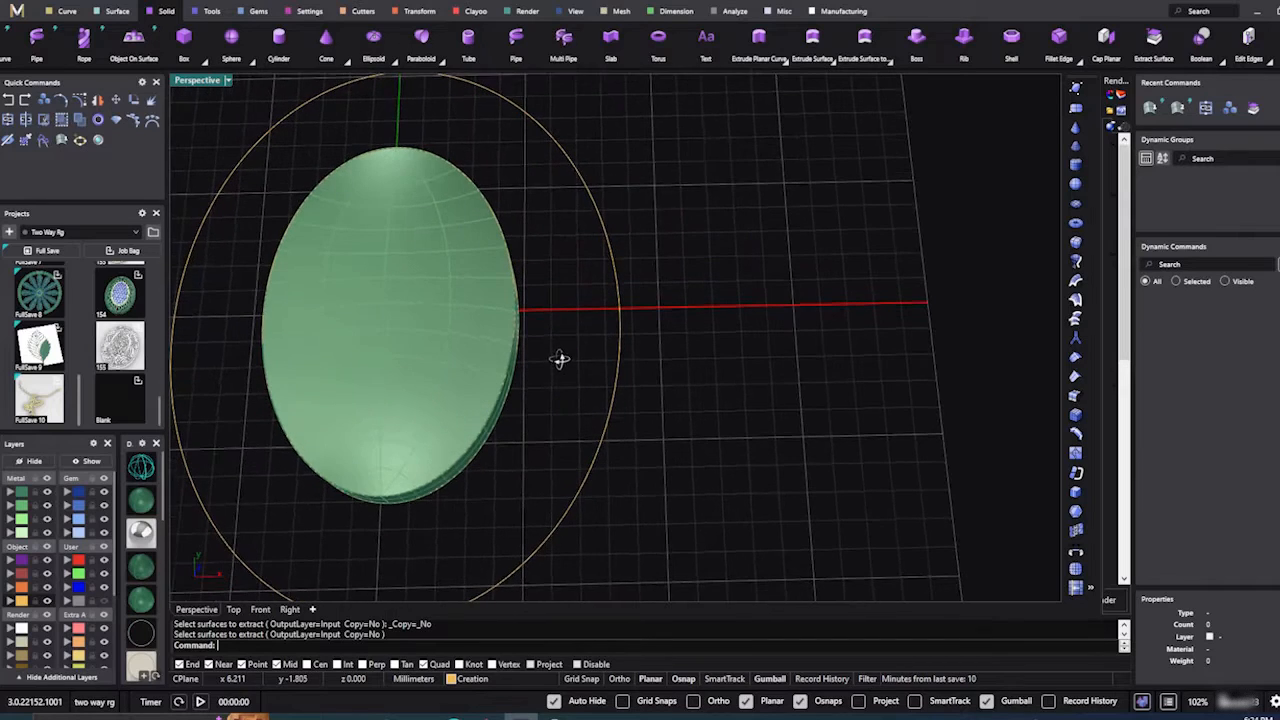
{"action": "scroll", "coordinate": [628, 326], "scroll_direction": "down", "scroll_amount": 2}
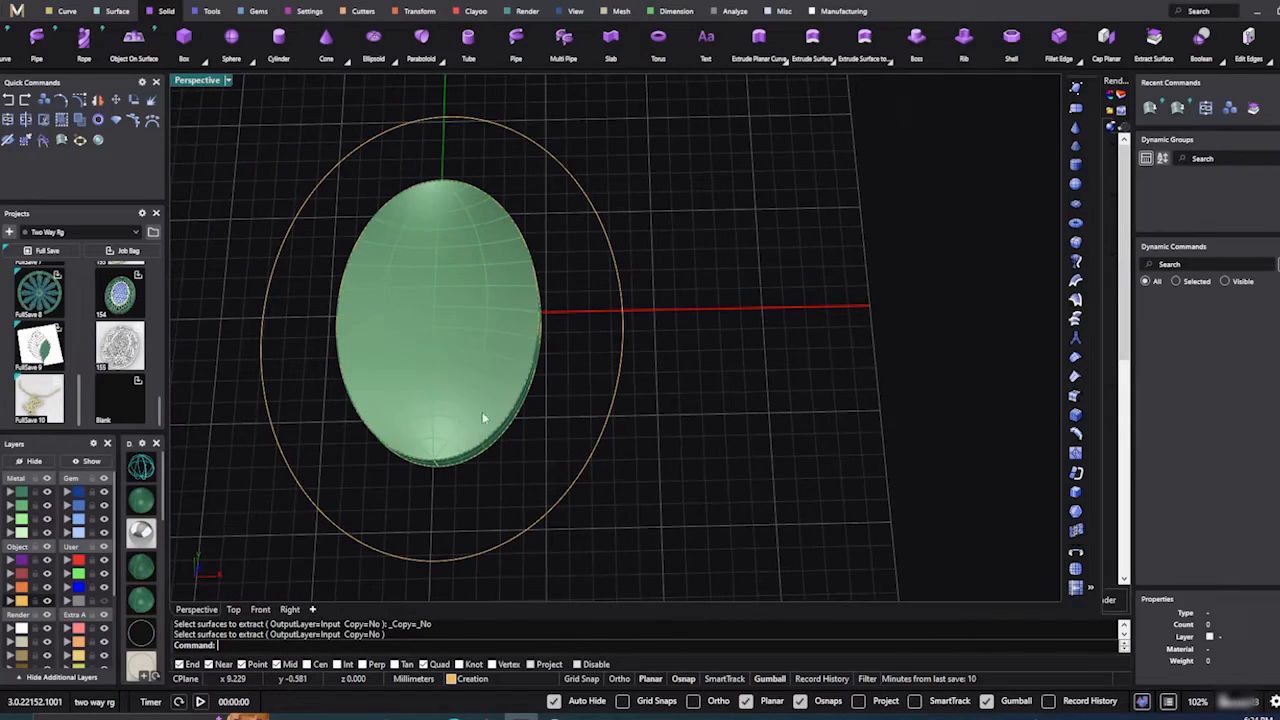
Step: Move the extracted dome surface to the Metal 04 layer and deselect it
{"action": "left_click", "coordinate": [233, 609]}
{"action": "right_click_drag", "start_coordinate": [790, 373], "coordinate": [623, 363]}
{"action": "scroll", "coordinate": [500, 334], "scroll_direction": "up", "scroll_amount": 2}
{"action": "scroll", "coordinate": [458, 322], "scroll_direction": "up", "scroll_amount": 2}
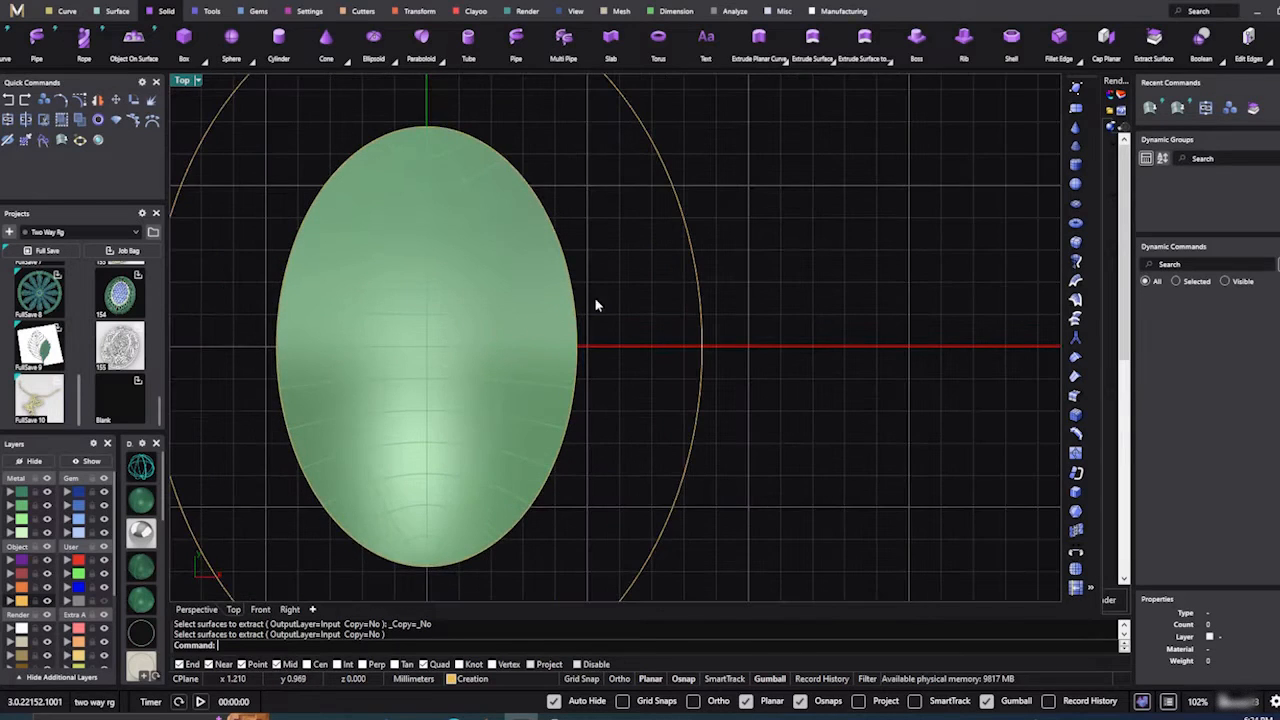
{"action": "left_click", "coordinate": [464, 289]}
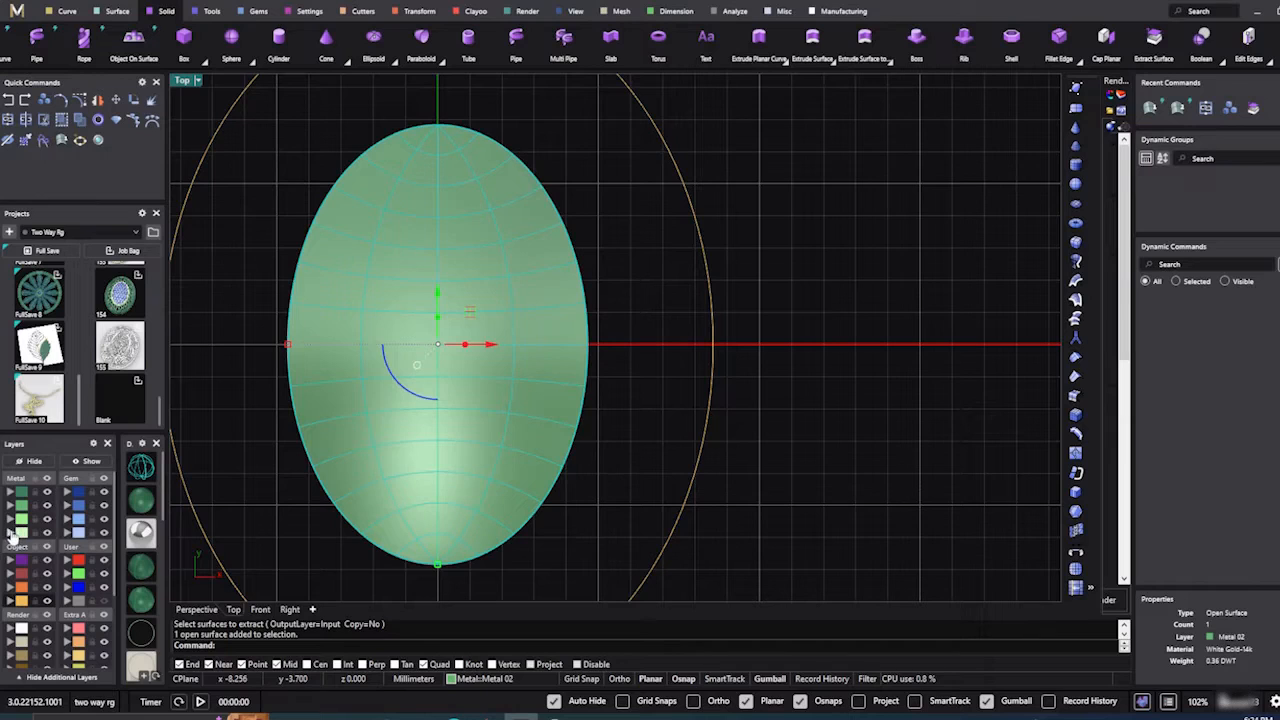
{"action": "left_click", "coordinate": [12, 533]}
{"action": "left_click", "coordinate": [240, 252]}
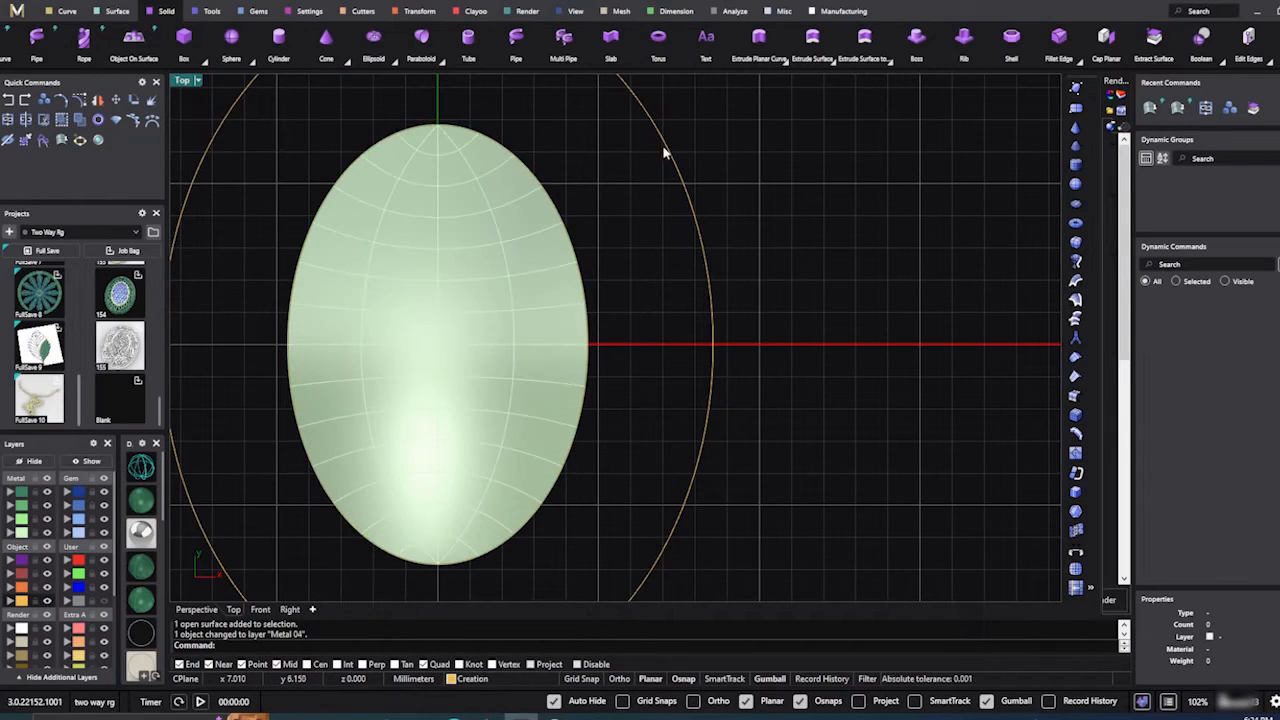
Step: Start a Pave layout on the Metal 04 dome surface
{"action": "right_click_drag", "start_coordinate": [639, 170], "coordinate": [641, 174]}
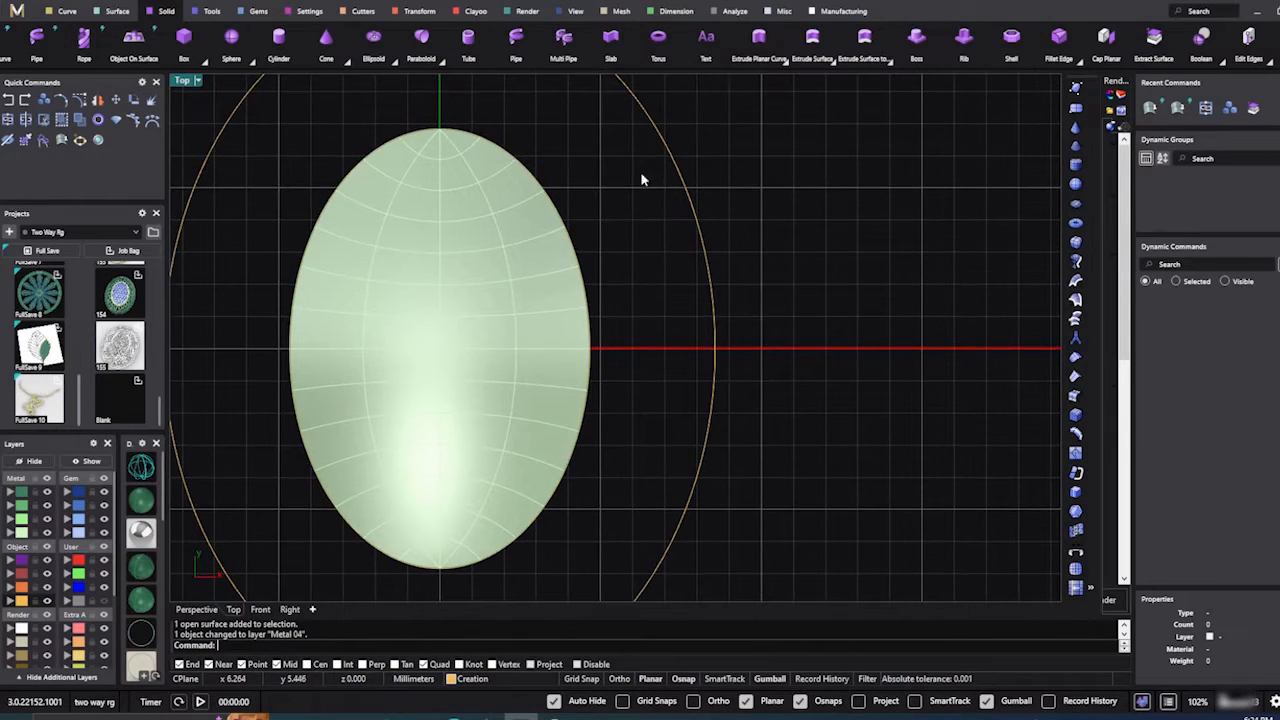
{"action": "left_click", "coordinate": [259, 12]}
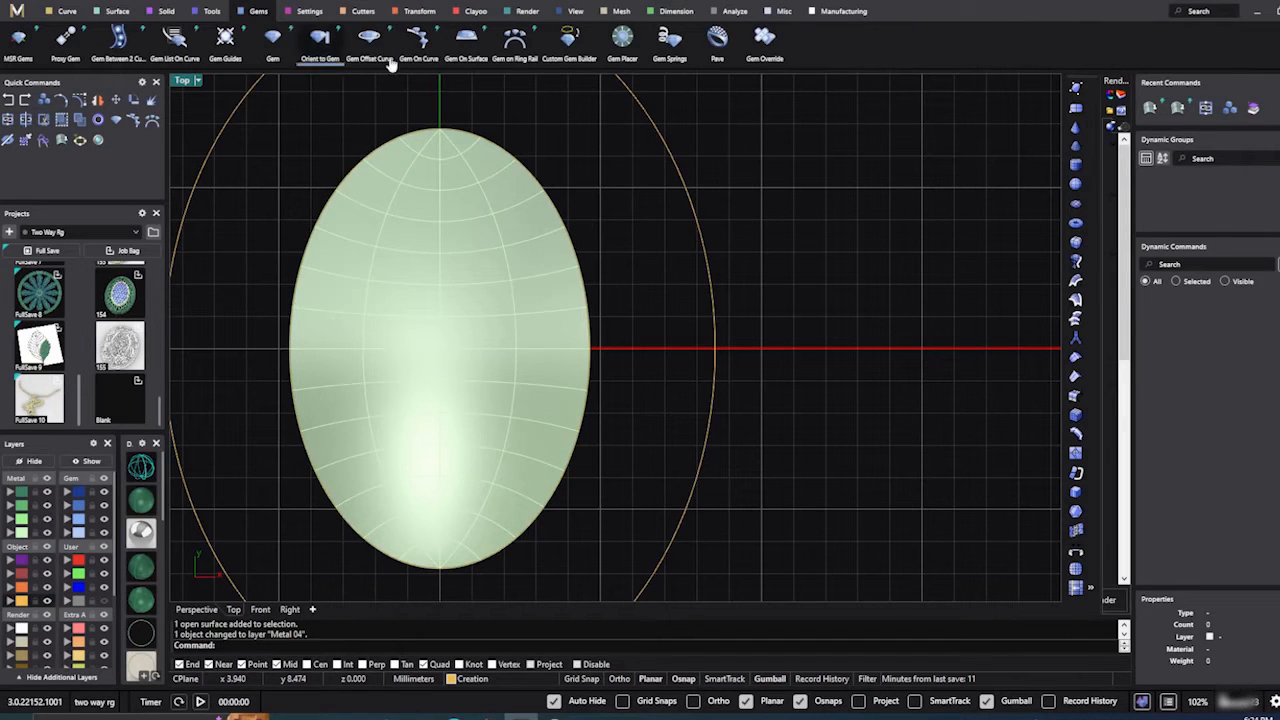
{"action": "left_click", "coordinate": [719, 42]}
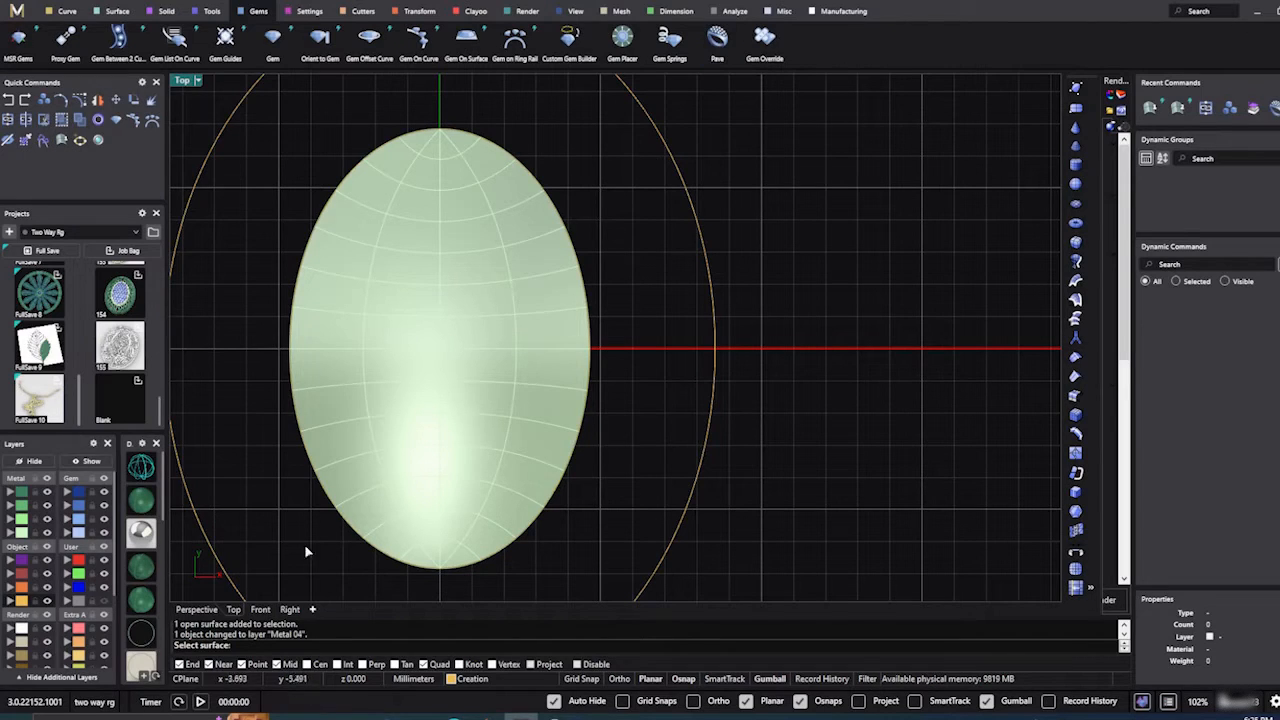
{"action": "left_click", "coordinate": [502, 283]}
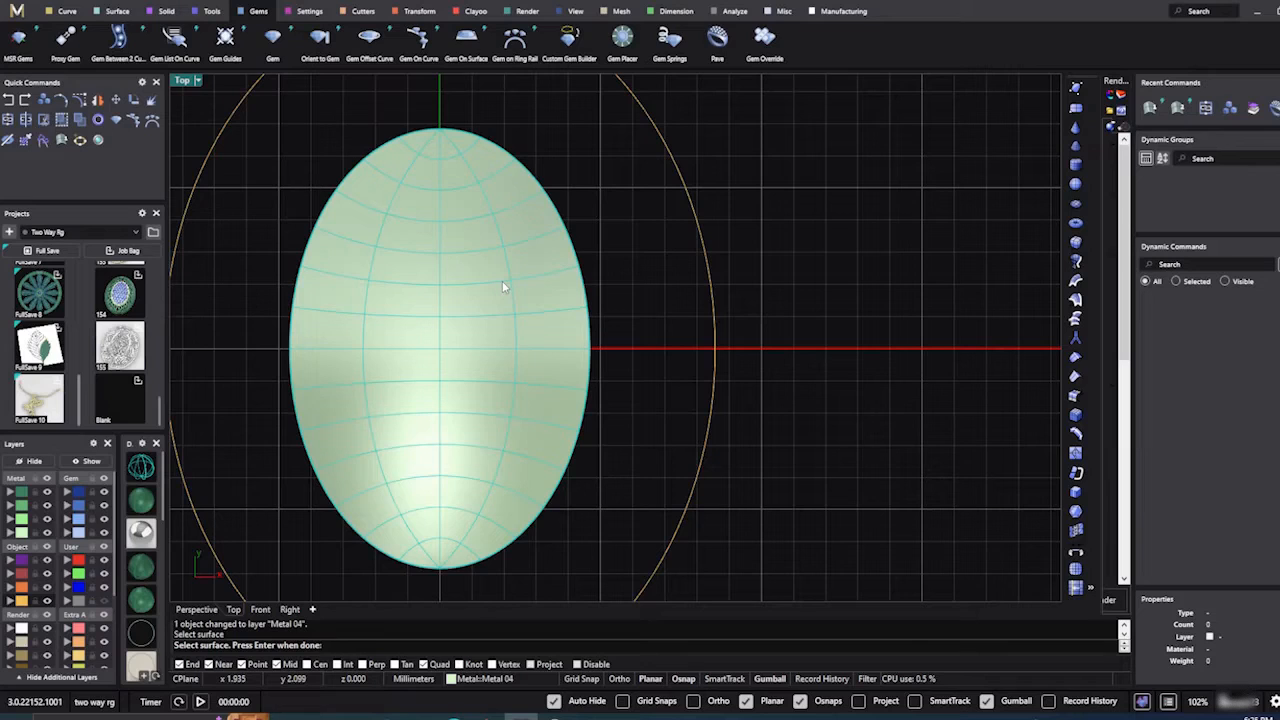
{"action": "key", "text": "Return"}
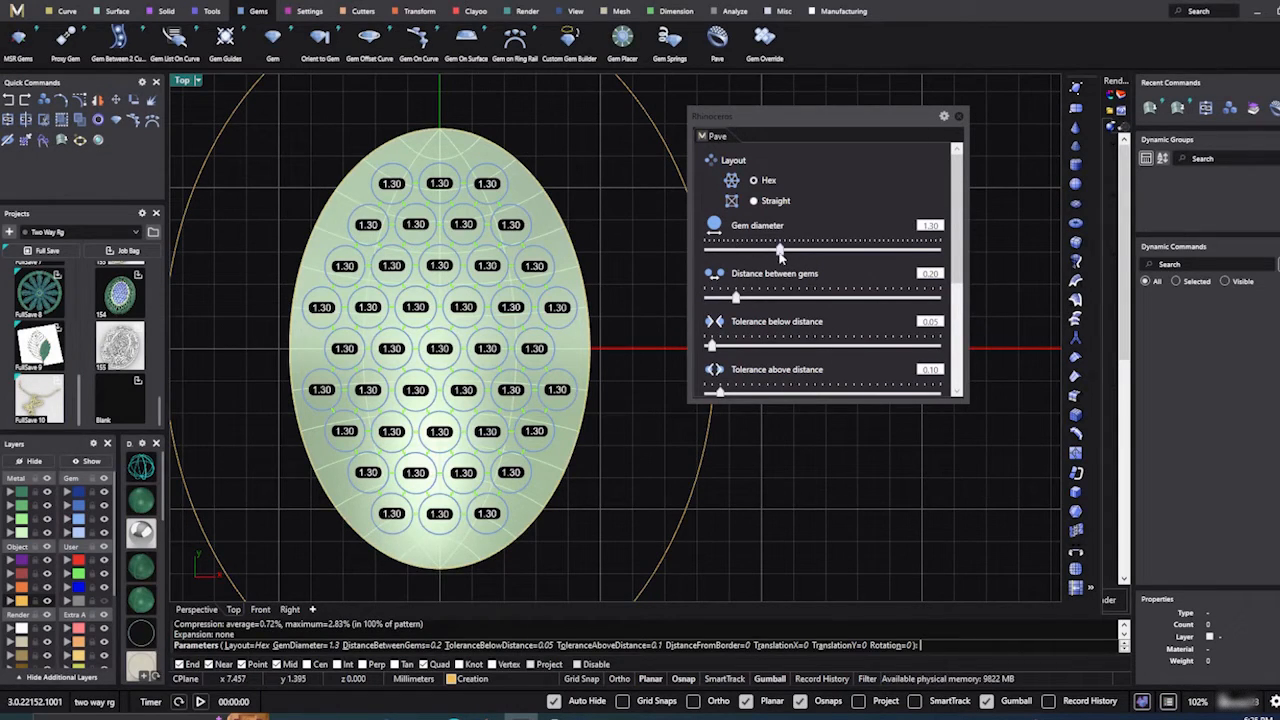
Step: Try a pave gem diameter of 1.75, switch the layout to Straight and set the gem diameter to 1.10
{"action": "left_click_drag", "start_coordinate": [781, 255], "coordinate": [822, 258]}
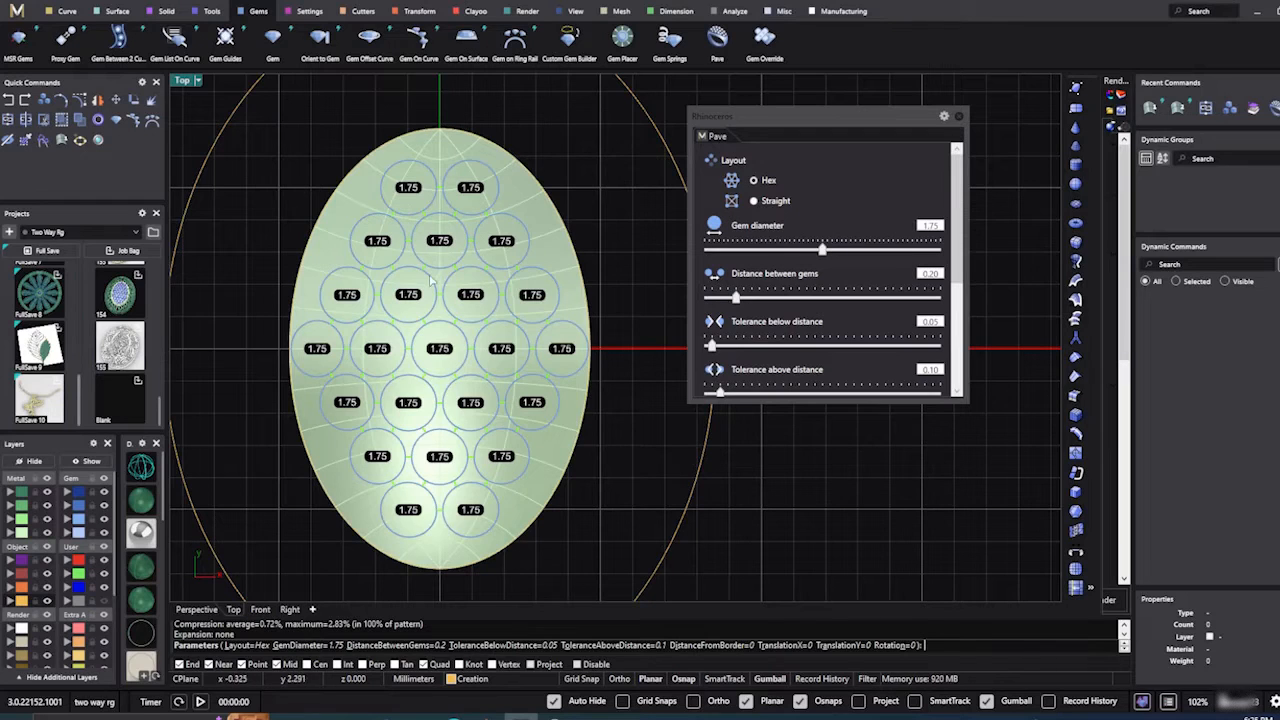
{"action": "left_click", "coordinate": [754, 201]}
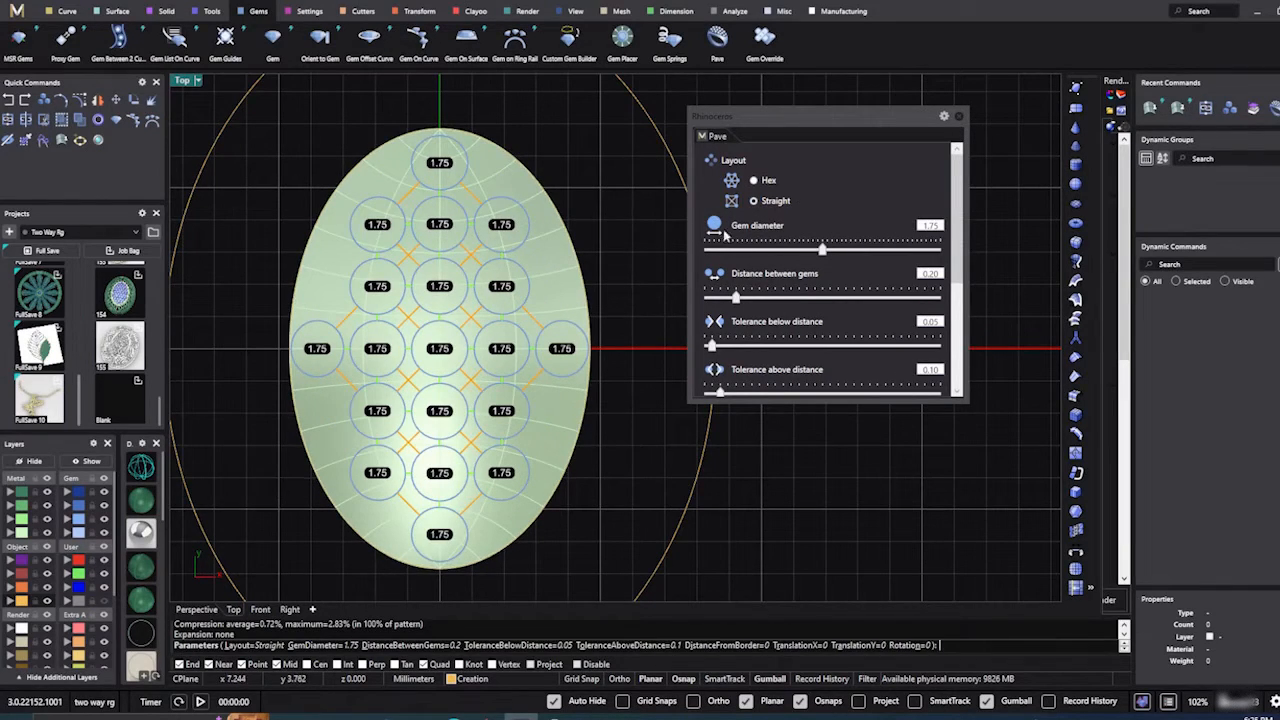
{"action": "left_click_drag", "start_coordinate": [822, 250], "coordinate": [762, 250]}
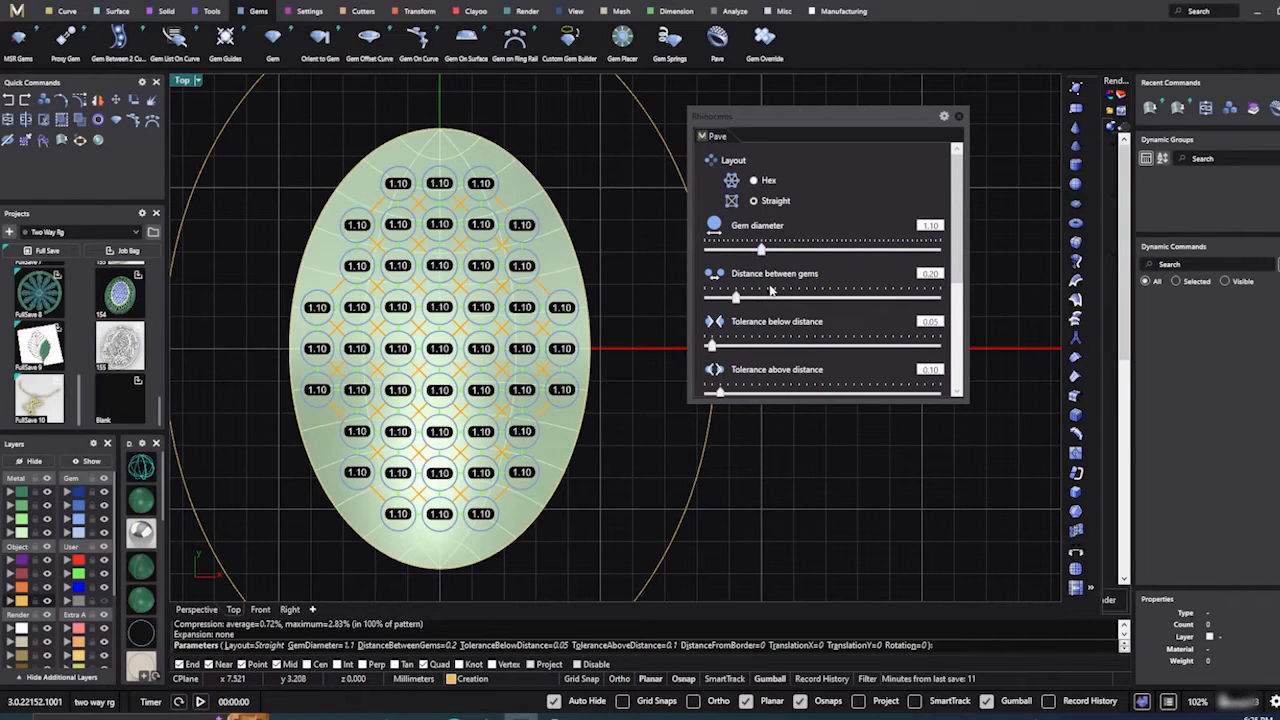
Step: Try a tolerance above distance of 0.30 in the pave layout and set it back to 0.10
{"action": "scroll", "coordinate": [770, 290], "scroll_direction": "down", "scroll_amount": 1}
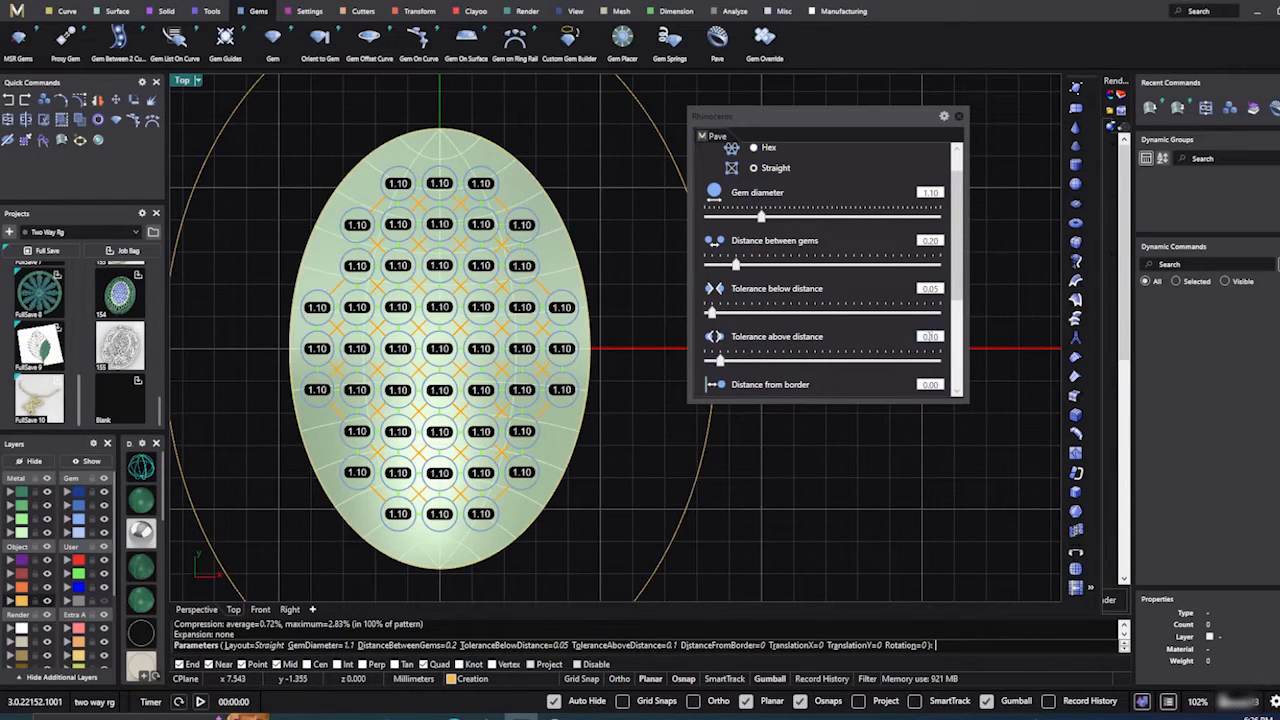
{"action": "scroll", "coordinate": [841, 268], "scroll_direction": "down", "scroll_amount": 1}
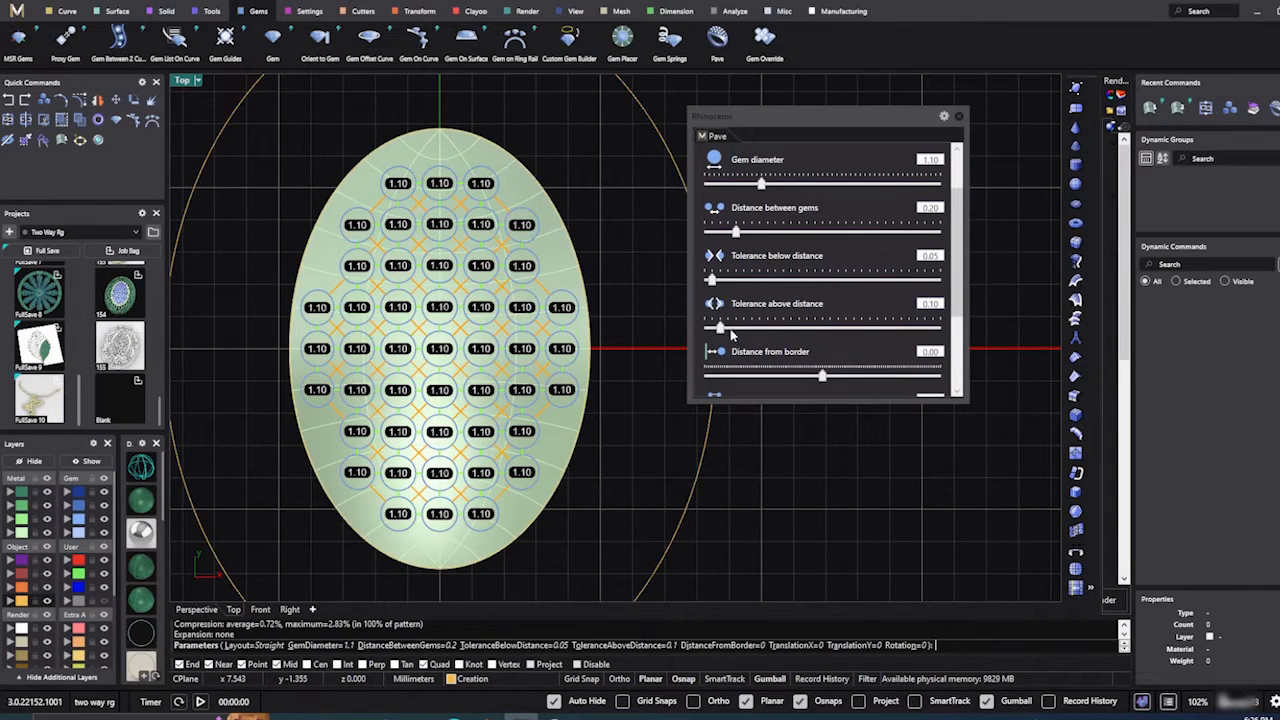
{"action": "left_click_drag", "start_coordinate": [719, 332], "coordinate": [750, 333]}
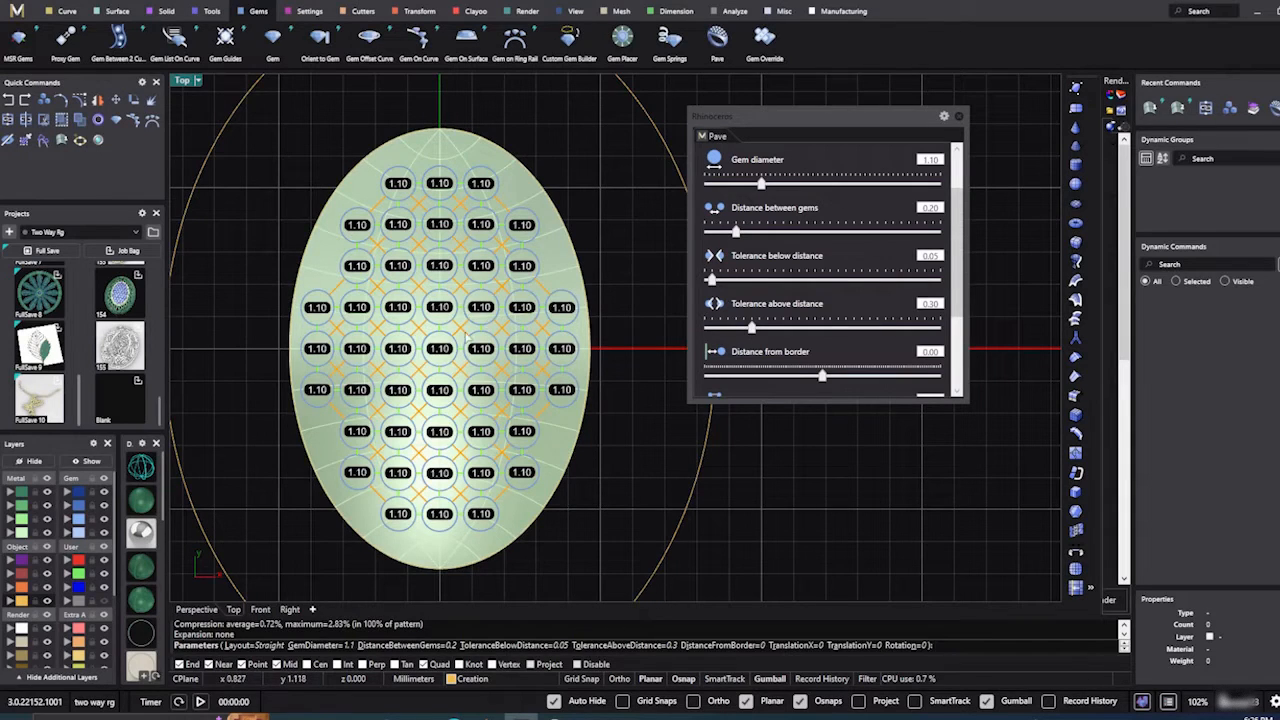
{"action": "left_click_drag", "start_coordinate": [750, 330], "coordinate": [720, 332]}
{"action": "scroll", "coordinate": [745, 333], "scroll_direction": "down", "scroll_amount": 1}
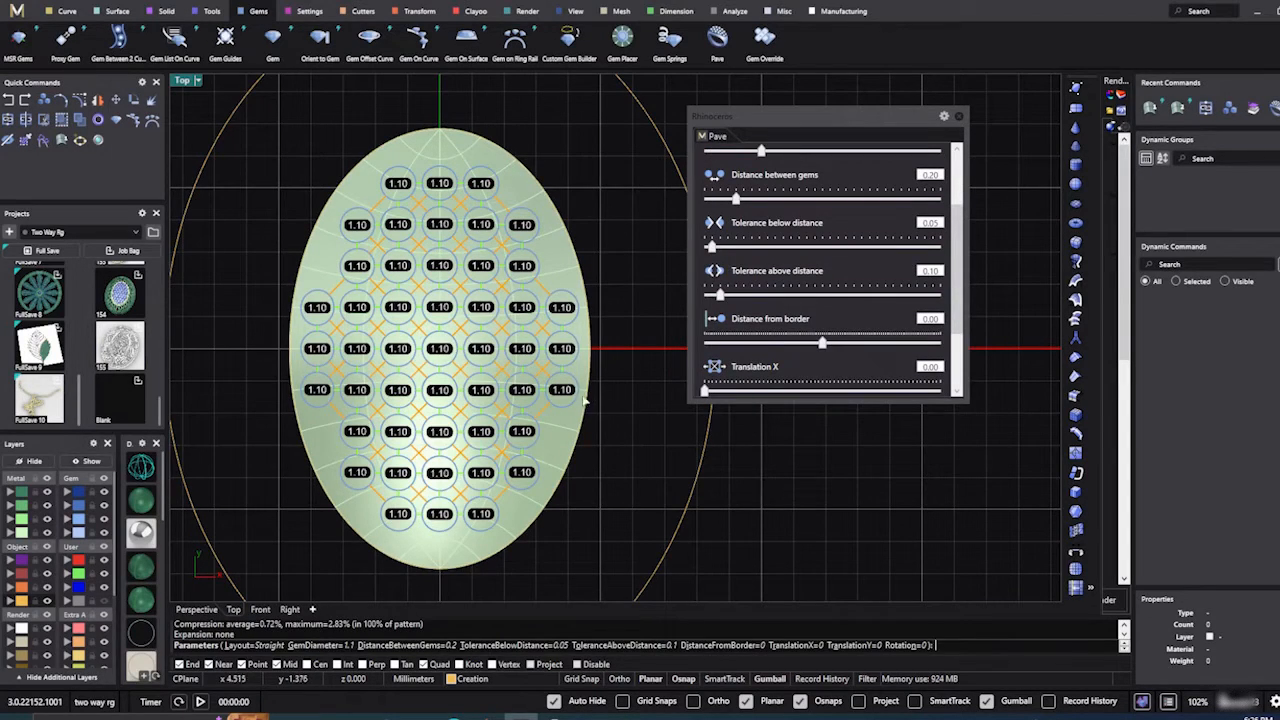
Step: Try a gem diameter of 0.80 in the pave layout and review the remaining spacing, border and translation parameters
{"action": "scroll", "coordinate": [770, 240], "scroll_direction": "up", "scroll_amount": 2}
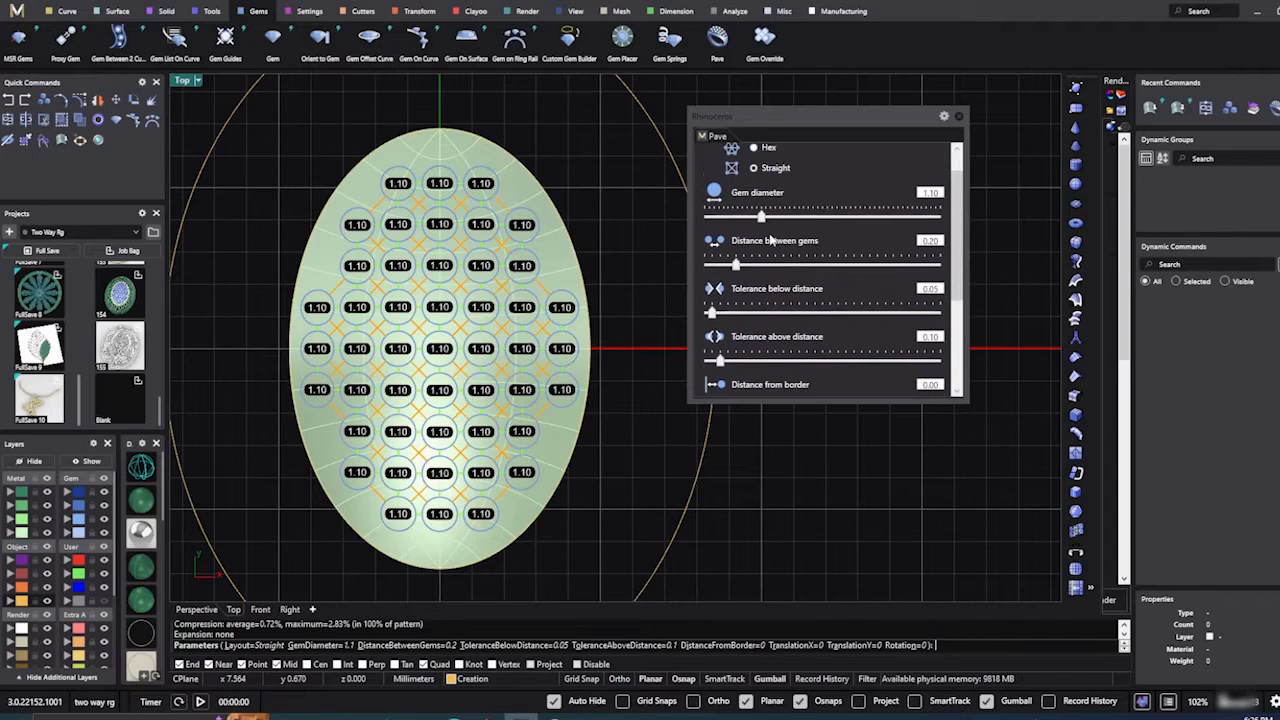
{"action": "left_click_drag", "start_coordinate": [762, 220], "coordinate": [735, 221]}
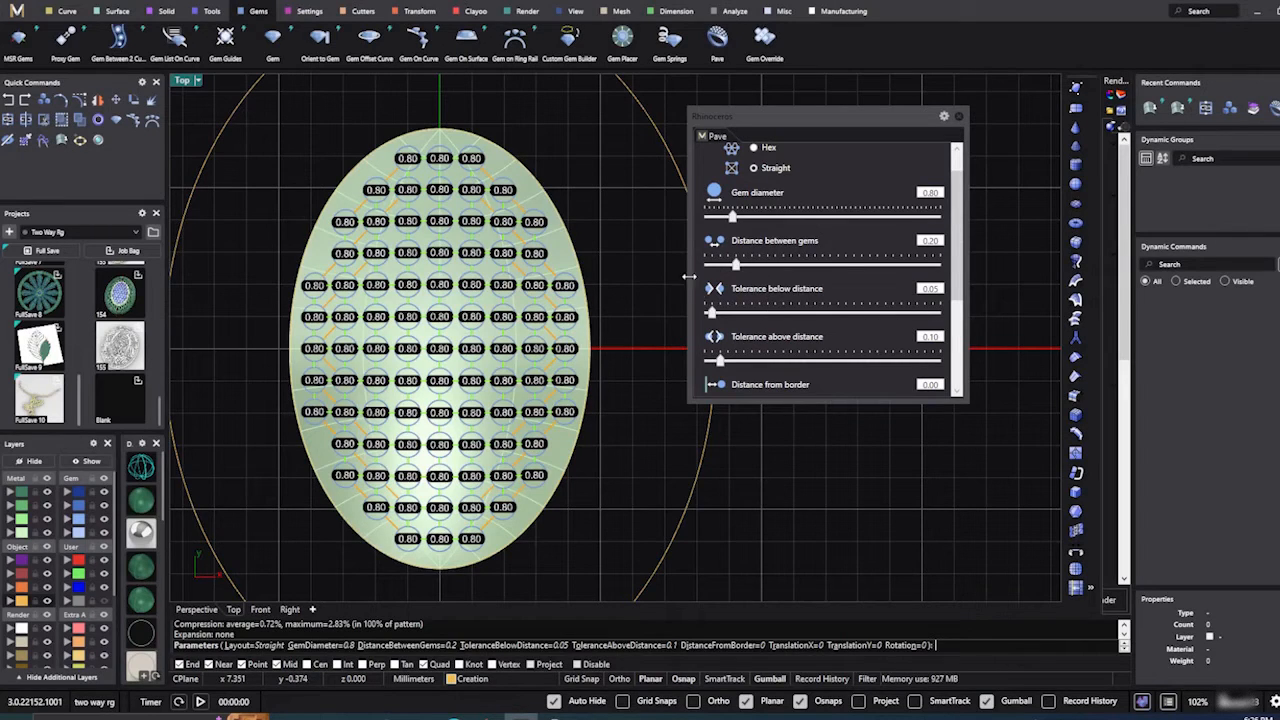
{"action": "scroll", "coordinate": [769, 293], "scroll_direction": "down", "scroll_amount": 1}
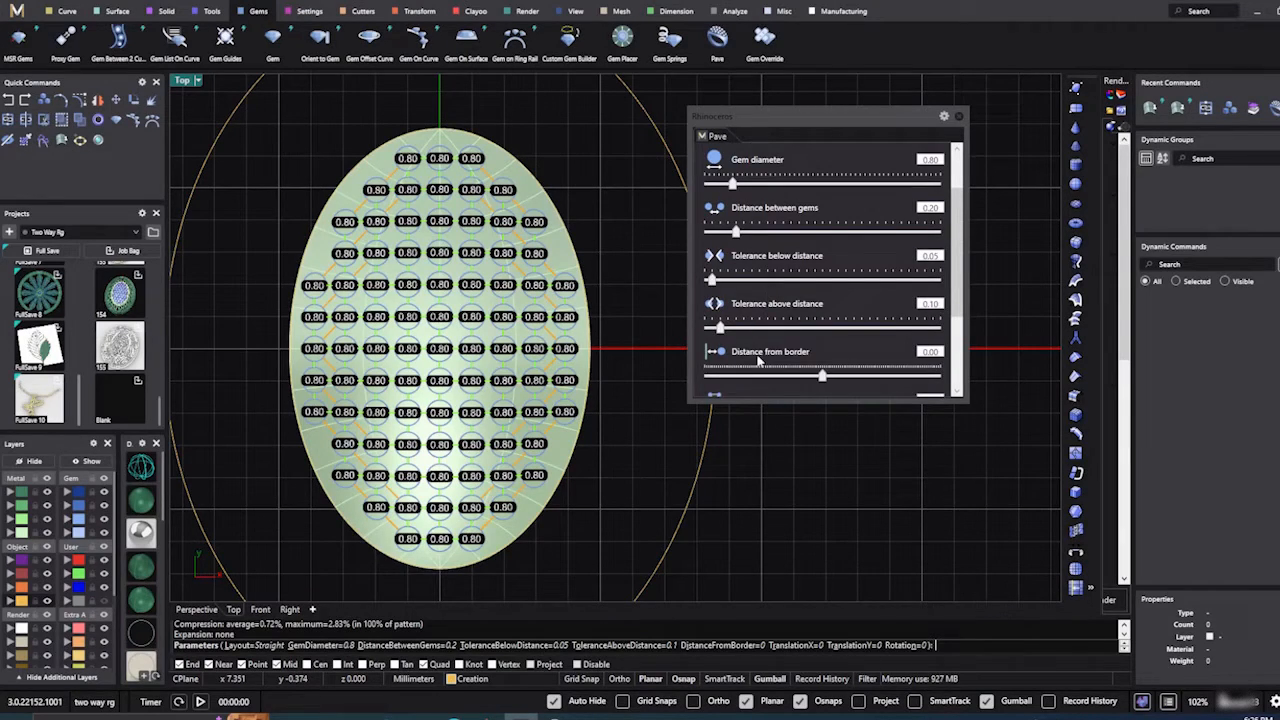
{"action": "scroll", "coordinate": [781, 314], "scroll_direction": "down", "scroll_amount": 1}
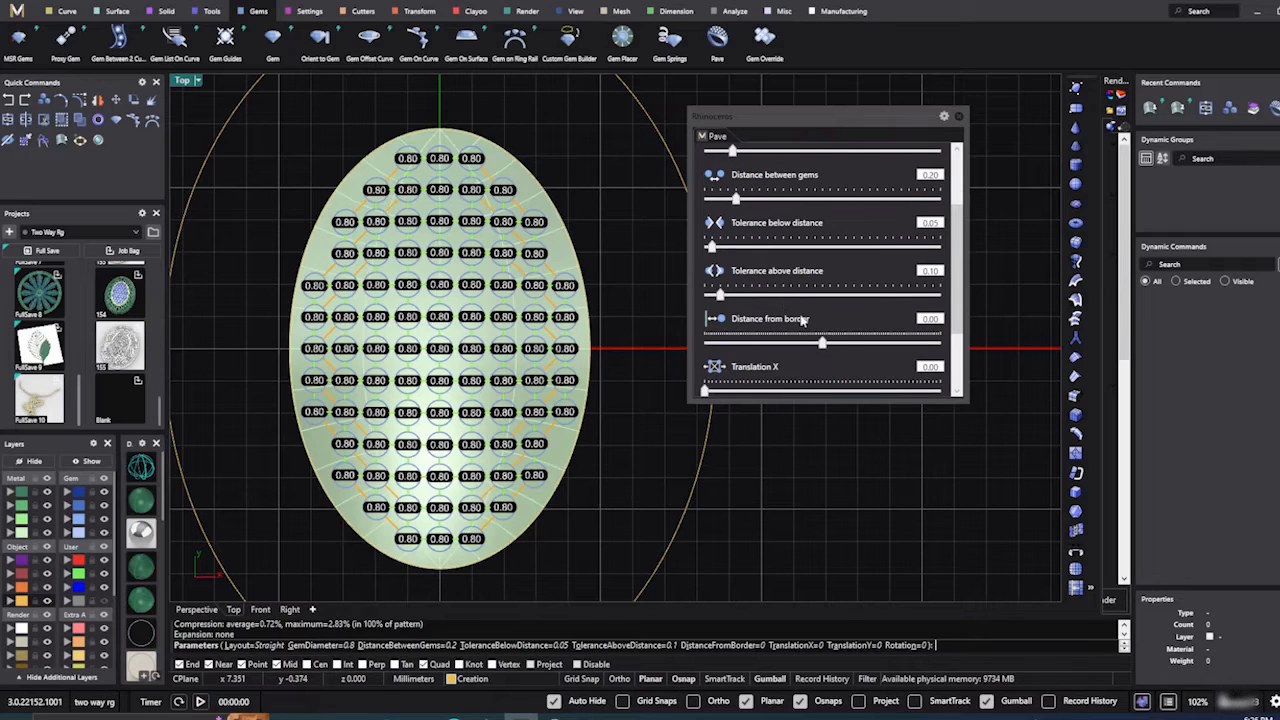
{"action": "scroll", "coordinate": [798, 328], "scroll_direction": "down", "scroll_amount": 1}
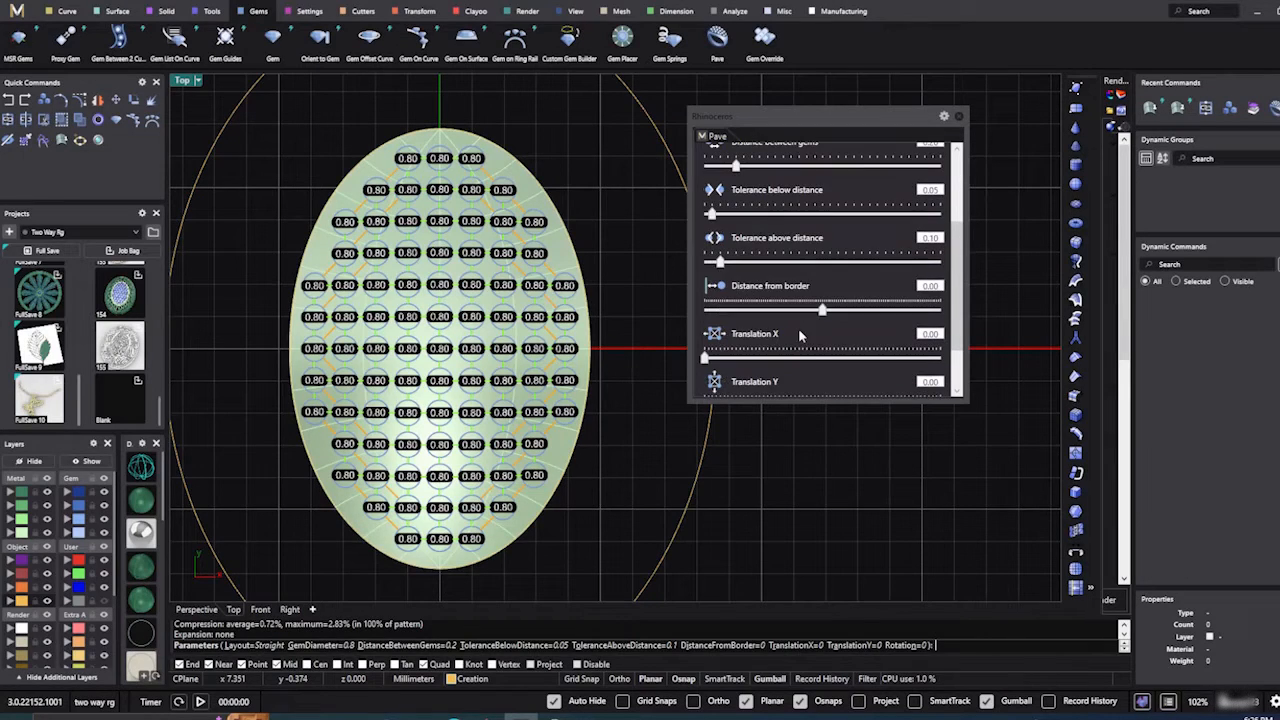
{"action": "scroll", "coordinate": [811, 310], "scroll_direction": "up", "scroll_amount": 1}
{"action": "scroll", "coordinate": [811, 314], "scroll_direction": "up", "scroll_amount": 3}
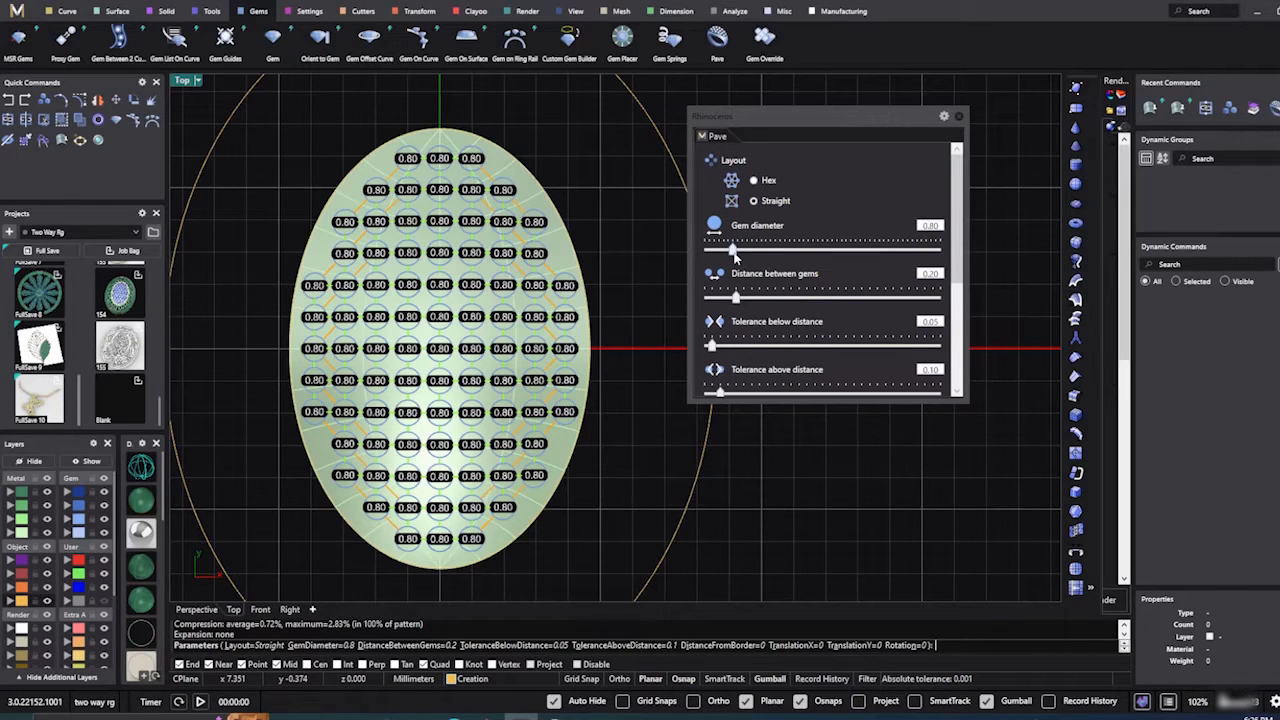
Step: Compare pave gem diameters of 1.05 and 1.20, set the diameter to 1.10 and create the gems on the dome
{"action": "left_click_drag", "start_coordinate": [735, 250], "coordinate": [758, 254]}
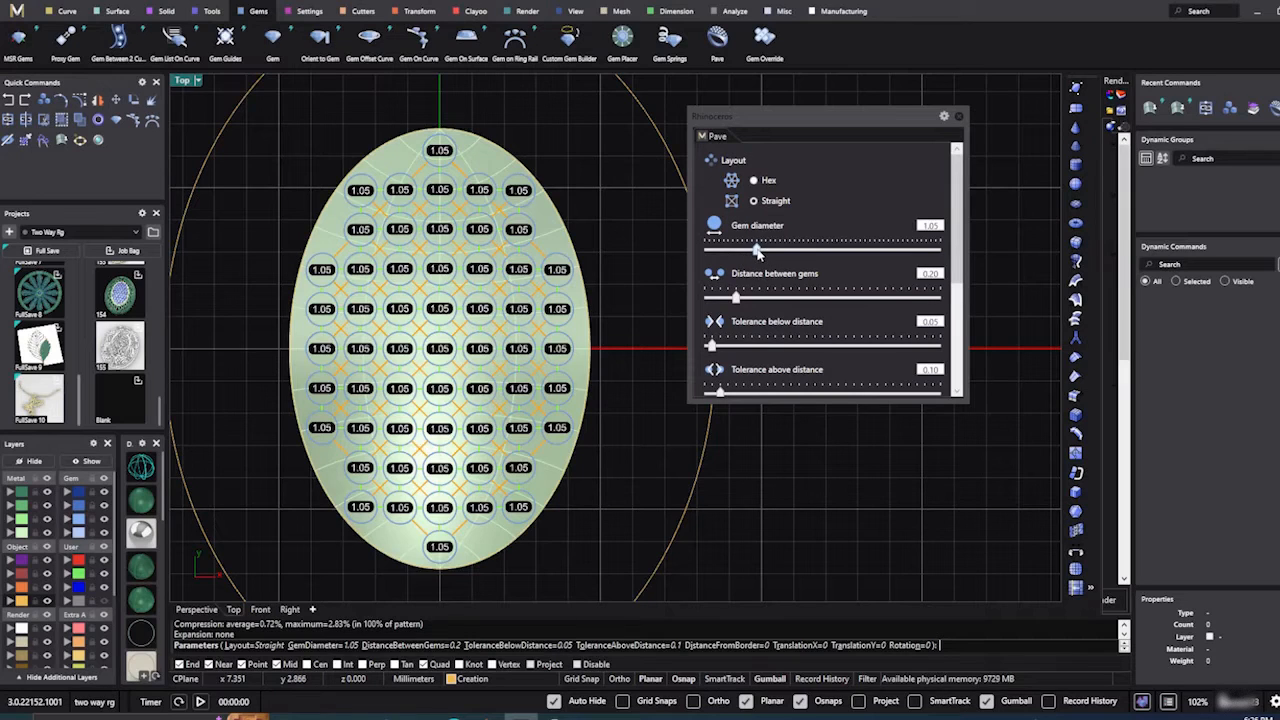
{"action": "left_click_drag", "start_coordinate": [757, 250], "coordinate": [764, 254]}
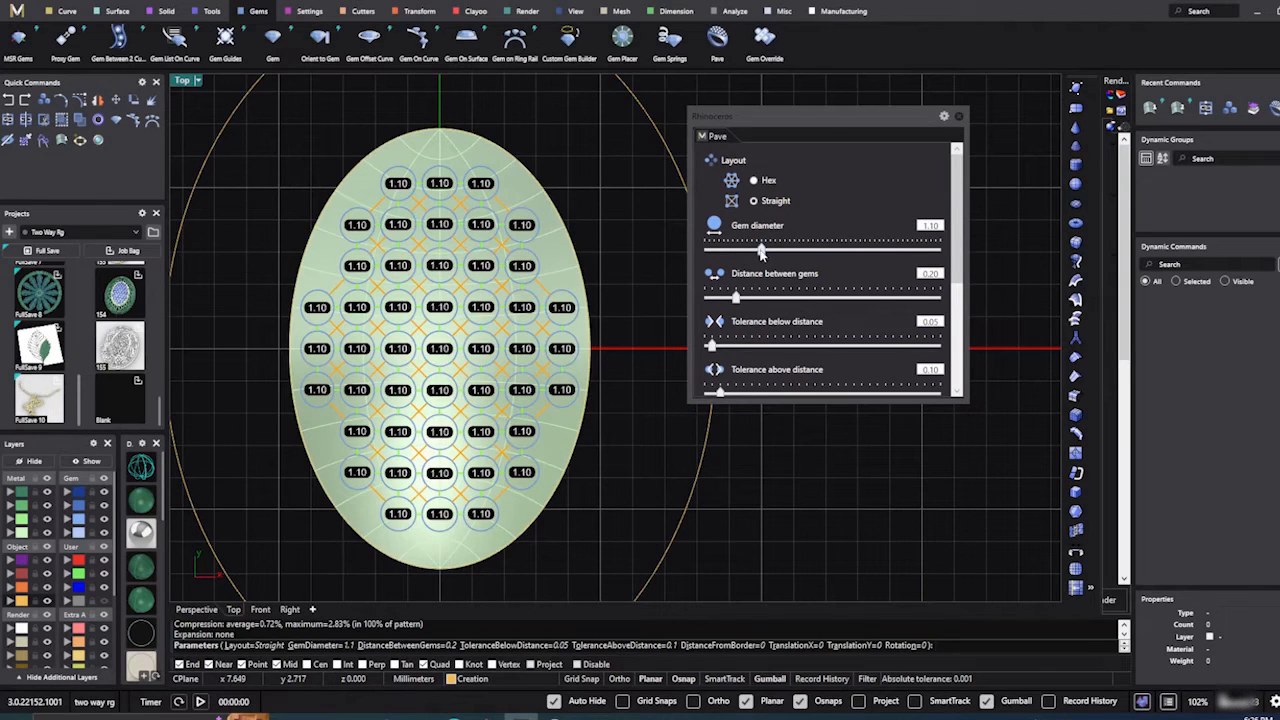
{"action": "left_click_drag", "start_coordinate": [762, 250], "coordinate": [771, 251]}
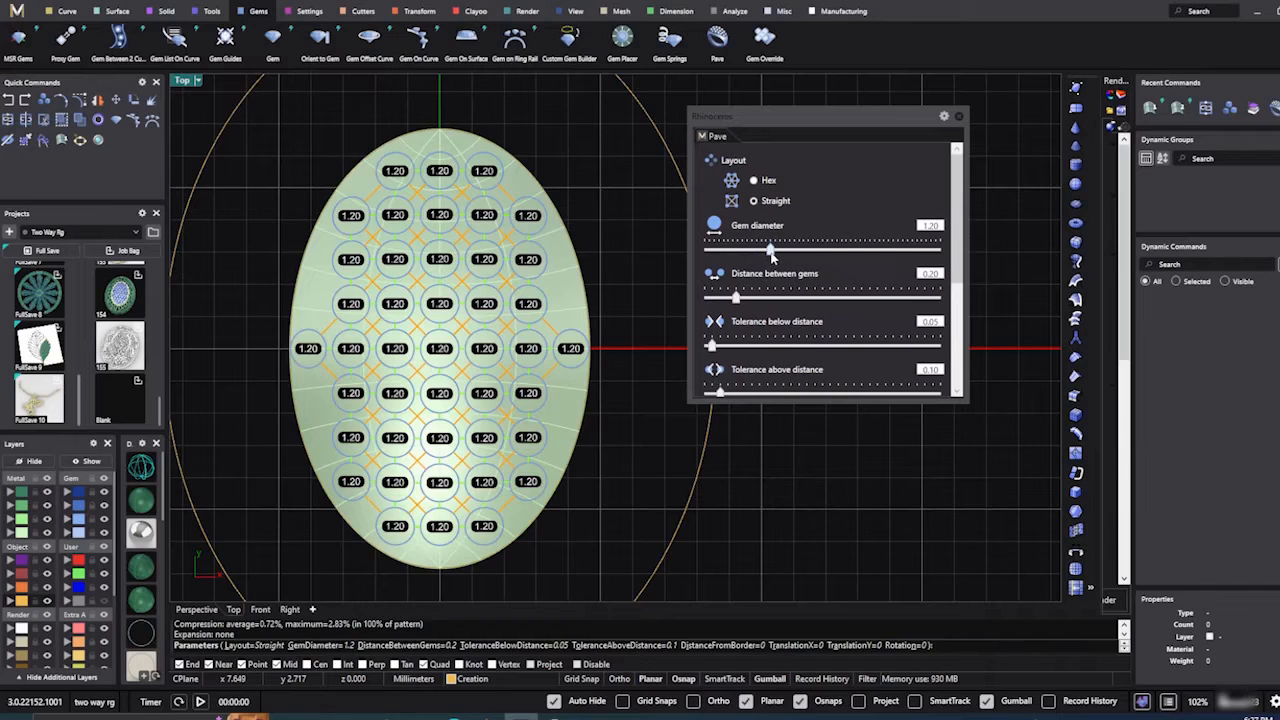
{"action": "left_click_drag", "start_coordinate": [770, 249], "coordinate": [761, 250]}
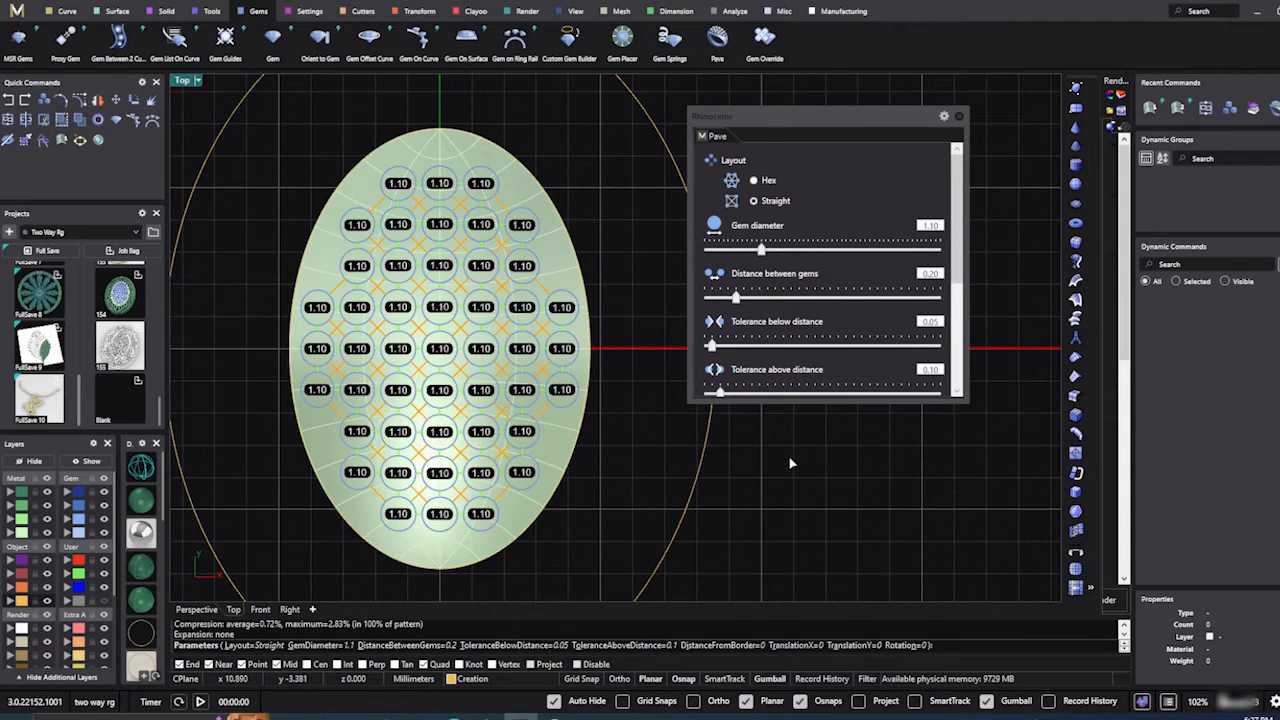
{"action": "key", "text": "Return"}
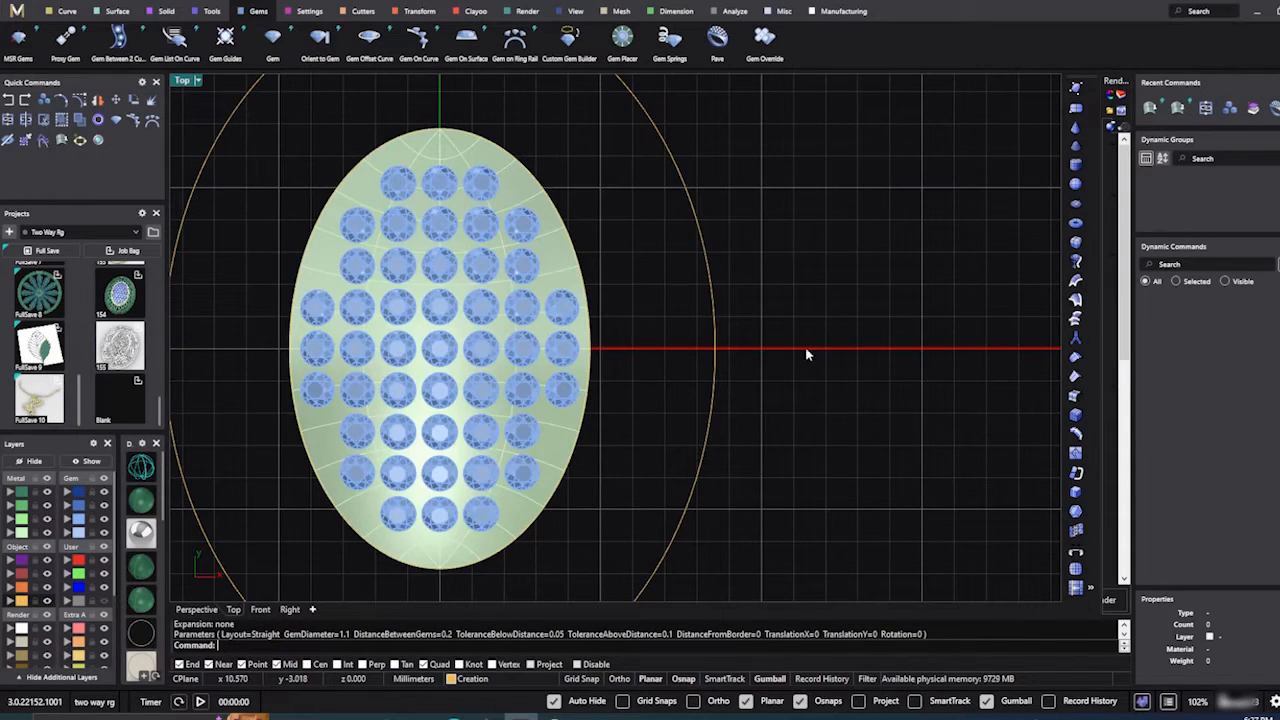
Step: Start Gem Springs on all the pave gems with the dome as their base surface
{"action": "scroll", "coordinate": [808, 352], "scroll_direction": "down", "scroll_amount": 3}
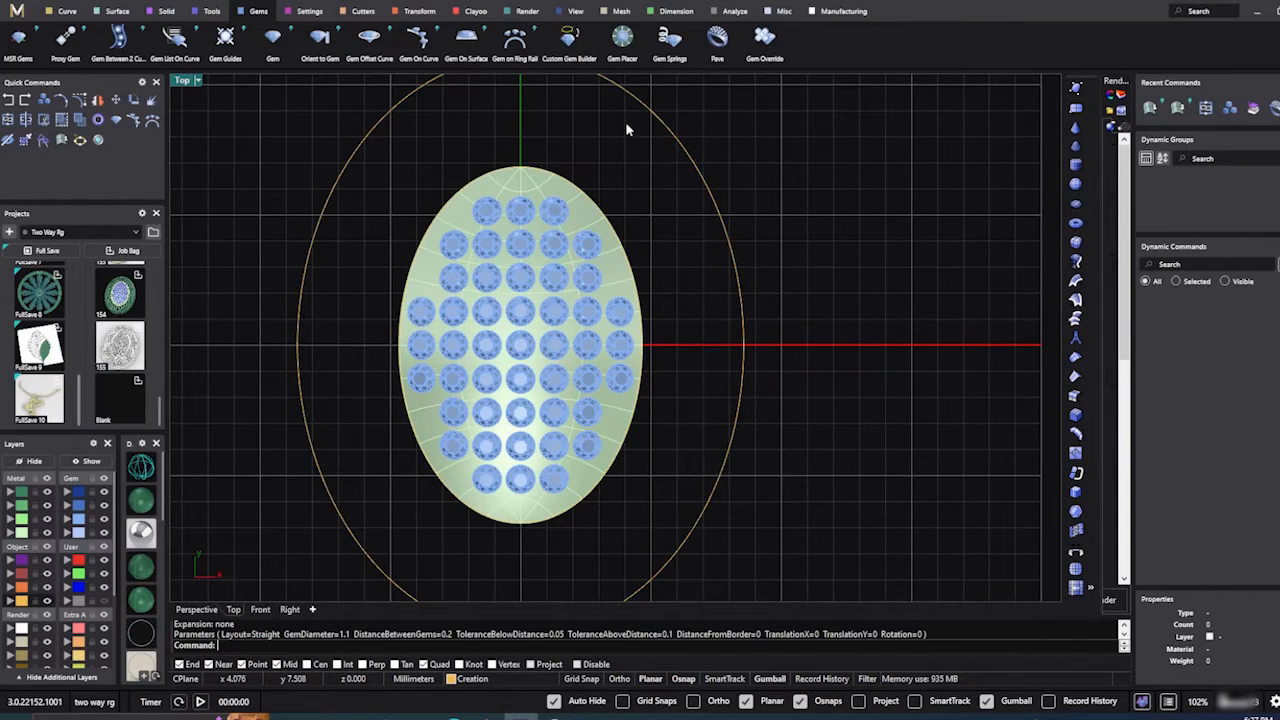
{"action": "left_click", "coordinate": [667, 45]}
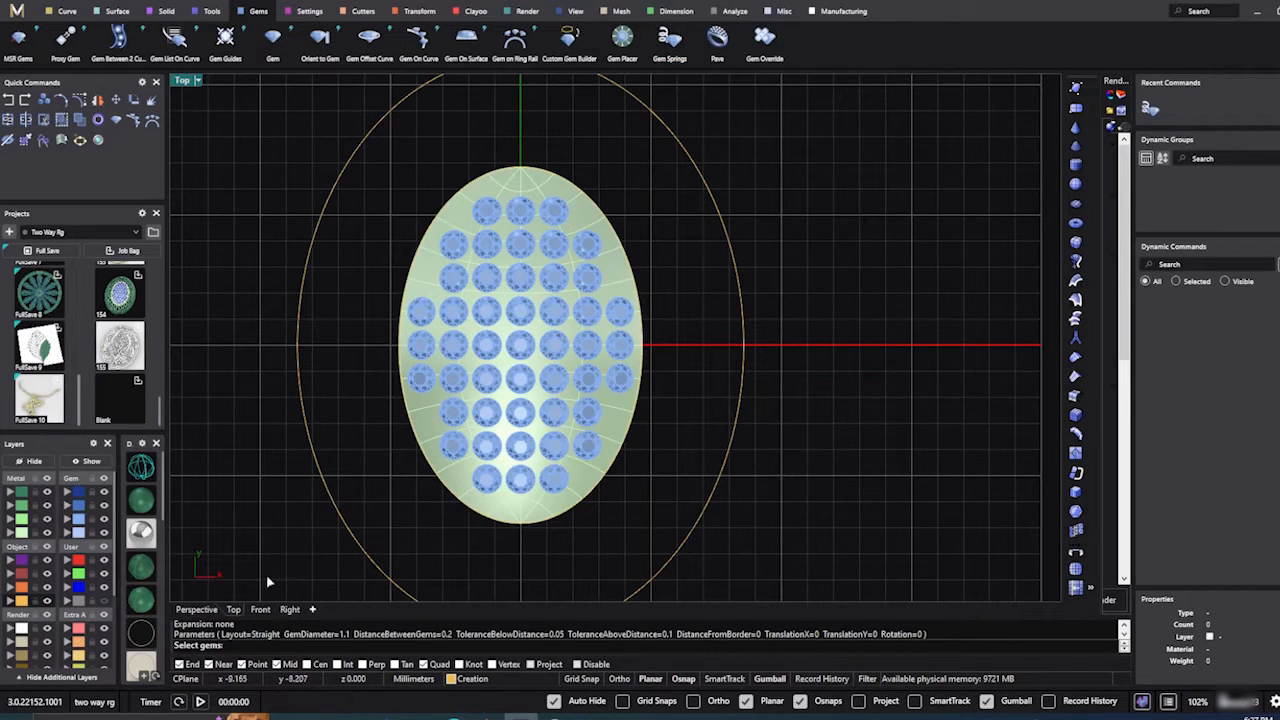
{"action": "left_click", "coordinate": [590, 249]}
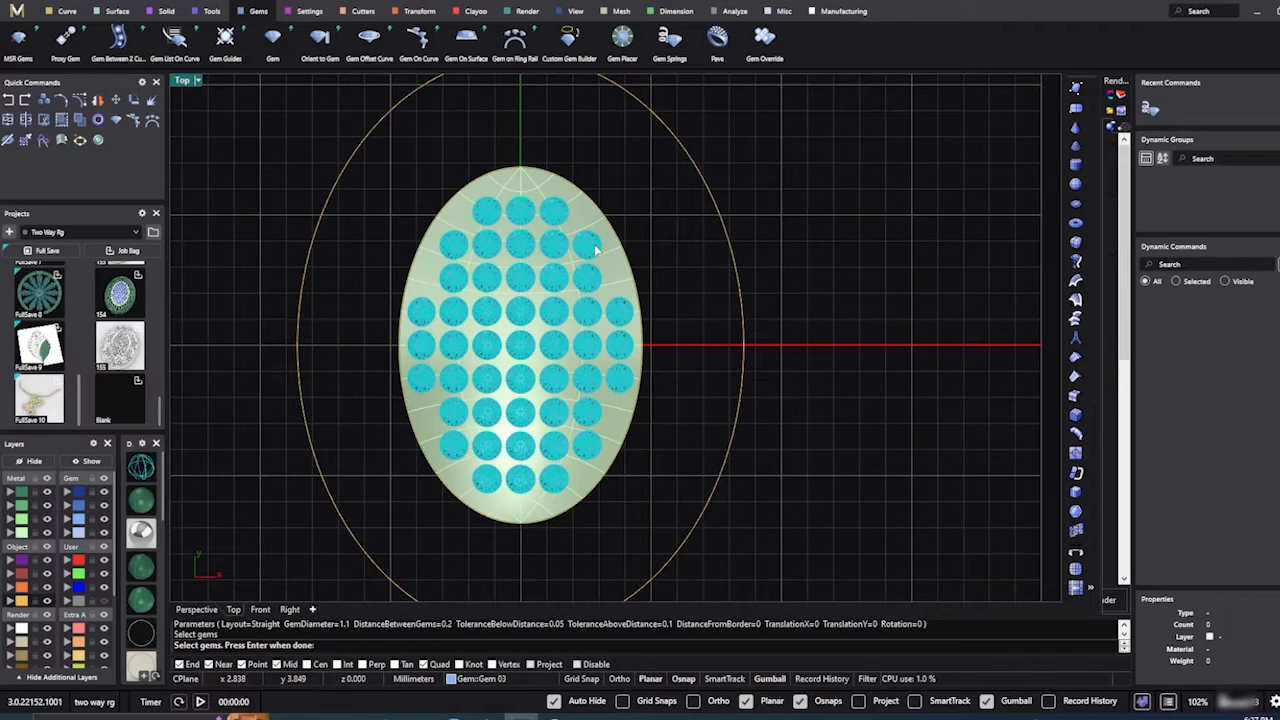
{"action": "key", "text": "Return"}
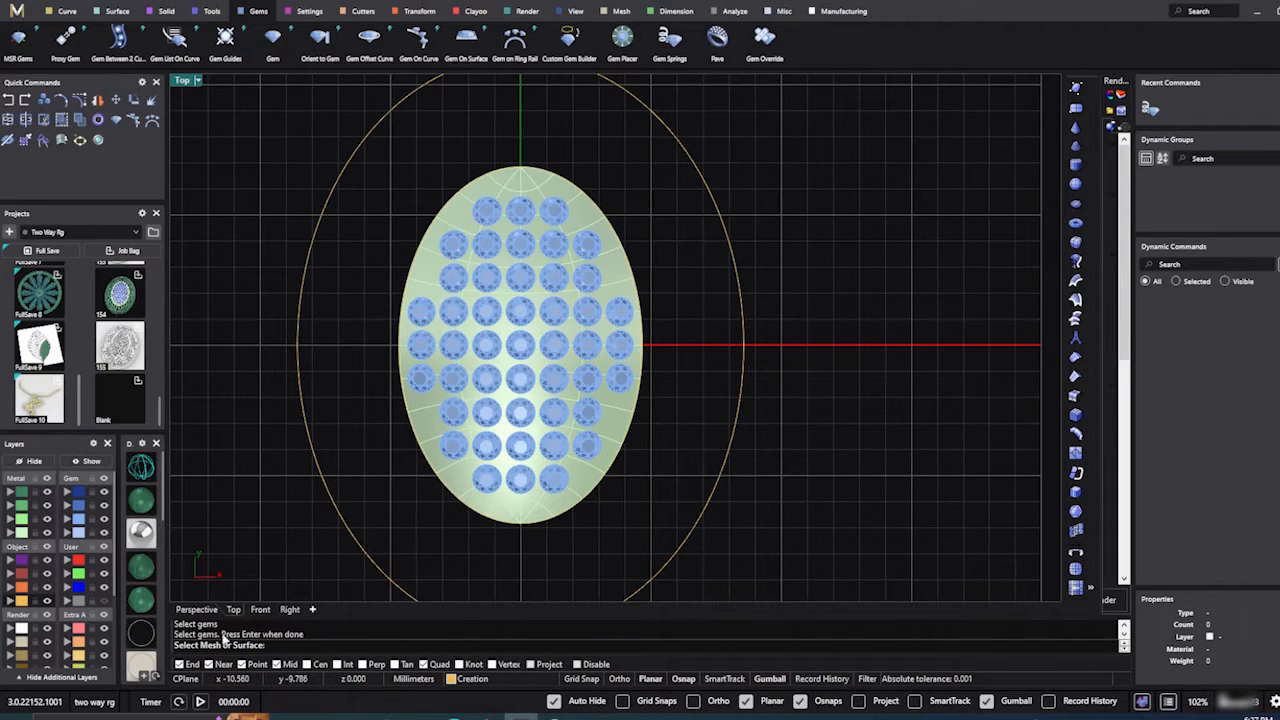
{"action": "left_click", "coordinate": [610, 280]}
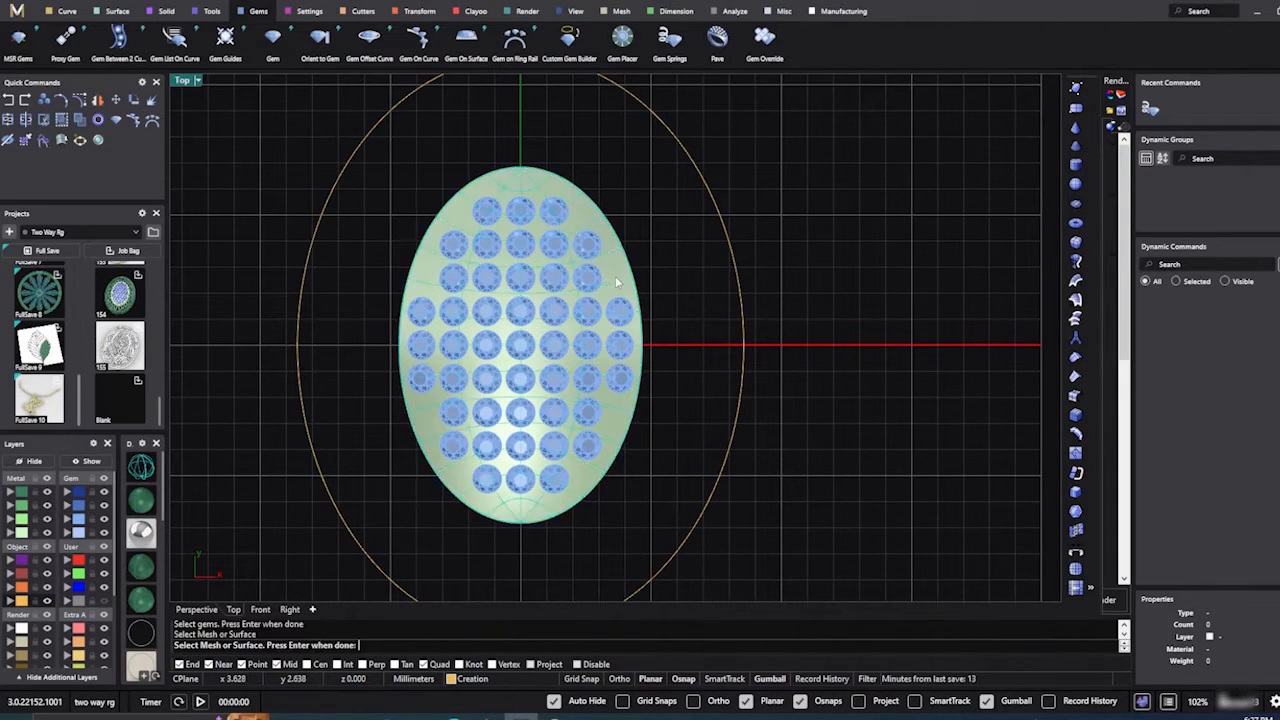
{"action": "key", "text": "Return"}
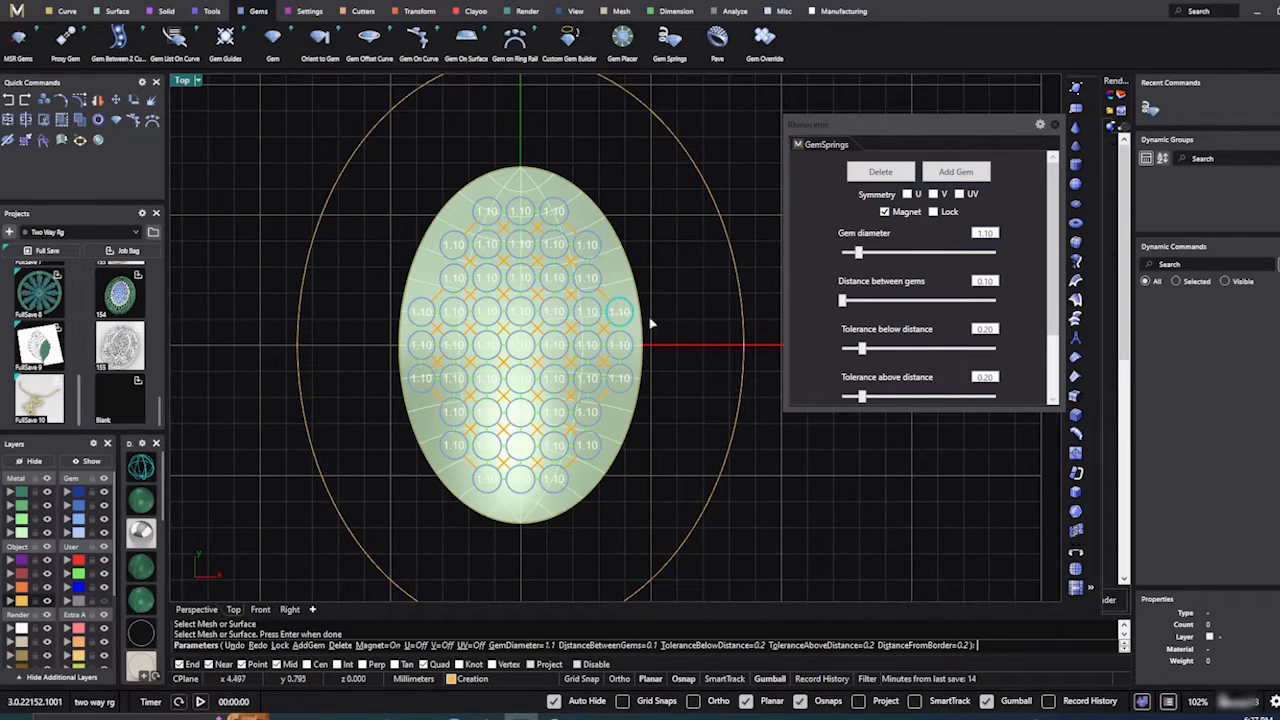
Step: Try a diameter of 0.80 on the selected outer gem just above the horizontal axis and restore it to 1.10
{"action": "scroll", "coordinate": [650, 323], "scroll_direction": "up", "scroll_amount": 5}
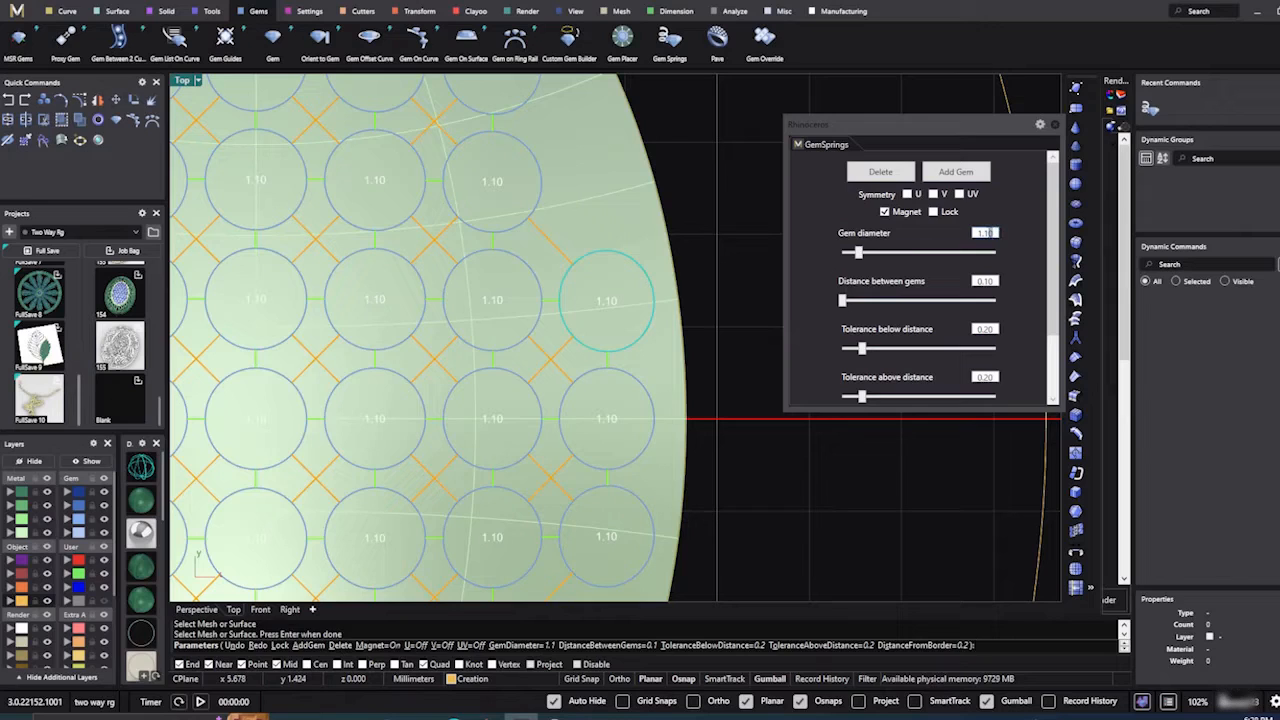
{"action": "left_click_drag", "start_coordinate": [990, 233], "coordinate": [972, 236]}
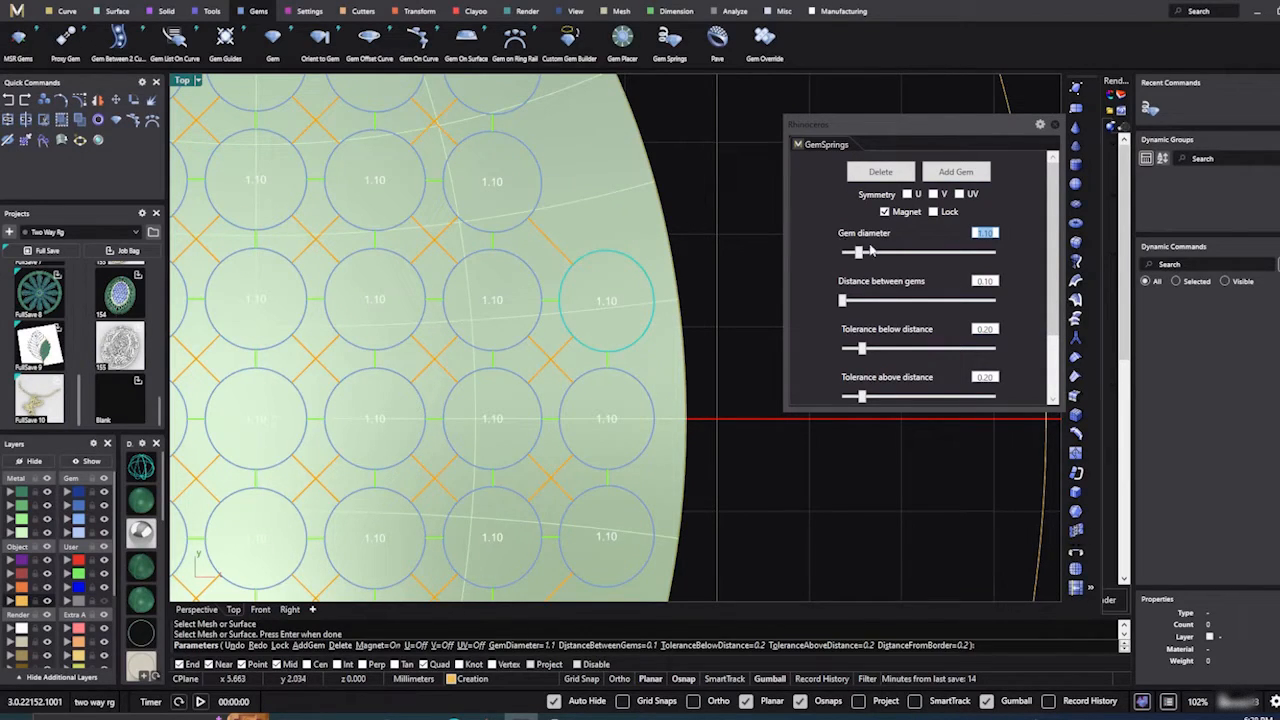
{"action": "key", "text": "BackSpace"}
{"action": "type", "text": ".8"}
{"action": "key", "text": "Return"}
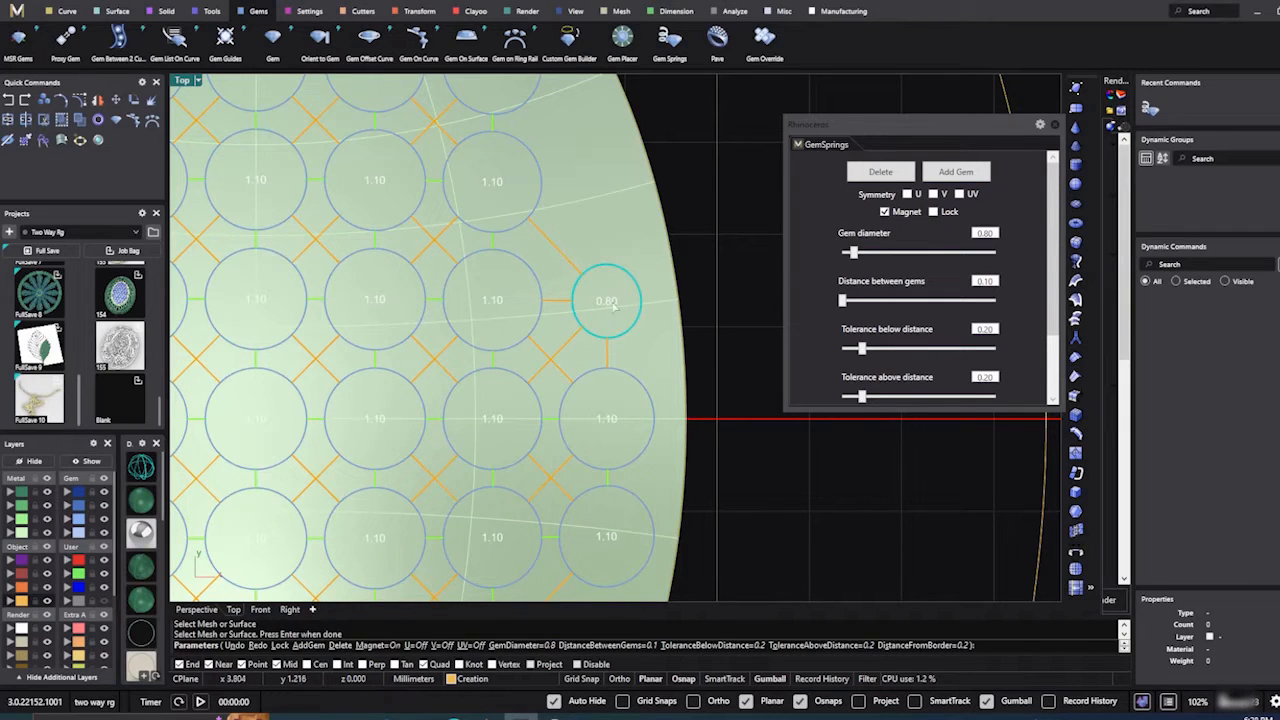
{"action": "double_click", "coordinate": [988, 233]}
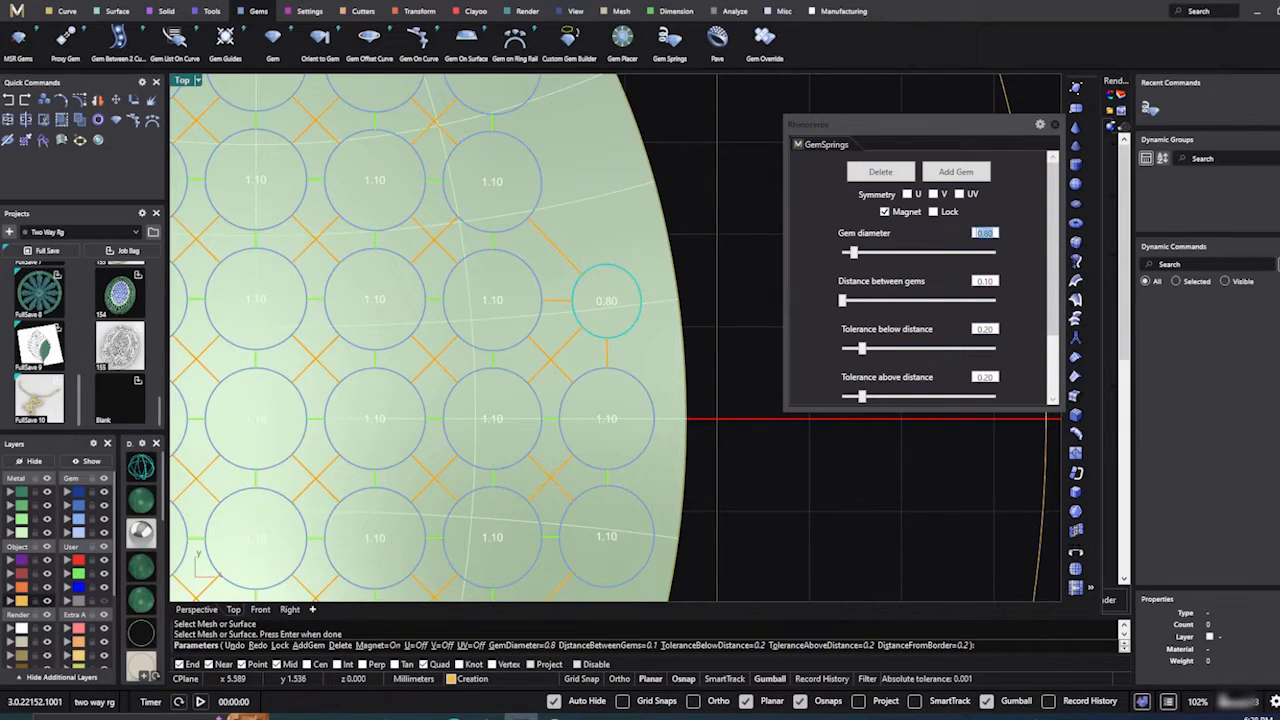
{"action": "type", "text": "1.10"}
{"action": "key", "text": "Return"}
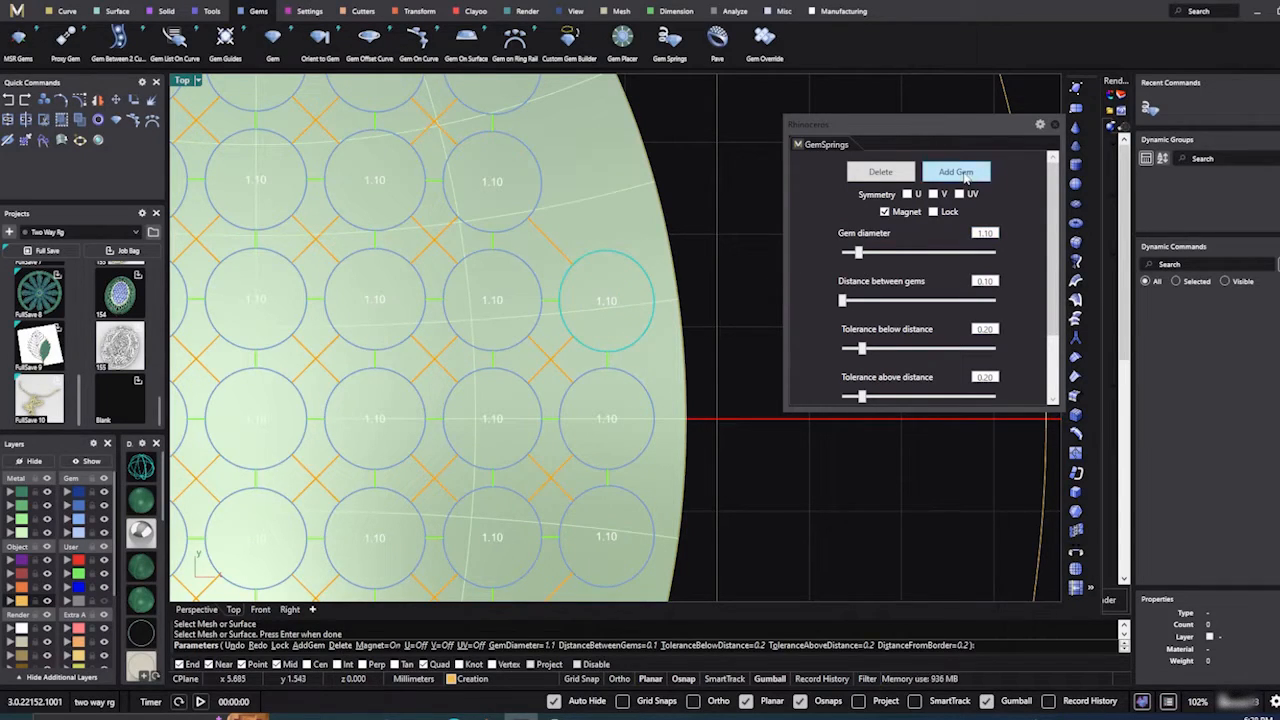
Step: Start adding a gem to the dome, try diameters of 0.60 and 0.80 for it, and set its diameter to 1.00
{"action": "left_click", "coordinate": [966, 176]}
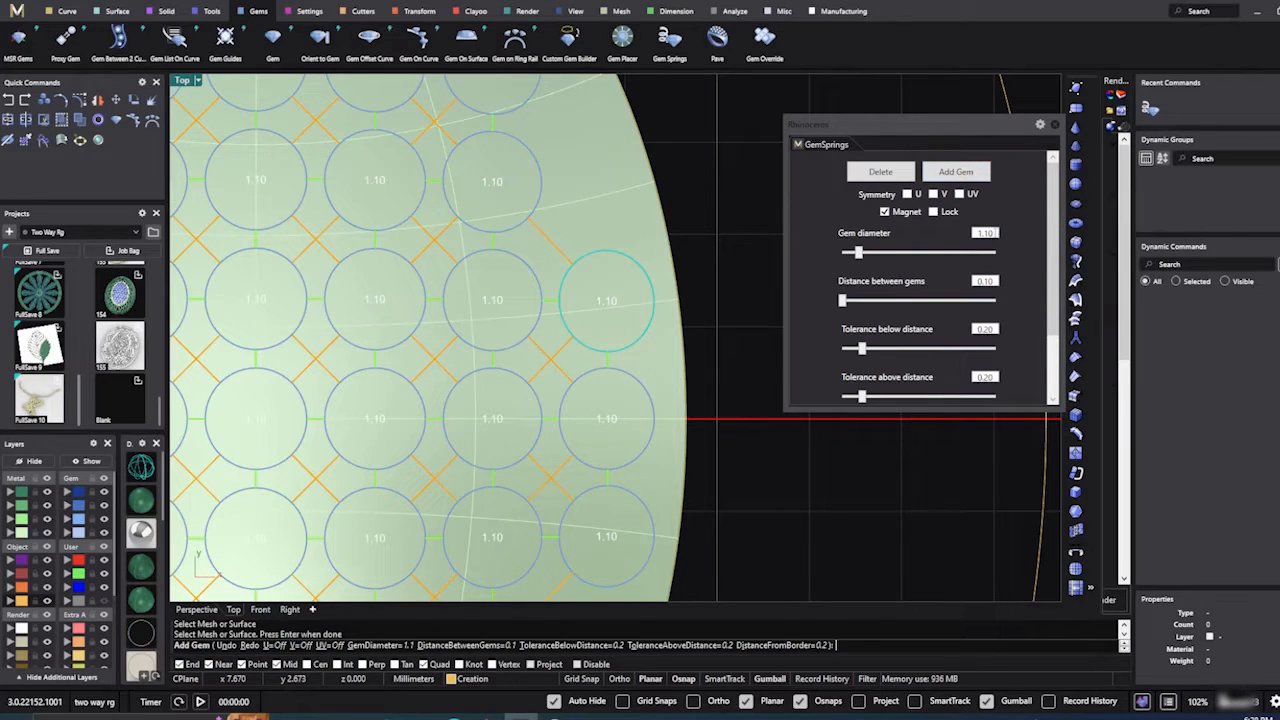
{"action": "double_click", "coordinate": [985, 233]}
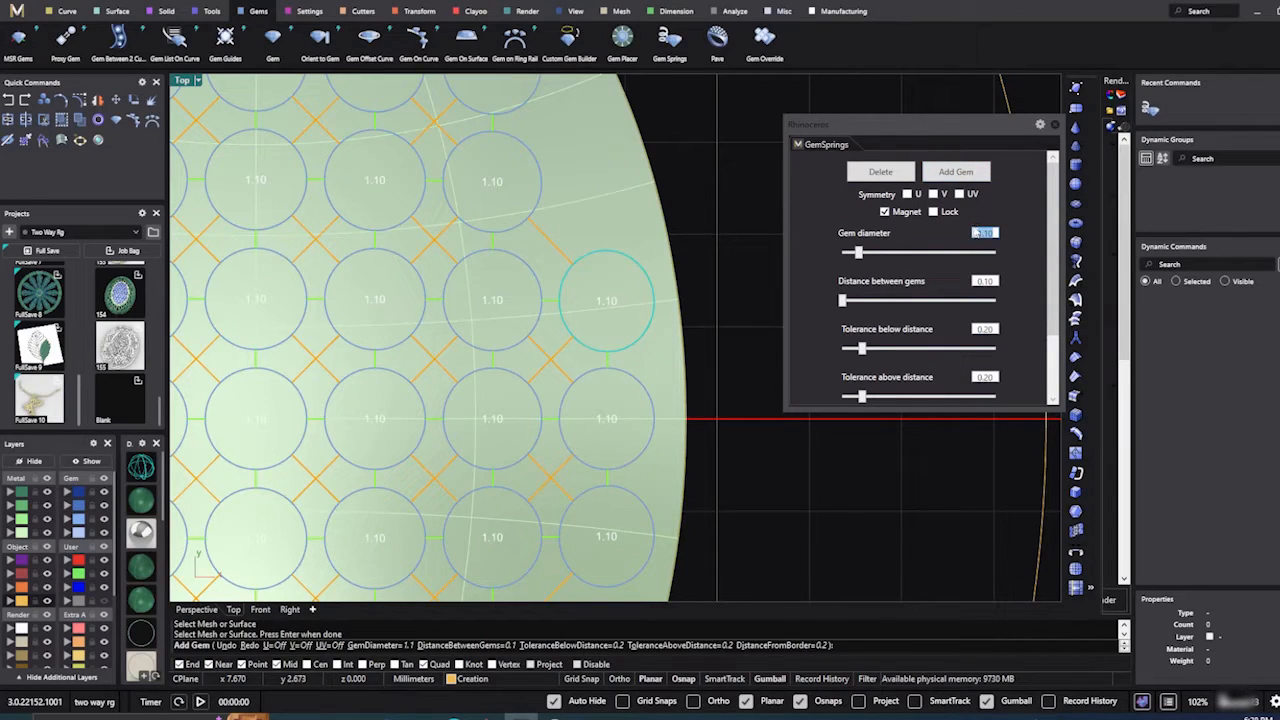
{"action": "type", "text": "1"}
{"action": "key", "text": "Return"}
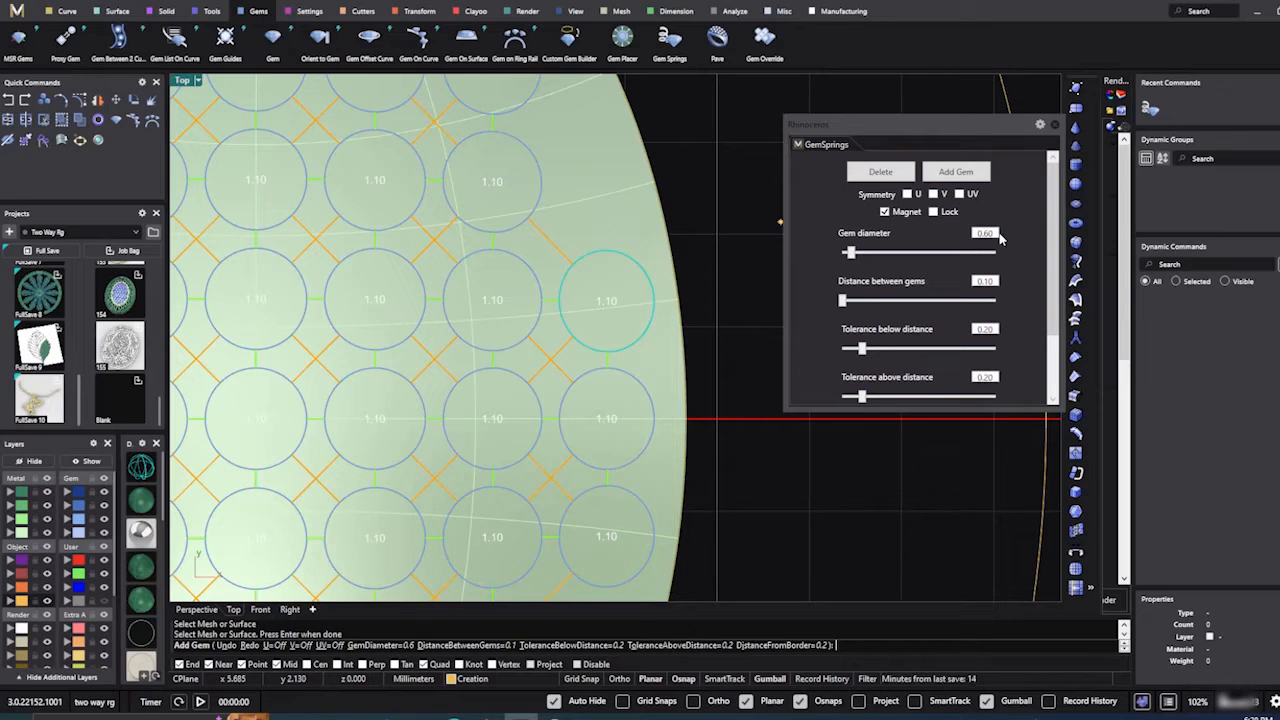
{"action": "left_click_drag", "start_coordinate": [996, 233], "coordinate": [971, 233]}
{"action": "key", "text": "BackSpace"}
{"action": "type", "text": "0.8"}
{"action": "key", "text": "Return"}
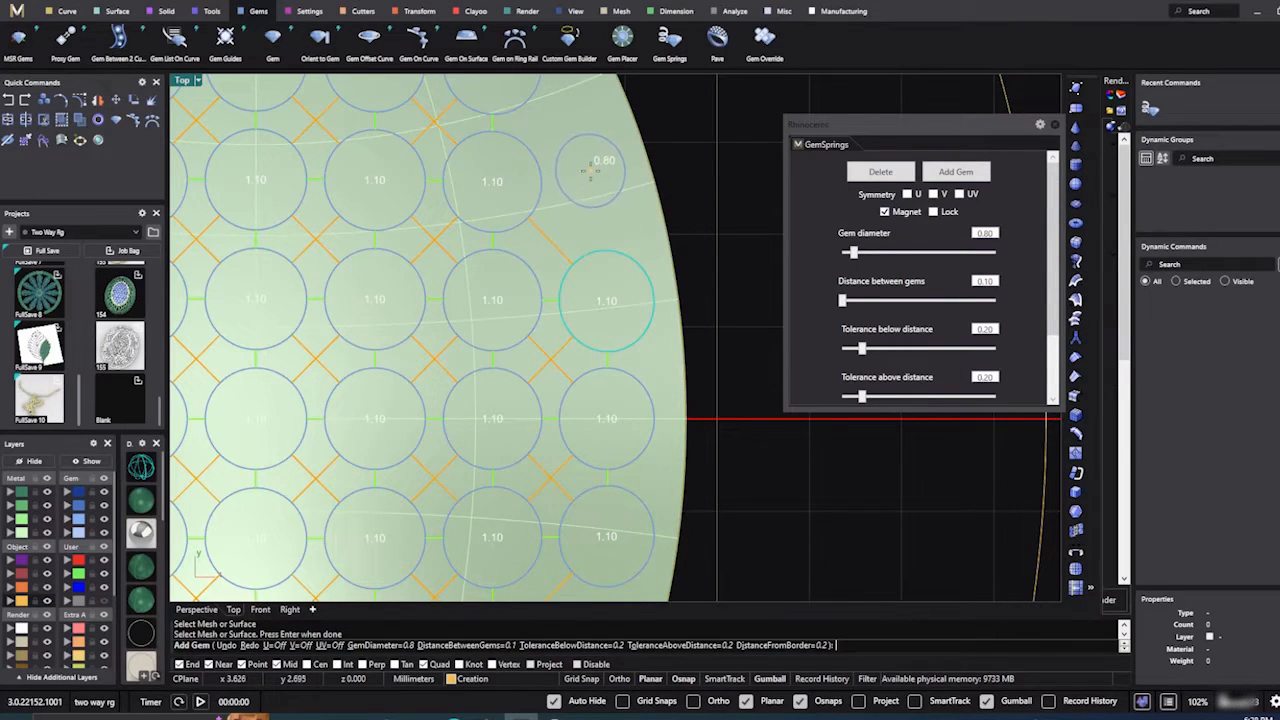
{"action": "left_click_drag", "start_coordinate": [990, 233], "coordinate": [974, 234]}
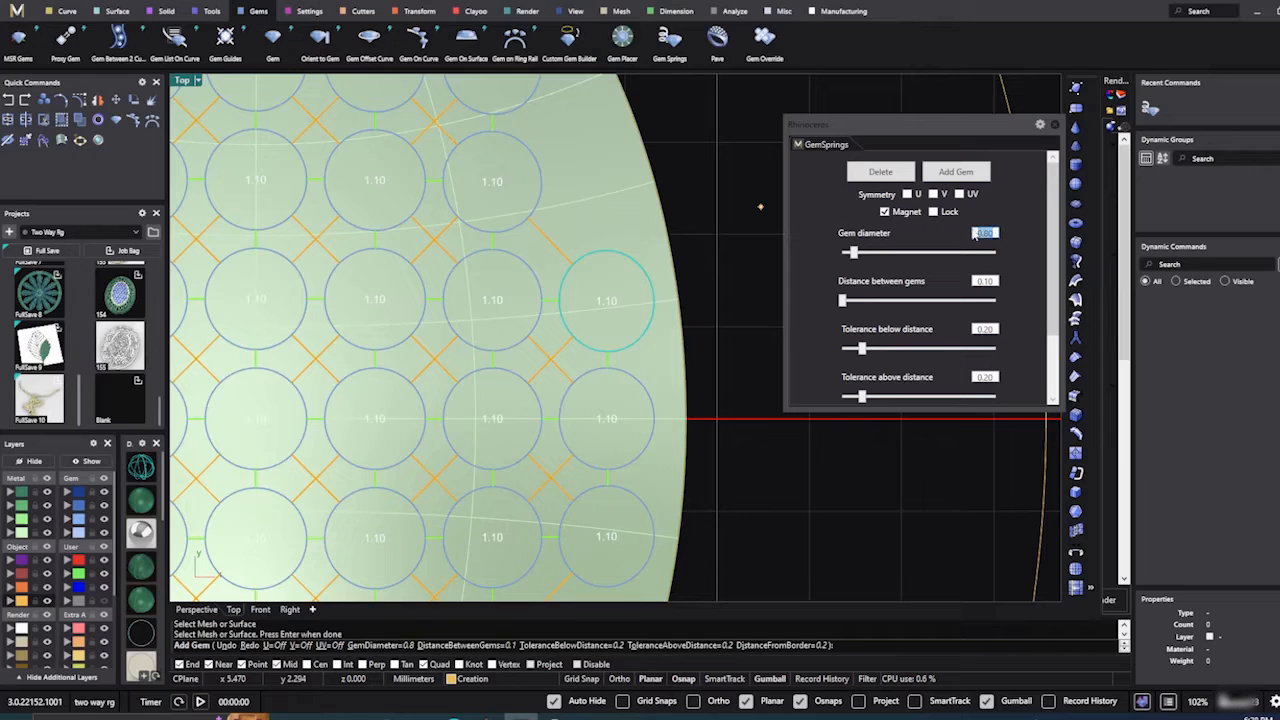
{"action": "type", "text": "1"}
{"action": "key", "text": "Return"}
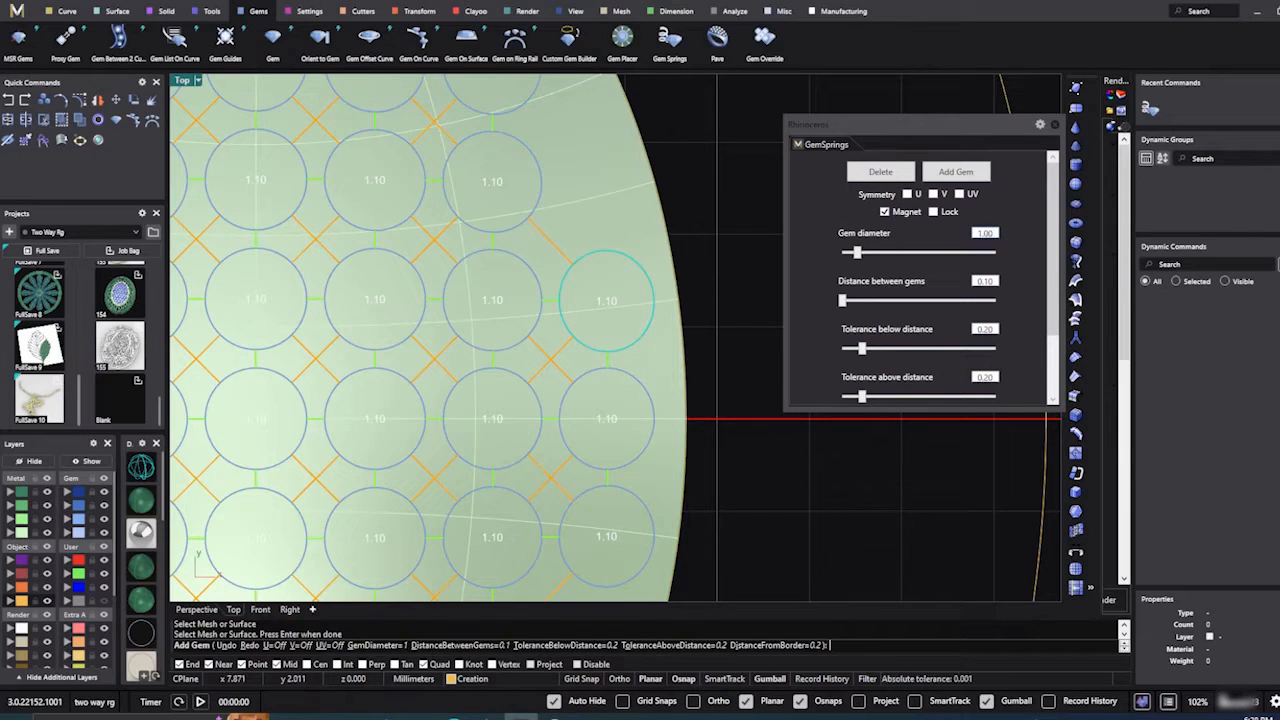
Step: Enable U symmetry and place a mirrored pair of 1.00 gems at the outer ends of the third row from the oval's upper end
{"action": "left_click", "coordinate": [907, 194]}
{"action": "scroll", "coordinate": [750, 266], "scroll_direction": "down", "scroll_amount": 3}
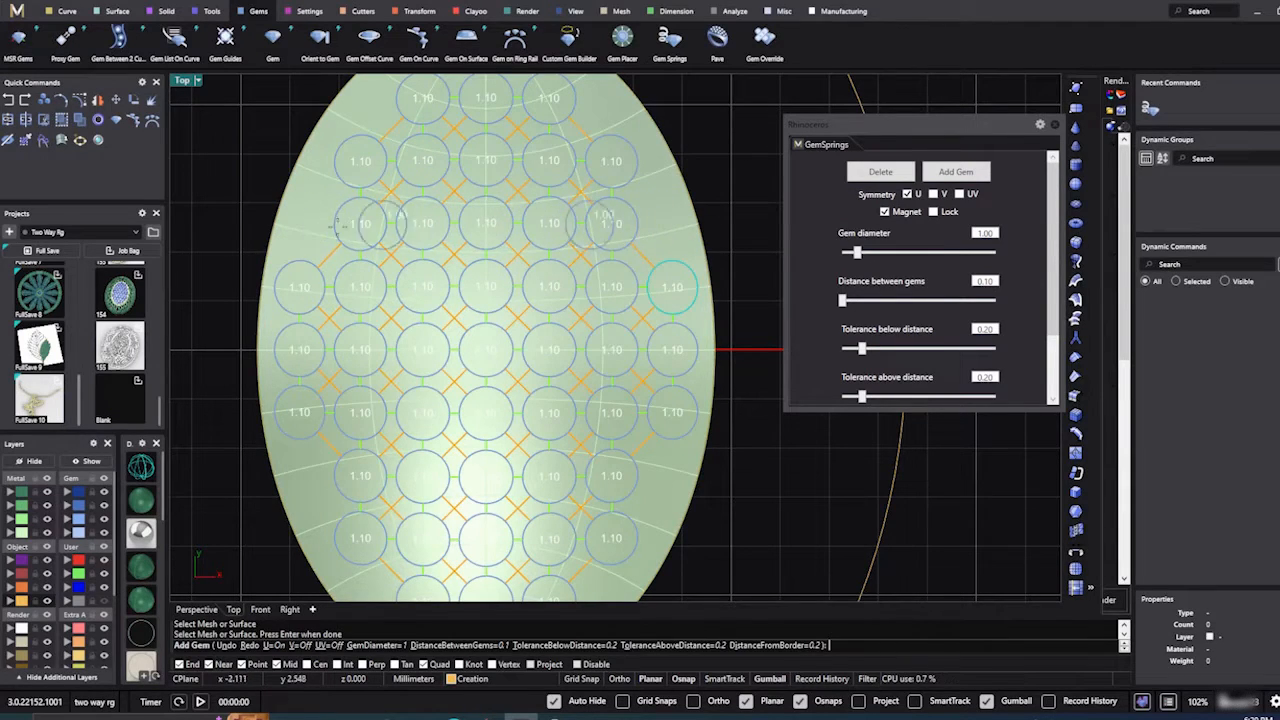
{"action": "scroll", "coordinate": [674, 222], "scroll_direction": "up", "scroll_amount": 3}
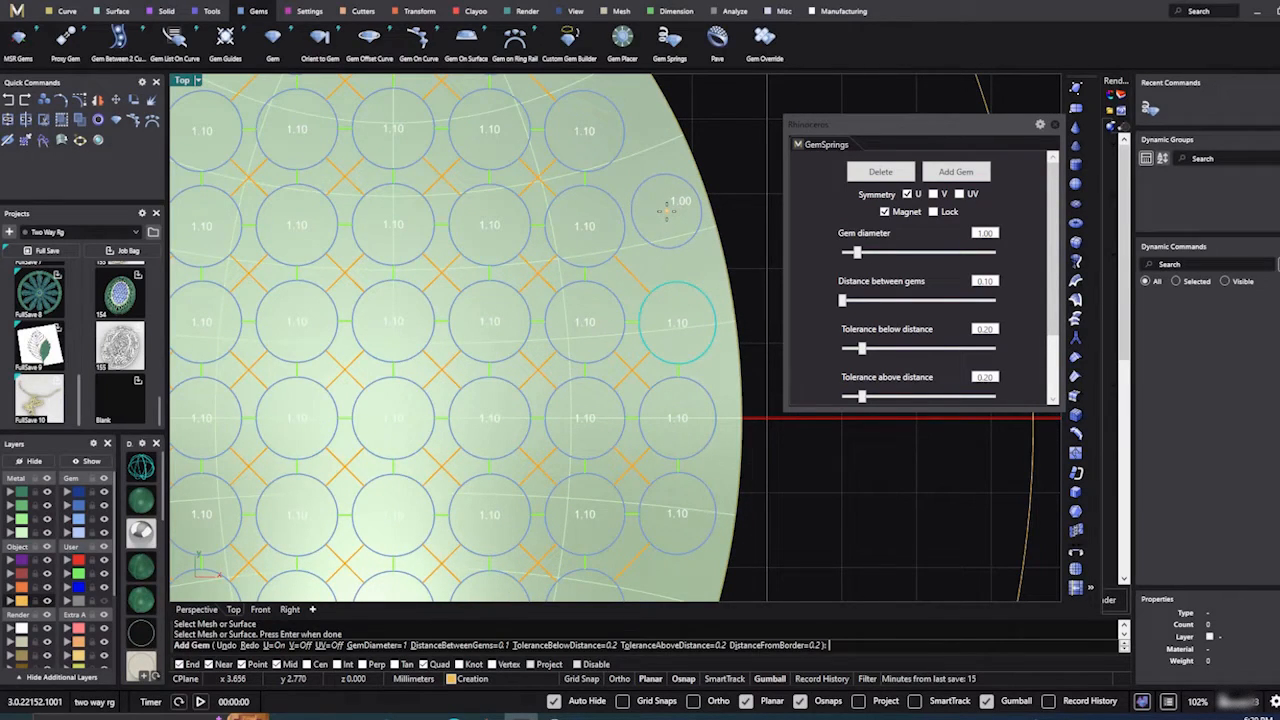
{"action": "left_click", "coordinate": [667, 208]}
{"action": "scroll", "coordinate": [666, 210], "scroll_direction": "down", "scroll_amount": 4}
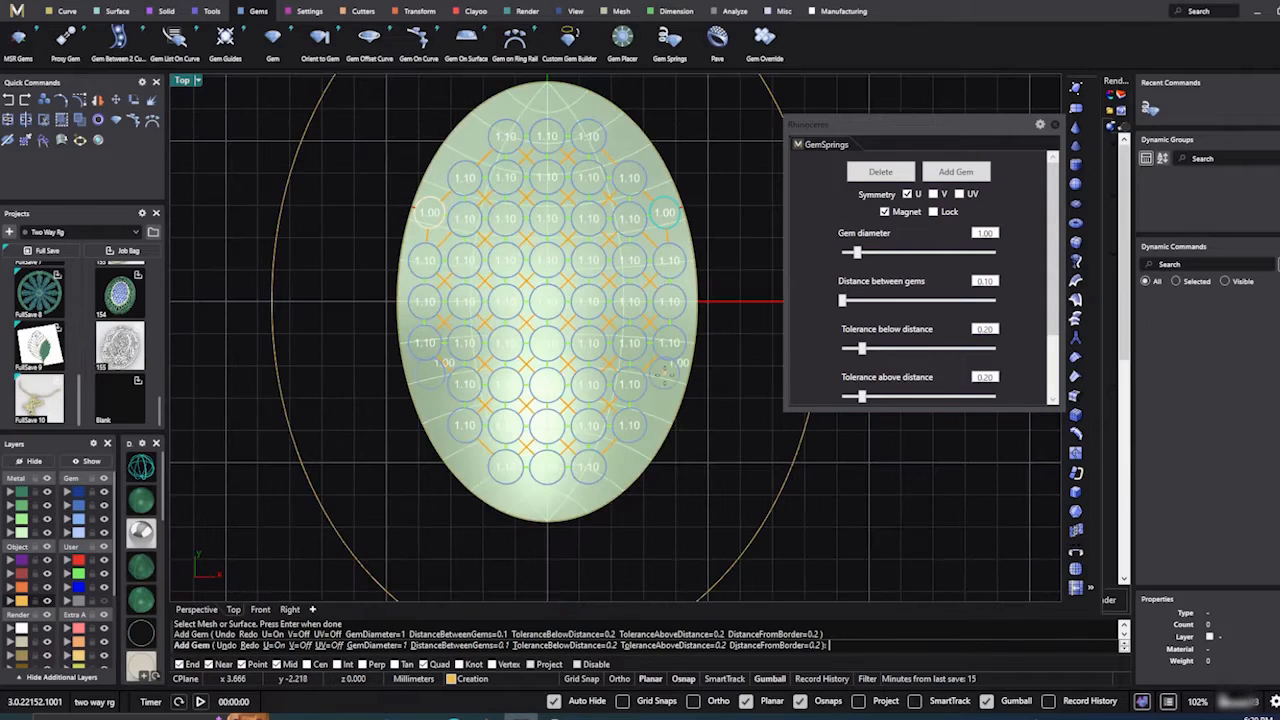
Step: Place mirrored pairs of 1.00 gems at the ends of the third row from the oval's lower end, at the lowest row's ends and just below it
{"action": "scroll", "coordinate": [663, 372], "scroll_direction": "up", "scroll_amount": 4}
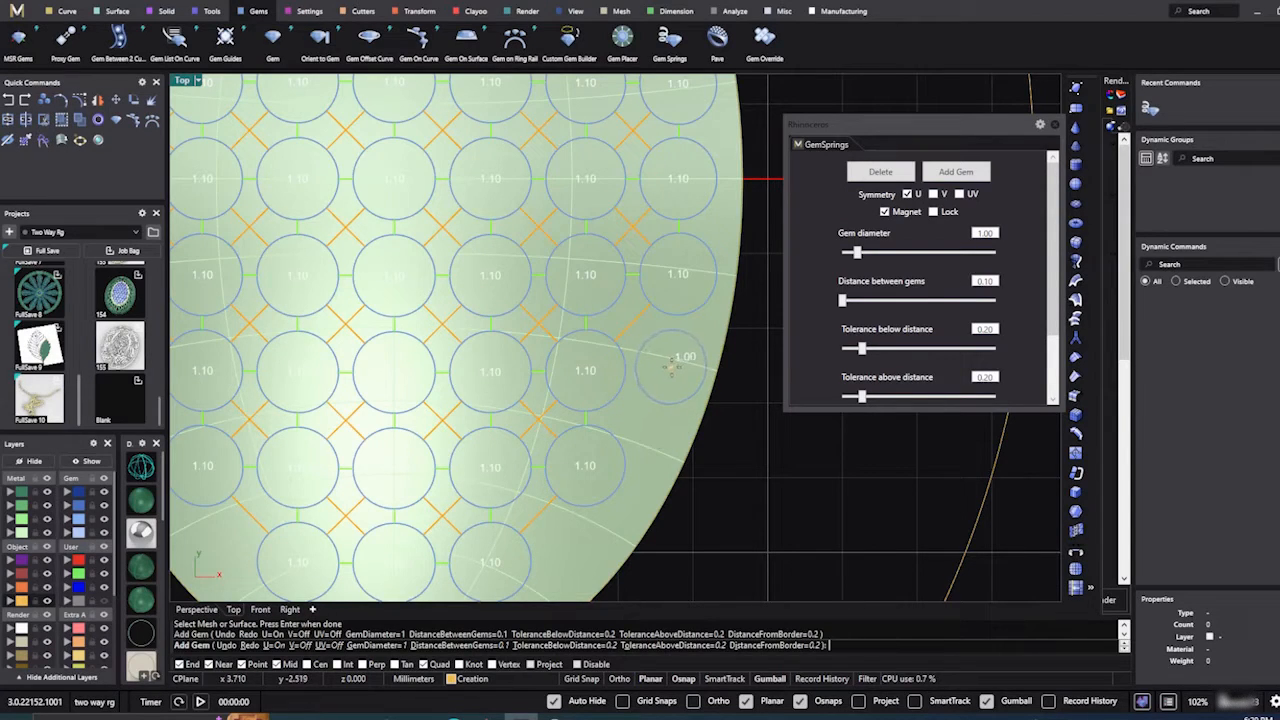
{"action": "left_click", "coordinate": [673, 363]}
{"action": "scroll", "coordinate": [660, 330], "scroll_direction": "down", "scroll_amount": 4}
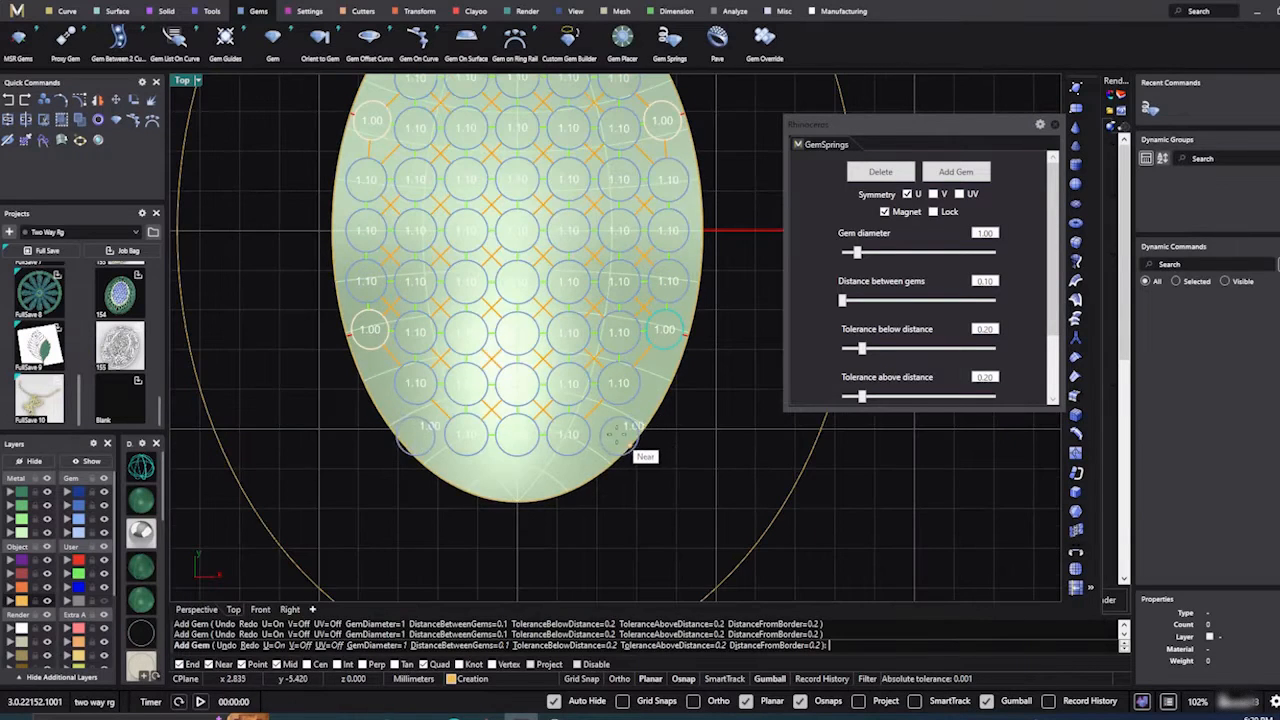
{"action": "scroll", "coordinate": [617, 432], "scroll_direction": "up", "scroll_amount": 3}
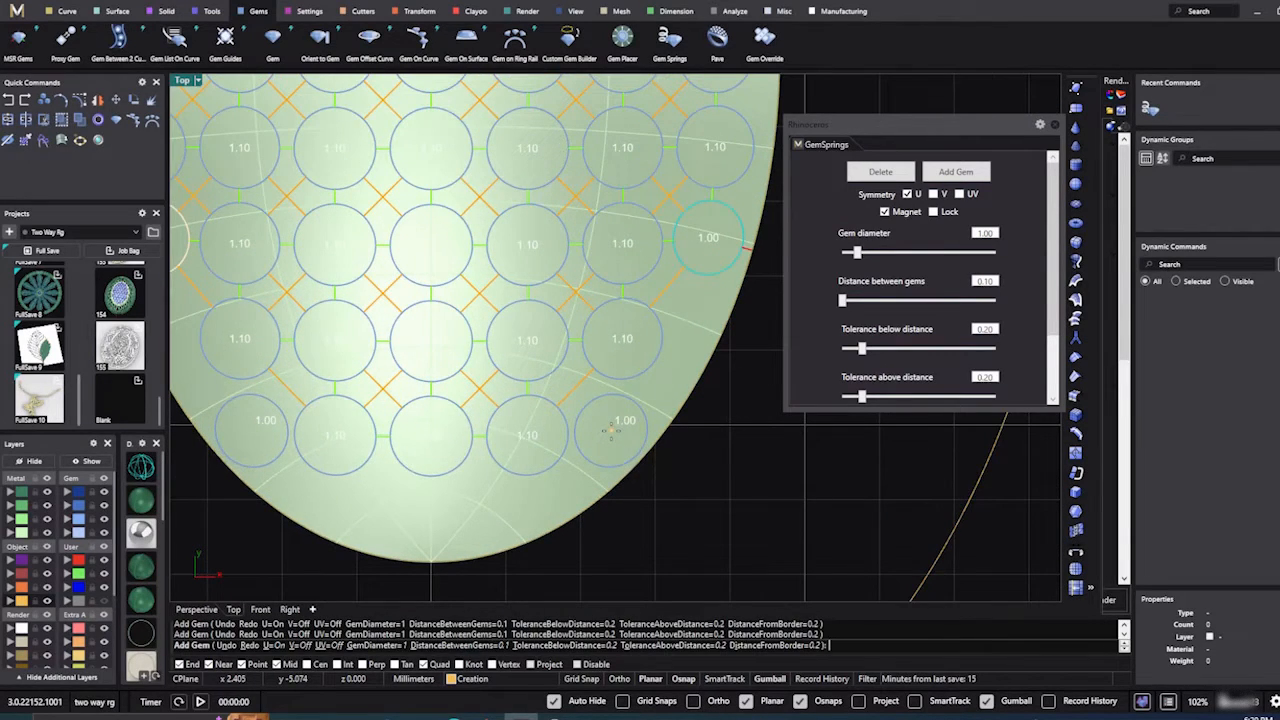
{"action": "left_click", "coordinate": [611, 429]}
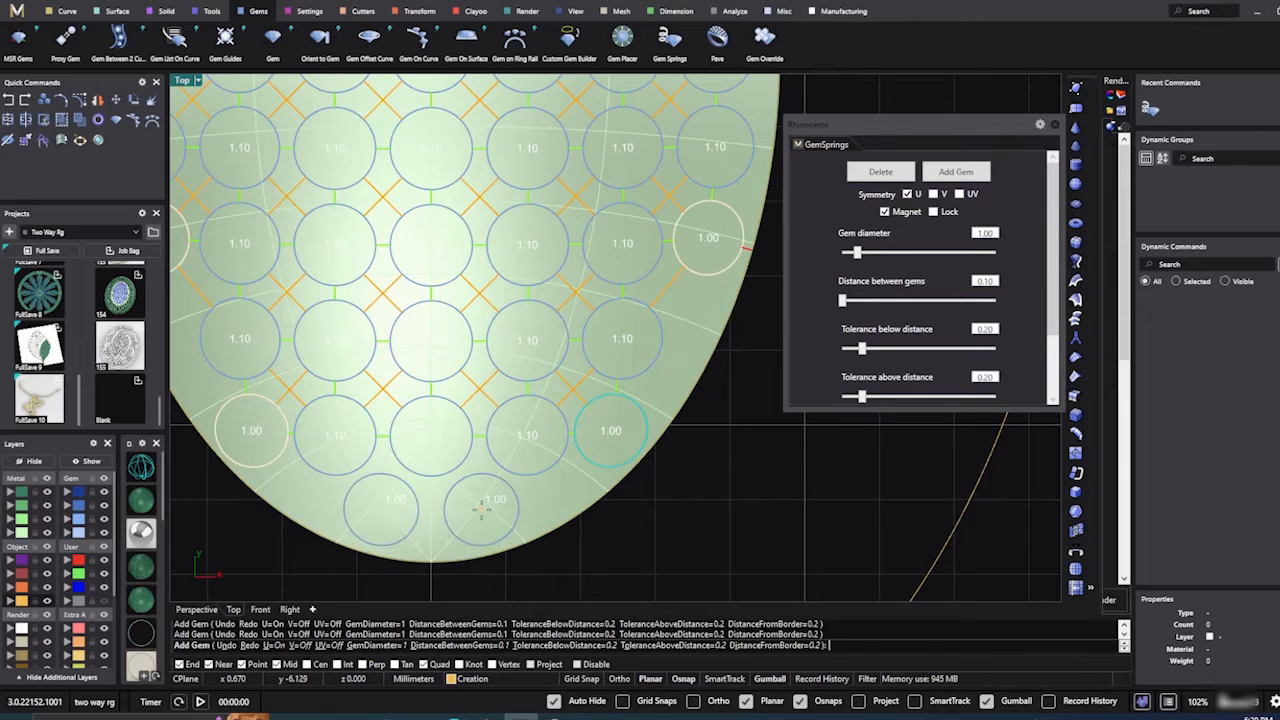
{"action": "left_click", "coordinate": [477, 502]}
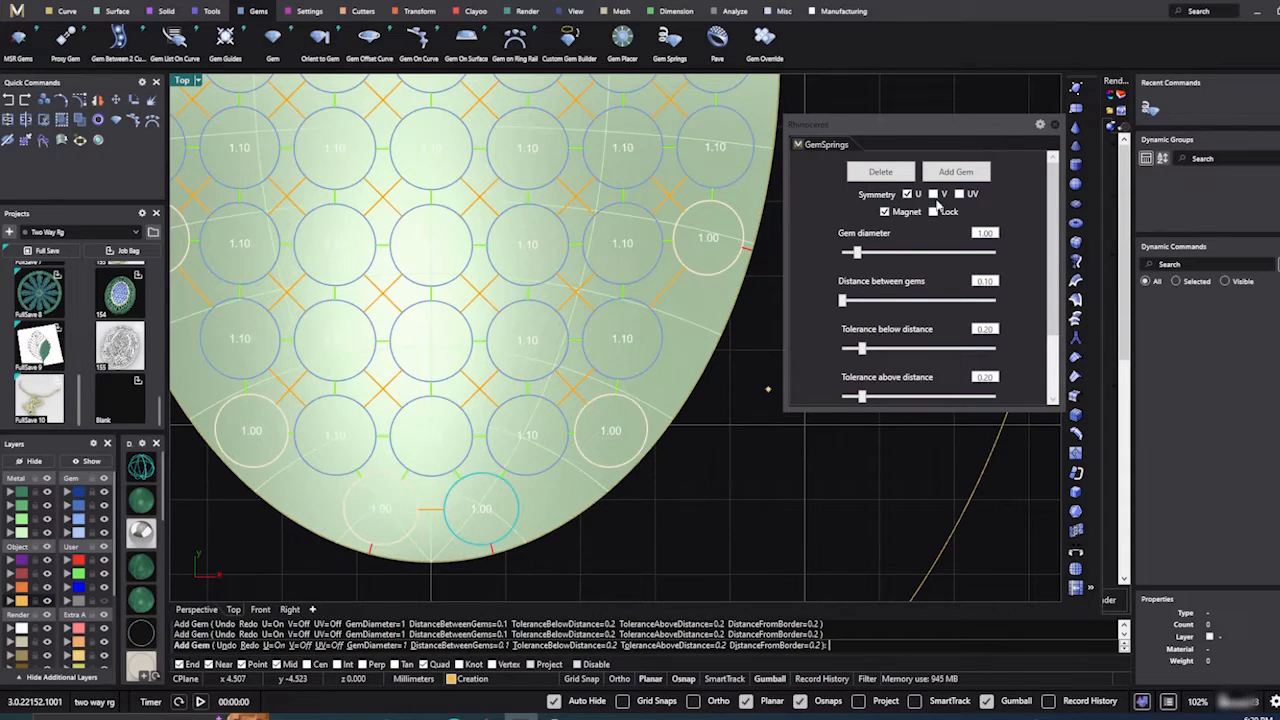
Step: Place mirrored pairs of 1.00 gems at the ends of the uppermost row and just above it at the oval's upper end
{"action": "scroll", "coordinate": [693, 474], "scroll_direction": "down", "scroll_amount": 3}
{"action": "scroll", "coordinate": [693, 474], "scroll_direction": "down", "scroll_amount": 4}
{"action": "scroll", "coordinate": [642, 232], "scroll_direction": "up", "scroll_amount": 2}
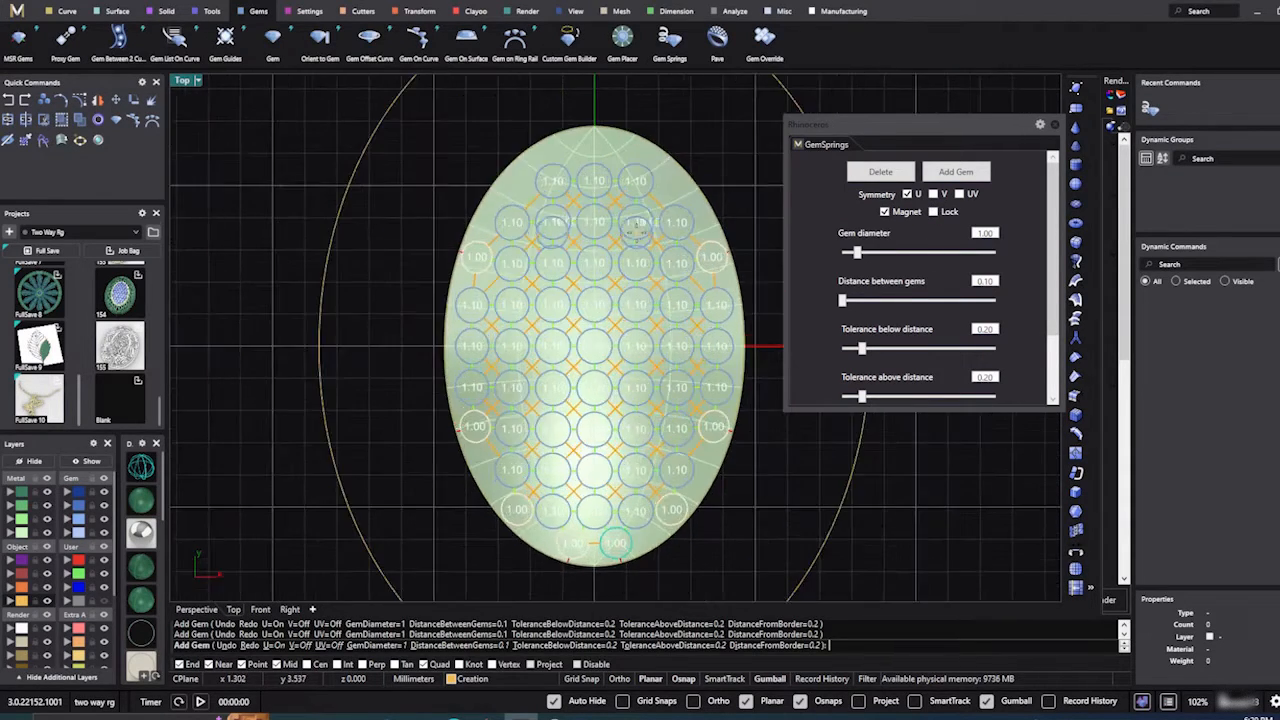
{"action": "scroll", "coordinate": [653, 197], "scroll_direction": "up", "scroll_amount": 3}
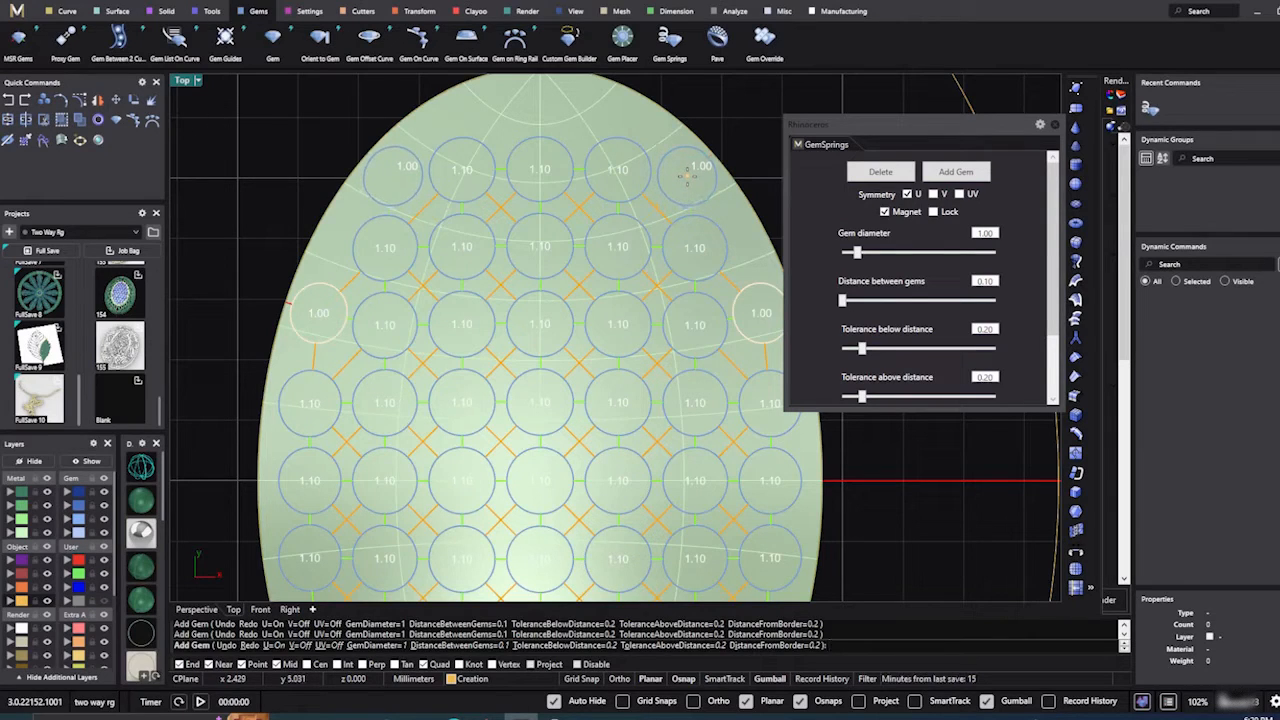
{"action": "left_click", "coordinate": [687, 176]}
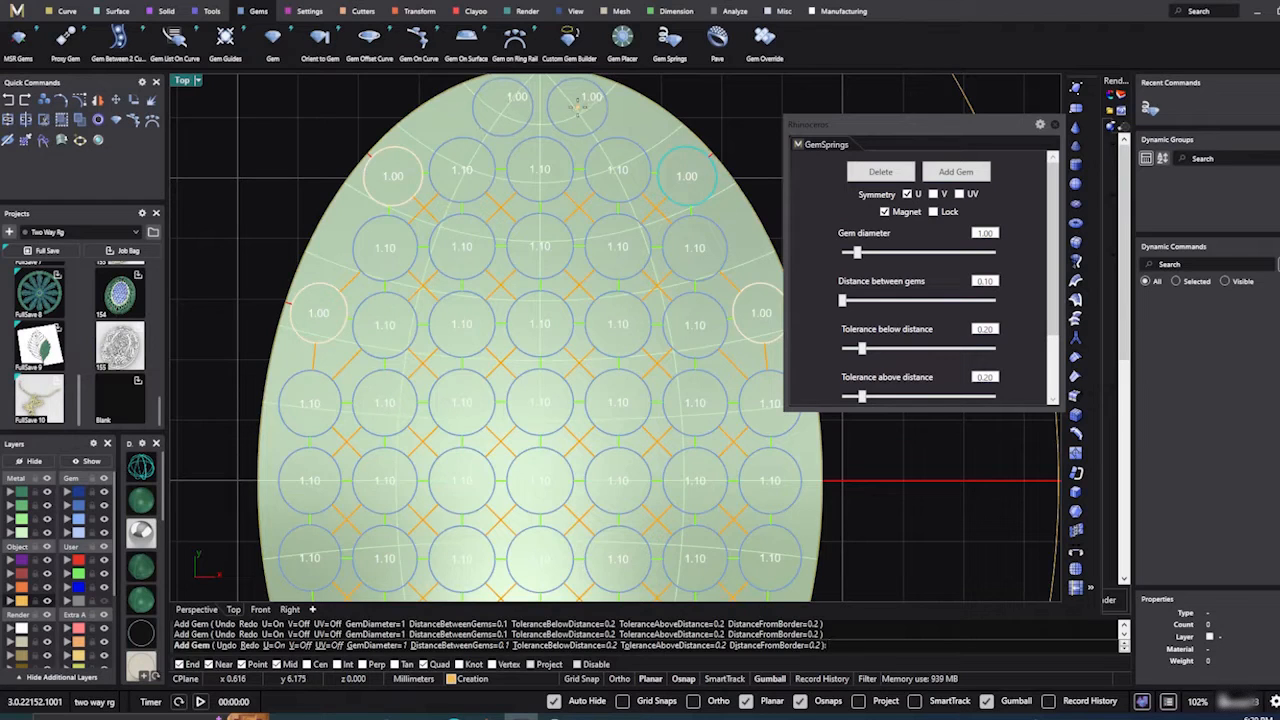
{"action": "scroll", "coordinate": [580, 110], "scroll_direction": "down", "scroll_amount": 3}
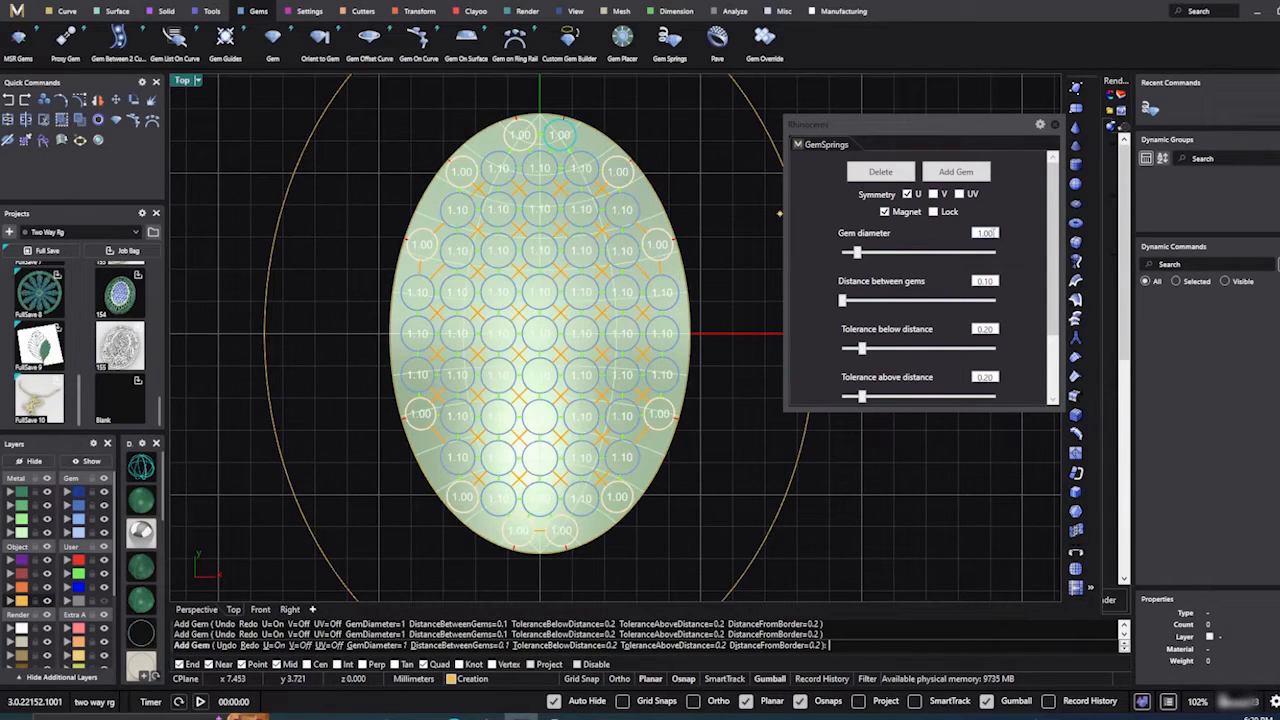
Step: Set the gem diameter to 0.80 and try fitting a mirrored pair into the remaining gaps along the oval's rim
{"action": "left_click_drag", "start_coordinate": [994, 233], "coordinate": [950, 229]}
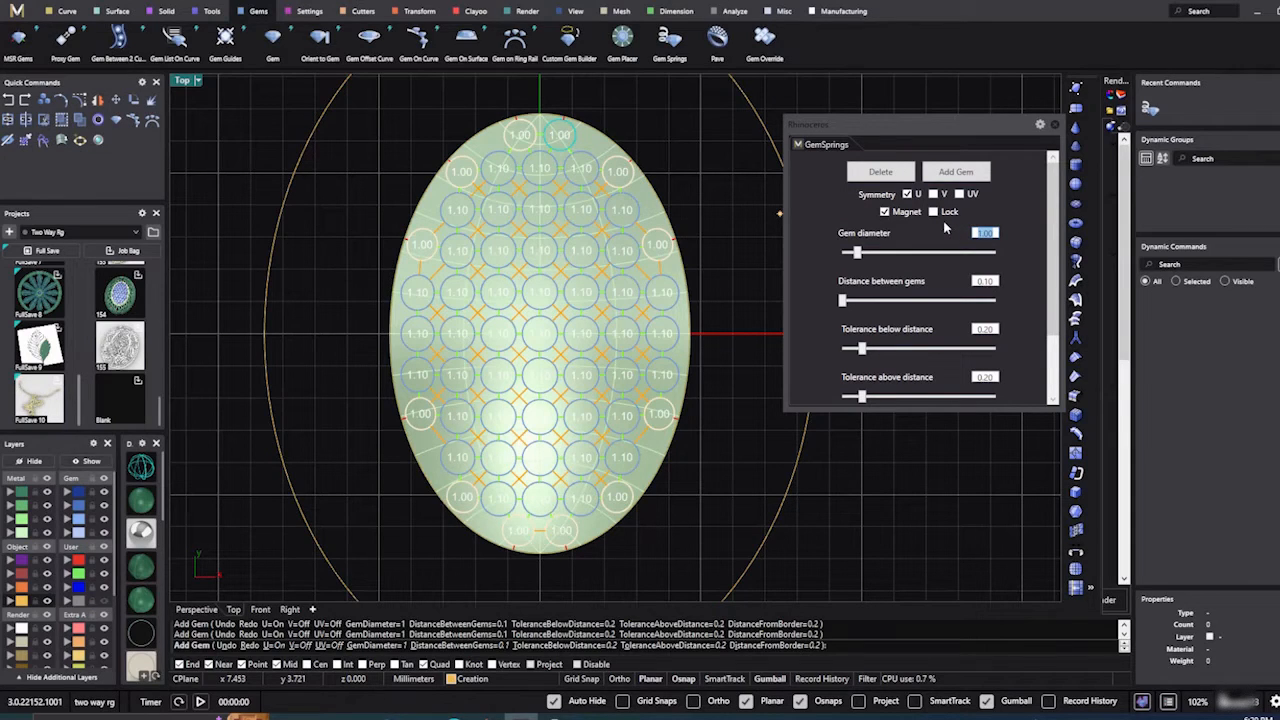
{"action": "key", "text": "BackSpace"}
{"action": "type", "text": ".8"}
{"action": "key", "text": "Return"}
{"action": "scroll", "coordinate": [640, 138], "scroll_direction": "up", "scroll_amount": 4}
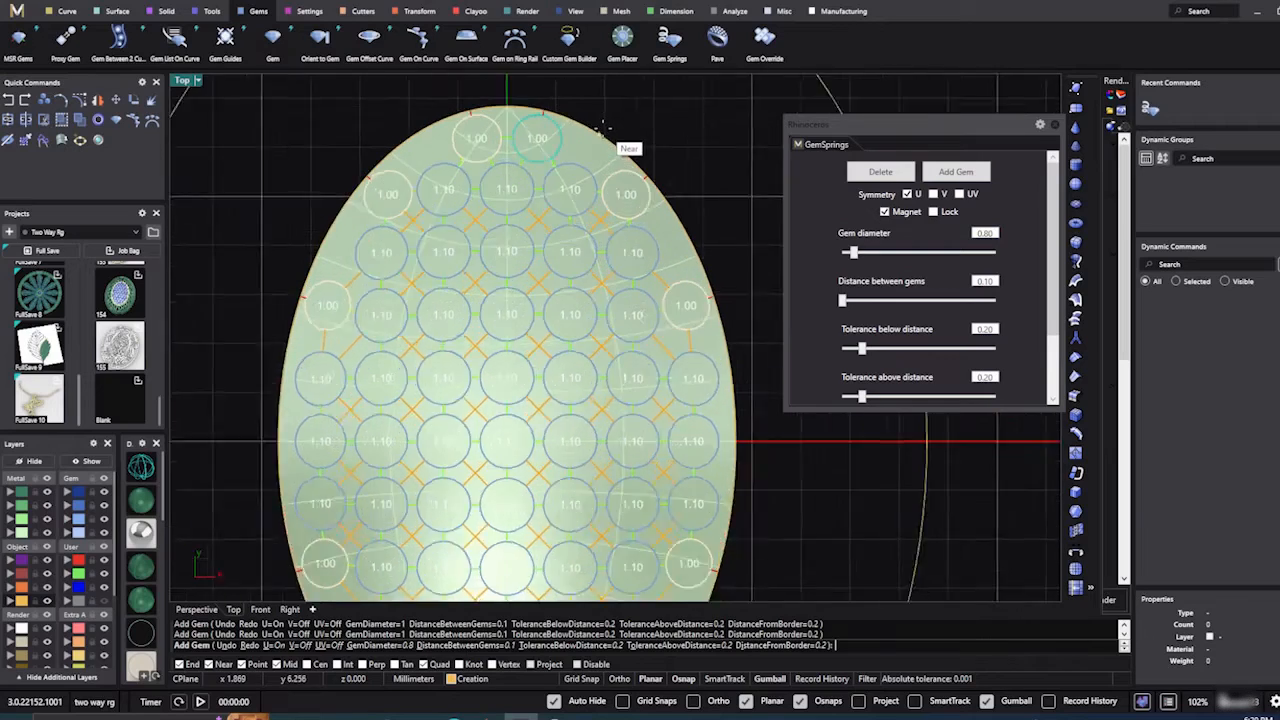
{"action": "scroll", "coordinate": [596, 133], "scroll_direction": "up", "scroll_amount": 2}
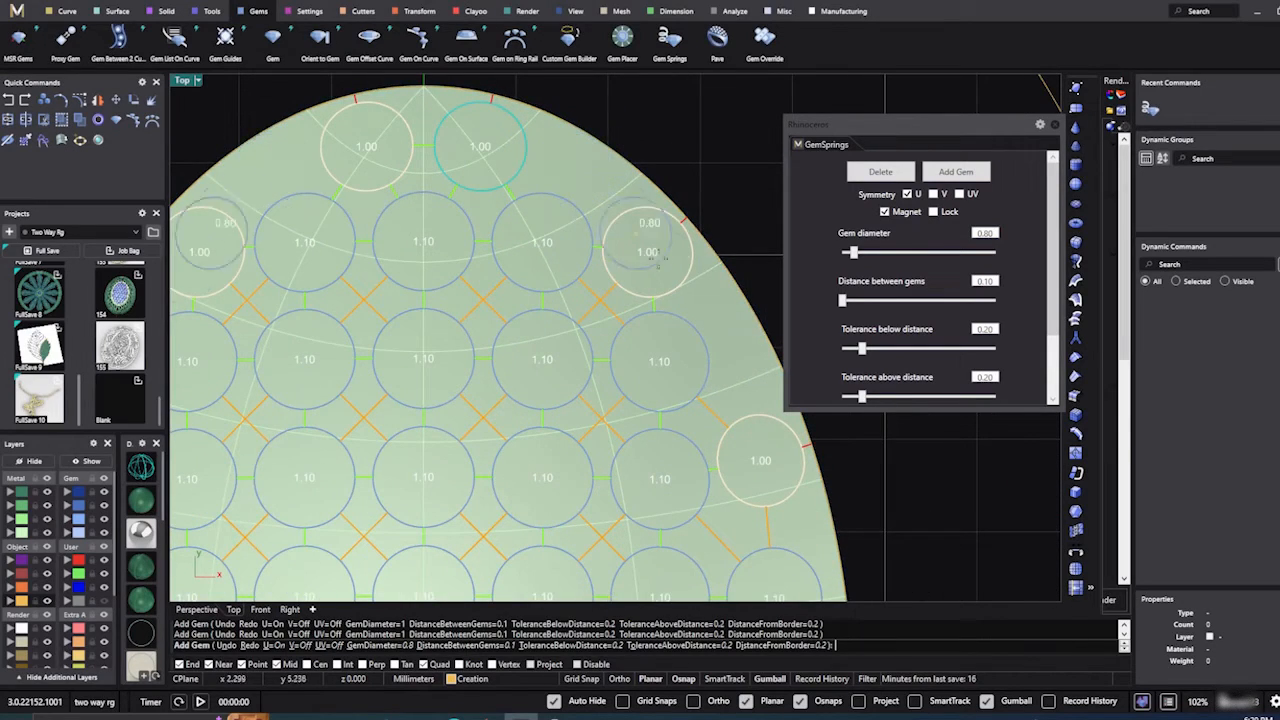
{"action": "scroll", "coordinate": [734, 357], "scroll_direction": "down", "scroll_amount": 4}
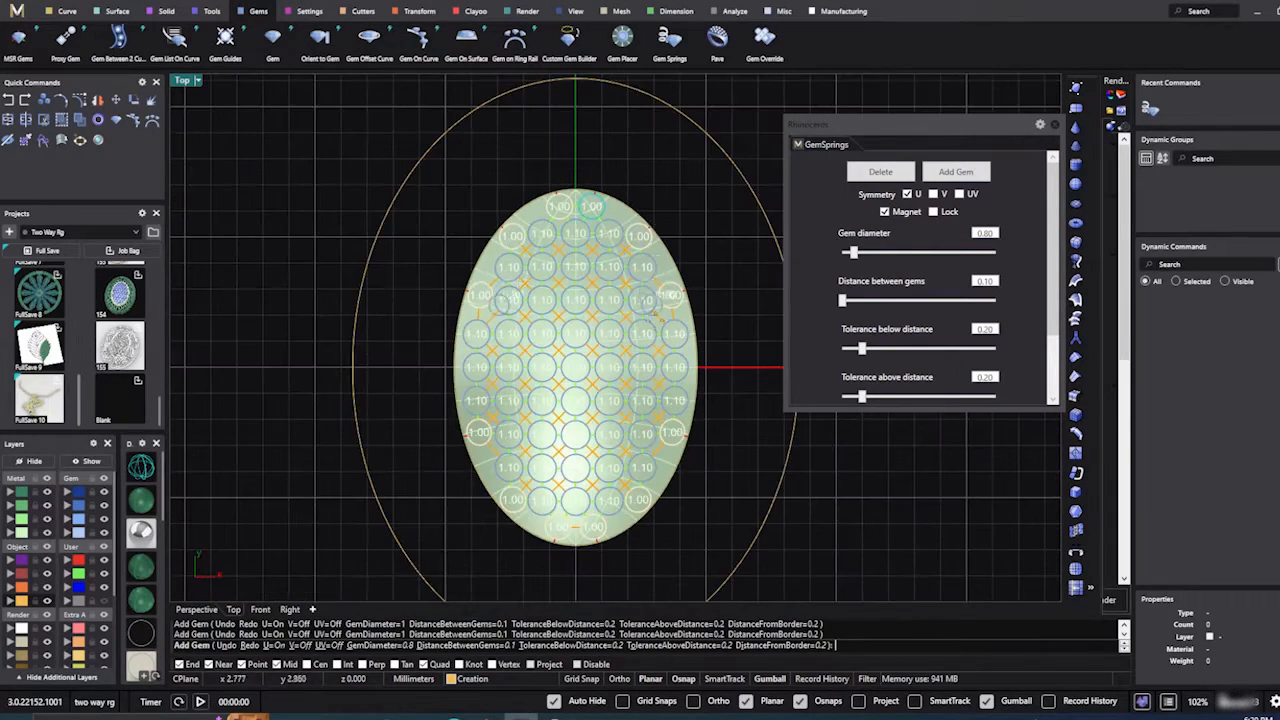
{"action": "scroll", "coordinate": [672, 458], "scroll_direction": "up", "scroll_amount": 3}
{"action": "scroll", "coordinate": [664, 426], "scroll_direction": "up", "scroll_amount": 2}
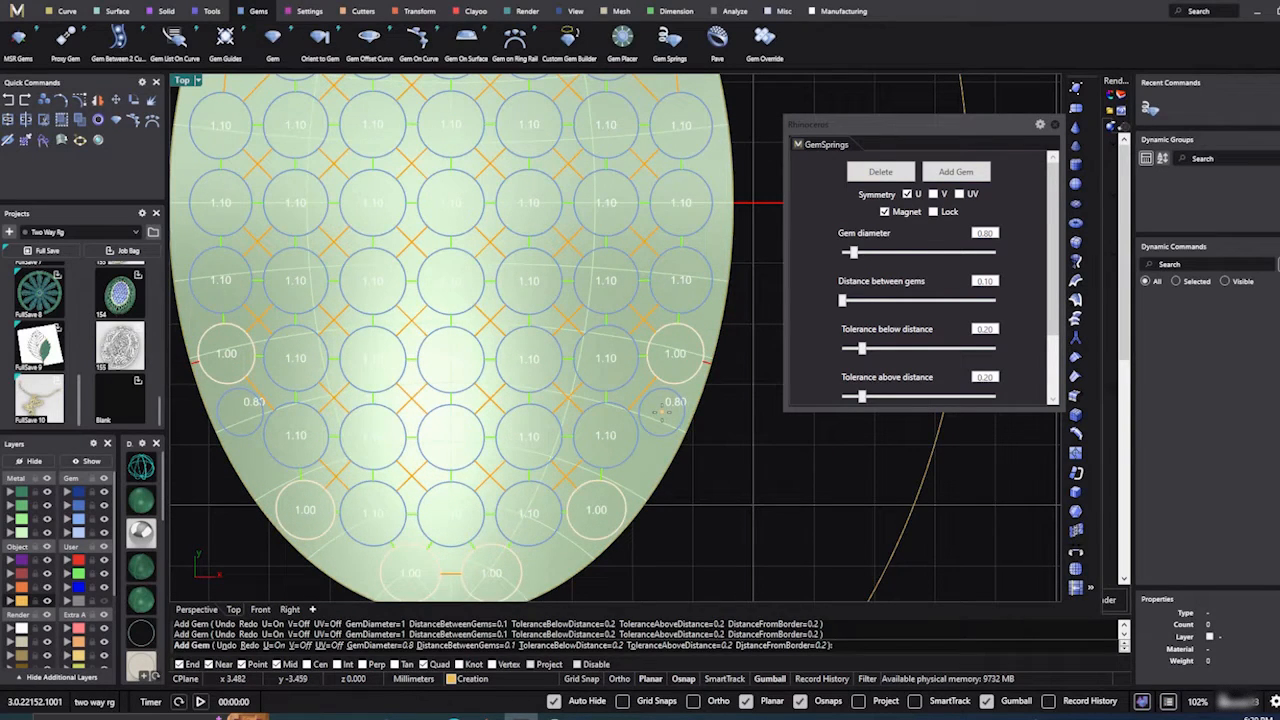
{"action": "scroll", "coordinate": [658, 410], "scroll_direction": "down", "scroll_amount": 4}
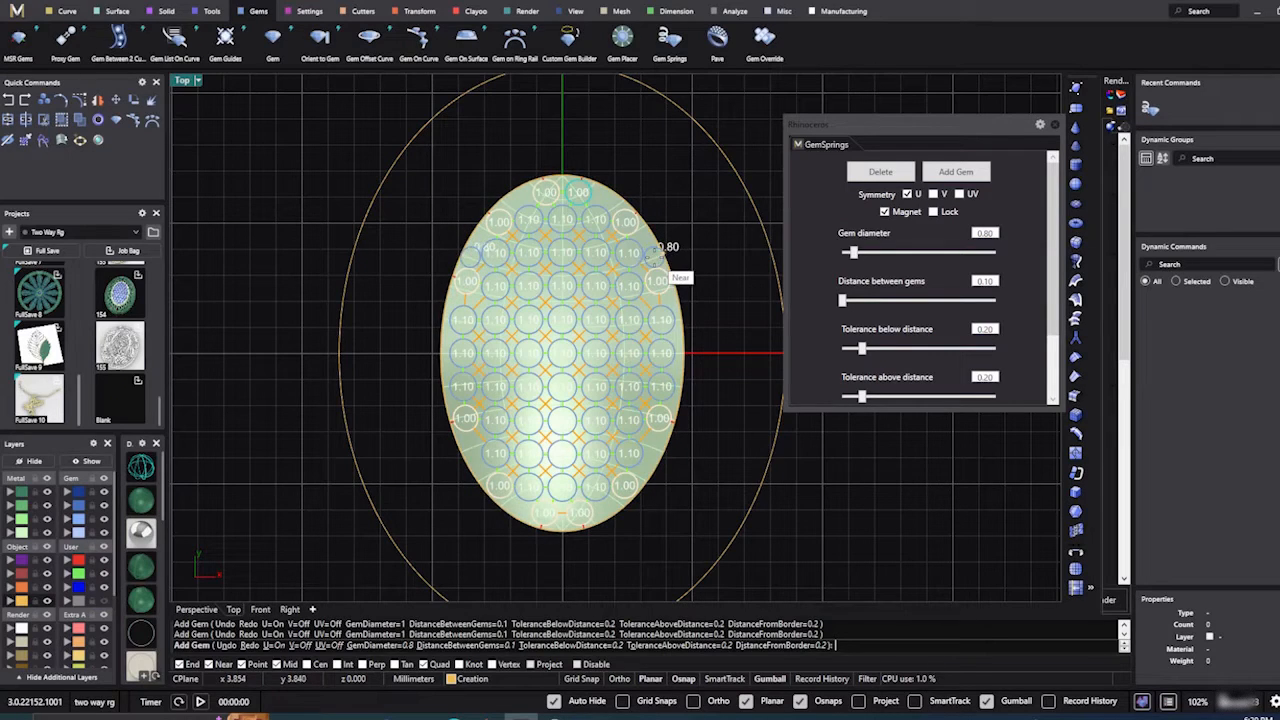
{"action": "scroll", "coordinate": [640, 258], "scroll_direction": "down", "scroll_amount": 1}
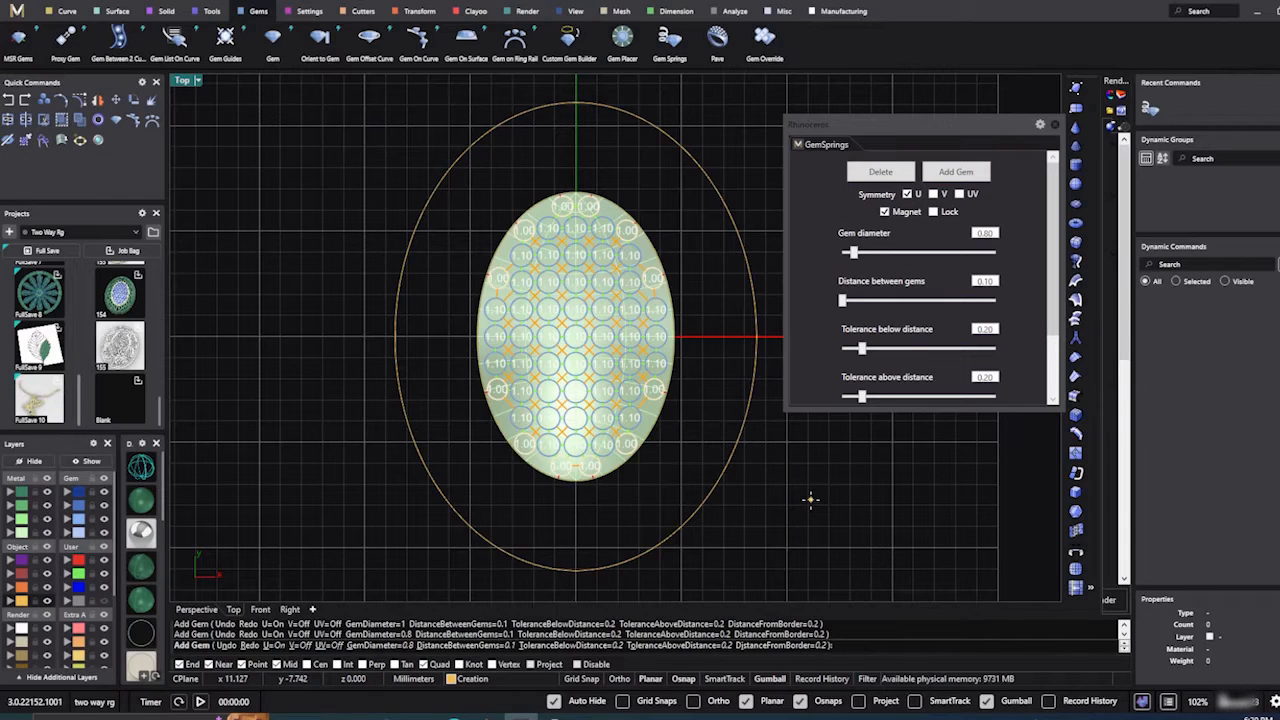
Step: Stop adding gems and finish Gem Springs to apply the gem layout on the dome
{"action": "right_click", "coordinate": [810, 500]}
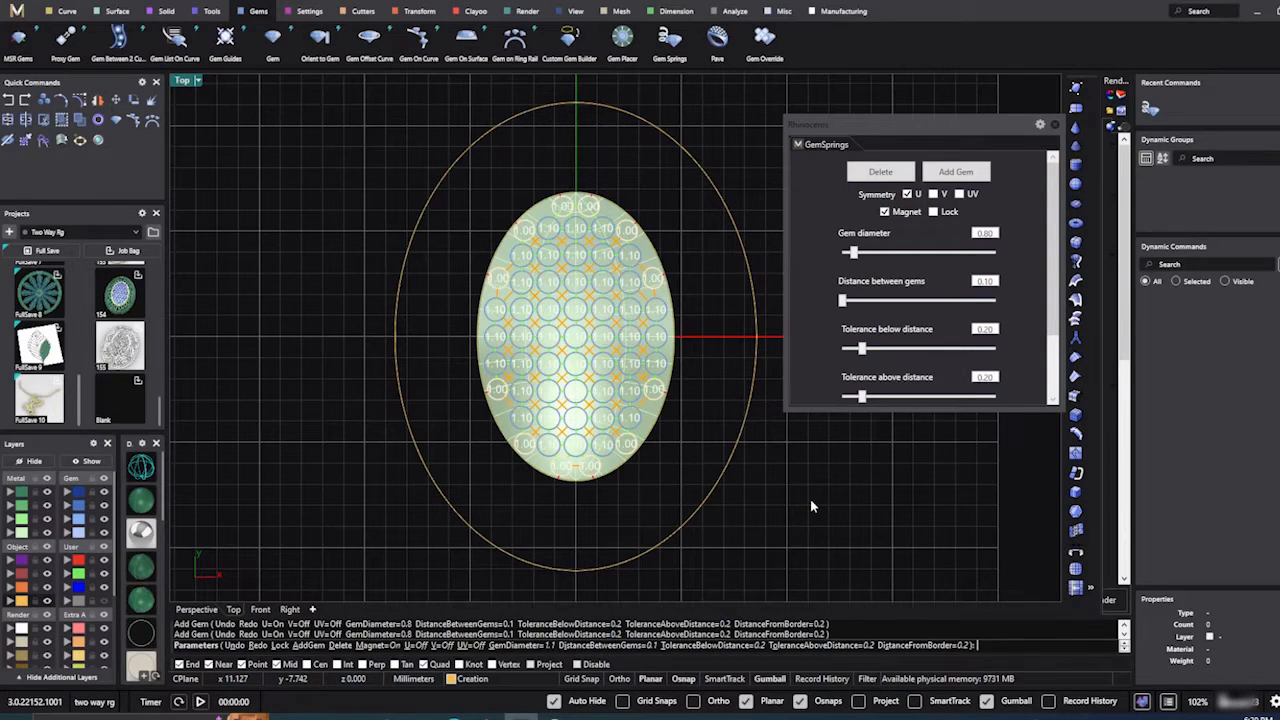
{"action": "key", "text": "Return"}
{"action": "right_click_drag", "start_coordinate": [648, 338], "coordinate": [627, 356]}
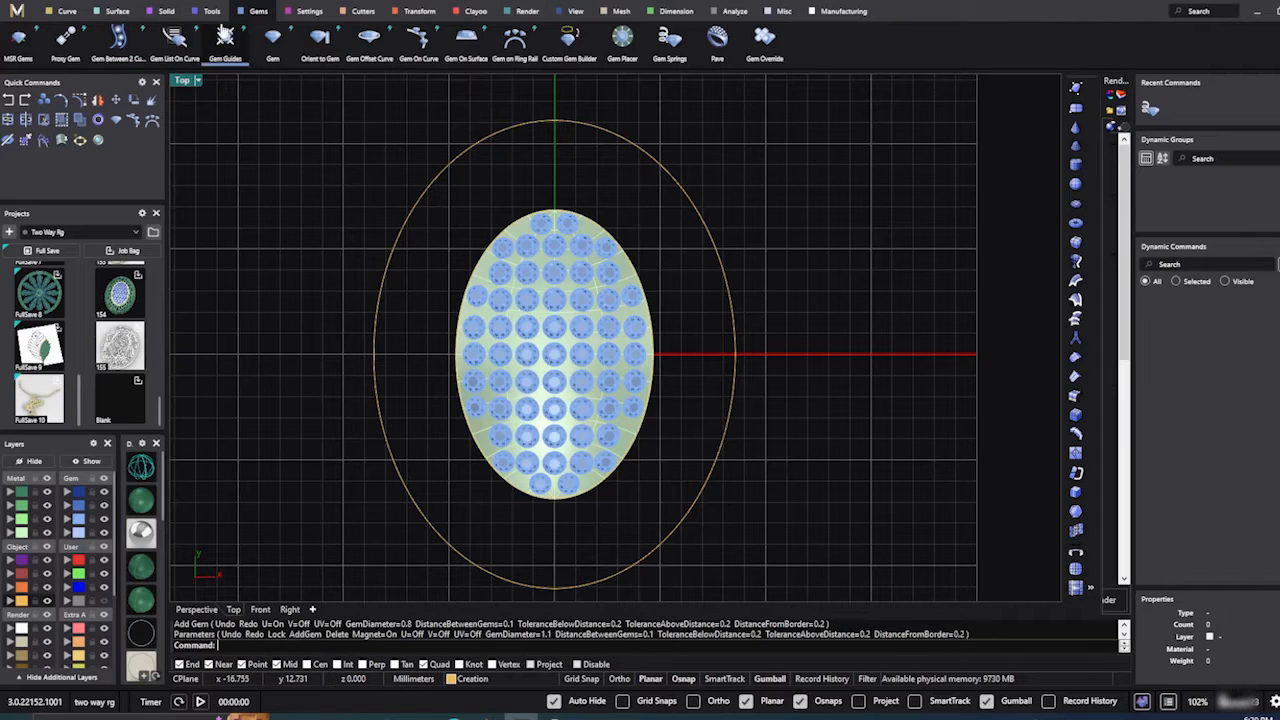
Step: Start Pave Prongs on all the gems with the dome as their surface
{"action": "left_click", "coordinate": [309, 13]}
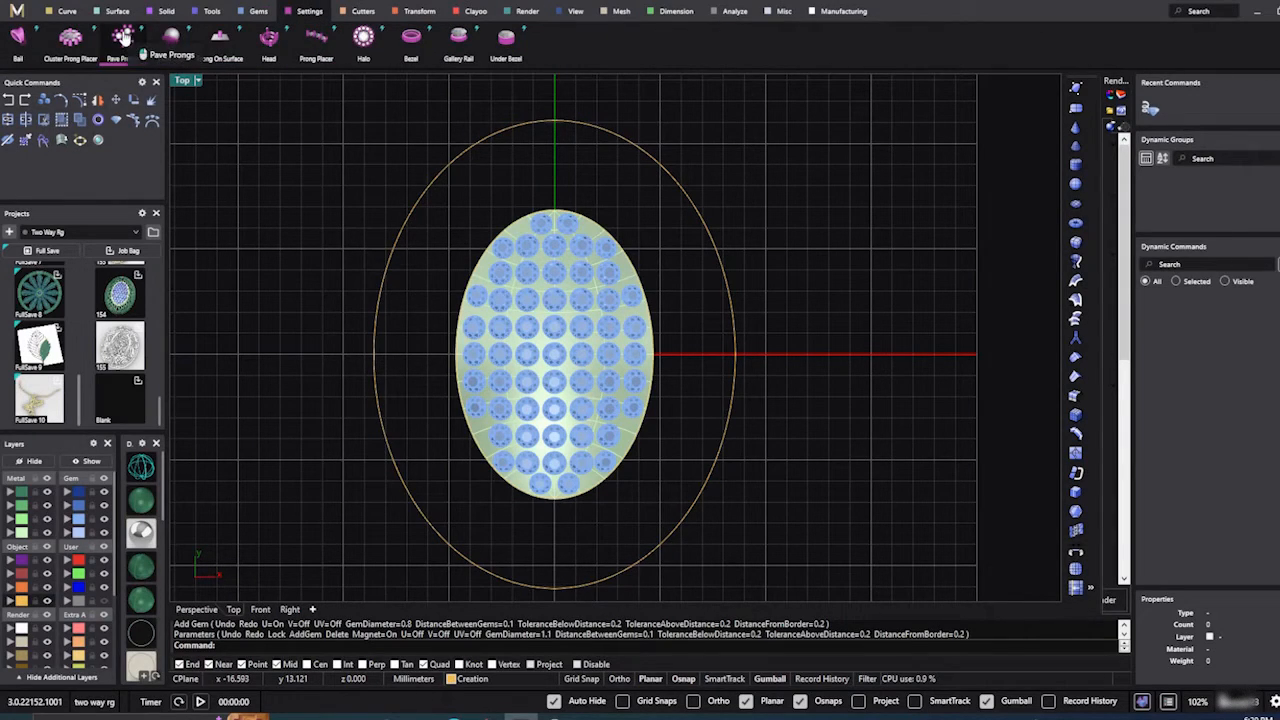
{"action": "left_click", "coordinate": [124, 38]}
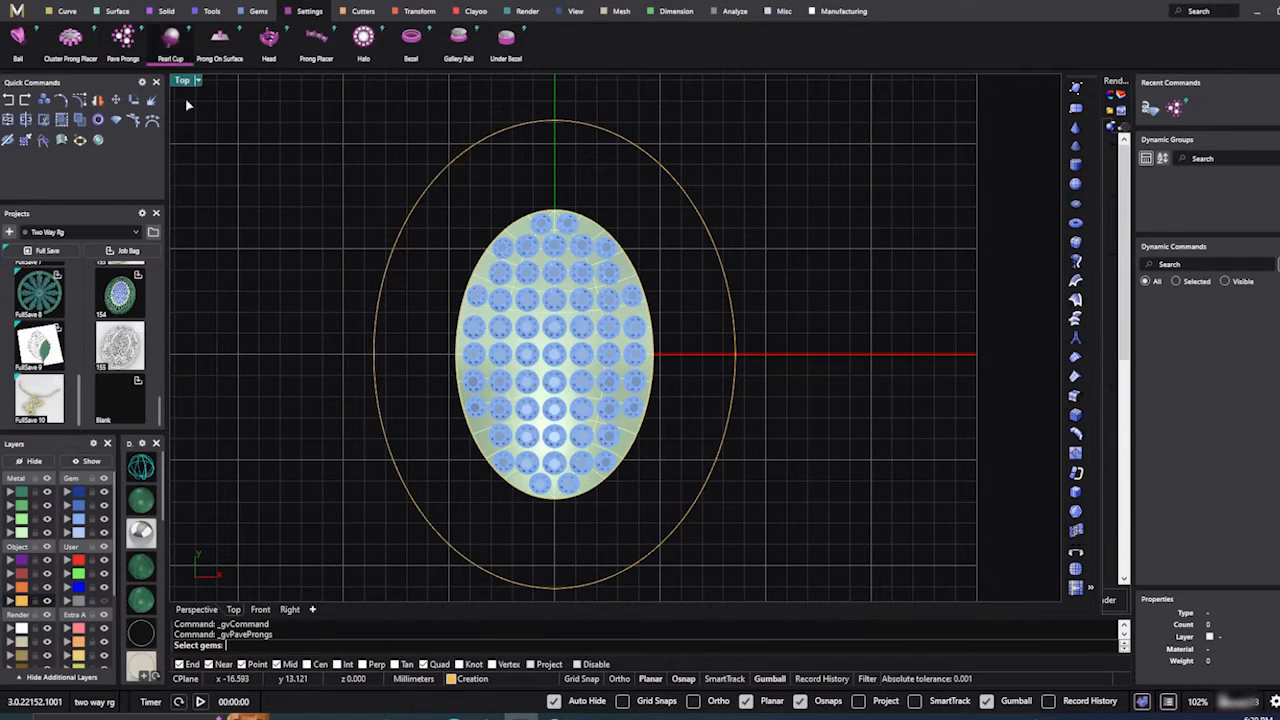
{"action": "scroll", "coordinate": [548, 257], "scroll_direction": "up", "scroll_amount": 3}
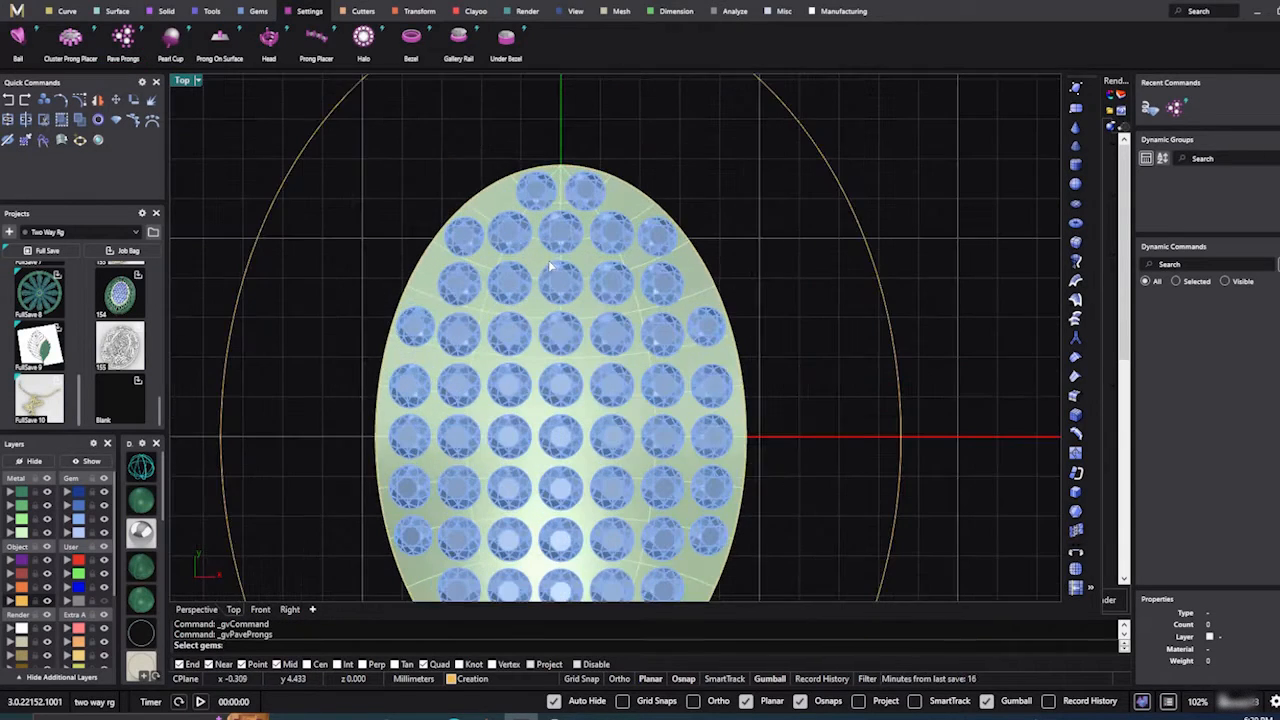
{"action": "key", "text": "ctrl+a"}
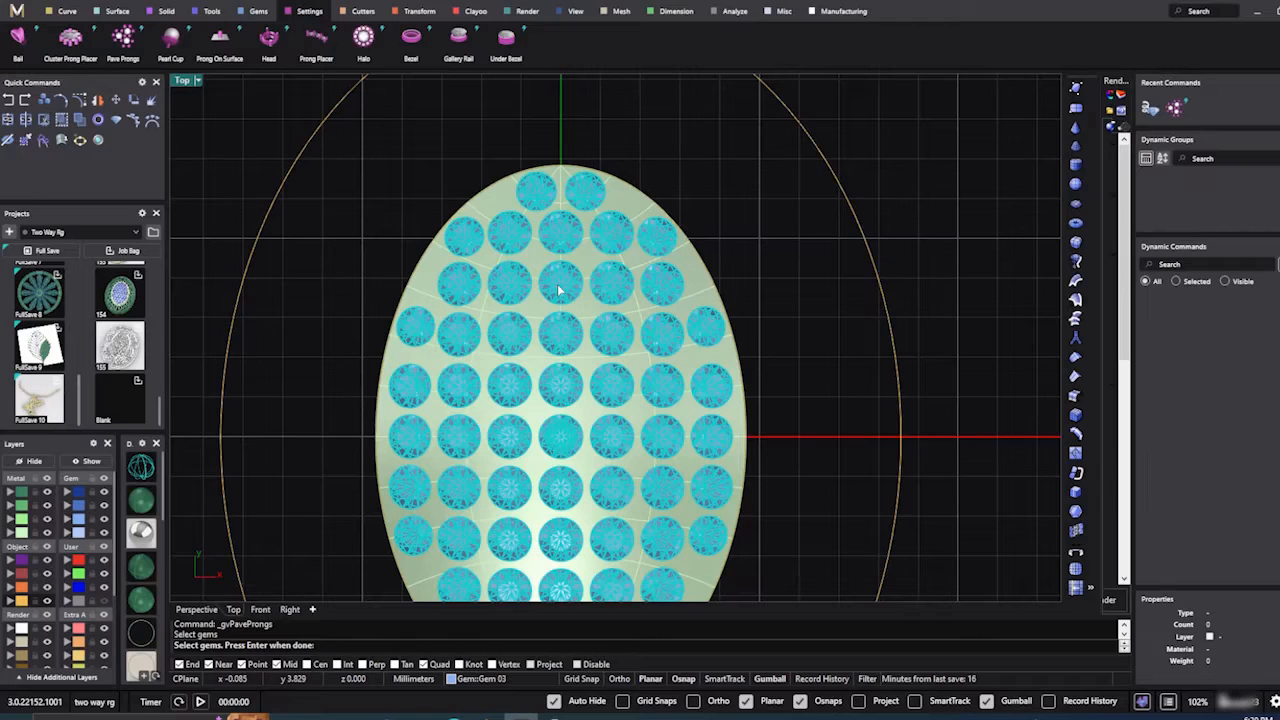
{"action": "key", "text": "Return"}
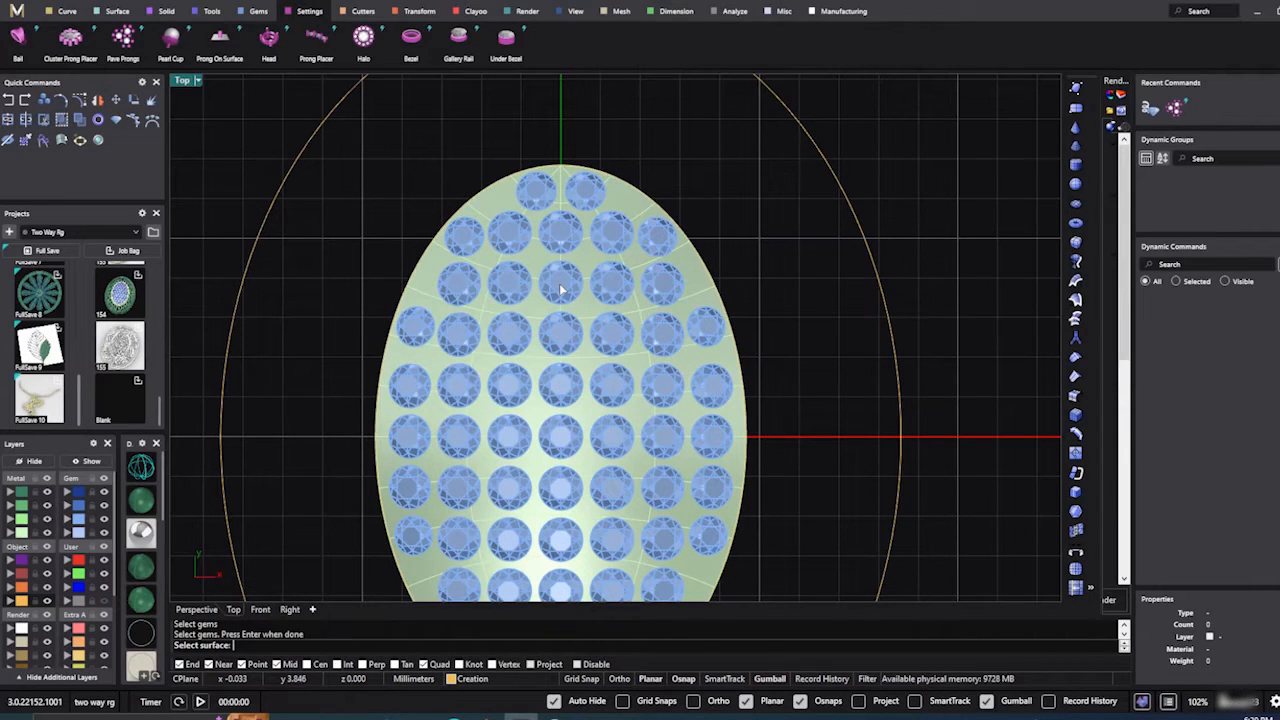
{"action": "left_click", "coordinate": [628, 255]}
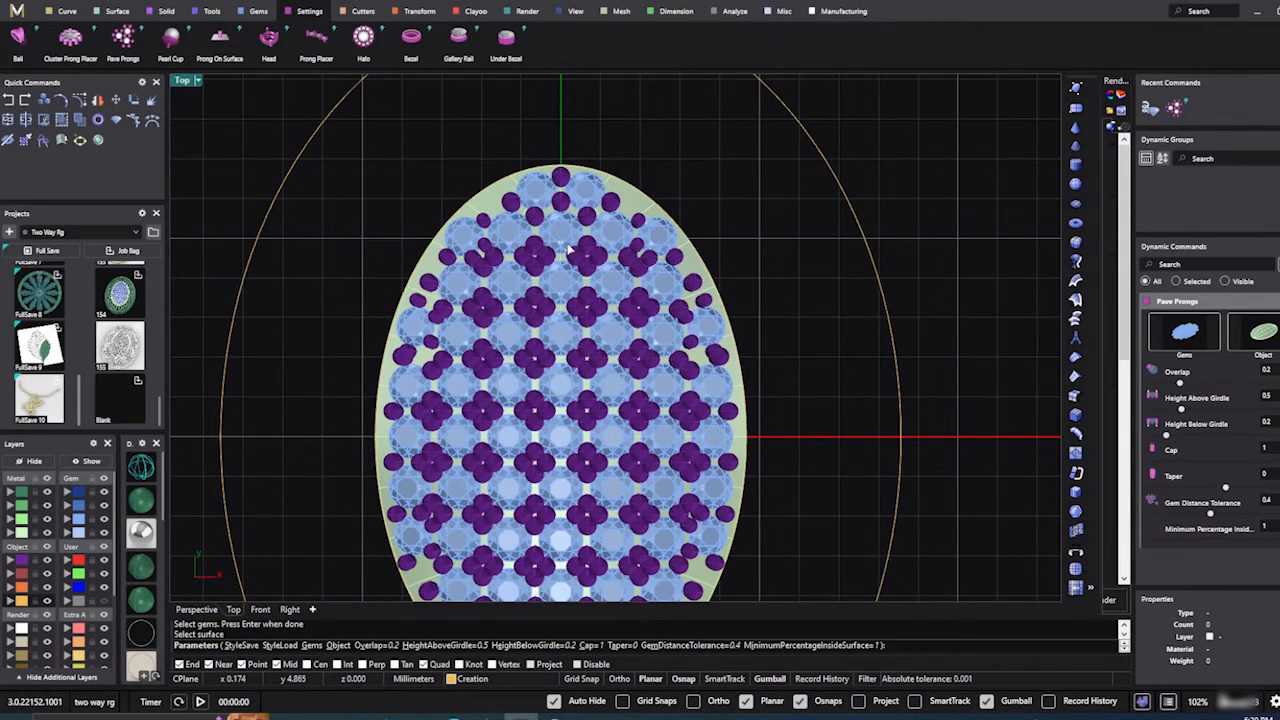
Step: Try overlaps of 0.3 and 0.1 for the pave prongs and restore the overlap to 0.2
{"action": "scroll", "coordinate": [557, 172], "scroll_direction": "down", "scroll_amount": 2}
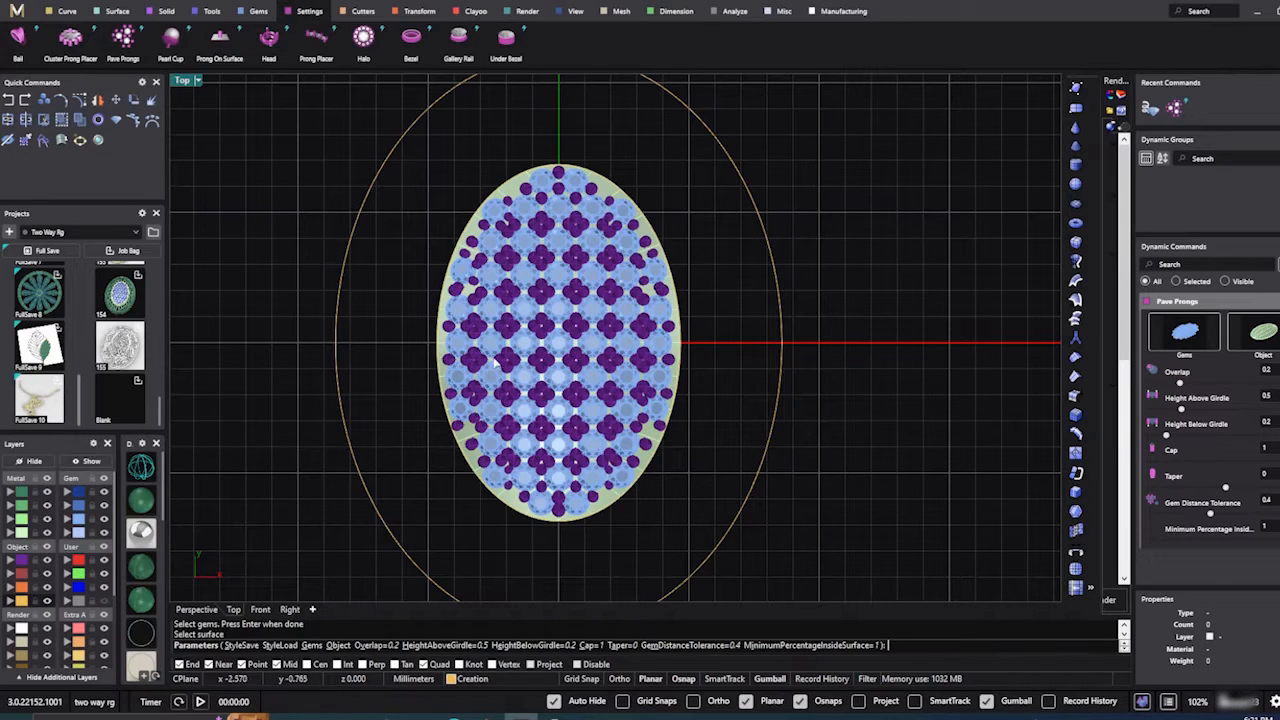
{"action": "scroll", "coordinate": [575, 295], "scroll_direction": "up", "scroll_amount": 6}
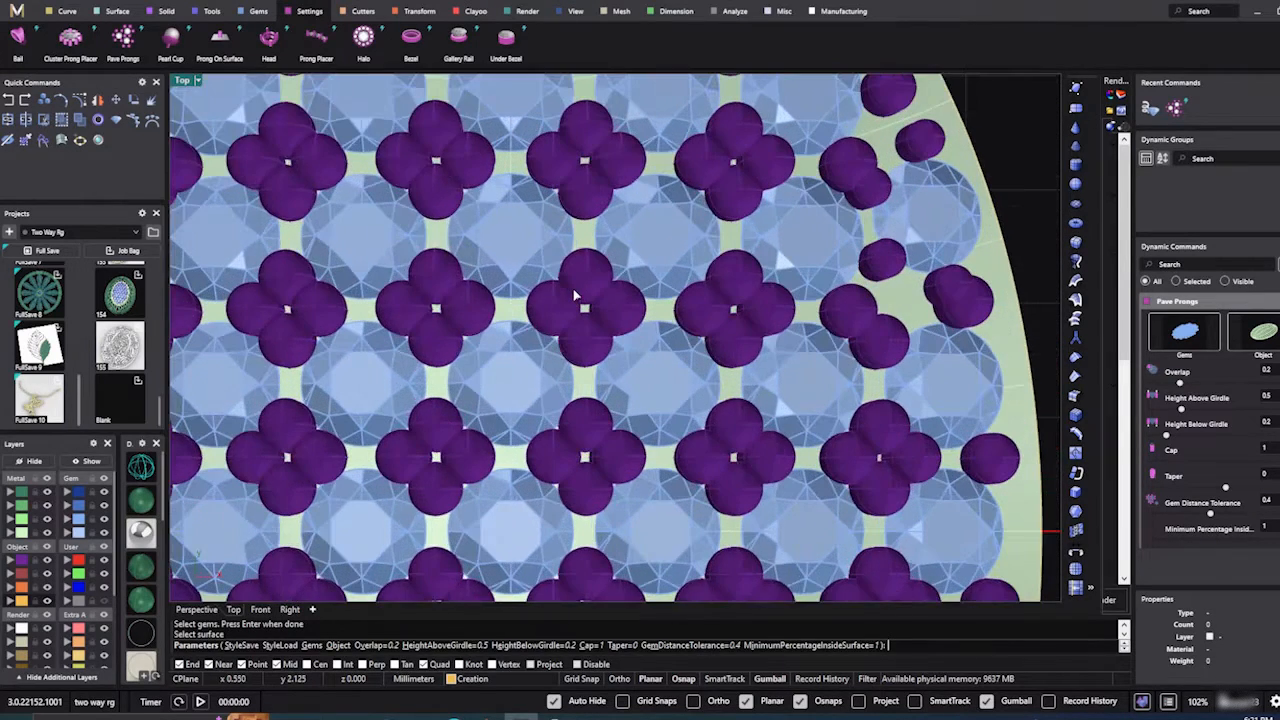
{"action": "scroll", "coordinate": [548, 311], "scroll_direction": "down", "scroll_amount": 3}
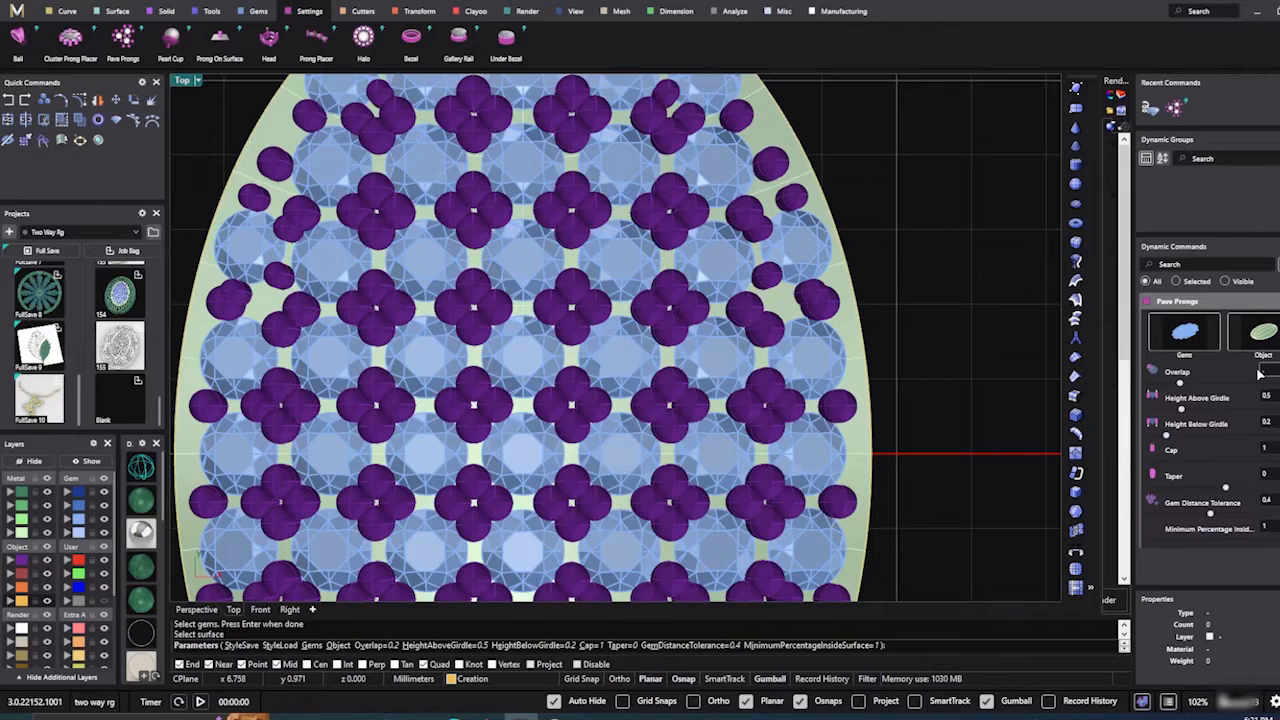
{"action": "key", "text": "Return"}
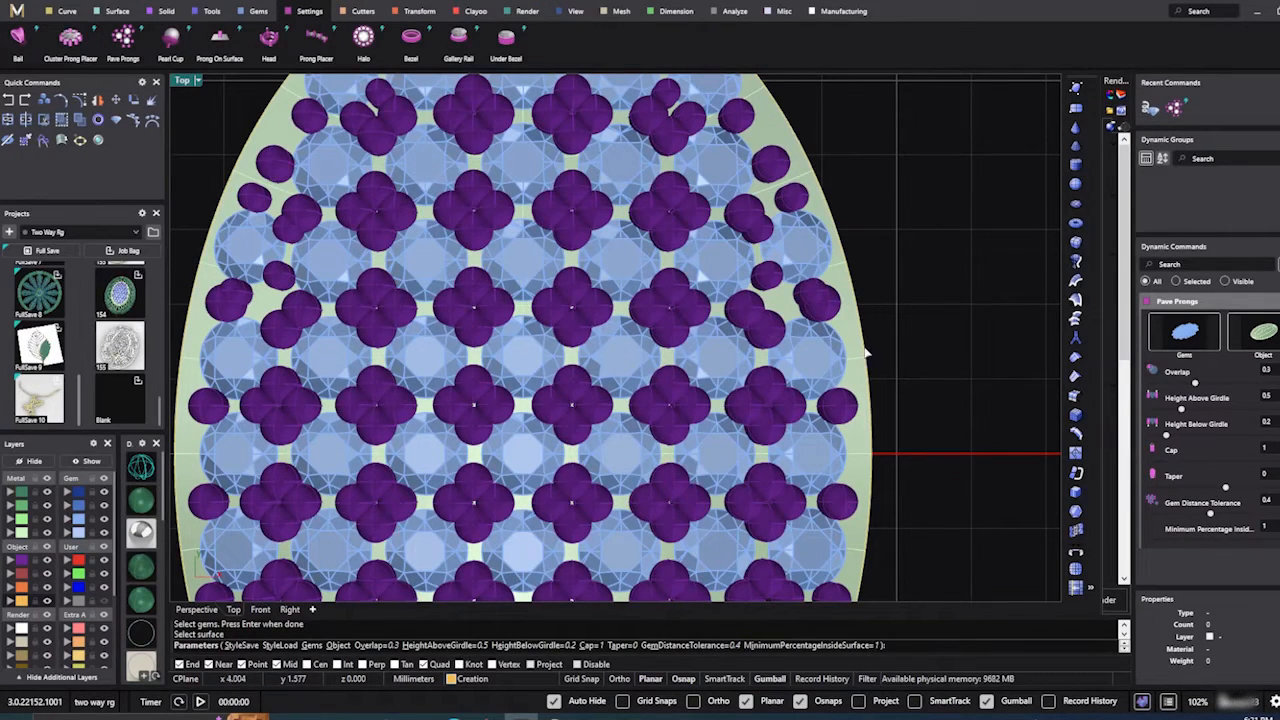
{"action": "left_click_drag", "start_coordinate": [1278, 373], "coordinate": [1261, 371]}
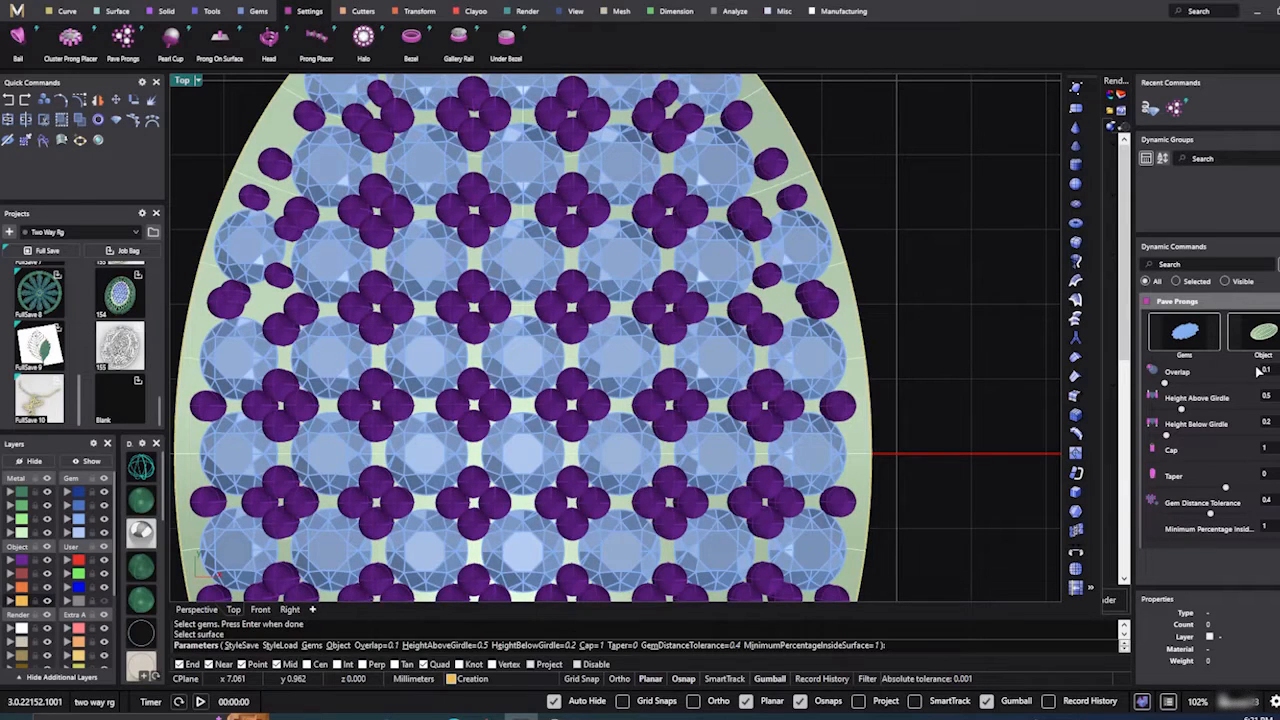
{"action": "scroll", "coordinate": [670, 296], "scroll_direction": "up", "scroll_amount": 5}
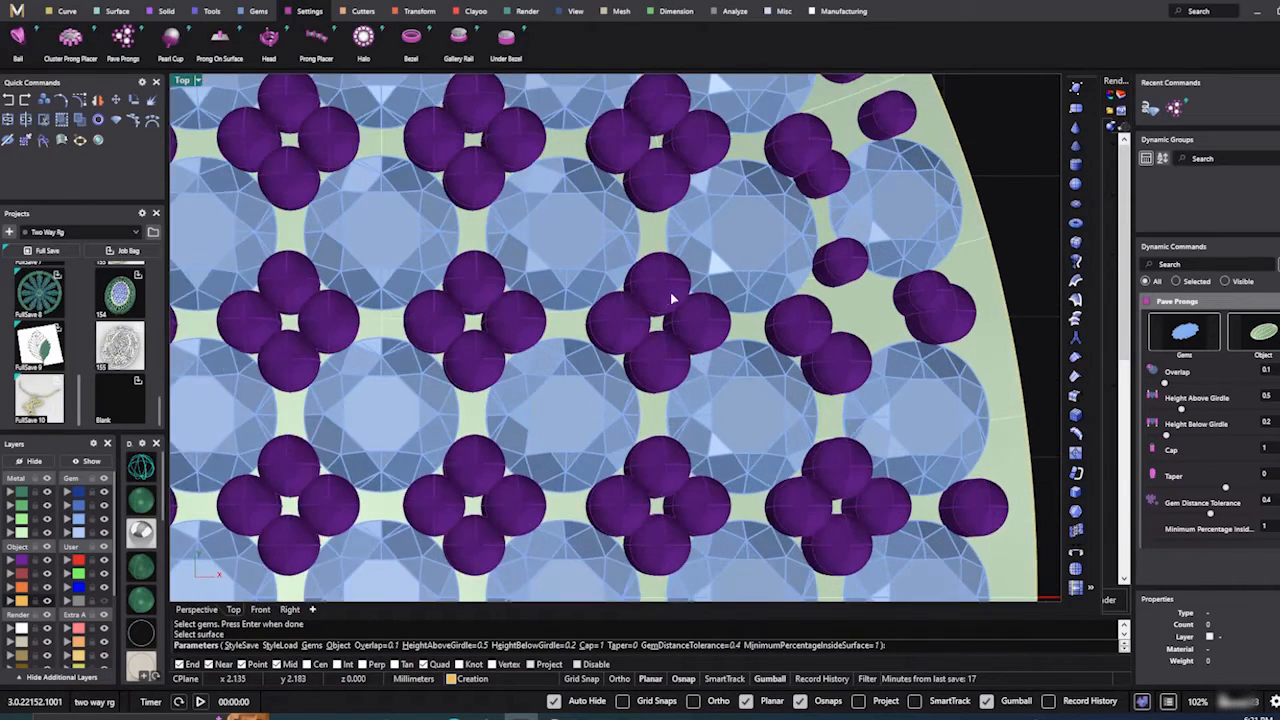
{"action": "scroll", "coordinate": [665, 298], "scroll_direction": "down", "scroll_amount": 6}
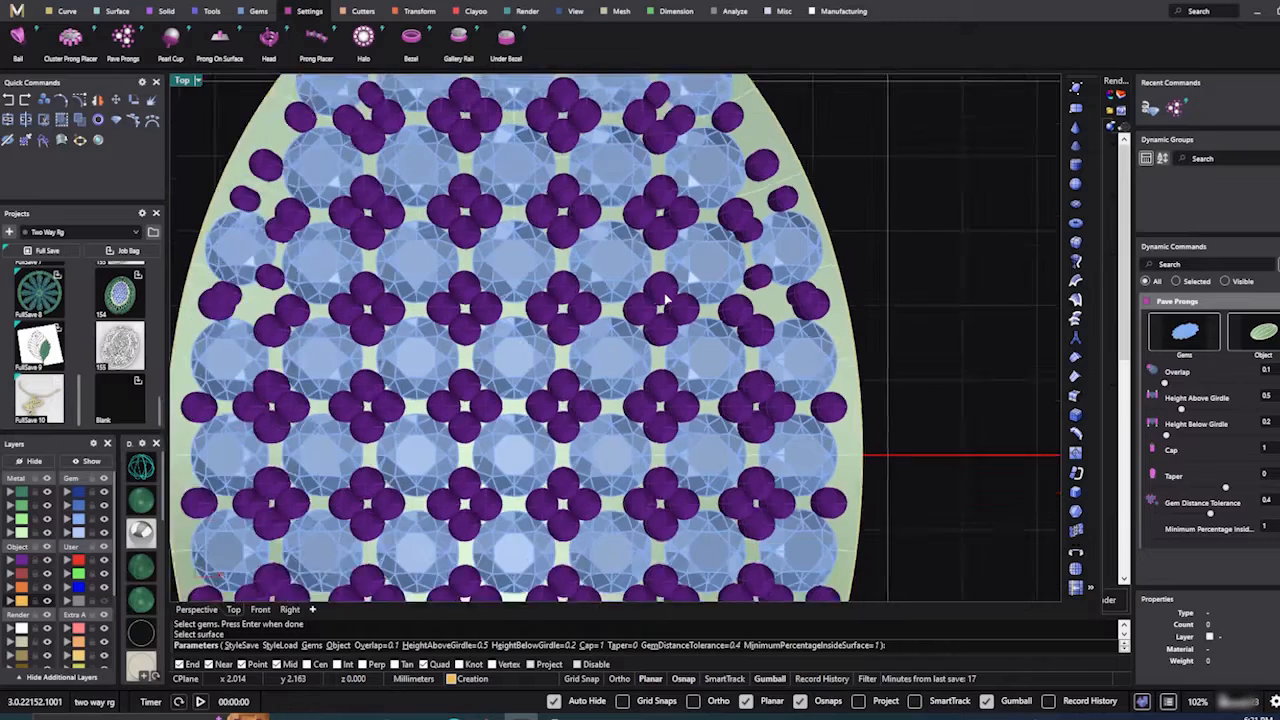
{"action": "scroll", "coordinate": [745, 291], "scroll_direction": "up", "scroll_amount": 2}
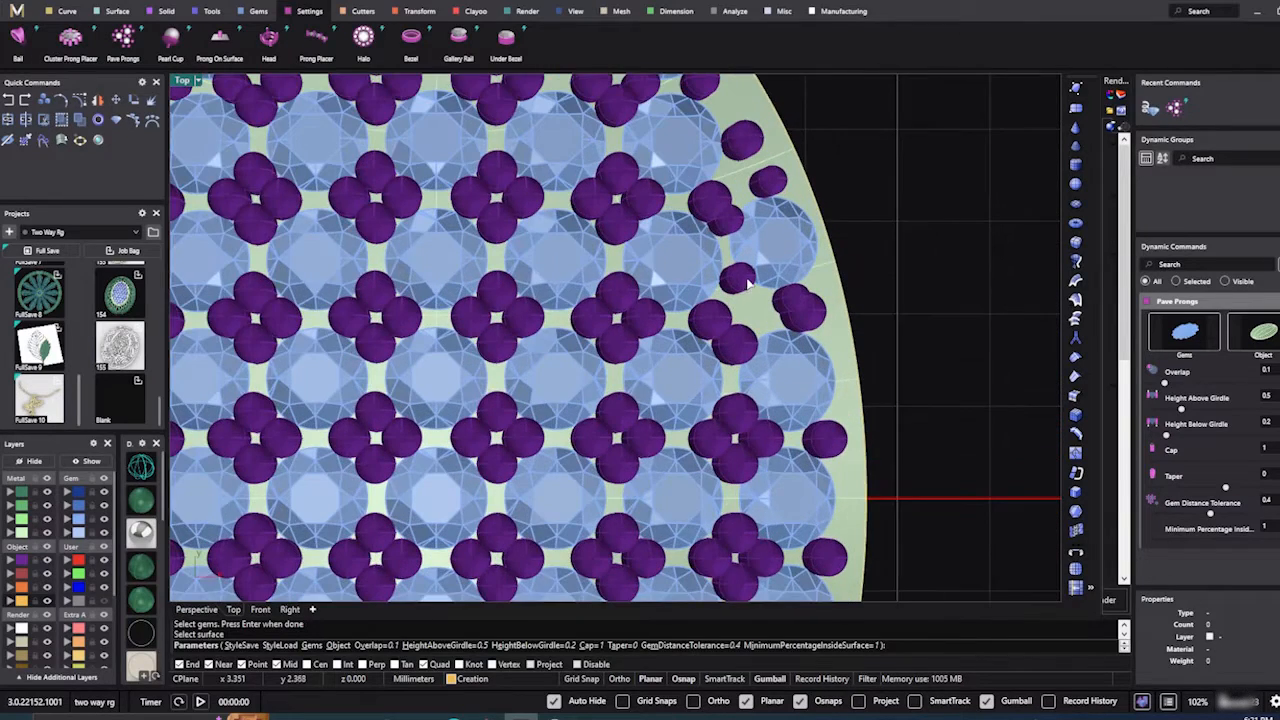
{"action": "scroll", "coordinate": [748, 285], "scroll_direction": "up", "scroll_amount": 3}
{"action": "scroll", "coordinate": [748, 285], "scroll_direction": "down", "scroll_amount": 2}
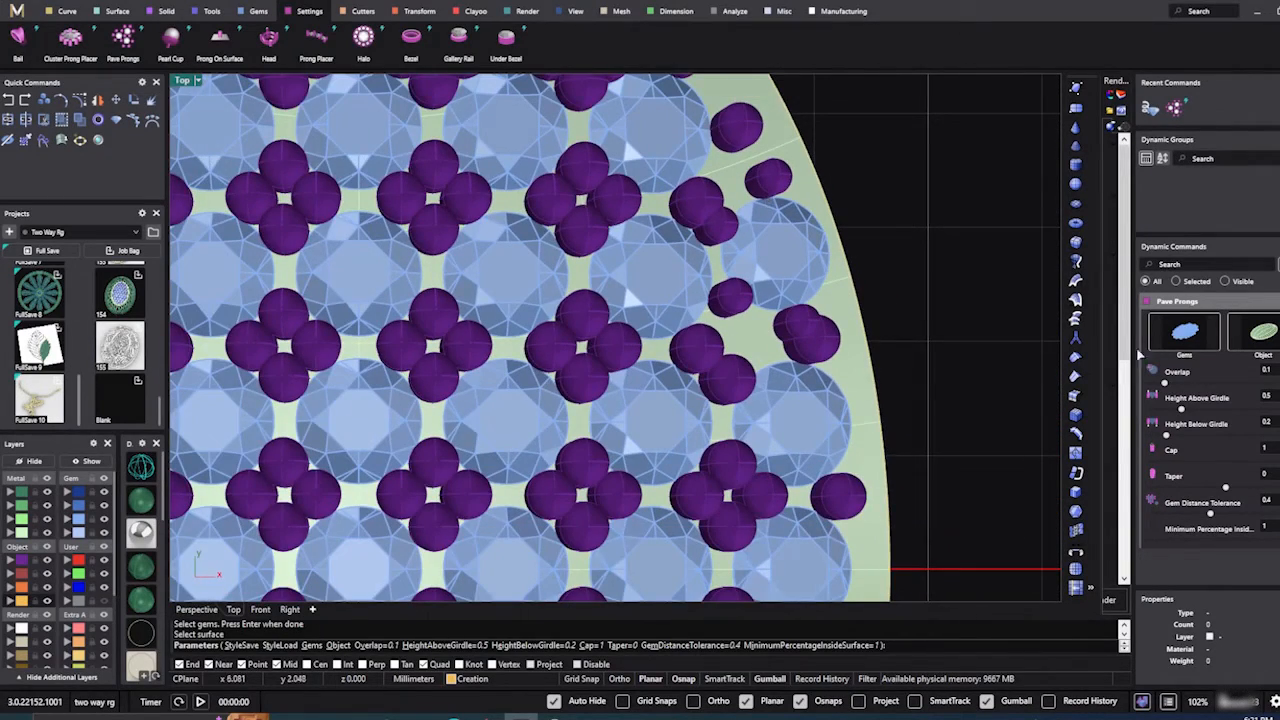
{"action": "left_click", "coordinate": [1264, 370]}
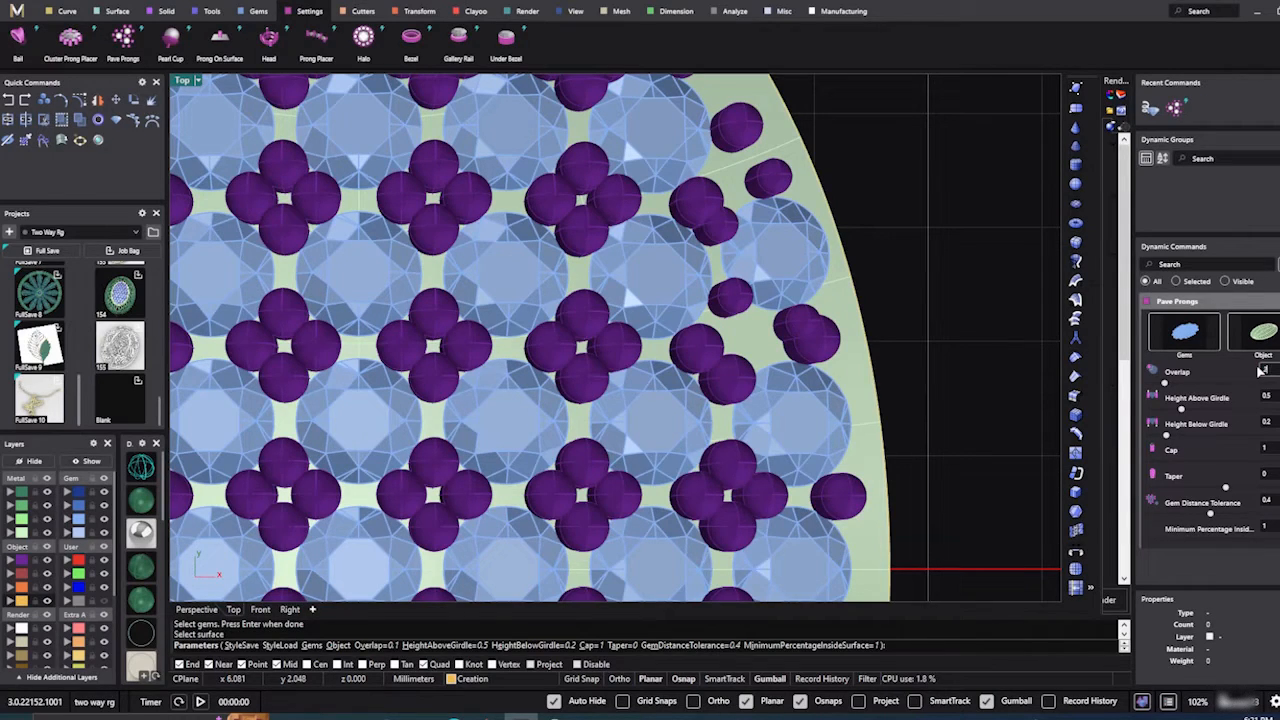
{"action": "type", "text": "0.2"}
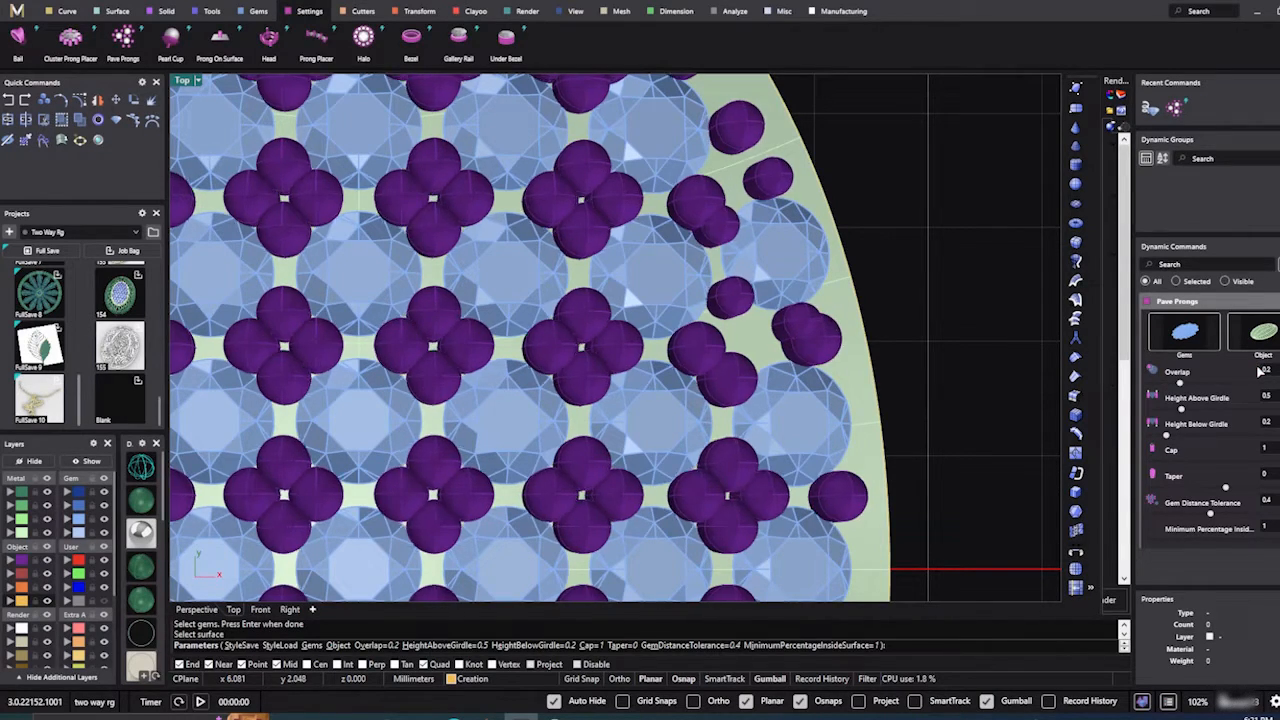
Step: Examine the previewed pave prongs from above, comparing the paired prongs near the oval's rim with the central clusters
{"action": "scroll", "coordinate": [952, 357], "scroll_direction": "down", "scroll_amount": 5}
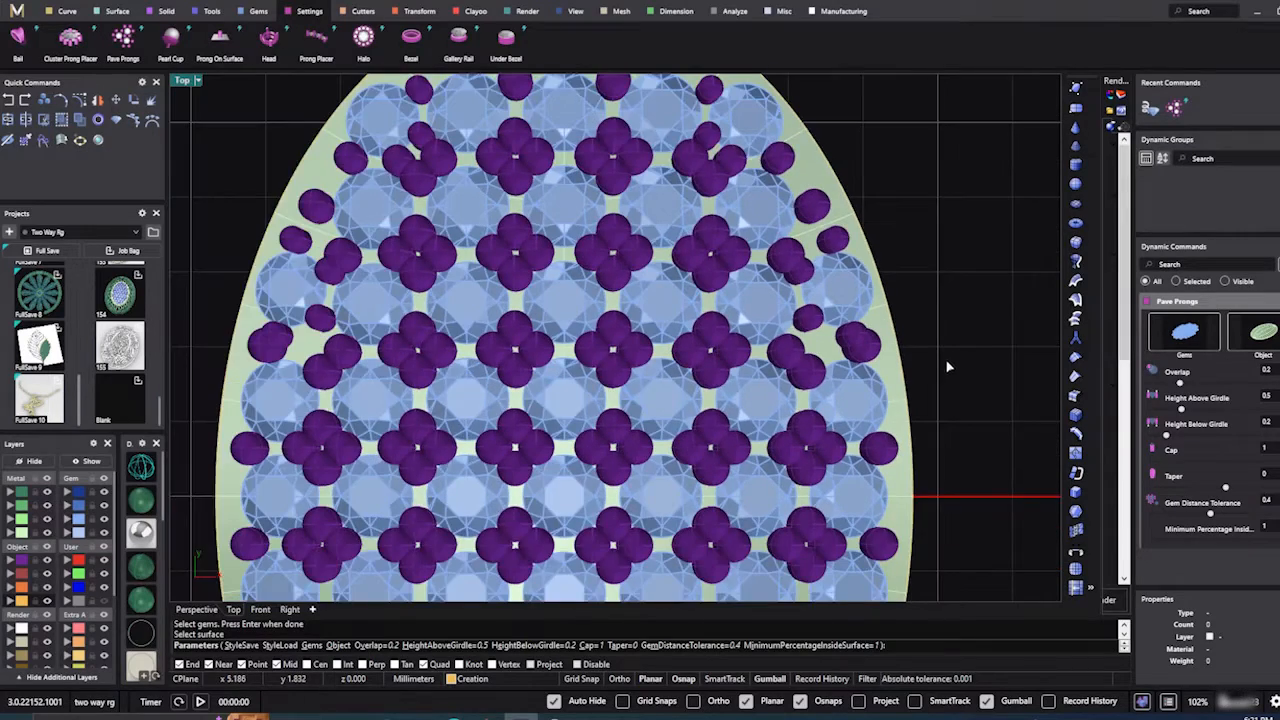
{"action": "scroll", "coordinate": [660, 308], "scroll_direction": "down", "scroll_amount": 3}
{"action": "scroll", "coordinate": [510, 304], "scroll_direction": "up", "scroll_amount": 5}
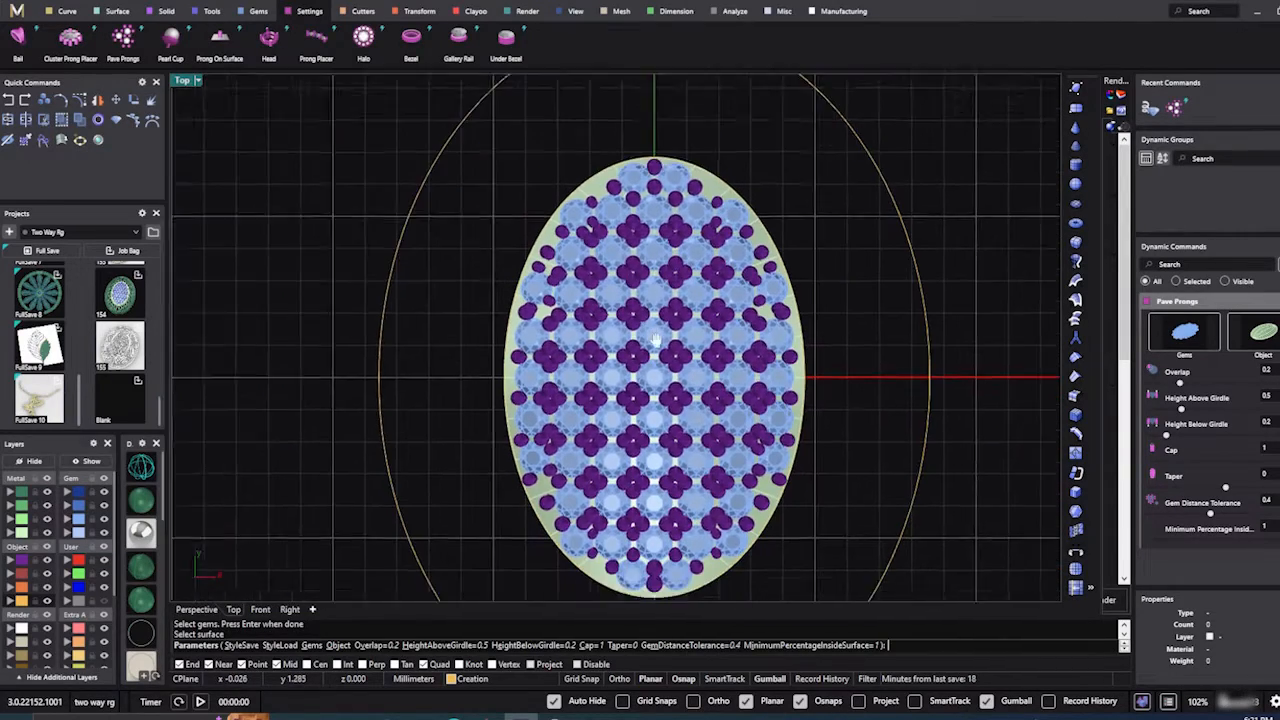
{"action": "scroll", "coordinate": [512, 302], "scroll_direction": "up", "scroll_amount": 4}
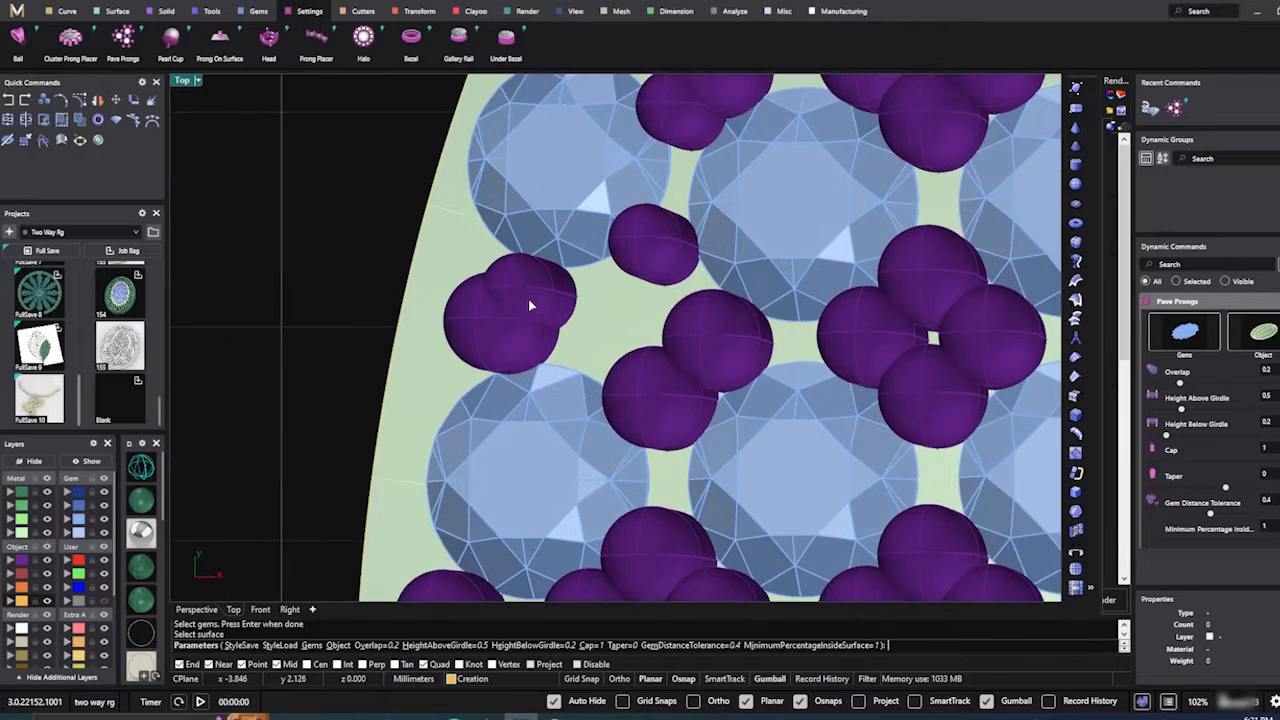
{"action": "scroll", "coordinate": [396, 268], "scroll_direction": "down", "scroll_amount": 6}
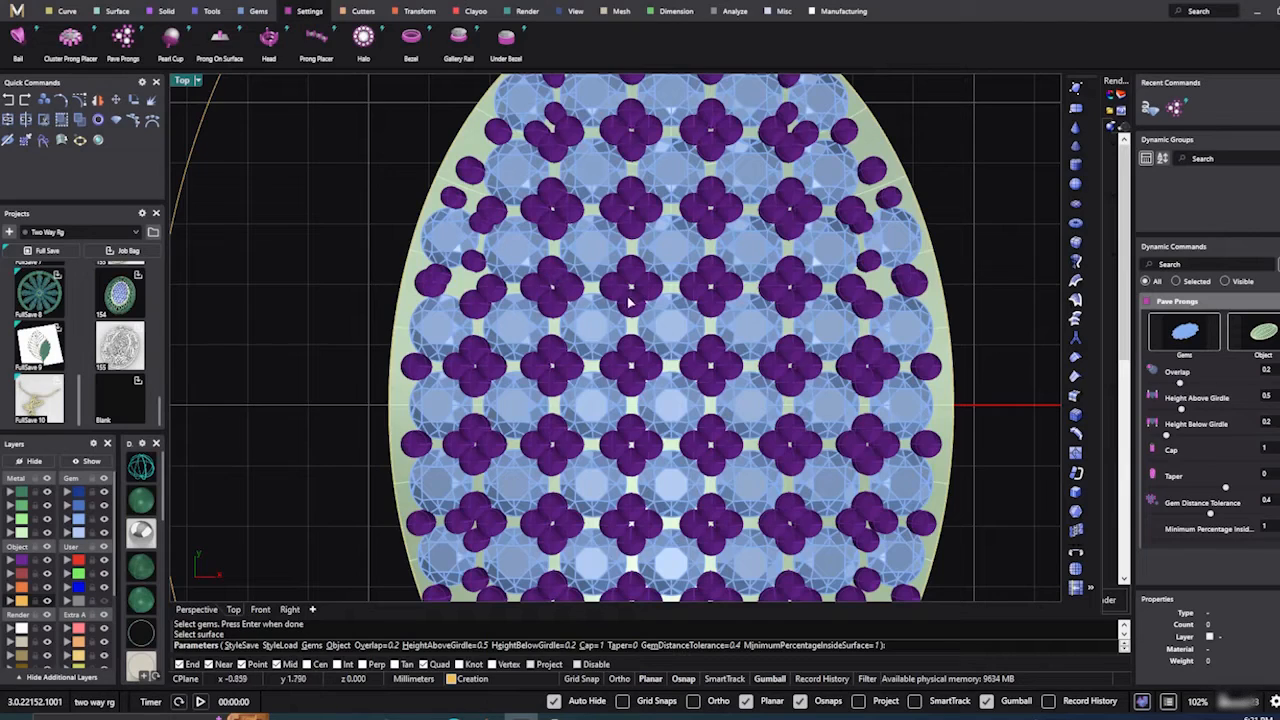
{"action": "scroll", "coordinate": [628, 304], "scroll_direction": "down", "scroll_amount": 2}
{"action": "scroll", "coordinate": [624, 297], "scroll_direction": "down", "scroll_amount": 1}
{"action": "scroll", "coordinate": [716, 476], "scroll_direction": "up", "scroll_amount": 4}
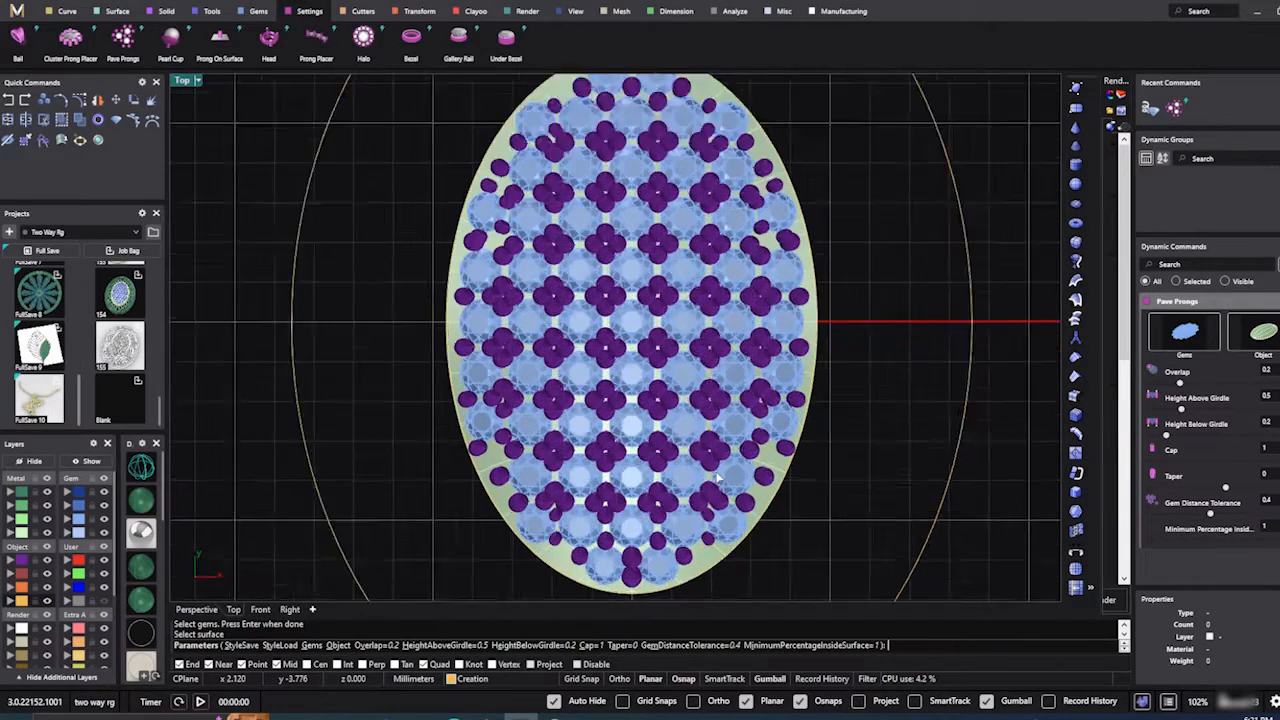
{"action": "scroll", "coordinate": [646, 468], "scroll_direction": "down", "scroll_amount": 2}
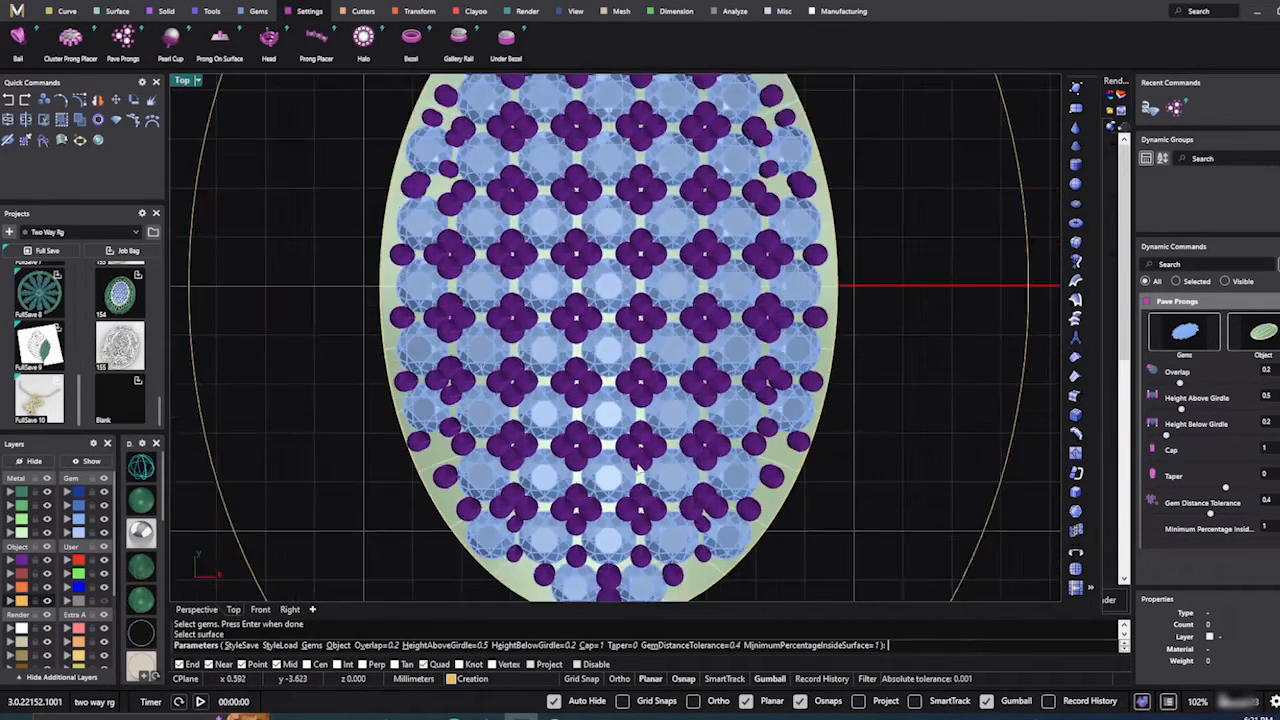
{"action": "scroll", "coordinate": [638, 462], "scroll_direction": "down", "scroll_amount": 2}
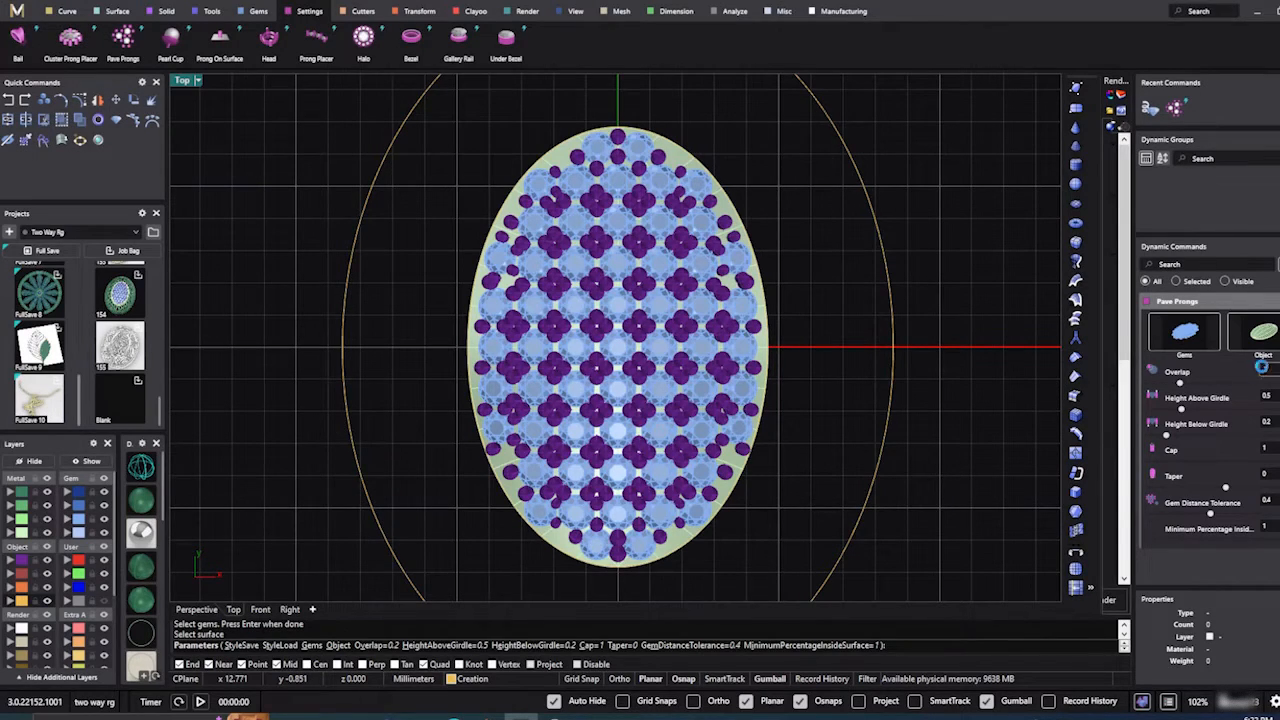
Step: Try a pave prong overlap of 0.3, check how the prongs cover the gems, and restore the overlap to 0.2
{"action": "scroll", "coordinate": [652, 283], "scroll_direction": "up", "scroll_amount": 8}
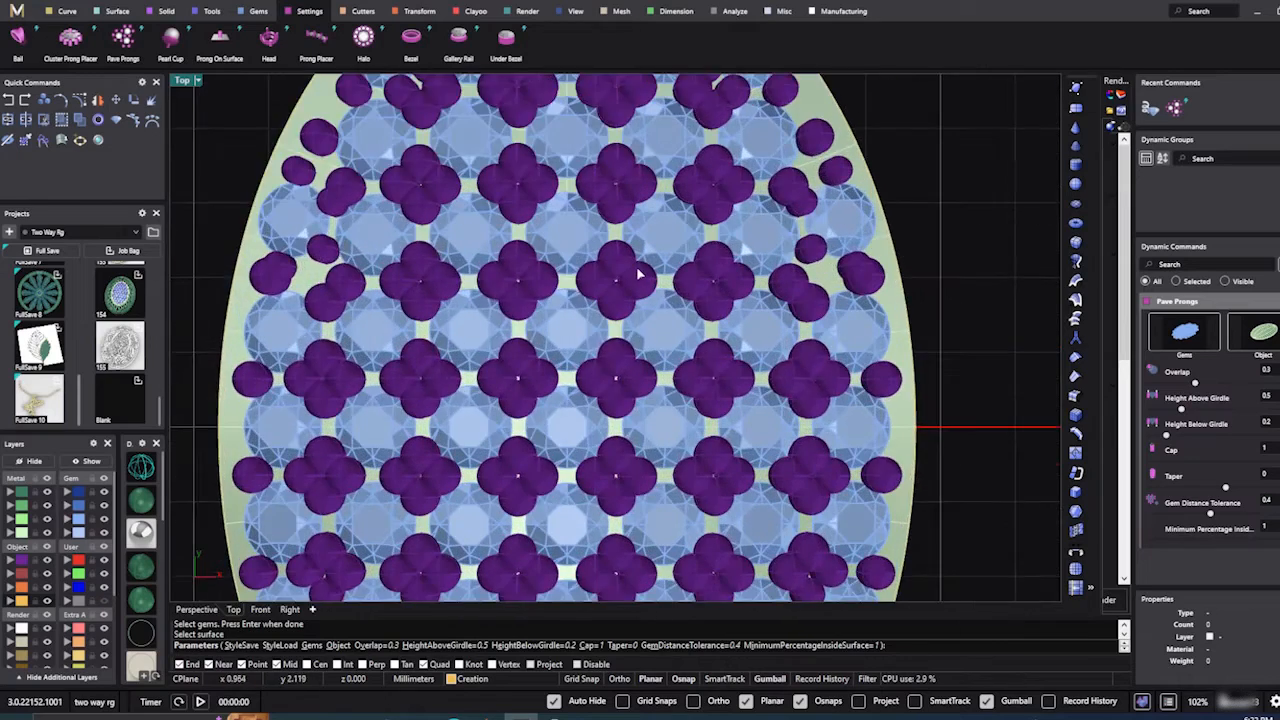
{"action": "scroll", "coordinate": [638, 272], "scroll_direction": "up", "scroll_amount": 5}
{"action": "scroll", "coordinate": [540, 265], "scroll_direction": "down", "scroll_amount": 1}
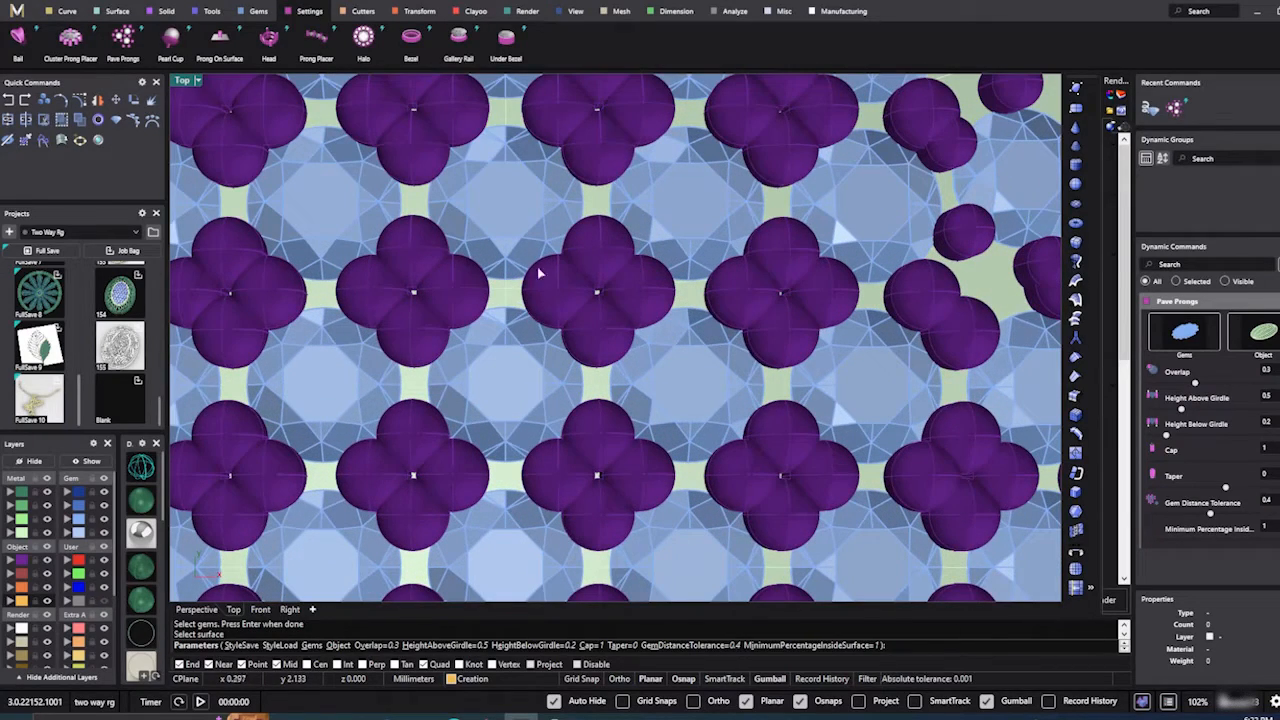
{"action": "scroll", "coordinate": [548, 253], "scroll_direction": "down", "scroll_amount": 2}
{"action": "scroll", "coordinate": [548, 253], "scroll_direction": "down", "scroll_amount": 5}
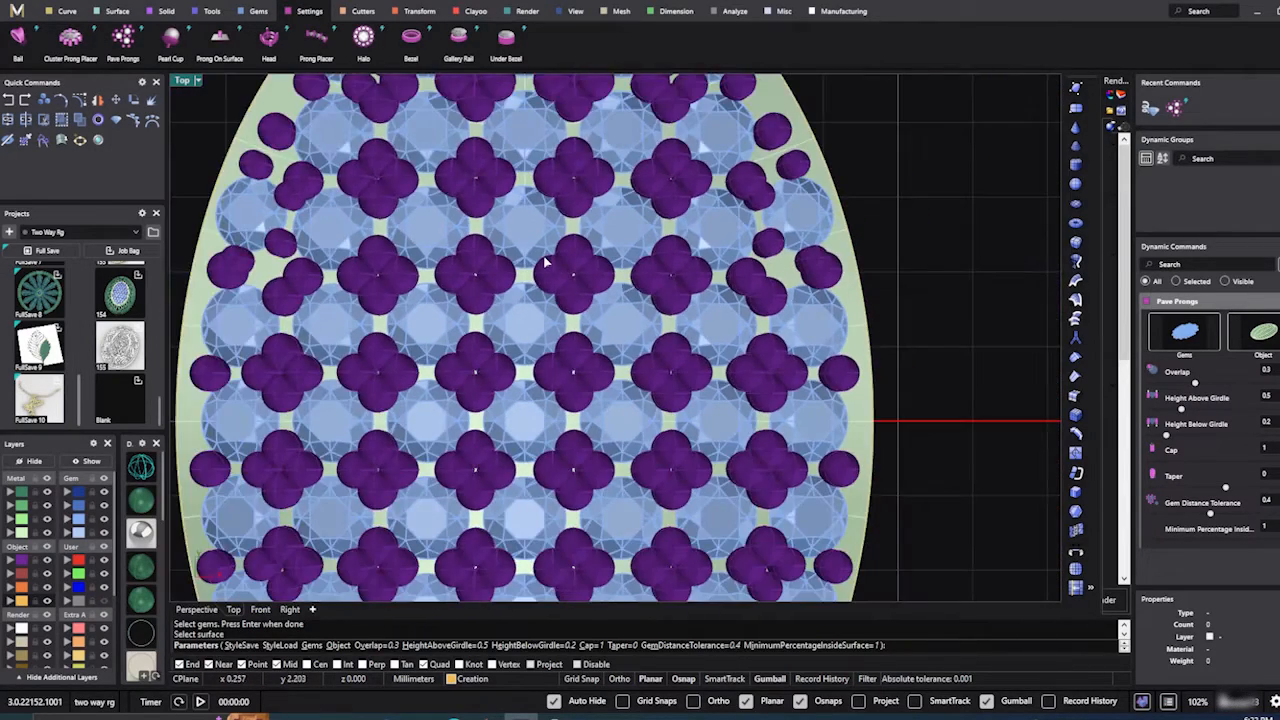
{"action": "scroll", "coordinate": [565, 272], "scroll_direction": "down", "scroll_amount": 3}
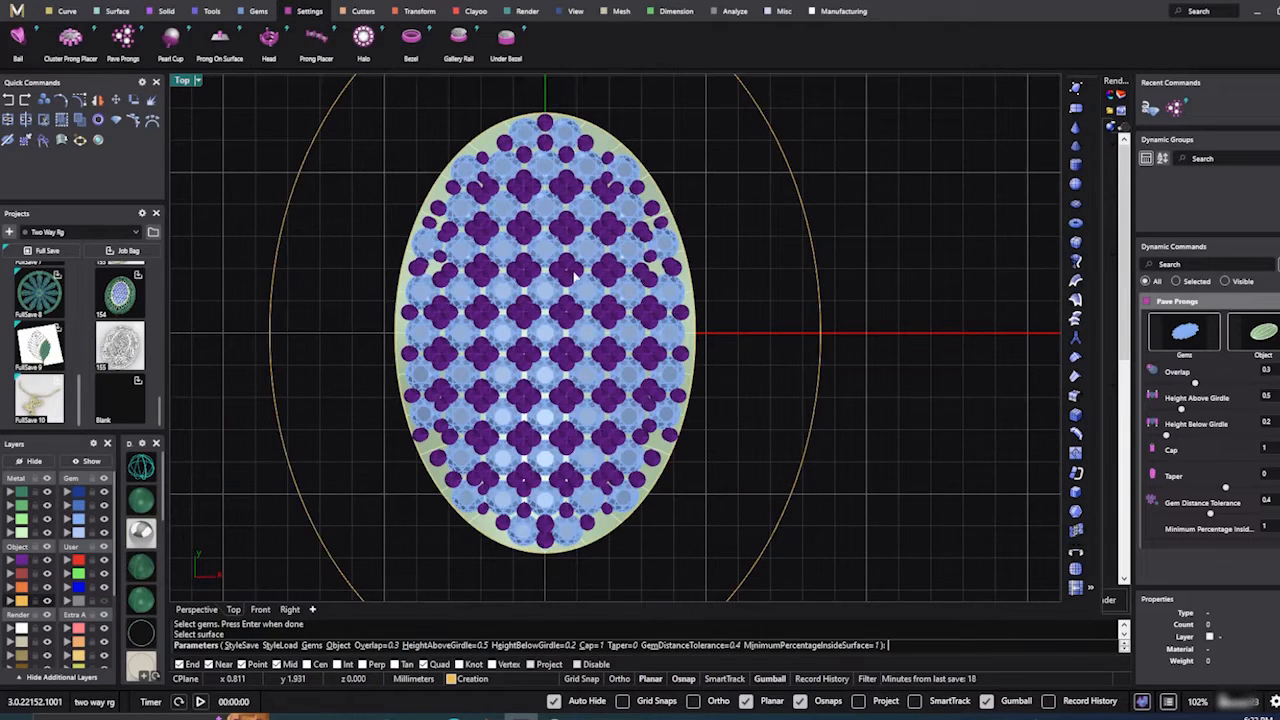
{"action": "right_click_drag", "start_coordinate": [573, 276], "coordinate": [590, 276]}
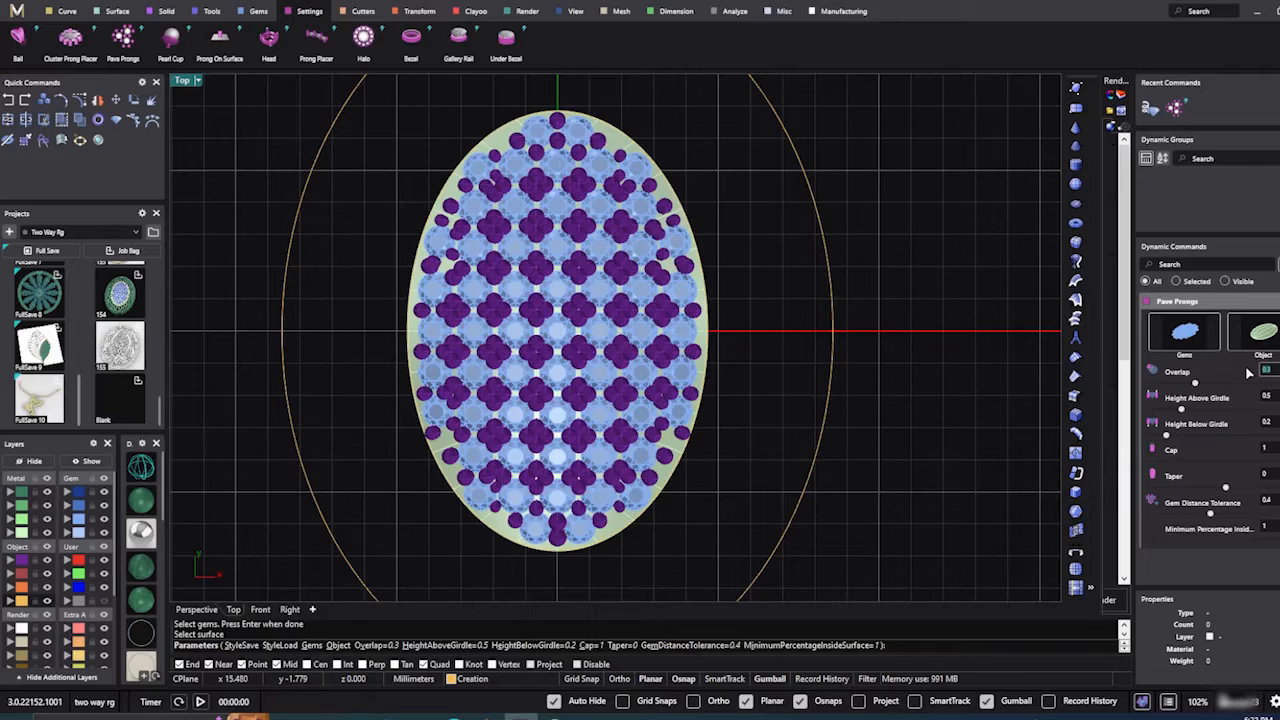
{"action": "type", "text": ".2"}
{"action": "key", "text": "Return"}
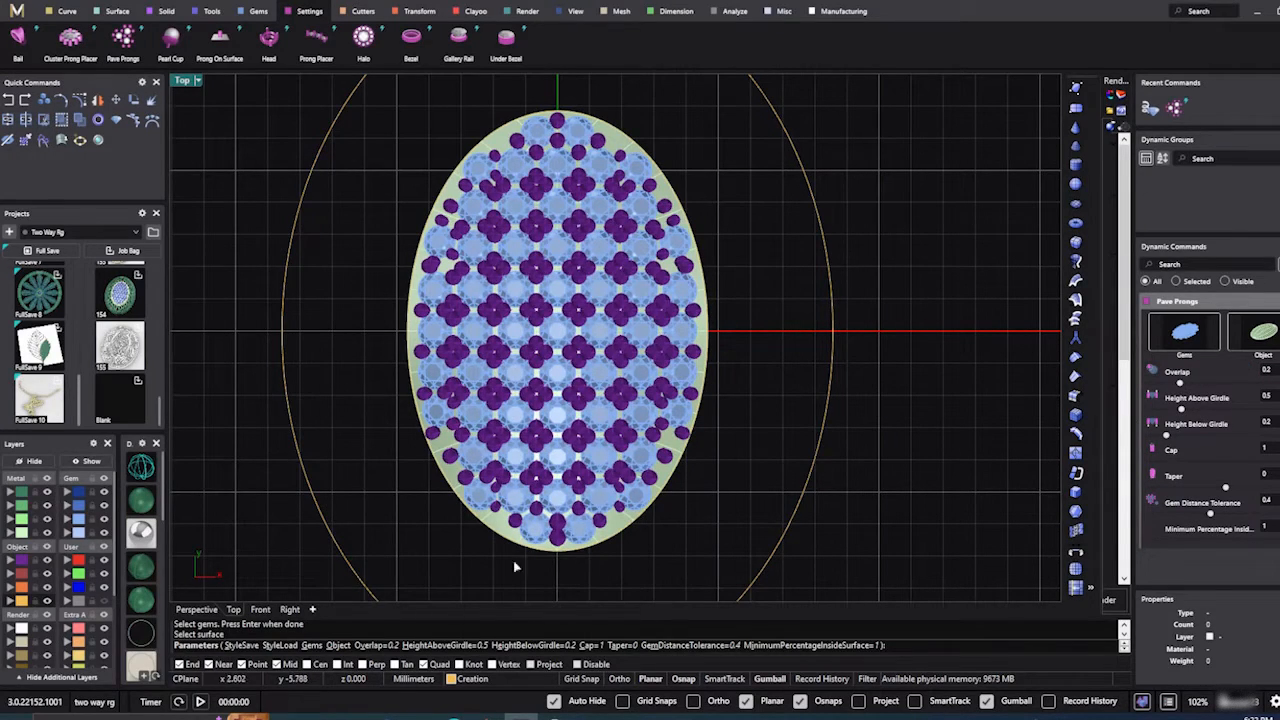
Step: Examine the prong preview in perspective, checking prong height from the side and spacing along the oval's rim
{"action": "left_click", "coordinate": [193, 611]}
{"action": "right_click_drag", "start_coordinate": [662, 493], "coordinate": [574, 307]}
{"action": "scroll", "coordinate": [505, 254], "scroll_direction": "up", "scroll_amount": 7}
{"action": "scroll", "coordinate": [505, 254], "scroll_direction": "up", "scroll_amount": 3}
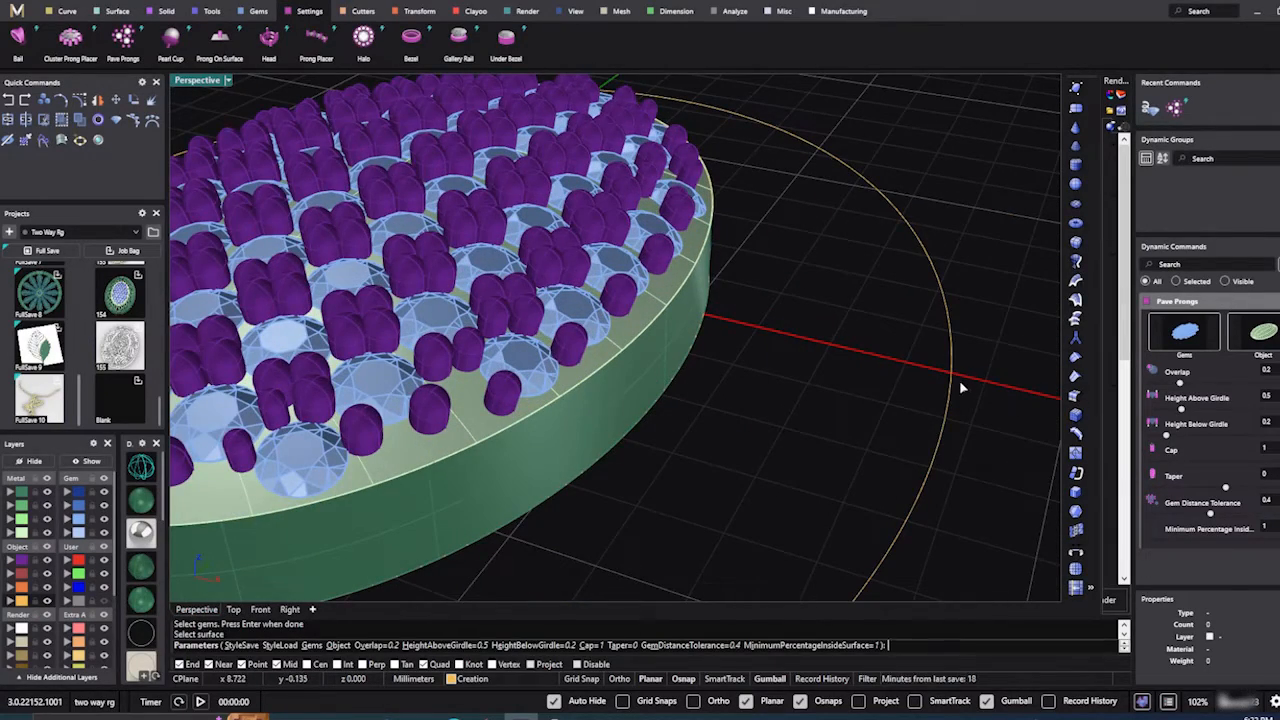
{"action": "scroll", "coordinate": [959, 380], "scroll_direction": "down", "scroll_amount": 4}
{"action": "right_click_drag", "start_coordinate": [945, 392], "coordinate": [960, 403]}
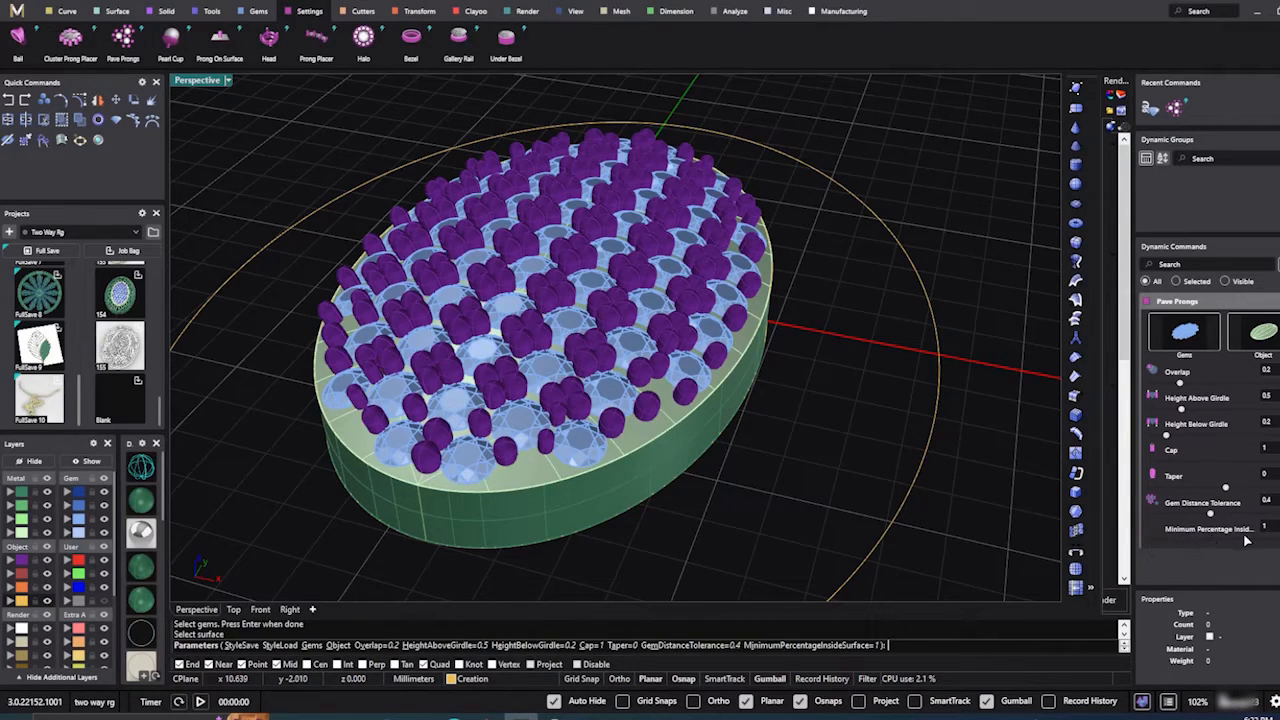
{"action": "right_click_drag", "start_coordinate": [864, 375], "coordinate": [895, 460]}
{"action": "mouse_move", "coordinate": [754, 416]}
{"action": "right_mouse_down"}
{"action": "mouse_move", "coordinate": [780, 451]}
{"action": "mouse_move", "coordinate": [750, 435]}
{"action": "mouse_move", "coordinate": [771, 400]}
{"action": "right_mouse_up"}
{"action": "scroll", "coordinate": [748, 427], "scroll_direction": "down", "scroll_amount": 4}
{"action": "scroll", "coordinate": [760, 290], "scroll_direction": "up", "scroll_amount": 6}
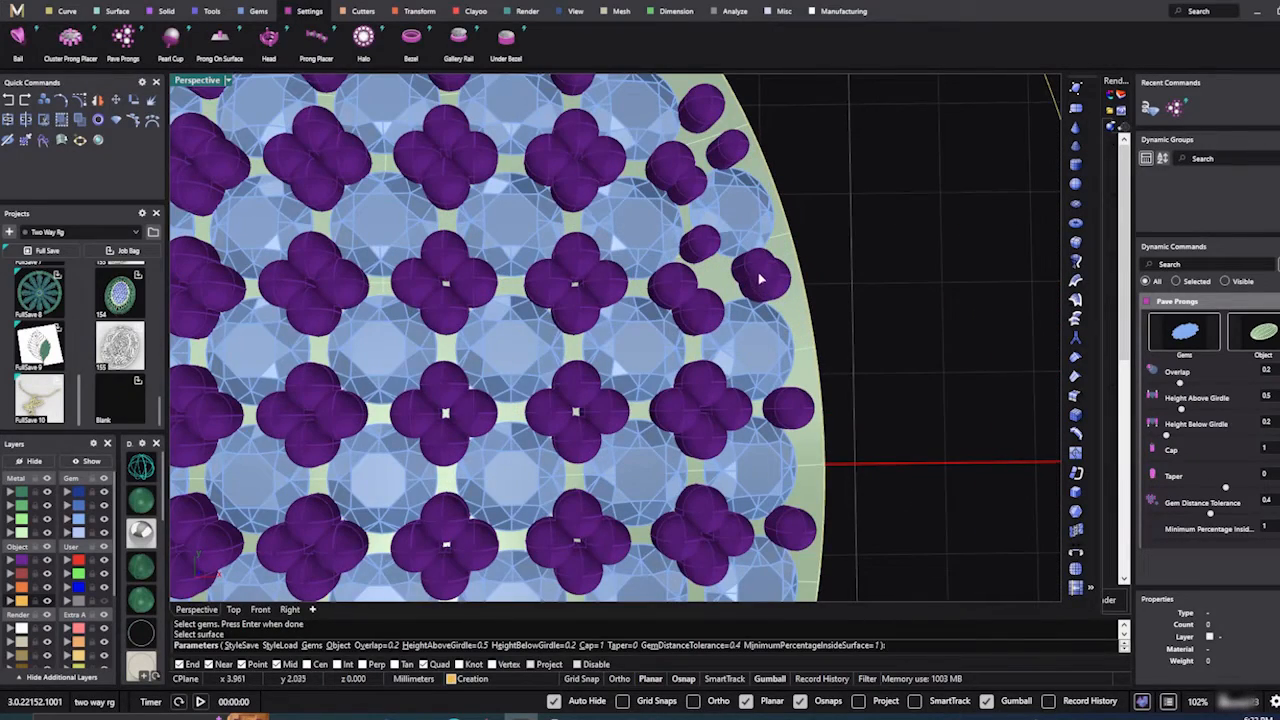
Step: Finish Pave Prongs to create the prongs on the dome
{"action": "scroll", "coordinate": [758, 278], "scroll_direction": "down", "scroll_amount": 6}
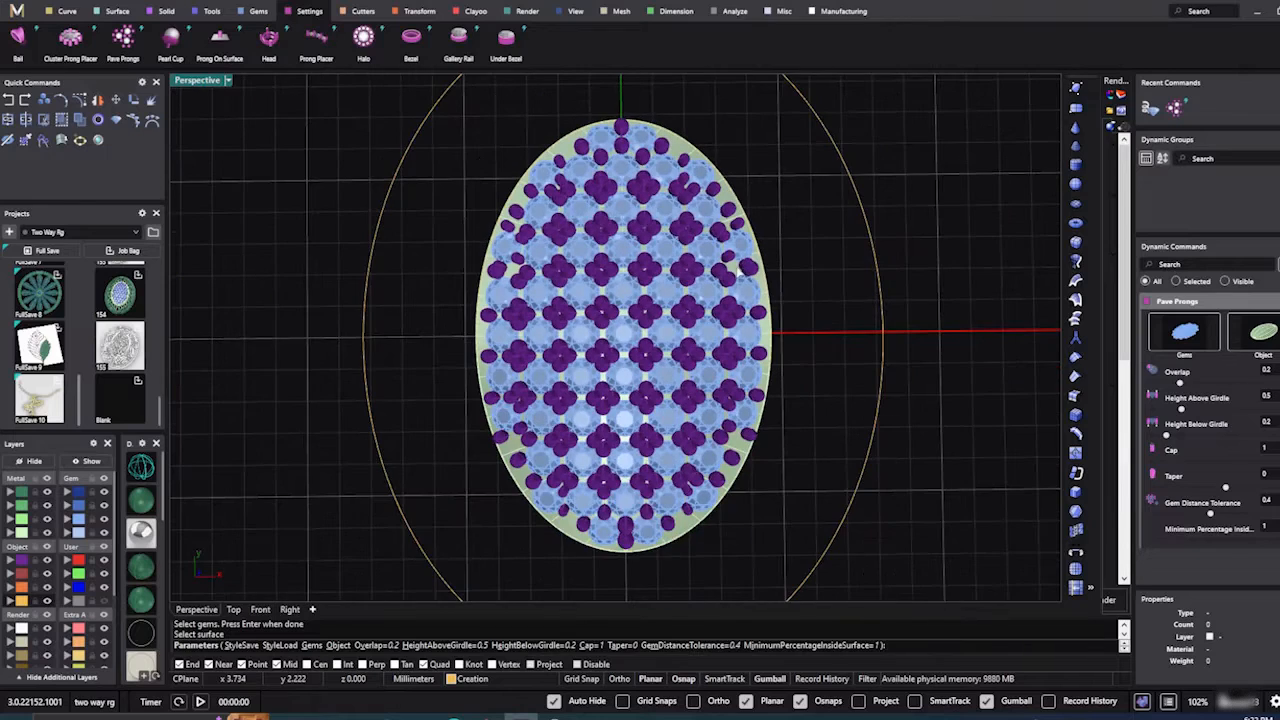
{"action": "scroll", "coordinate": [400, 216], "scroll_direction": "down", "scroll_amount": 2}
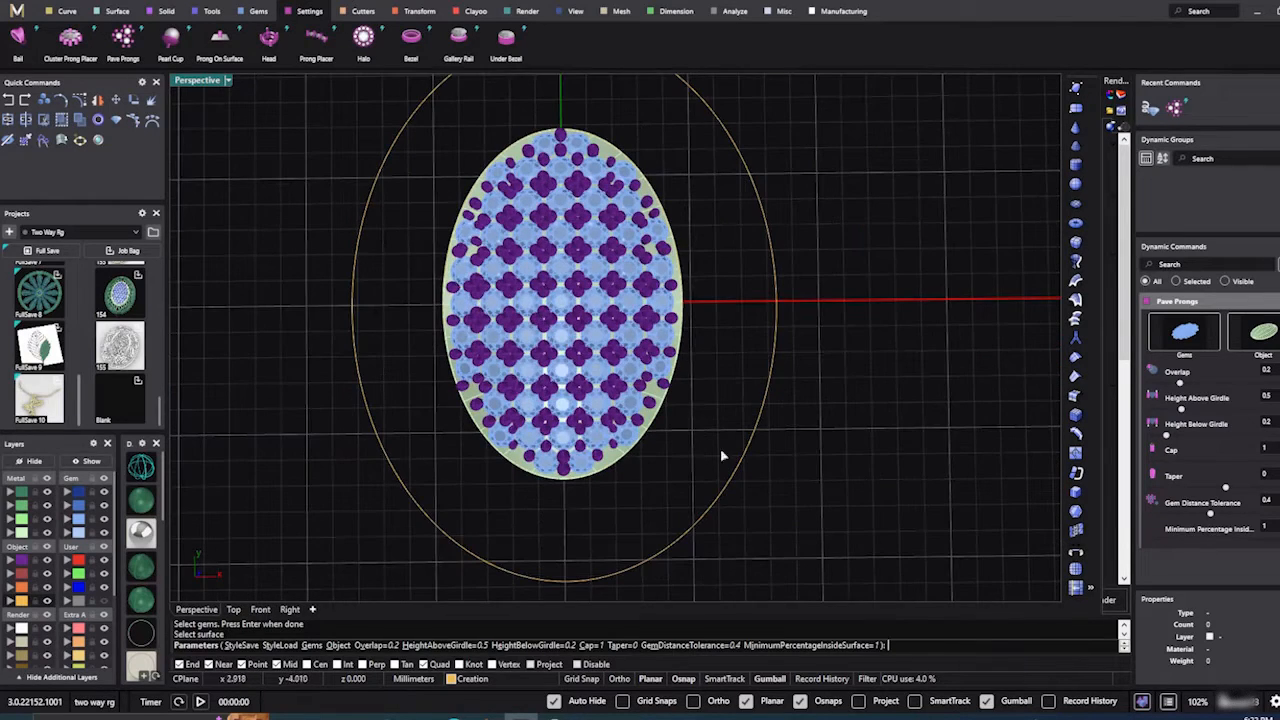
{"action": "key", "text": "Return"}
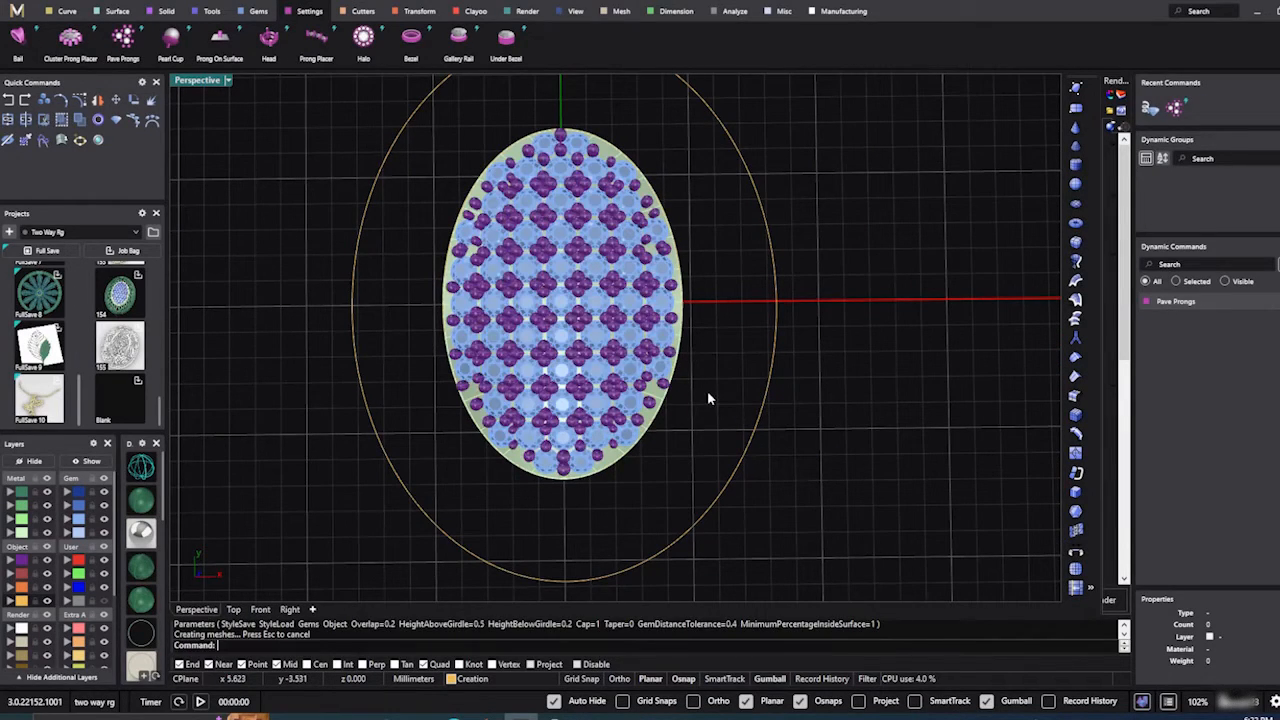
Step: Inspect the finished prongs and gems on the domed oval from several angles in perspective
{"action": "scroll", "coordinate": [701, 394], "scroll_direction": "down", "scroll_amount": 1}
{"action": "right_click_drag", "start_coordinate": [717, 457], "coordinate": [522, 428]}
{"action": "scroll", "coordinate": [575, 405], "scroll_direction": "up", "scroll_amount": 3}
{"action": "scroll", "coordinate": [560, 424], "scroll_direction": "up", "scroll_amount": 2}
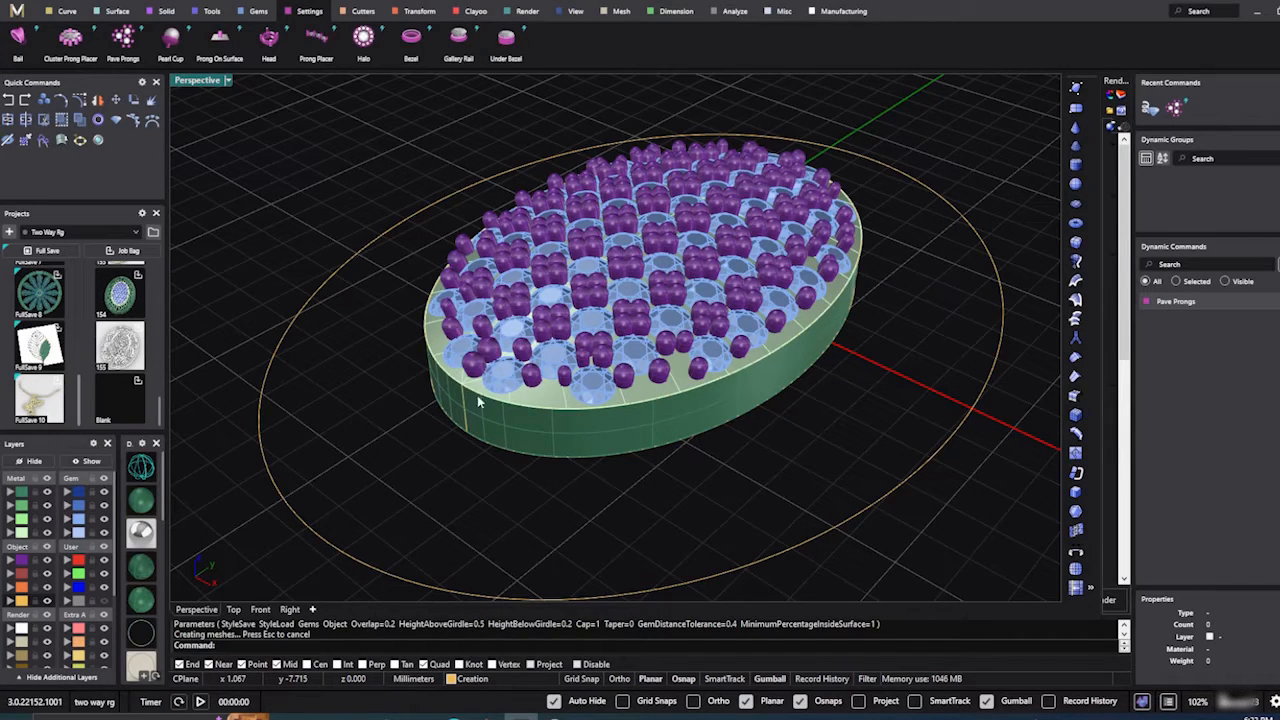
{"action": "right_click_drag", "start_coordinate": [492, 355], "coordinate": [648, 518]}
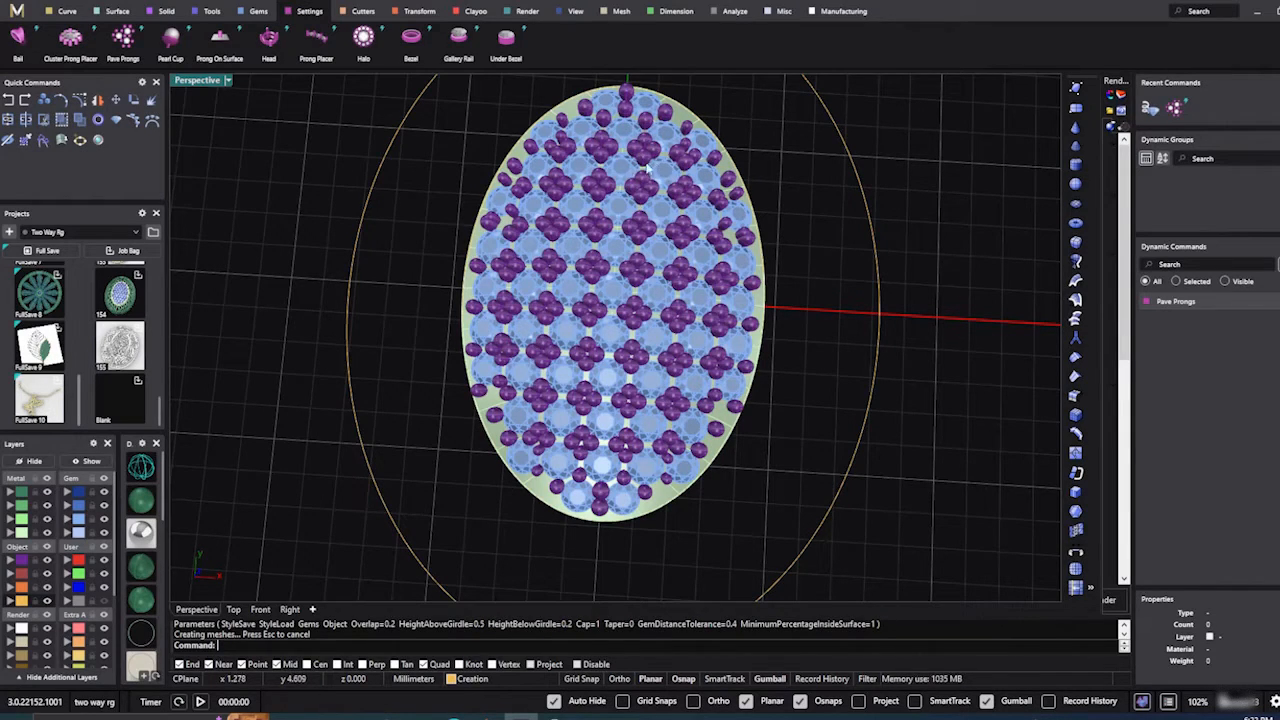
{"action": "scroll", "coordinate": [534, 300], "scroll_direction": "down", "scroll_amount": 4}
{"action": "right_click_drag", "start_coordinate": [603, 421], "coordinate": [567, 355]}
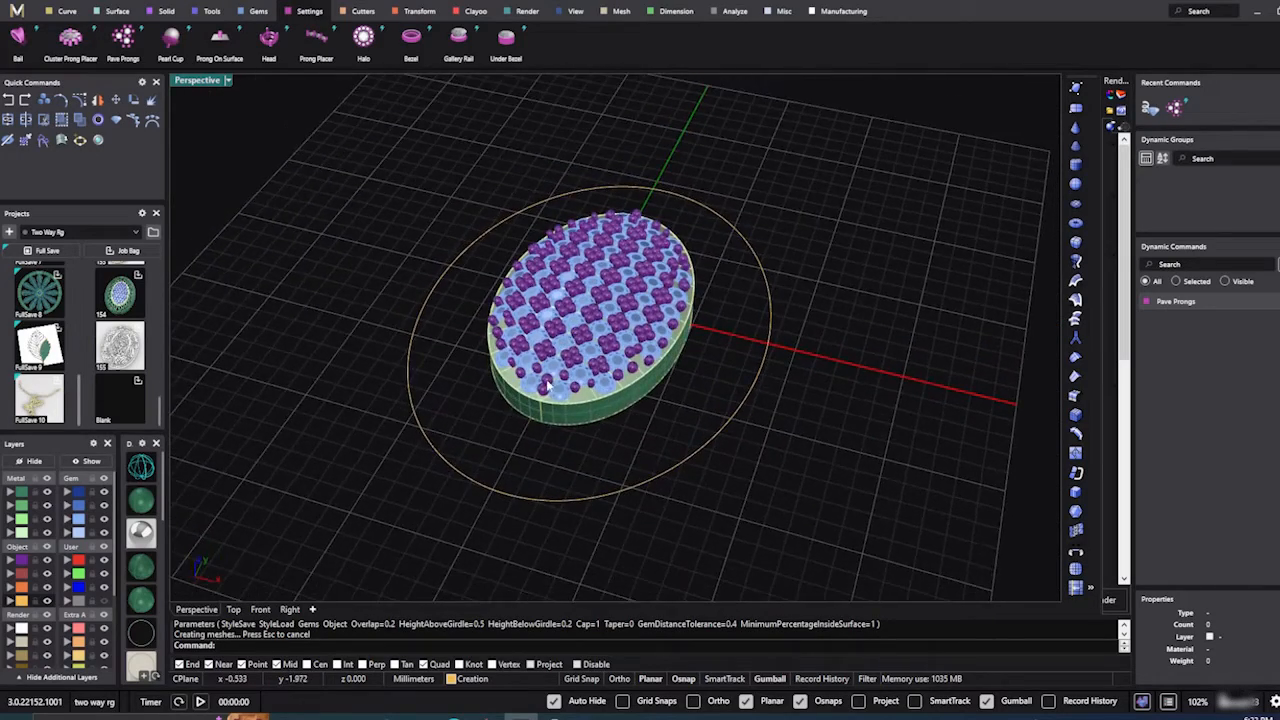
{"action": "scroll", "coordinate": [548, 385], "scroll_direction": "up", "scroll_amount": 5}
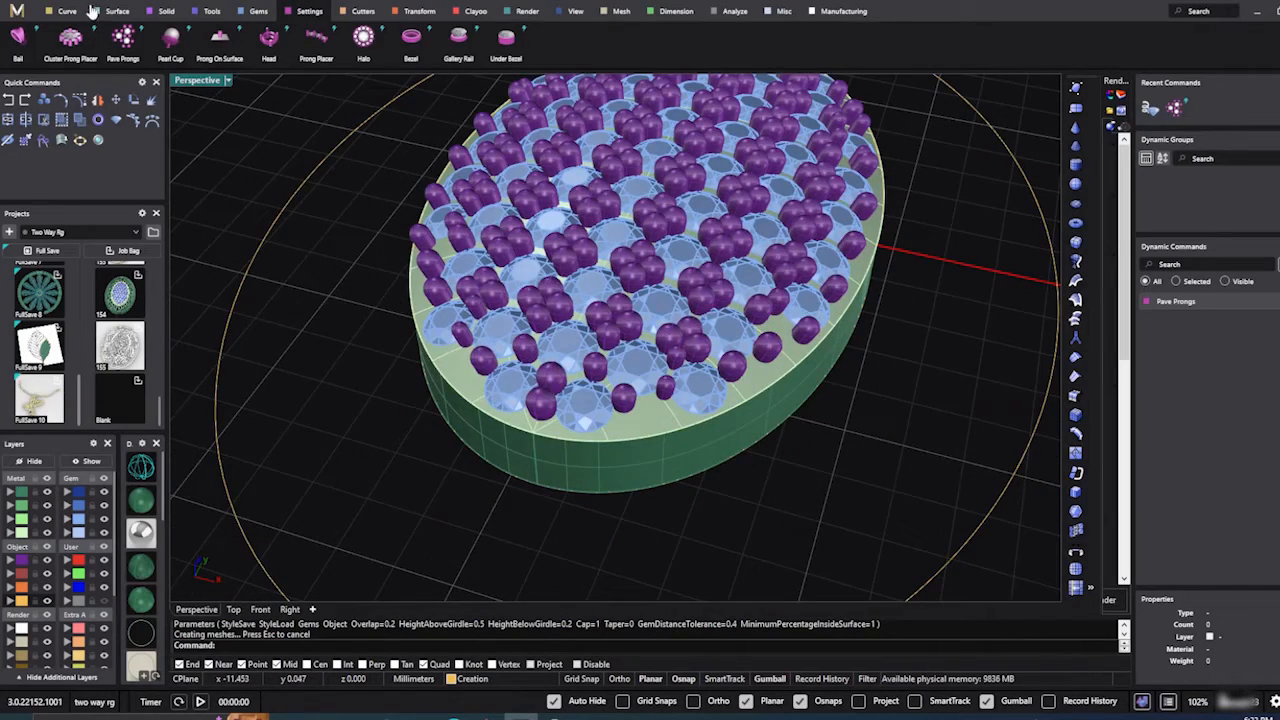
Step: Start Profile Placer on the oval's base curve and set its placement method to ProfilePlacementMethodZ in the Right view
{"action": "left_click", "coordinate": [212, 12]}
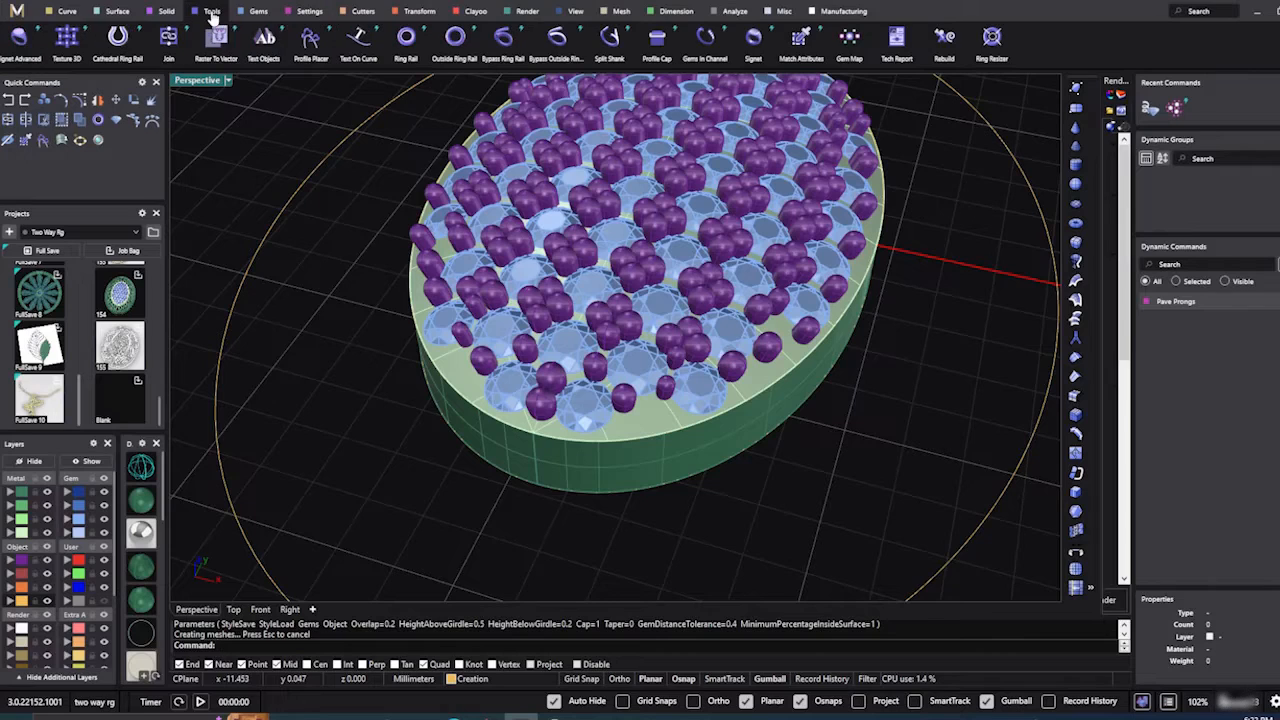
{"action": "left_click", "coordinate": [310, 40]}
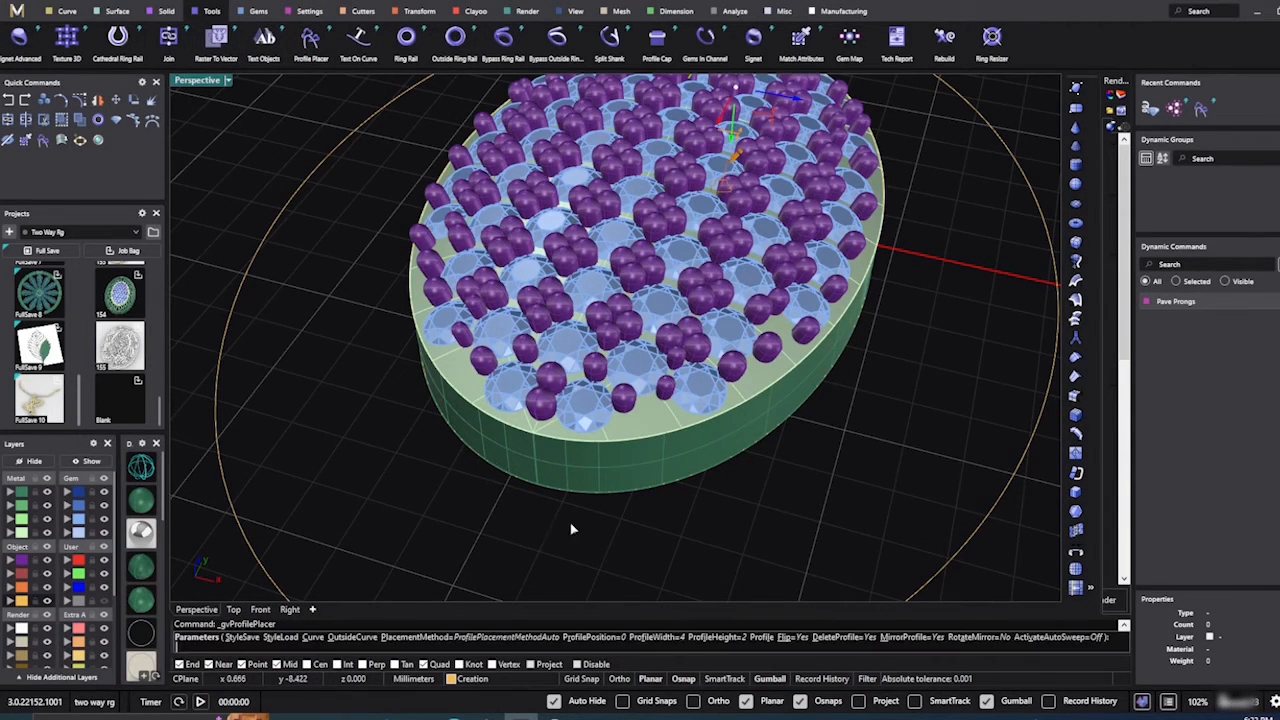
{"action": "left_click", "coordinate": [289, 609]}
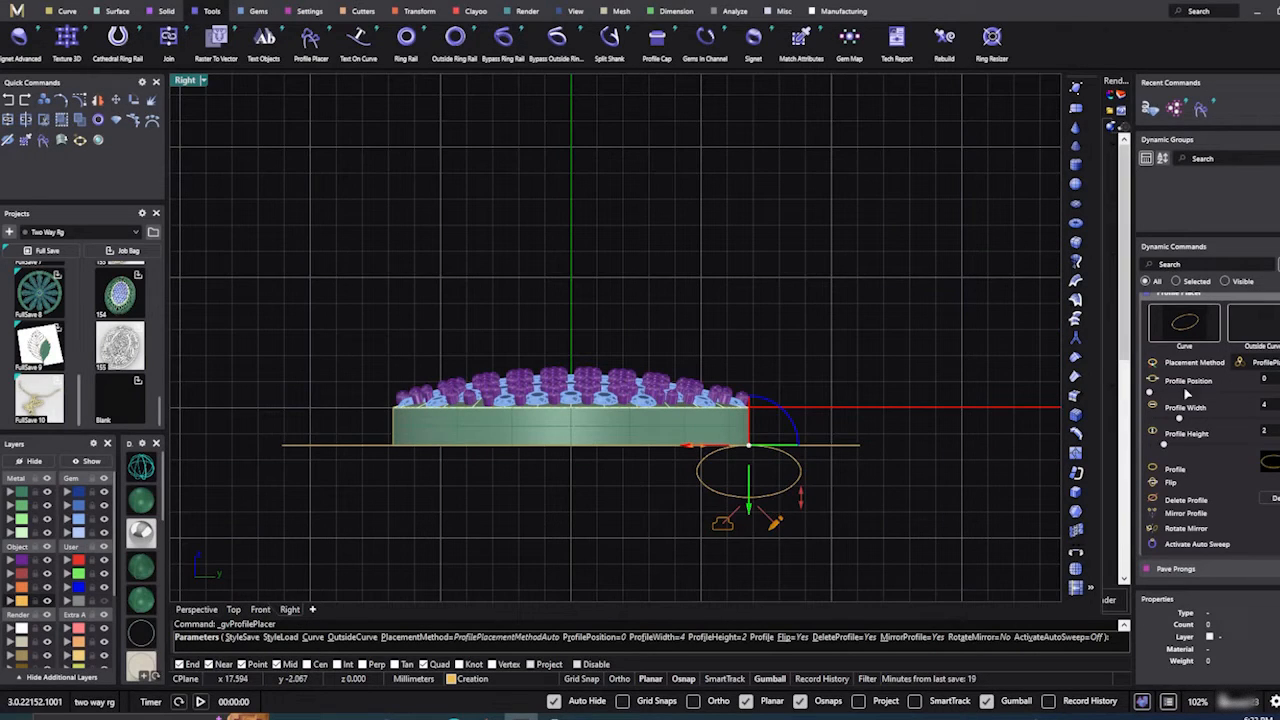
{"action": "left_click", "coordinate": [1262, 362]}
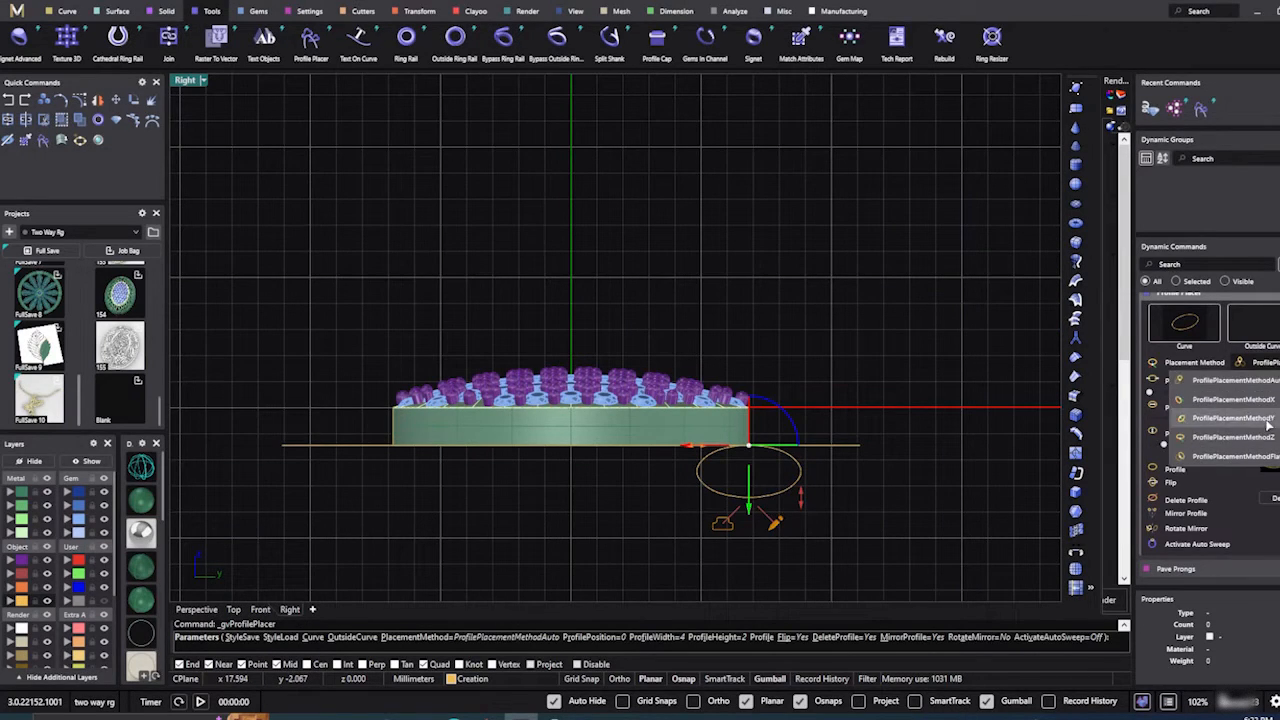
{"action": "left_click", "coordinate": [1225, 440]}
{"action": "scroll", "coordinate": [771, 434], "scroll_direction": "up", "scroll_amount": 5}
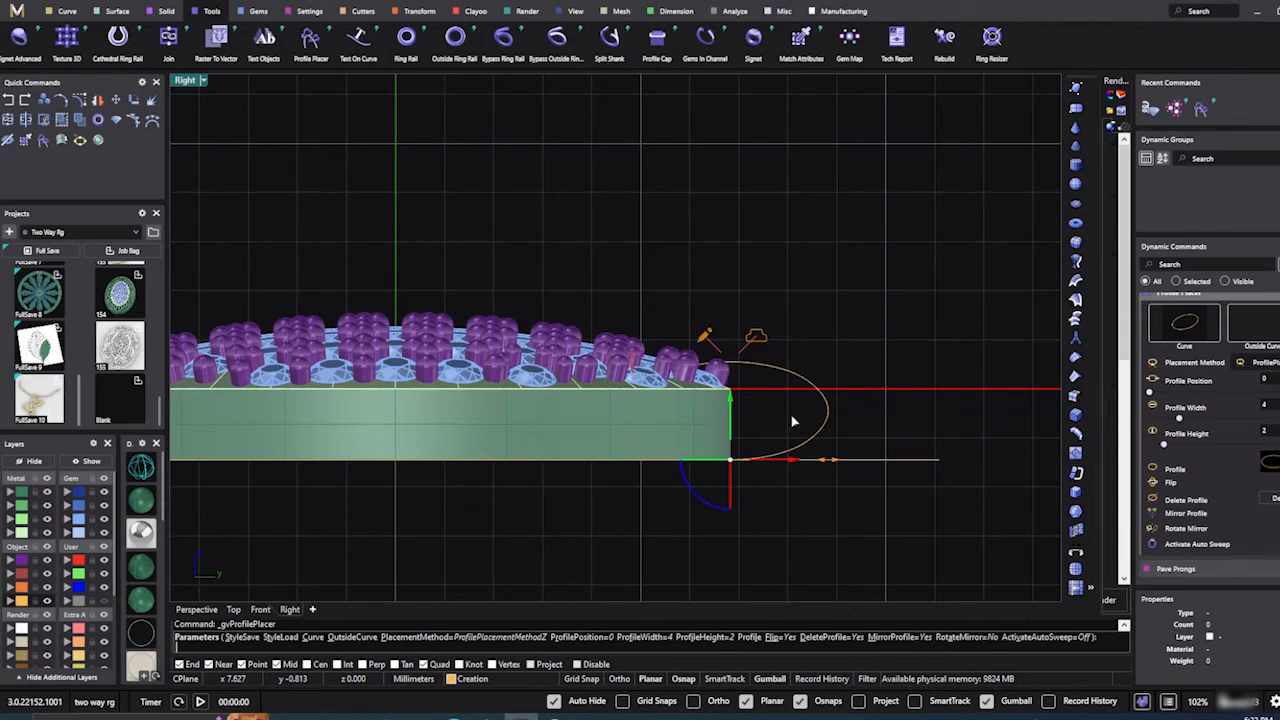
Step: Choose shank profile 03 from the library as the placed profile's shape
{"action": "left_click", "coordinate": [1268, 466]}
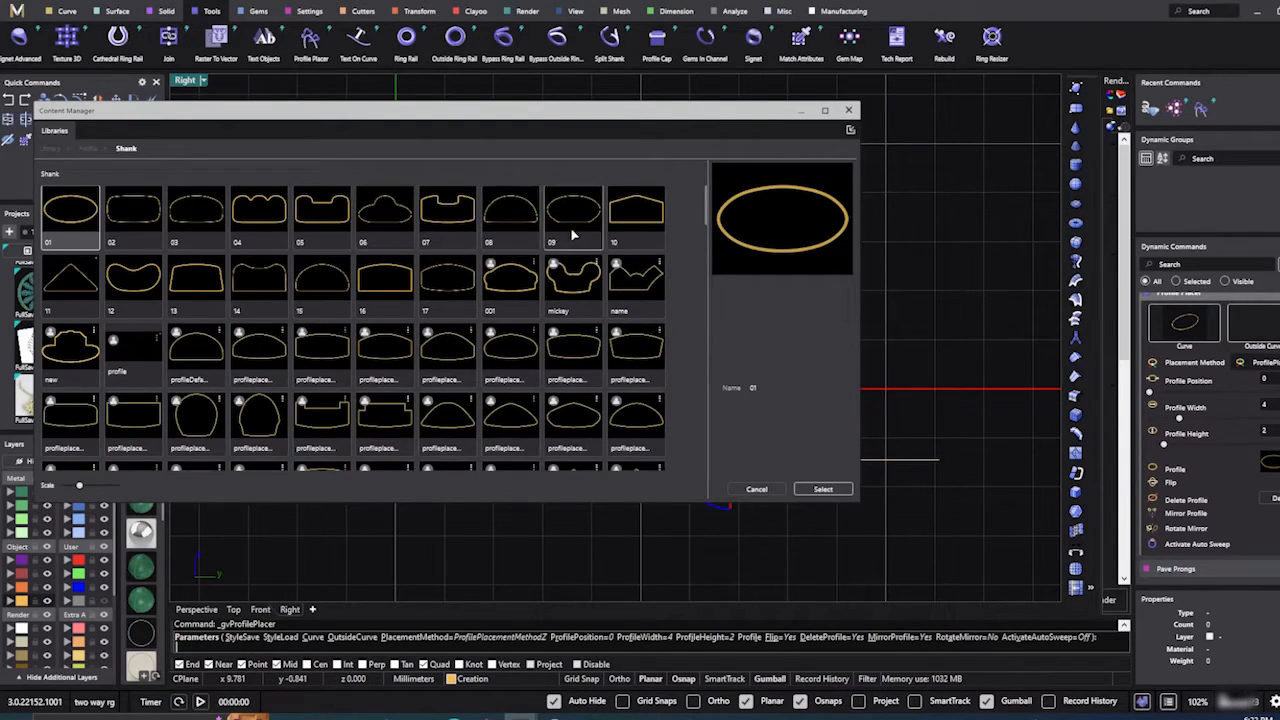
{"action": "left_click", "coordinate": [192, 214]}
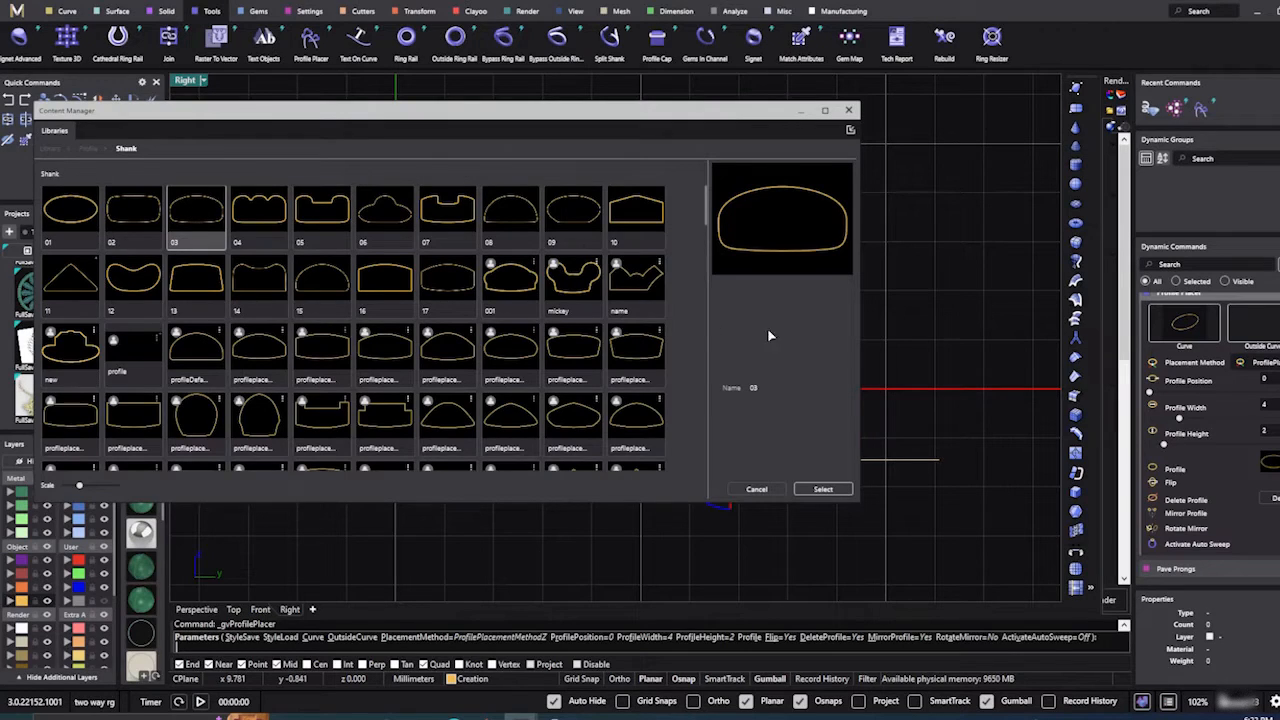
{"action": "left_click", "coordinate": [822, 489]}
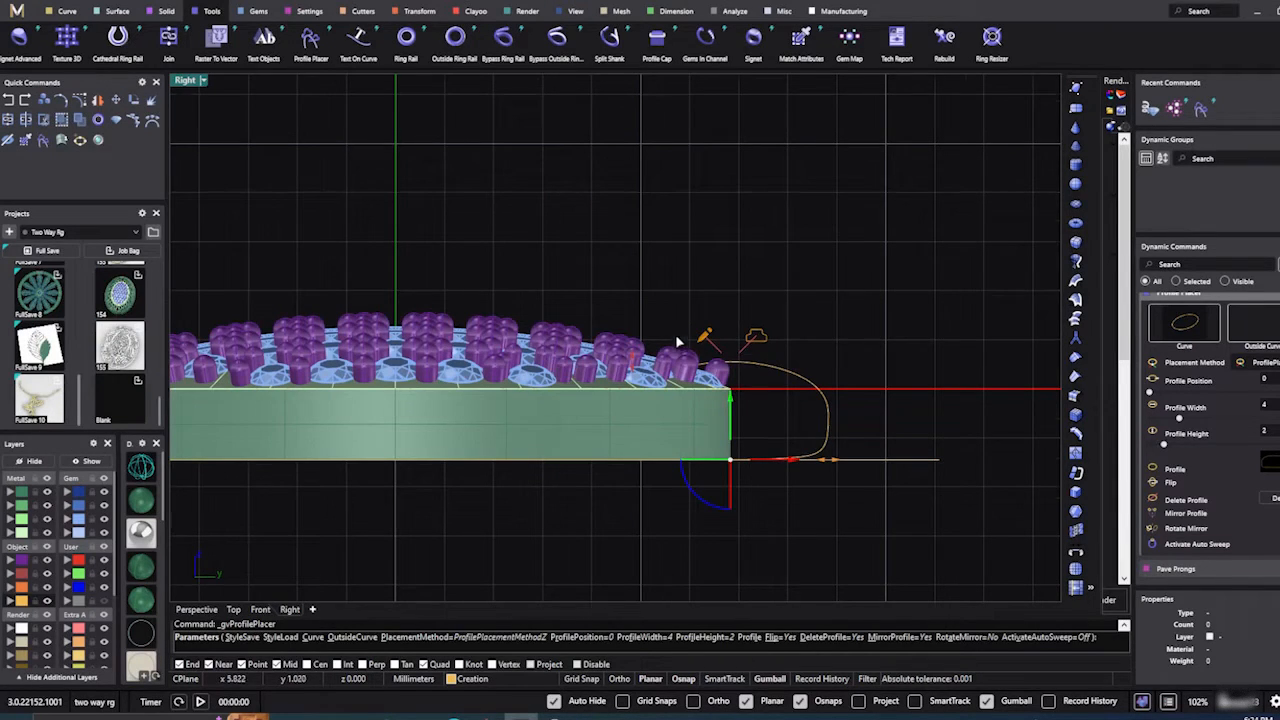
Step: Switch the display to wireframe, narrow the profile to a width of 0.8 and shift it slightly outward from the oval's edge
{"action": "scroll", "coordinate": [677, 342], "scroll_direction": "down", "scroll_amount": 2}
{"action": "scroll", "coordinate": [740, 385], "scroll_direction": "up", "scroll_amount": 4}
{"action": "left_click", "coordinate": [145, 474]}
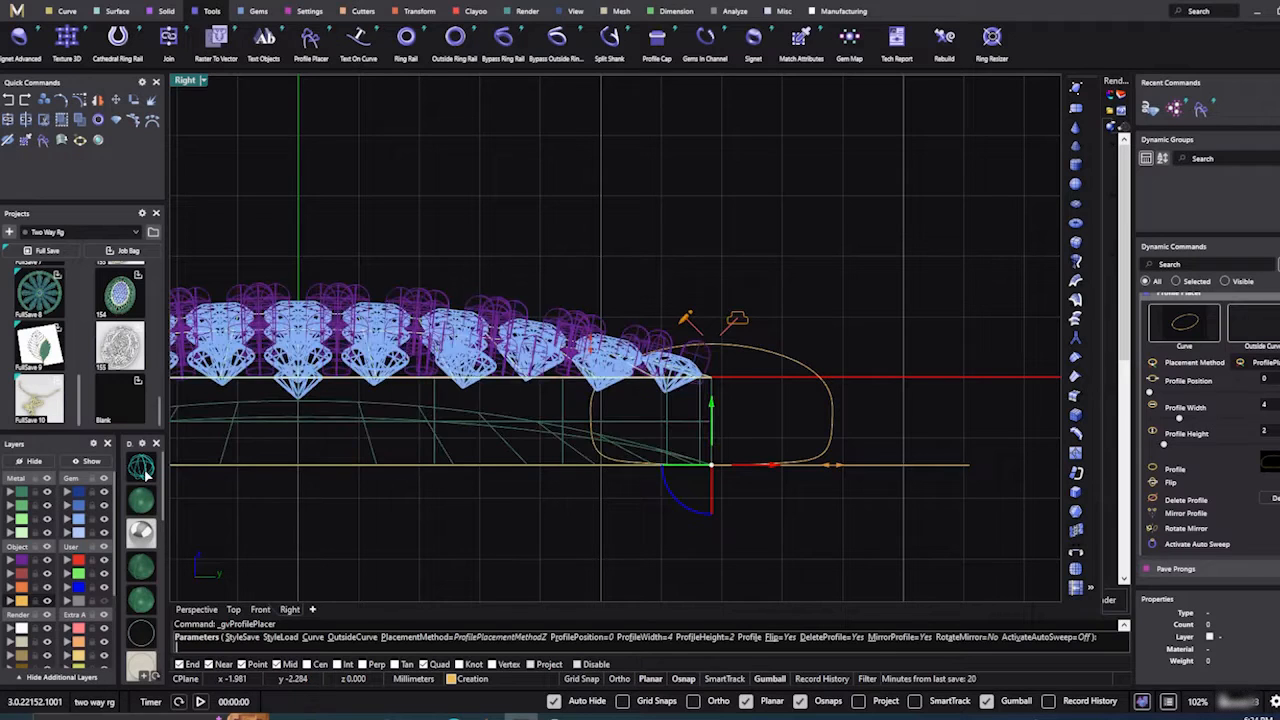
{"action": "scroll", "coordinate": [705, 467], "scroll_direction": "up", "scroll_amount": 3}
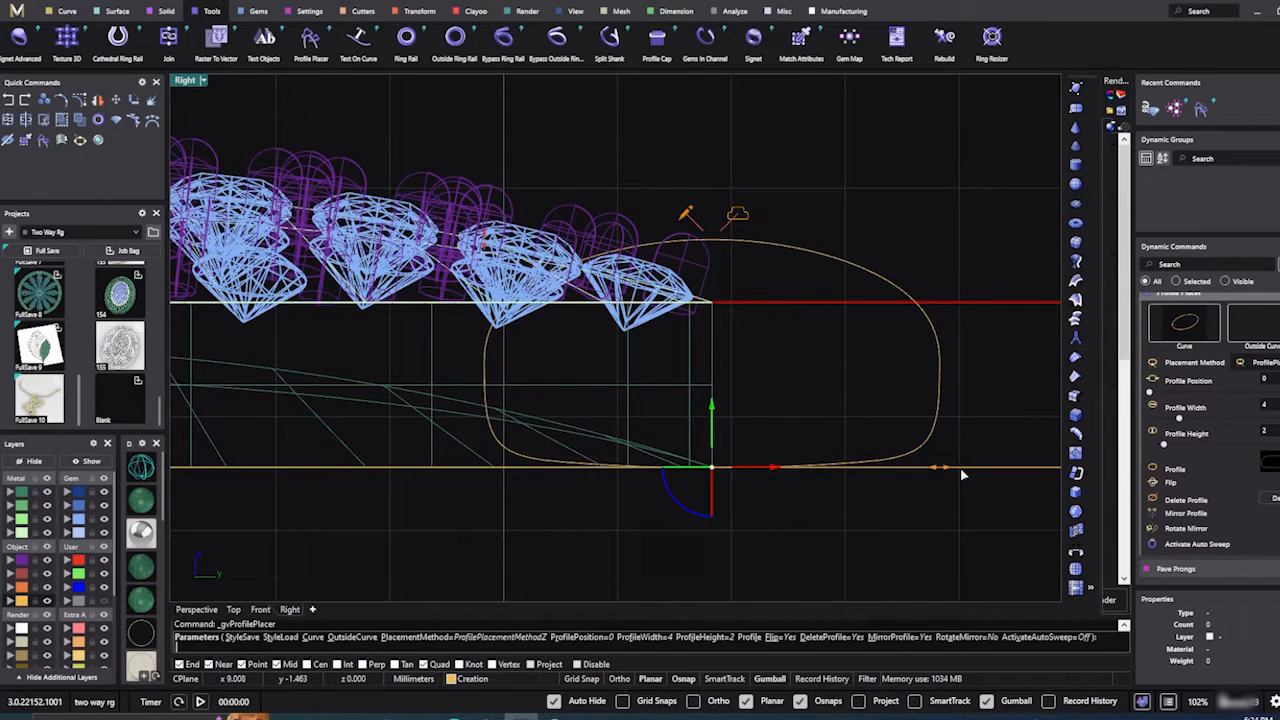
{"action": "left_click_drag", "start_coordinate": [941, 470], "coordinate": [577, 450]}
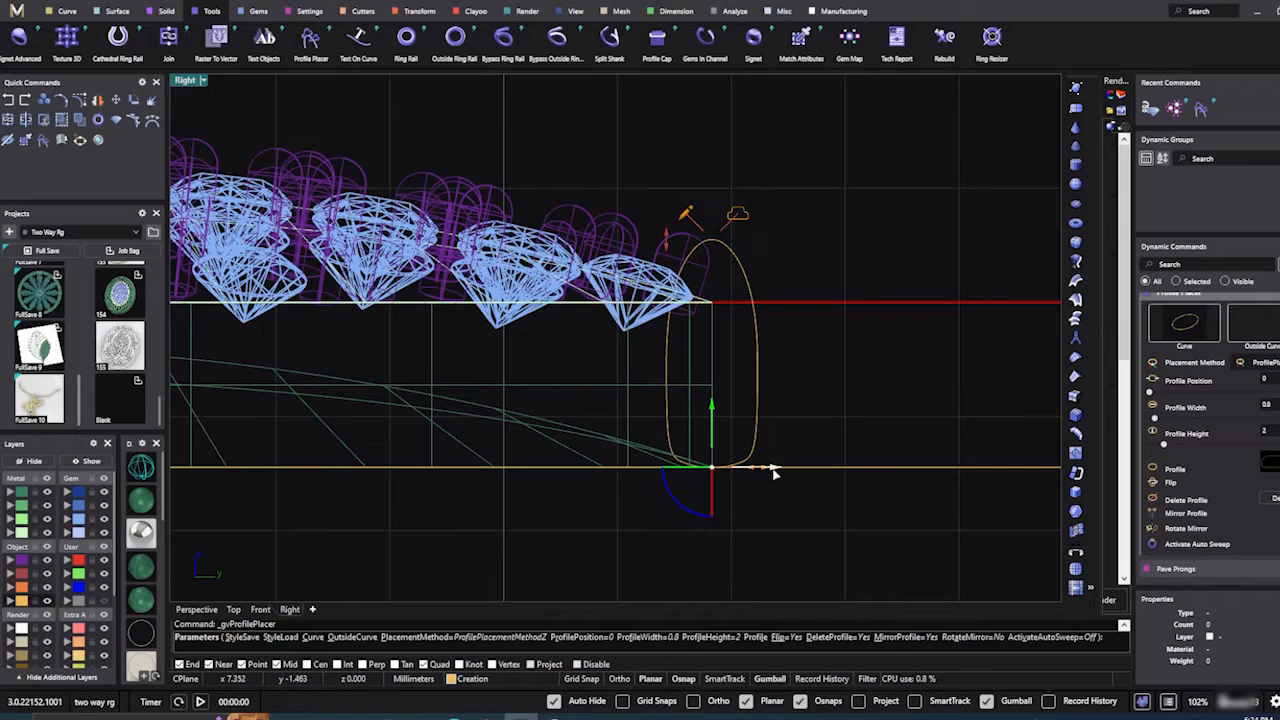
{"action": "left_click_drag", "start_coordinate": [772, 468], "coordinate": [799, 475]}
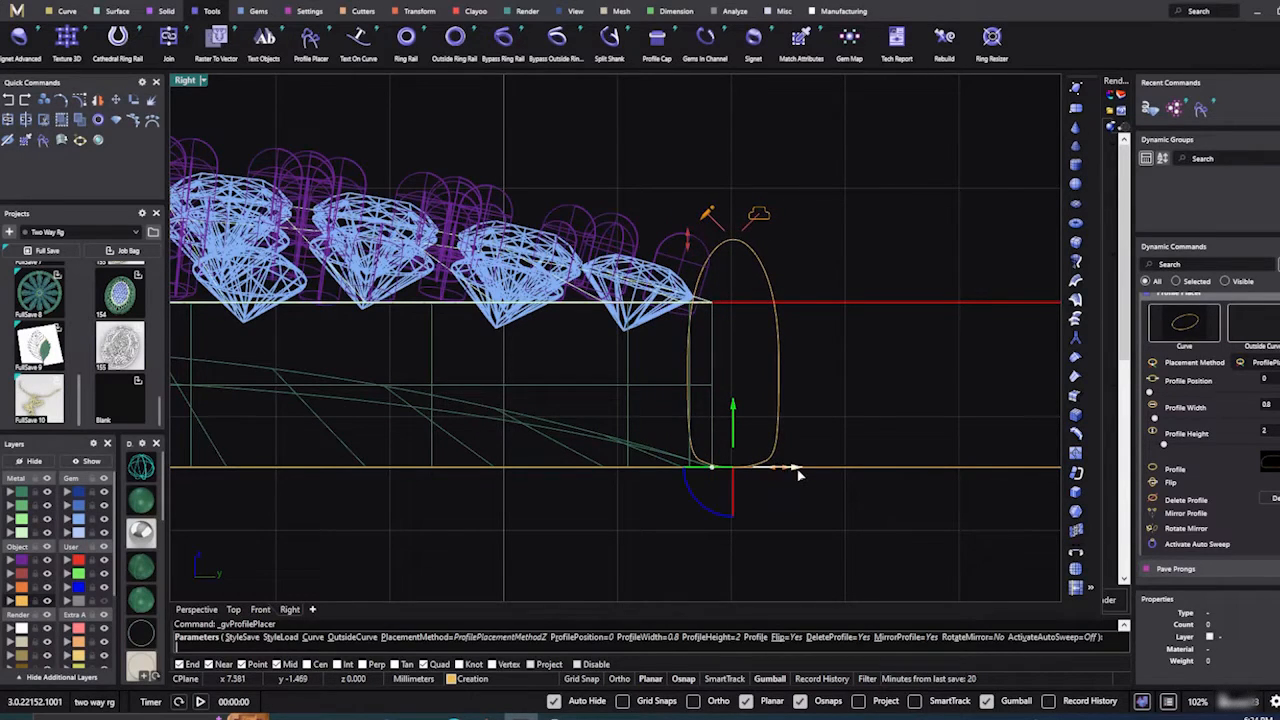
Step: Raise the placed profile's height to 2.2 and accept the Profile Placer
{"action": "scroll", "coordinate": [739, 253], "scroll_direction": "up", "scroll_amount": 2}
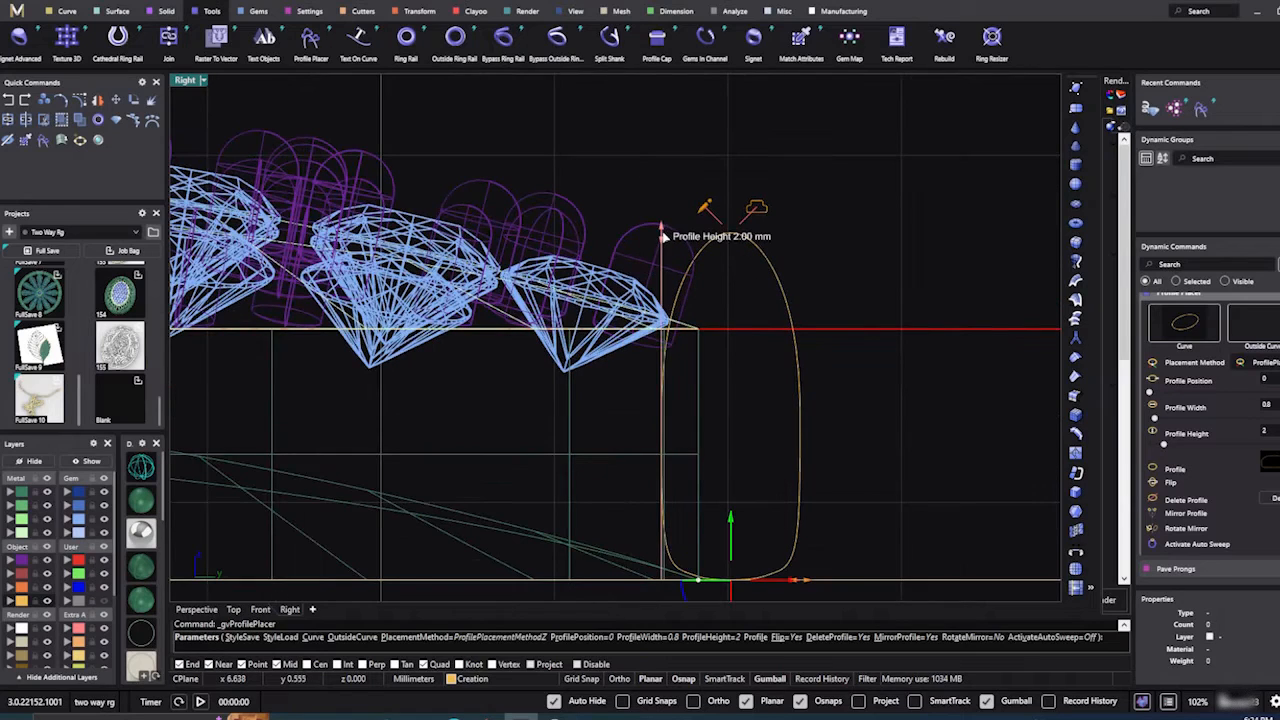
{"action": "left_click_drag", "start_coordinate": [661, 235], "coordinate": [669, 198]}
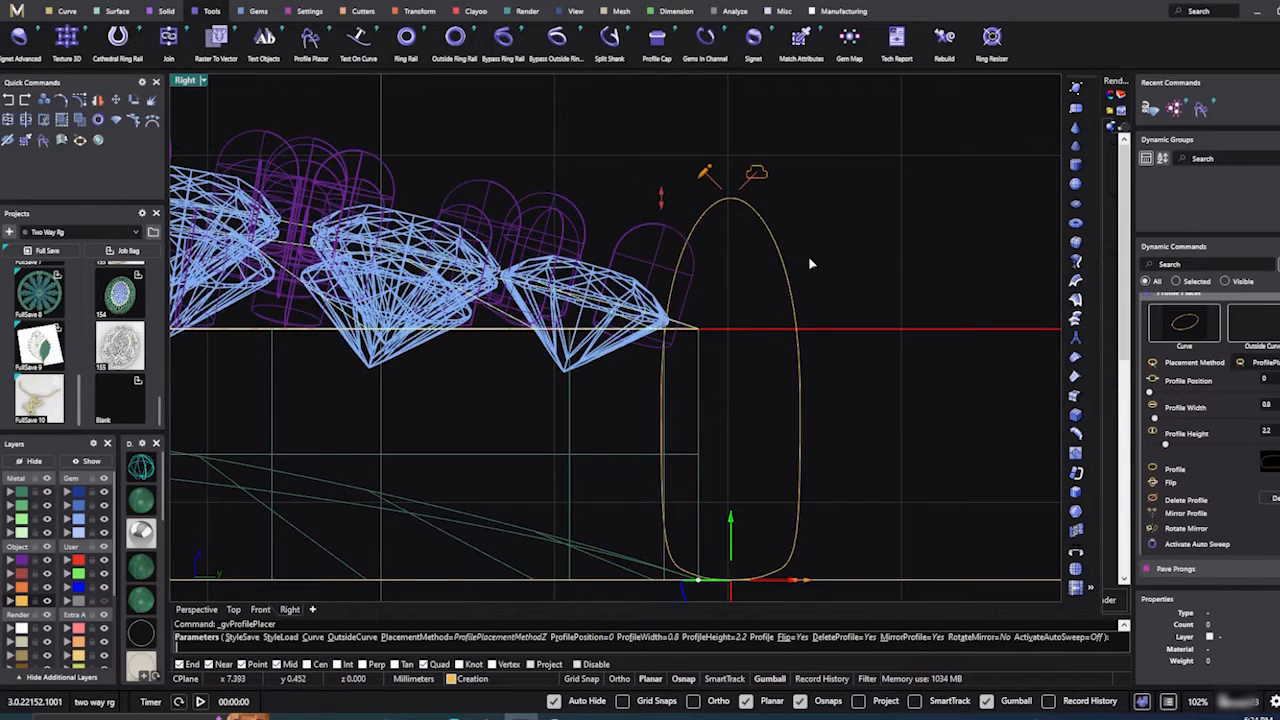
{"action": "scroll", "coordinate": [808, 260], "scroll_direction": "down", "scroll_amount": 2}
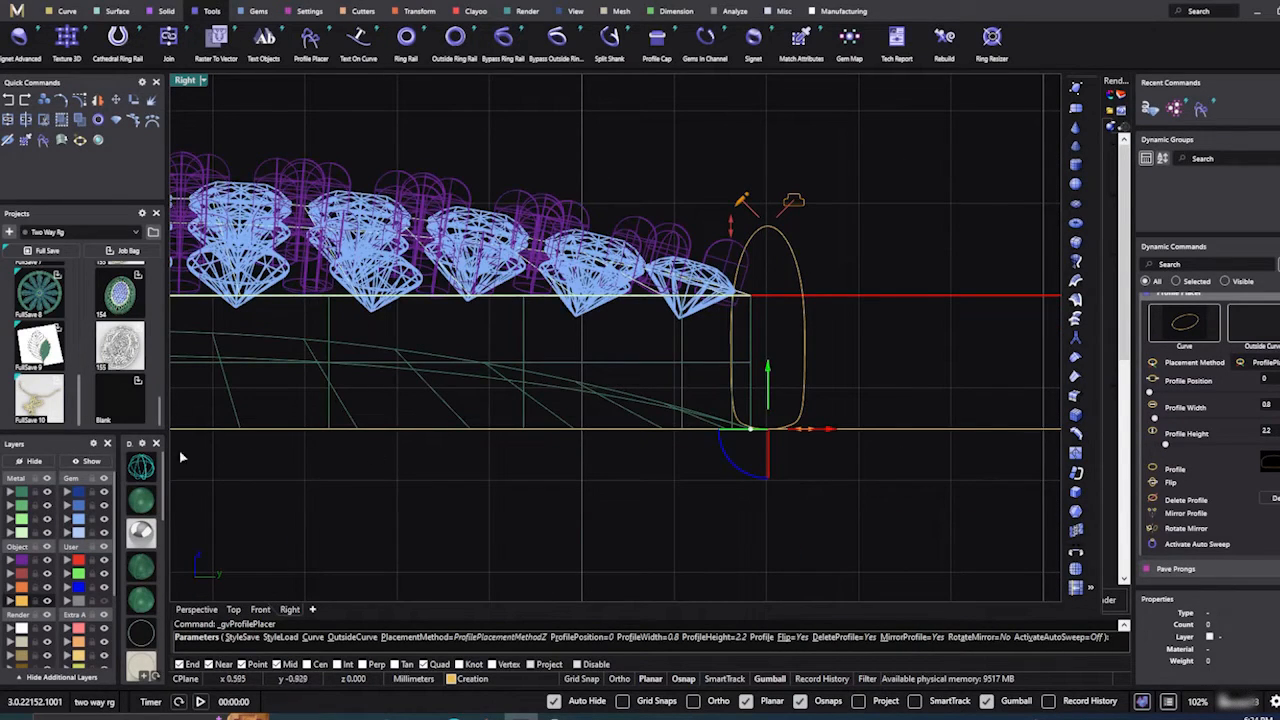
{"action": "left_click", "coordinate": [214, 609]}
{"action": "scroll", "coordinate": [586, 341], "scroll_direction": "down", "scroll_amount": 5}
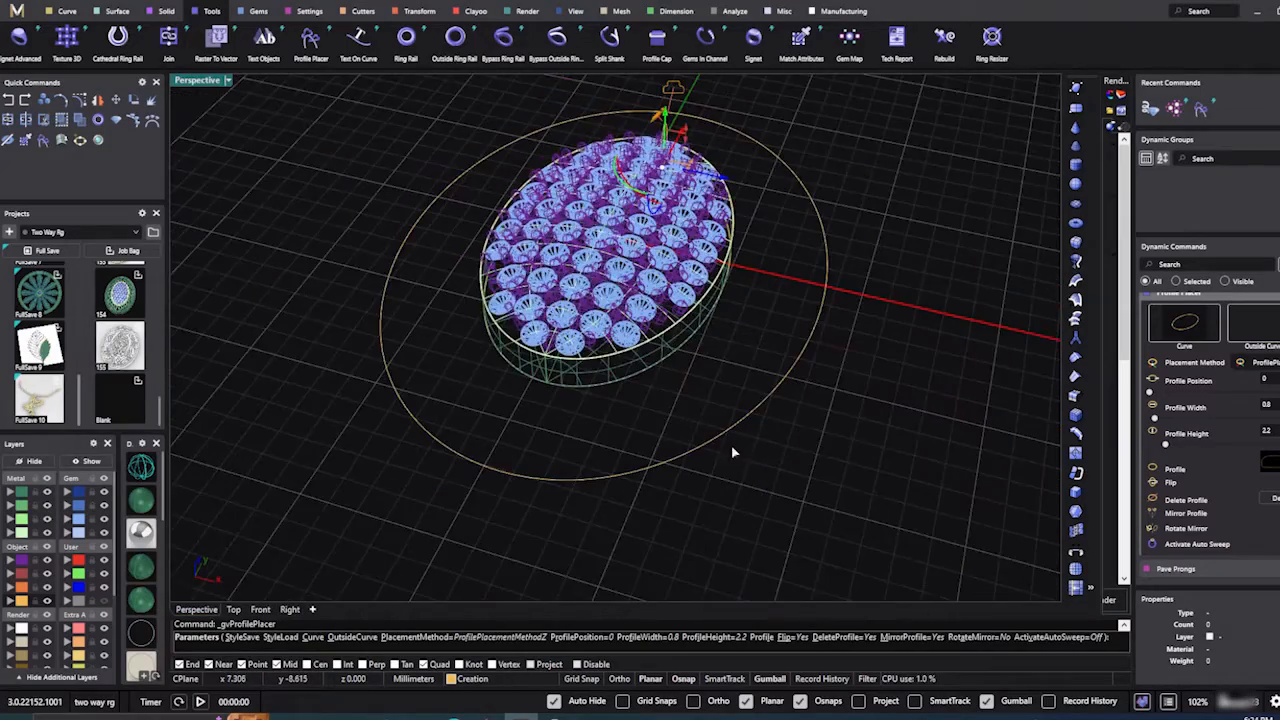
{"action": "right_click_drag", "start_coordinate": [732, 452], "coordinate": [680, 437]}
{"action": "right_click", "coordinate": [685, 437]}
Step: Return the display to shaded and start a Sweep 1 using the oval's base curve as rail and the placed profile as section
{"action": "scroll", "coordinate": [831, 231], "scroll_direction": "up", "scroll_amount": 5}
{"action": "right_click_drag", "start_coordinate": [831, 231], "coordinate": [728, 326]}
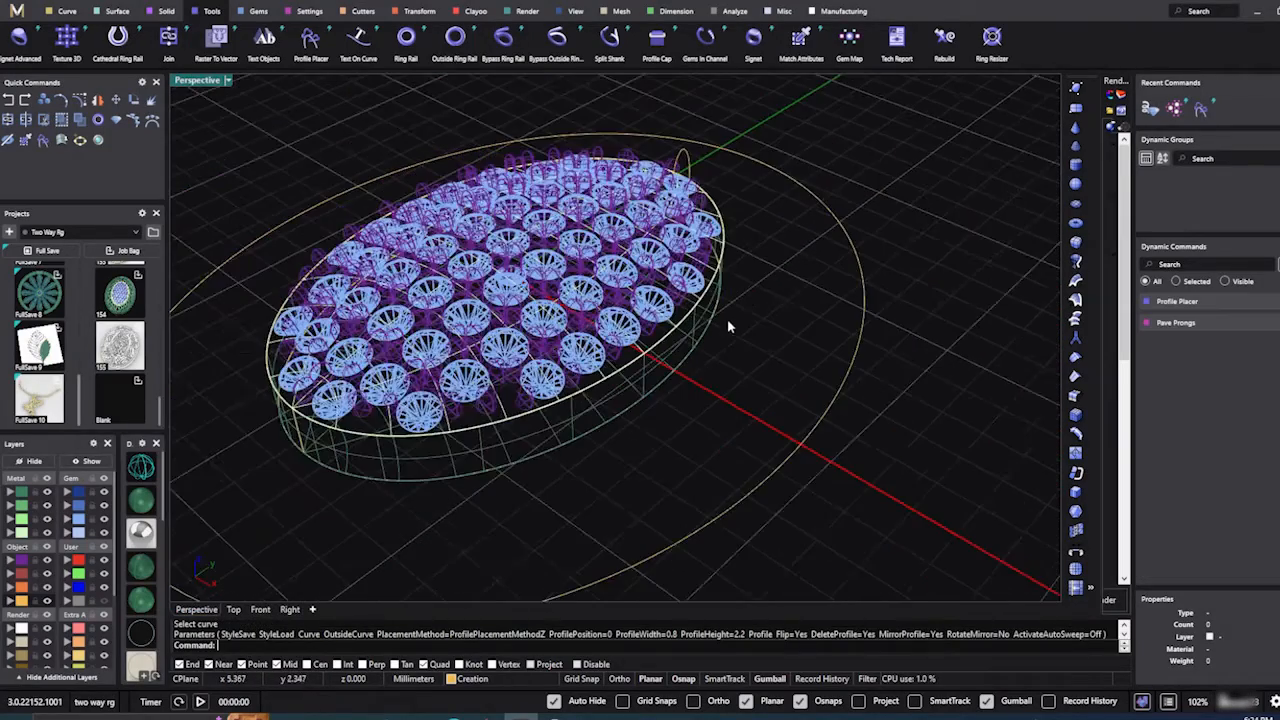
{"action": "left_click", "coordinate": [143, 506]}
{"action": "left_click", "coordinate": [117, 11]}
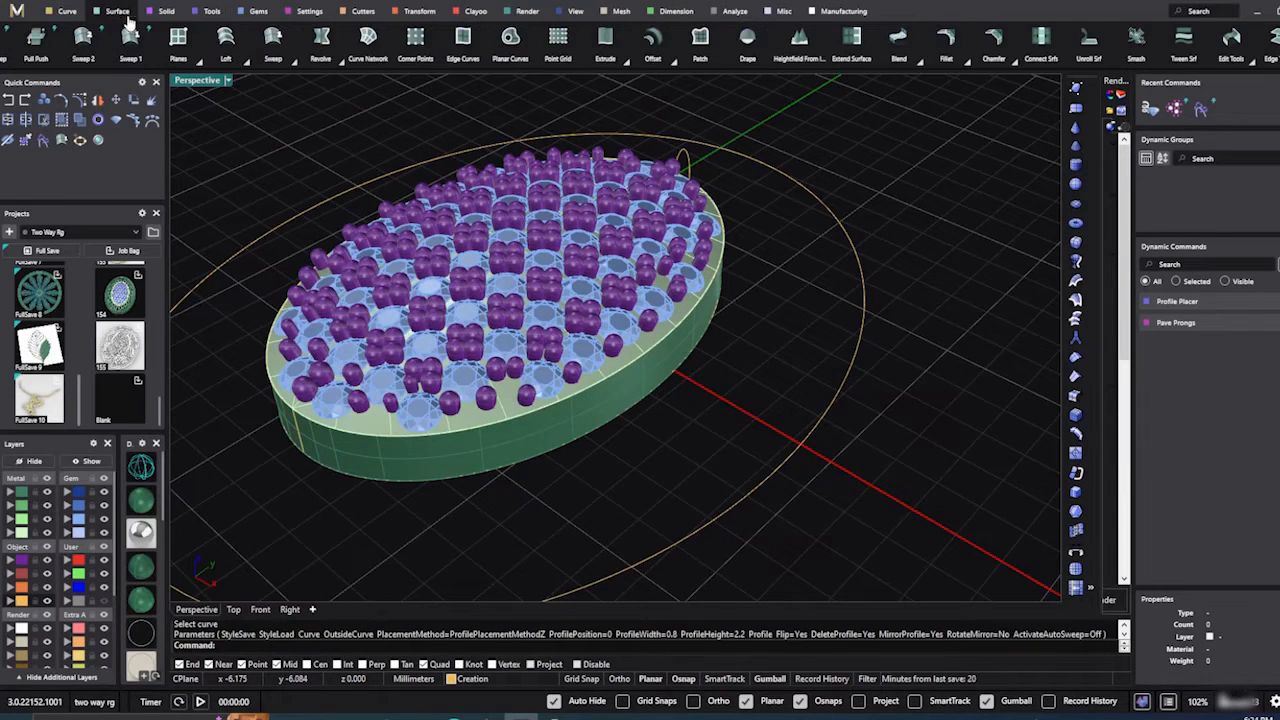
{"action": "left_click", "coordinate": [130, 42]}
{"action": "scroll", "coordinate": [690, 440], "scroll_direction": "up", "scroll_amount": 3}
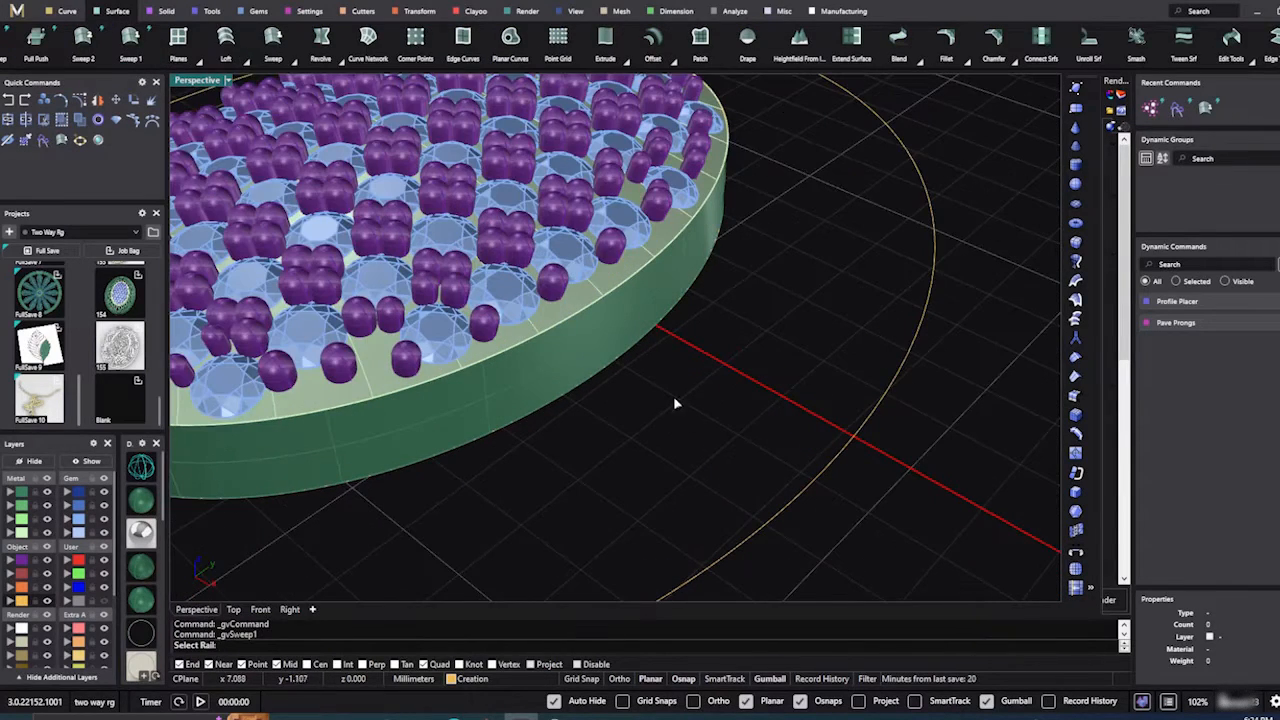
{"action": "left_click", "coordinate": [641, 337]}
{"action": "scroll", "coordinate": [669, 443], "scroll_direction": "down", "scroll_amount": 5}
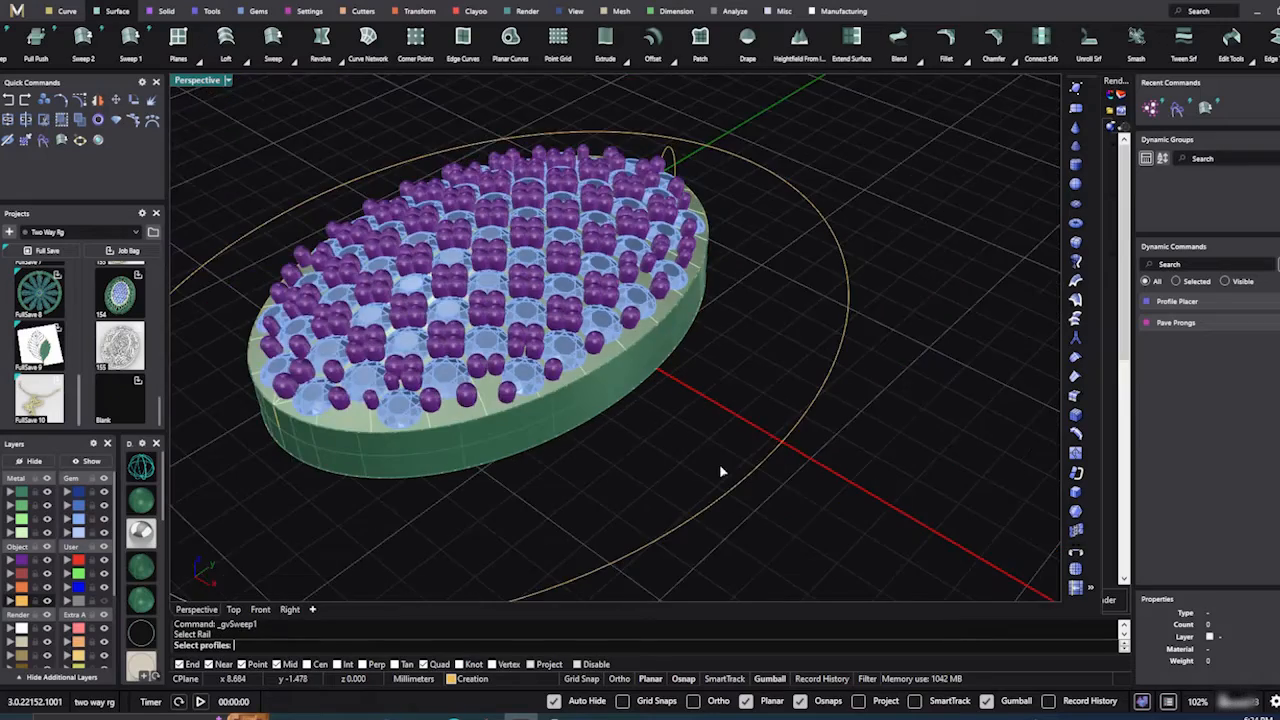
{"action": "right_click_drag", "start_coordinate": [719, 467], "coordinate": [660, 408]}
{"action": "left_click", "coordinate": [806, 280]}
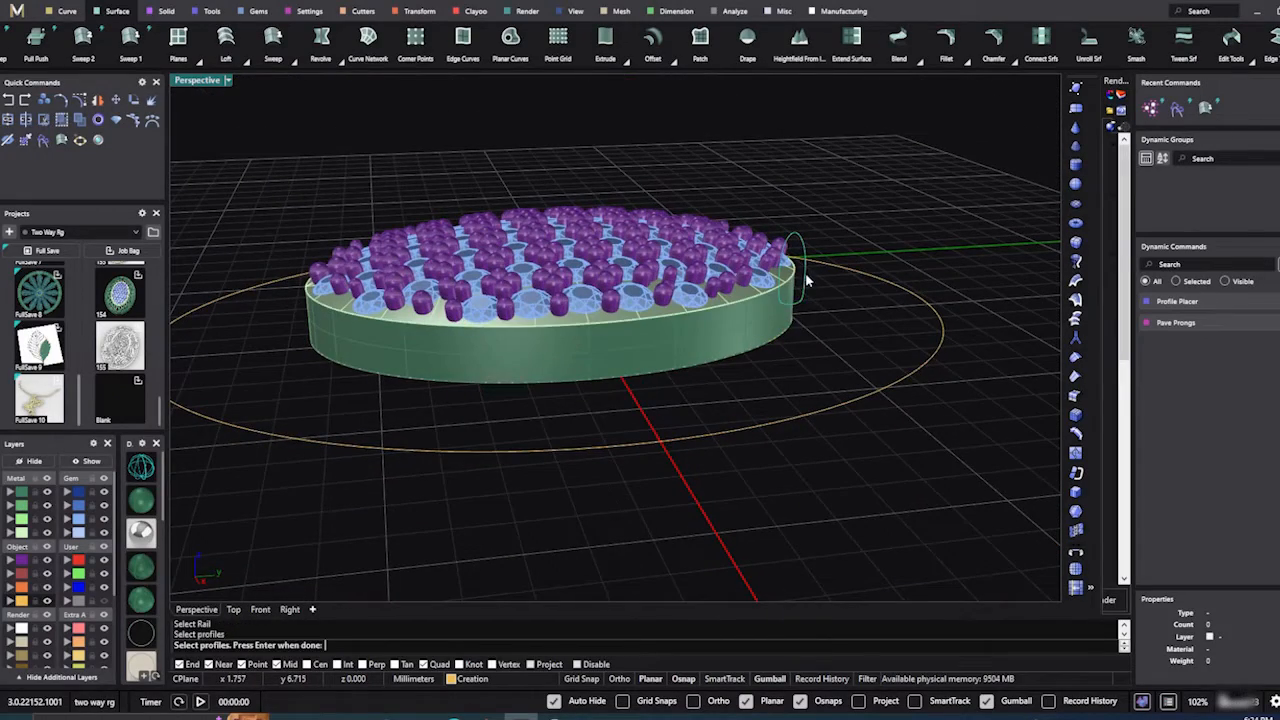
{"action": "right_click", "coordinate": [809, 317]}
Step: Check the swept border from above and from the side against the gems and prongs, and accept the sweep
{"action": "right_click_drag", "start_coordinate": [797, 351], "coordinate": [955, 499]}
{"action": "scroll", "coordinate": [660, 271], "scroll_direction": "up", "scroll_amount": 5}
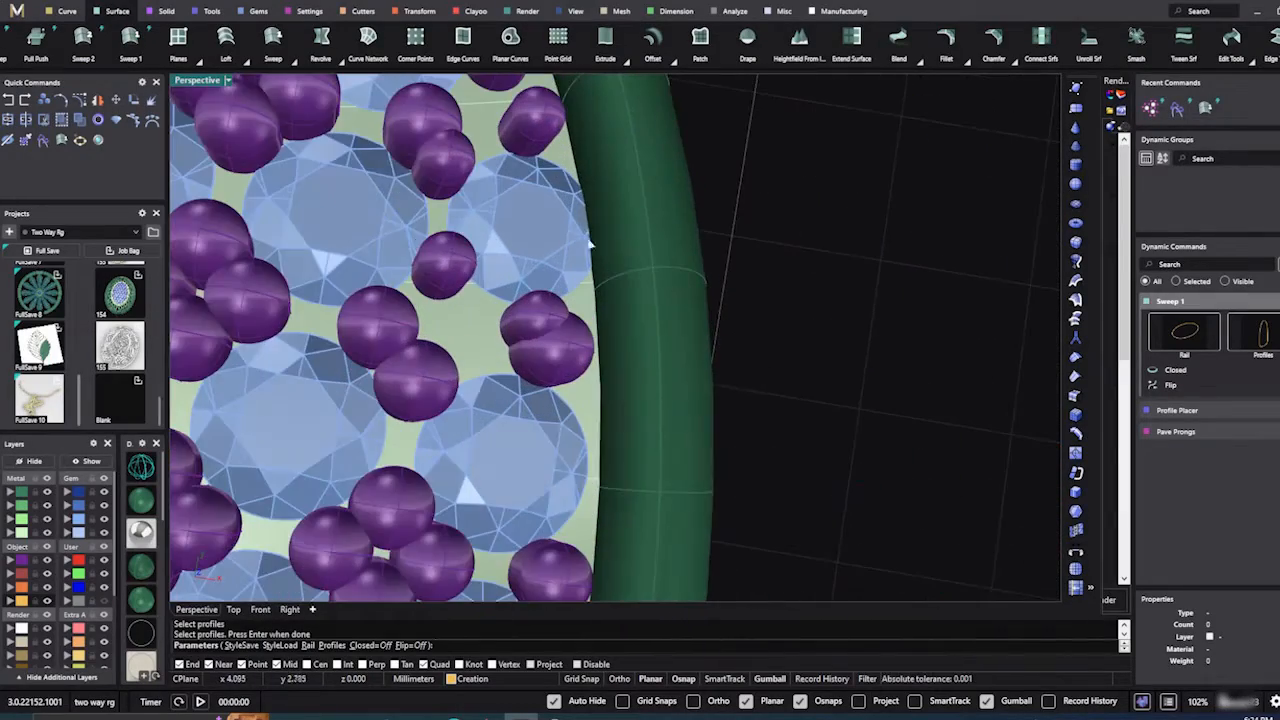
{"action": "scroll", "coordinate": [694, 380], "scroll_direction": "down", "scroll_amount": 8}
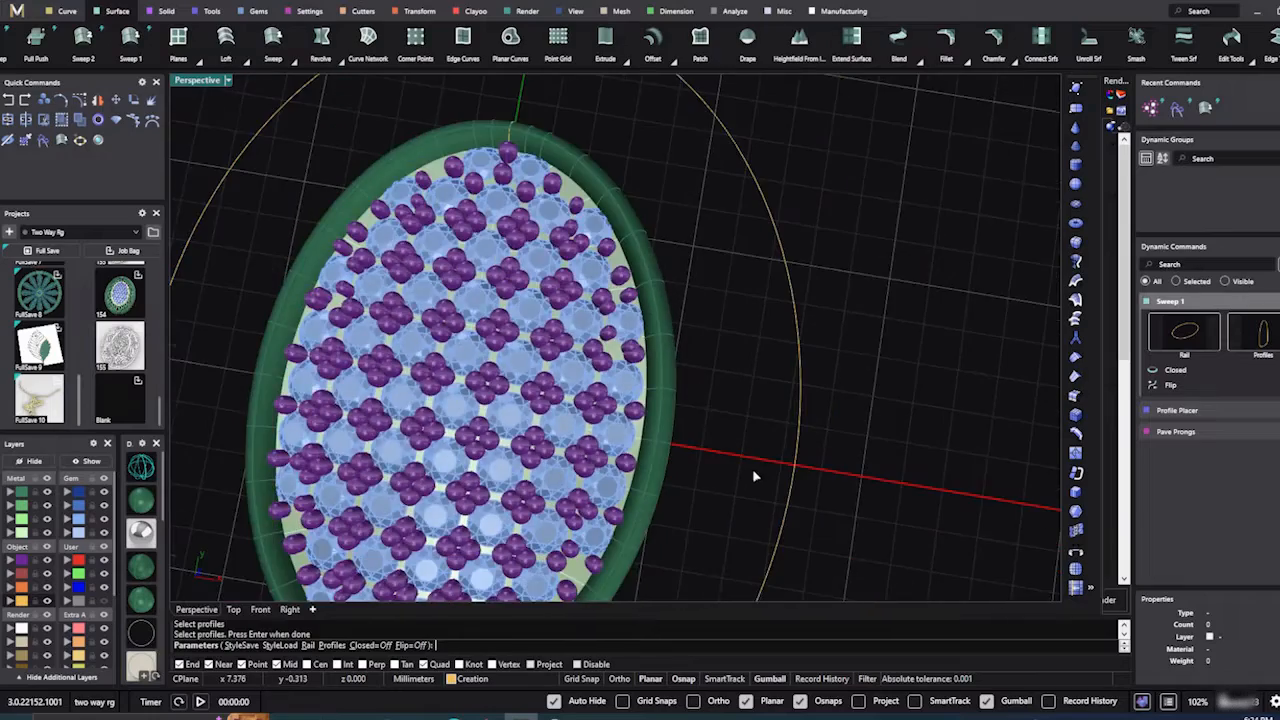
{"action": "right_click_drag", "start_coordinate": [752, 468], "coordinate": [573, 314]}
{"action": "scroll", "coordinate": [824, 253], "scroll_direction": "up", "scroll_amount": 3}
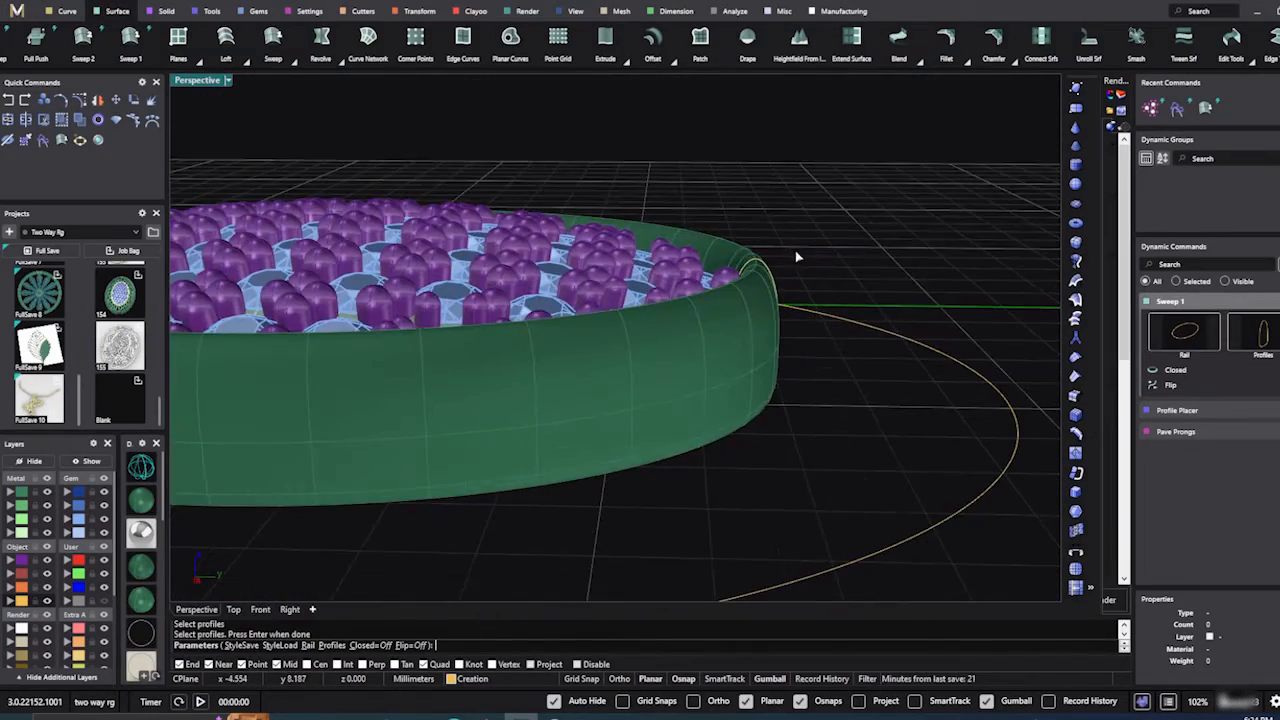
{"action": "key", "text": "Return"}
Step: Reopen the border's placed profile for editing in Profile Placer and shift it slightly outward from the oval
{"action": "left_click", "coordinate": [771, 282]}
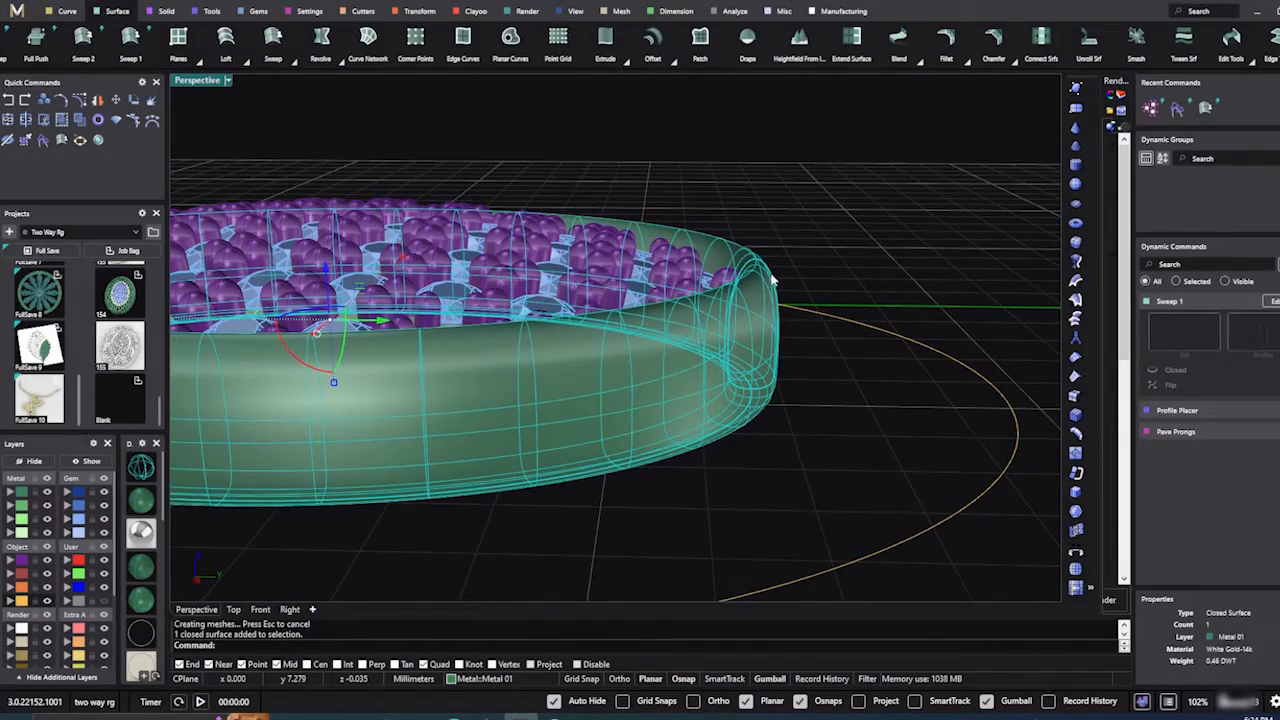
{"action": "left_click", "coordinate": [772, 279]}
{"action": "left_click", "coordinate": [820, 308]}
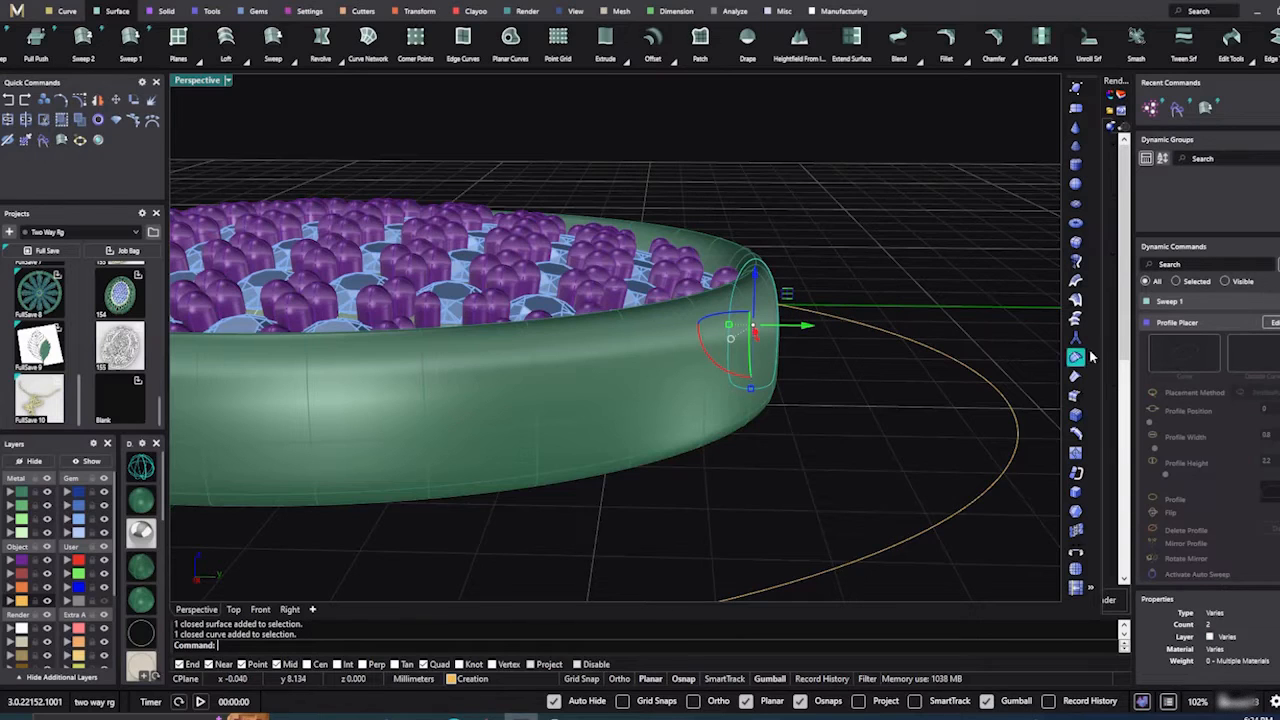
{"action": "left_click", "coordinate": [1274, 323]}
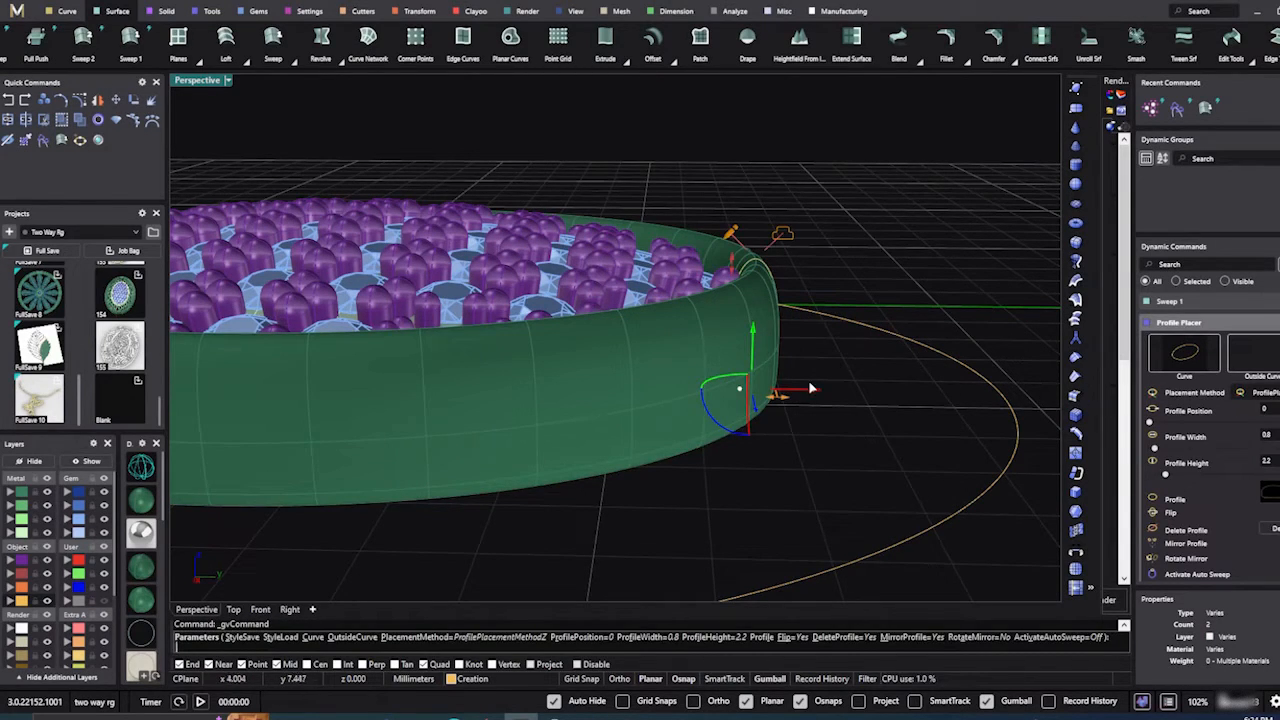
{"action": "left_click_drag", "start_coordinate": [815, 393], "coordinate": [825, 395]}
Step: Lower the border profile's height to 1.9 and accept the edit
{"action": "right_click_drag", "start_coordinate": [900, 406], "coordinate": [817, 306]}
{"action": "scroll", "coordinate": [753, 301], "scroll_direction": "up", "scroll_amount": 8}
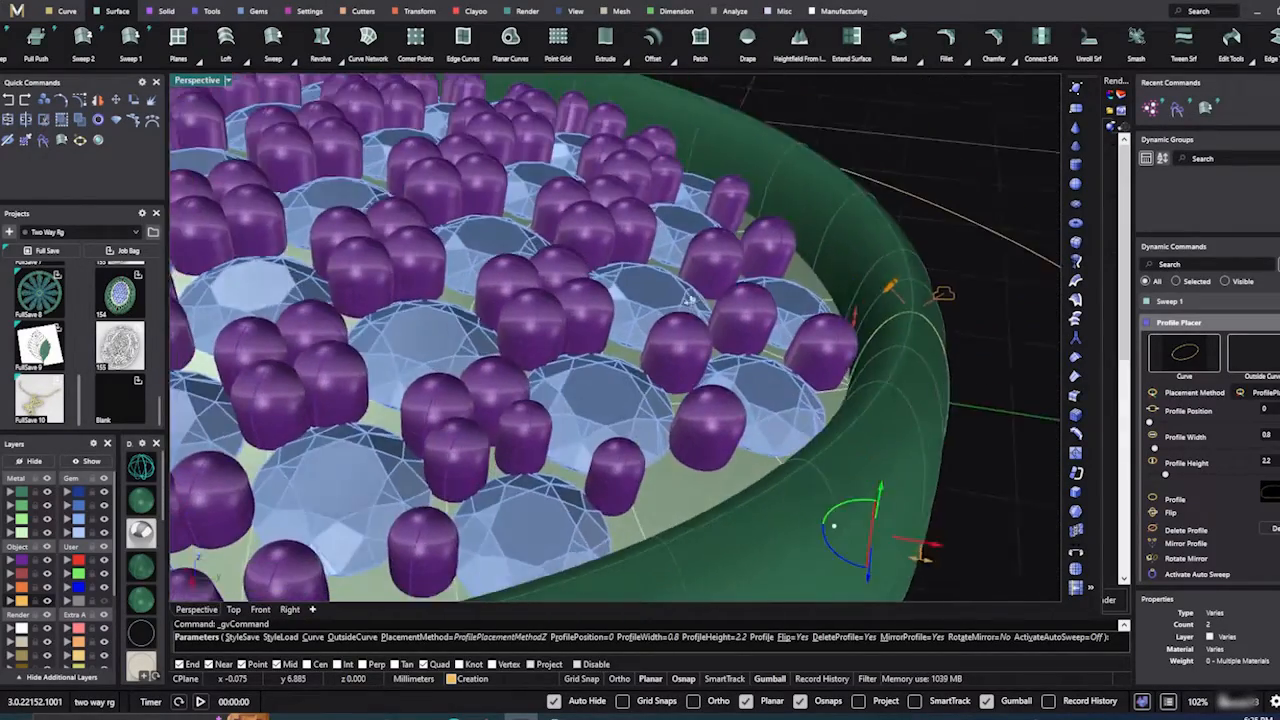
{"action": "scroll", "coordinate": [687, 297], "scroll_direction": "down", "scroll_amount": 10}
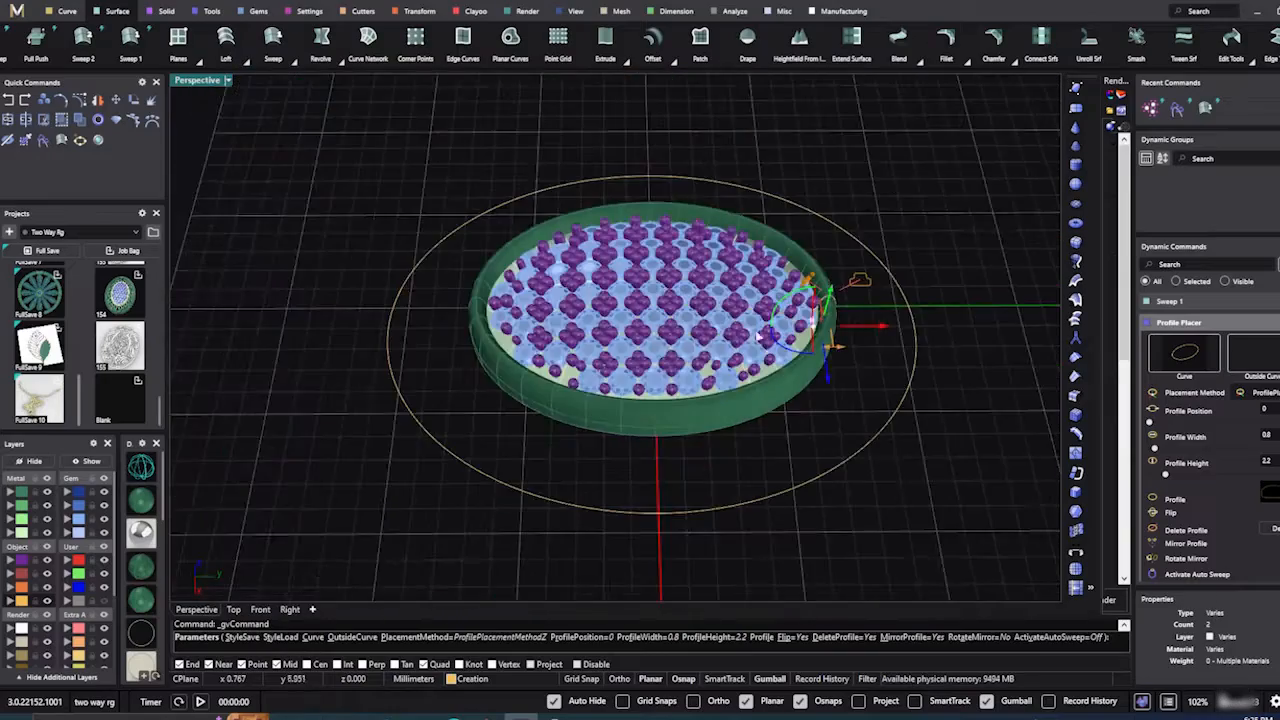
{"action": "right_click_drag", "start_coordinate": [706, 397], "coordinate": [757, 266]}
{"action": "scroll", "coordinate": [690, 260], "scroll_direction": "up", "scroll_amount": 6}
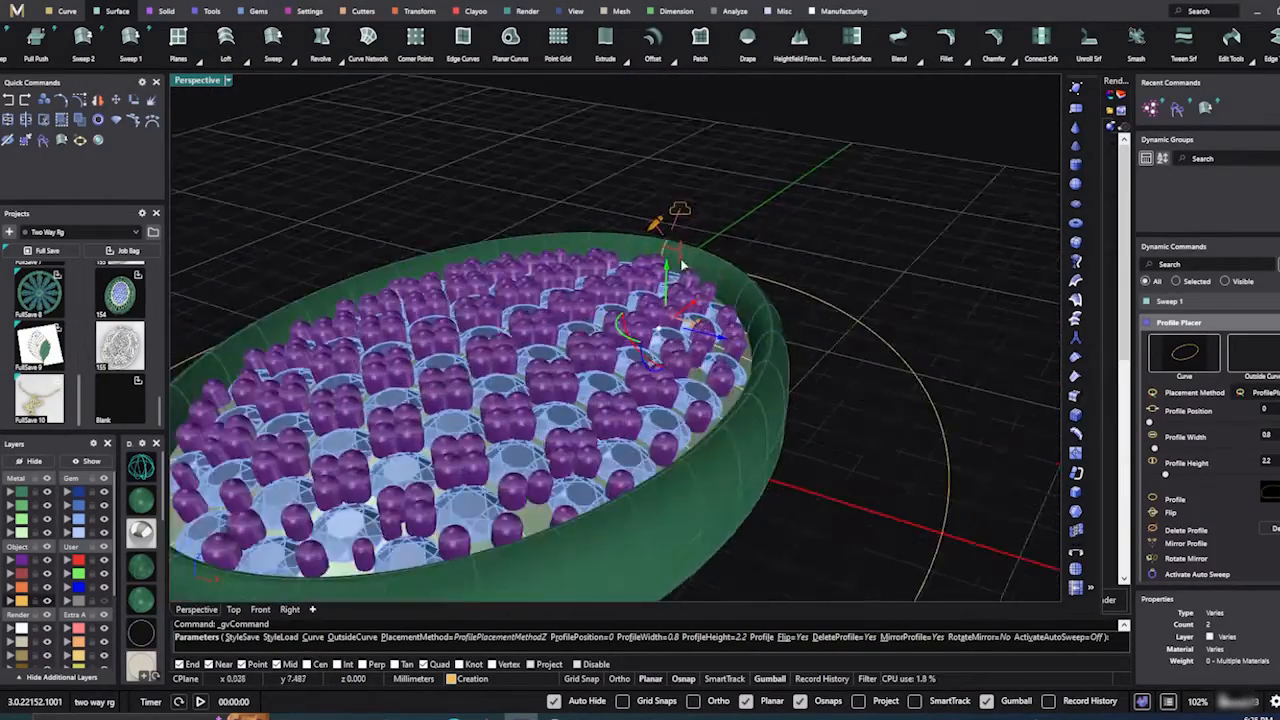
{"action": "right_click_drag", "start_coordinate": [701, 301], "coordinate": [644, 280]}
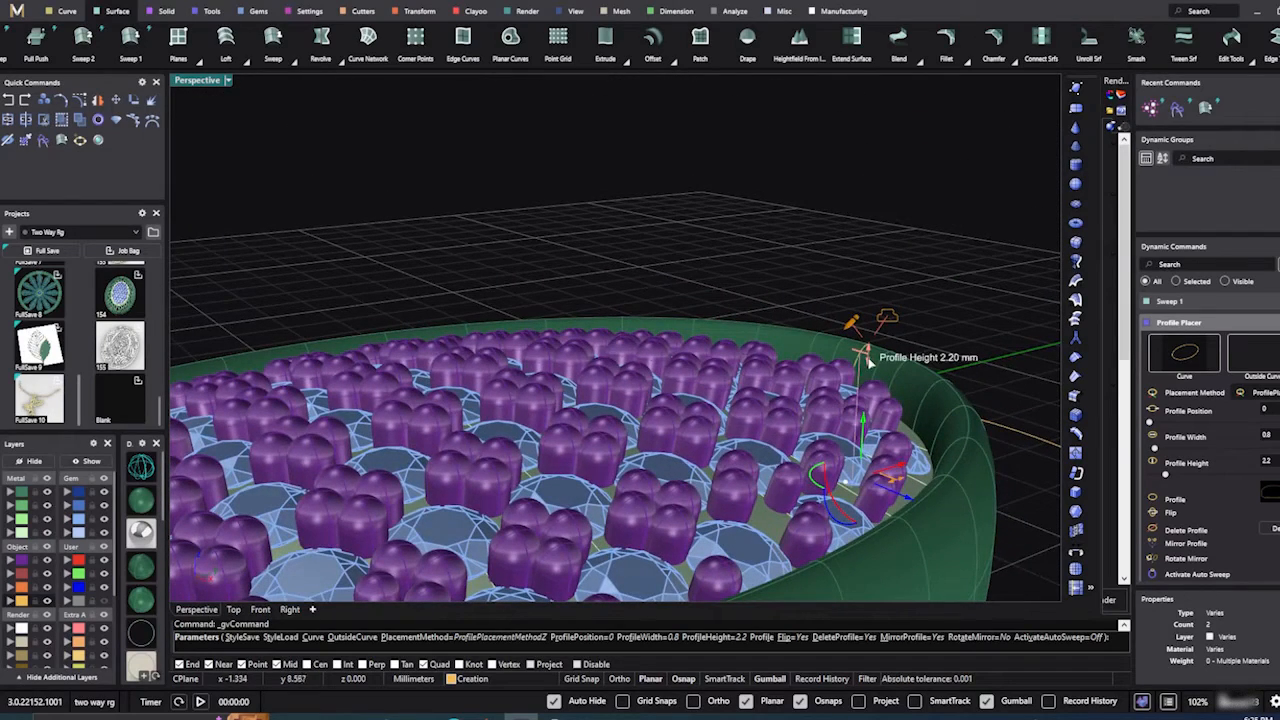
{"action": "left_click_drag", "start_coordinate": [868, 362], "coordinate": [868, 377]}
{"action": "right_click_drag", "start_coordinate": [866, 376], "coordinate": [874, 487]}
{"action": "right_click", "coordinate": [850, 456]}
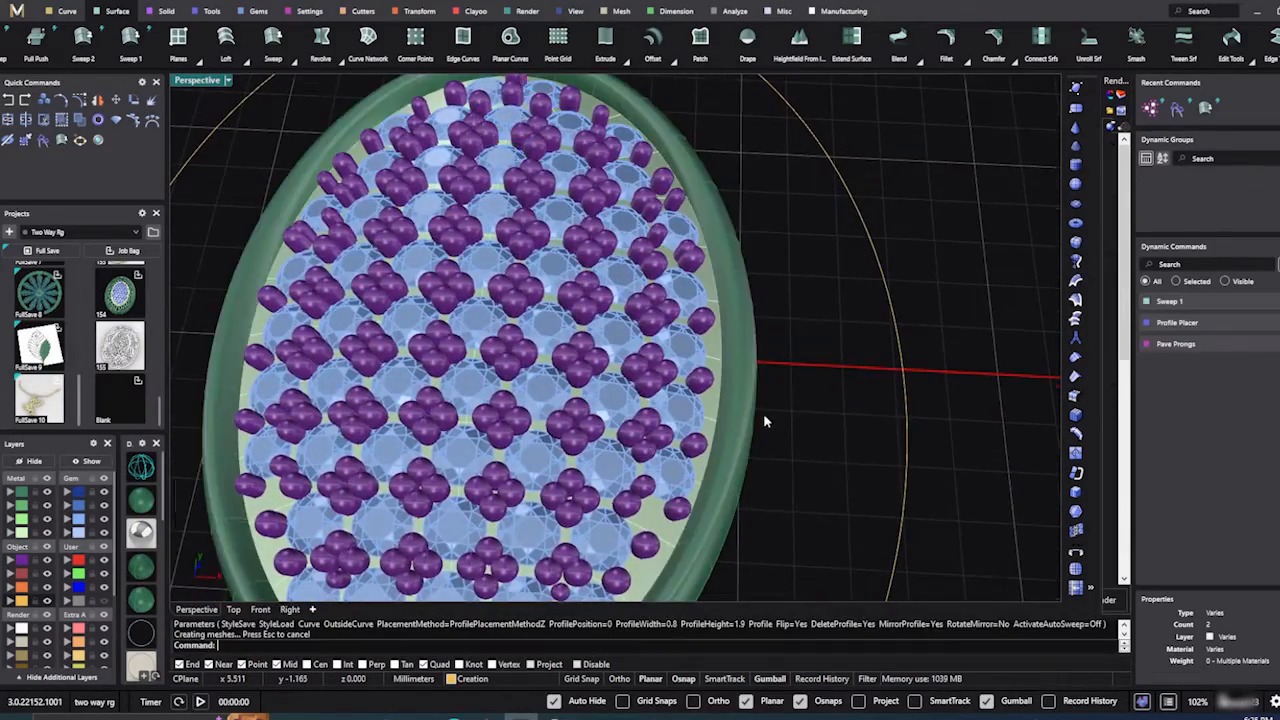
Step: Examine the gaps between the outer gems, prongs and border all around the oval in the Top view
{"action": "scroll", "coordinate": [764, 414], "scroll_direction": "down", "scroll_amount": 5}
{"action": "right_click_drag", "start_coordinate": [782, 446], "coordinate": [791, 489]}
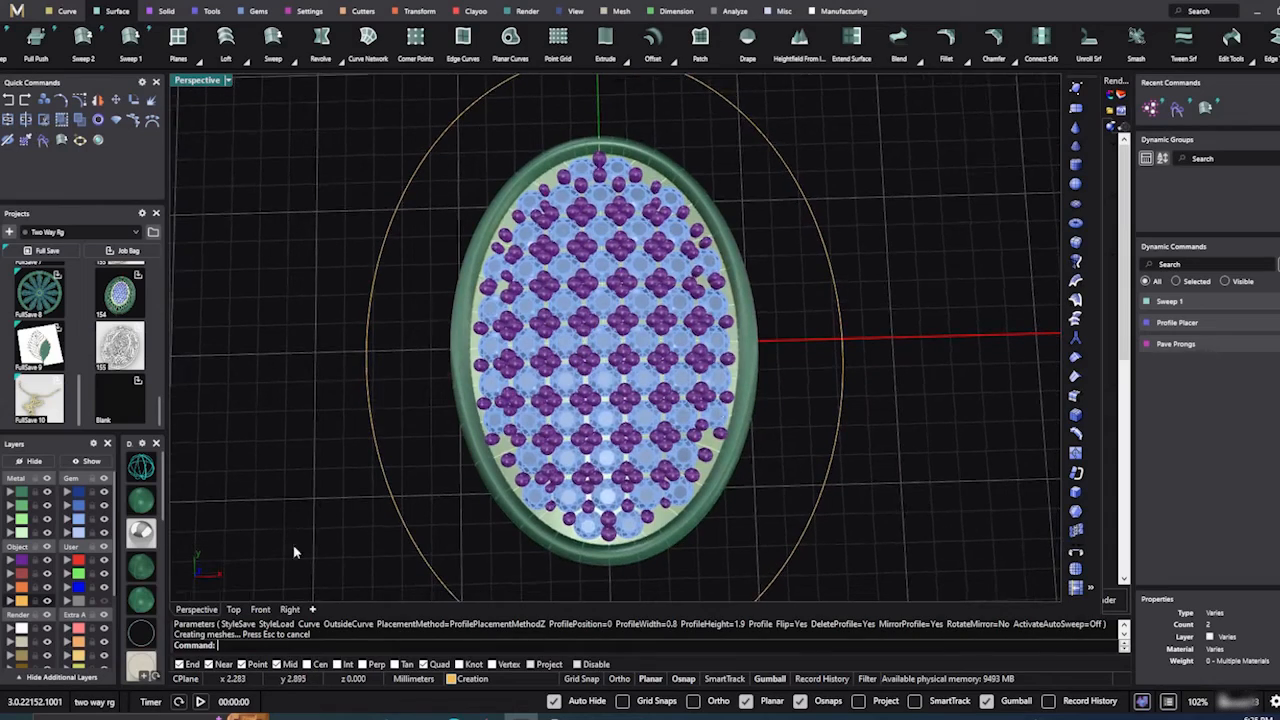
{"action": "left_click", "coordinate": [233, 609]}
{"action": "scroll", "coordinate": [419, 347], "scroll_direction": "up", "scroll_amount": 4}
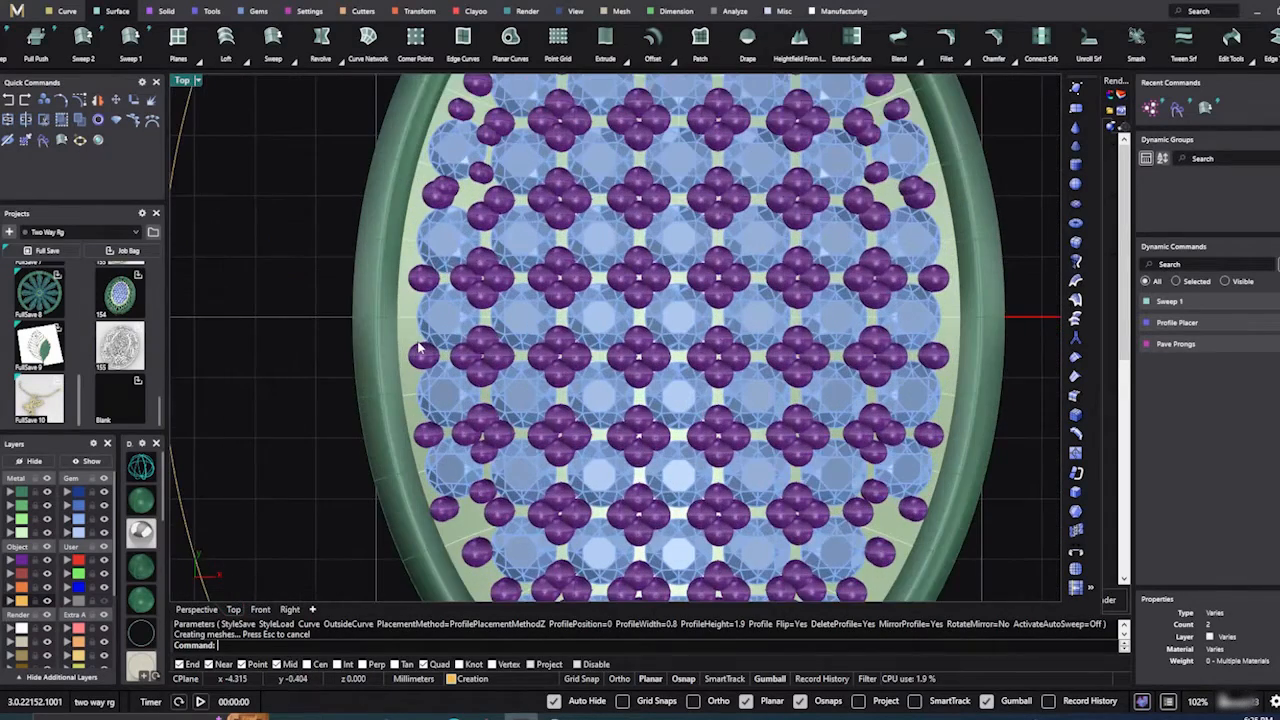
{"action": "scroll", "coordinate": [418, 320], "scroll_direction": "down", "scroll_amount": 4}
{"action": "scroll", "coordinate": [416, 313], "scroll_direction": "up", "scroll_amount": 5}
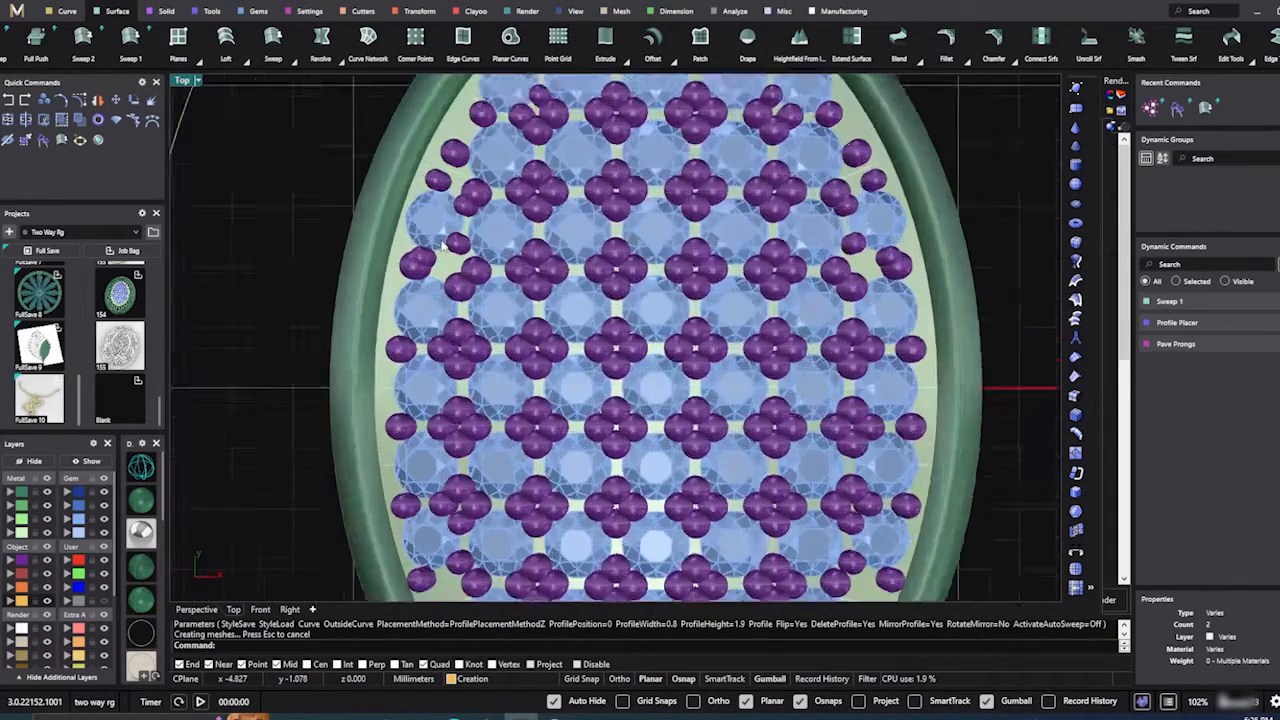
{"action": "scroll", "coordinate": [420, 254], "scroll_direction": "down", "scroll_amount": 3}
{"action": "scroll", "coordinate": [718, 238], "scroll_direction": "up", "scroll_amount": 4}
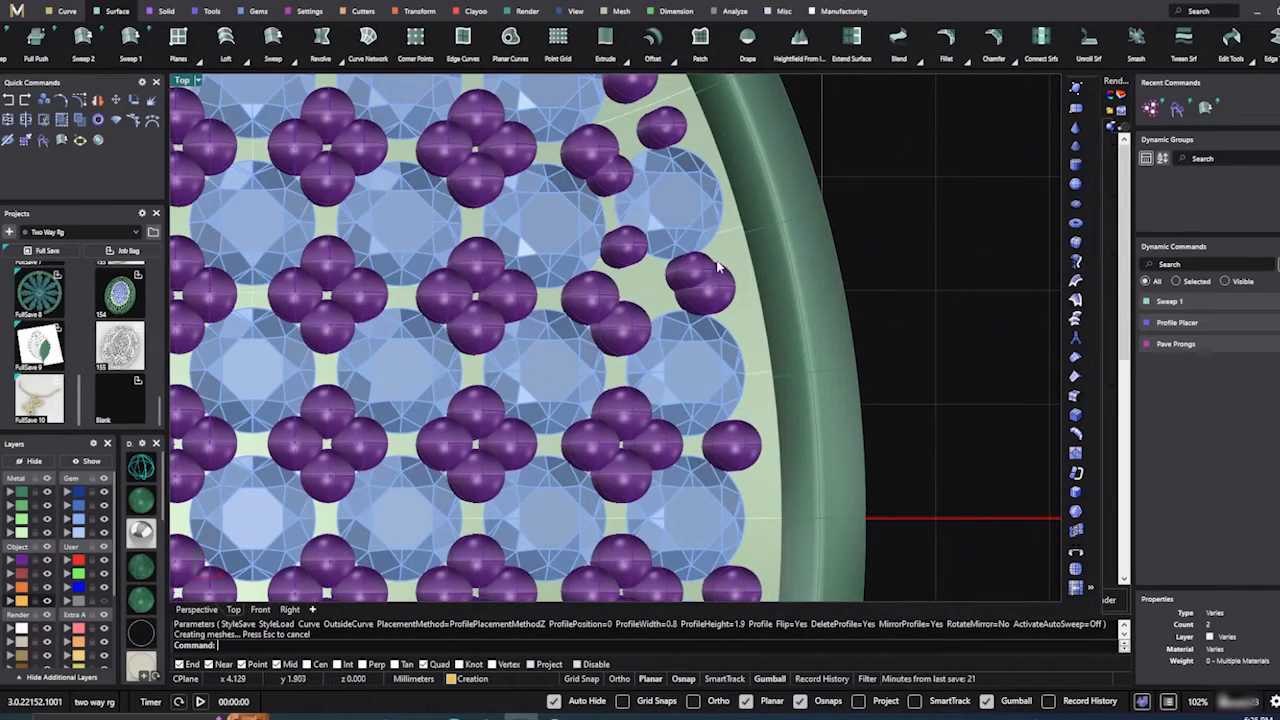
{"action": "scroll", "coordinate": [703, 277], "scroll_direction": "down", "scroll_amount": 5}
{"action": "scroll", "coordinate": [703, 277], "scroll_direction": "up", "scroll_amount": 2}
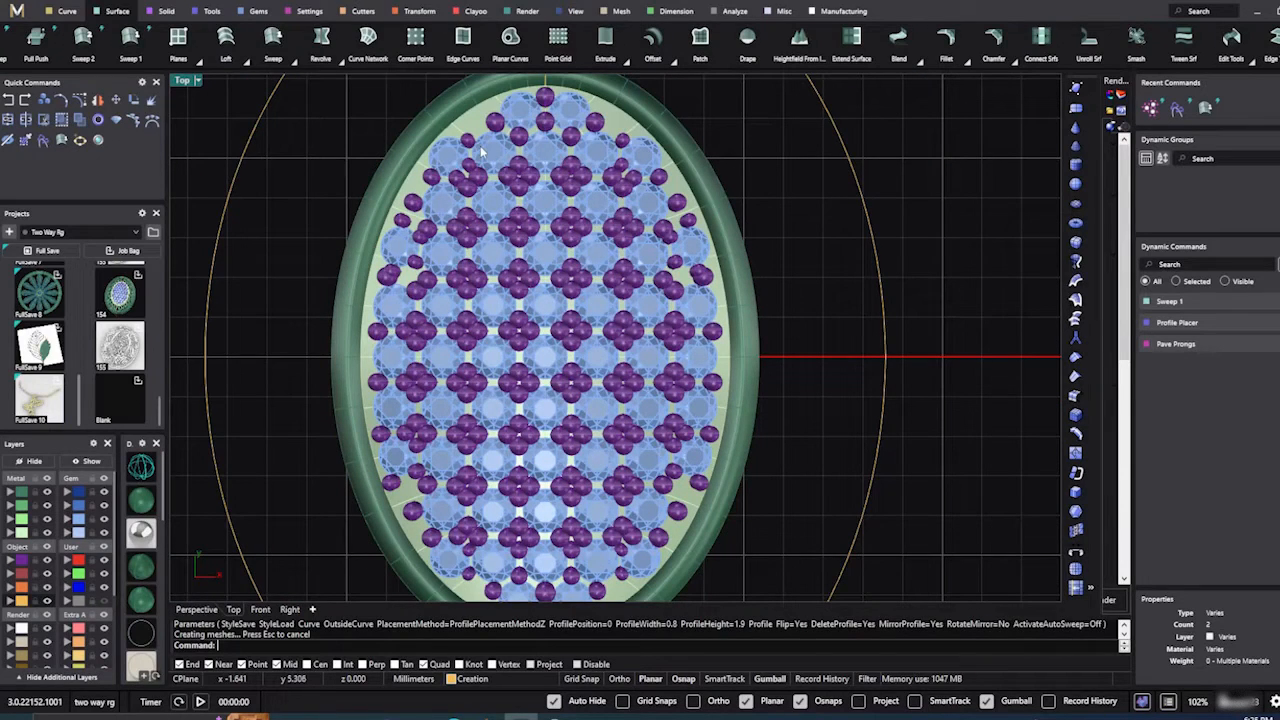
Step: Start Prong On Surface and place a prong on the domed surface in the gap near the oval's lower-right edge
{"action": "left_click", "coordinate": [310, 12]}
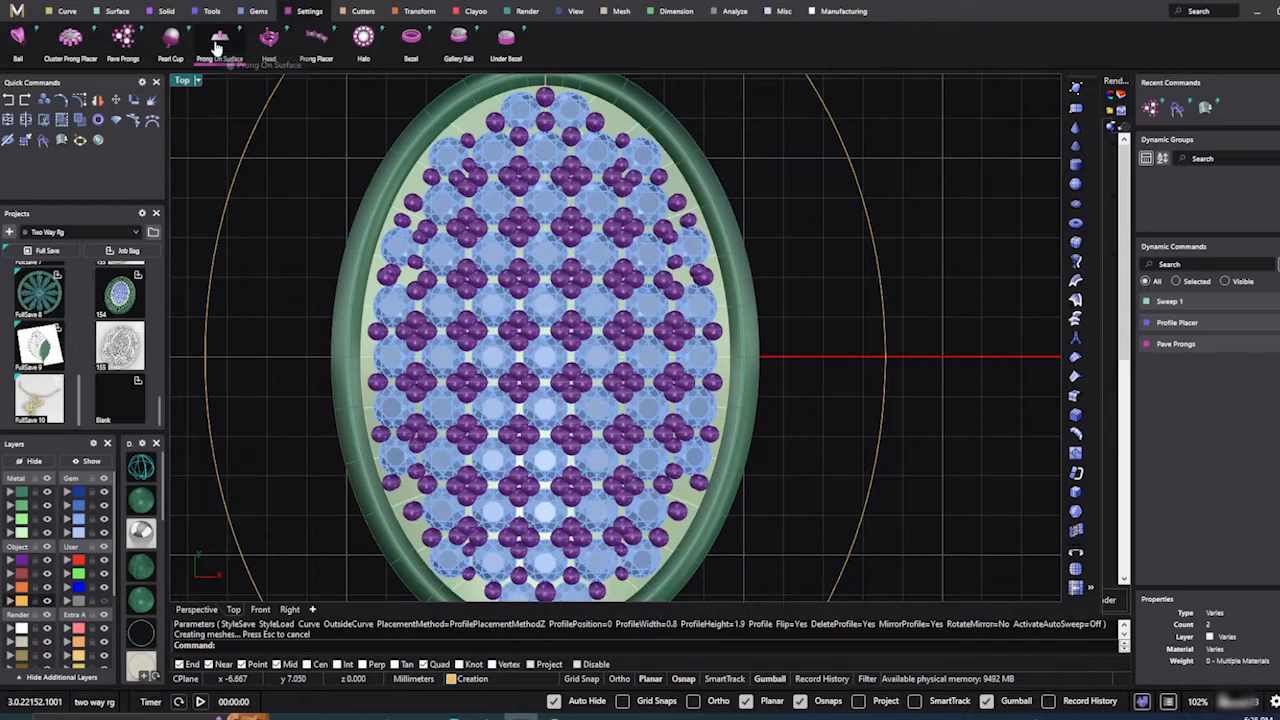
{"action": "left_click", "coordinate": [219, 40]}
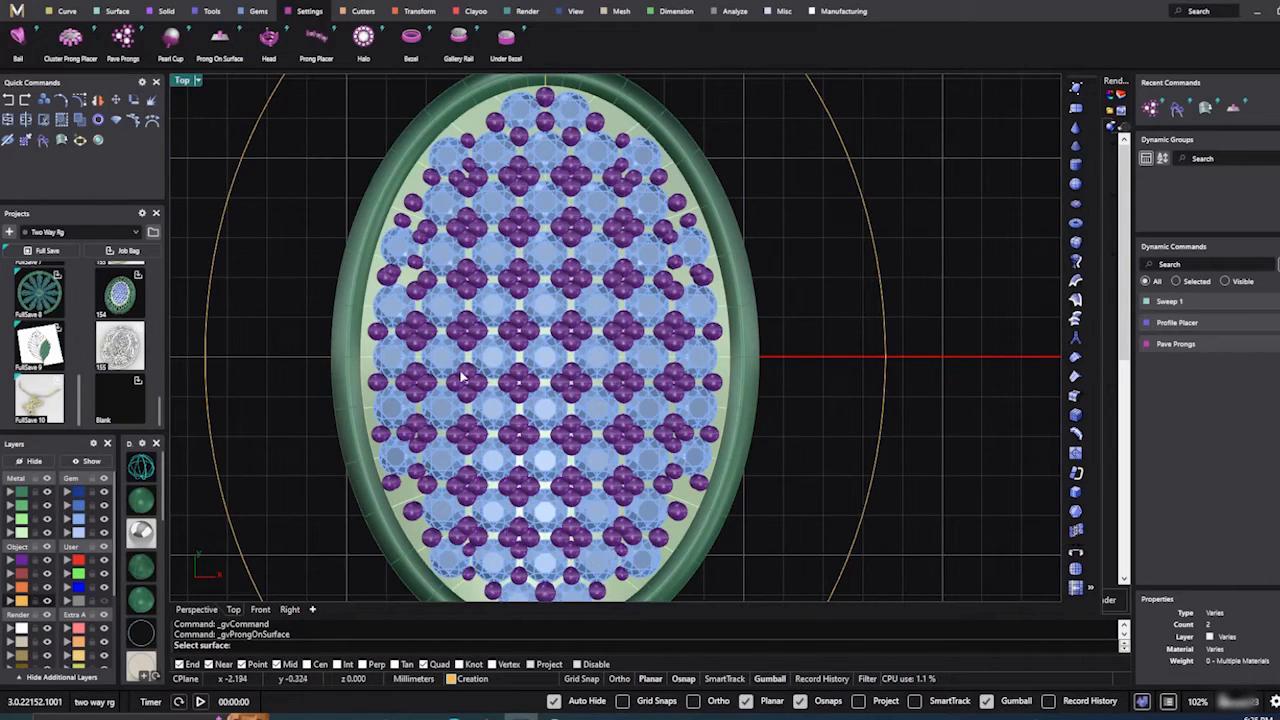
{"action": "scroll", "coordinate": [462, 376], "scroll_direction": "up", "scroll_amount": 3}
{"action": "scroll", "coordinate": [462, 376], "scroll_direction": "down", "scroll_amount": 5}
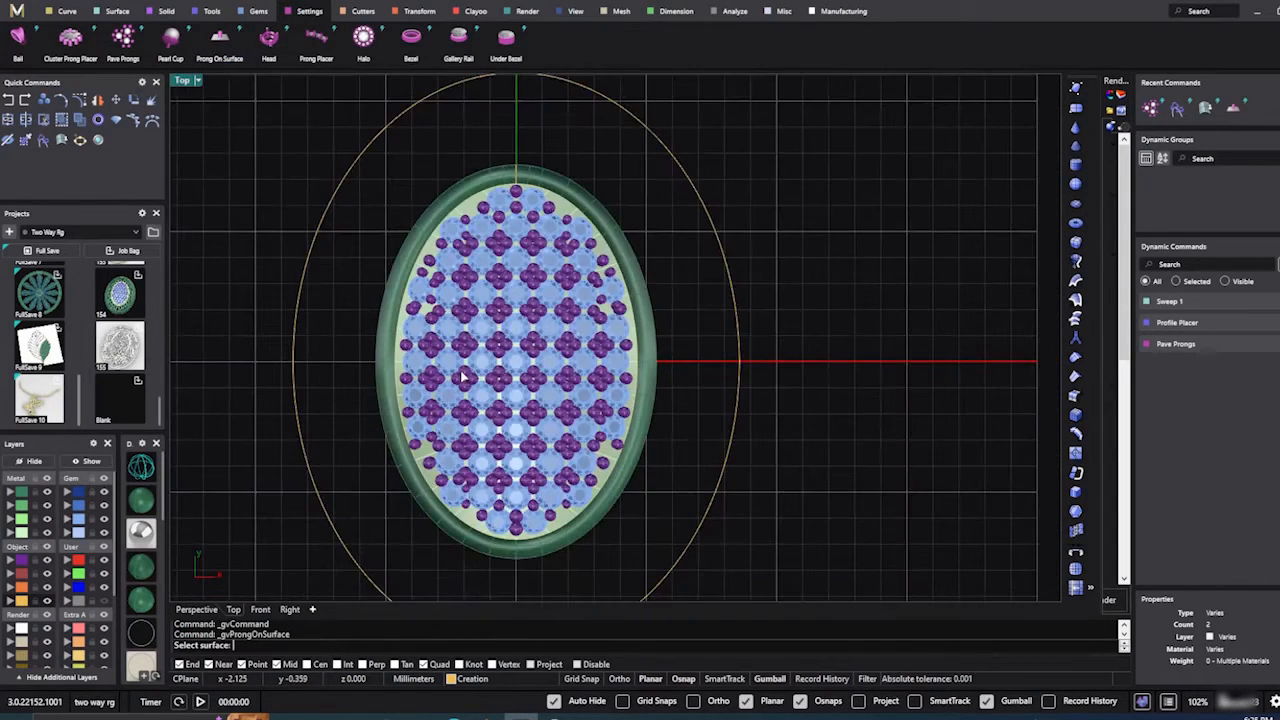
{"action": "scroll", "coordinate": [556, 481], "scroll_direction": "up", "scroll_amount": 5}
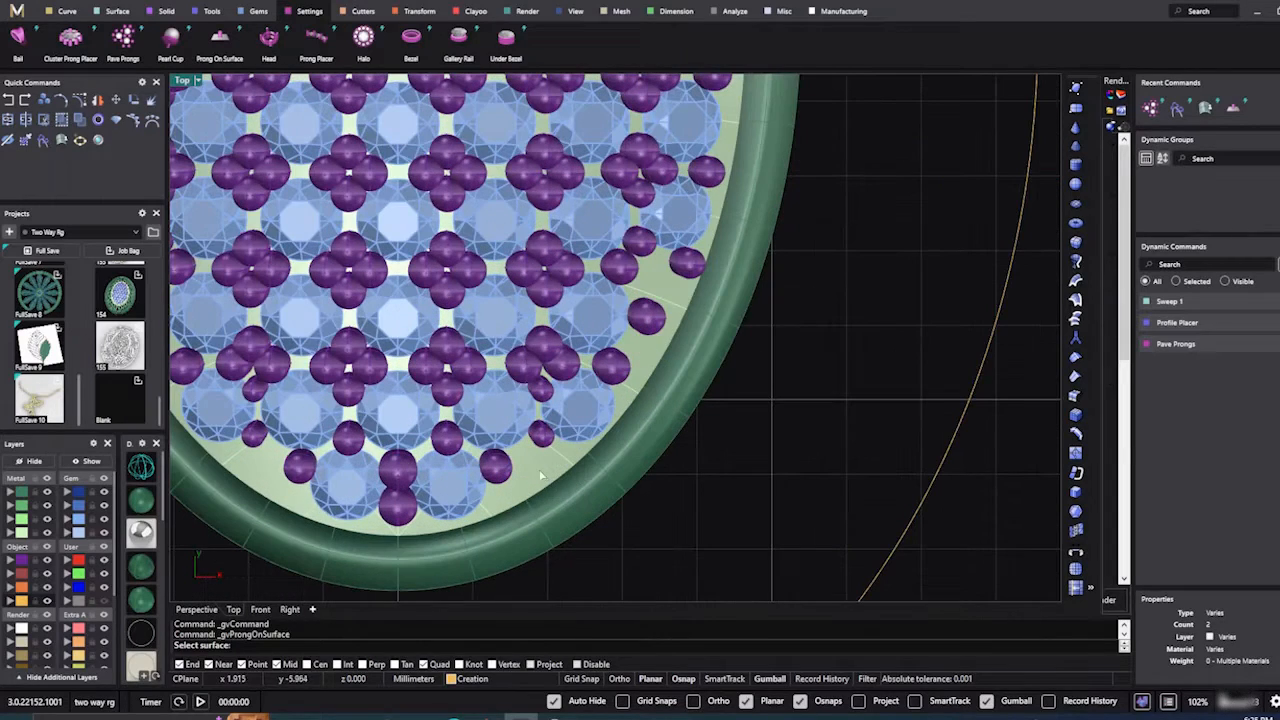
{"action": "left_click", "coordinate": [533, 469]}
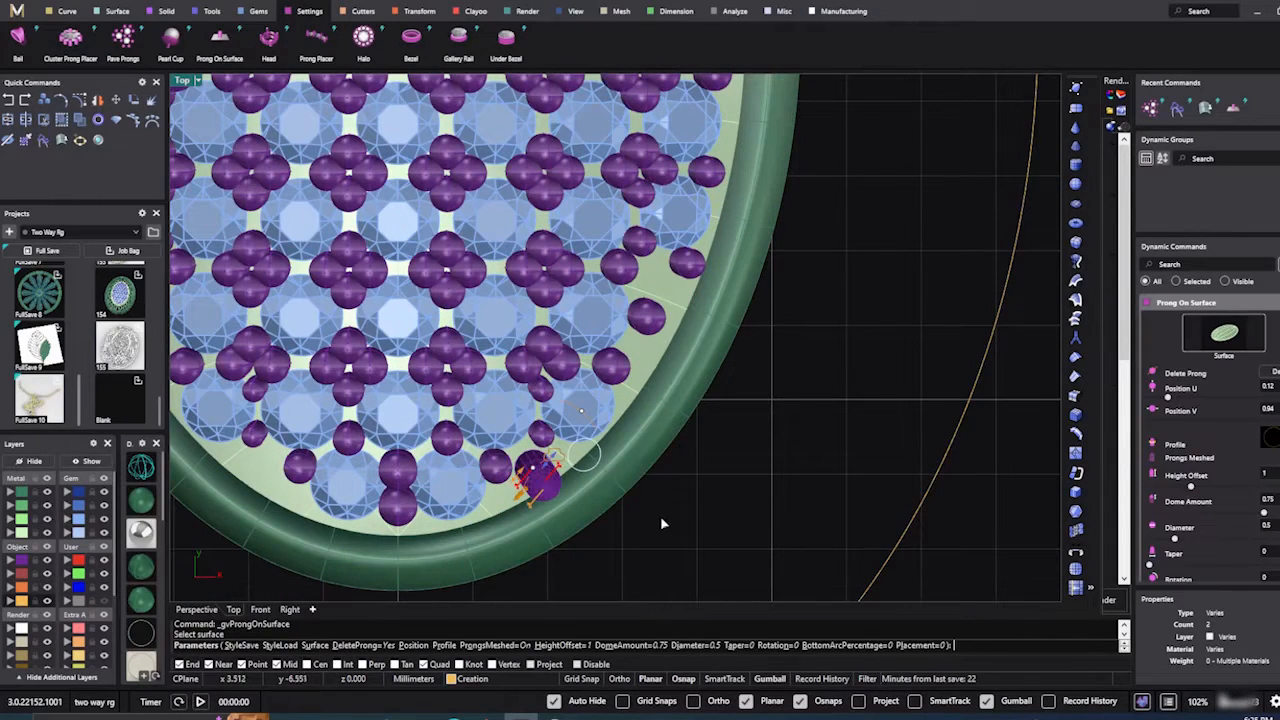
Step: Set the new prong's height offset to 0.5 and dome amount to 0.85, and check it against the neighbouring prongs in perspective
{"action": "left_click", "coordinate": [196, 609]}
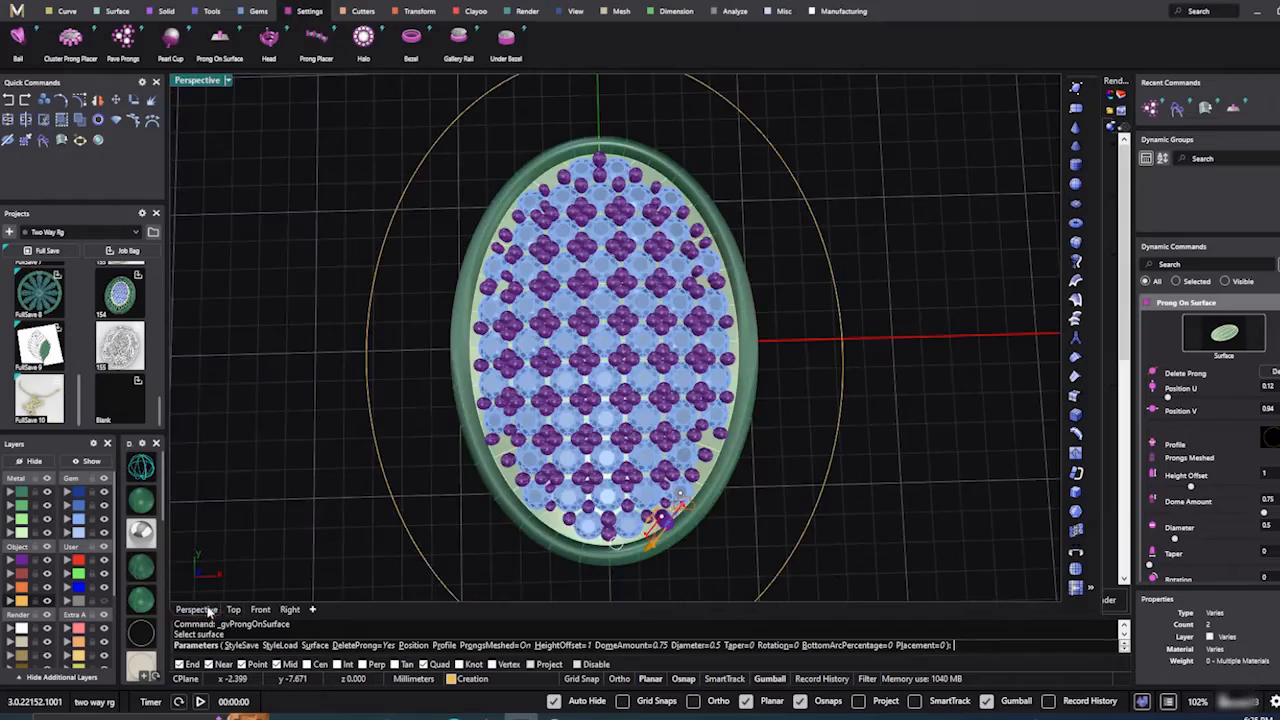
{"action": "right_click_drag", "start_coordinate": [766, 556], "coordinate": [460, 340]}
{"action": "scroll", "coordinate": [425, 453], "scroll_direction": "up", "scroll_amount": 6}
{"action": "scroll", "coordinate": [425, 453], "scroll_direction": "up", "scroll_amount": 3}
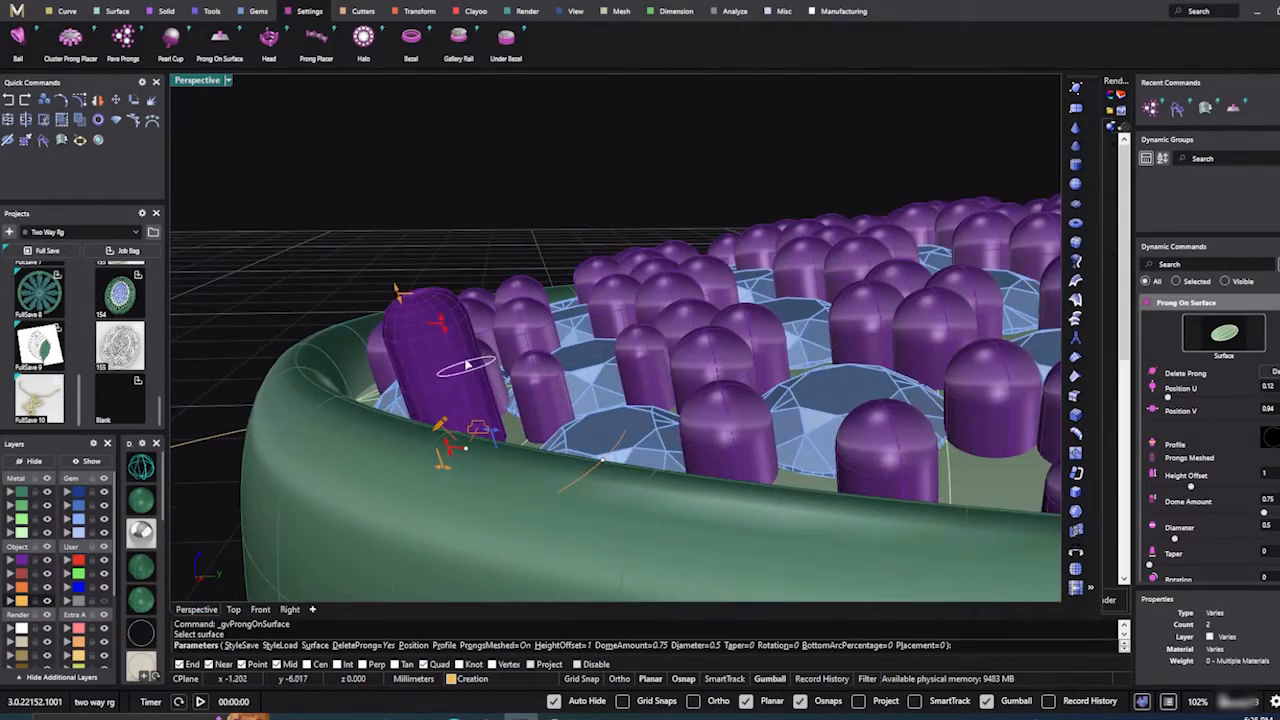
{"action": "mouse_move", "coordinate": [438, 327]}
{"action": "left_mouse_down"}
{"action": "mouse_move", "coordinate": [453, 358]}
{"action": "mouse_move", "coordinate": [445, 321]}
{"action": "mouse_move", "coordinate": [446, 333]}
{"action": "left_mouse_up"}
{"action": "left_click_drag", "start_coordinate": [396, 290], "coordinate": [438, 368]}
{"action": "scroll", "coordinate": [471, 296], "scroll_direction": "down", "scroll_amount": 6}
{"action": "right_click_drag", "start_coordinate": [466, 300], "coordinate": [608, 486]}
{"action": "scroll", "coordinate": [608, 500], "scroll_direction": "up", "scroll_amount": 5}
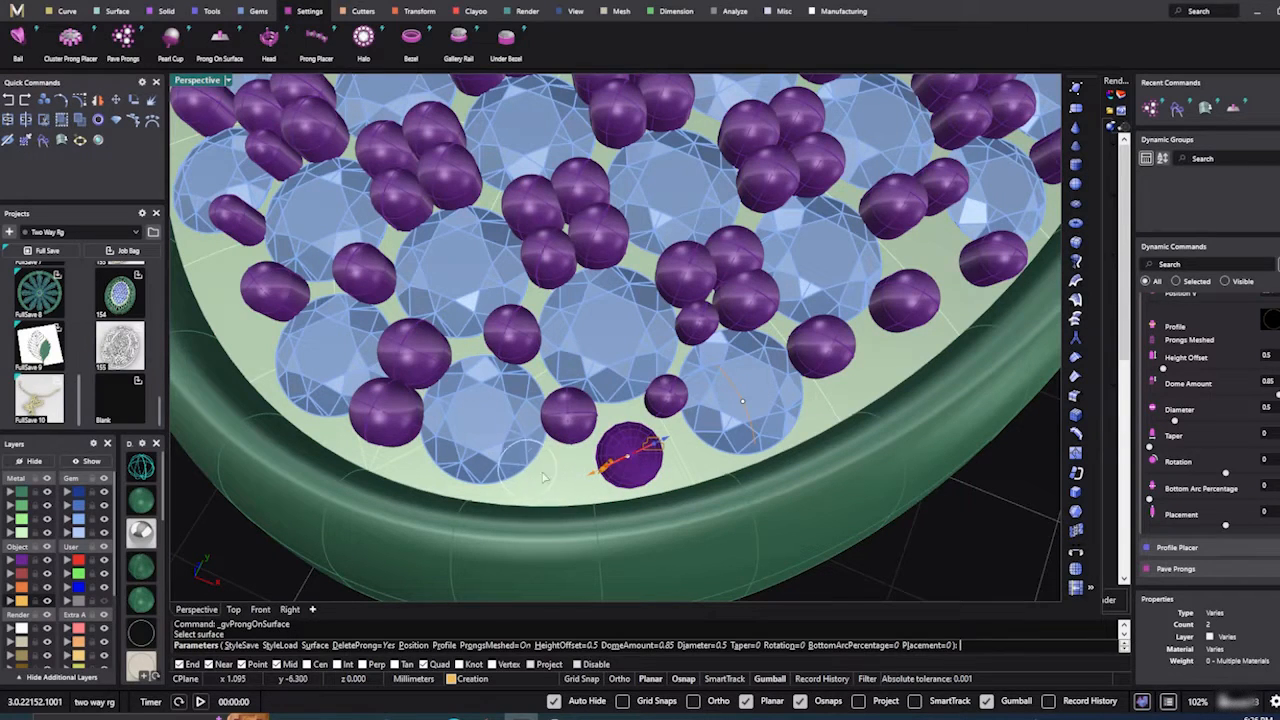
{"action": "scroll", "coordinate": [545, 478], "scroll_direction": "down", "scroll_amount": 2}
{"action": "scroll", "coordinate": [600, 455], "scroll_direction": "up", "scroll_amount": 4}
{"action": "scroll", "coordinate": [585, 430], "scroll_direction": "down", "scroll_amount": 3}
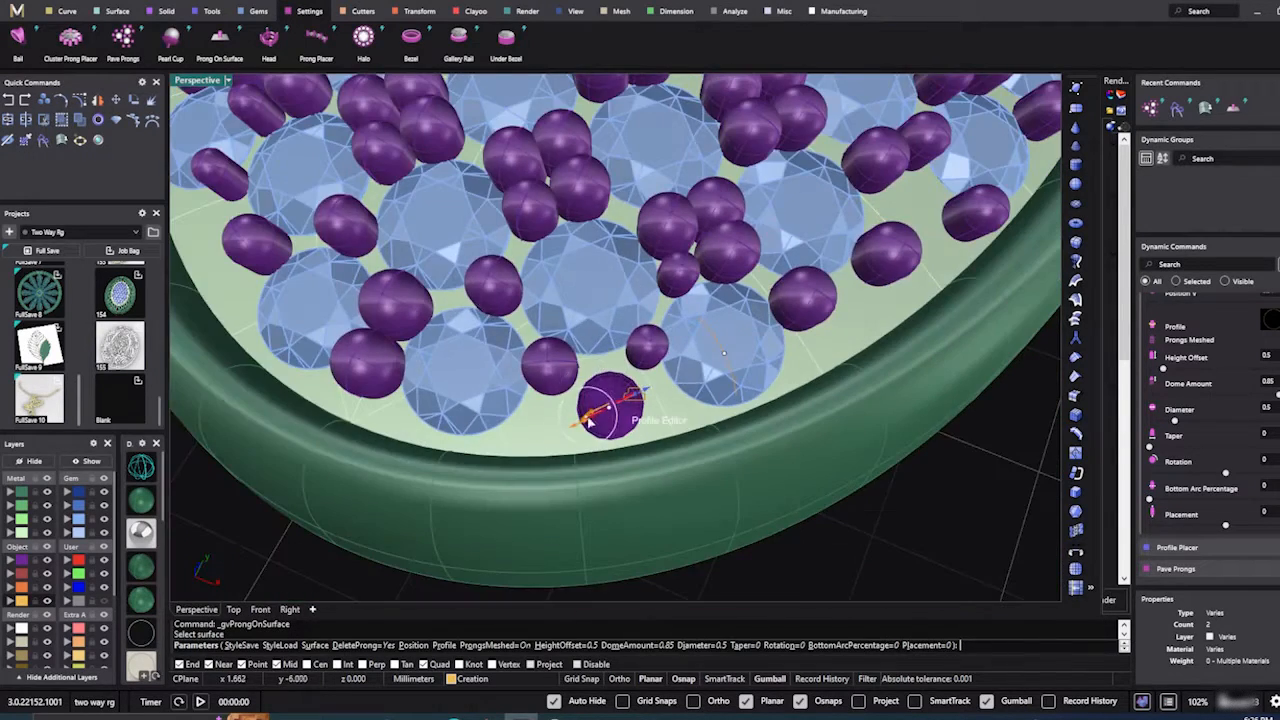
{"action": "right_click_drag", "start_coordinate": [588, 422], "coordinate": [590, 438]}
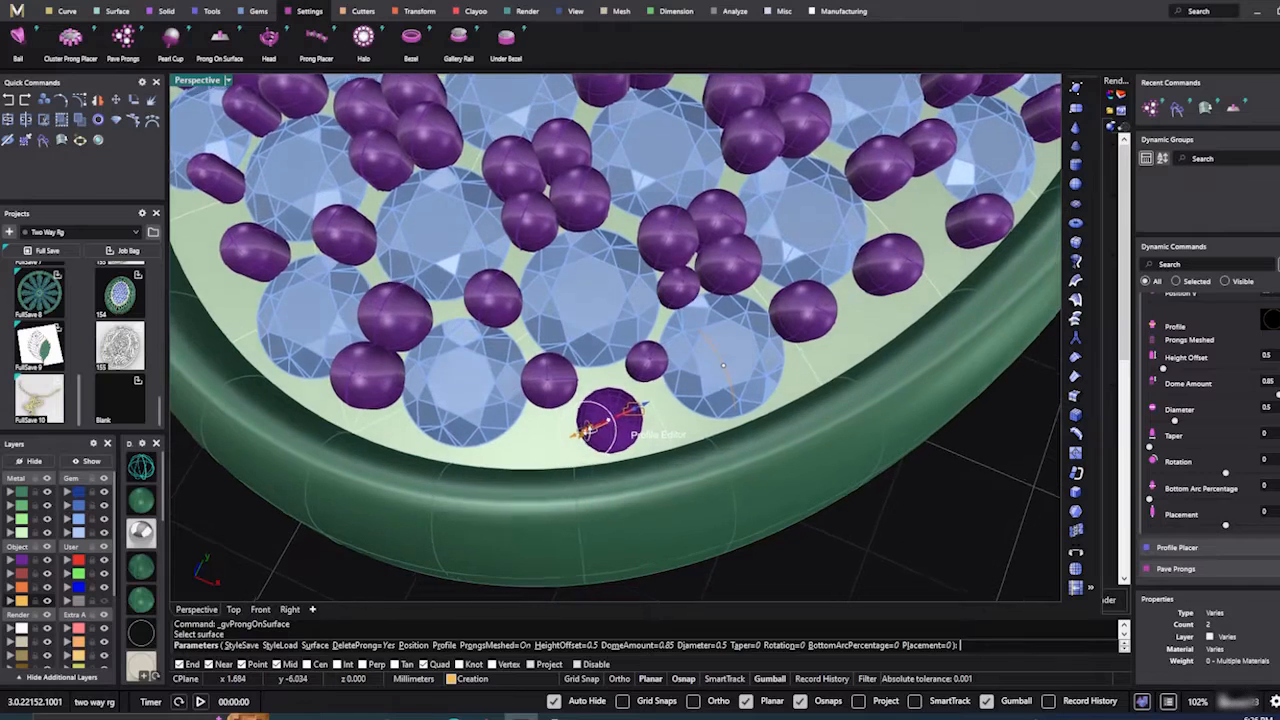
Step: Place another prong on the domed surface at about U 0.08, V 0.92 near the oval's lower end, and delete the neighbouring surface prong
{"action": "left_click", "coordinate": [520, 440]}
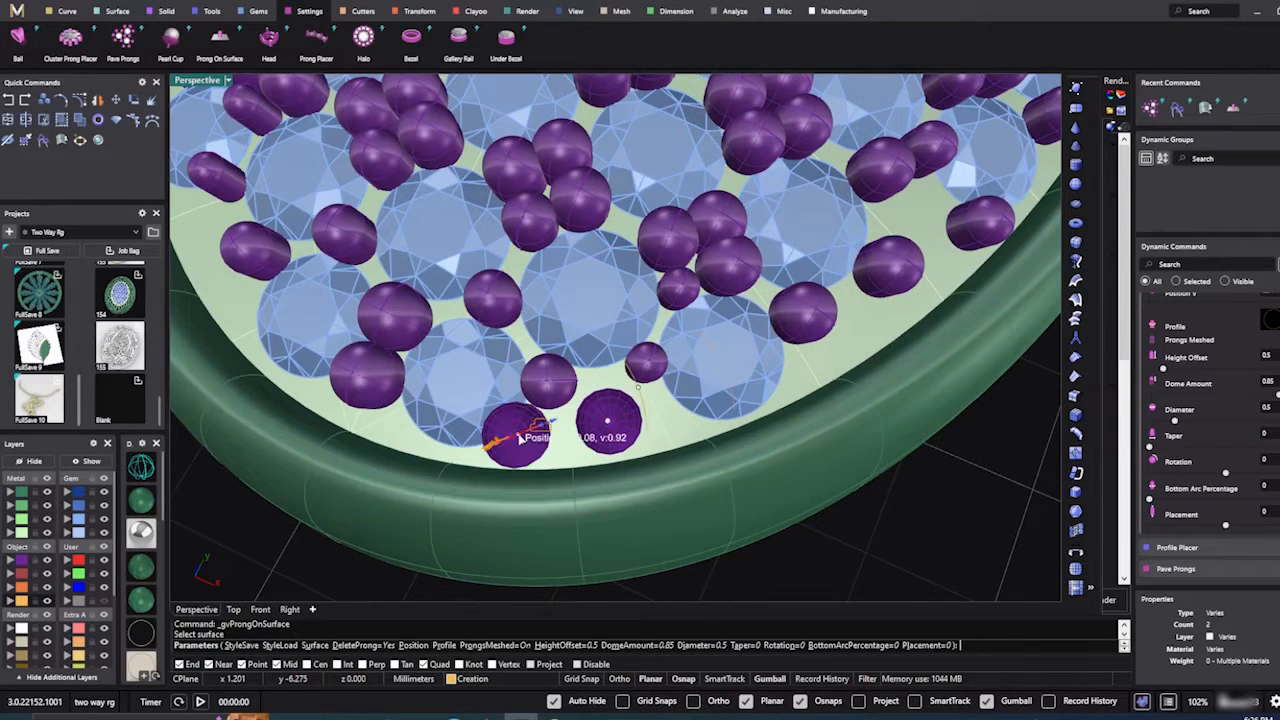
{"action": "left_click", "coordinate": [608, 425]}
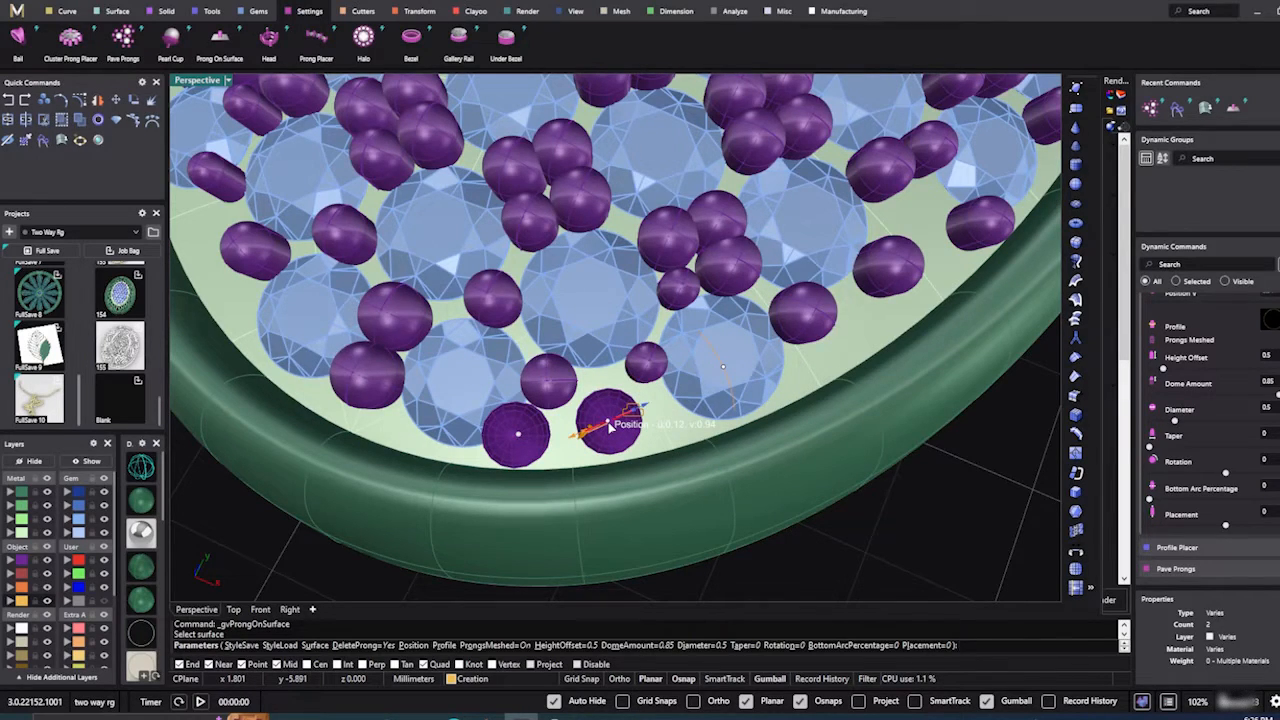
{"action": "scroll", "coordinate": [1214, 432], "scroll_direction": "up", "scroll_amount": 3}
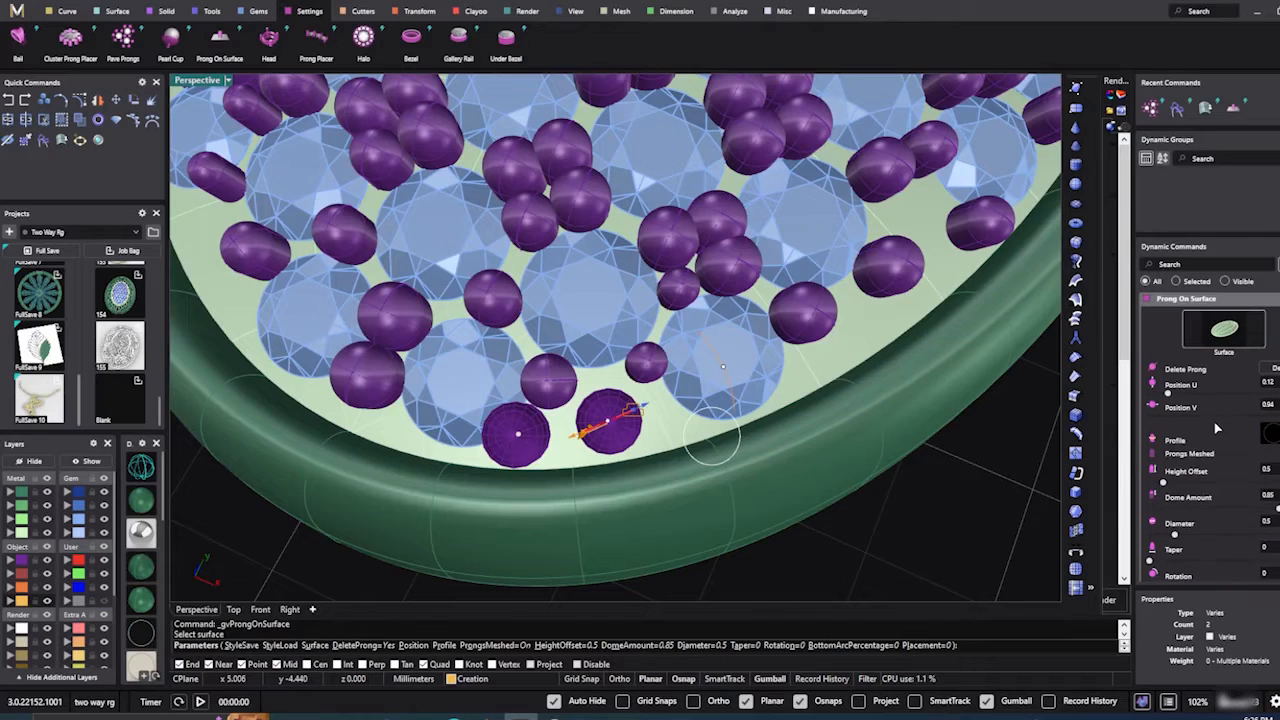
{"action": "left_click", "coordinate": [1271, 369]}
{"action": "scroll", "coordinate": [568, 458], "scroll_direction": "down", "scroll_amount": 6}
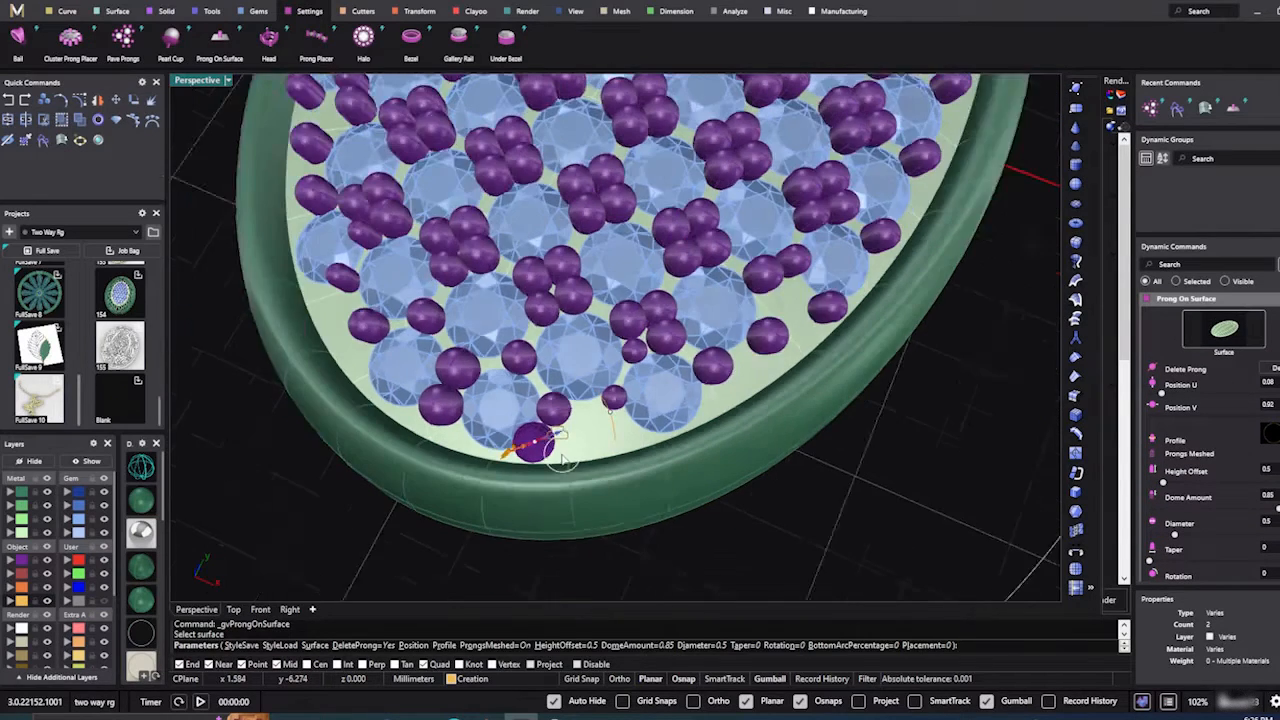
Step: Place a prong in the gap beside the lower-end surface prong, at about U 0.12, V 0.94
{"action": "scroll", "coordinate": [592, 452], "scroll_direction": "up", "scroll_amount": 6}
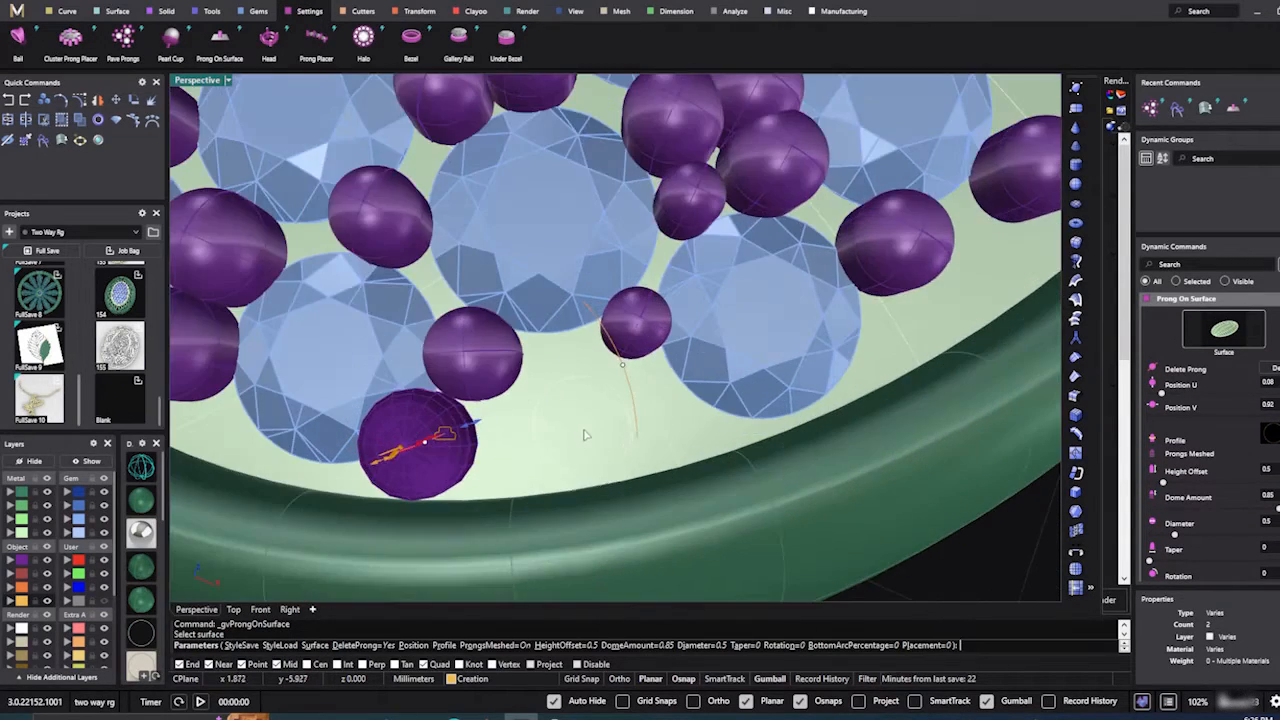
{"action": "left_click", "coordinate": [583, 428]}
{"action": "scroll", "coordinate": [590, 435], "scroll_direction": "down", "scroll_amount": 5}
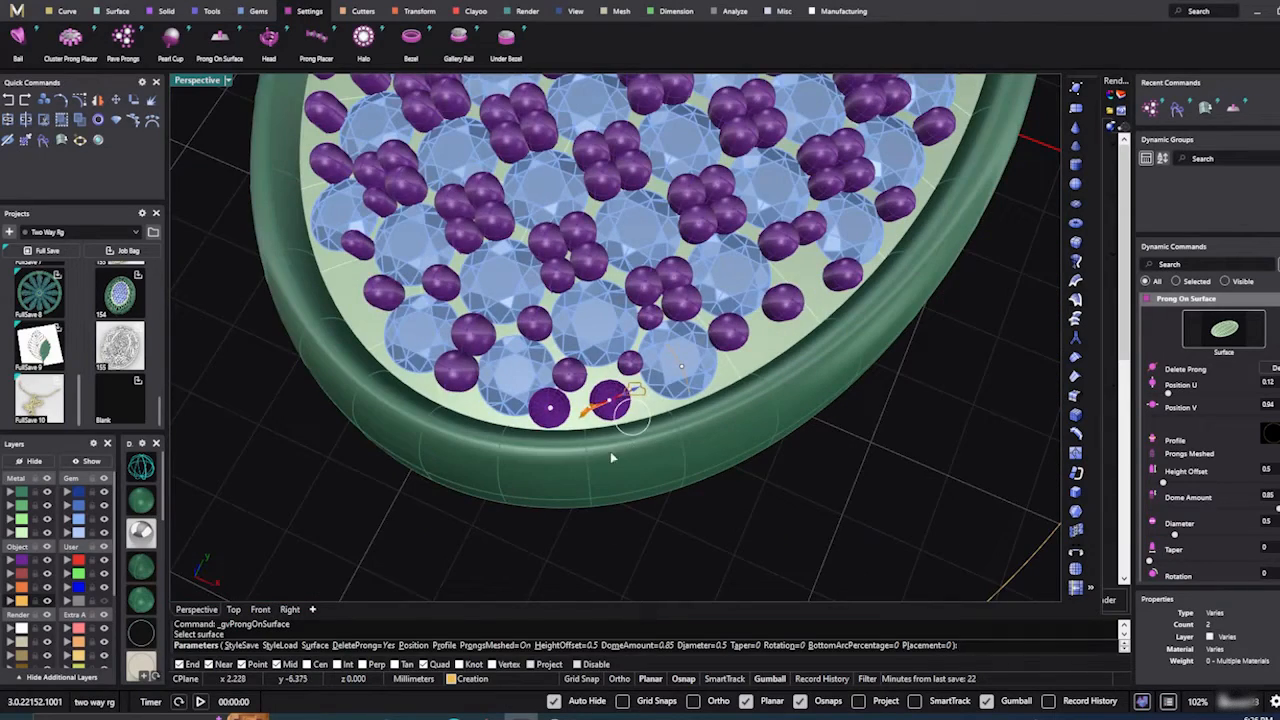
{"action": "scroll", "coordinate": [617, 470], "scroll_direction": "down", "scroll_amount": 5}
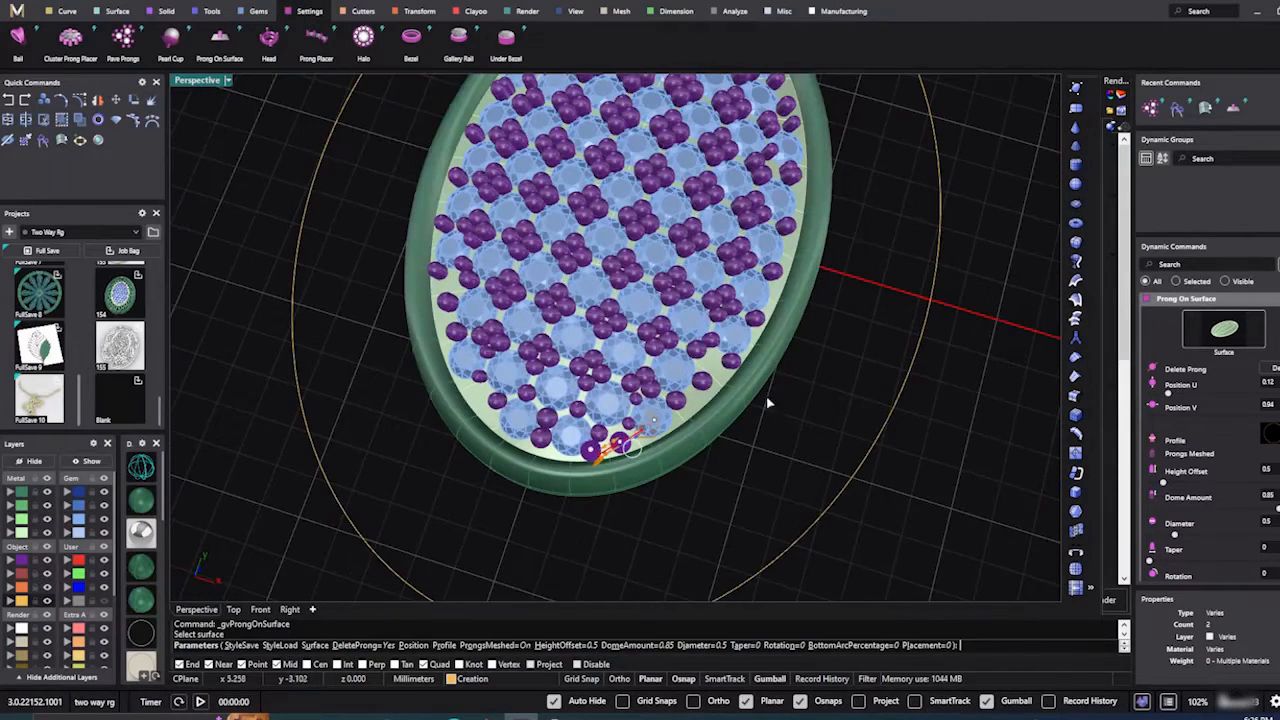
Step: Place two prongs in the gaps around the oval's upper end, at about U 0.88, V 0.94 and U 0.88, V 0.06
{"action": "scroll", "coordinate": [693, 476], "scroll_direction": "down", "scroll_amount": 2}
{"action": "right_click_drag", "start_coordinate": [725, 452], "coordinate": [774, 545]}
{"action": "scroll", "coordinate": [895, 430], "scroll_direction": "up", "scroll_amount": 5}
{"action": "scroll", "coordinate": [775, 520], "scroll_direction": "down", "scroll_amount": 7}
{"action": "scroll", "coordinate": [774, 513], "scroll_direction": "up", "scroll_amount": 8}
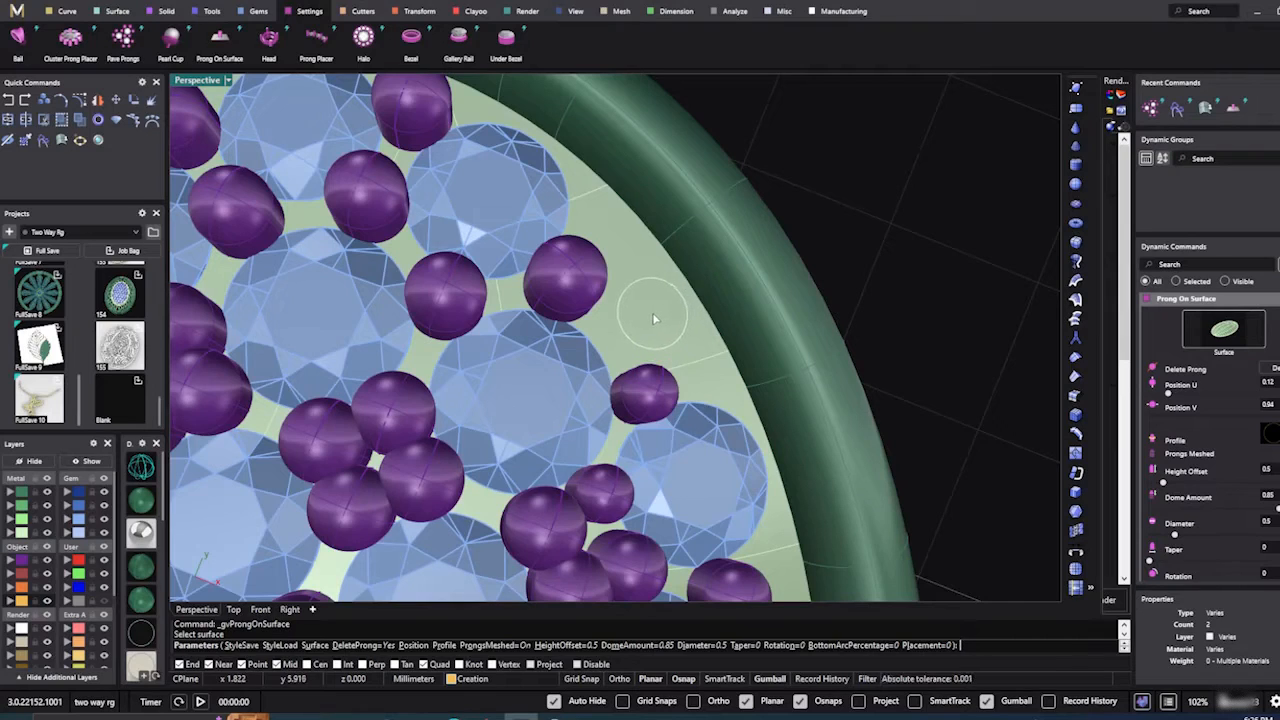
{"action": "left_click", "coordinate": [653, 318]}
{"action": "scroll", "coordinate": [600, 322], "scroll_direction": "down", "scroll_amount": 6}
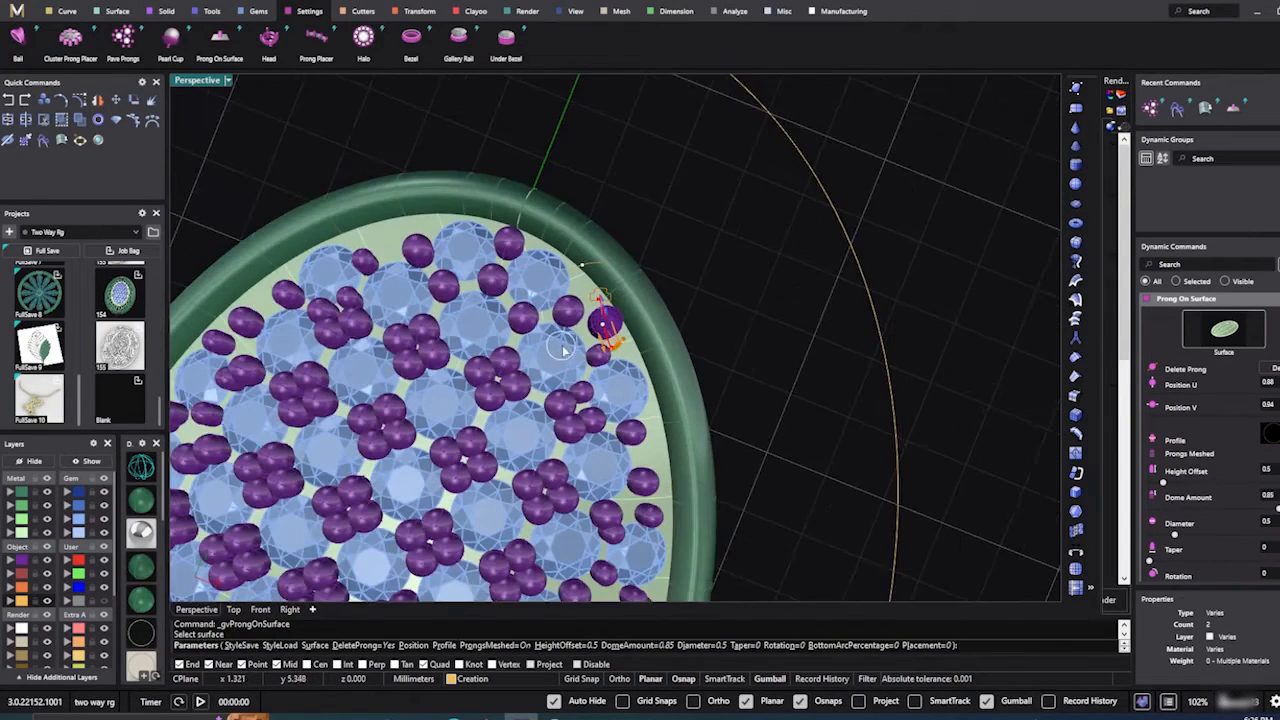
{"action": "scroll", "coordinate": [462, 287], "scroll_direction": "up", "scroll_amount": 6}
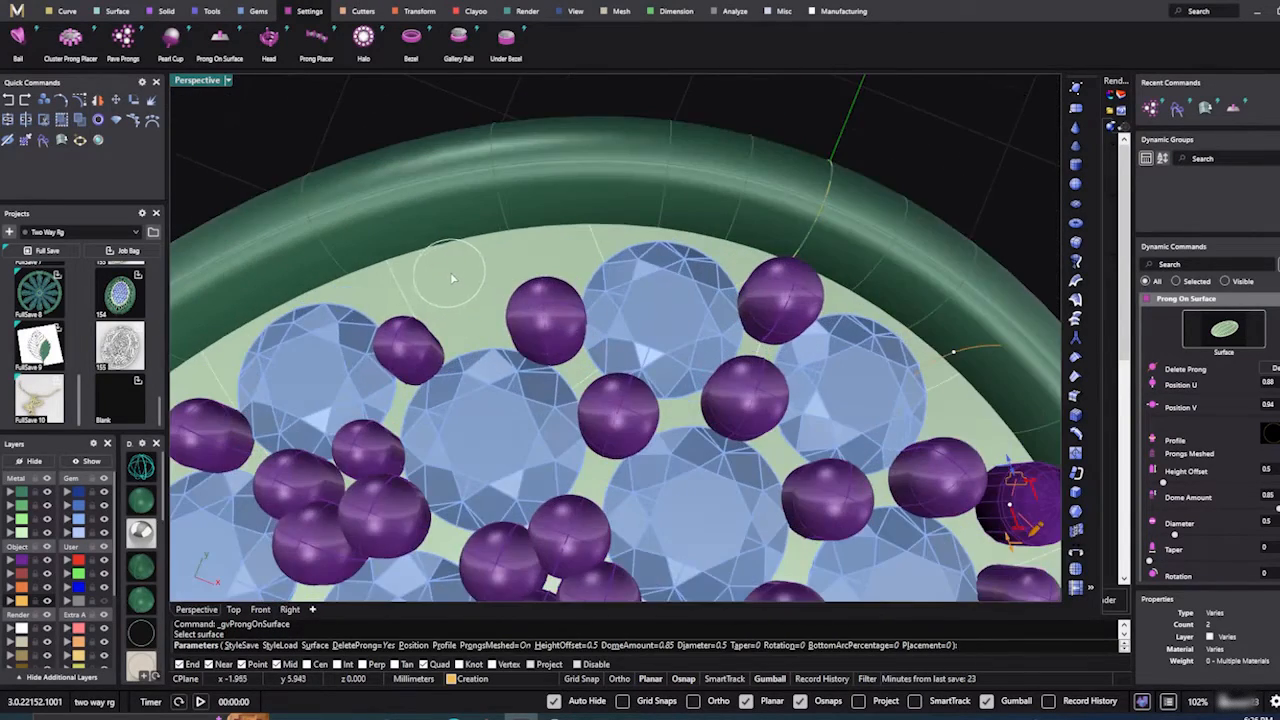
{"action": "left_click", "coordinate": [462, 294]}
{"action": "scroll", "coordinate": [462, 294], "scroll_direction": "down", "scroll_amount": 6}
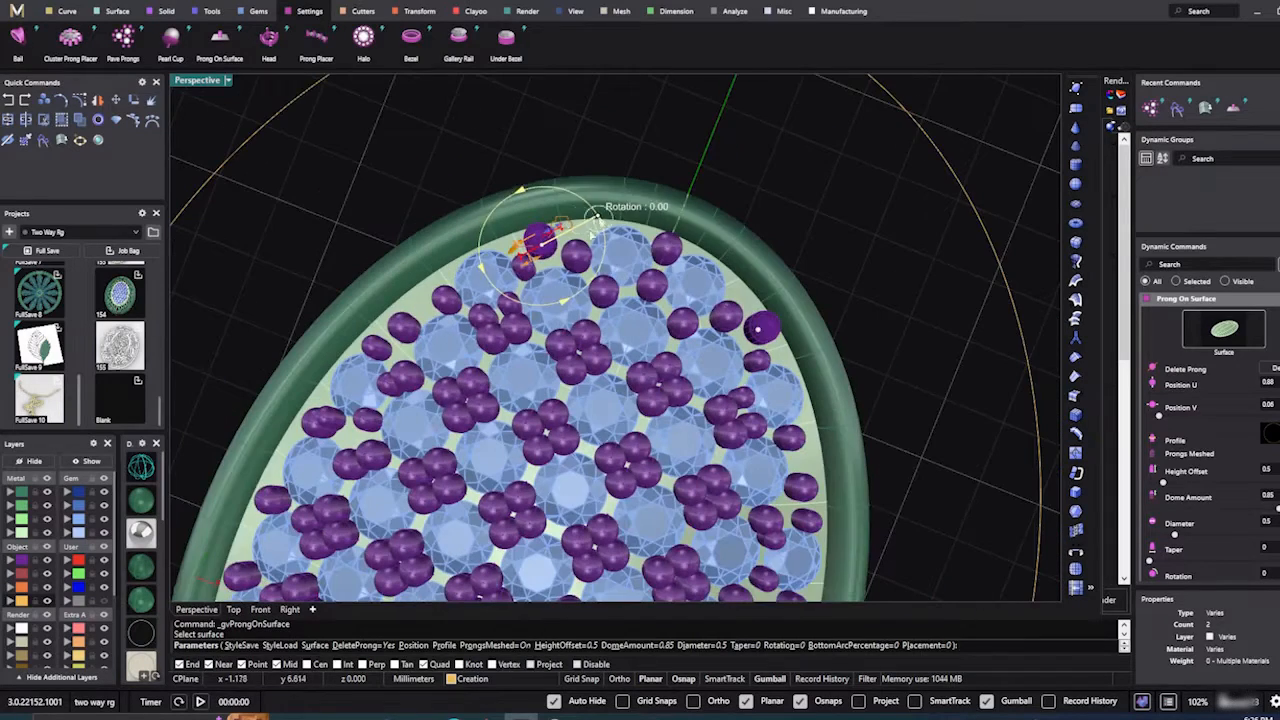
Step: Place a prong in each upper side gap next to the border, at about U 0.75, V 0.03 and U 0.76, V 0.96
{"action": "scroll", "coordinate": [499, 307], "scroll_direction": "up", "scroll_amount": 6}
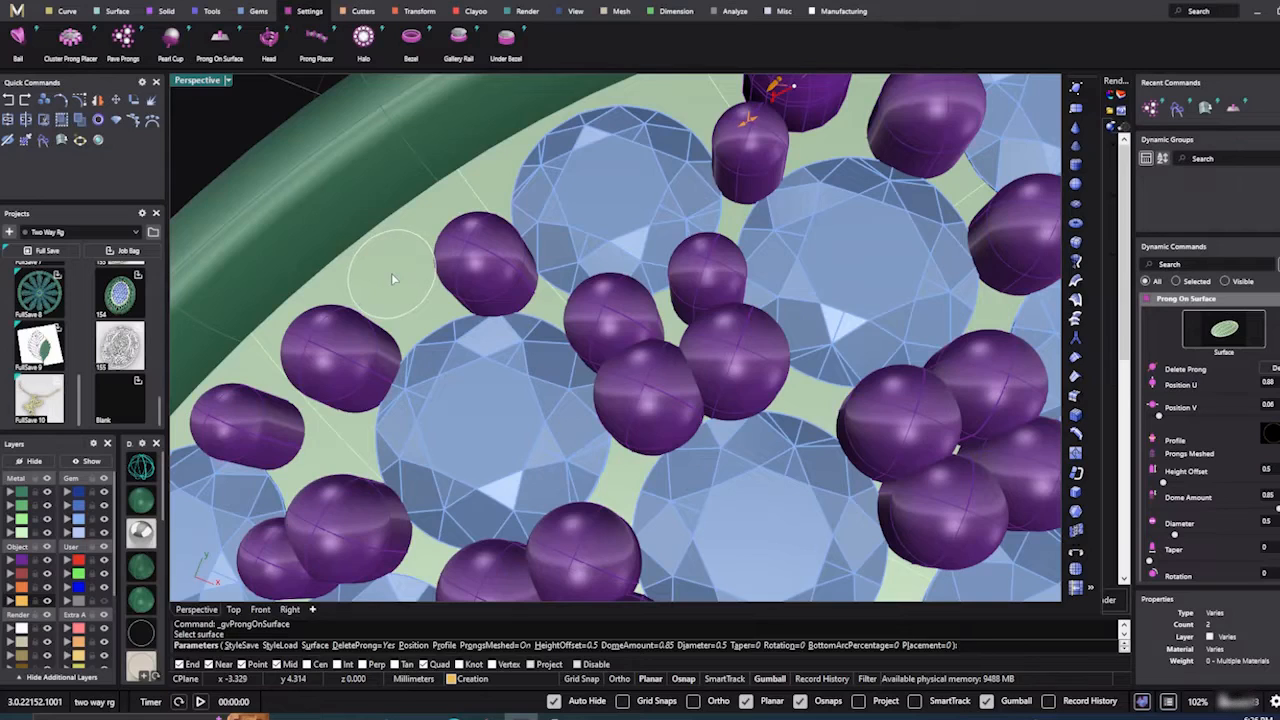
{"action": "left_click", "coordinate": [391, 280]}
{"action": "scroll", "coordinate": [385, 278], "scroll_direction": "down", "scroll_amount": 6}
{"action": "scroll", "coordinate": [722, 485], "scroll_direction": "up", "scroll_amount": 6}
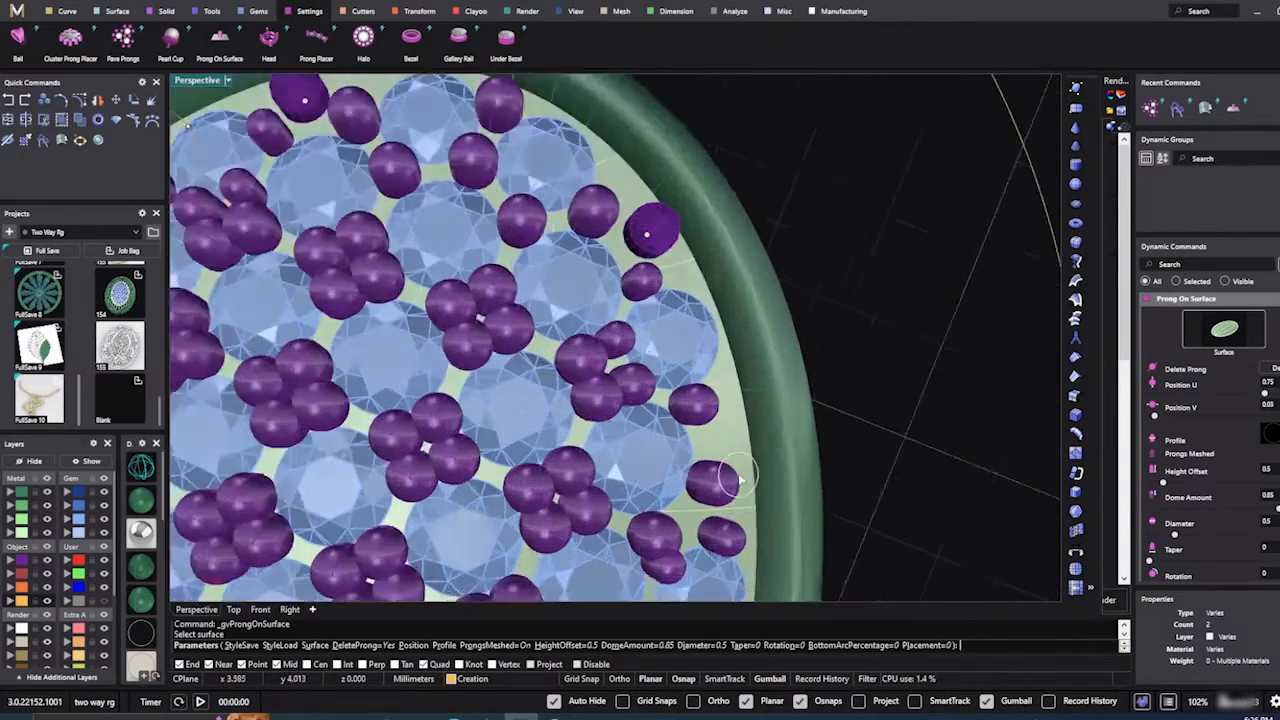
{"action": "left_click", "coordinate": [715, 405]}
{"action": "scroll", "coordinate": [715, 405], "scroll_direction": "down", "scroll_amount": 6}
{"action": "right_click_drag", "start_coordinate": [778, 440], "coordinate": [805, 428]}
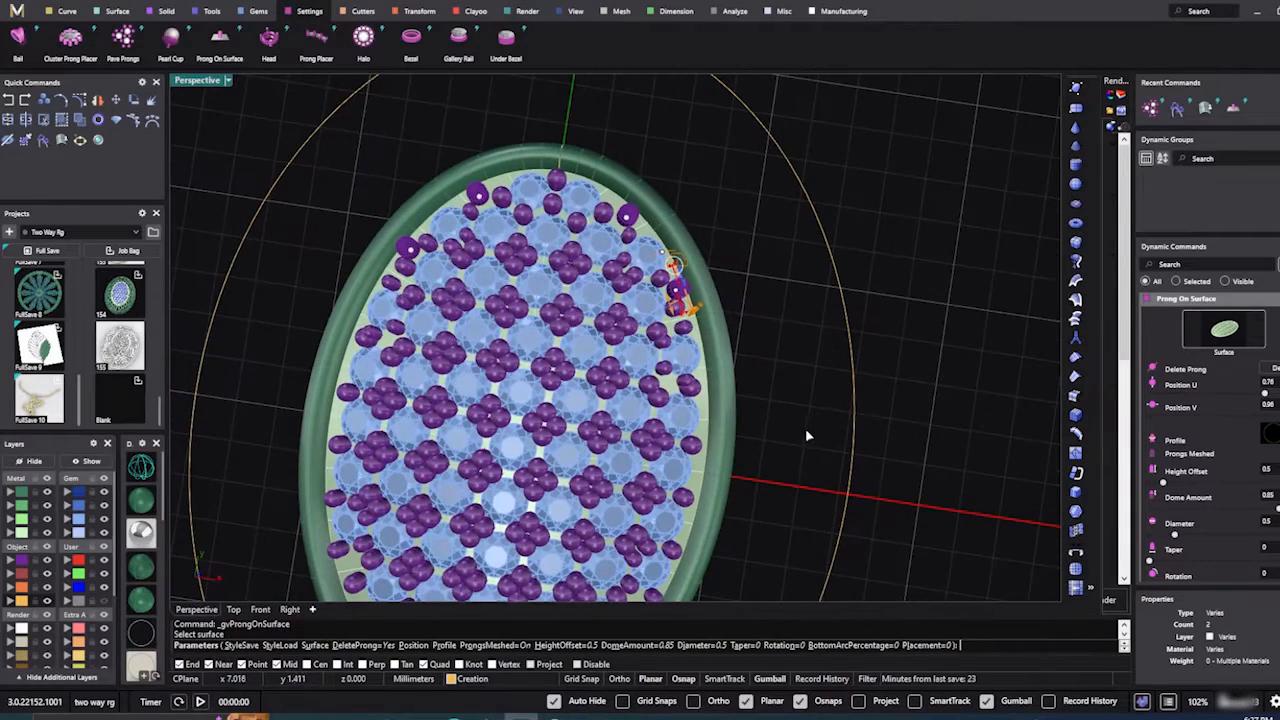
Step: In the Top view, place two prongs in the lower-right edge gaps, at about U 0.3, V 0.93 and U 0.24, V 0.96
{"action": "left_click", "coordinate": [233, 609]}
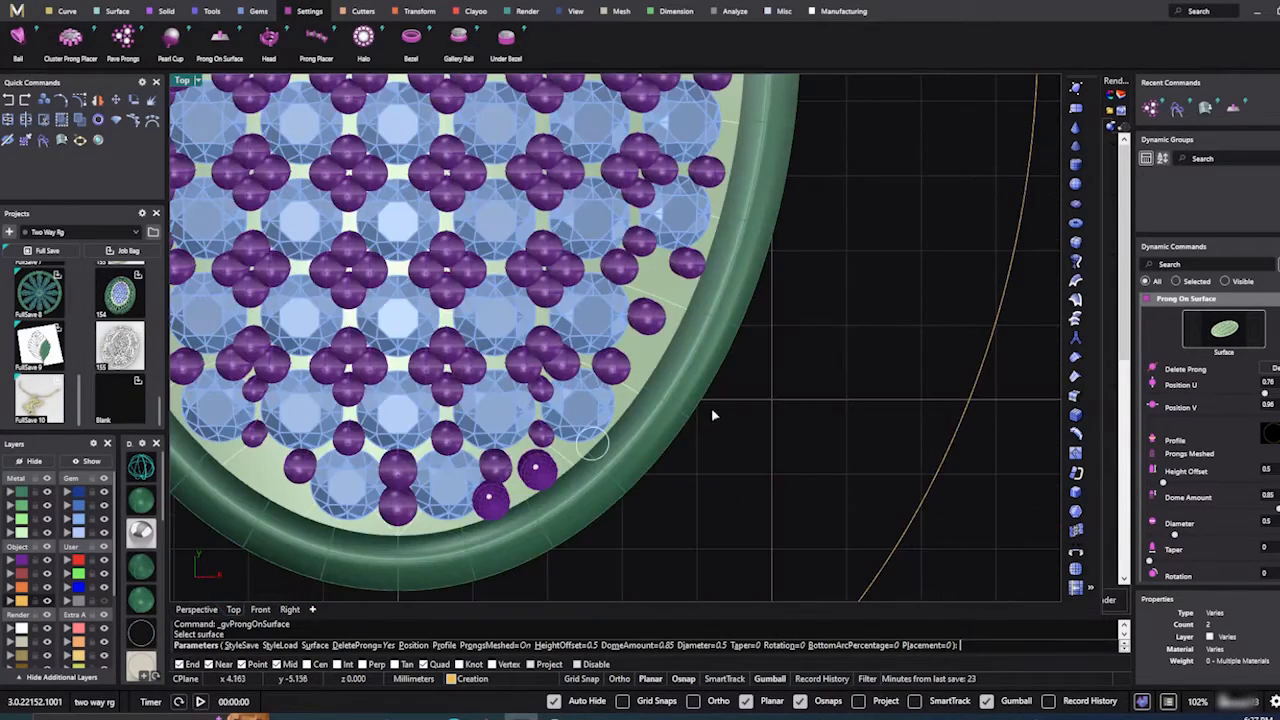
{"action": "scroll", "coordinate": [695, 330], "scroll_direction": "up", "scroll_amount": 3}
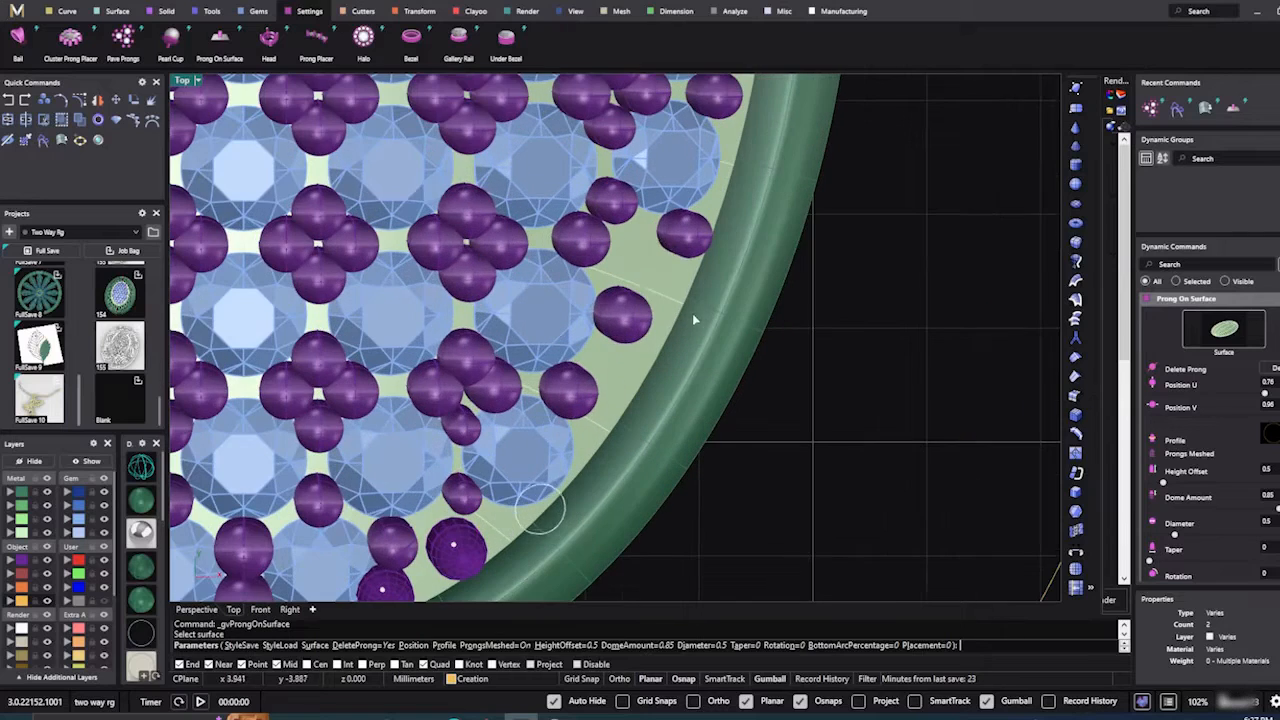
{"action": "left_click", "coordinate": [638, 256]}
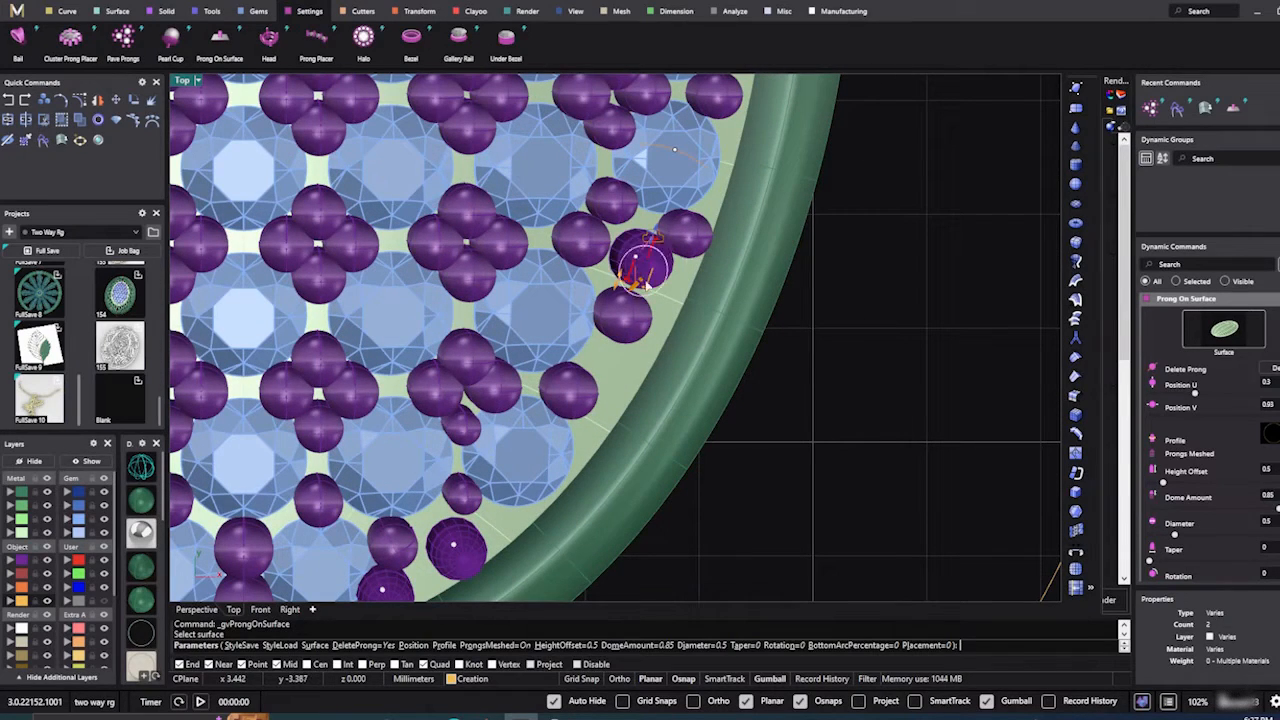
{"action": "left_click", "coordinate": [619, 375]}
{"action": "scroll", "coordinate": [779, 362], "scroll_direction": "down", "scroll_amount": 5}
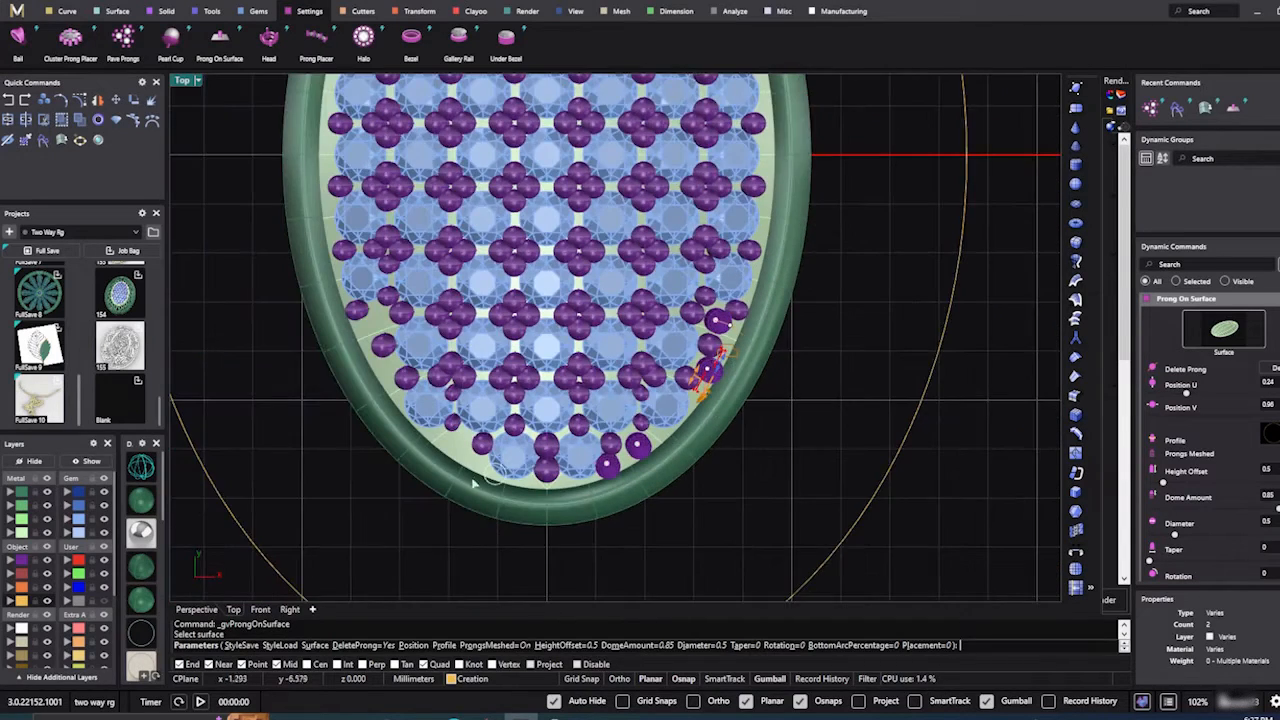
Step: Place two prongs in the lower-left edge gaps, at about U 0.12, V 0.07 and U 0.24, V 0.04
{"action": "scroll", "coordinate": [474, 482], "scroll_direction": "up", "scroll_amount": 3}
{"action": "left_click", "coordinate": [466, 423]}
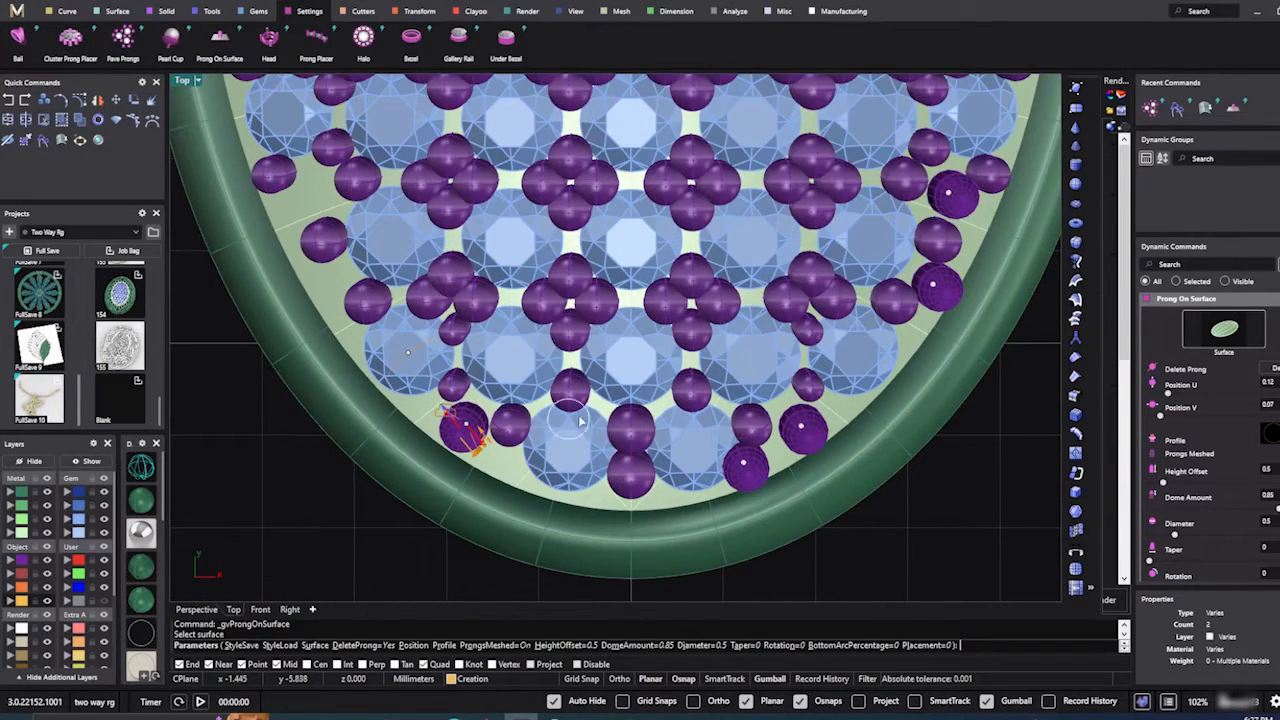
{"action": "right_click_drag", "start_coordinate": [590, 405], "coordinate": [690, 515]}
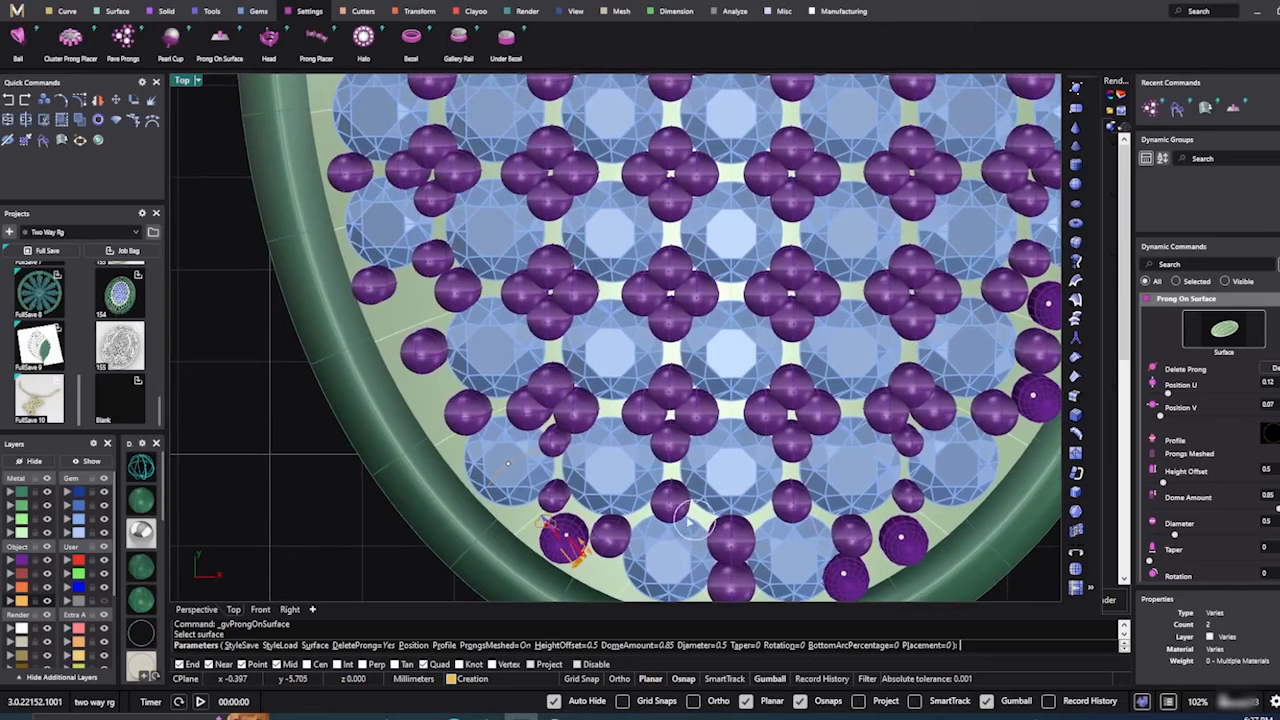
{"action": "left_click", "coordinate": [432, 392]}
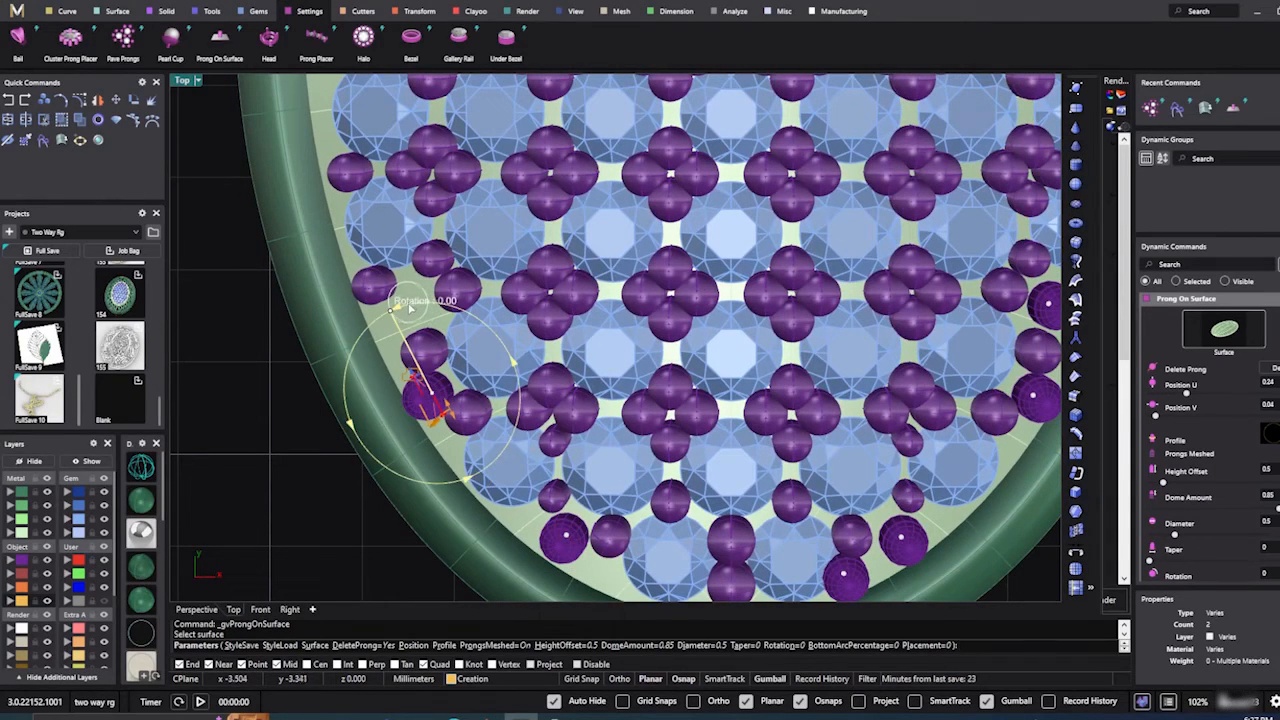
{"action": "left_click", "coordinate": [412, 305]}
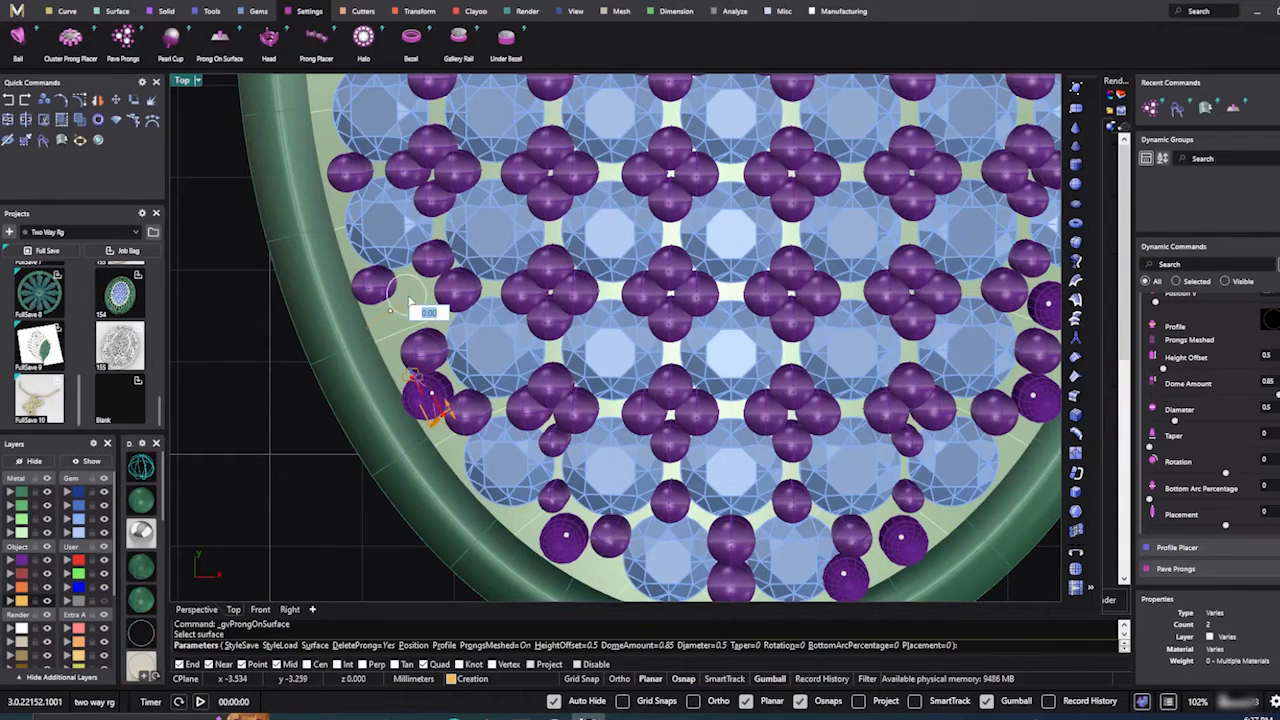
Step: Place one prong beside the border at each side of the oval's widest part, level with the horizontal axis
{"action": "scroll", "coordinate": [690, 470], "scroll_direction": "down", "scroll_amount": 3}
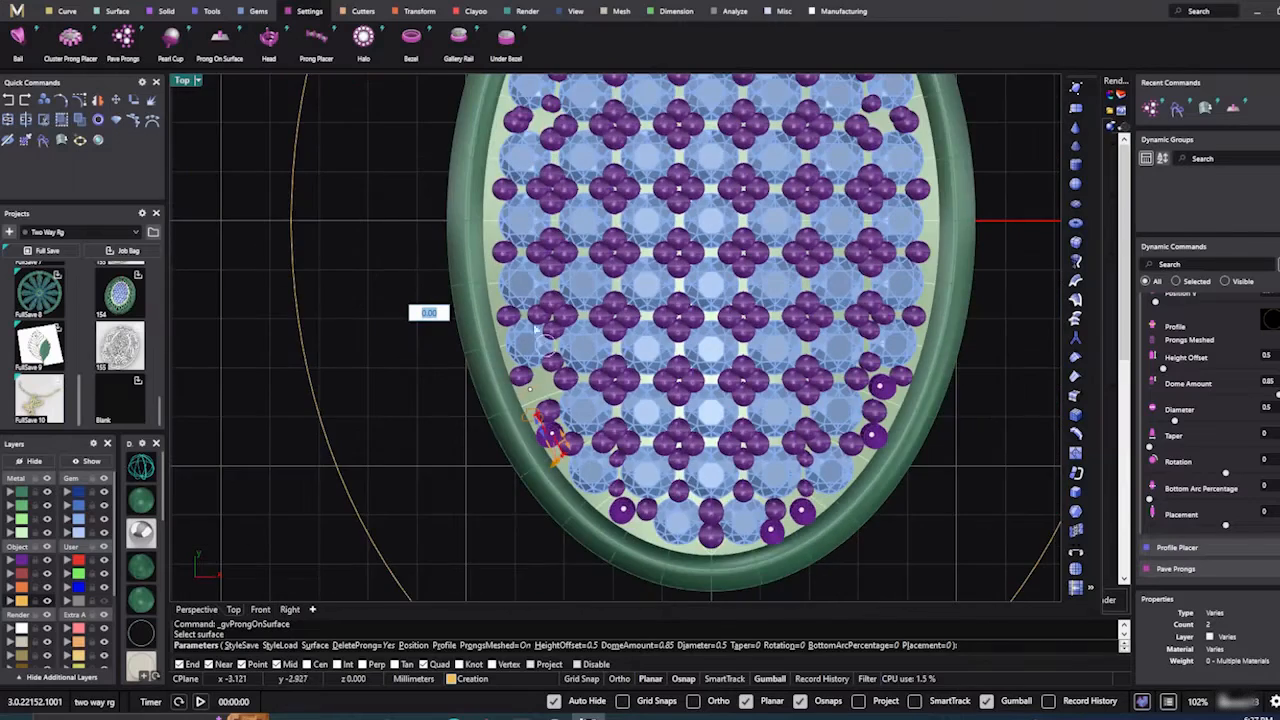
{"action": "scroll", "coordinate": [510, 250], "scroll_direction": "up", "scroll_amount": 4}
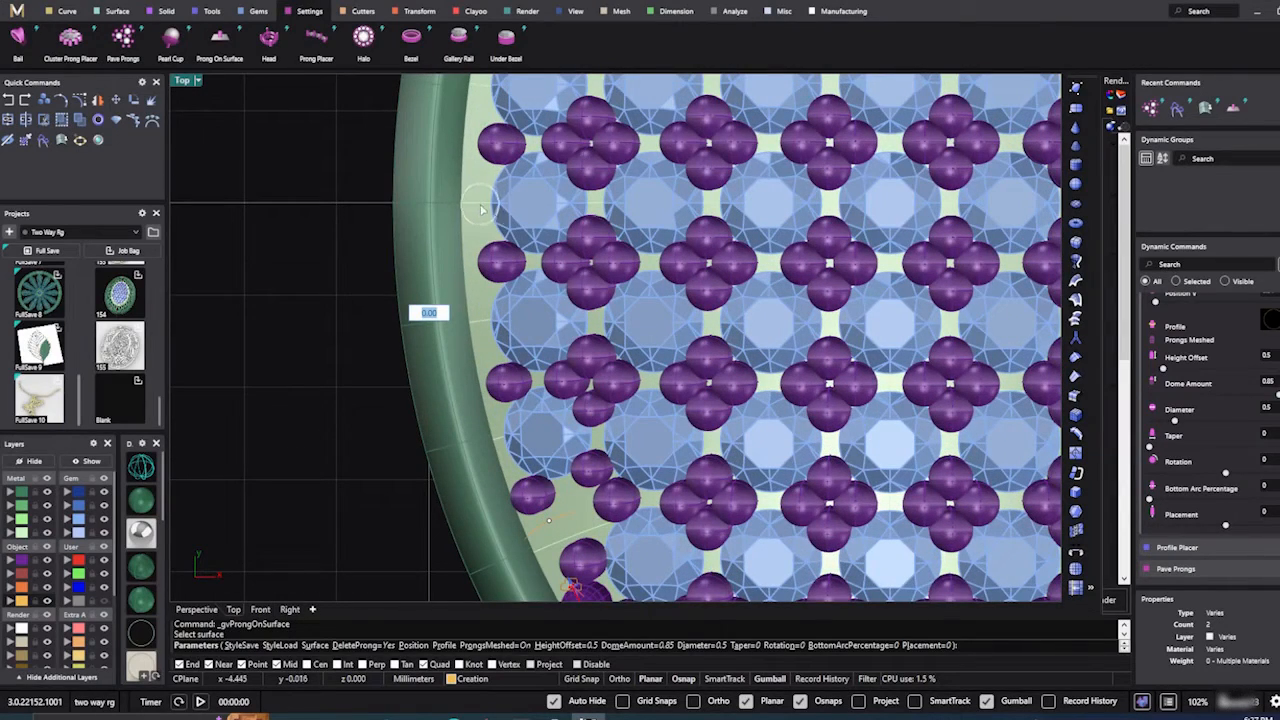
{"action": "left_click", "coordinate": [486, 210]}
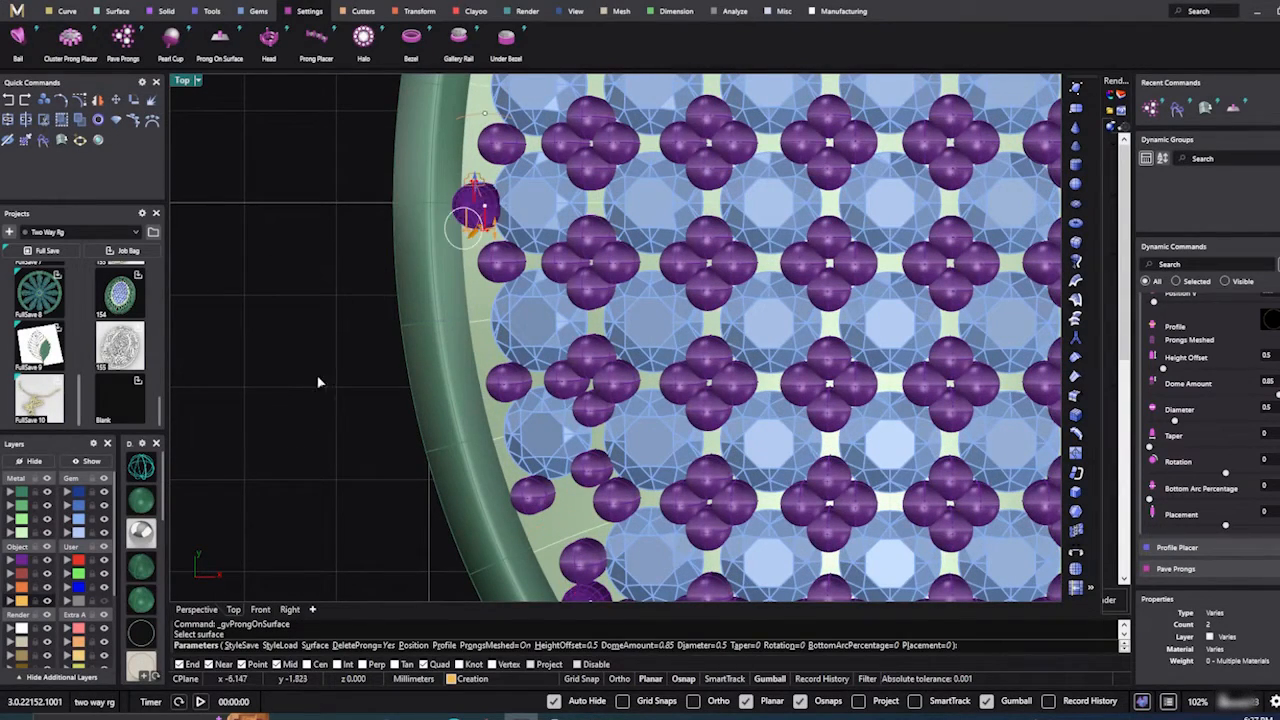
{"action": "scroll", "coordinate": [317, 380], "scroll_direction": "down", "scroll_amount": 3}
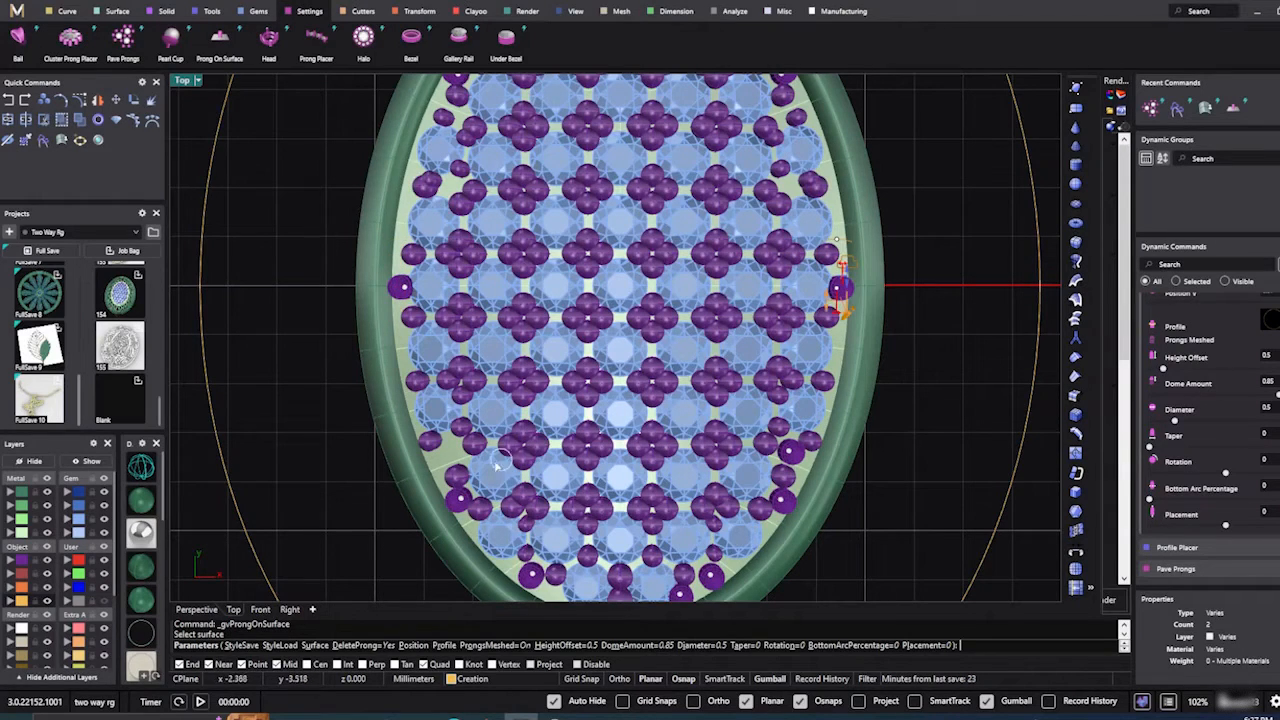
Step: Fill the remaining gap on the oval's lower-left side with a prong at about U 0.3, V 0.07, and finish the Prong On Surface command
{"action": "scroll", "coordinate": [456, 460], "scroll_direction": "up", "scroll_amount": 3}
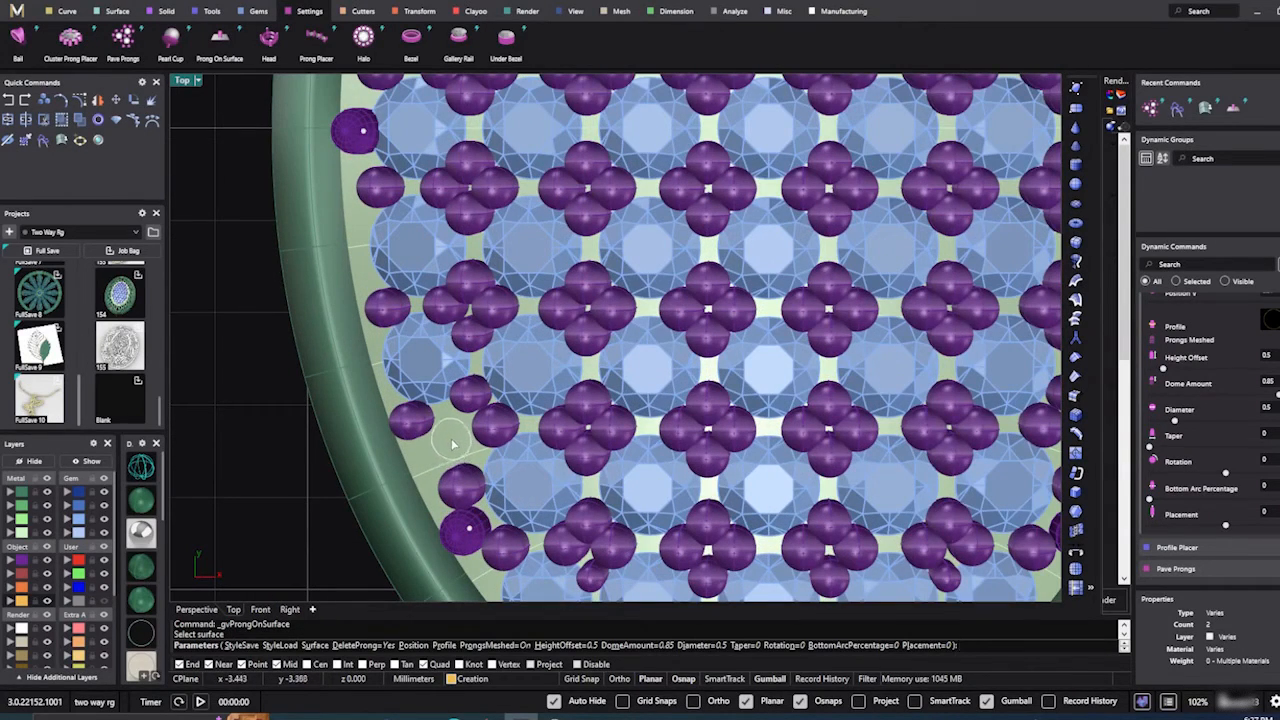
{"action": "scroll", "coordinate": [451, 438], "scroll_direction": "down", "scroll_amount": 5}
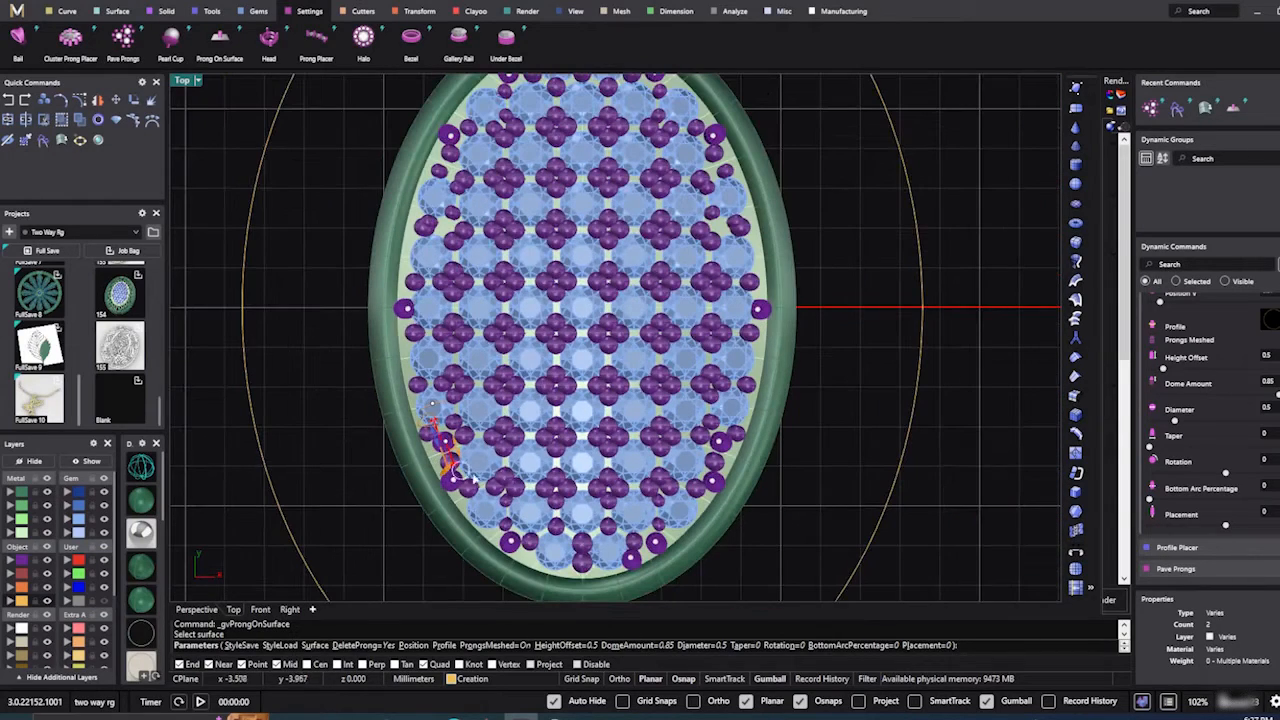
{"action": "right_click_drag", "start_coordinate": [580, 425], "coordinate": [560, 513]}
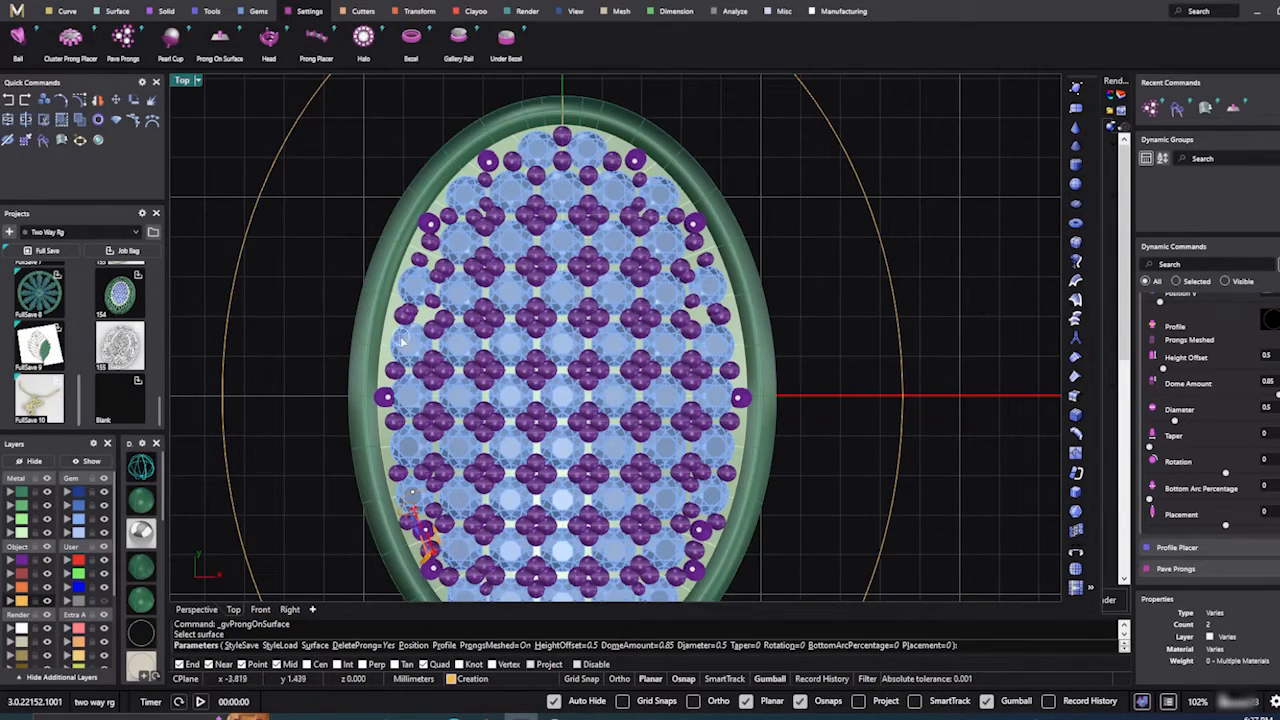
{"action": "scroll", "coordinate": [400, 342], "scroll_direction": "up", "scroll_amount": 6}
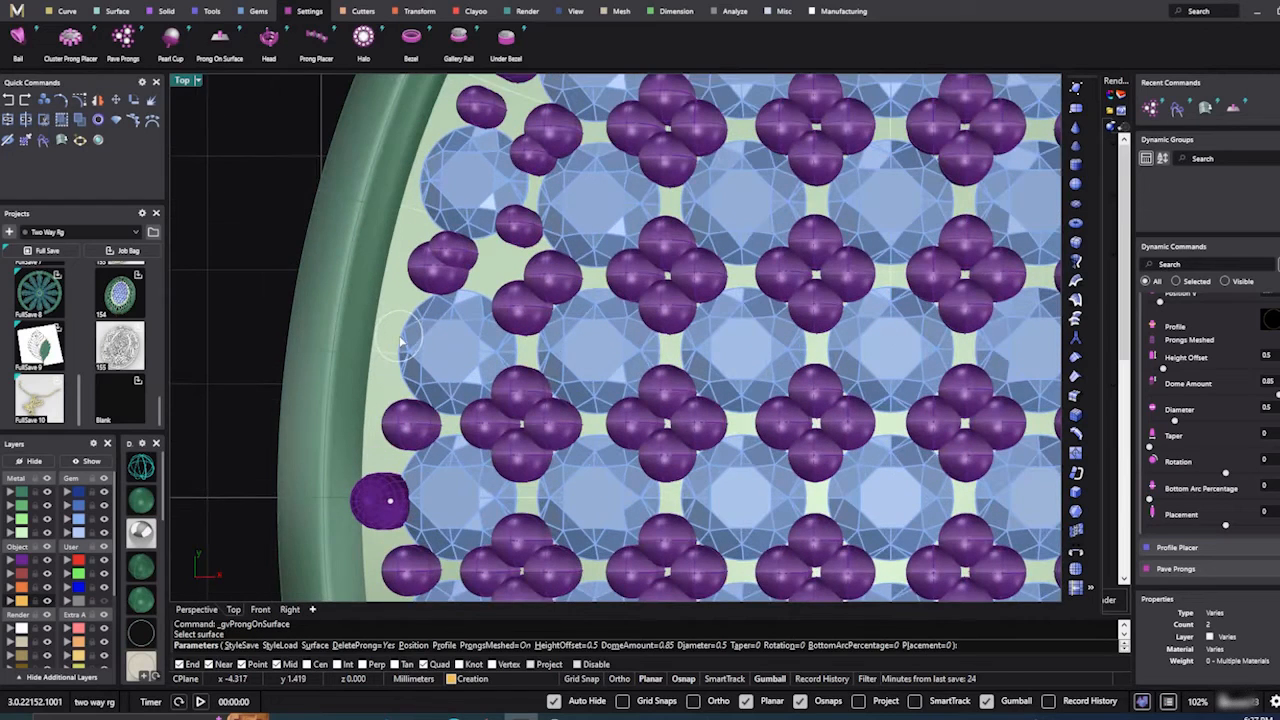
{"action": "scroll", "coordinate": [401, 342], "scroll_direction": "down", "scroll_amount": 4}
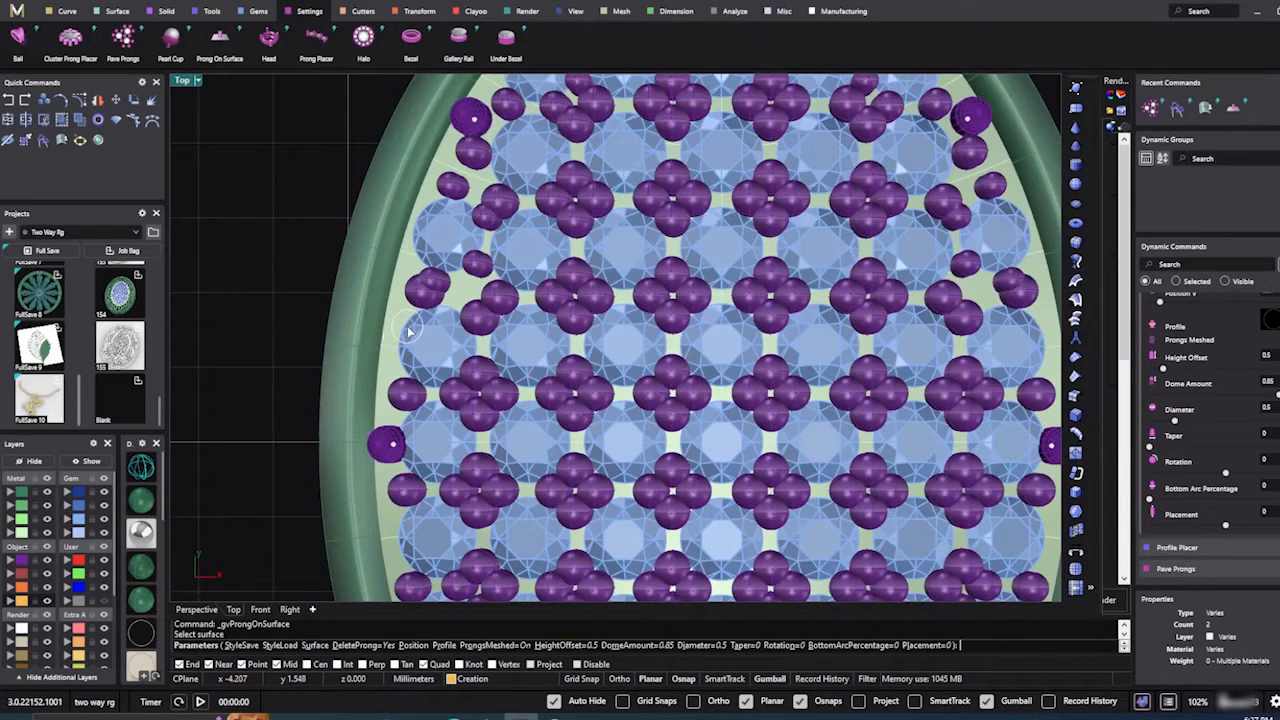
{"action": "right_click", "coordinate": [408, 332]}
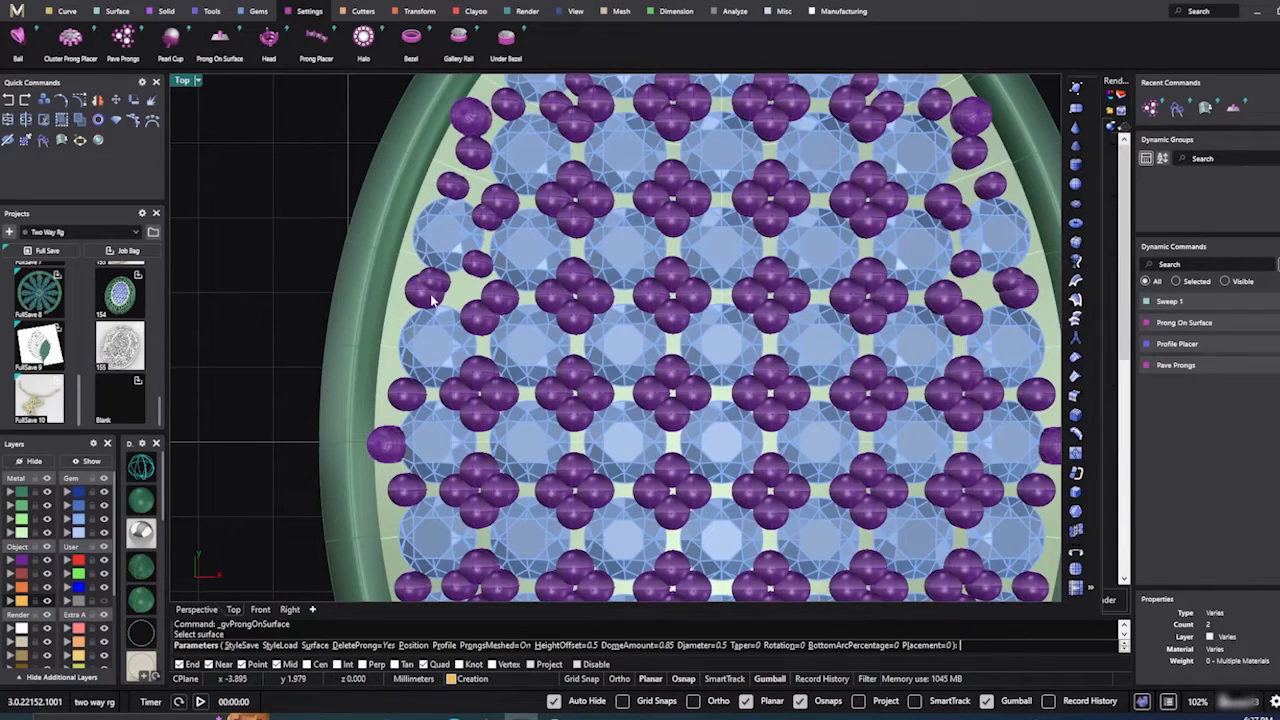
{"action": "left_click", "coordinate": [20, 565]}
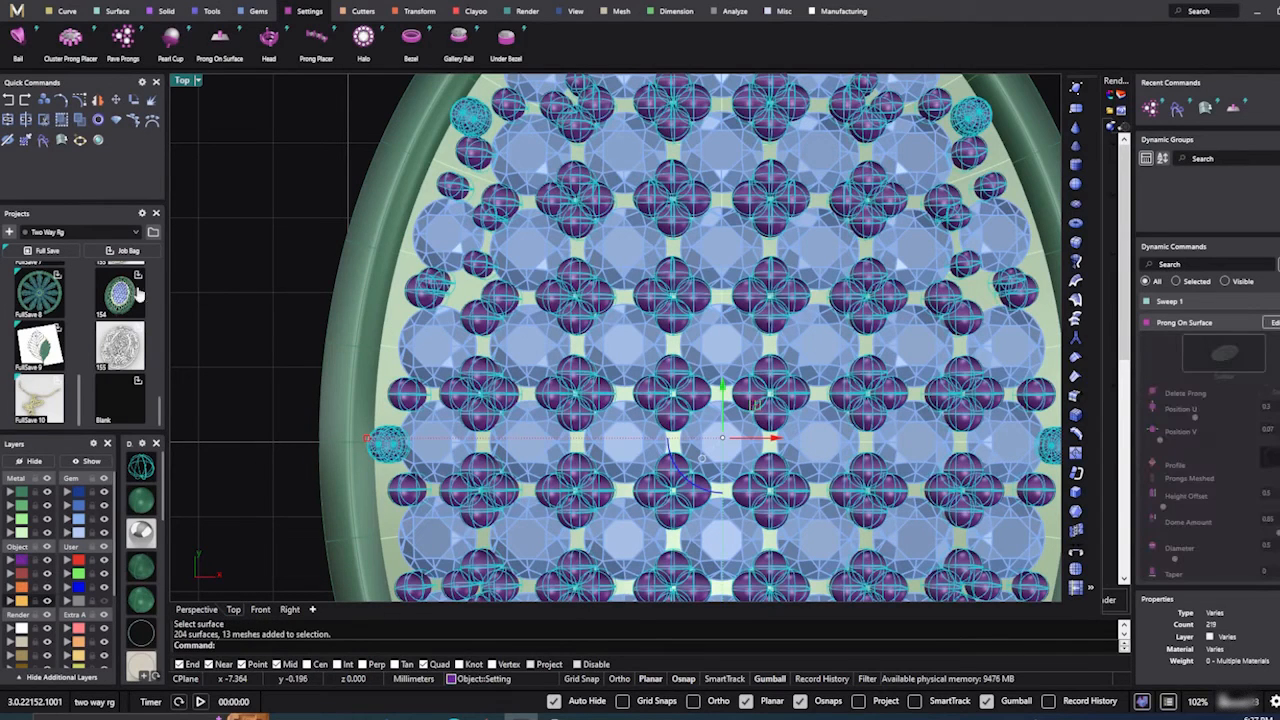
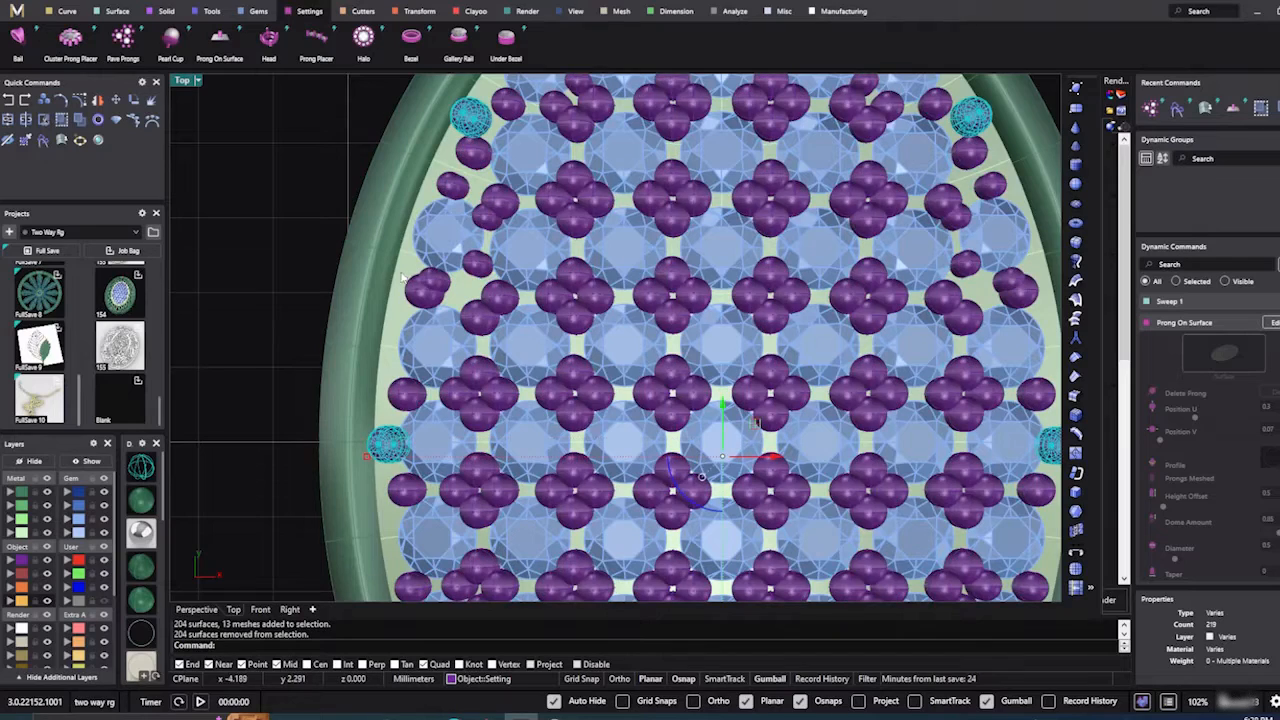
{"action": "left_click", "coordinate": [418, 292]}
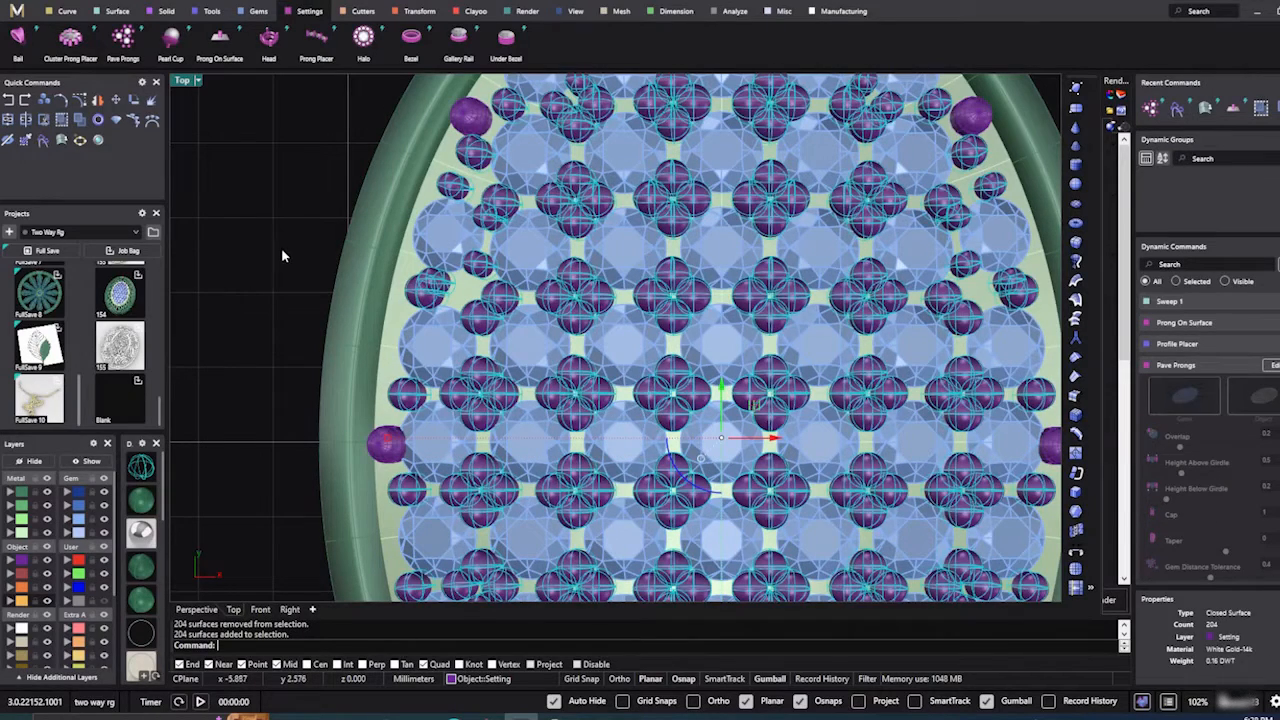
{"action": "left_click", "coordinate": [28, 561]}
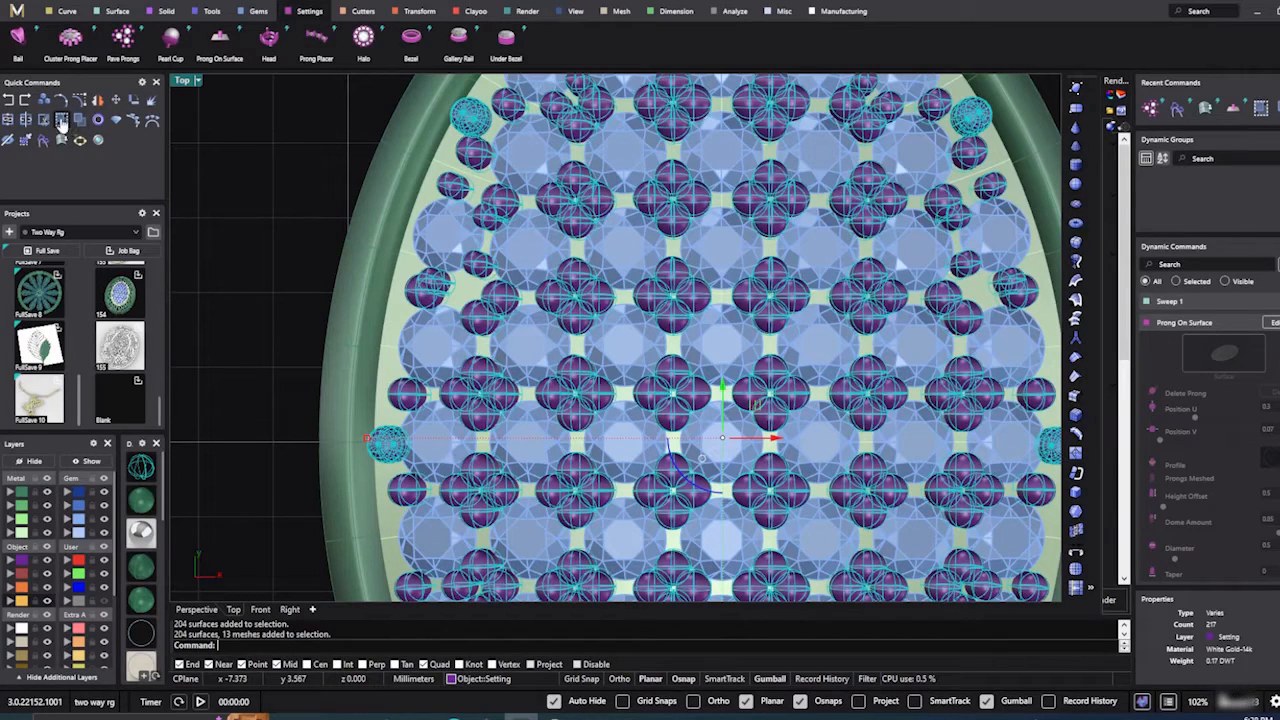
{"action": "key", "text": "Escape"}
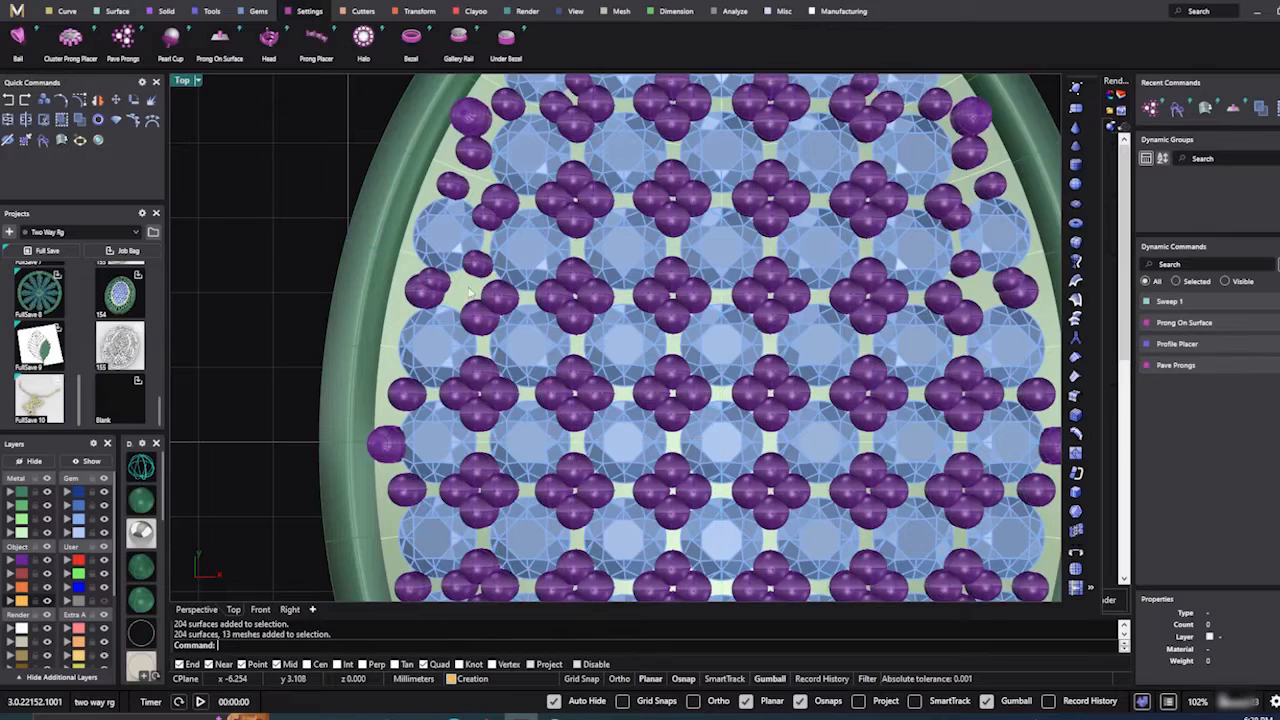
{"action": "left_click", "coordinate": [428, 305]}
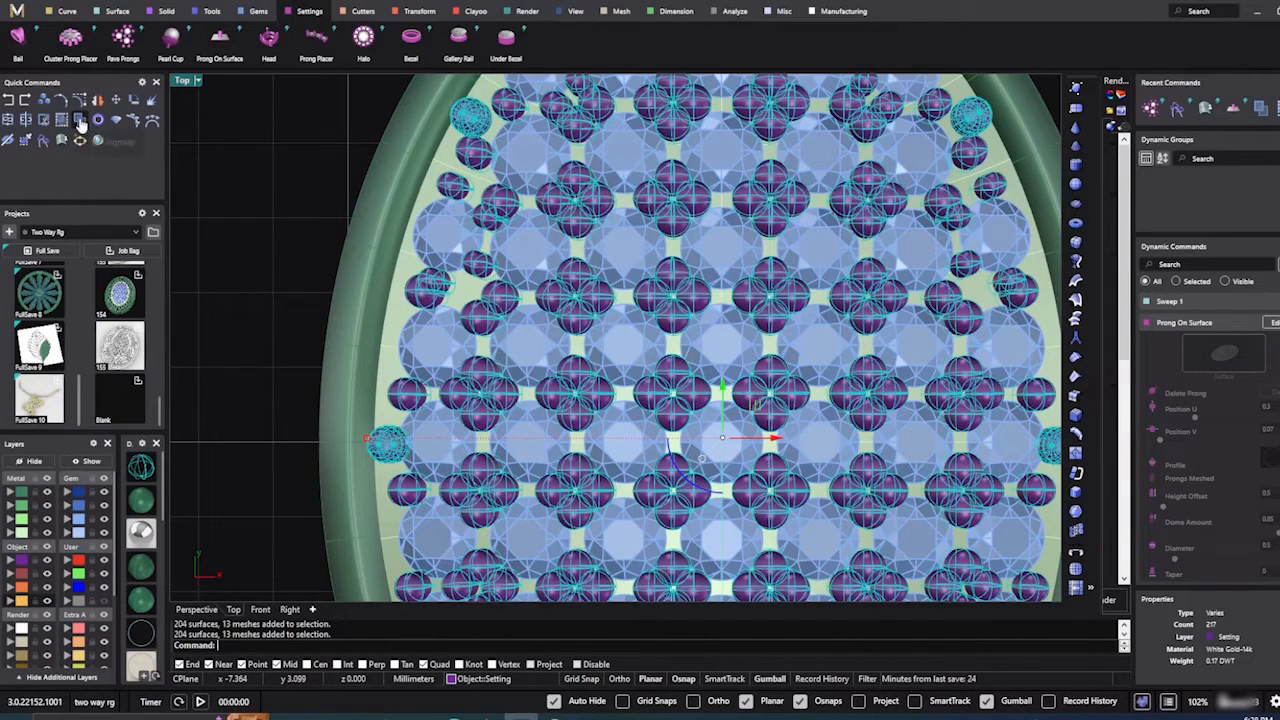
{"action": "scroll", "coordinate": [412, 296], "scroll_direction": "up", "scroll_amount": 2}
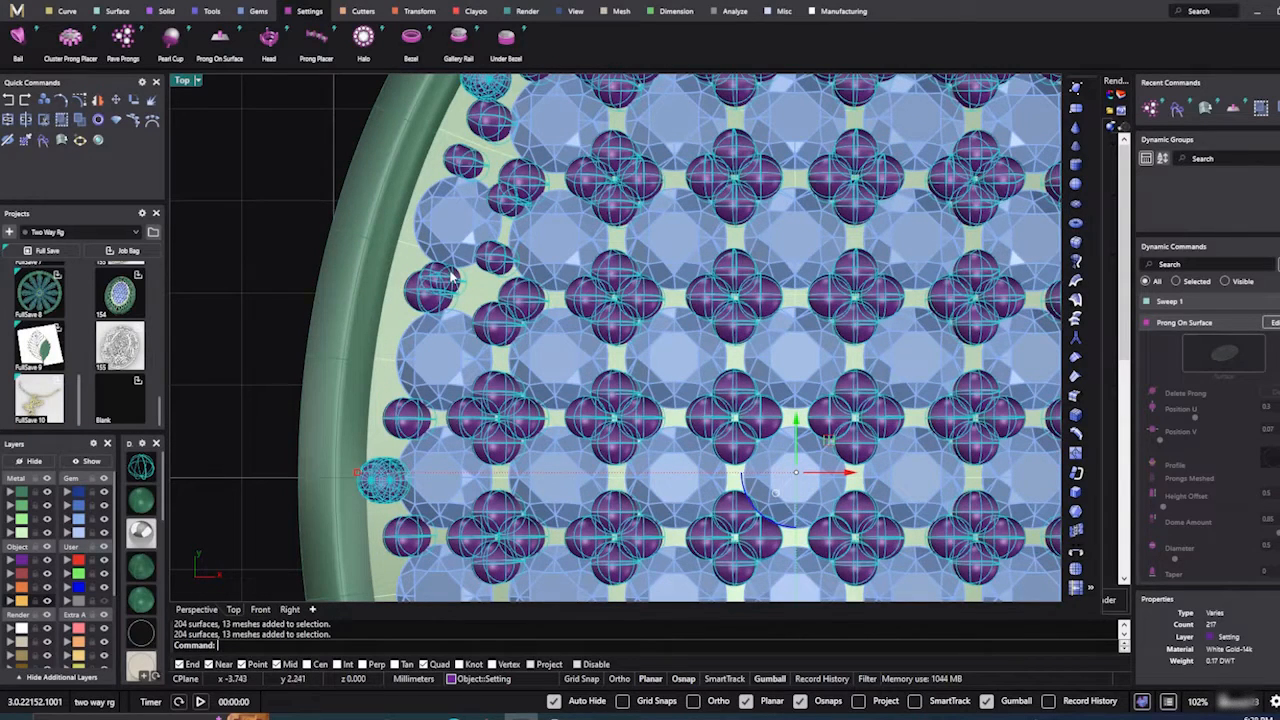
{"action": "left_click", "coordinate": [455, 277], "text": "ctrl"}
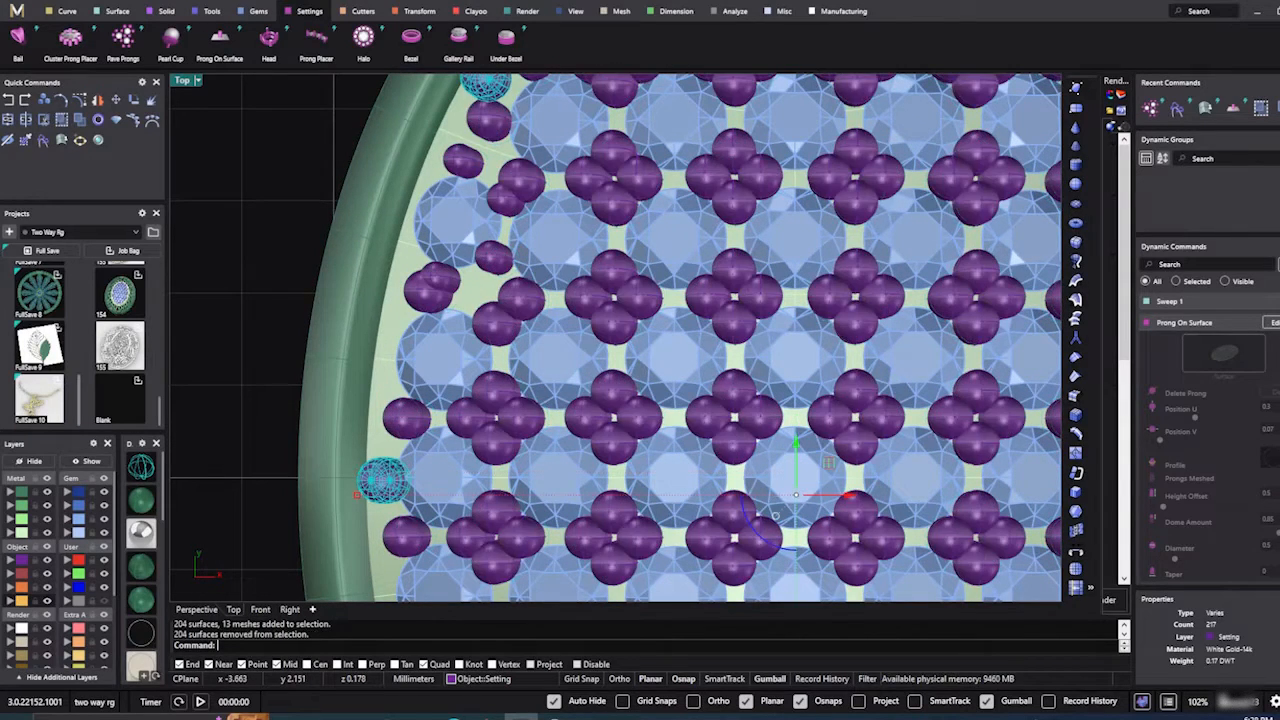
Step: Select the pave prong group without the separately placed edge prongs and ungroup it
{"action": "left_click", "coordinate": [443, 283]}
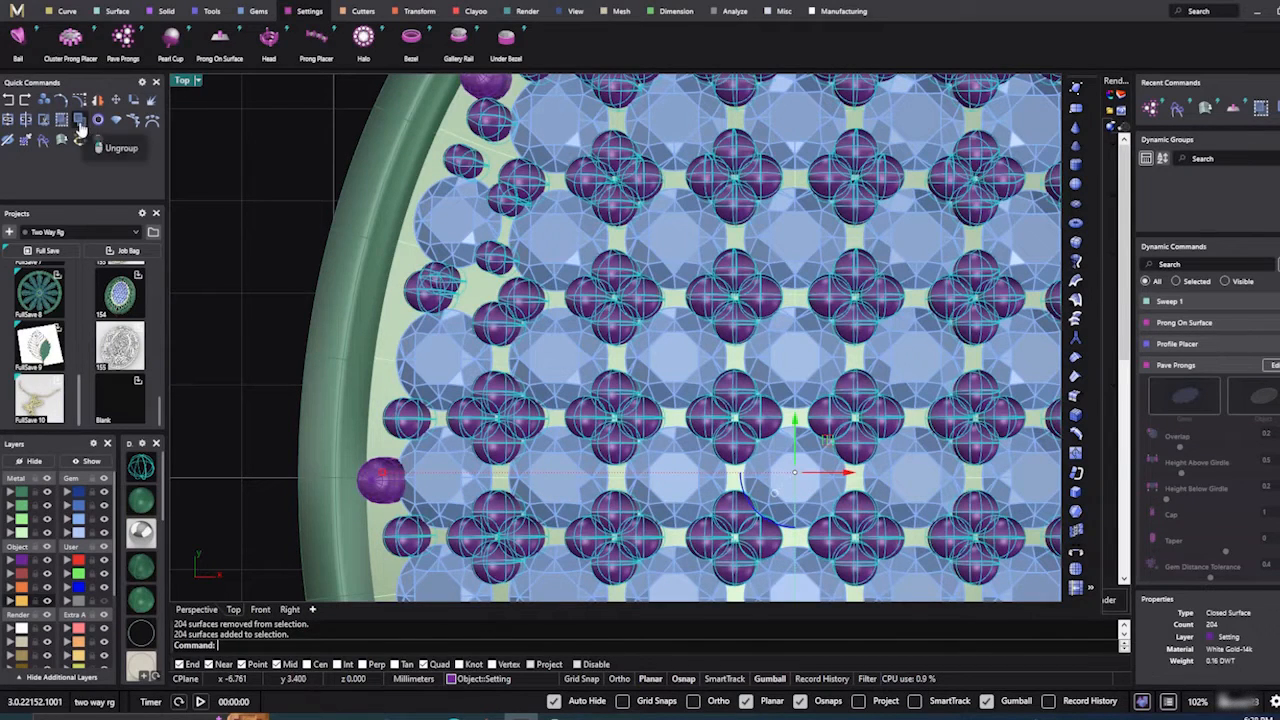
{"action": "left_click", "coordinate": [446, 284], "text": "ctrl"}
{"action": "left_click", "coordinate": [444, 281], "text": "ctrl"}
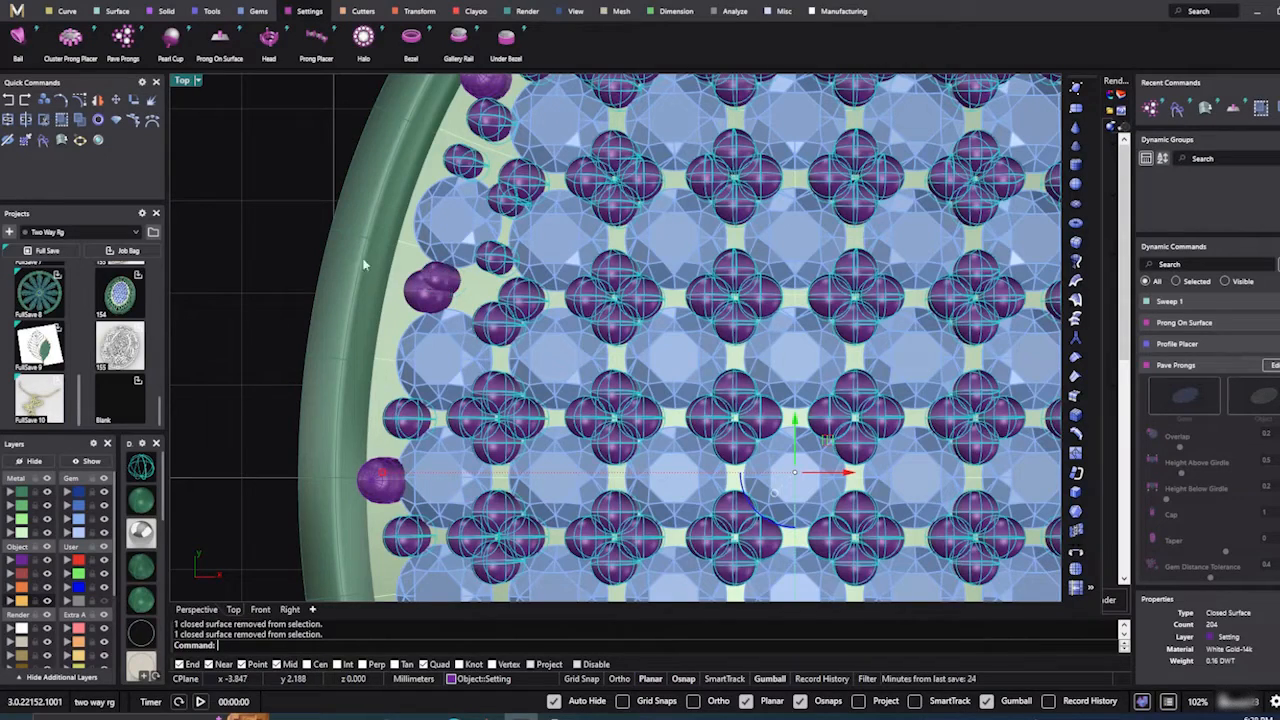
{"action": "scroll", "coordinate": [397, 300], "scroll_direction": "down", "scroll_amount": 3}
{"action": "scroll", "coordinate": [766, 275], "scroll_direction": "up", "scroll_amount": 3}
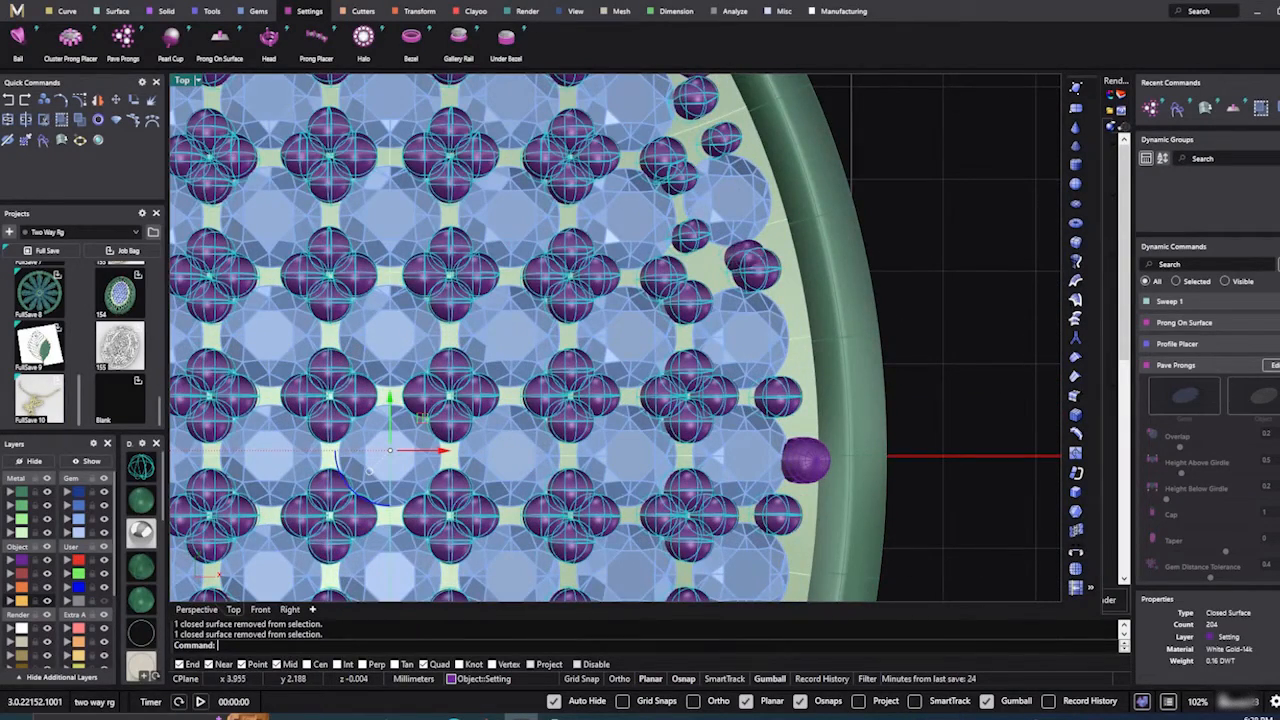
{"action": "scroll", "coordinate": [742, 247], "scroll_direction": "down", "scroll_amount": 3}
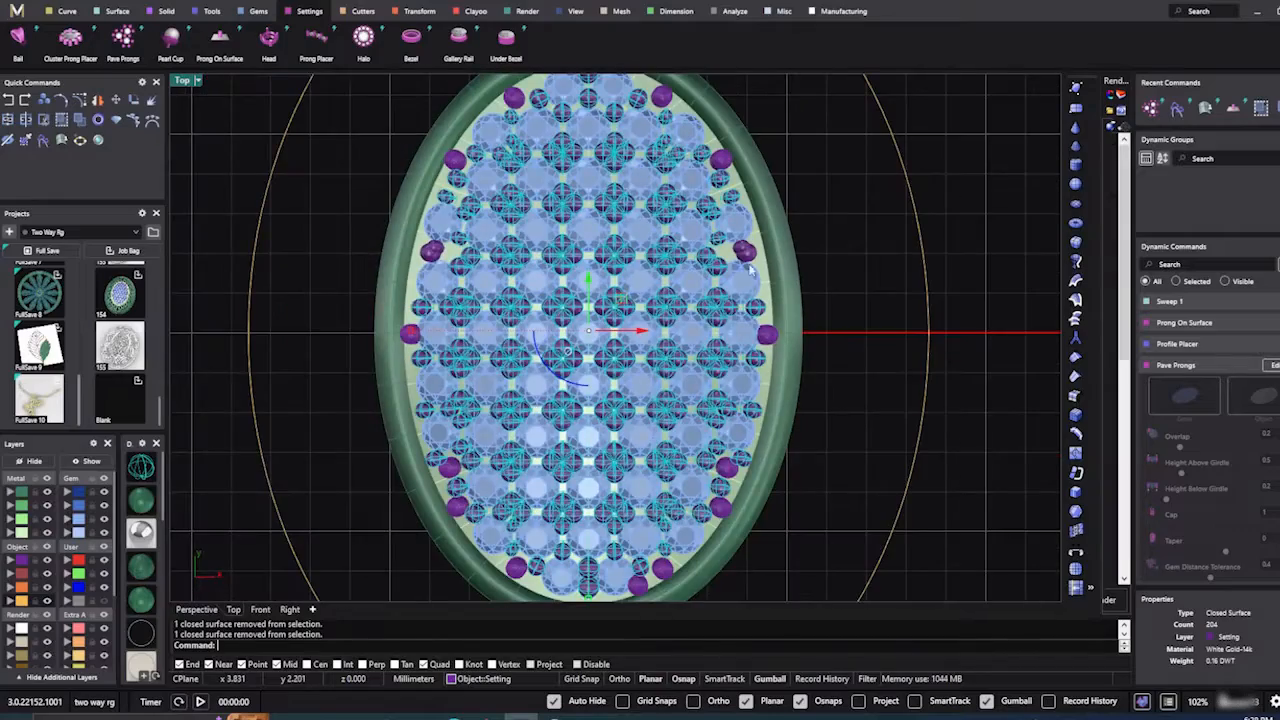
{"action": "scroll", "coordinate": [660, 550], "scroll_direction": "up", "scroll_amount": 5}
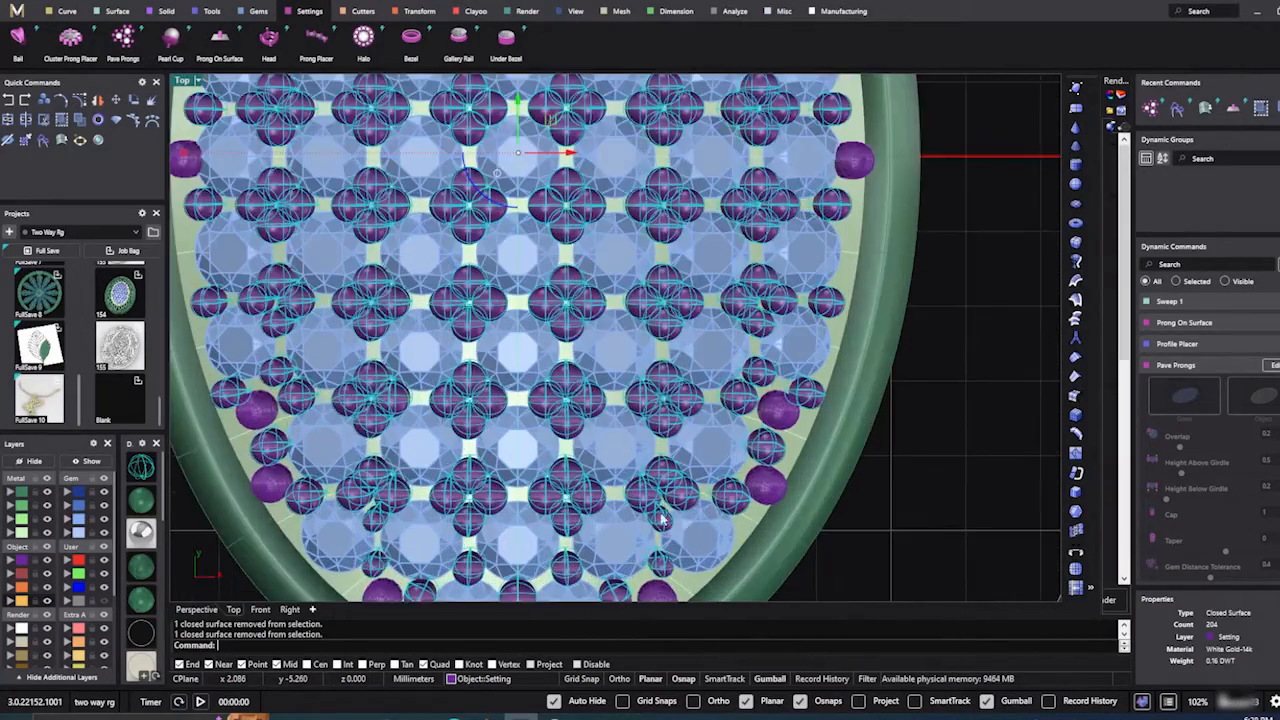
{"action": "scroll", "coordinate": [672, 425], "scroll_direction": "down", "scroll_amount": 4}
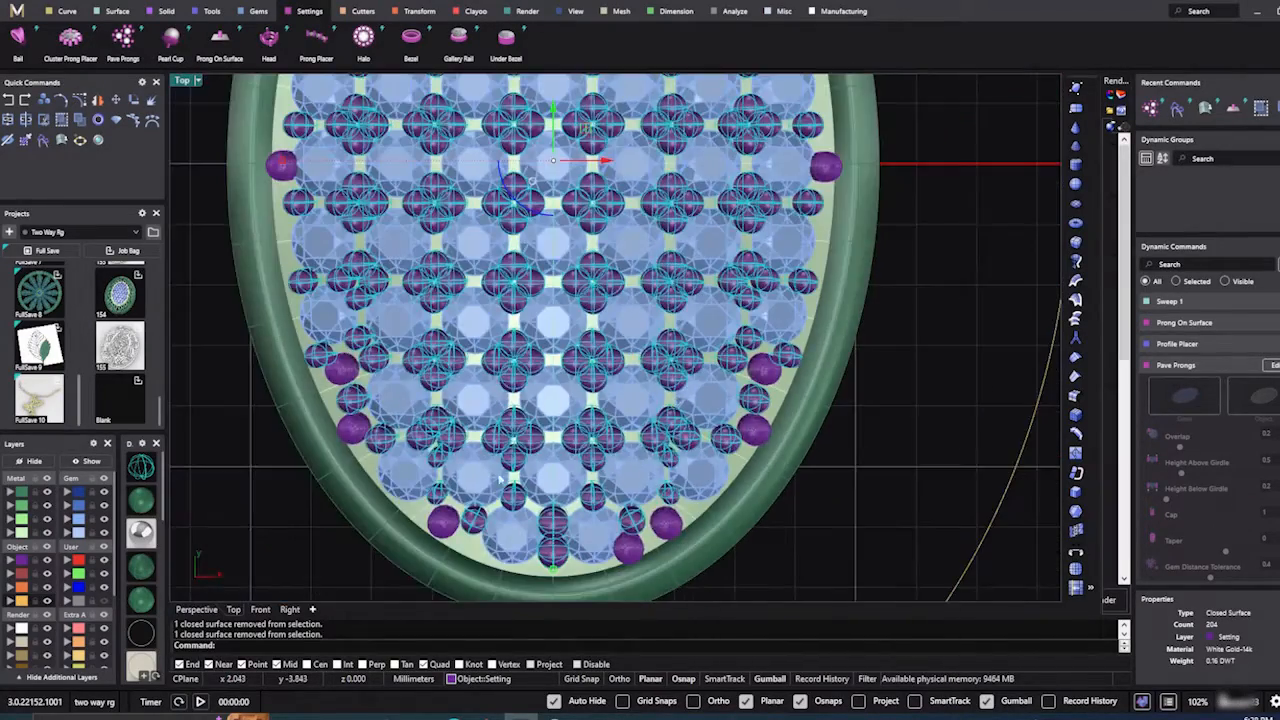
{"action": "scroll", "coordinate": [397, 366], "scroll_direction": "down", "scroll_amount": 3}
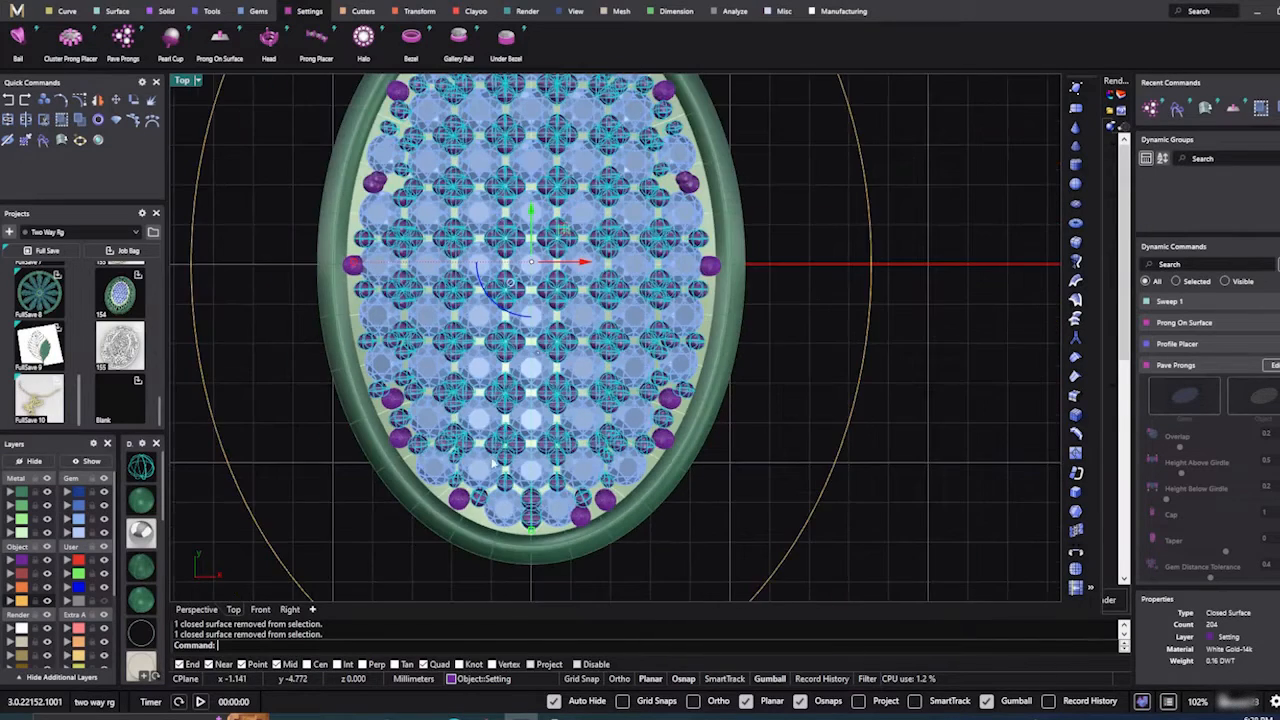
{"action": "scroll", "coordinate": [440, 320], "scroll_direction": "up", "scroll_amount": 1}
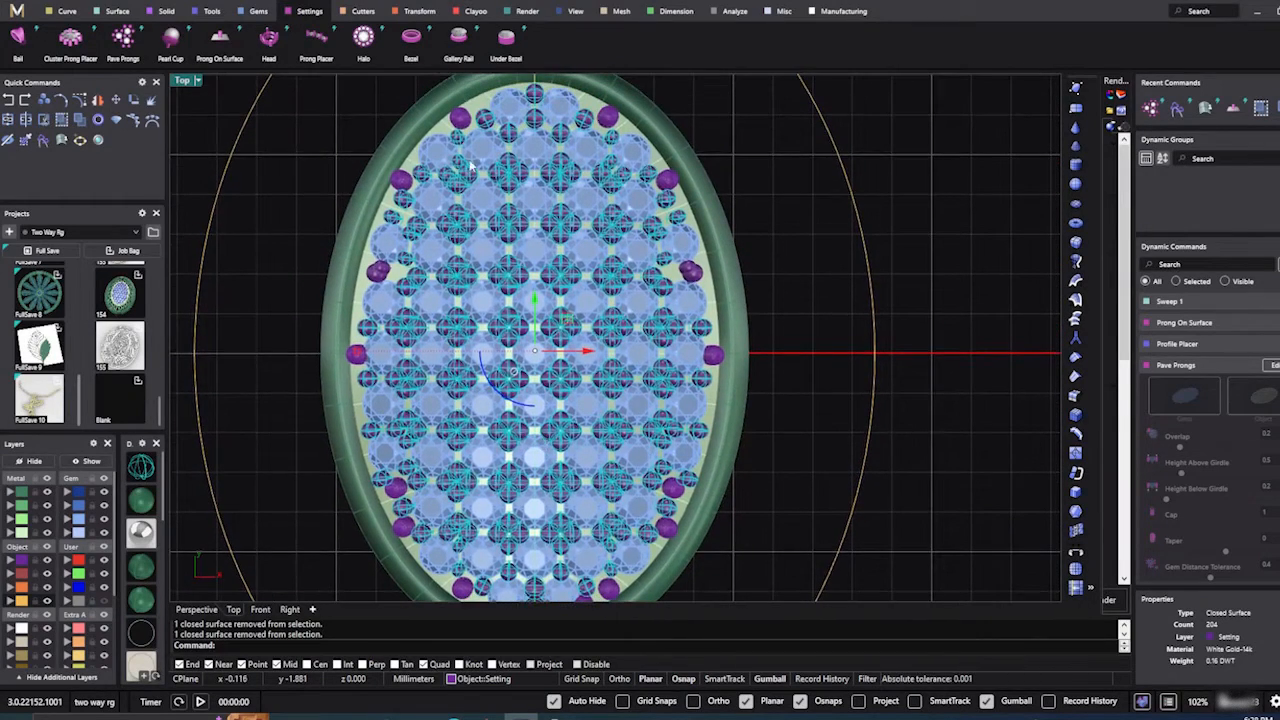
{"action": "scroll", "coordinate": [469, 167], "scroll_direction": "up", "scroll_amount": 1}
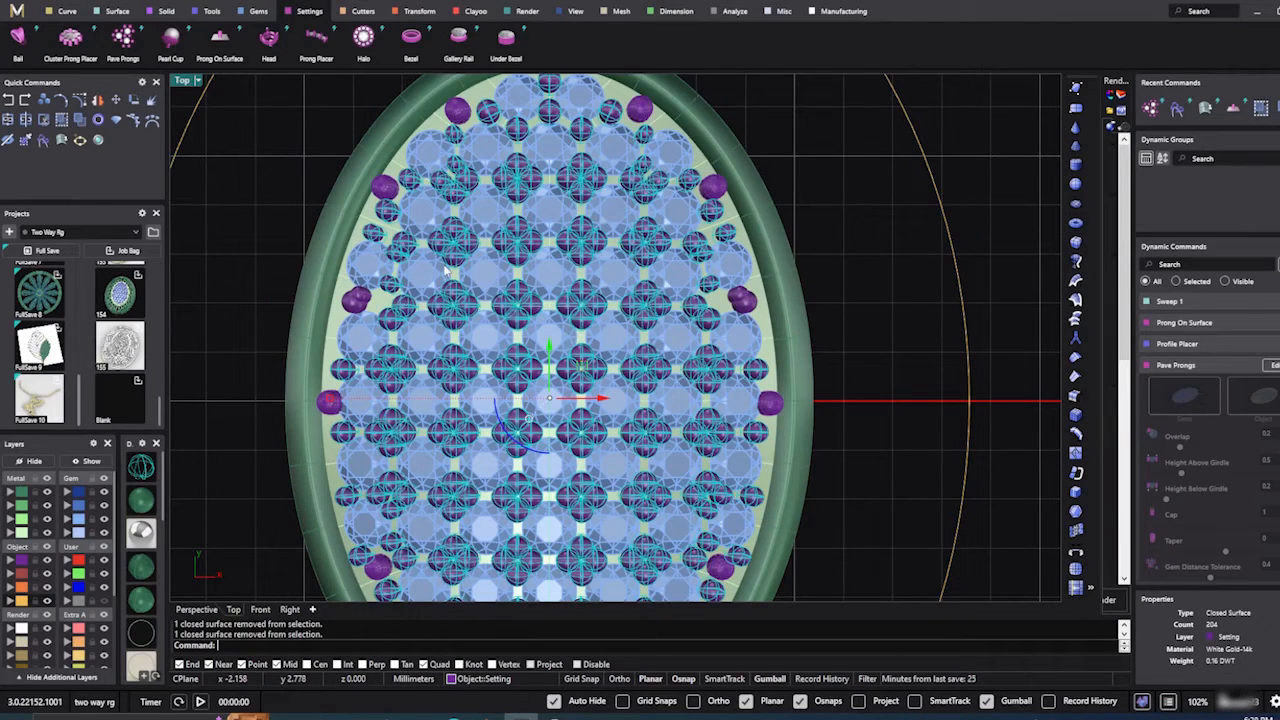
{"action": "key", "text": "ctrl+shift+g"}
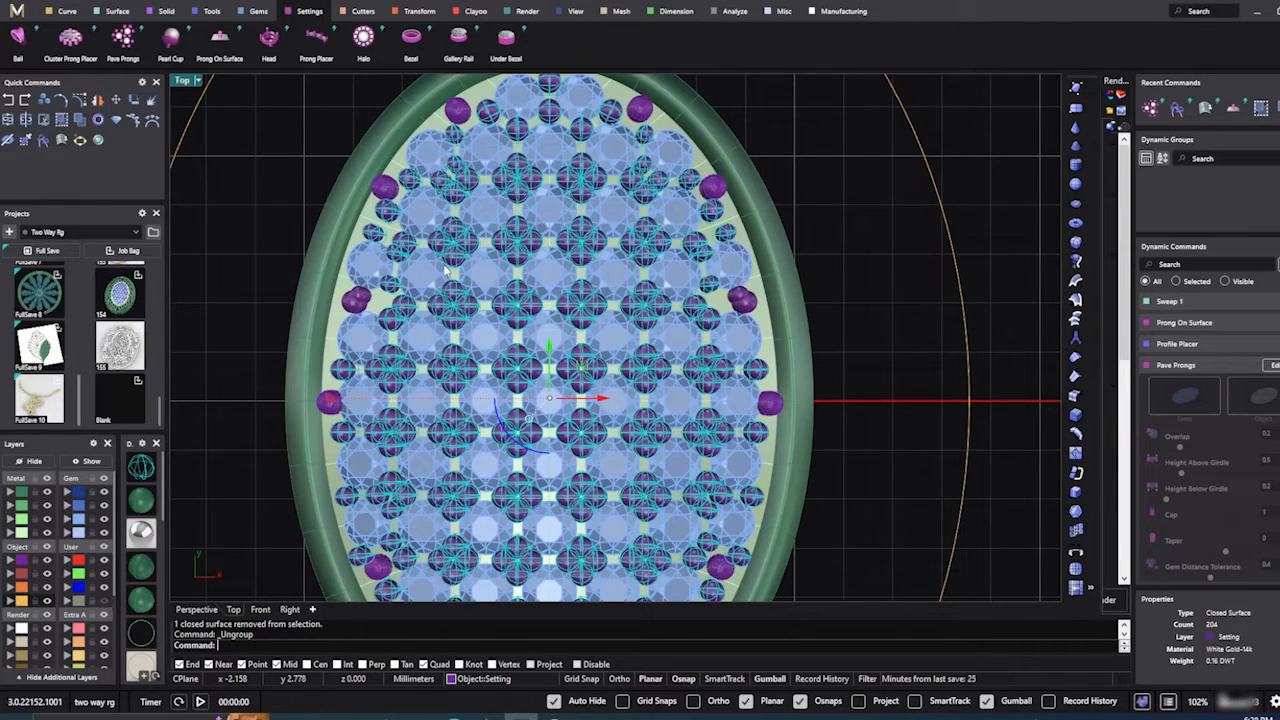
Step: Delete the overlapping pave prongs beside the border at the oval's upper-left and upper-right edge gaps
{"action": "left_click", "coordinate": [795, 170]}
{"action": "scroll", "coordinate": [372, 308], "scroll_direction": "up", "scroll_amount": 3}
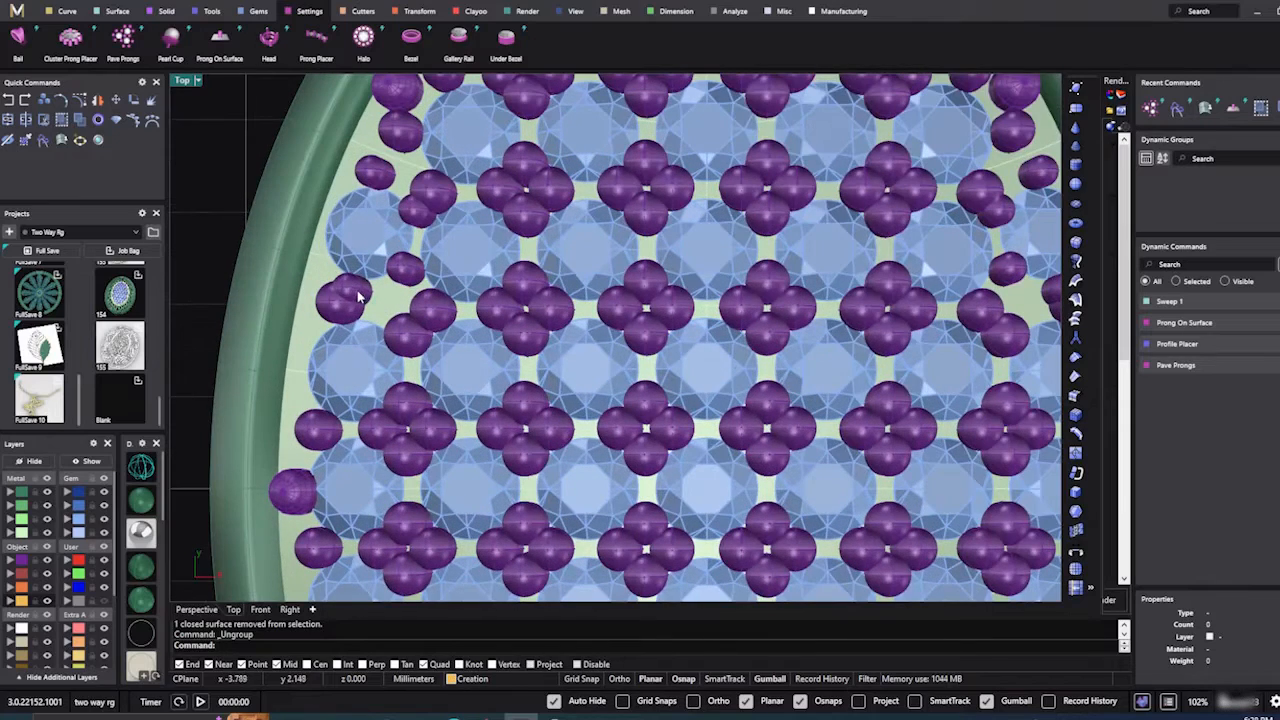
{"action": "left_click", "coordinate": [358, 296]}
{"action": "key", "text": "Delete"}
{"action": "scroll", "coordinate": [358, 296], "scroll_direction": "down", "scroll_amount": 4}
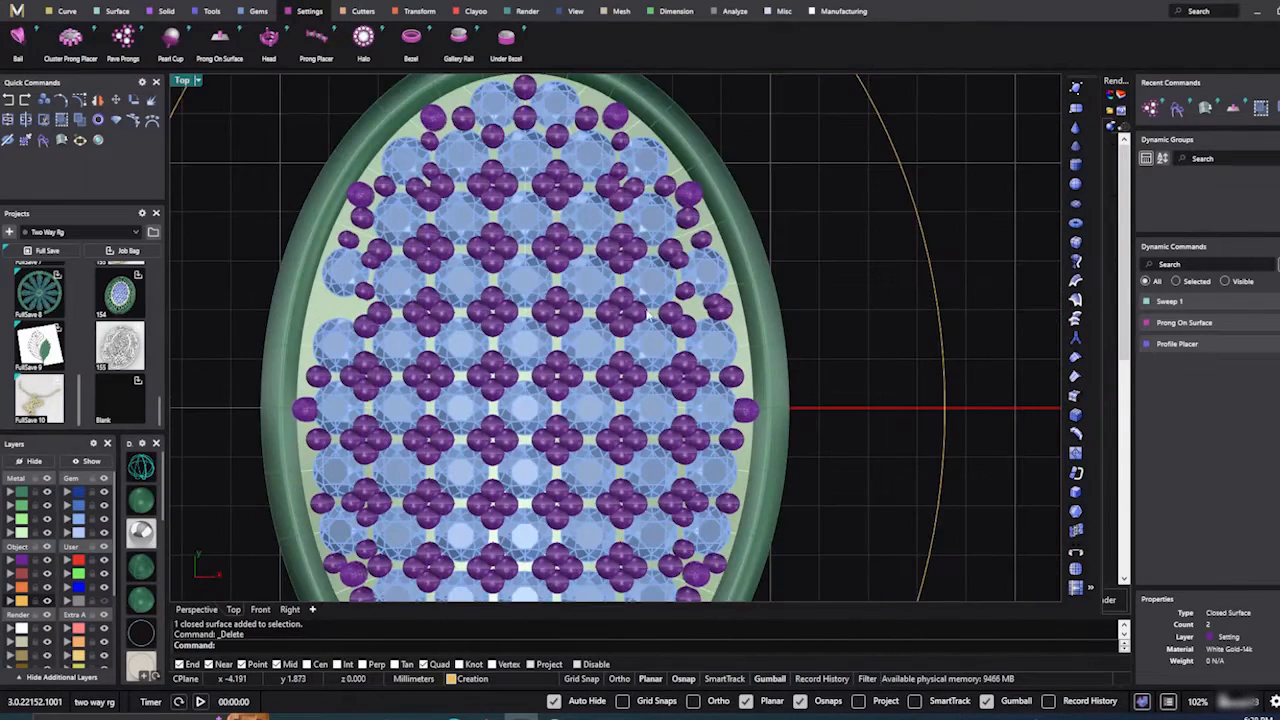
{"action": "left_click", "coordinate": [710, 305]}
{"action": "key", "text": "Delete"}
{"action": "left_click", "coordinate": [718, 310]}
{"action": "key", "text": "Delete"}
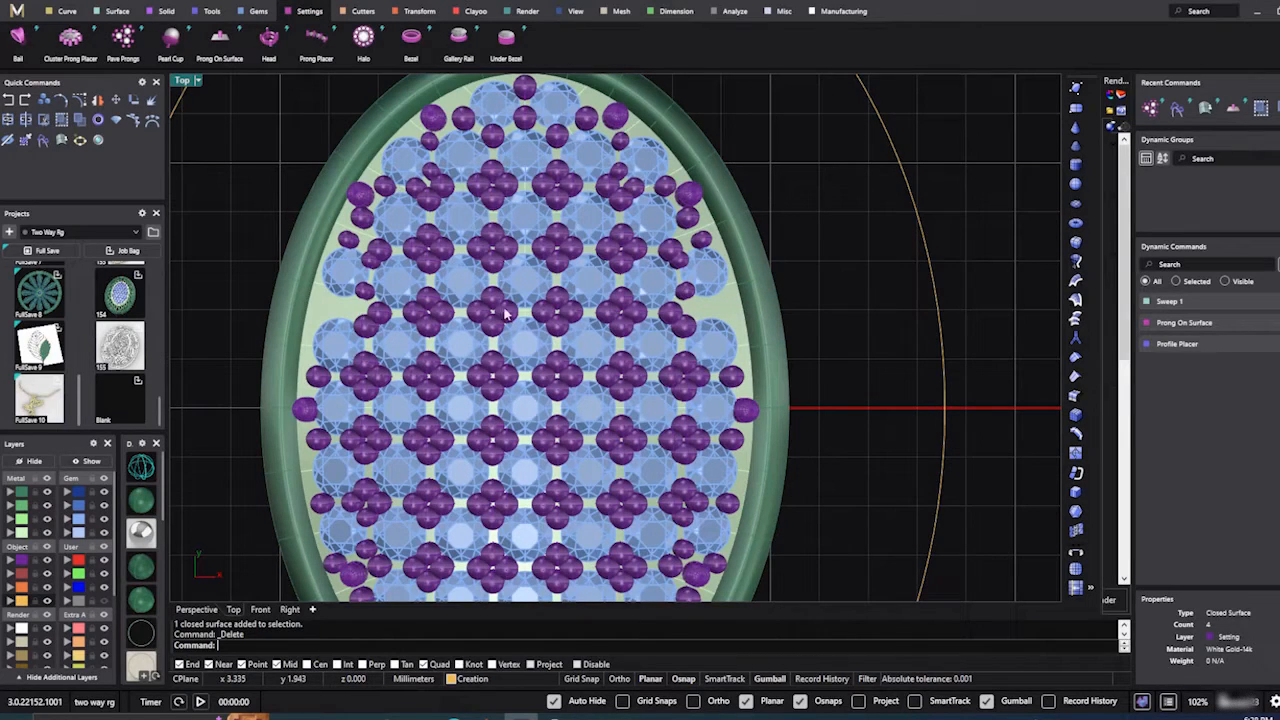
Step: Start Prong On Surface and place a prong in the emptied upper-left edge gap, at about U 0.62, V 0.09
{"action": "left_click", "coordinate": [219, 38]}
{"action": "left_click", "coordinate": [348, 313]}
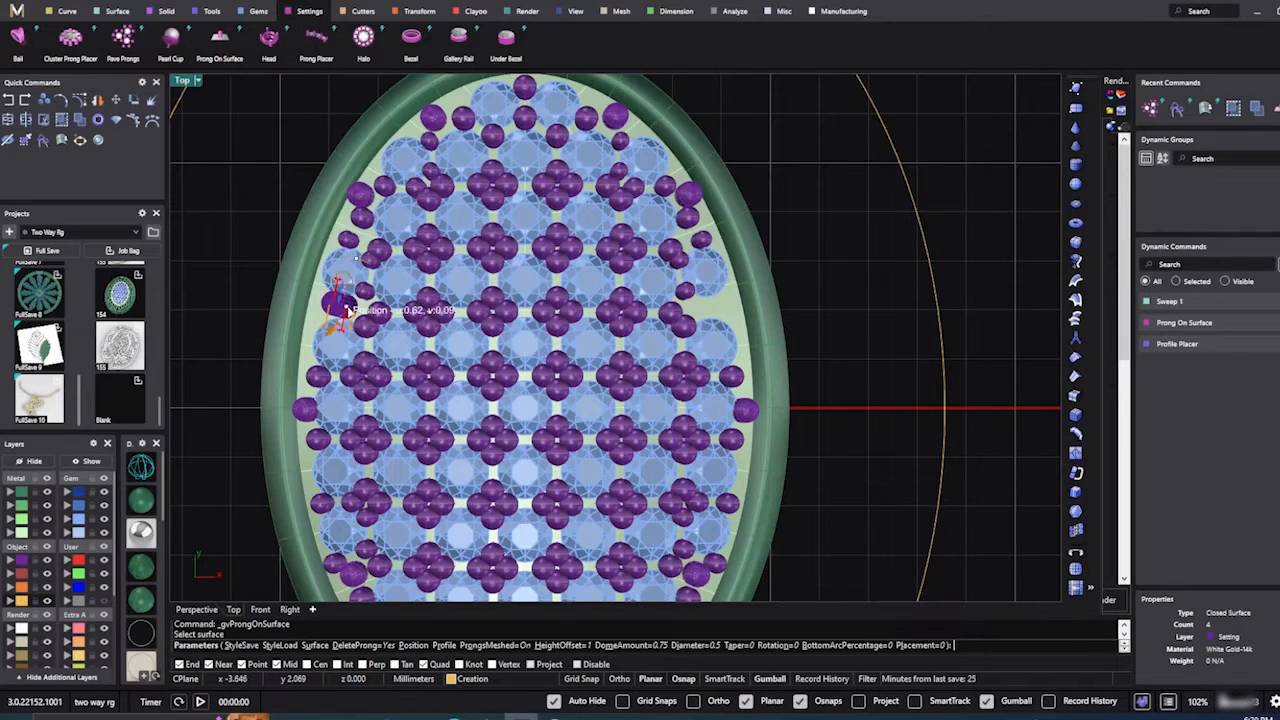
{"action": "scroll", "coordinate": [705, 325], "scroll_direction": "up", "scroll_amount": 2}
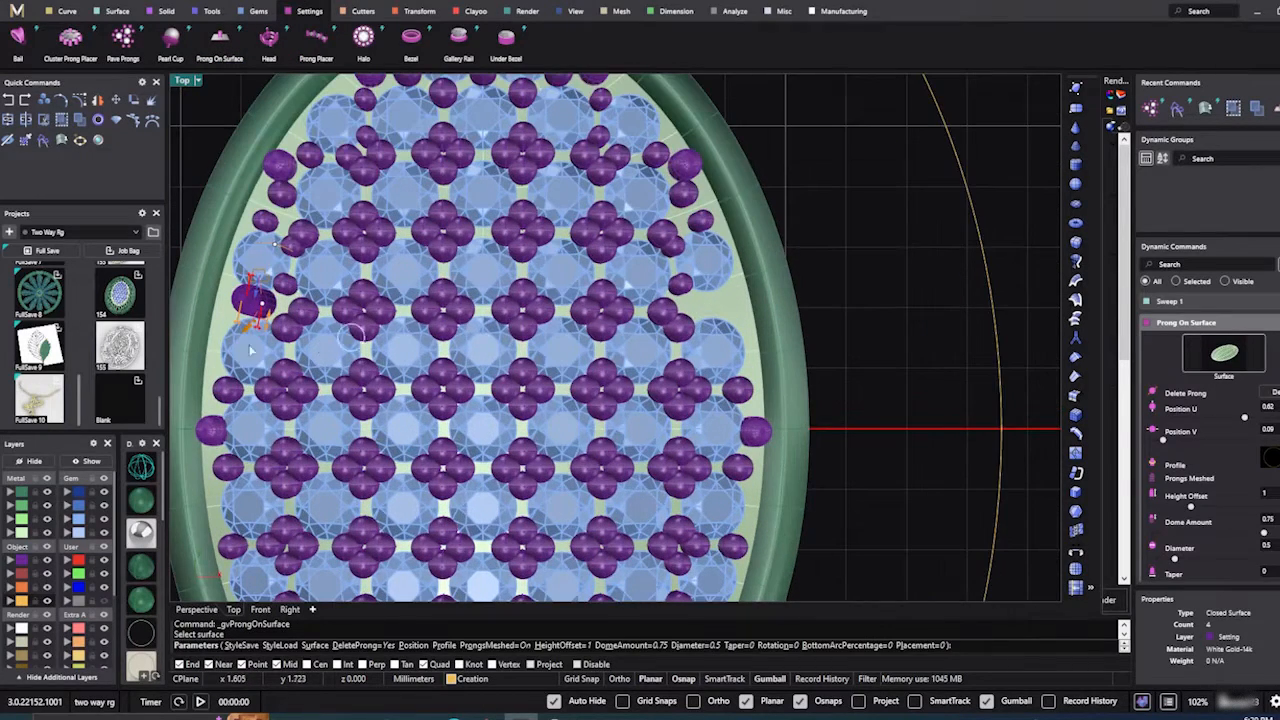
Step: In the Perspective view, set the new prong's height offset to 0.5 and its dome amount to 0.8
{"action": "left_click", "coordinate": [196, 610]}
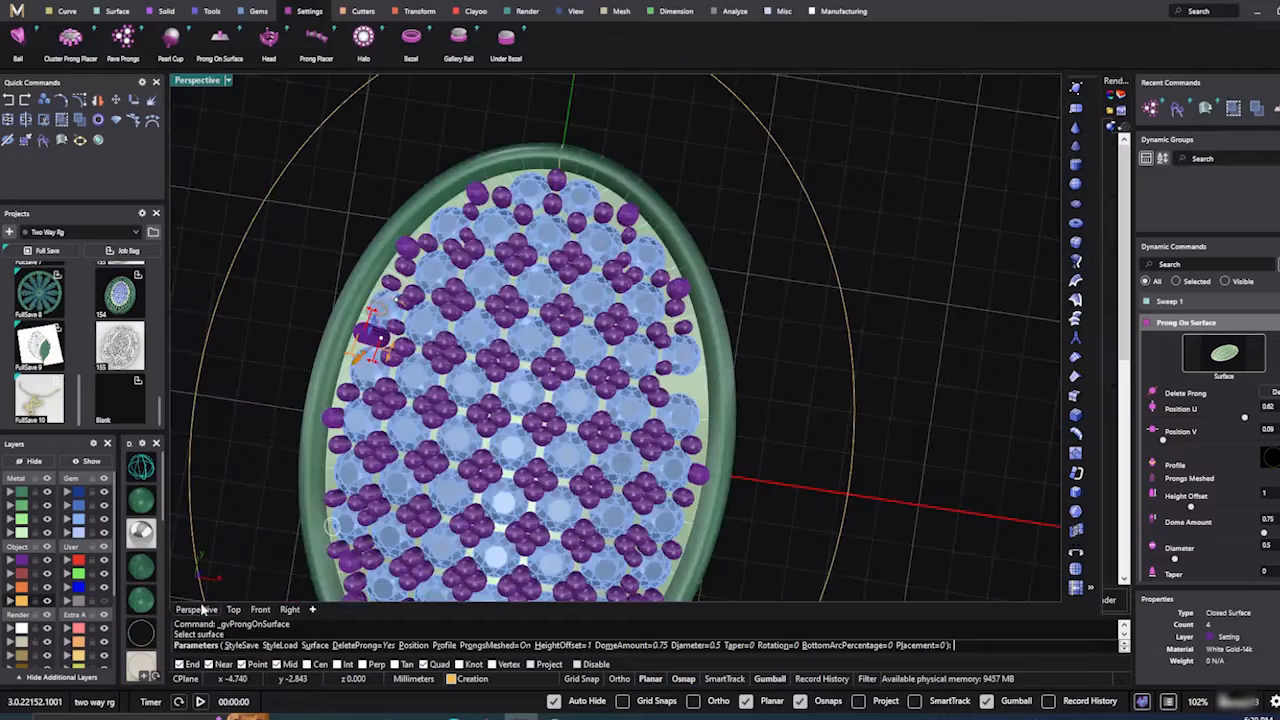
{"action": "right_click_drag", "start_coordinate": [440, 510], "coordinate": [275, 402]}
{"action": "scroll", "coordinate": [414, 224], "scroll_direction": "up", "scroll_amount": 6}
{"action": "scroll", "coordinate": [413, 223], "scroll_direction": "up", "scroll_amount": 2}
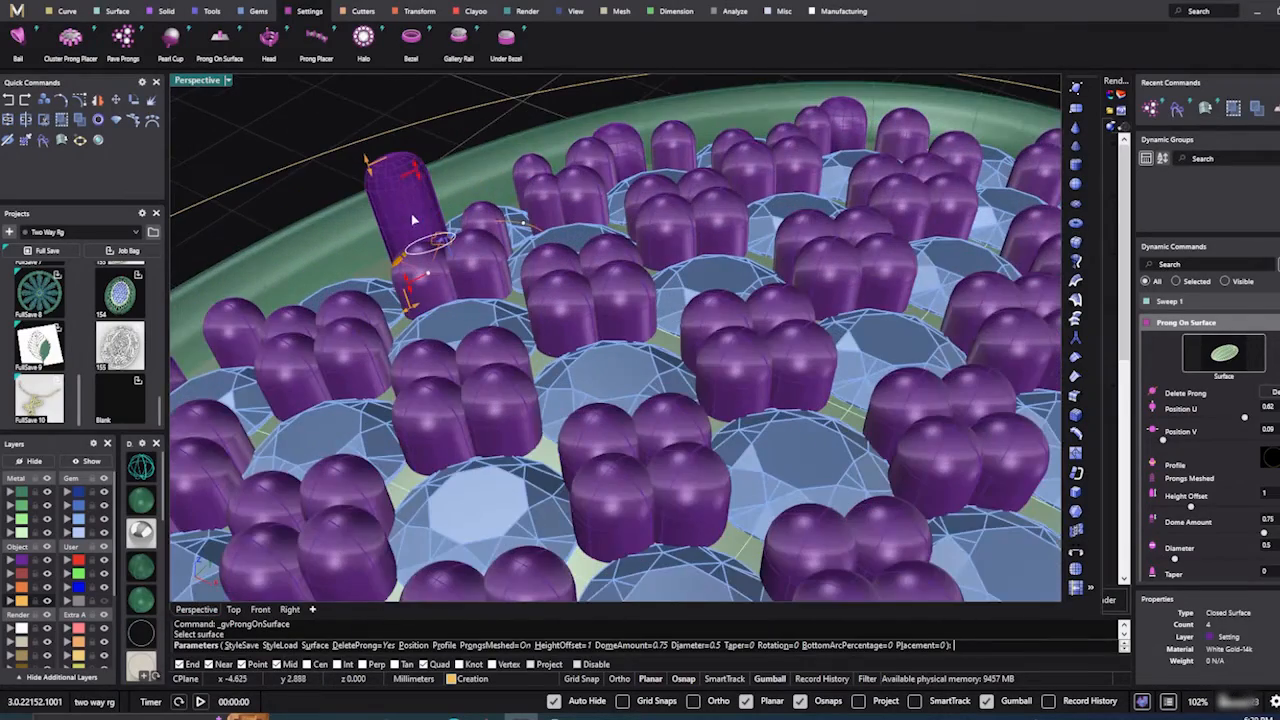
{"action": "left_click_drag", "start_coordinate": [414, 168], "coordinate": [400, 230]}
{"action": "right_click_drag", "start_coordinate": [449, 291], "coordinate": [760, 328]}
{"action": "scroll", "coordinate": [680, 310], "scroll_direction": "down", "scroll_amount": 4}
{"action": "scroll", "coordinate": [647, 486], "scroll_direction": "up", "scroll_amount": 8}
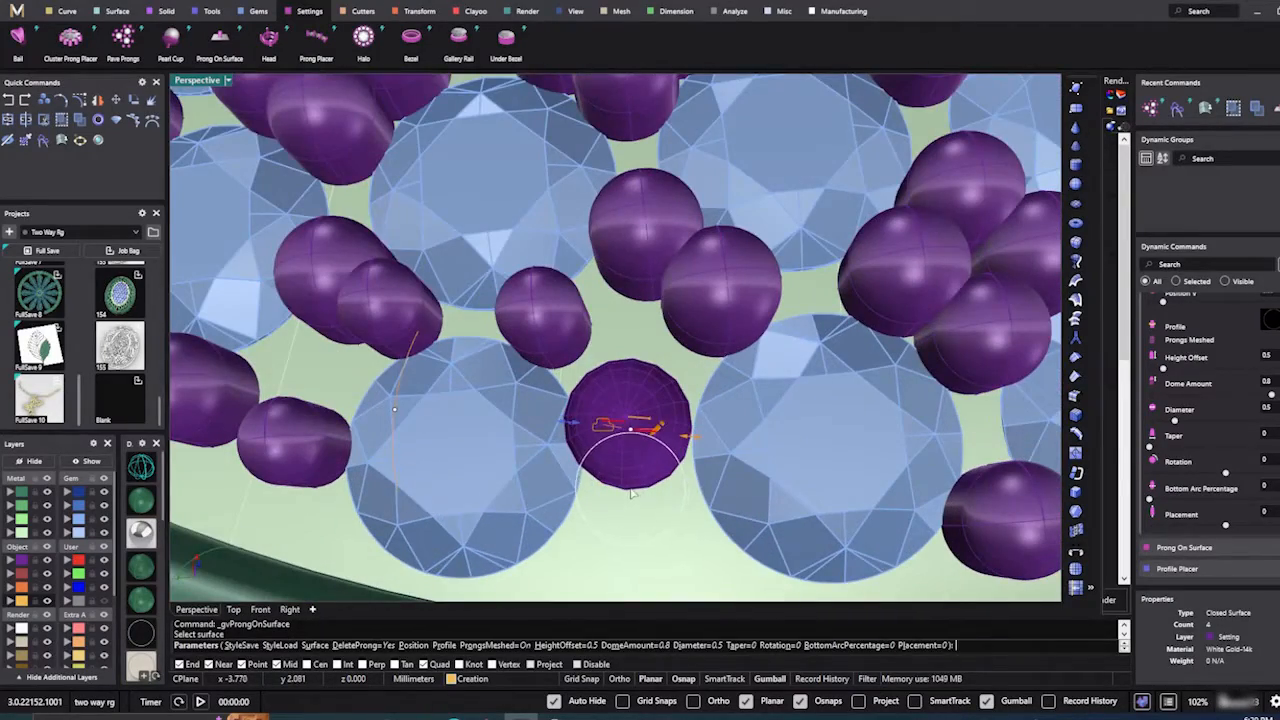
Step: Set the new prong's taper to 0.21 and check it against the surrounding gems and prongs
{"action": "left_click_drag", "start_coordinate": [692, 443], "coordinate": [706, 445]}
{"action": "scroll", "coordinate": [676, 393], "scroll_direction": "down", "scroll_amount": 4}
{"action": "scroll", "coordinate": [676, 393], "scroll_direction": "down", "scroll_amount": 10}
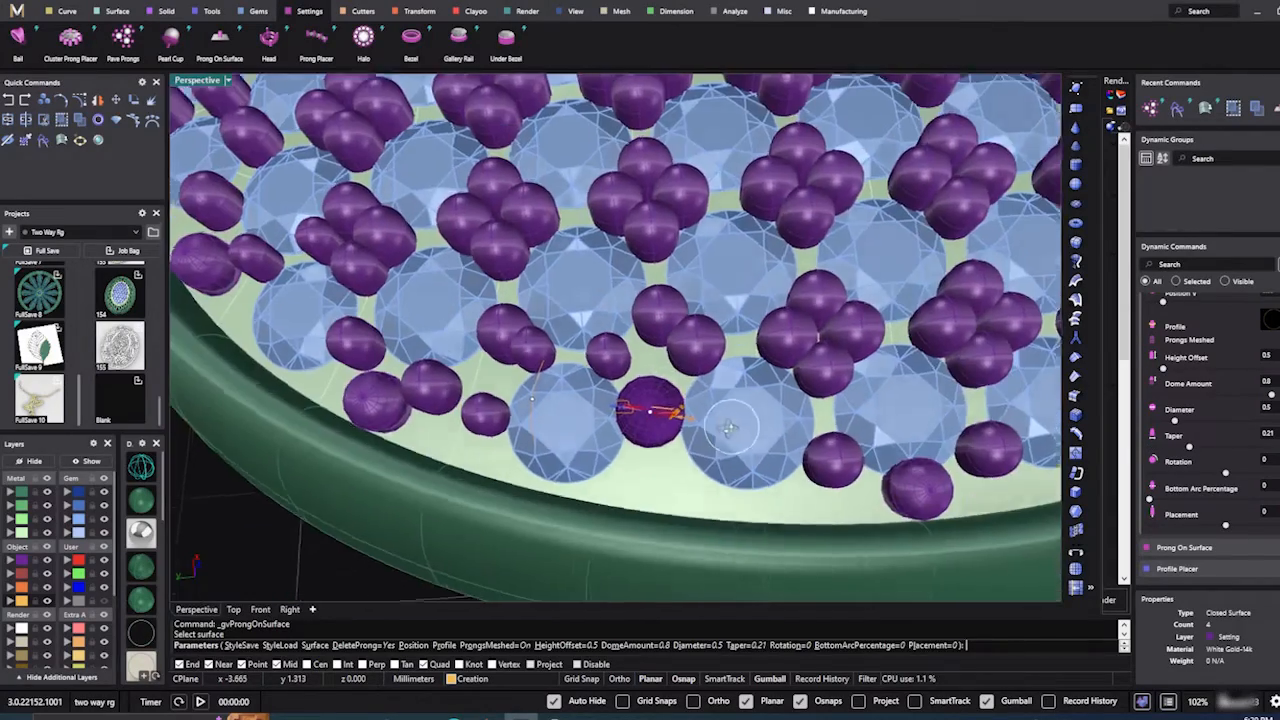
{"action": "scroll", "coordinate": [361, 468], "scroll_direction": "down", "scroll_amount": 4}
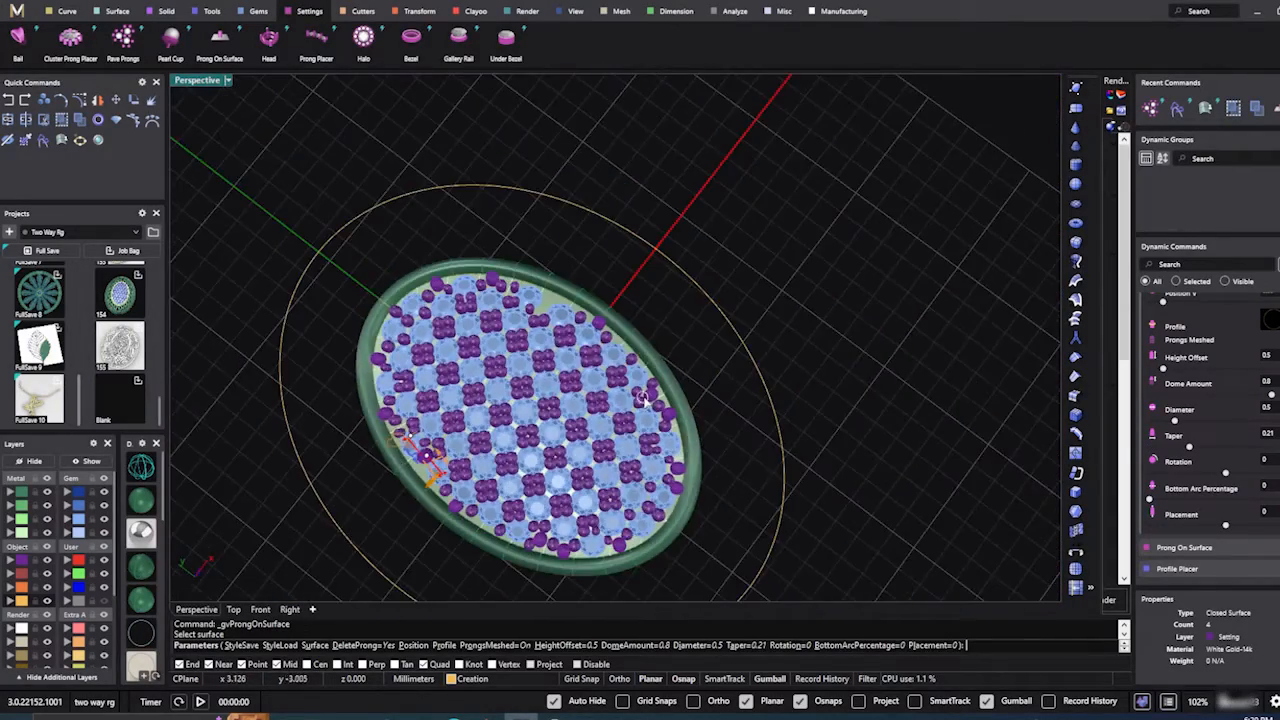
{"action": "right_click_drag", "start_coordinate": [361, 468], "coordinate": [288, 500]}
{"action": "scroll", "coordinate": [572, 271], "scroll_direction": "up", "scroll_amount": 7}
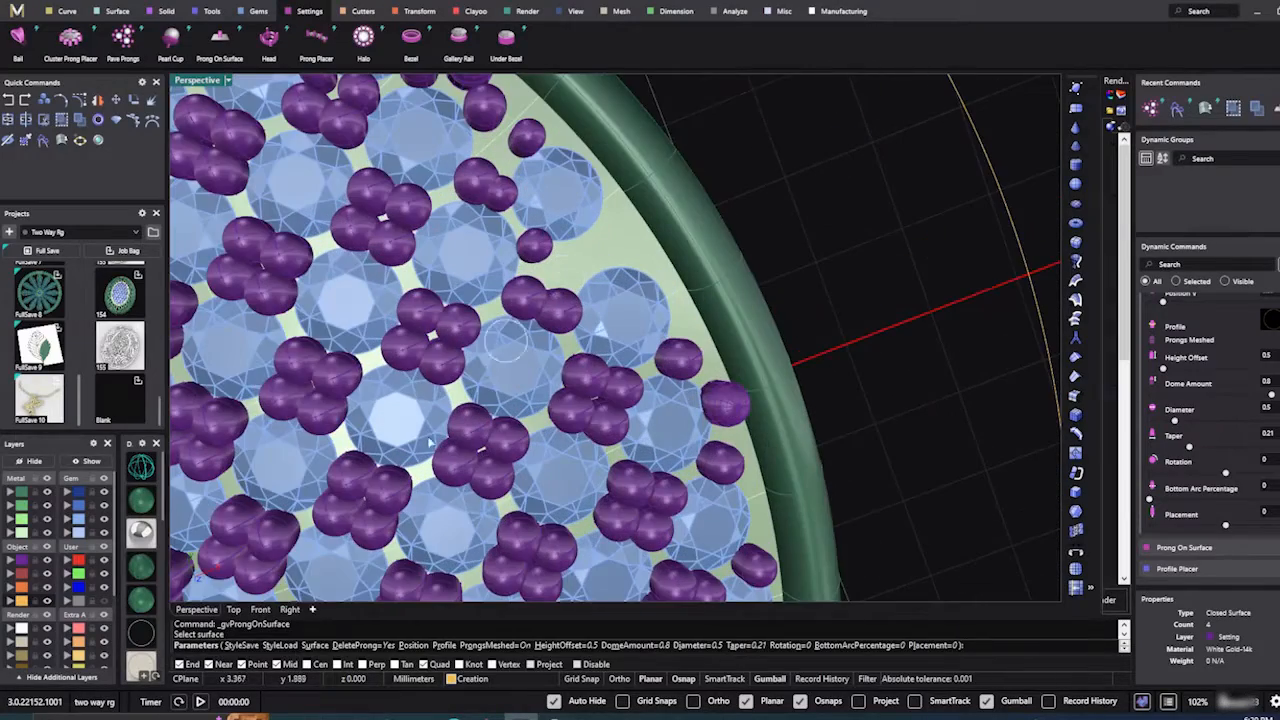
Step: In the Top view, enlarge the new prong's diameter to 0.54 mm
{"action": "left_click", "coordinate": [233, 610]}
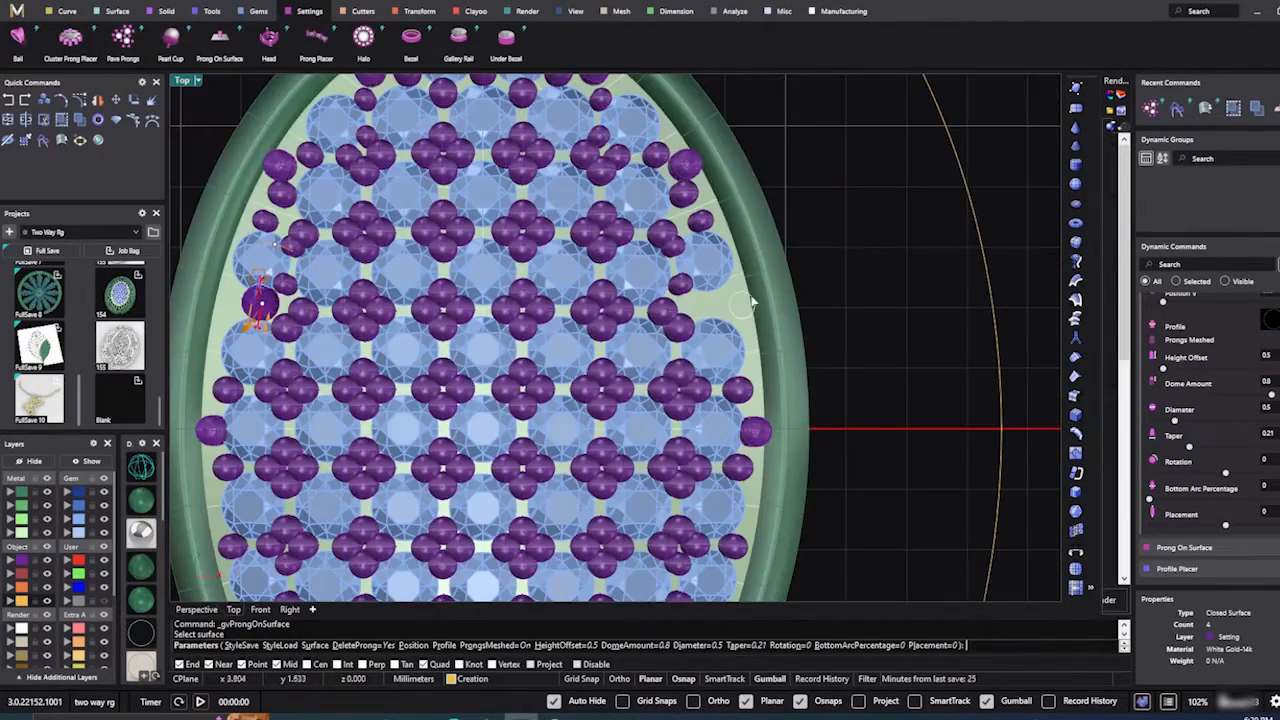
{"action": "scroll", "coordinate": [720, 308], "scroll_direction": "up", "scroll_amount": 5}
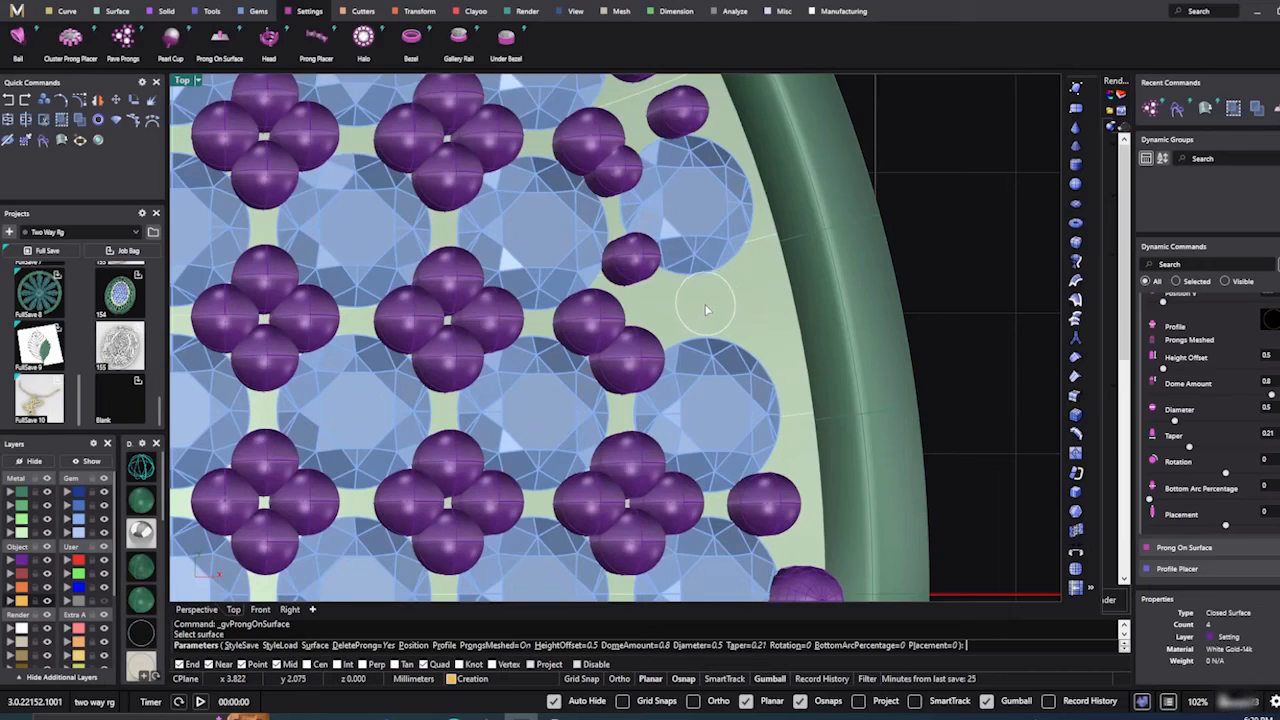
{"action": "scroll", "coordinate": [715, 304], "scroll_direction": "down", "scroll_amount": 5}
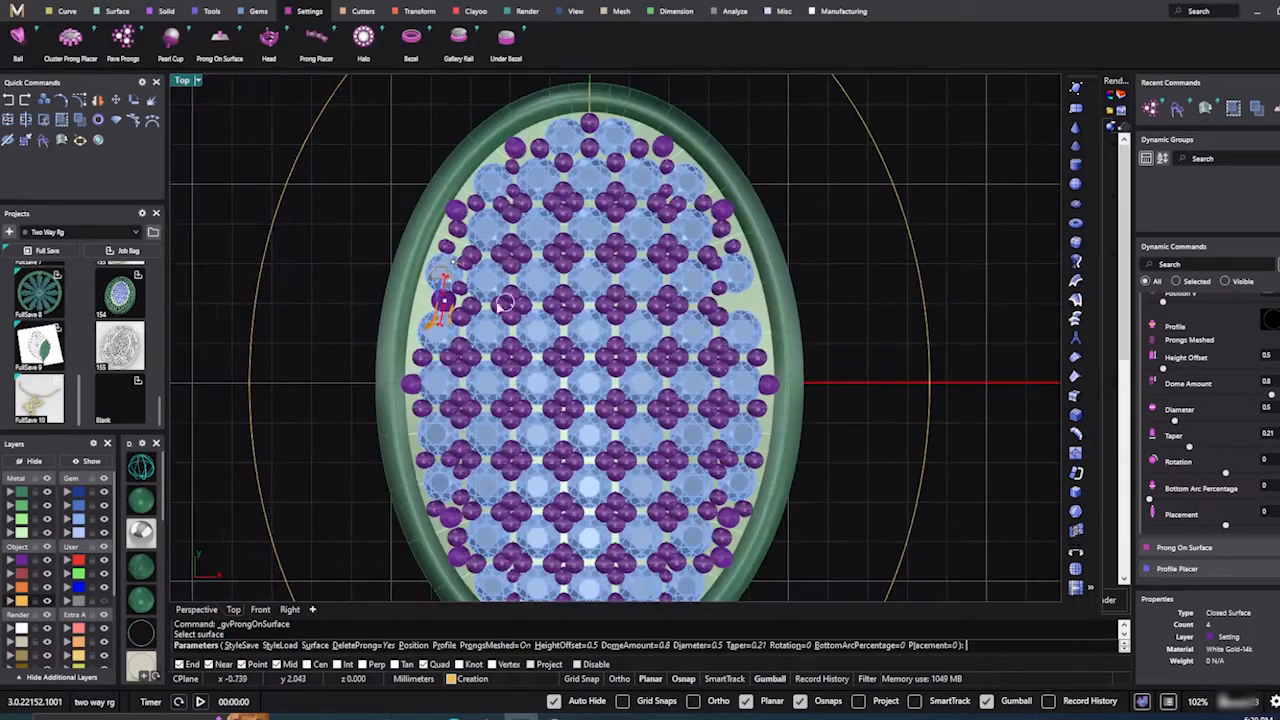
{"action": "scroll", "coordinate": [445, 300], "scroll_direction": "up", "scroll_amount": 5}
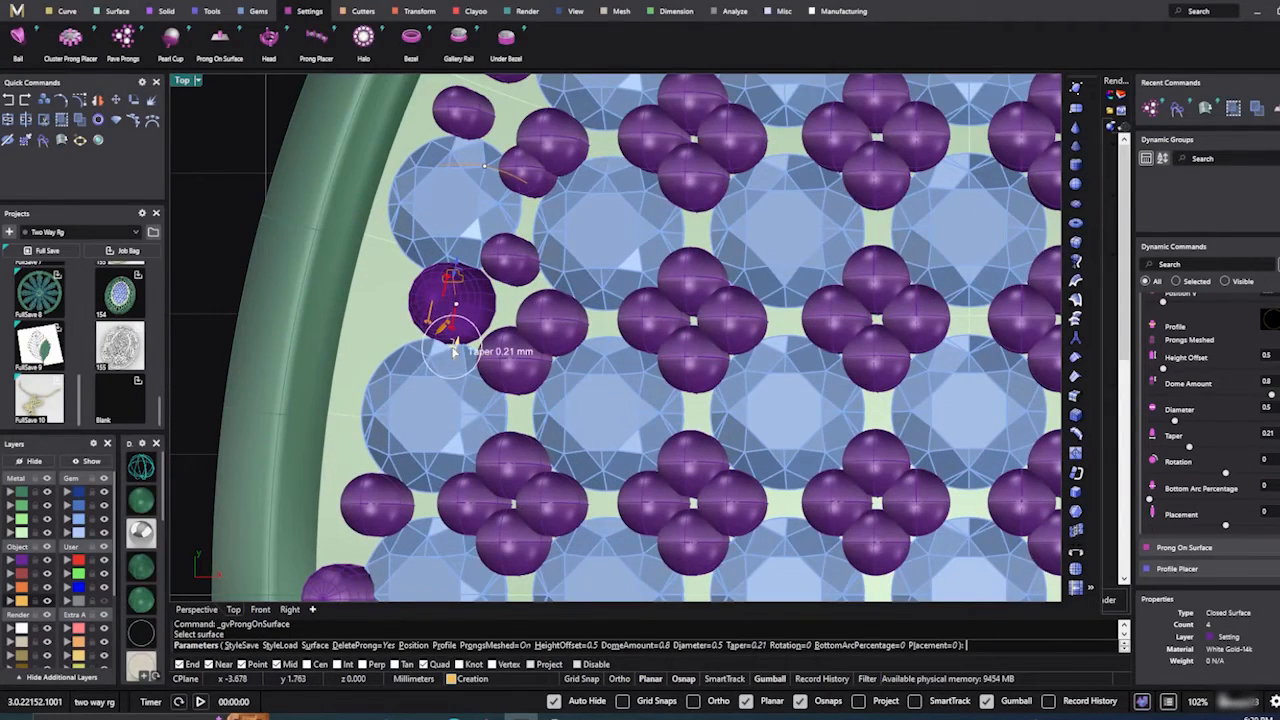
{"action": "left_click_drag", "start_coordinate": [451, 288], "coordinate": [456, 266]}
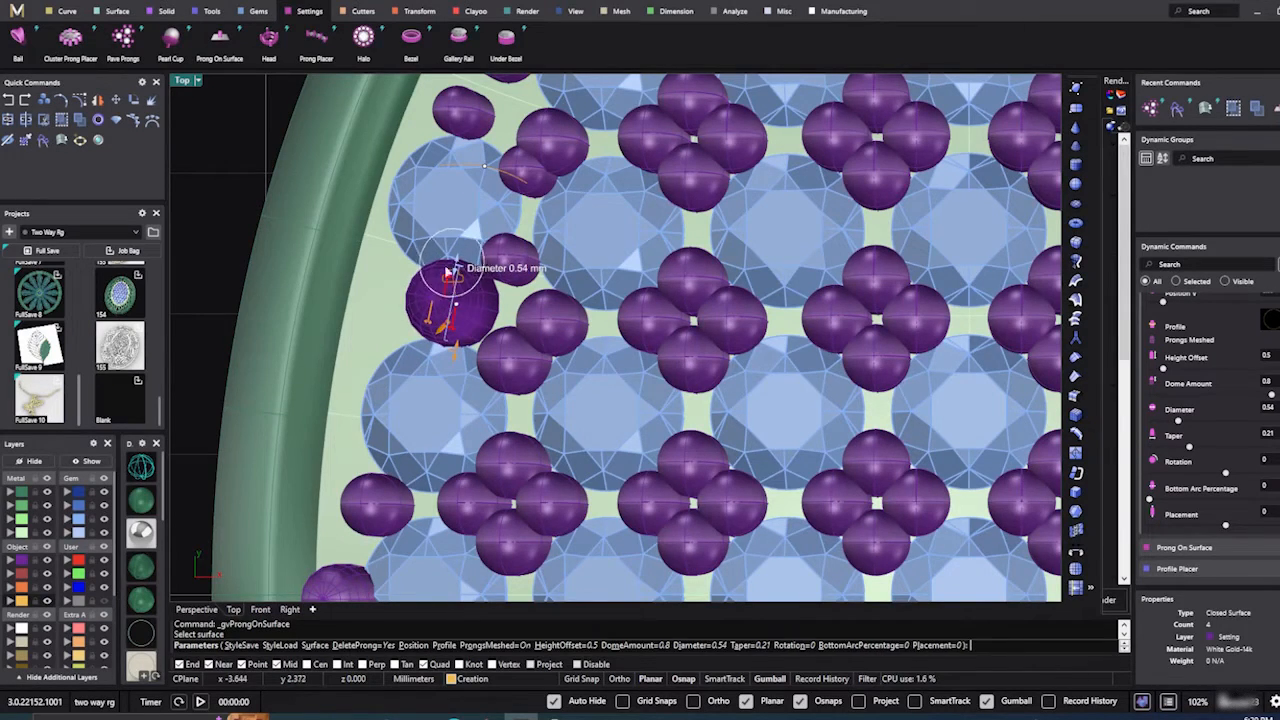
Step: Enlarge the new left-edge prong's diameter to 0.6 mm after comparing it with the matching gap across the oval
{"action": "scroll", "coordinate": [300, 340], "scroll_direction": "down", "scroll_amount": 5}
{"action": "scroll", "coordinate": [709, 345], "scroll_direction": "up", "scroll_amount": 5}
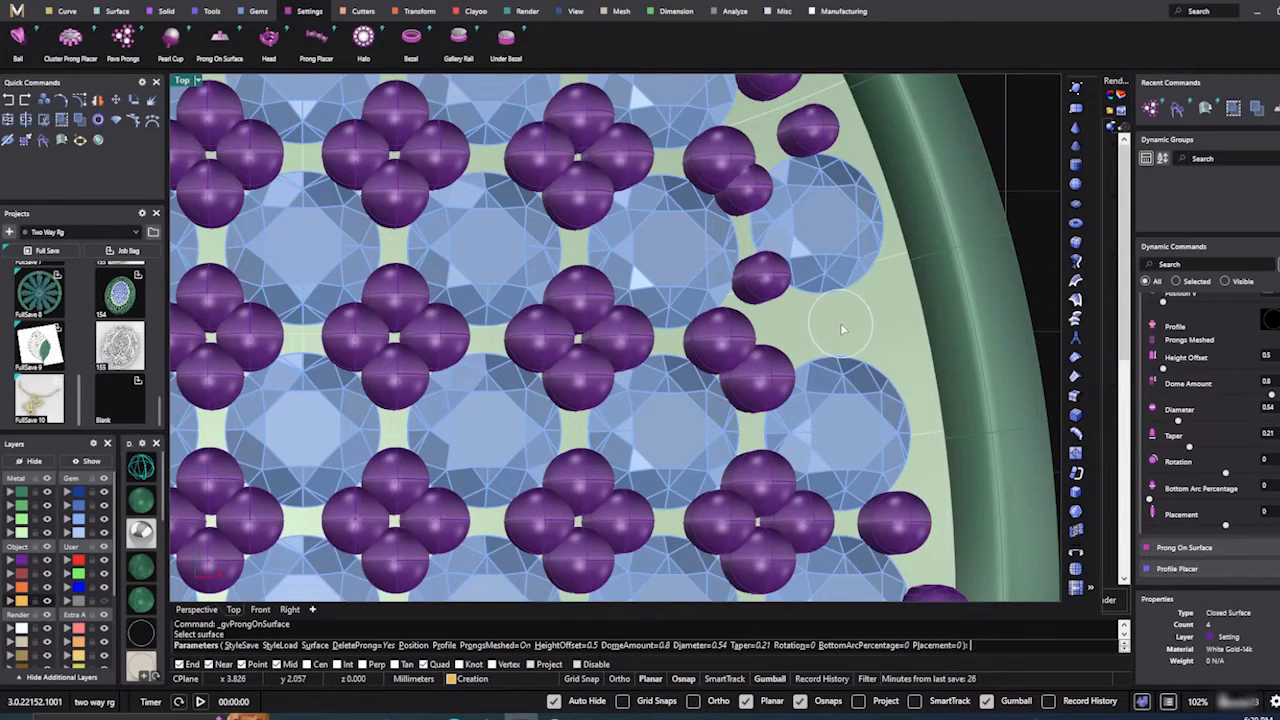
{"action": "scroll", "coordinate": [840, 323], "scroll_direction": "down", "scroll_amount": 5}
{"action": "scroll", "coordinate": [380, 300], "scroll_direction": "up", "scroll_amount": 7}
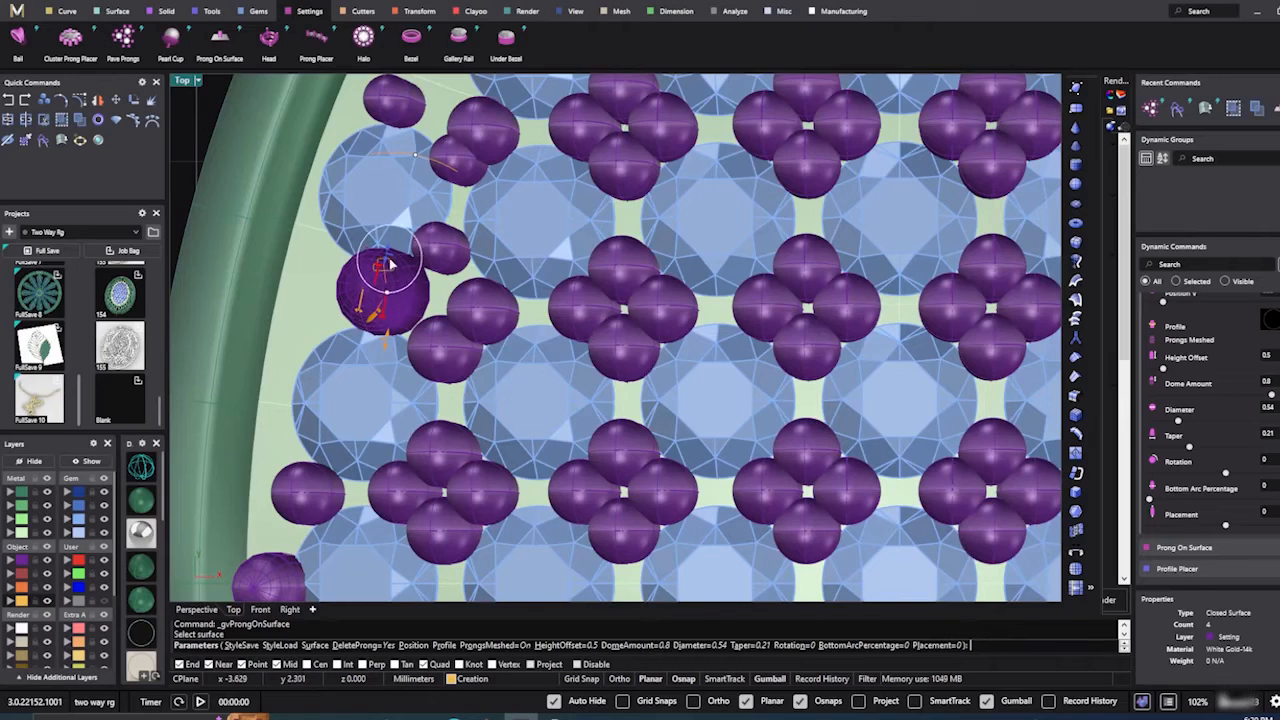
{"action": "left_click_drag", "start_coordinate": [390, 264], "coordinate": [387, 252]}
Step: Place a matching 0.6 mm prong in the opposite gap on the oval's upper-right edge, at about U 0.62, V 0.93
{"action": "scroll", "coordinate": [330, 294], "scroll_direction": "down", "scroll_amount": 6}
{"action": "scroll", "coordinate": [655, 318], "scroll_direction": "up", "scroll_amount": 6}
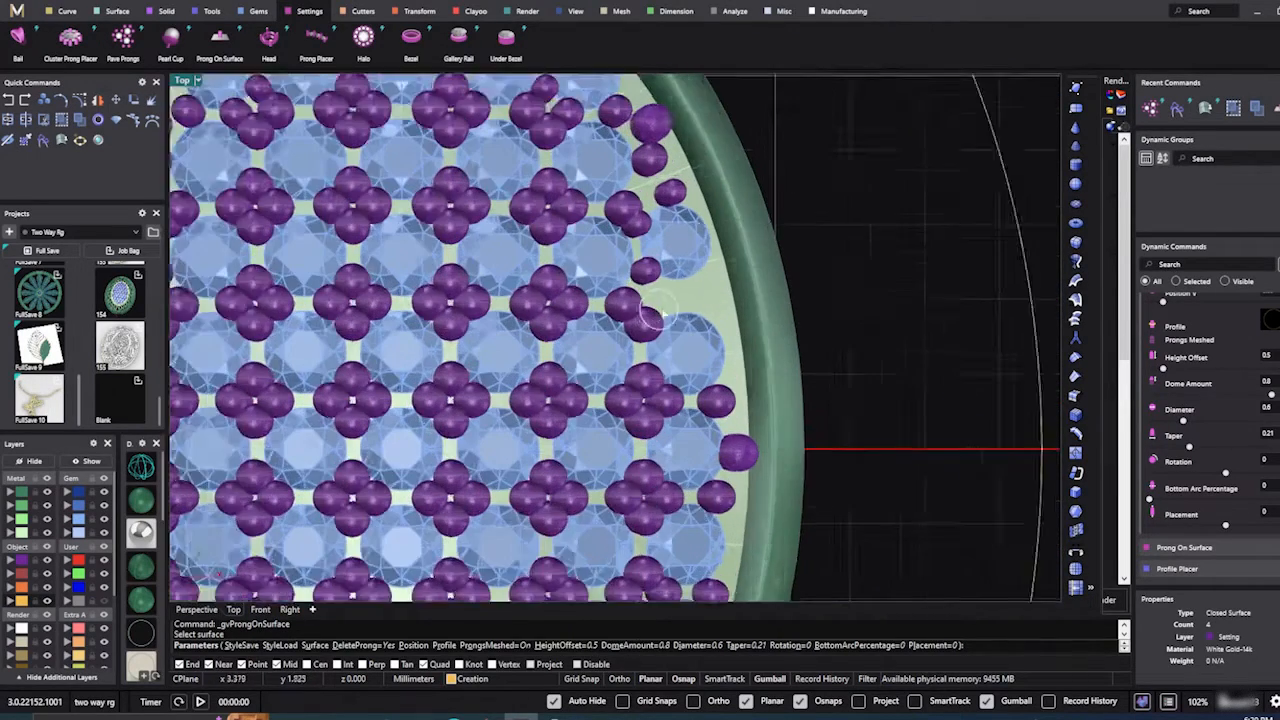
{"action": "scroll", "coordinate": [655, 318], "scroll_direction": "up", "scroll_amount": 1}
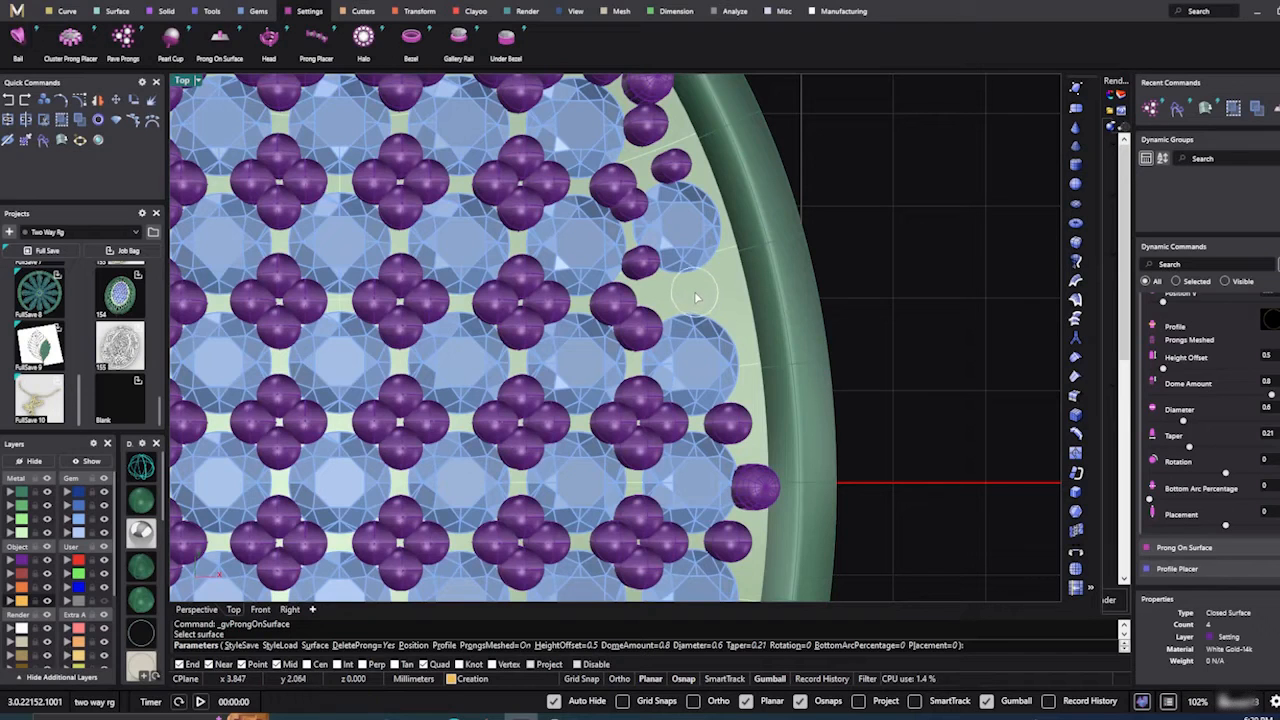
{"action": "left_click", "coordinate": [697, 297]}
{"action": "scroll", "coordinate": [705, 298], "scroll_direction": "down", "scroll_amount": 2}
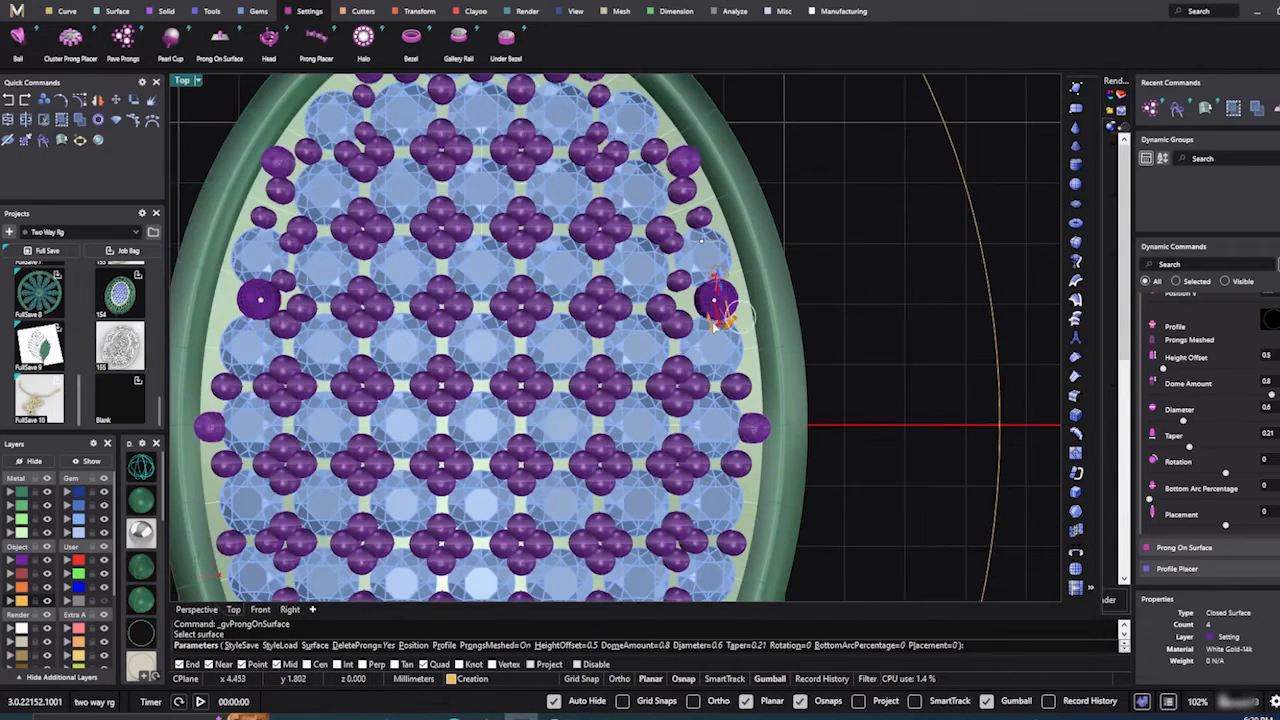
Step: Replace the upper-left edge prong with one centred in its gap at about U 0.62, V 0.07, and finish Prong On Surface
{"action": "left_click", "coordinate": [259, 306]}
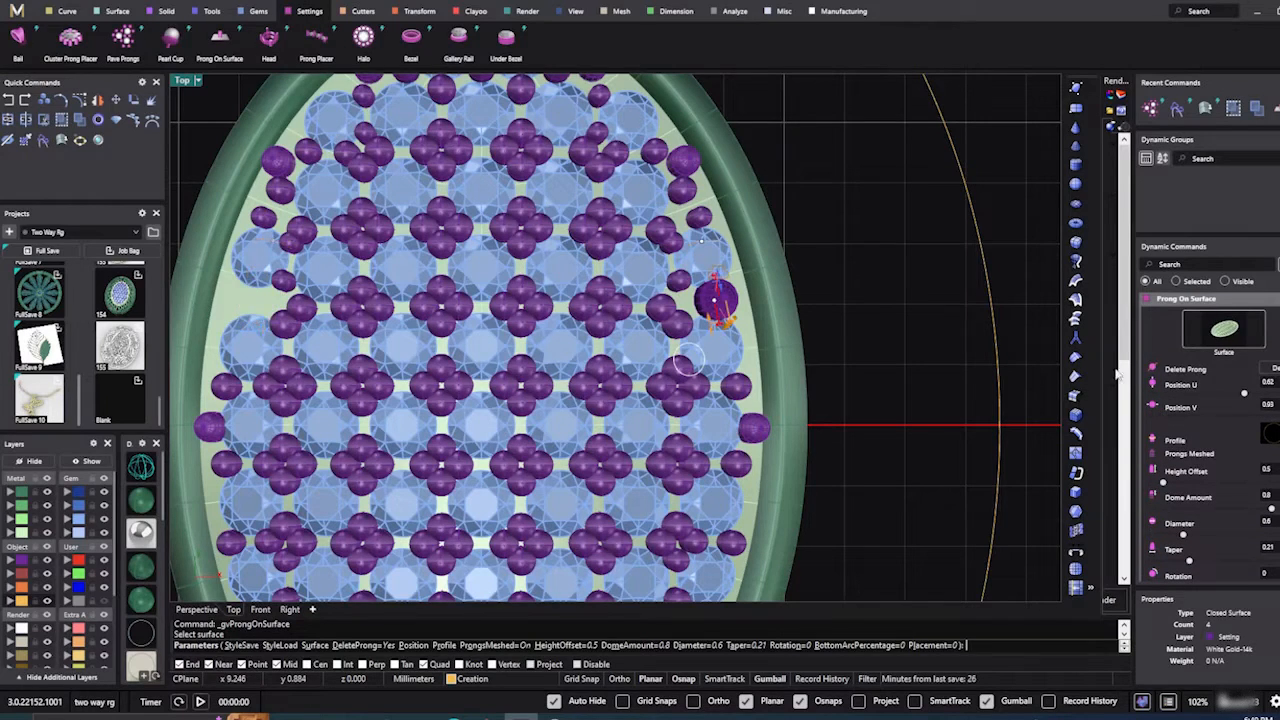
{"action": "scroll", "coordinate": [254, 305], "scroll_direction": "up", "scroll_amount": 3}
{"action": "scroll", "coordinate": [250, 302], "scroll_direction": "up", "scroll_amount": 3}
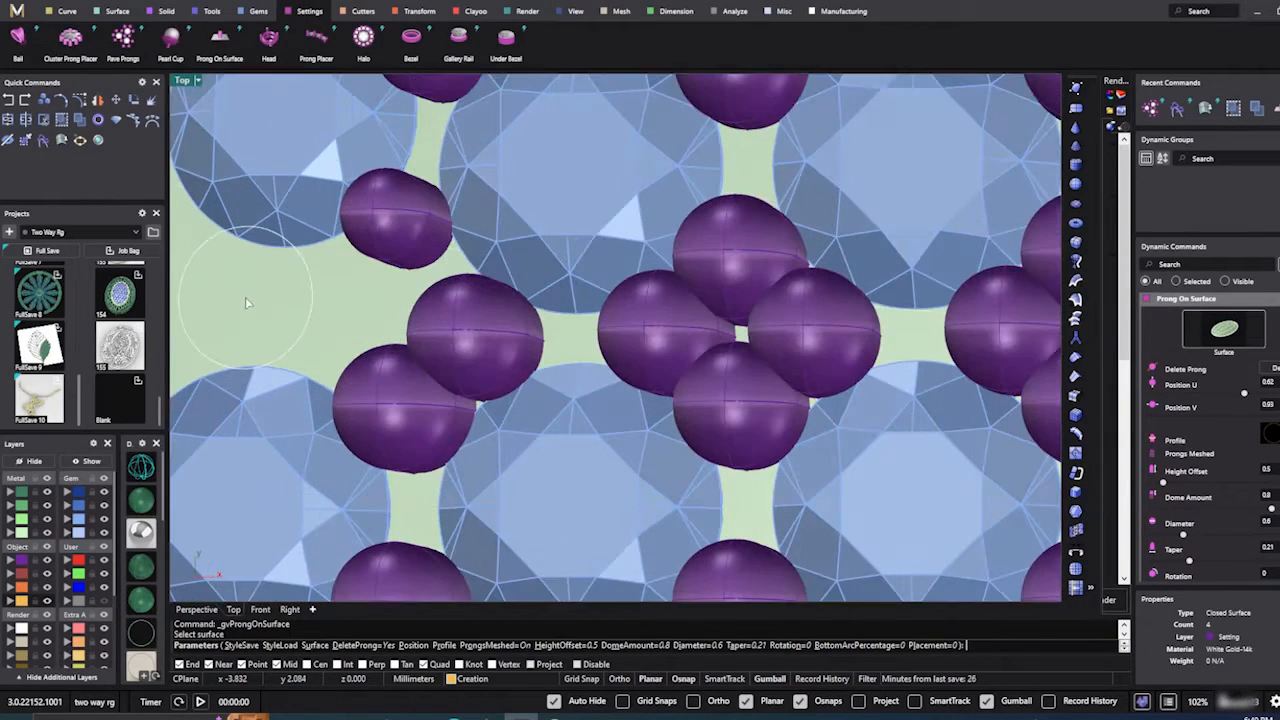
{"action": "left_click", "coordinate": [241, 304]}
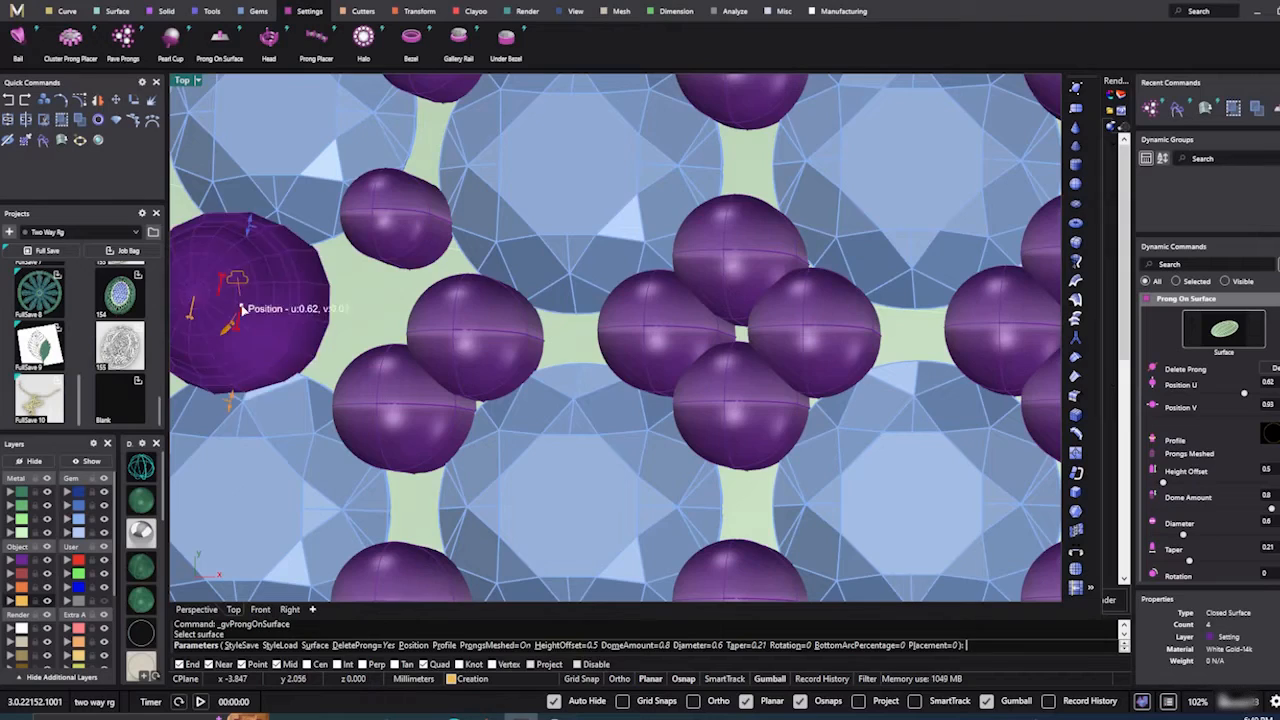
{"action": "scroll", "coordinate": [353, 329], "scroll_direction": "down", "scroll_amount": 6}
{"action": "scroll", "coordinate": [395, 322], "scroll_direction": "down", "scroll_amount": 3}
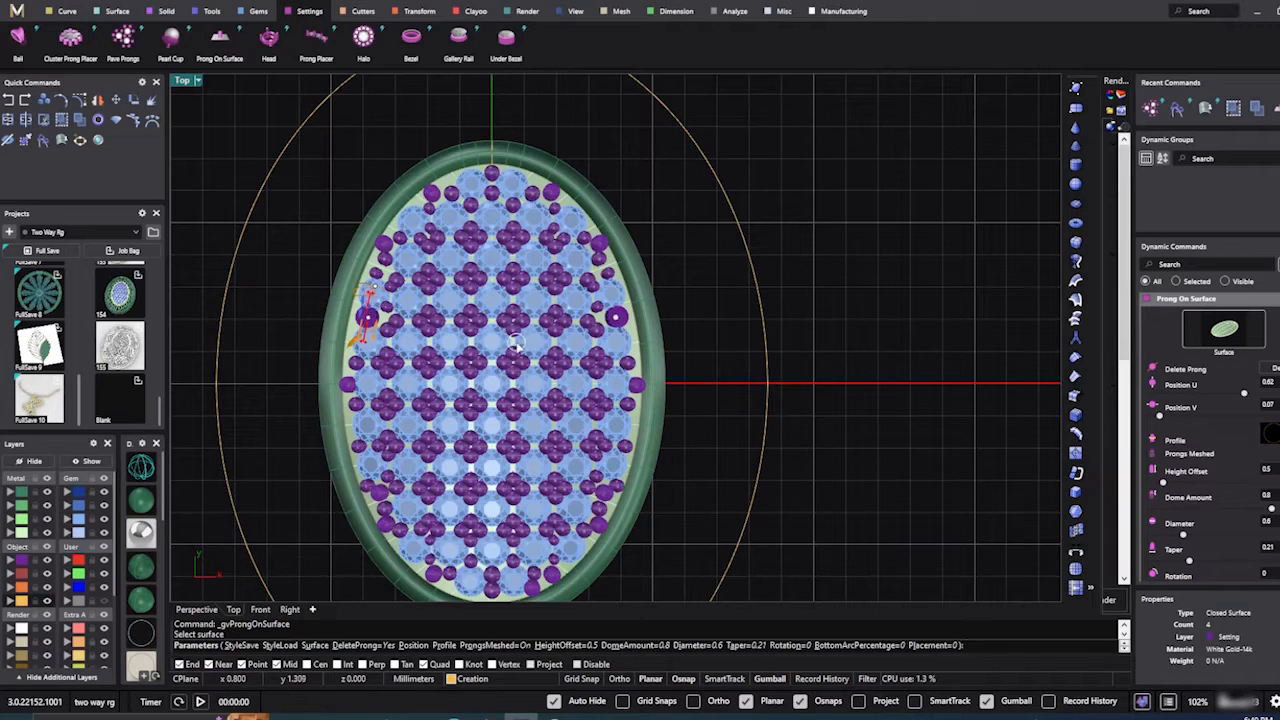
{"action": "scroll", "coordinate": [690, 332], "scroll_direction": "down", "scroll_amount": 3}
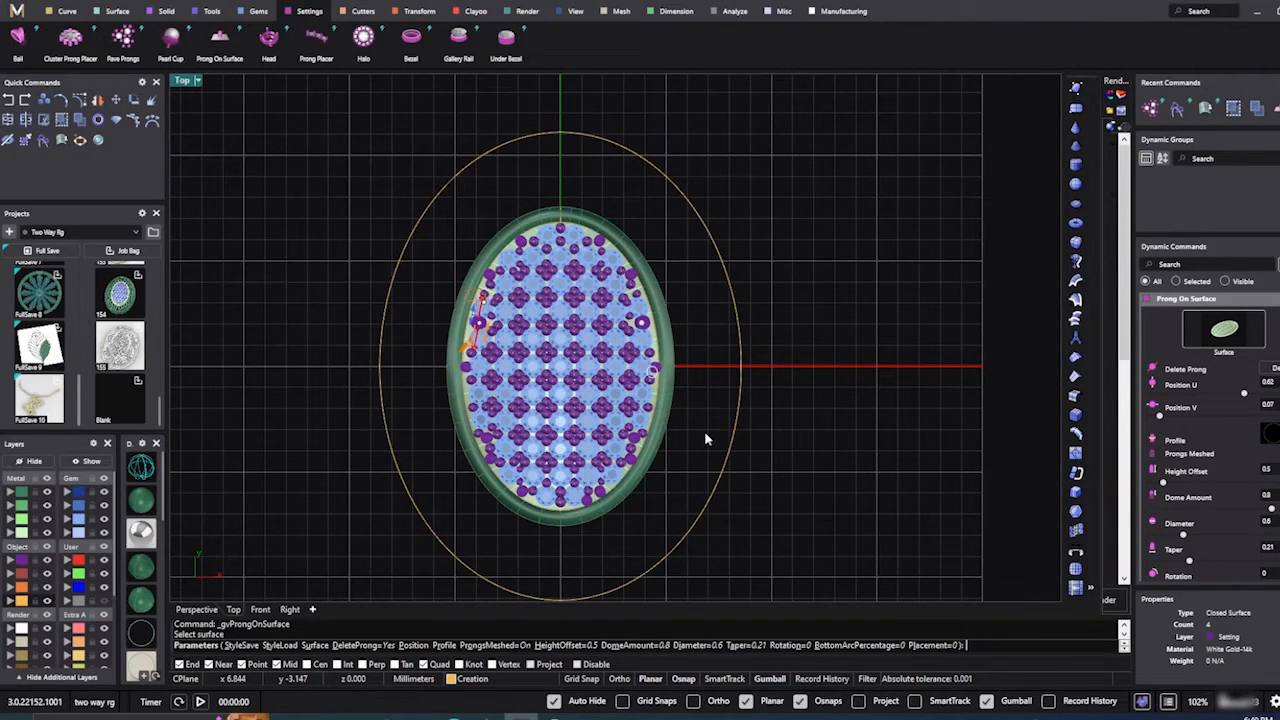
{"action": "key", "text": "Return"}
Step: Ungroup the earlier meshed edge prongs and nudge the outer lower-right prong slightly left toward its neighbouring prong
{"action": "scroll", "coordinate": [620, 490], "scroll_direction": "up", "scroll_amount": 8}
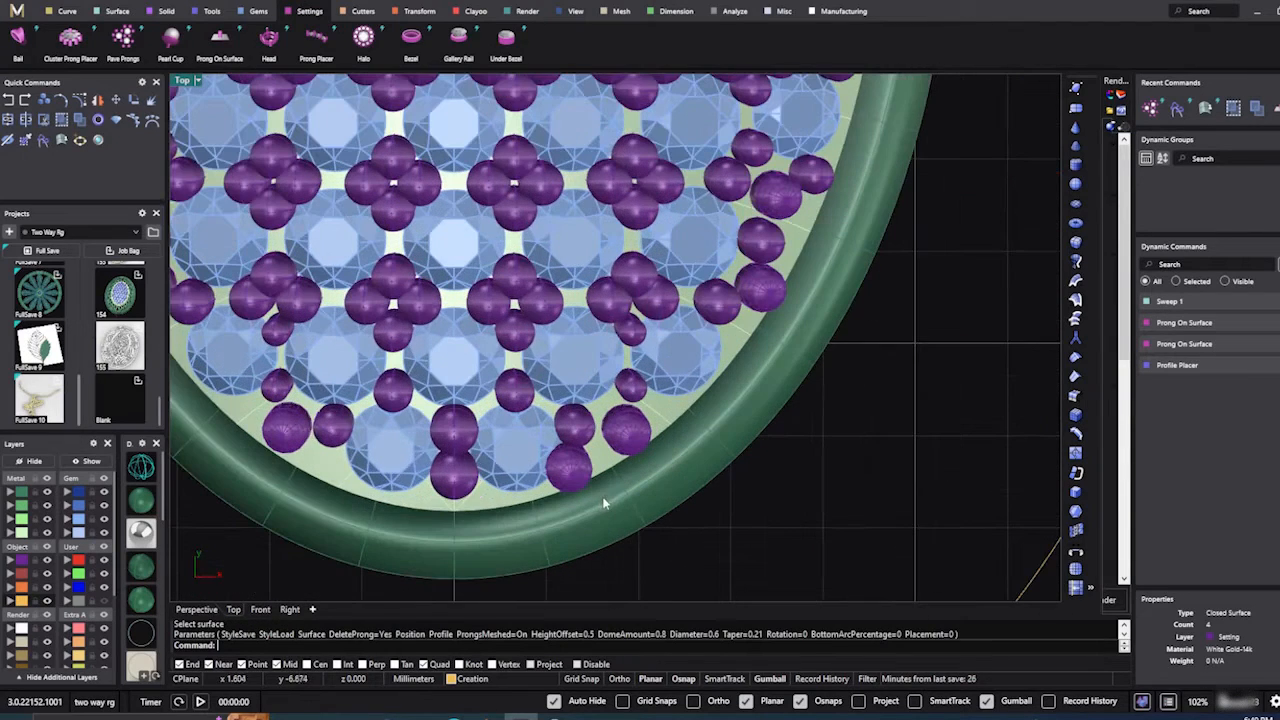
{"action": "left_click", "coordinate": [631, 435]}
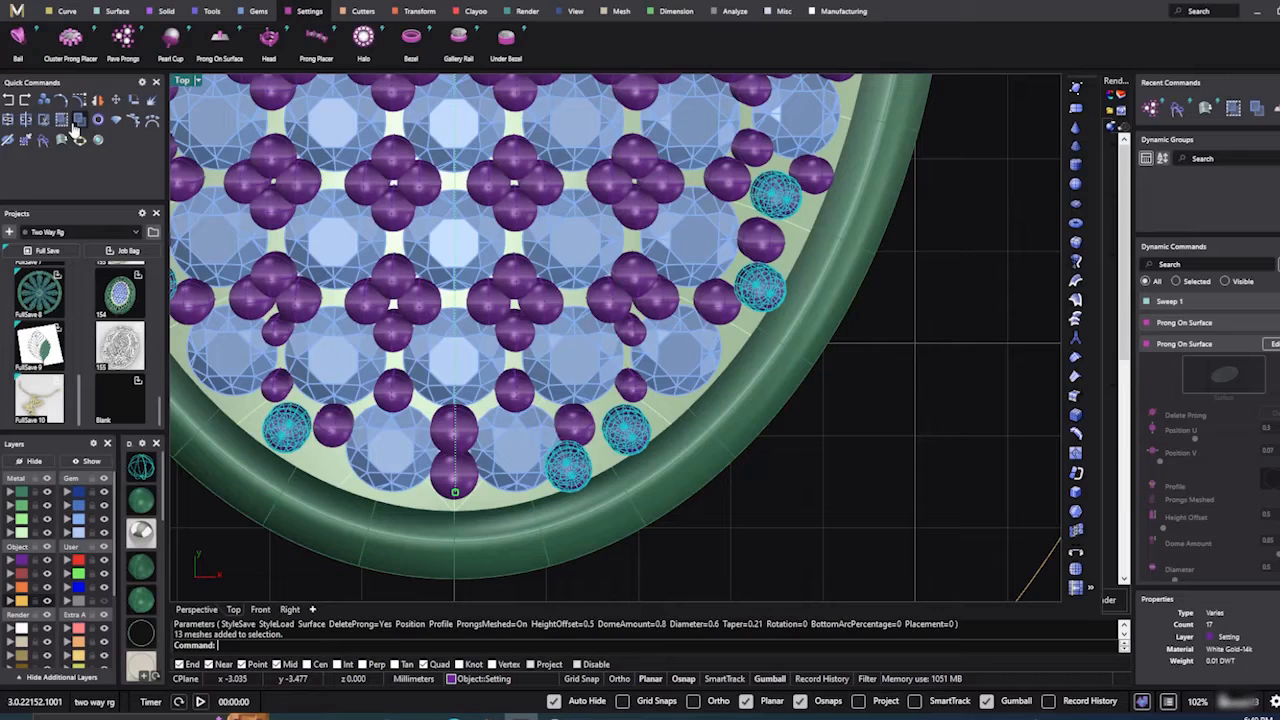
{"action": "left_click", "coordinate": [80, 122]}
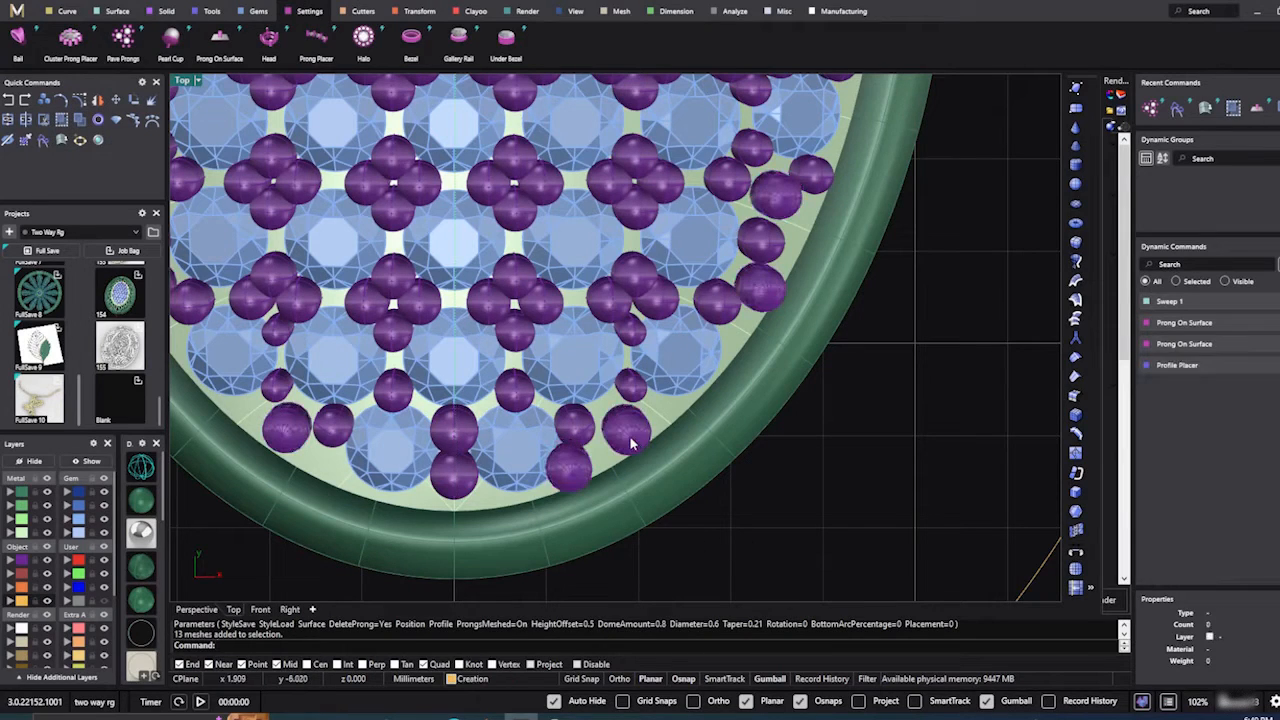
{"action": "left_click", "coordinate": [634, 433]}
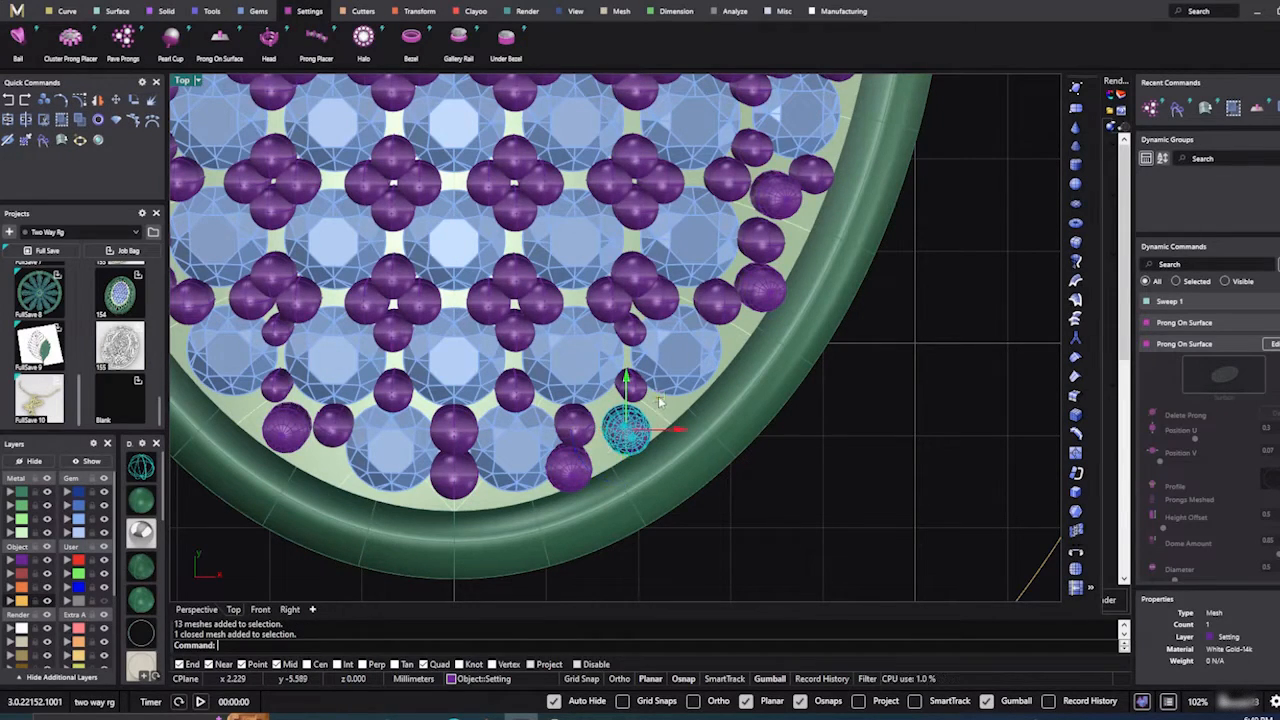
{"action": "left_click_drag", "start_coordinate": [659, 398], "coordinate": [655, 397]}
{"action": "left_click", "coordinate": [753, 506]}
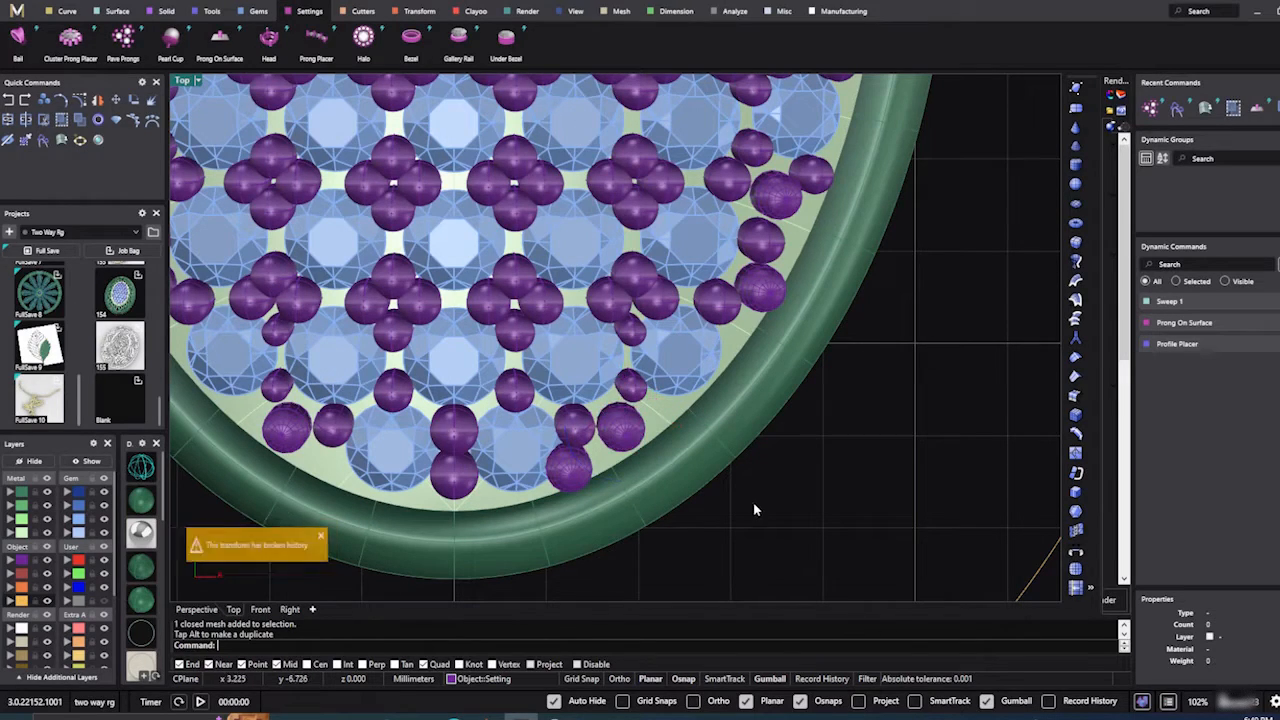
Step: Delete the surplus meshed prong at the lower-right edge beside the bottom gem and check the whole oval
{"action": "left_click", "coordinate": [566, 476]}
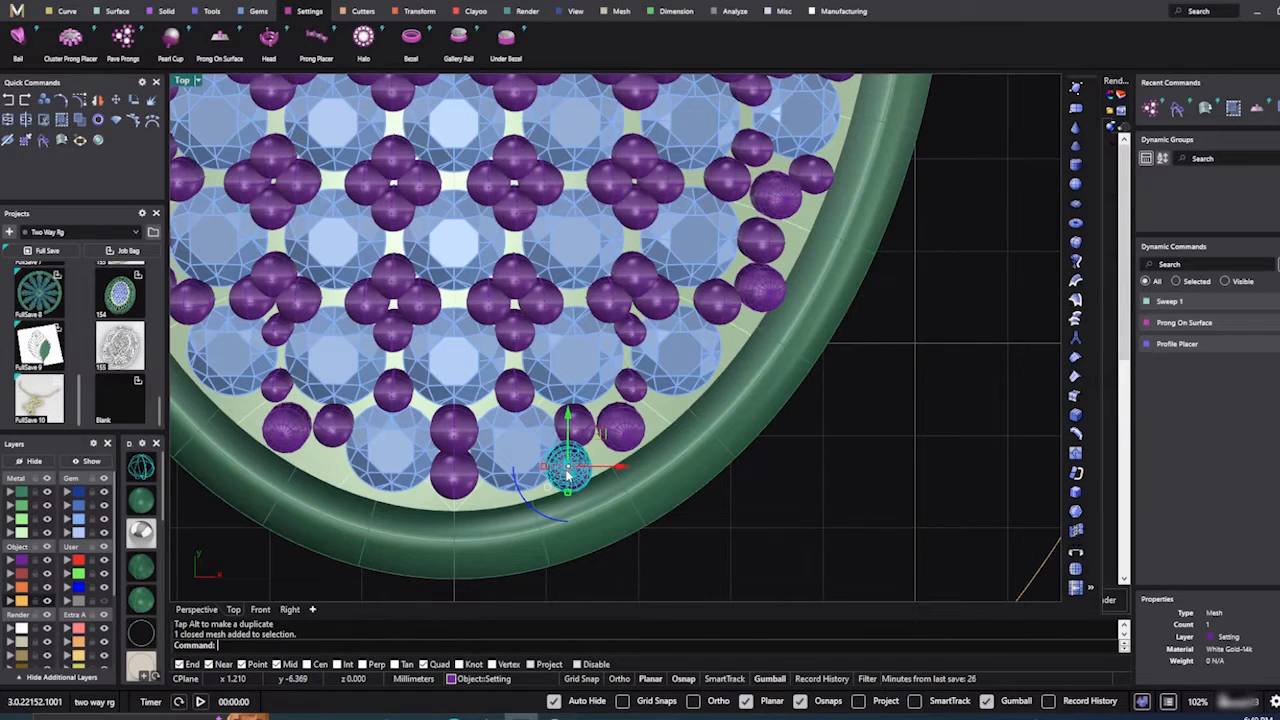
{"action": "key", "text": "Delete"}
{"action": "scroll", "coordinate": [589, 490], "scroll_direction": "down", "scroll_amount": 3}
{"action": "scroll", "coordinate": [590, 493], "scroll_direction": "down", "scroll_amount": 5}
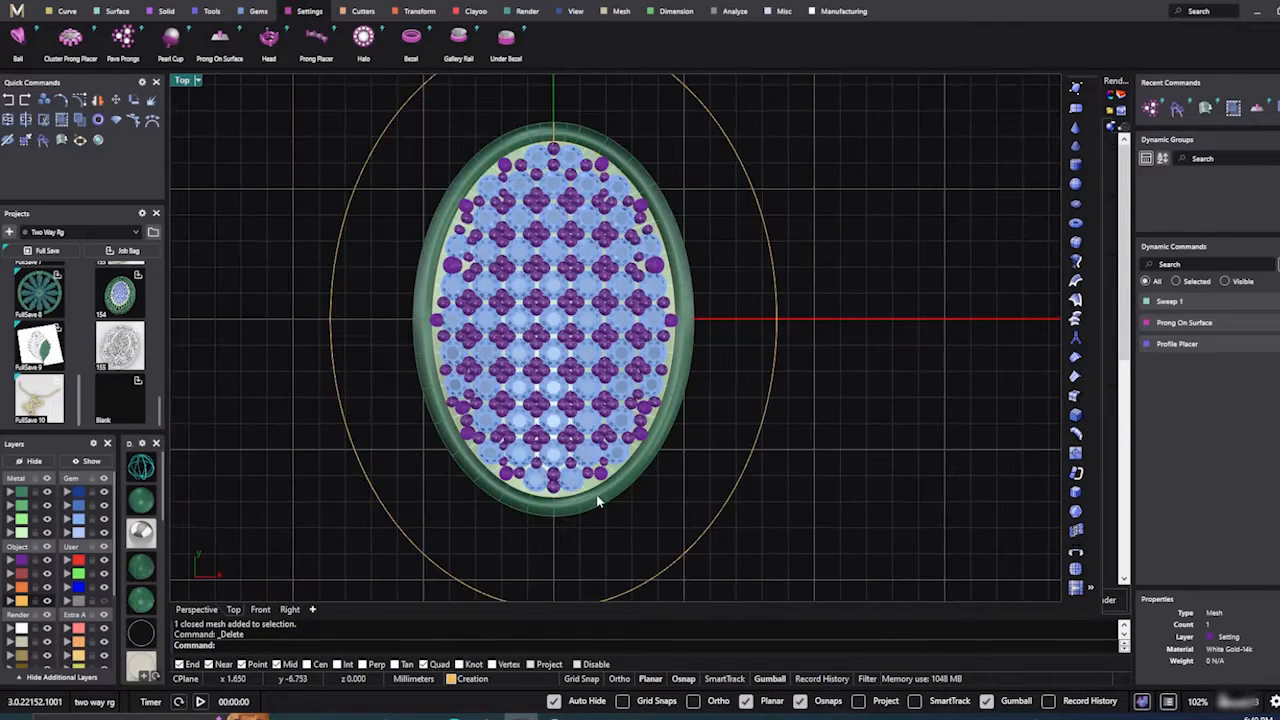
{"action": "scroll", "coordinate": [599, 198], "scroll_direction": "down", "scroll_amount": 1}
{"action": "scroll", "coordinate": [602, 178], "scroll_direction": "down", "scroll_amount": 1}
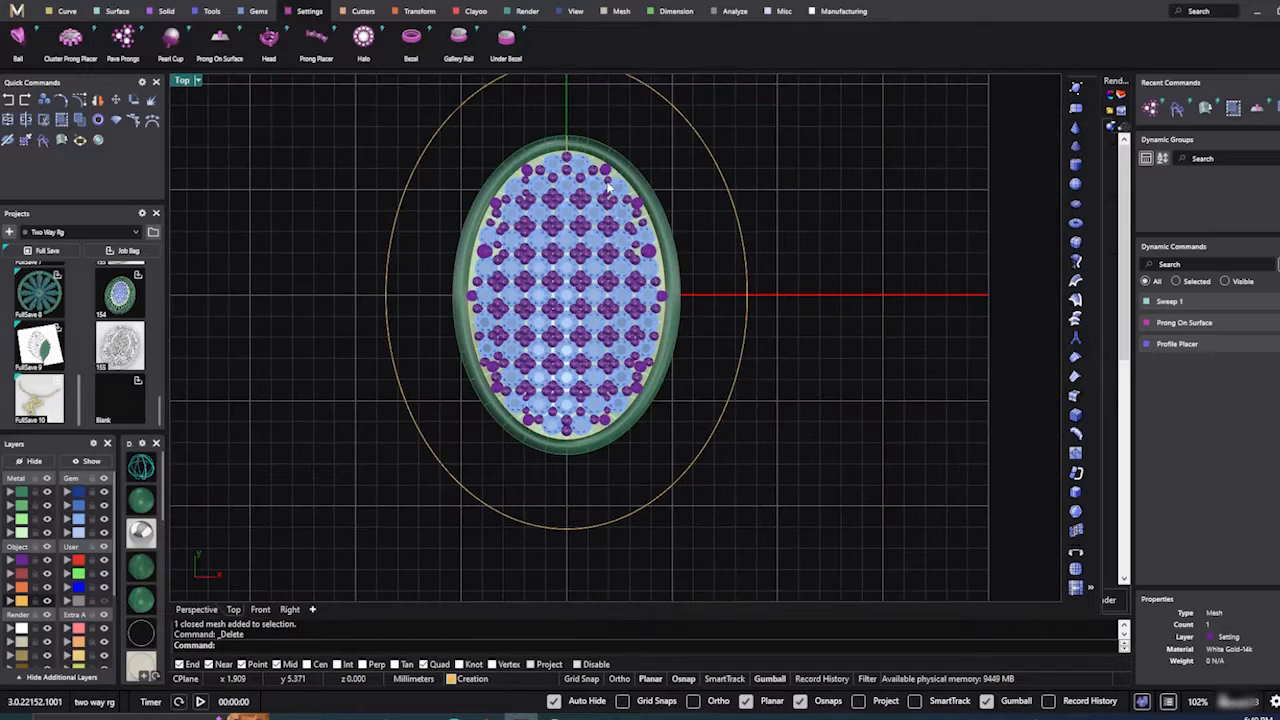
Step: Nudge the two large prongs at the oval's upper right and upper left slightly inward toward the neighbouring gems
{"action": "scroll", "coordinate": [607, 186], "scroll_direction": "up", "scroll_amount": 4}
{"action": "left_click", "coordinate": [610, 172]}
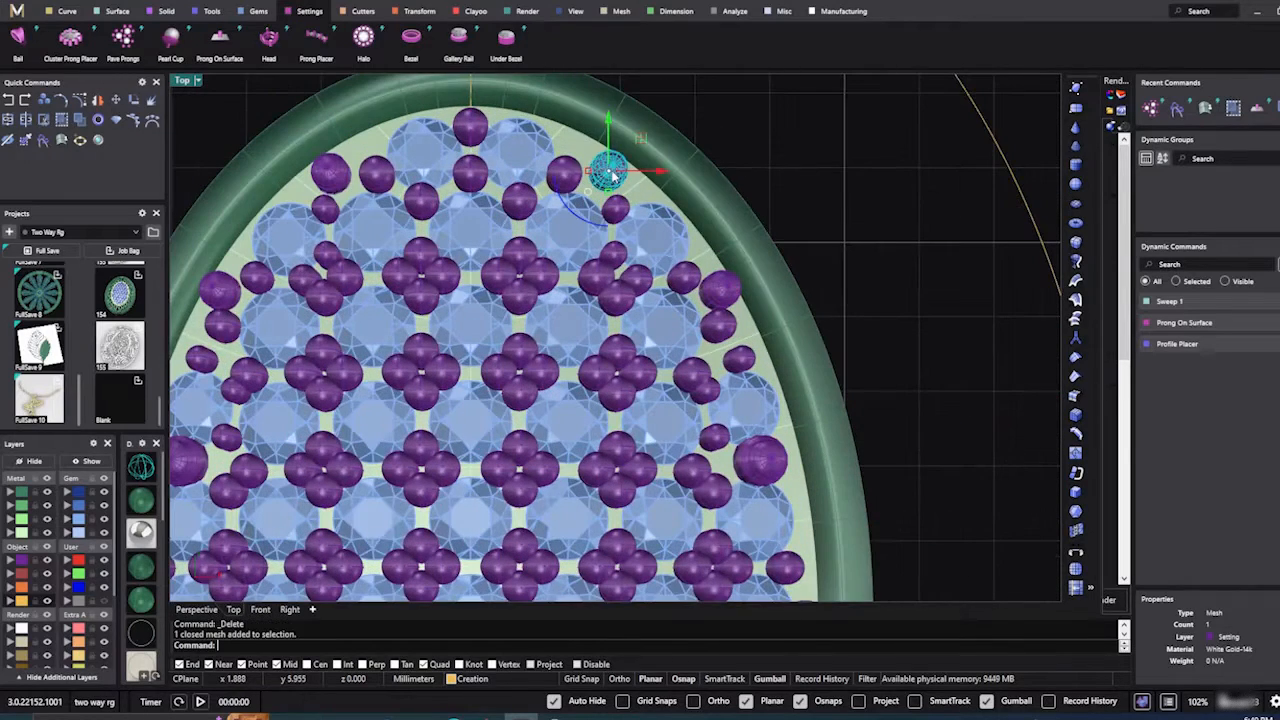
{"action": "left_click_drag", "start_coordinate": [634, 142], "coordinate": [639, 141]}
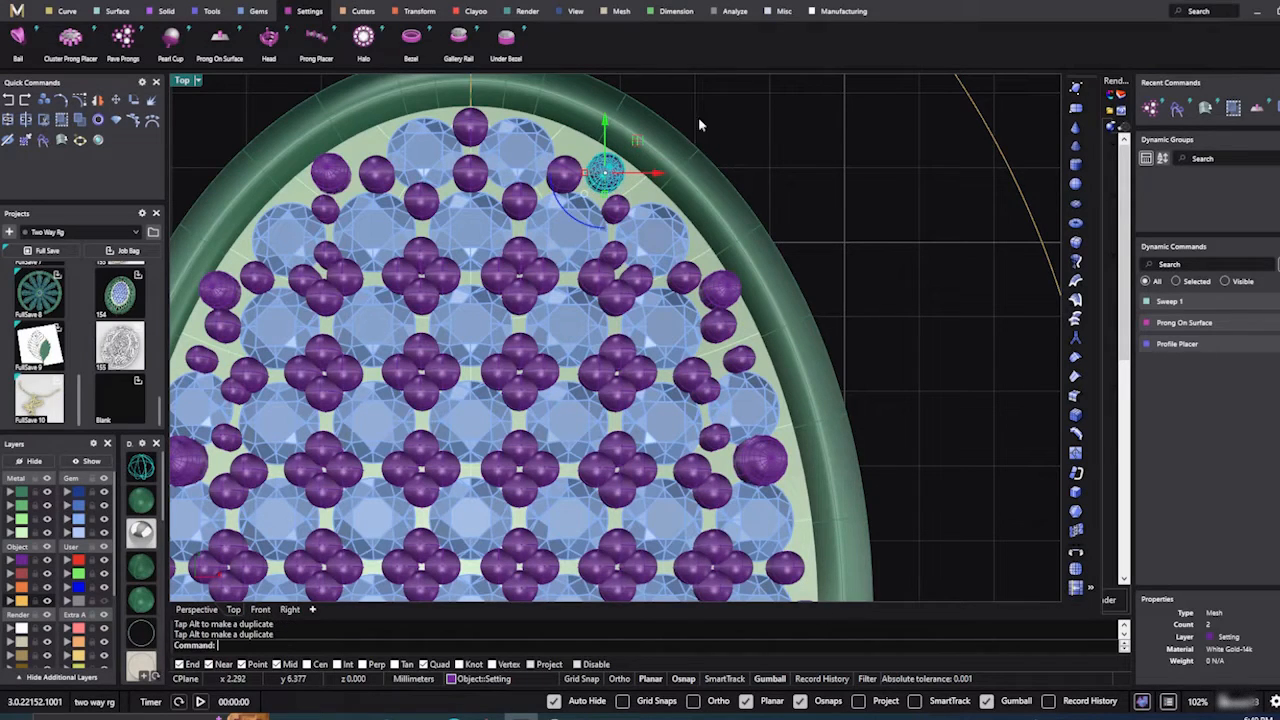
{"action": "left_click", "coordinate": [714, 117]}
{"action": "left_click", "coordinate": [330, 172]}
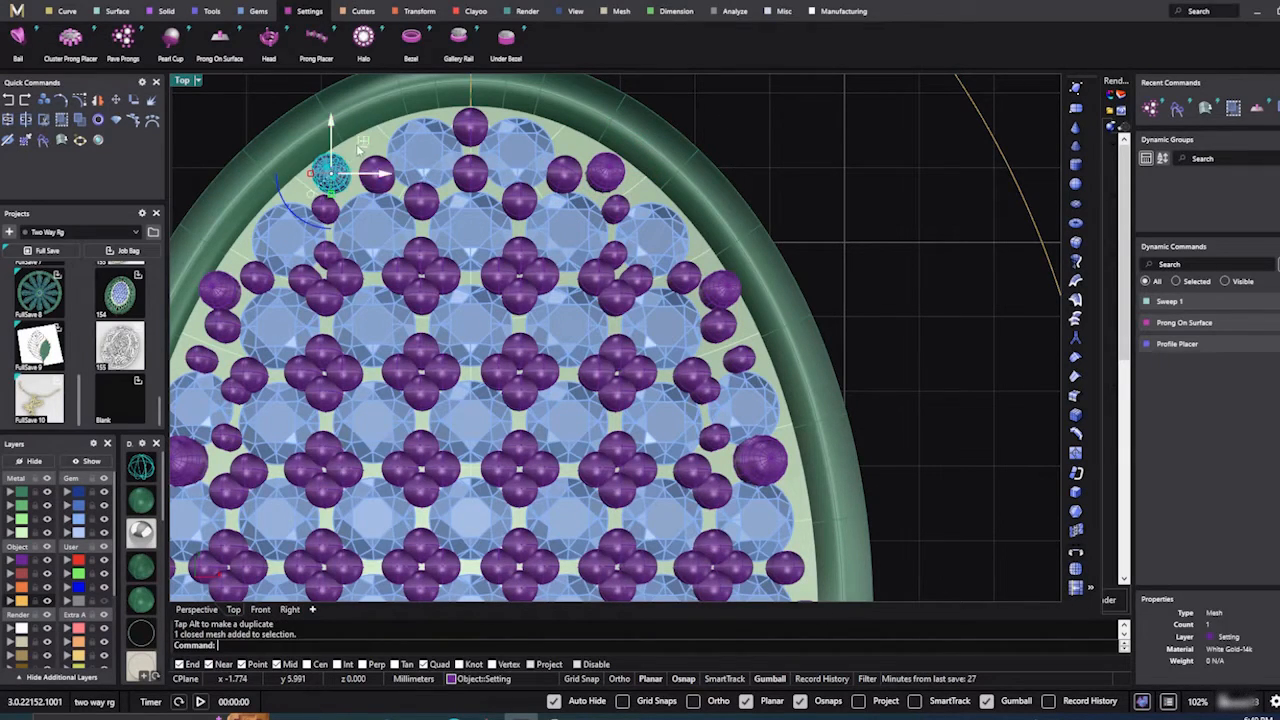
{"action": "left_click_drag", "start_coordinate": [358, 144], "coordinate": [366, 142]}
{"action": "left_click", "coordinate": [763, 160]}
{"action": "scroll", "coordinate": [641, 208], "scroll_direction": "down", "scroll_amount": 12}
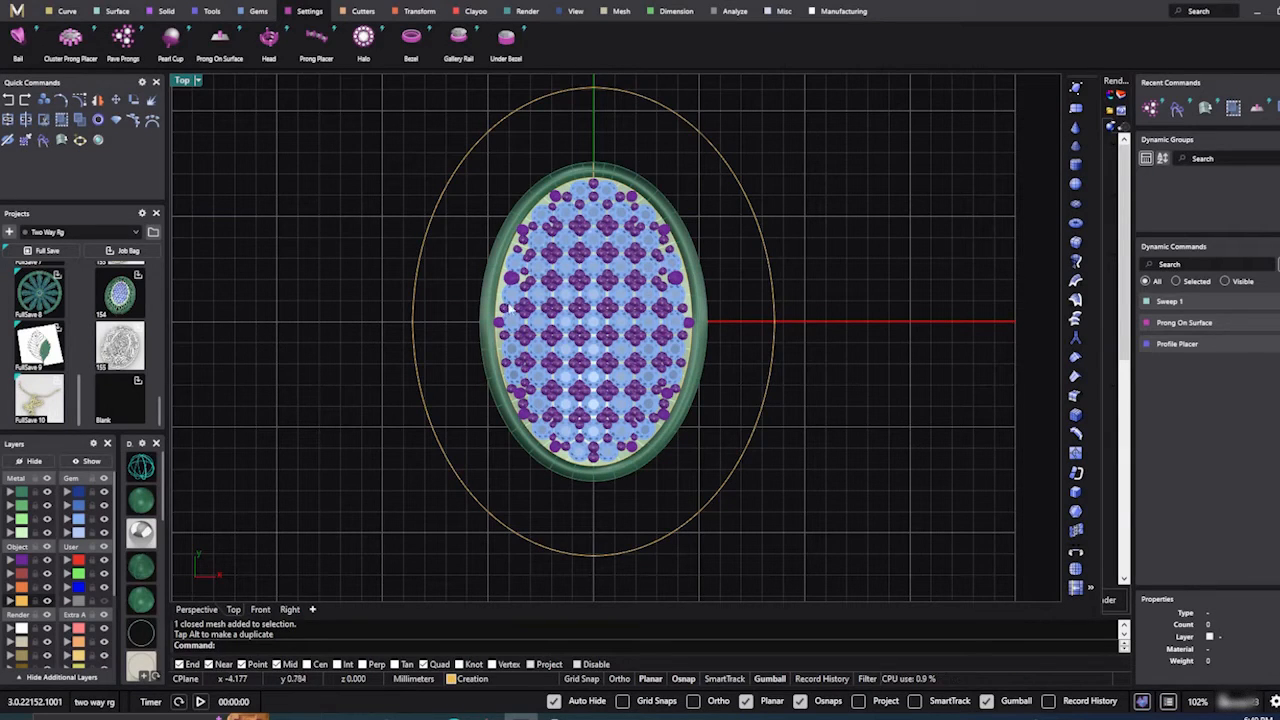
{"action": "left_click", "coordinate": [680, 286]}
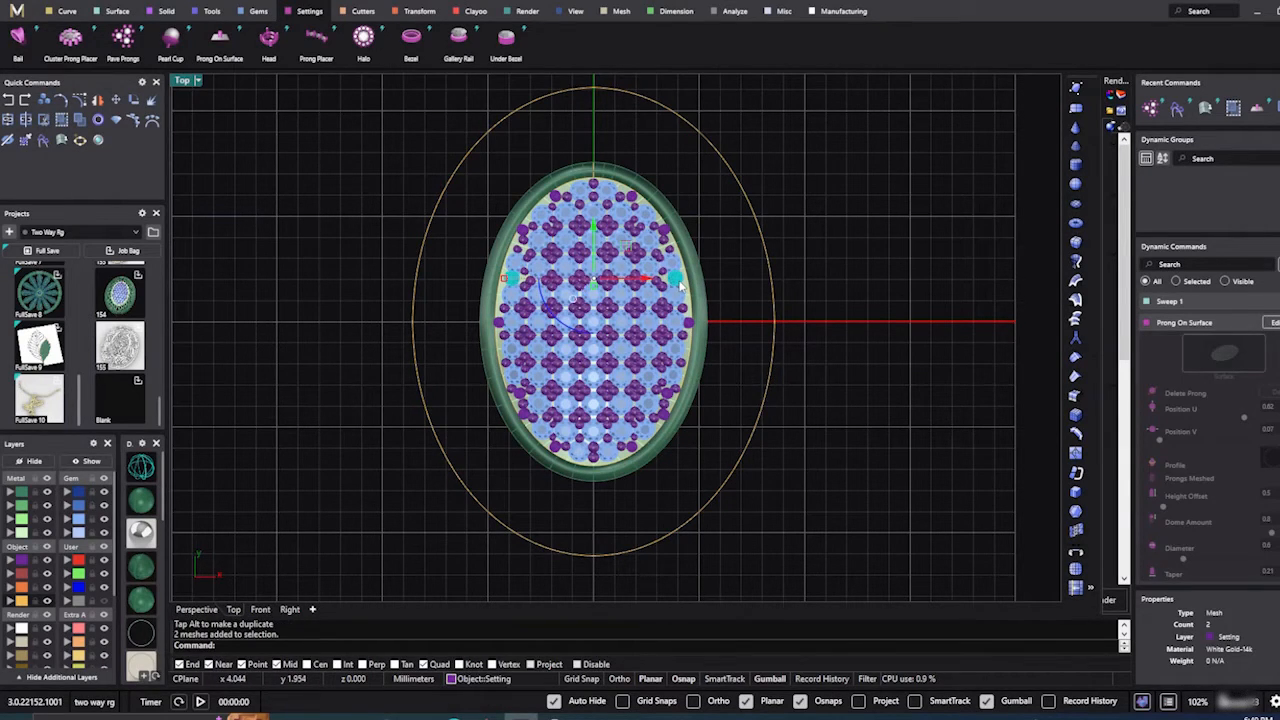
{"action": "scroll", "coordinate": [680, 286], "scroll_direction": "up", "scroll_amount": 4}
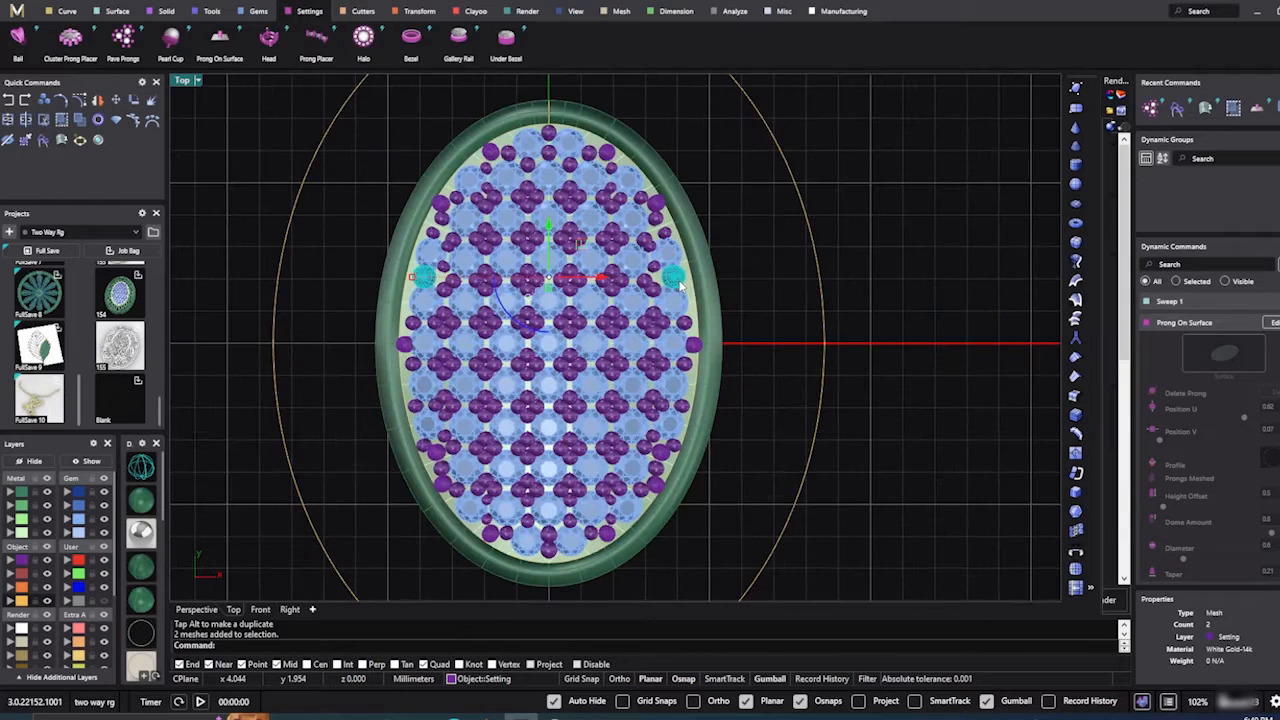
{"action": "scroll", "coordinate": [680, 286], "scroll_direction": "down", "scroll_amount": 2}
{"action": "left_click", "coordinate": [462, 542]}
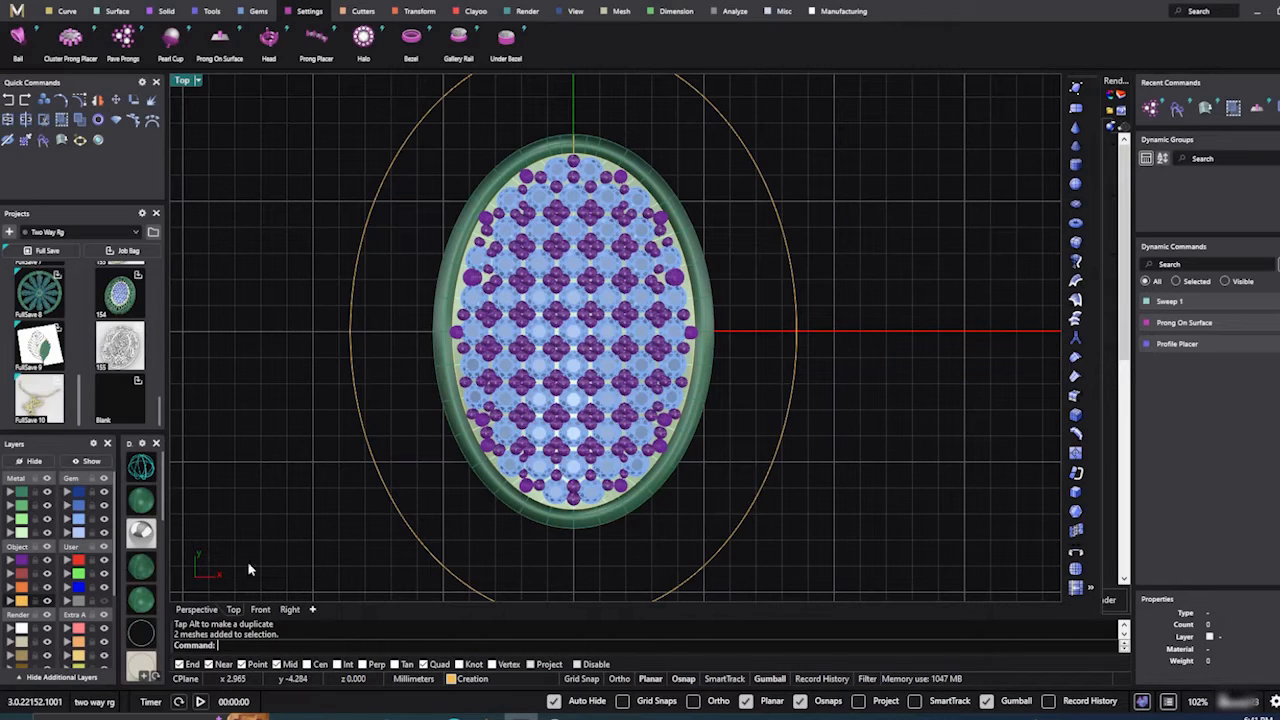
Step: Preview the oval setting in rendered display from the Perspective view, and return to shaded display
{"action": "left_click", "coordinate": [143, 535]}
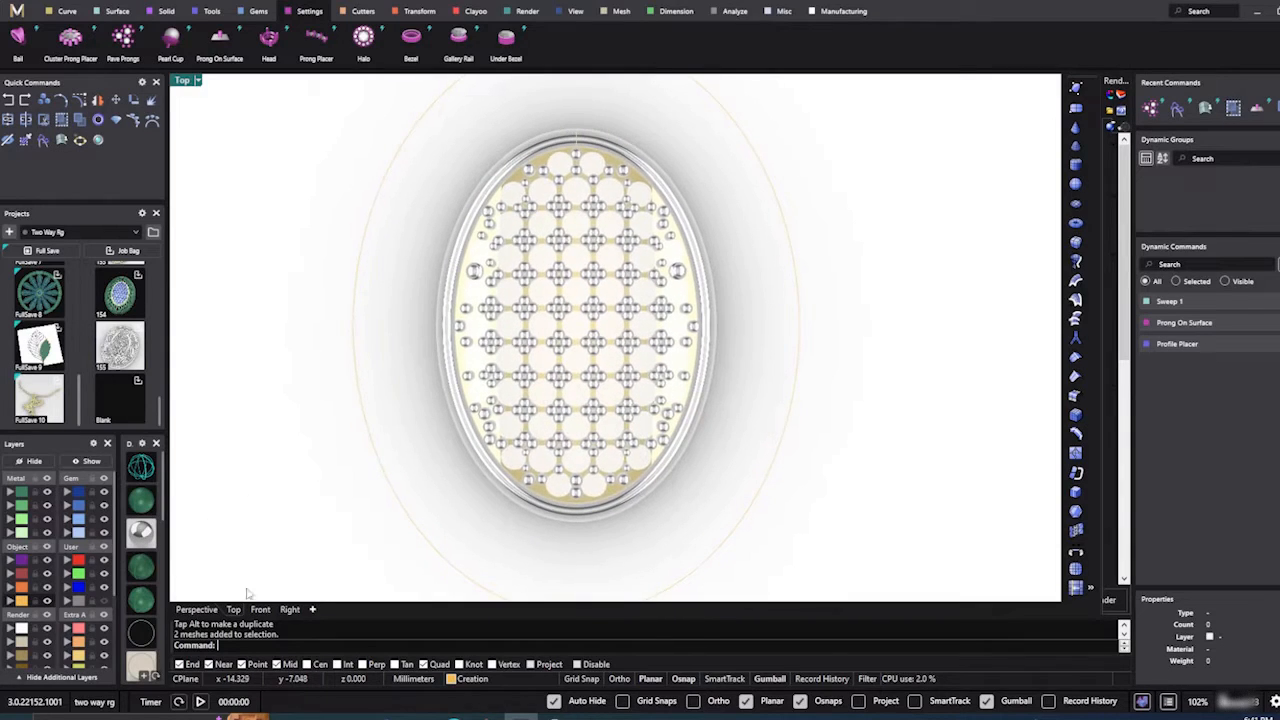
{"action": "left_click", "coordinate": [207, 608]}
{"action": "scroll", "coordinate": [760, 396], "scroll_direction": "down", "scroll_amount": 12}
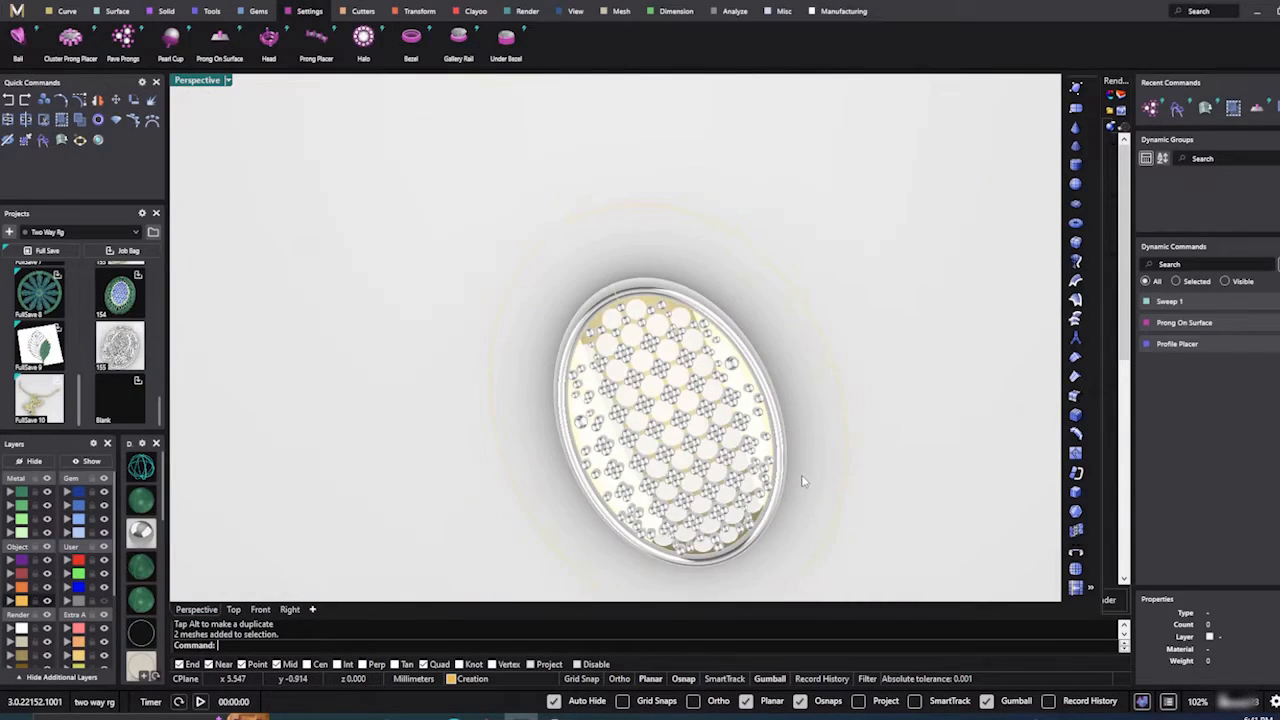
{"action": "right_click_drag", "start_coordinate": [803, 481], "coordinate": [666, 410]}
{"action": "scroll", "coordinate": [702, 382], "scroll_direction": "down", "scroll_amount": 3}
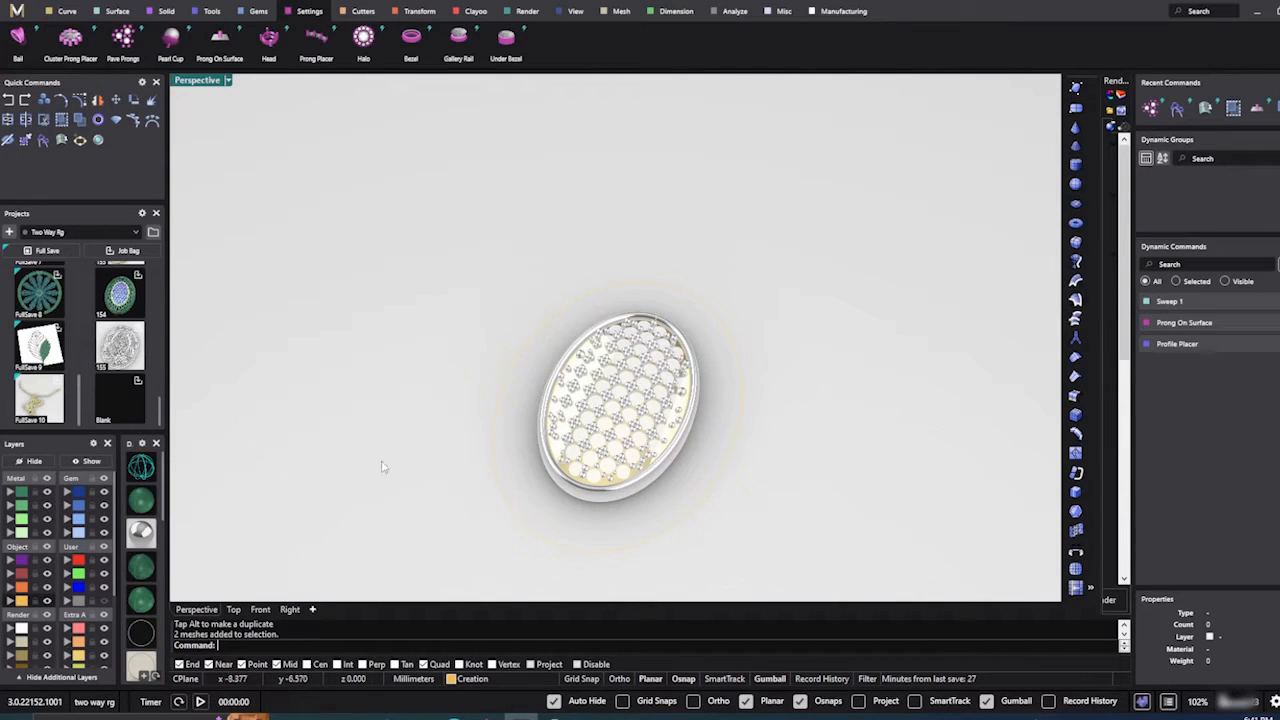
{"action": "left_click", "coordinate": [141, 501]}
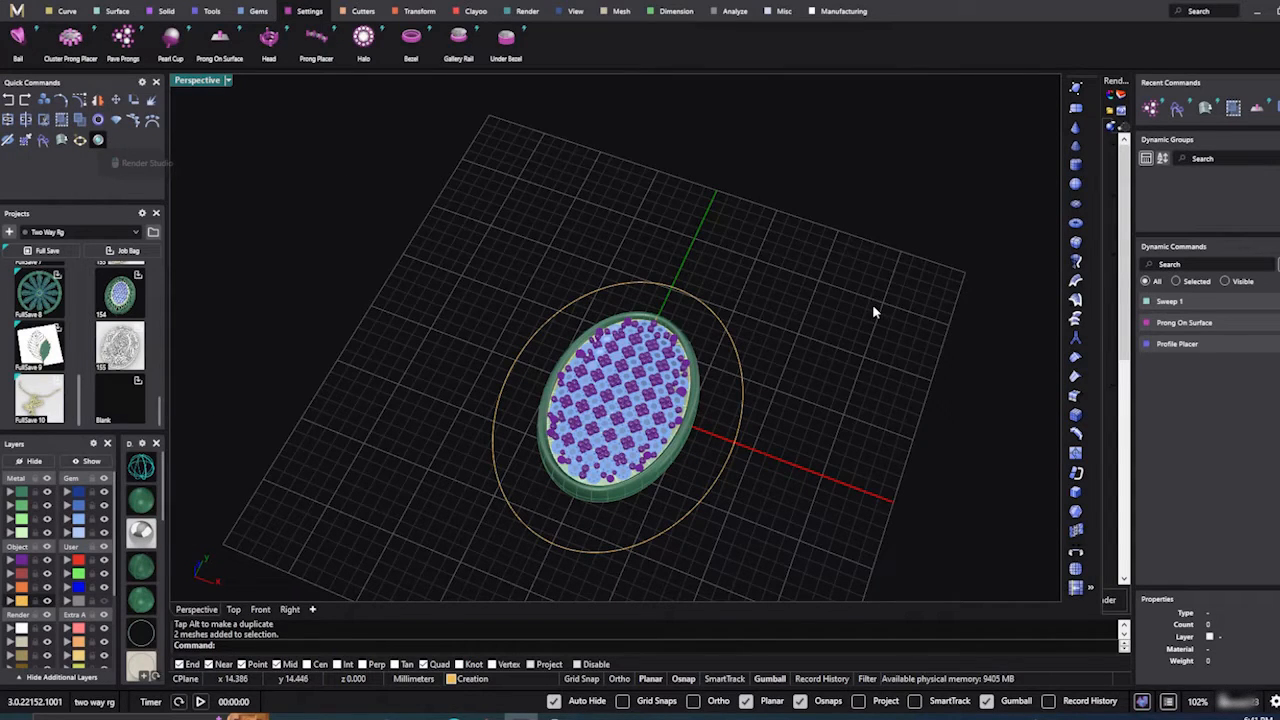
Step: Select all gems on layer Gem 03 and apply the Diamond material to them in Render Studio
{"action": "left_click", "coordinate": [78, 519]}
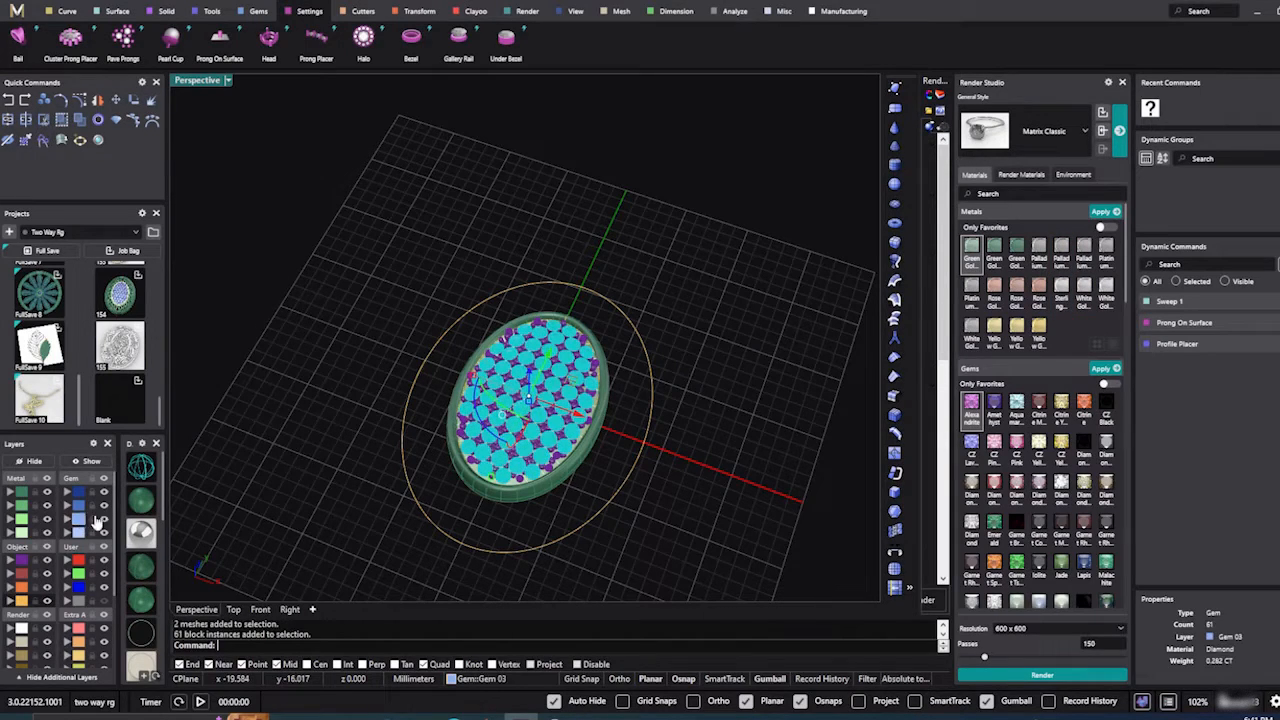
{"action": "left_click", "coordinate": [971, 524]}
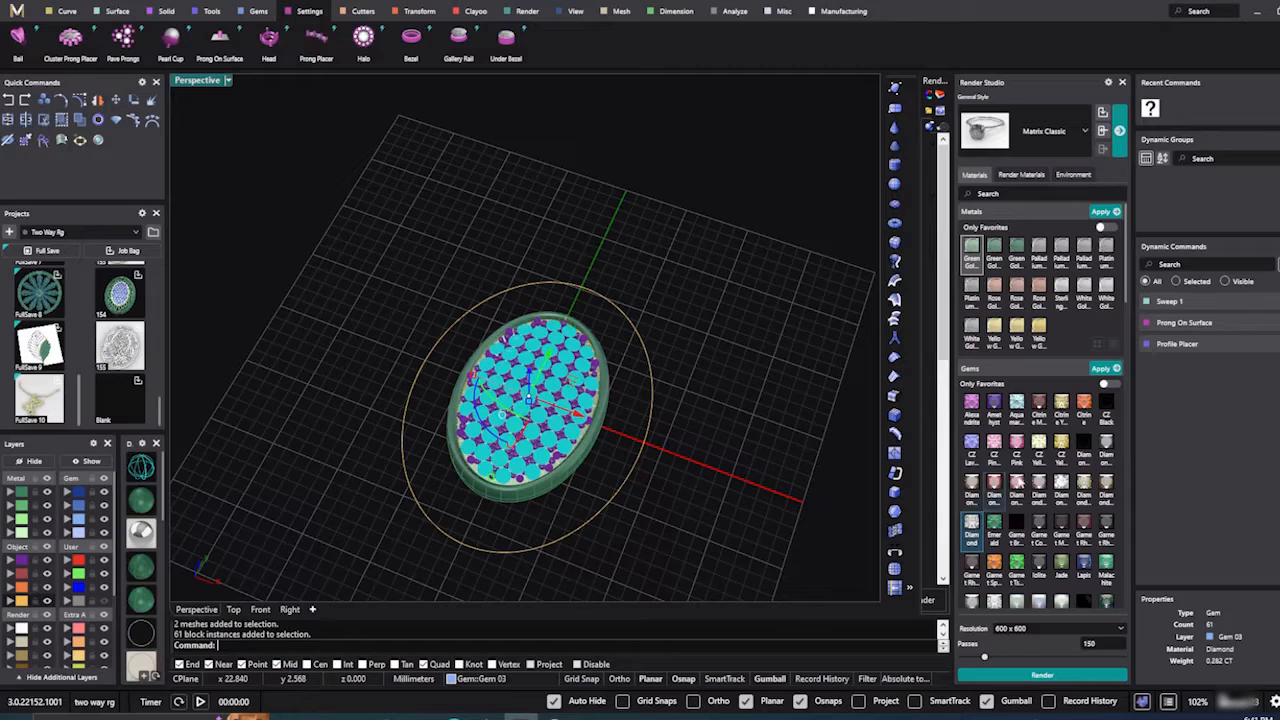
{"action": "left_click", "coordinate": [1101, 369]}
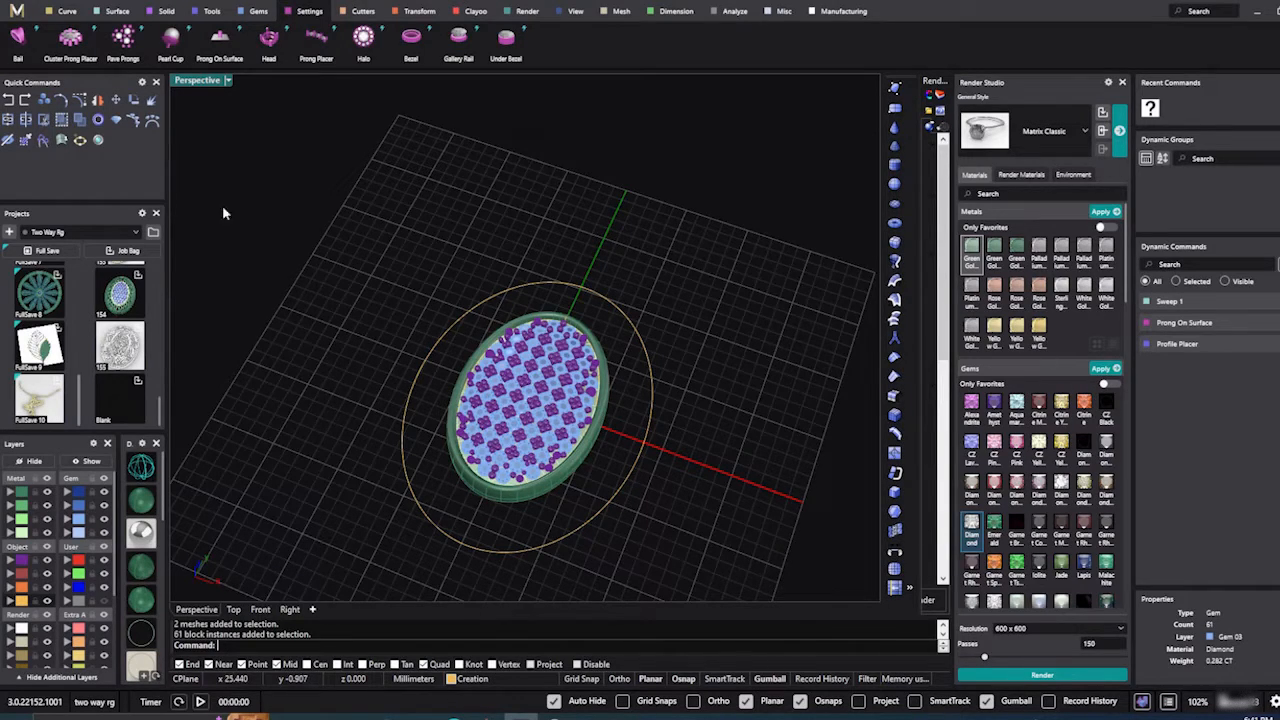
Step: Show the model in rendered display with the Matrix Classic style applied, and inspect the diamonds from several angles
{"action": "left_click", "coordinate": [146, 532]}
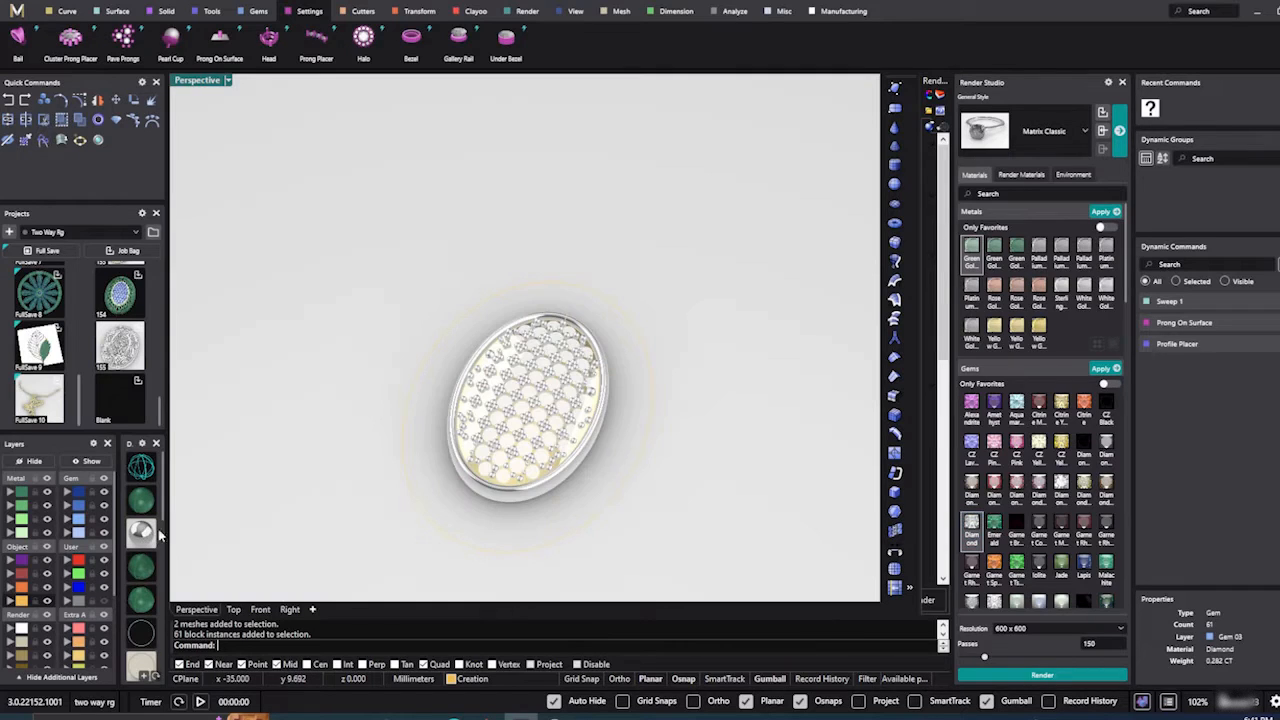
{"action": "scroll", "coordinate": [529, 403], "scroll_direction": "up", "scroll_amount": 6}
{"action": "scroll", "coordinate": [553, 406], "scroll_direction": "down", "scroll_amount": 4}
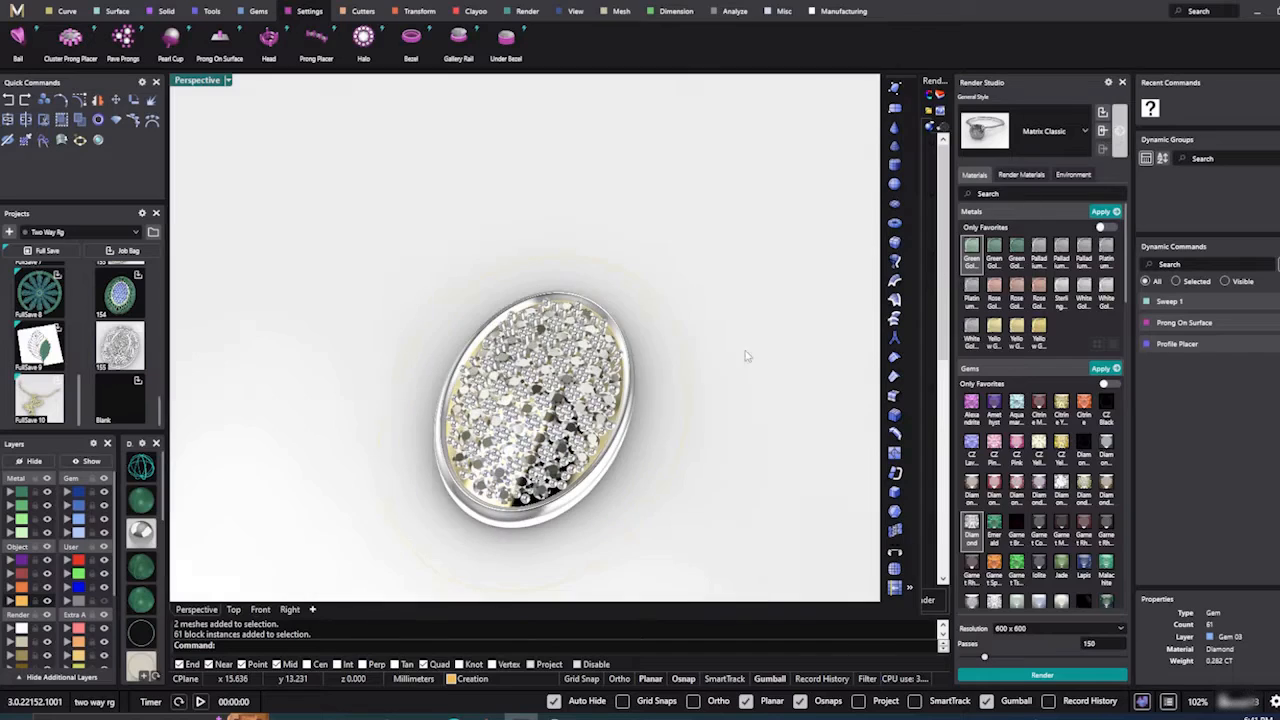
{"action": "right_click_drag", "start_coordinate": [500, 400], "coordinate": [600, 415]}
{"action": "scroll", "coordinate": [550, 395], "scroll_direction": "up", "scroll_amount": 5}
{"action": "scroll", "coordinate": [550, 395], "scroll_direction": "down", "scroll_amount": 5}
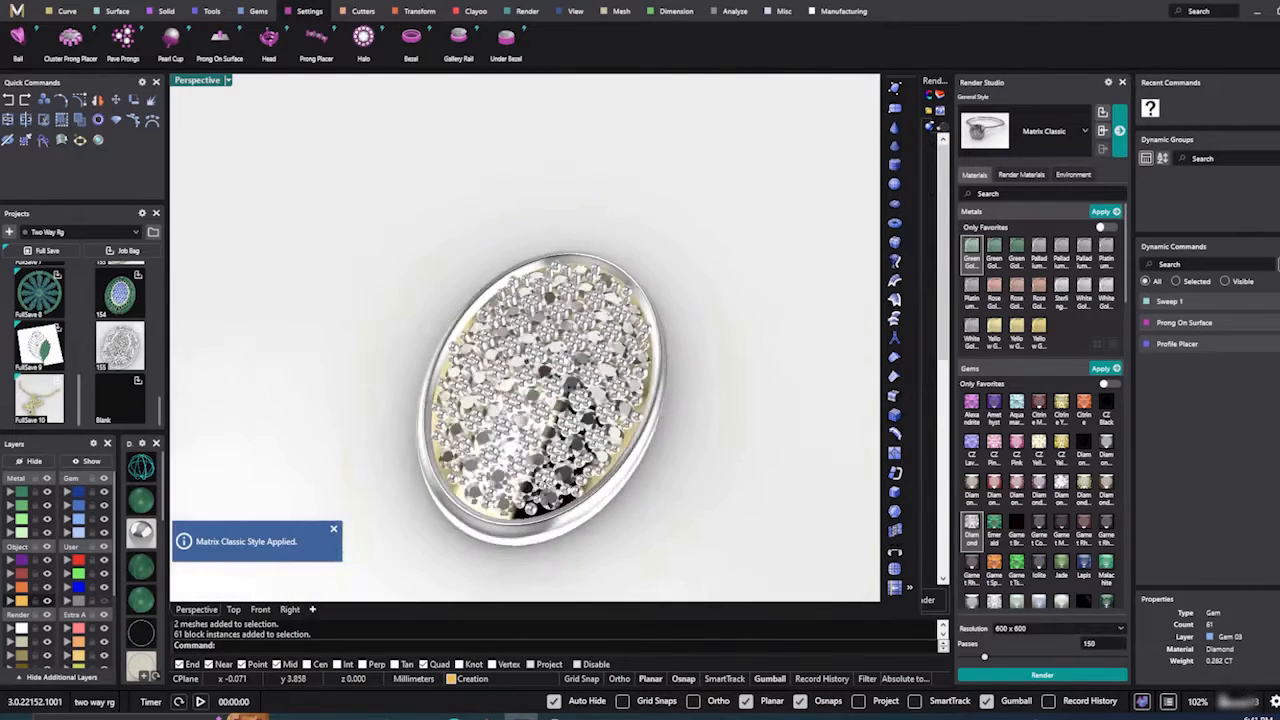
{"action": "right_click_drag", "start_coordinate": [550, 380], "coordinate": [561, 387]}
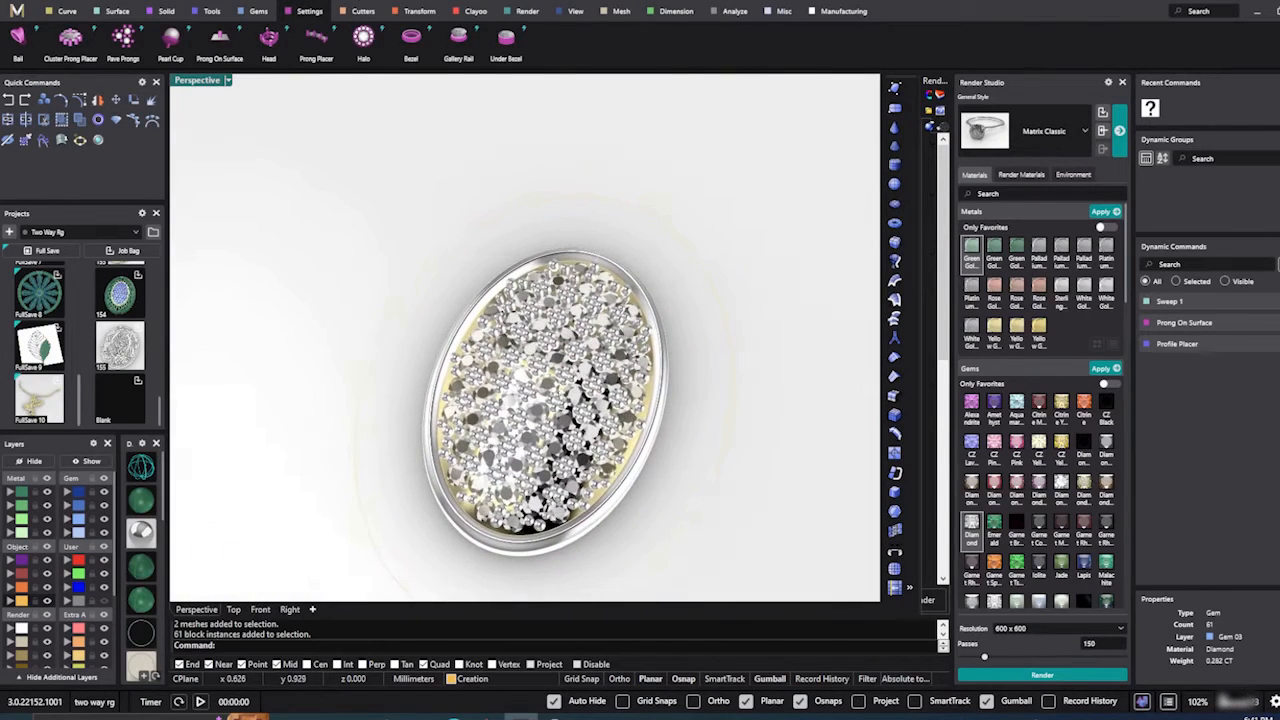
Step: Return to shaded display and move the base surface beneath the gems to layer Metal 01
{"action": "left_click", "coordinate": [142, 502]}
{"action": "scroll", "coordinate": [445, 510], "scroll_direction": "up", "scroll_amount": 3}
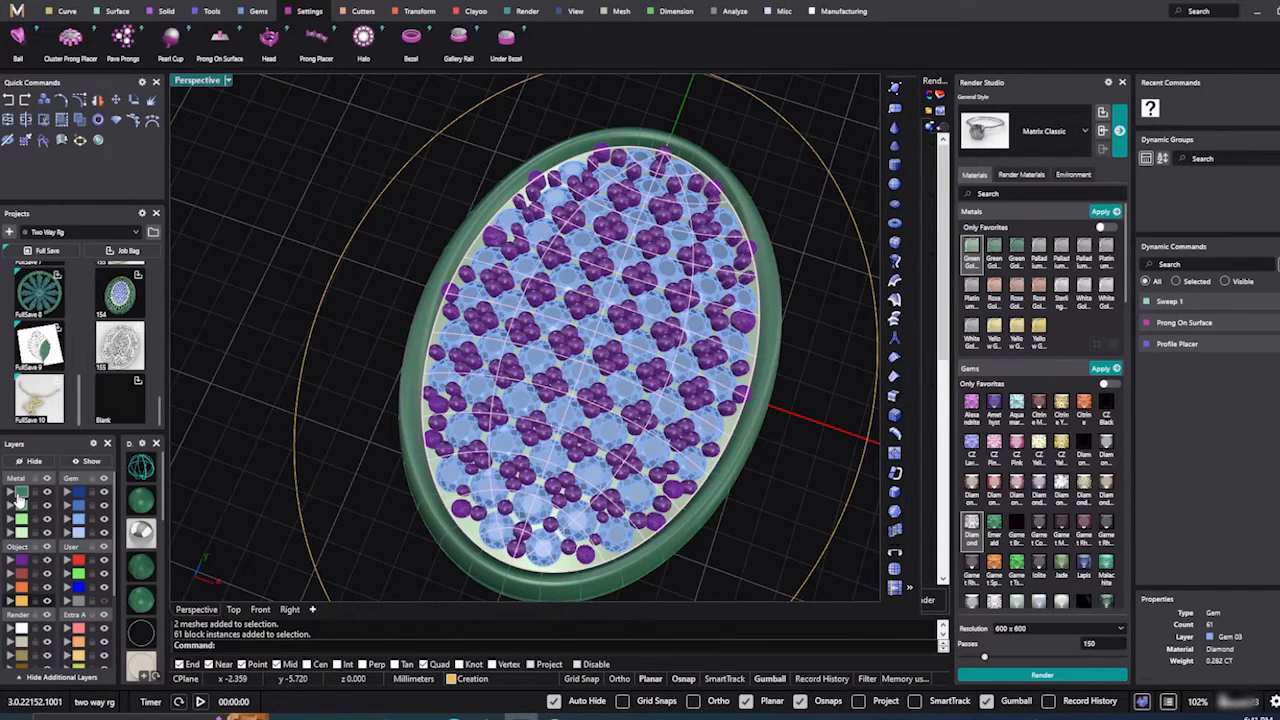
{"action": "left_click", "coordinate": [15, 498]}
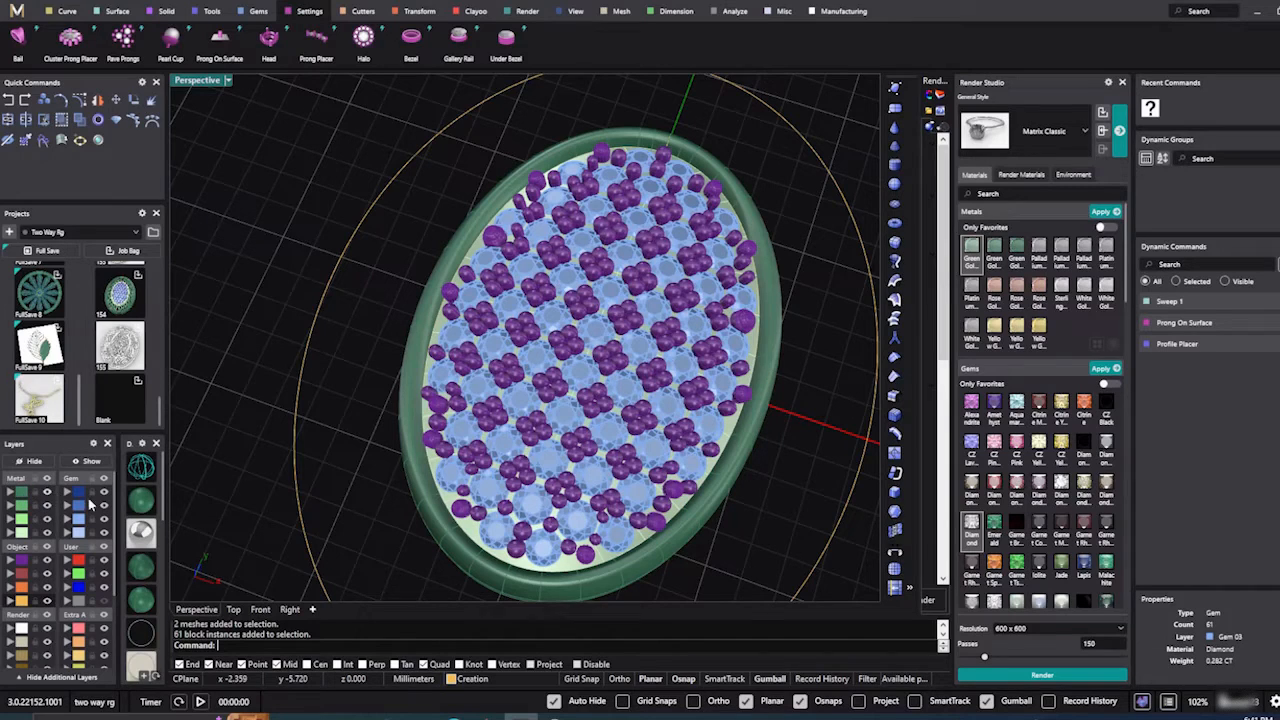
{"action": "left_click", "coordinate": [434, 462], "text": "shift"}
{"action": "left_click", "coordinate": [15, 491]}
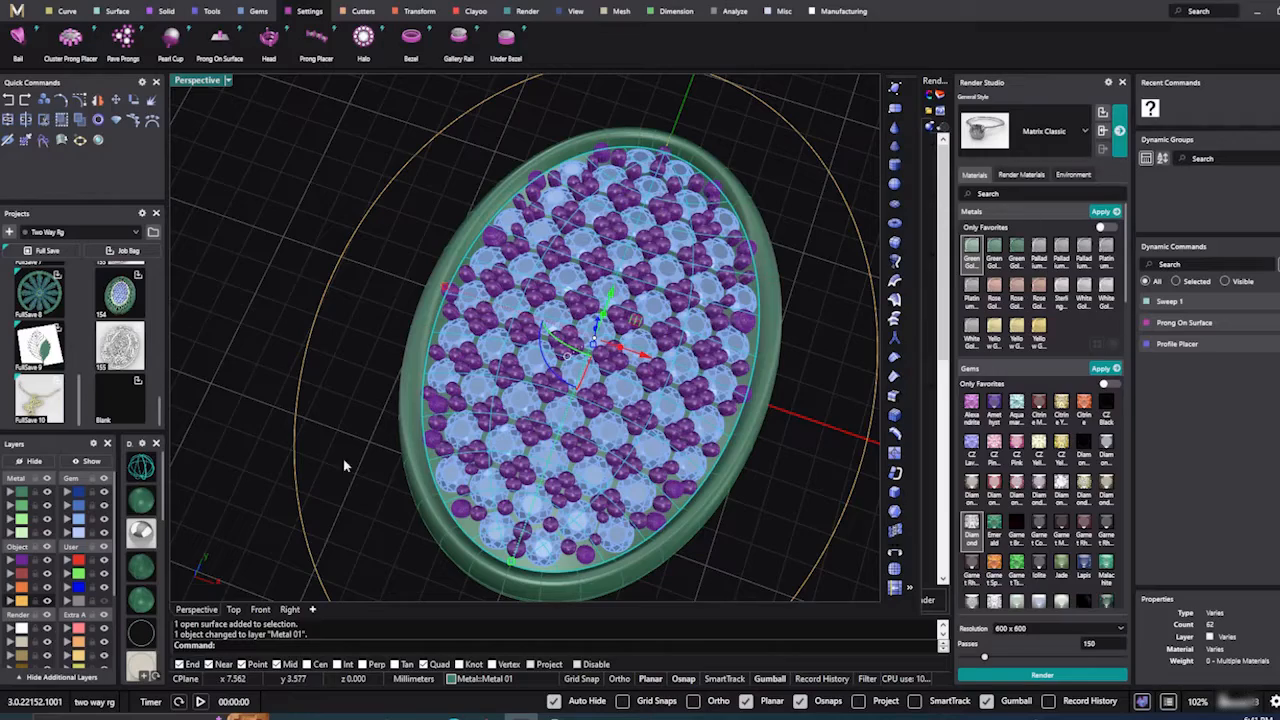
Step: Check the base surface and diamonds in rendered display, and close Render Studio
{"action": "left_click", "coordinate": [141, 533]}
{"action": "scroll", "coordinate": [588, 368], "scroll_direction": "down", "scroll_amount": 2}
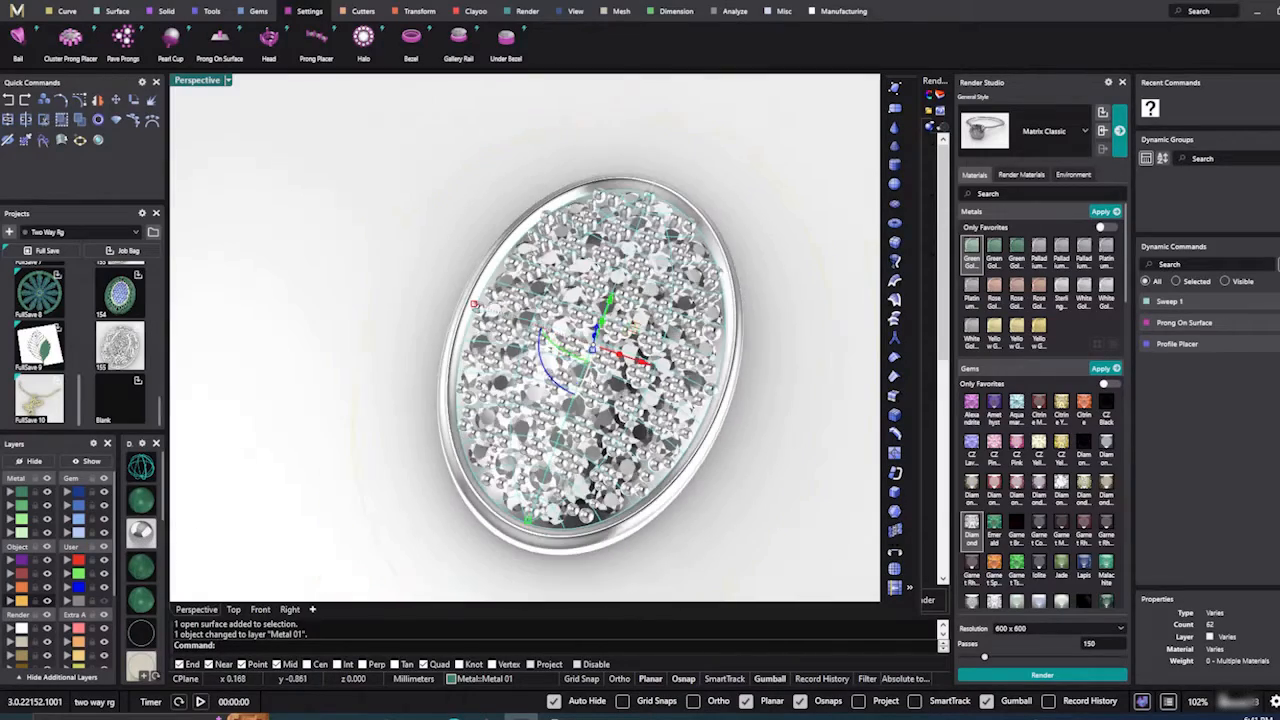
{"action": "right_click_drag", "start_coordinate": [588, 368], "coordinate": [642, 346]}
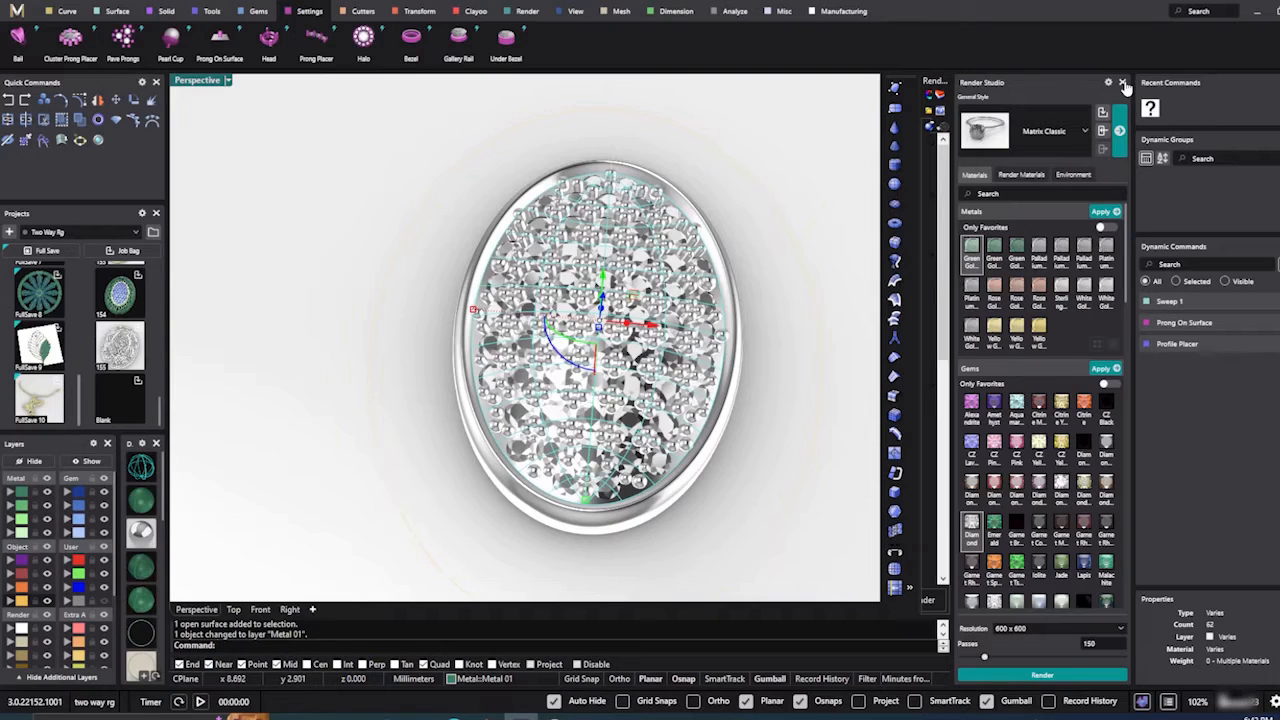
{"action": "left_click", "coordinate": [1123, 83]}
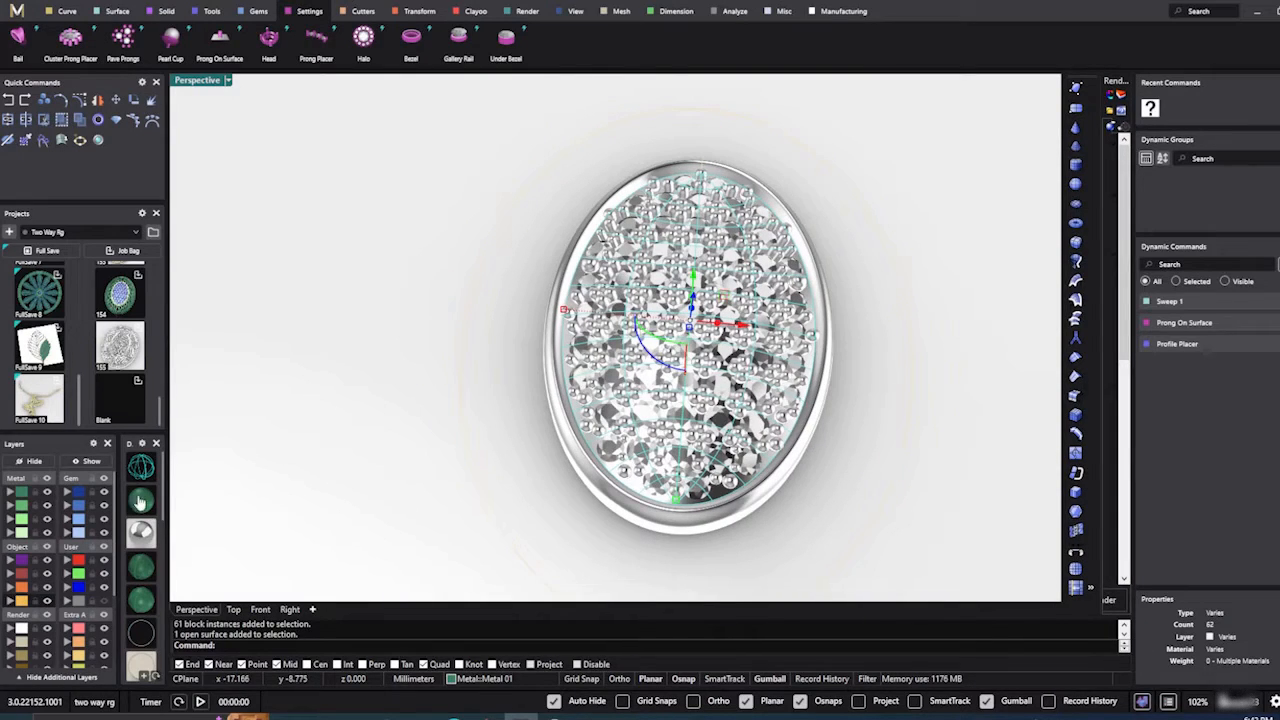
Step: Return to shaded display and examine how the base surface meets the rim on the underside
{"action": "left_click", "coordinate": [141, 501]}
{"action": "scroll", "coordinate": [482, 349], "scroll_direction": "down", "scroll_amount": 3}
{"action": "mouse_move", "coordinate": [482, 349]}
{"action": "right_mouse_down"}
{"action": "mouse_move", "coordinate": [506, 436]}
{"action": "mouse_move", "coordinate": [466, 397]}
{"action": "mouse_move", "coordinate": [563, 400]}
{"action": "mouse_move", "coordinate": [534, 451]}
{"action": "mouse_move", "coordinate": [487, 357]}
{"action": "mouse_move", "coordinate": [537, 420]}
{"action": "mouse_move", "coordinate": [540, 446]}
{"action": "mouse_move", "coordinate": [532, 393]}
{"action": "right_mouse_up"}
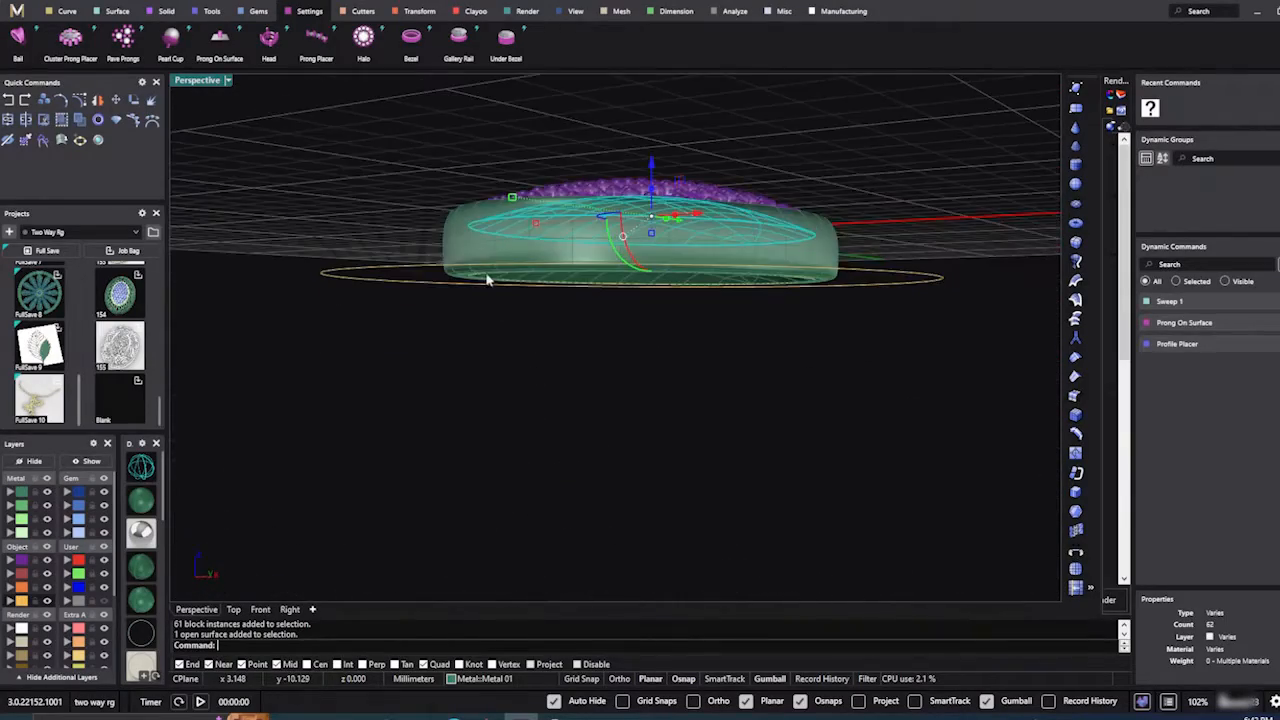
{"action": "scroll", "coordinate": [486, 277], "scroll_direction": "up", "scroll_amount": 6}
{"action": "right_click_drag", "start_coordinate": [515, 349], "coordinate": [508, 326]}
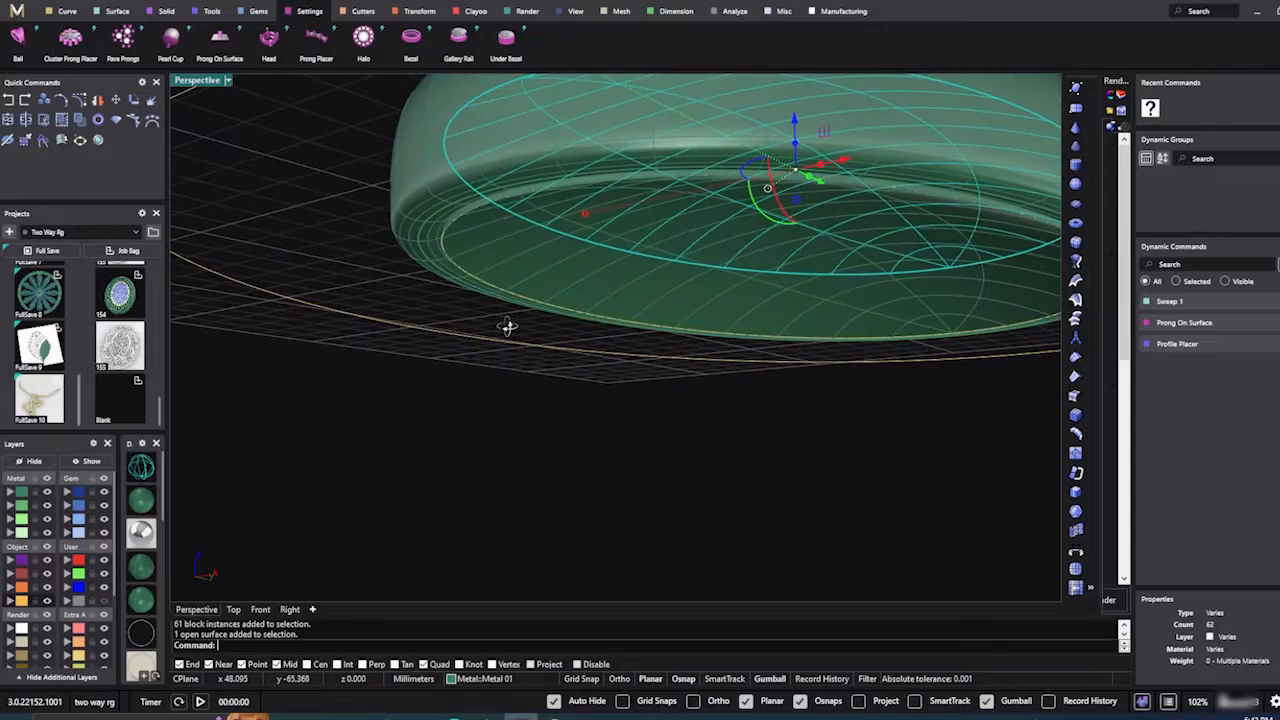
{"action": "scroll", "coordinate": [460, 232], "scroll_direction": "up", "scroll_amount": 4}
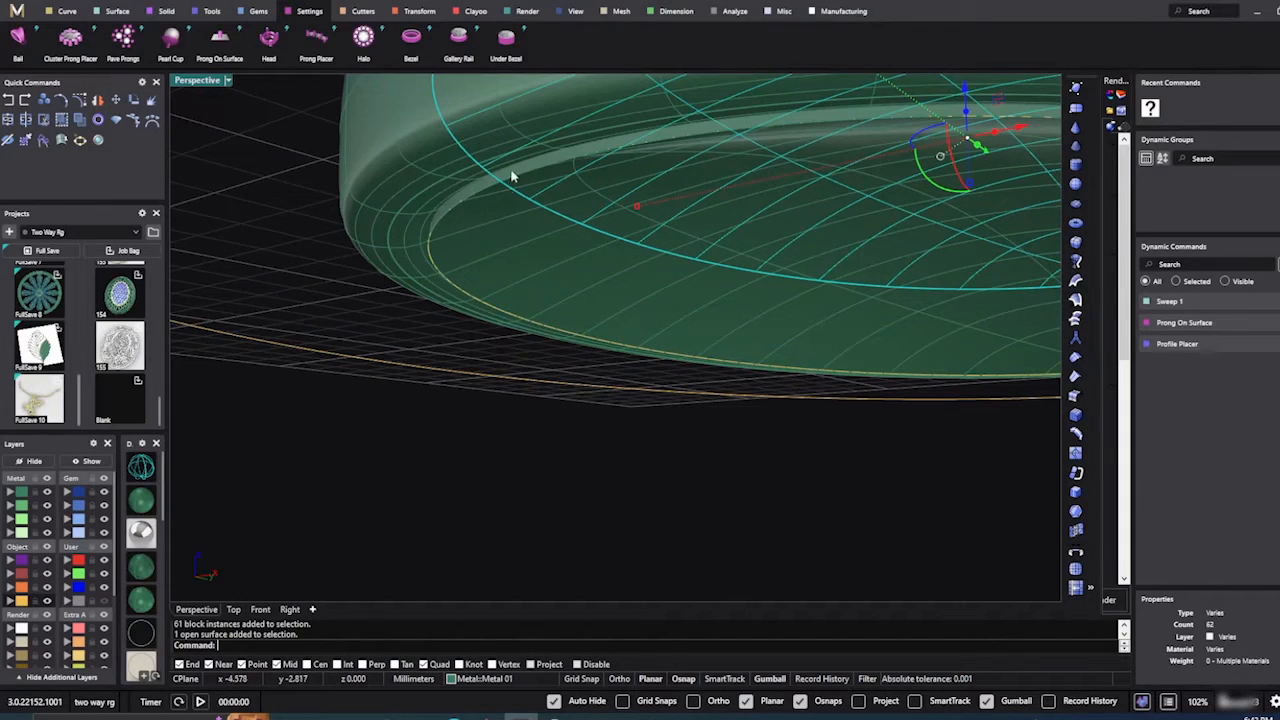
Step: Move the swept oval rim slightly down along the Z axis relative to the gems and base surface
{"action": "left_click", "coordinate": [457, 167]}
{"action": "scroll", "coordinate": [484, 268], "scroll_direction": "down", "scroll_amount": 5}
{"action": "right_click_drag", "start_coordinate": [512, 386], "coordinate": [625, 404]}
{"action": "scroll", "coordinate": [583, 394], "scroll_direction": "down", "scroll_amount": 4}
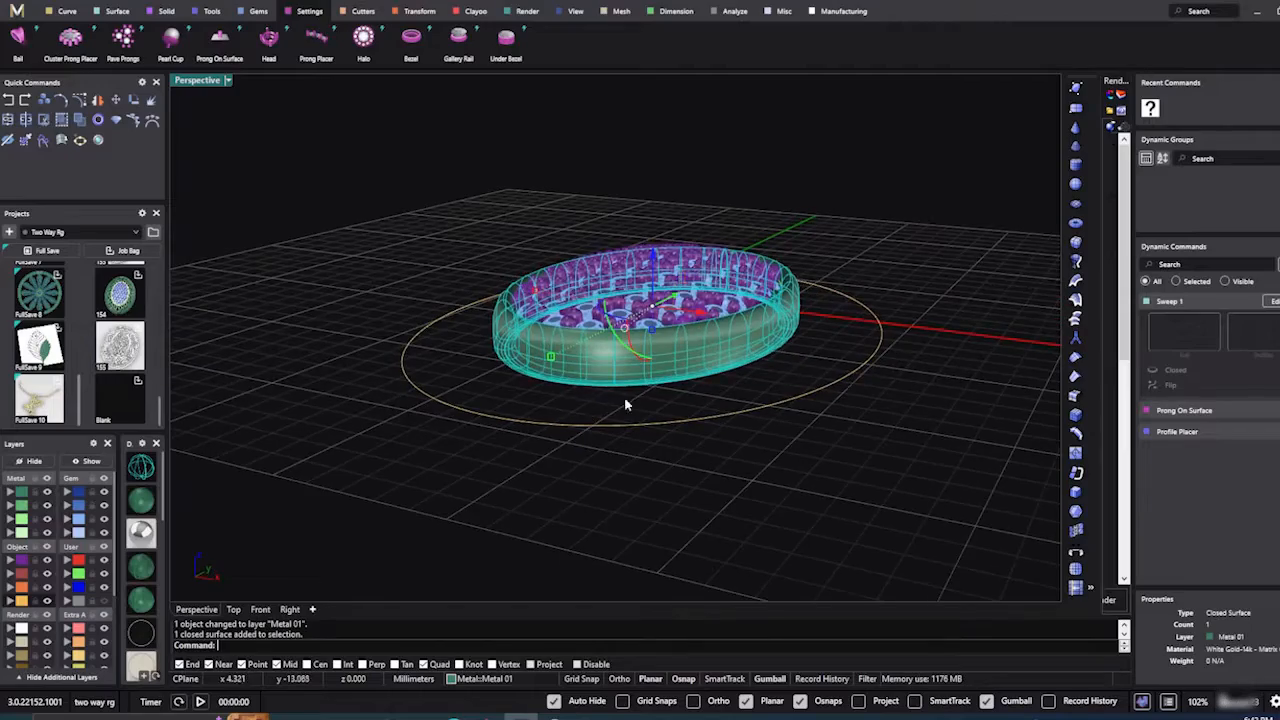
{"action": "left_click", "coordinate": [543, 423]}
{"action": "right_click_drag", "start_coordinate": [543, 423], "coordinate": [587, 446]}
{"action": "left_click", "coordinate": [590, 436]}
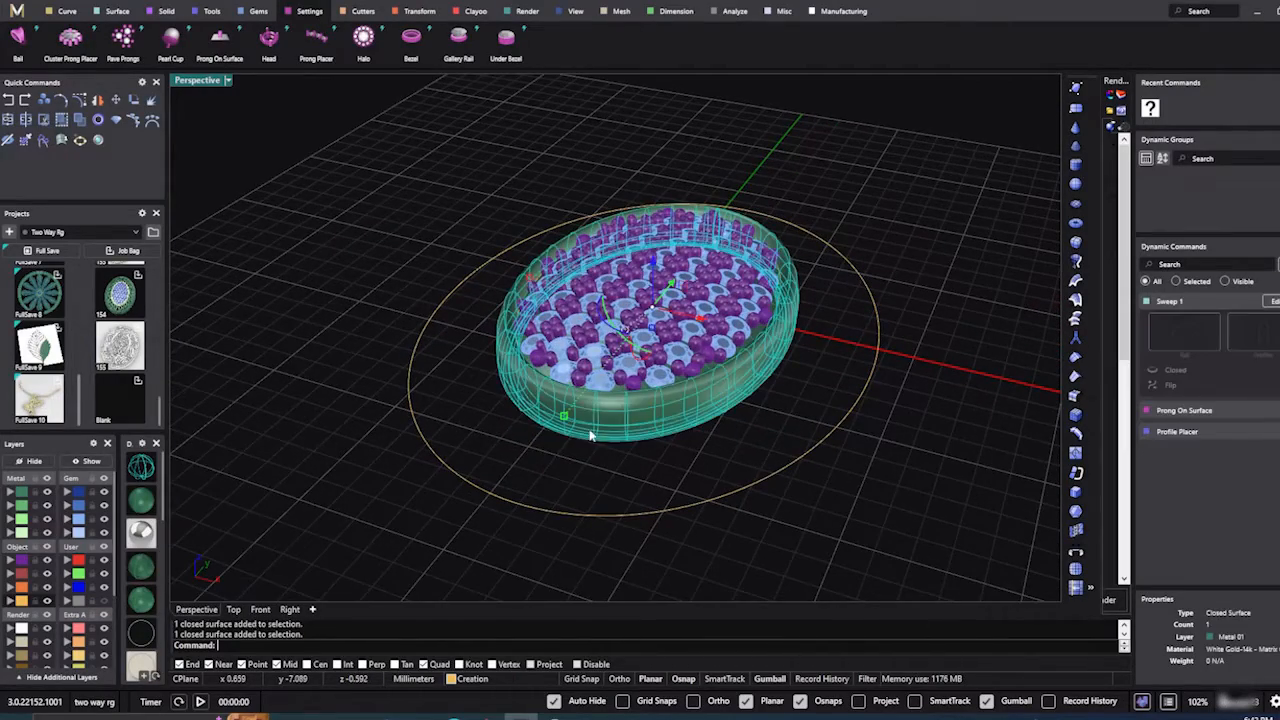
{"action": "right_click_drag", "start_coordinate": [715, 400], "coordinate": [644, 317]}
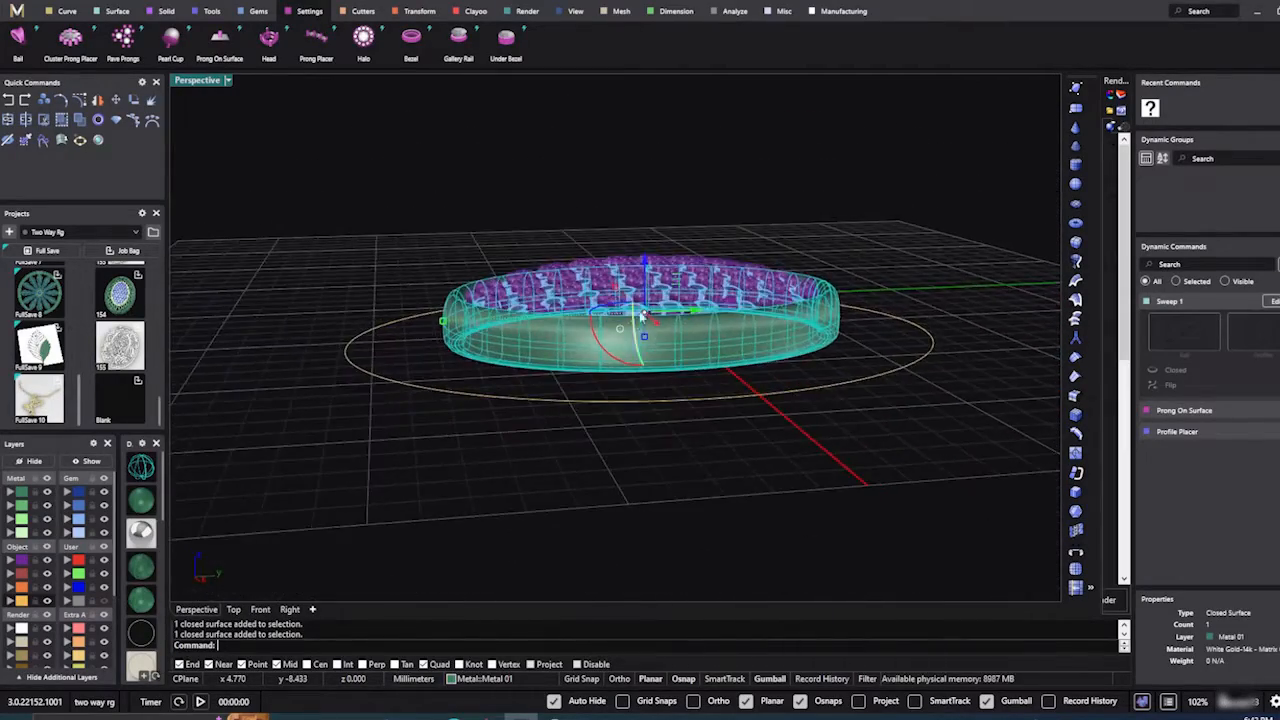
{"action": "left_click_drag", "start_coordinate": [645, 259], "coordinate": [645, 267]}
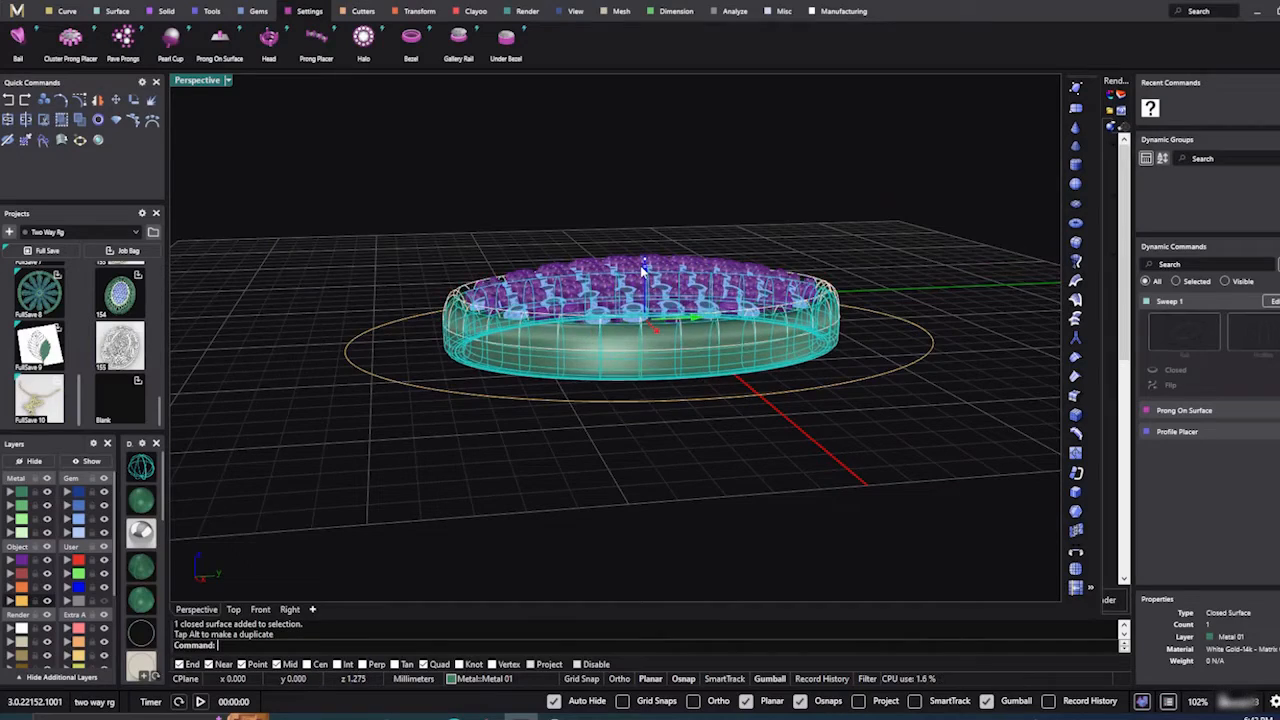
{"action": "left_click", "coordinate": [610, 442]}
Step: Examine the lowered rim's fit against the base surface and prongs from above and from underneath
{"action": "mouse_move", "coordinate": [608, 448]}
{"action": "right_mouse_down"}
{"action": "mouse_move", "coordinate": [637, 486]}
{"action": "mouse_move", "coordinate": [600, 470]}
{"action": "right_mouse_up"}
{"action": "scroll", "coordinate": [483, 349], "scroll_direction": "up", "scroll_amount": 8}
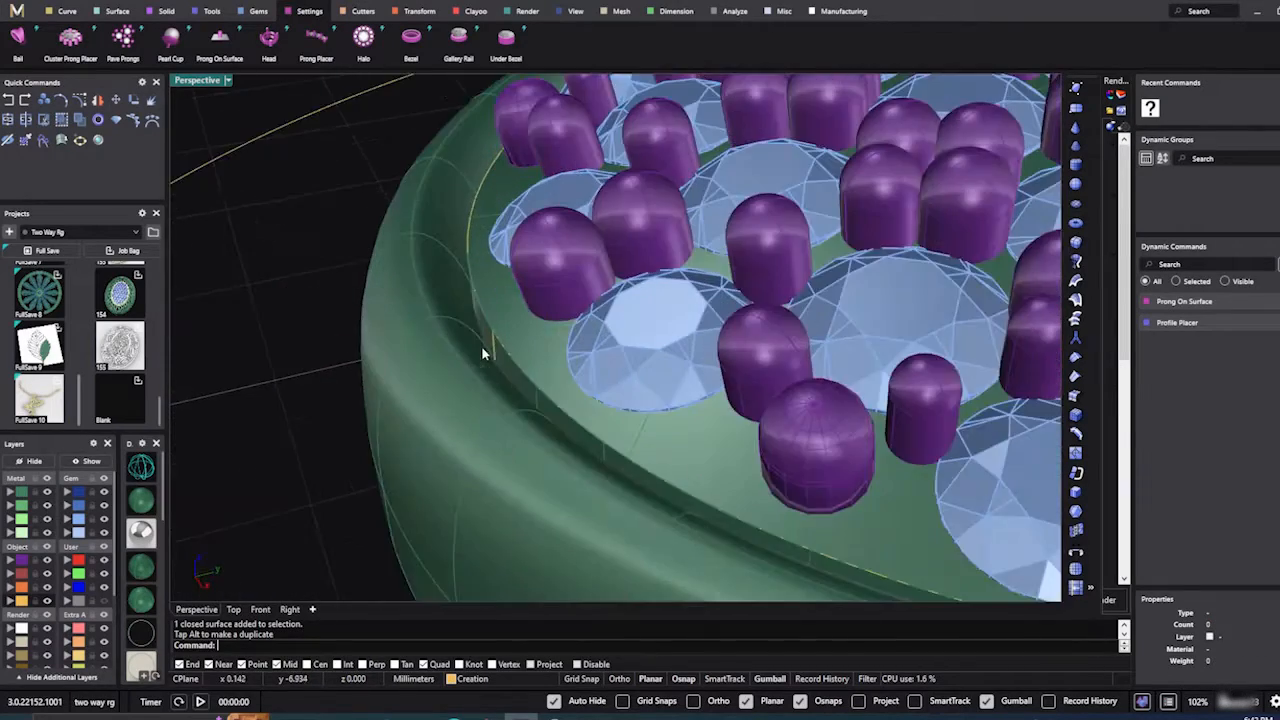
{"action": "scroll", "coordinate": [475, 404], "scroll_direction": "down", "scroll_amount": 10}
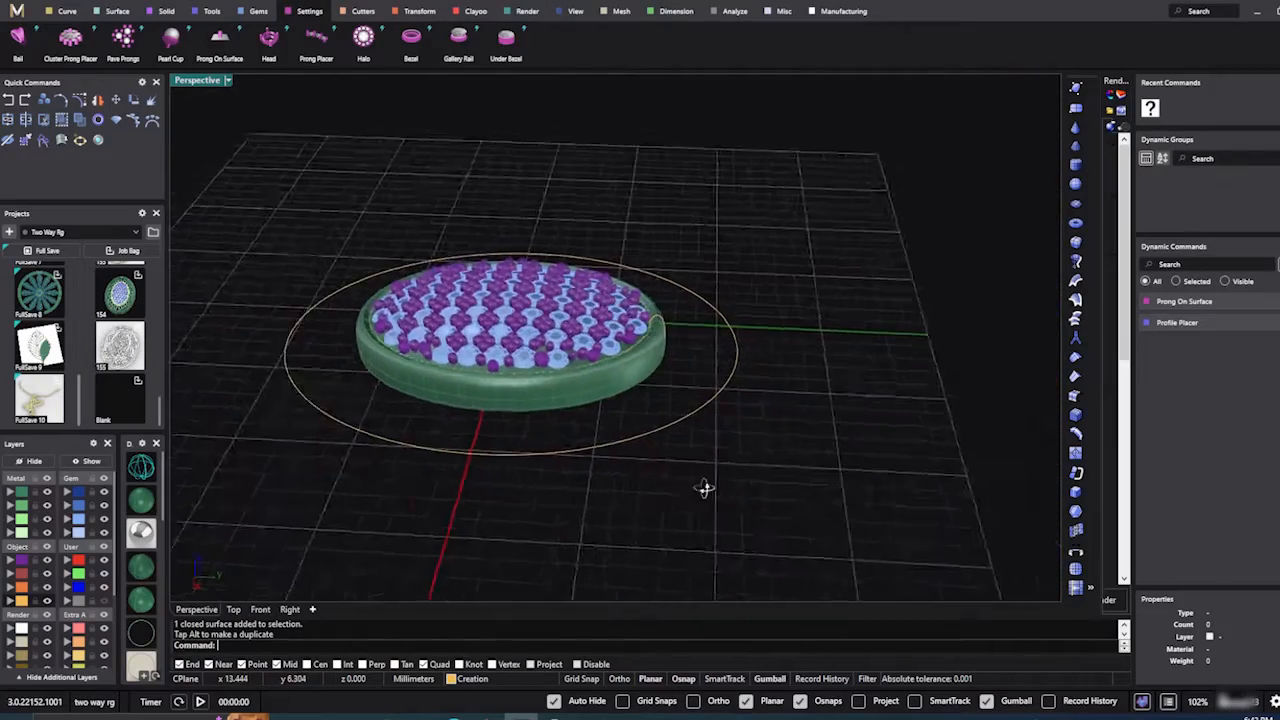
{"action": "right_click_drag", "start_coordinate": [704, 488], "coordinate": [704, 482]}
{"action": "scroll", "coordinate": [655, 306], "scroll_direction": "up", "scroll_amount": 6}
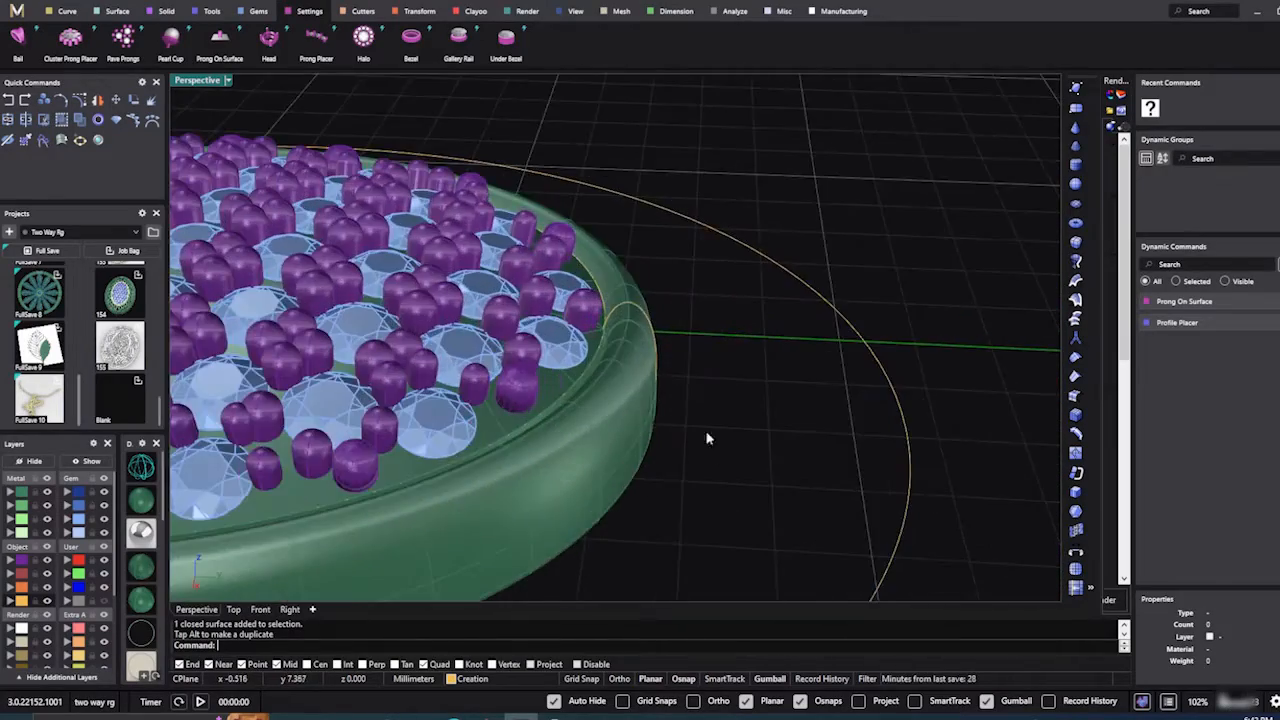
{"action": "right_click_drag", "start_coordinate": [708, 438], "coordinate": [742, 311]}
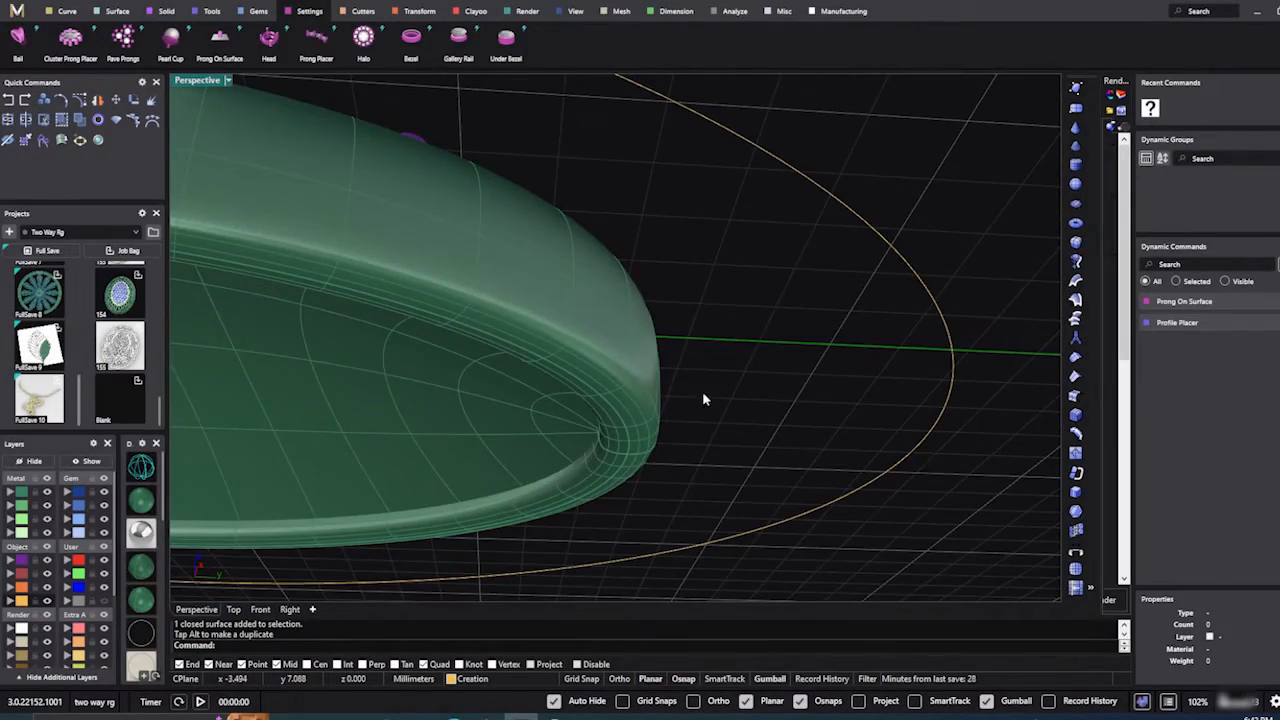
Step: Undo the last downward move of the swept oval rim and deselect it
{"action": "right_click_drag", "start_coordinate": [704, 399], "coordinate": [678, 422]}
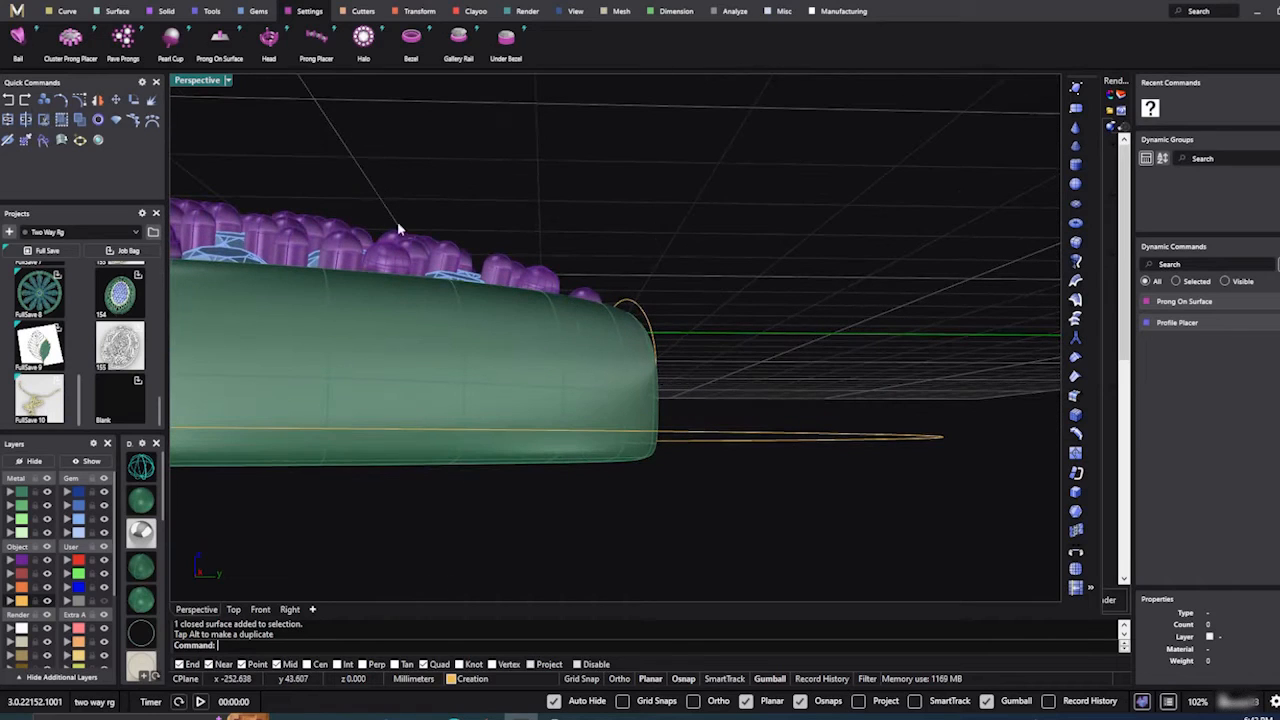
{"action": "key", "text": "ctrl+z"}
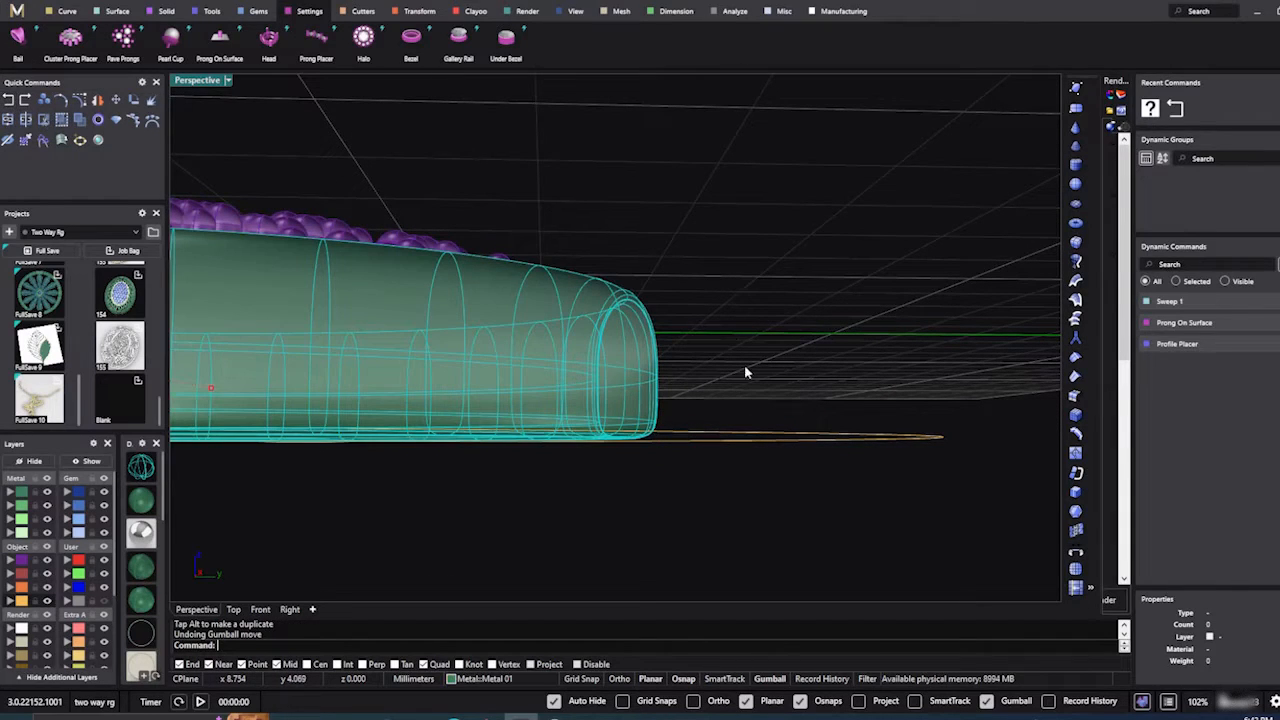
{"action": "left_click", "coordinate": [713, 508]}
{"action": "right_click_drag", "start_coordinate": [711, 509], "coordinate": [628, 306]}
Step: Select the rim's profile curve at the end of the oval and reopen its Profile Placer settings for editing
{"action": "left_click", "coordinate": [645, 312]}
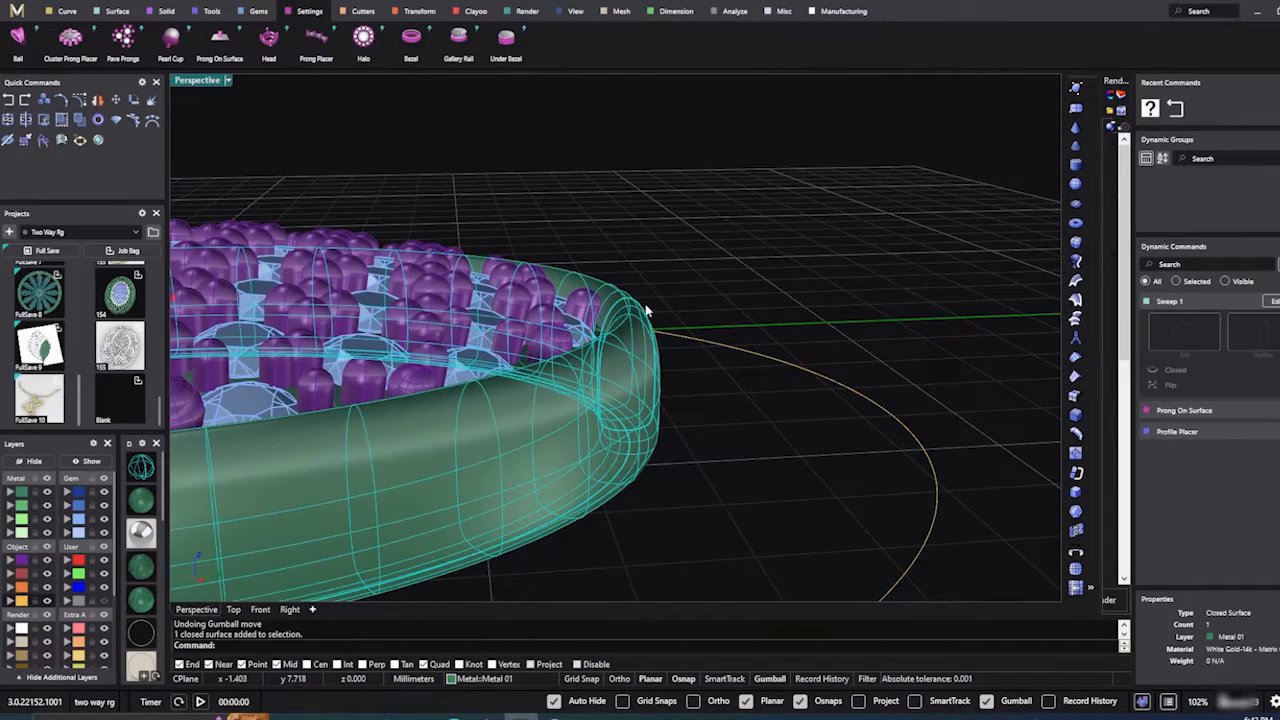
{"action": "left_click", "coordinate": [696, 264]}
{"action": "scroll", "coordinate": [638, 313], "scroll_direction": "up", "scroll_amount": 4}
{"action": "left_click", "coordinate": [645, 305]}
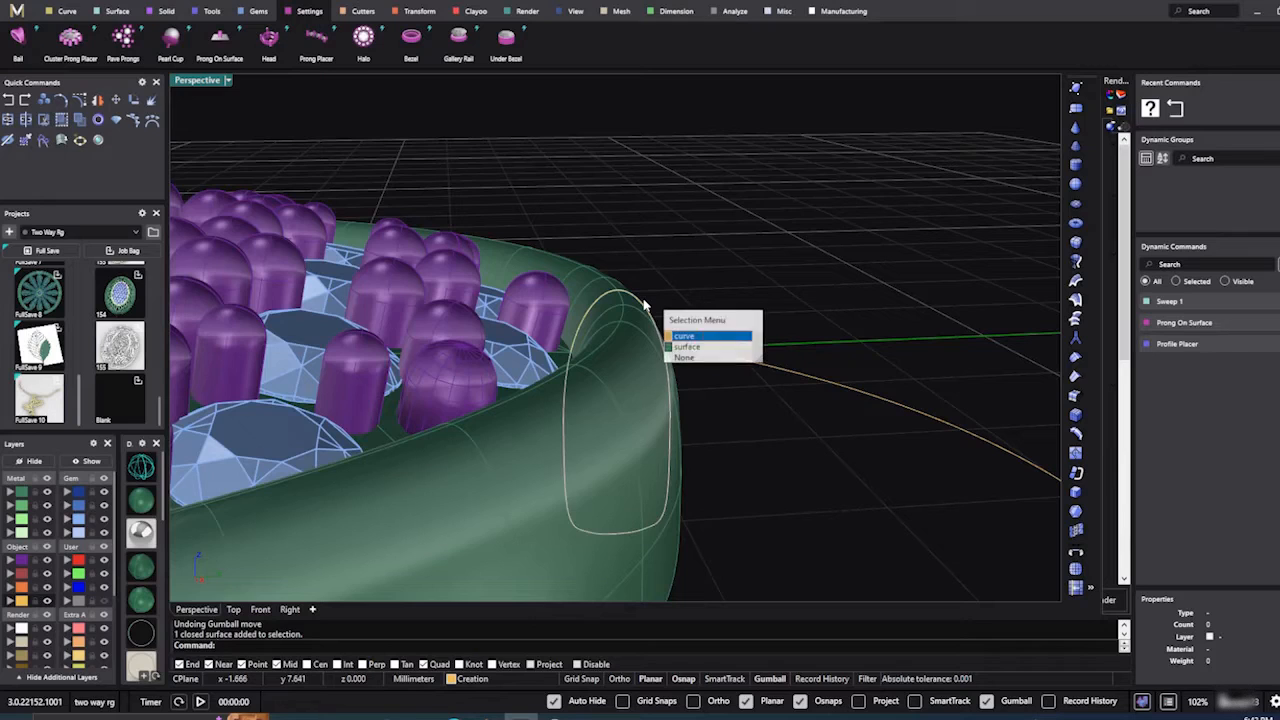
{"action": "left_click", "coordinate": [704, 337]}
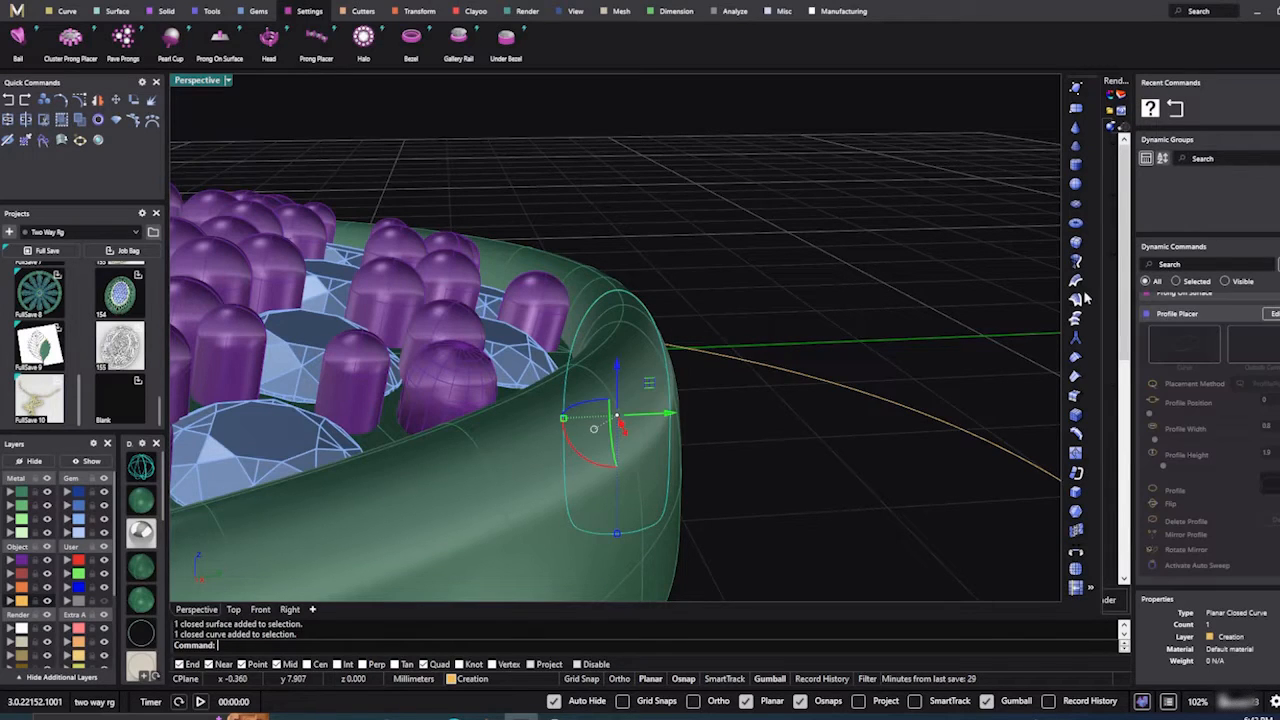
{"action": "left_click", "coordinate": [1274, 316]}
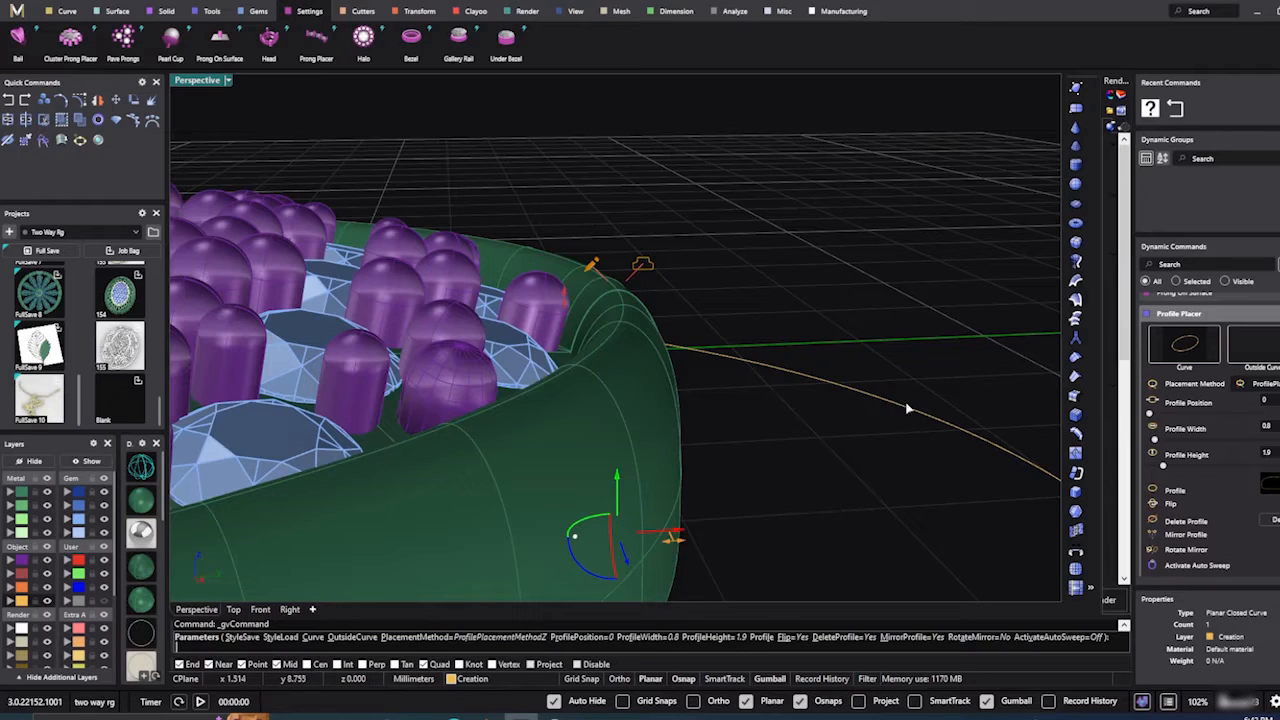
Step: Lower the rim's profile slightly along its vertical axis so the sweep fits the gem surface, and accept the edit
{"action": "right_click_drag", "start_coordinate": [851, 301], "coordinate": [823, 400]}
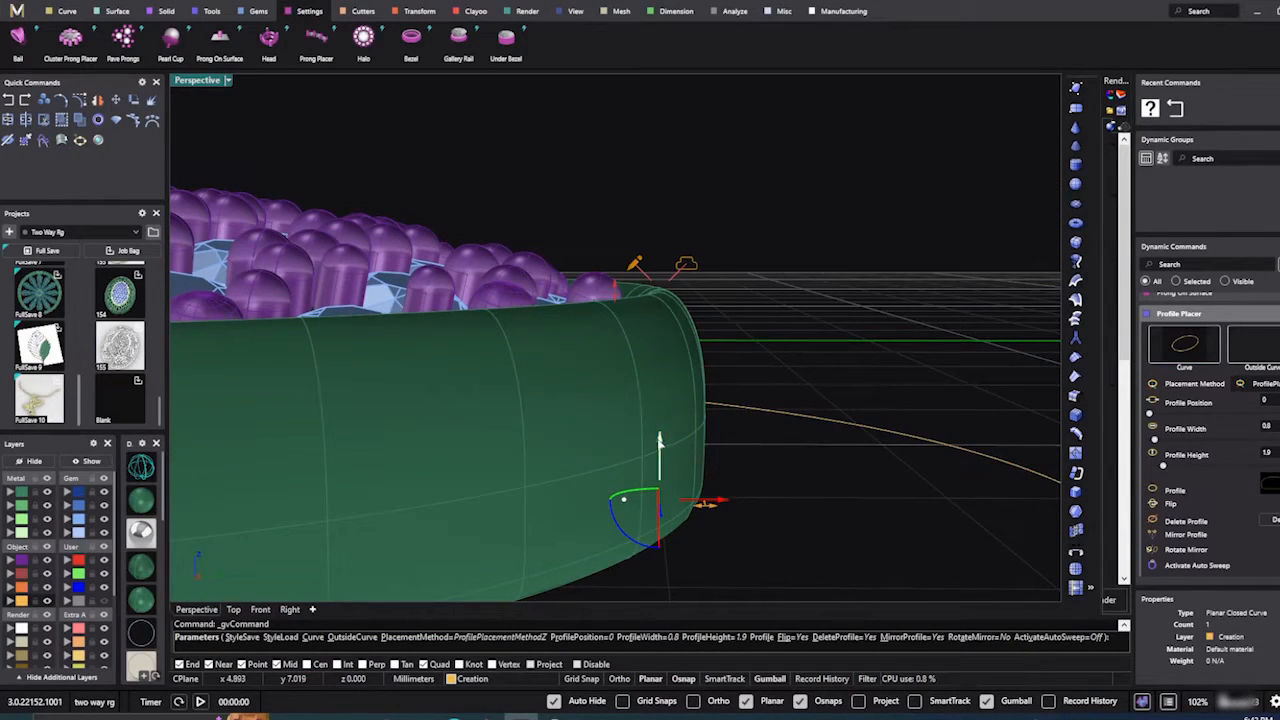
{"action": "left_click_drag", "start_coordinate": [659, 441], "coordinate": [661, 450]}
{"action": "right_click_drag", "start_coordinate": [775, 511], "coordinate": [684, 456]}
{"action": "left_click_drag", "start_coordinate": [661, 446], "coordinate": [662, 450]}
{"action": "right_click_drag", "start_coordinate": [777, 442], "coordinate": [800, 511]}
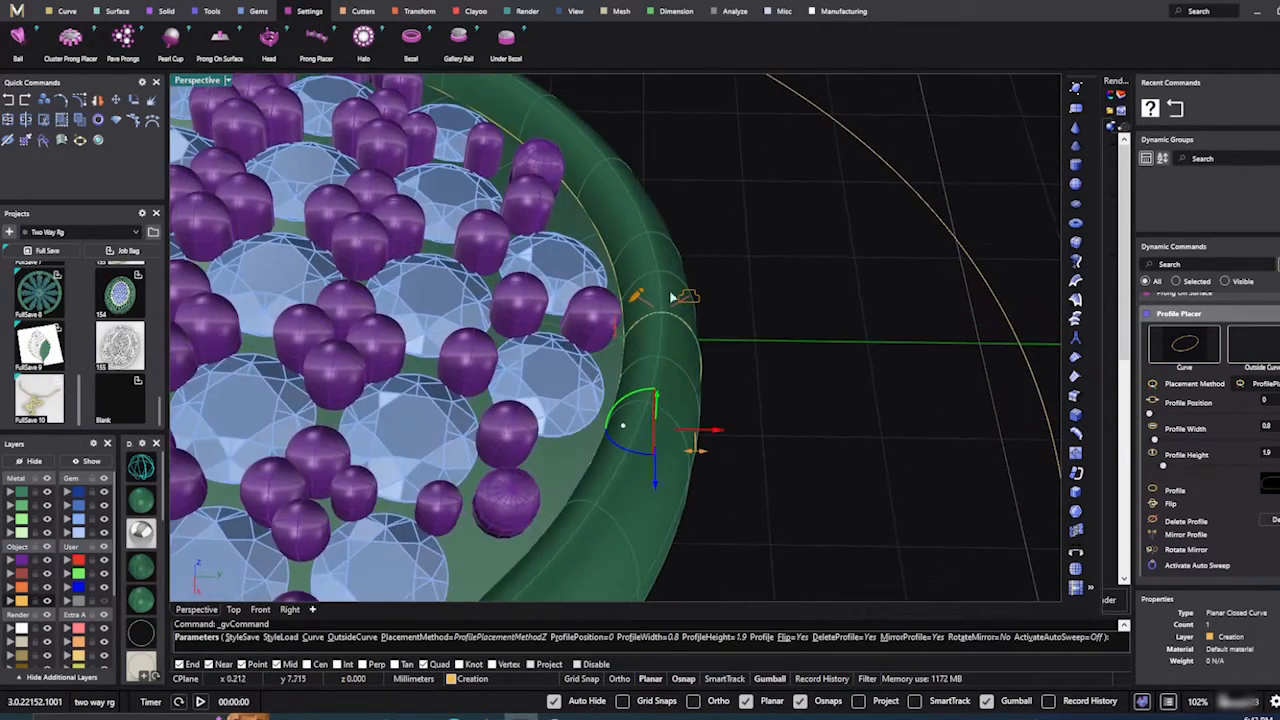
{"action": "scroll", "coordinate": [609, 260], "scroll_direction": "up", "scroll_amount": 7}
{"action": "right_click_drag", "start_coordinate": [668, 294], "coordinate": [683, 220]}
{"action": "right_click", "coordinate": [684, 220]}
{"action": "scroll", "coordinate": [769, 197], "scroll_direction": "down", "scroll_amount": 15}
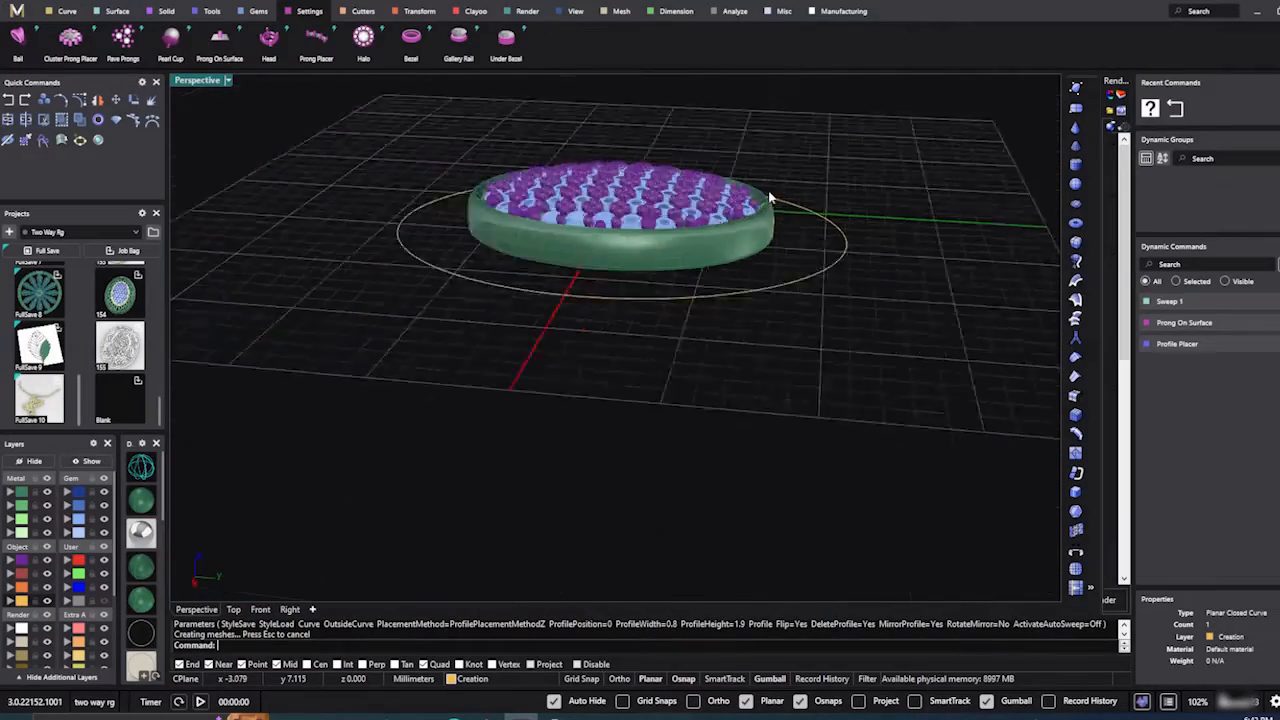
{"action": "right_click_drag", "start_coordinate": [690, 300], "coordinate": [784, 391]}
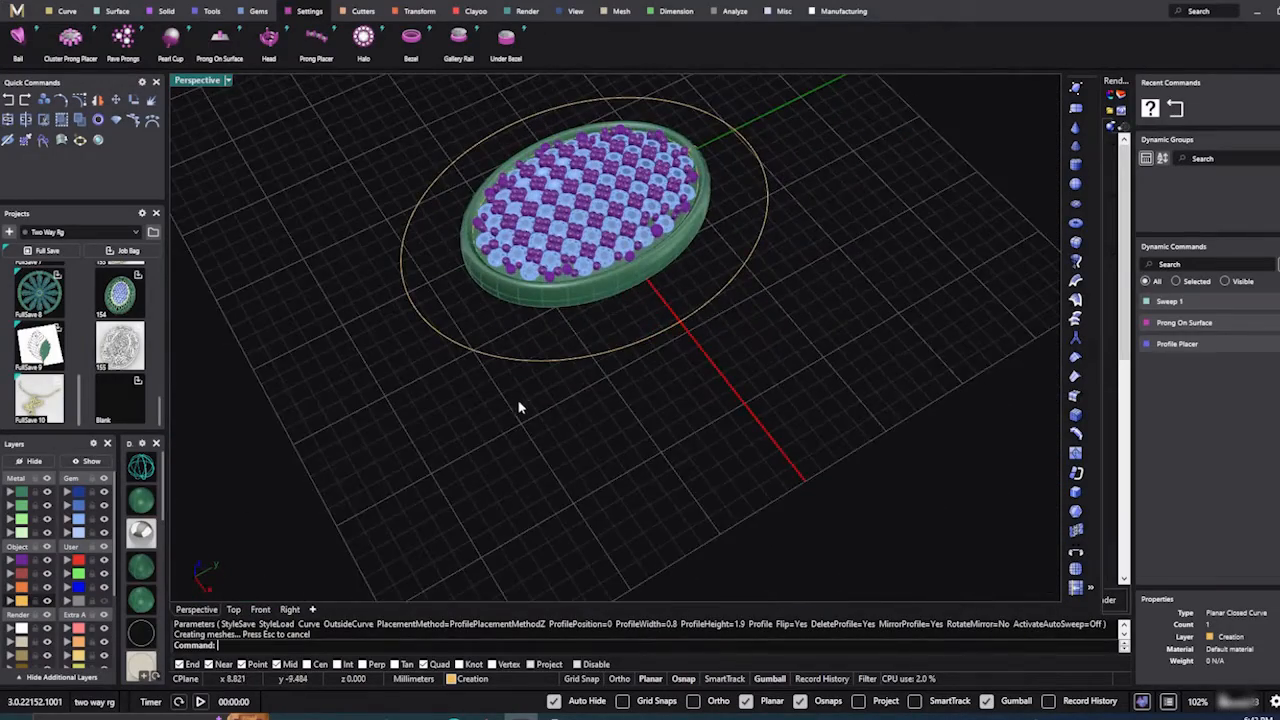
{"action": "right_click_drag", "start_coordinate": [518, 407], "coordinate": [548, 371]}
Step: Start a Profile Placer on the large outer oval curve and open its profile shape library in the Right view
{"action": "left_click", "coordinate": [400, 297]}
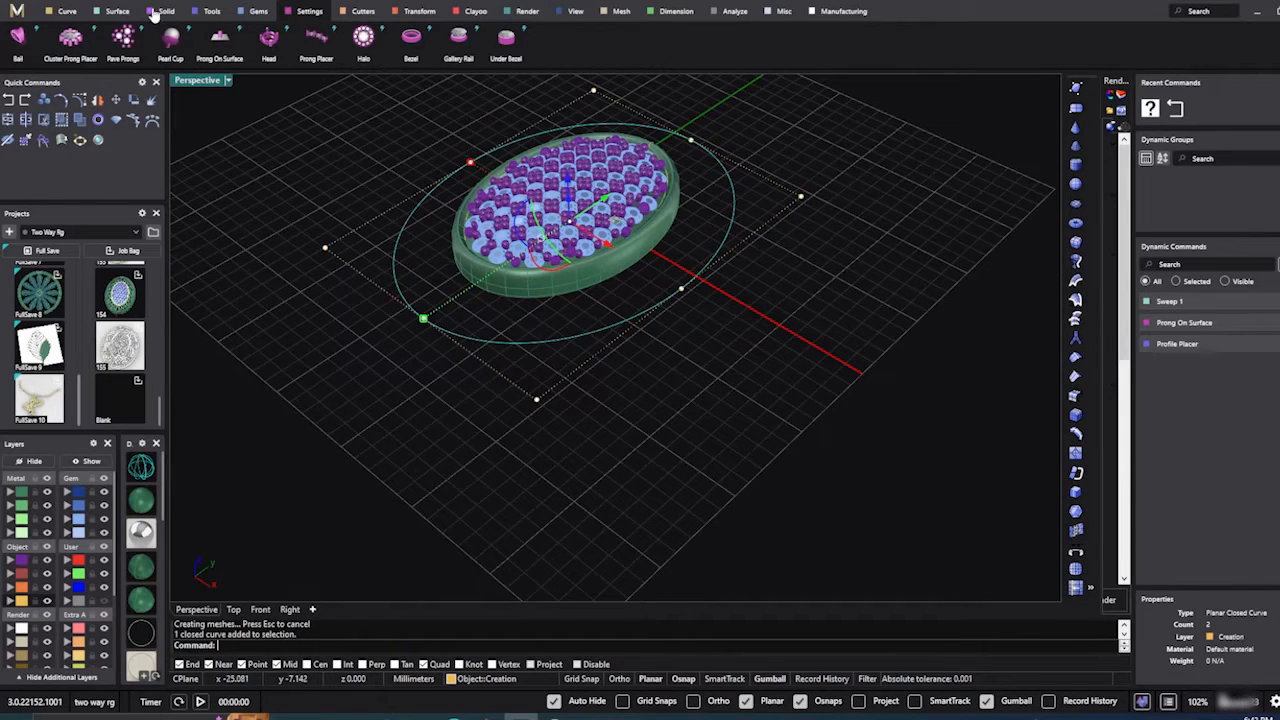
{"action": "left_click", "coordinate": [211, 11]}
{"action": "left_click", "coordinate": [309, 40]}
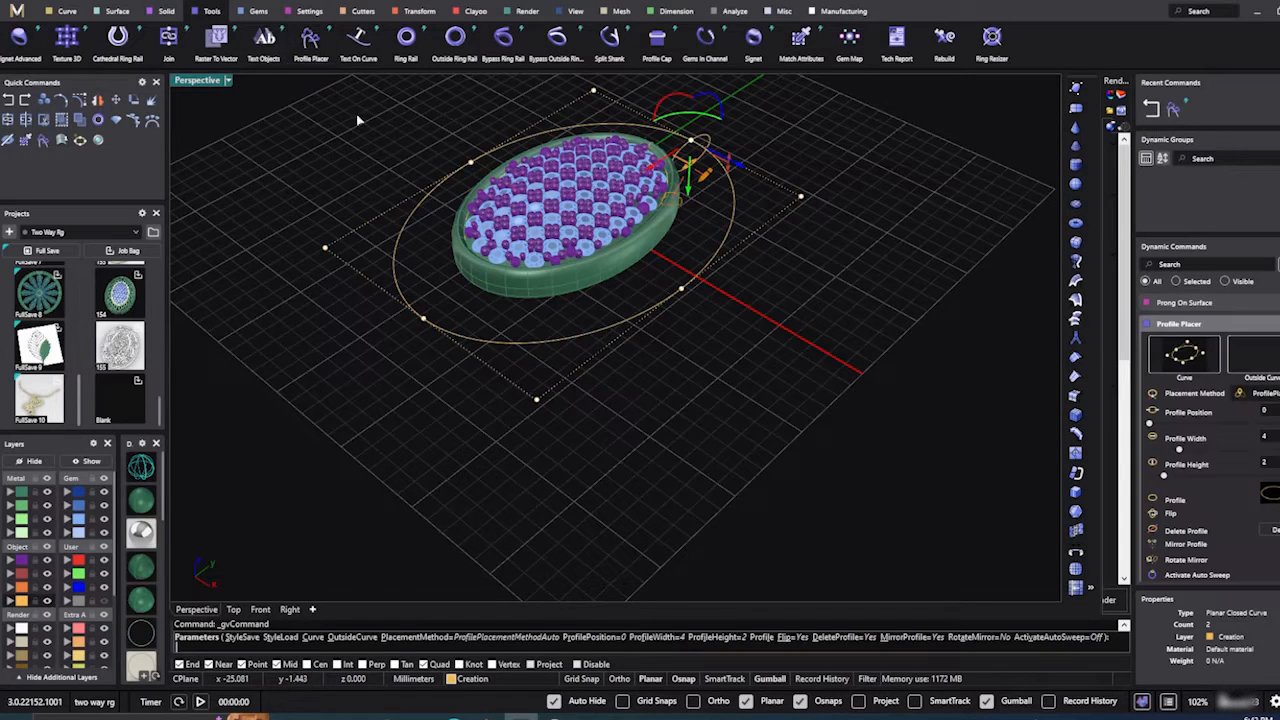
{"action": "right_click_drag", "start_coordinate": [796, 396], "coordinate": [316, 544]}
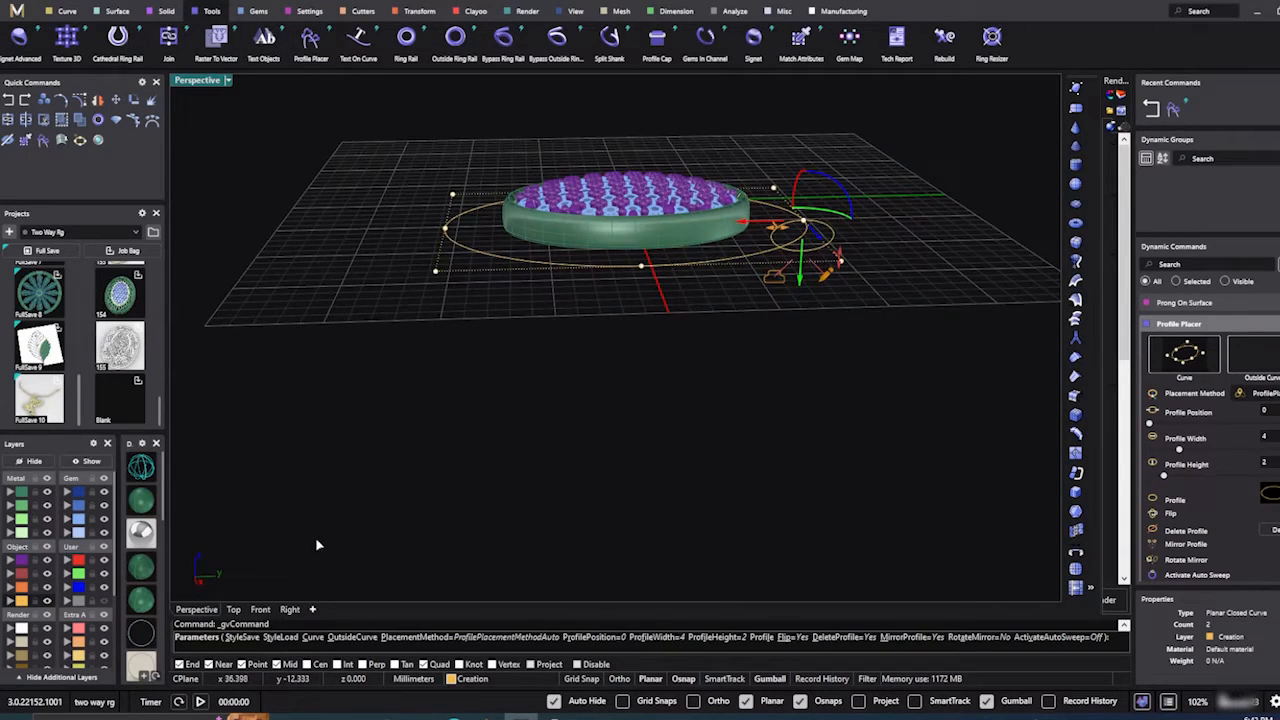
{"action": "left_click", "coordinate": [289, 609]}
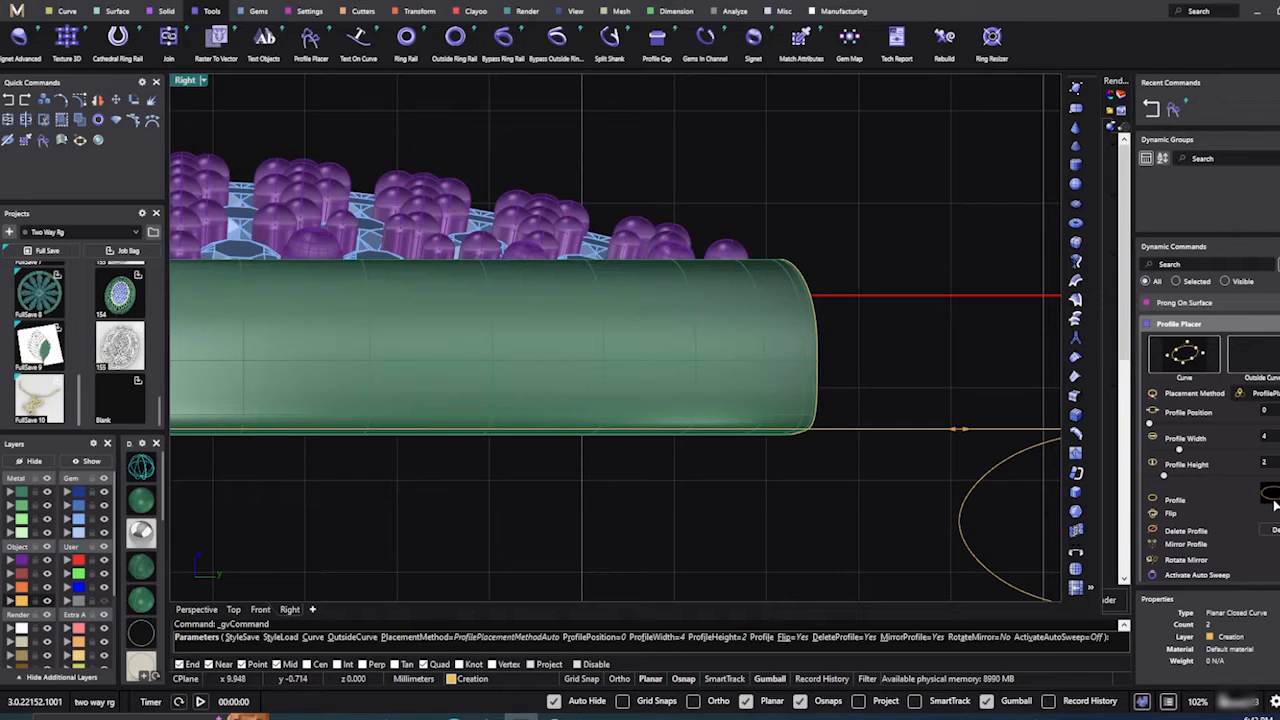
{"action": "key", "text": "Return"}
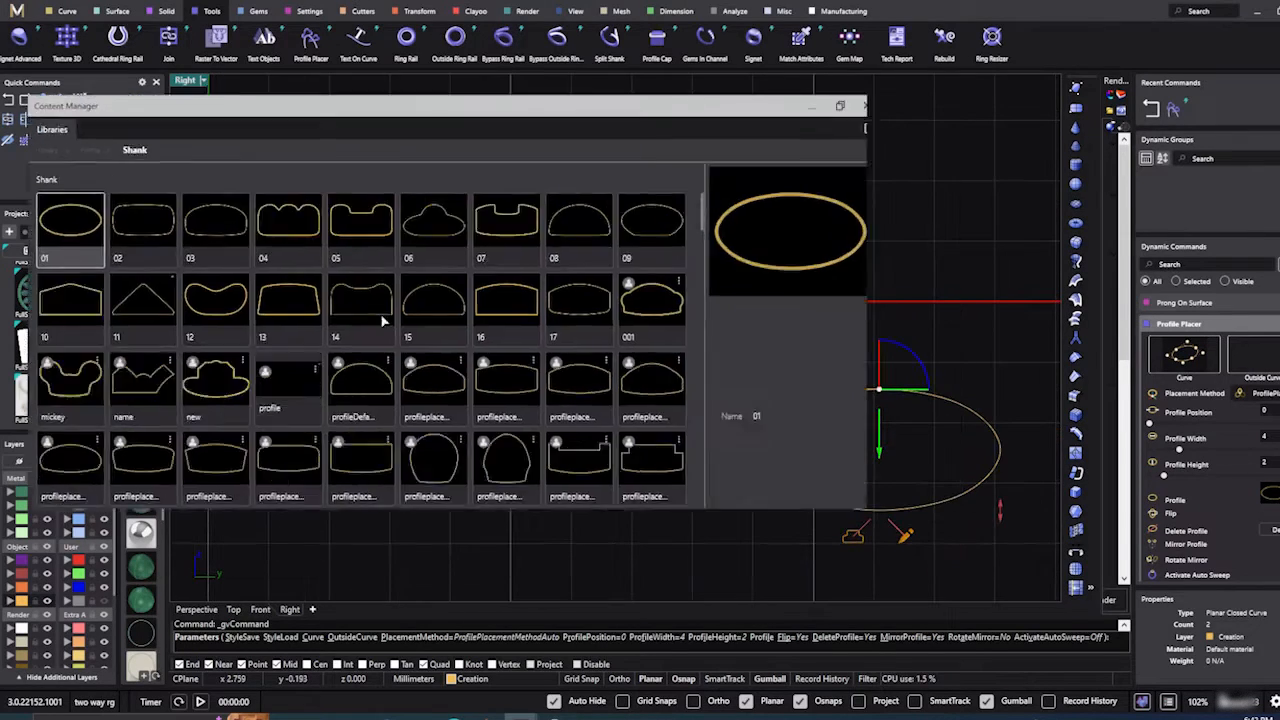
Step: Apply the shape profileplacer_78 from the Shank library to the new profile and close the library
{"action": "scroll", "coordinate": [521, 331], "scroll_direction": "down", "scroll_amount": 10}
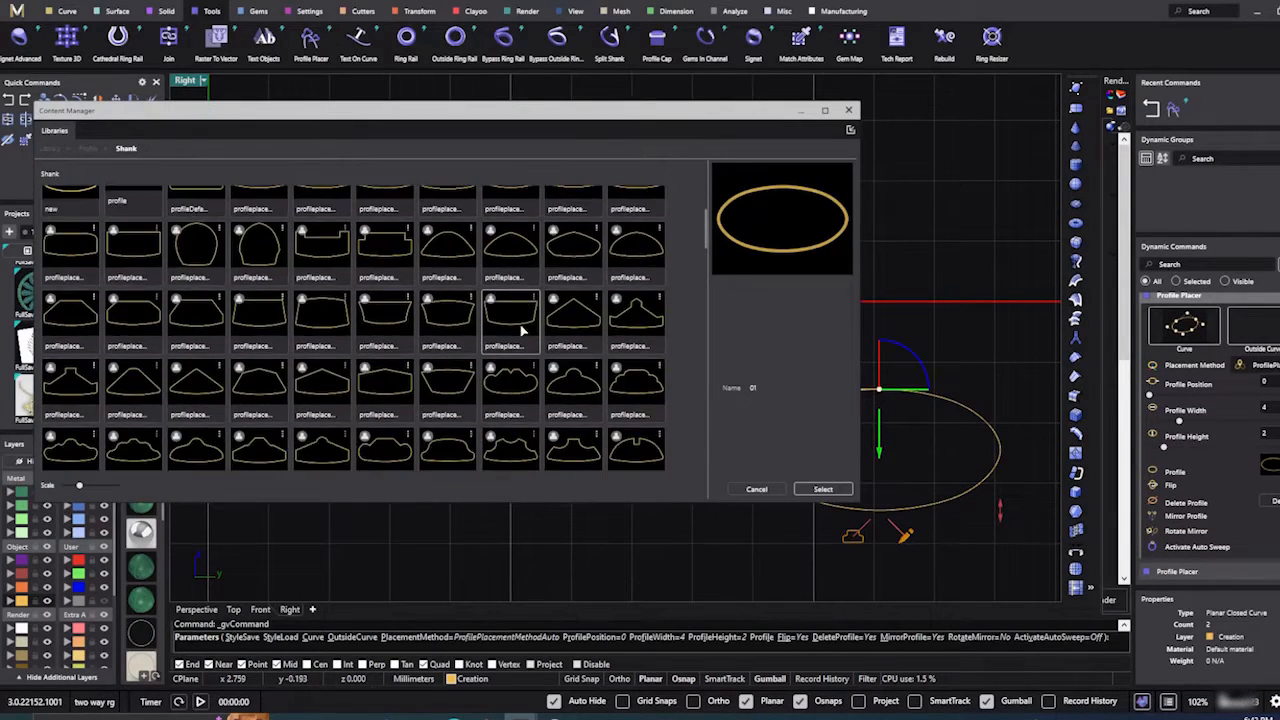
{"action": "scroll", "coordinate": [521, 331], "scroll_direction": "down", "scroll_amount": 8}
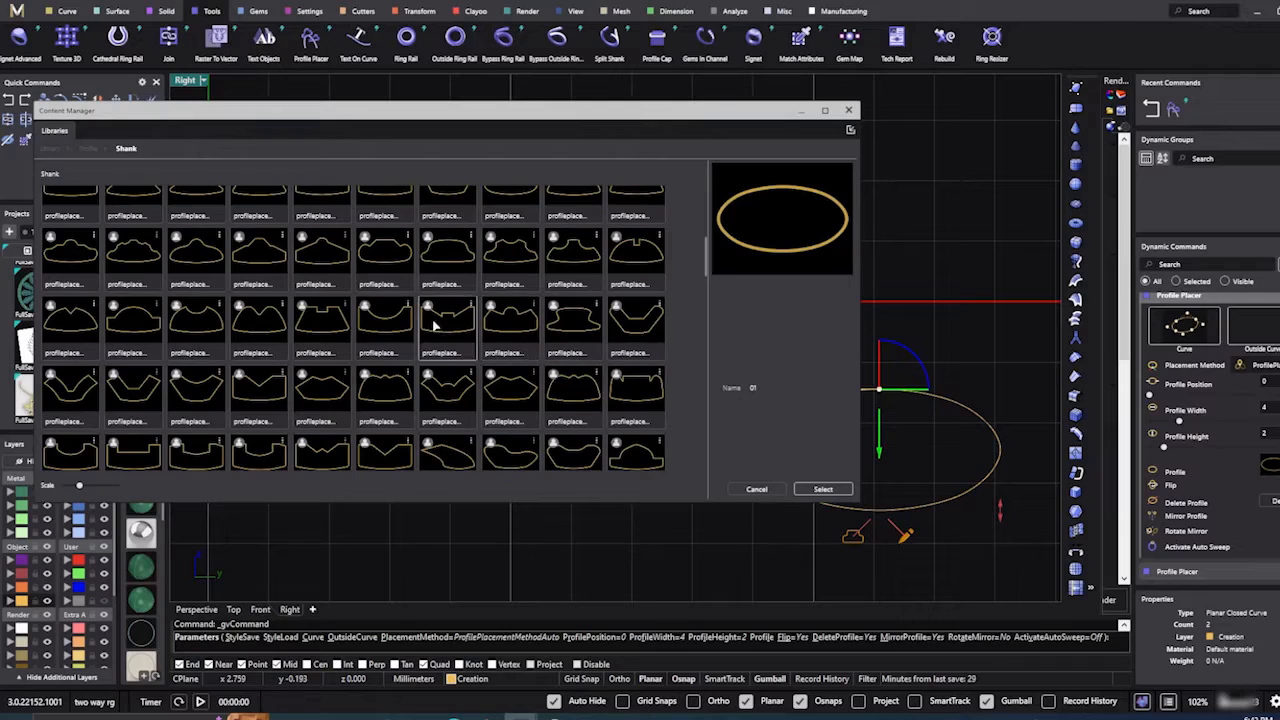
{"action": "scroll", "coordinate": [360, 326], "scroll_direction": "down", "scroll_amount": 2}
{"action": "scroll", "coordinate": [357, 325], "scroll_direction": "down", "scroll_amount": 2}
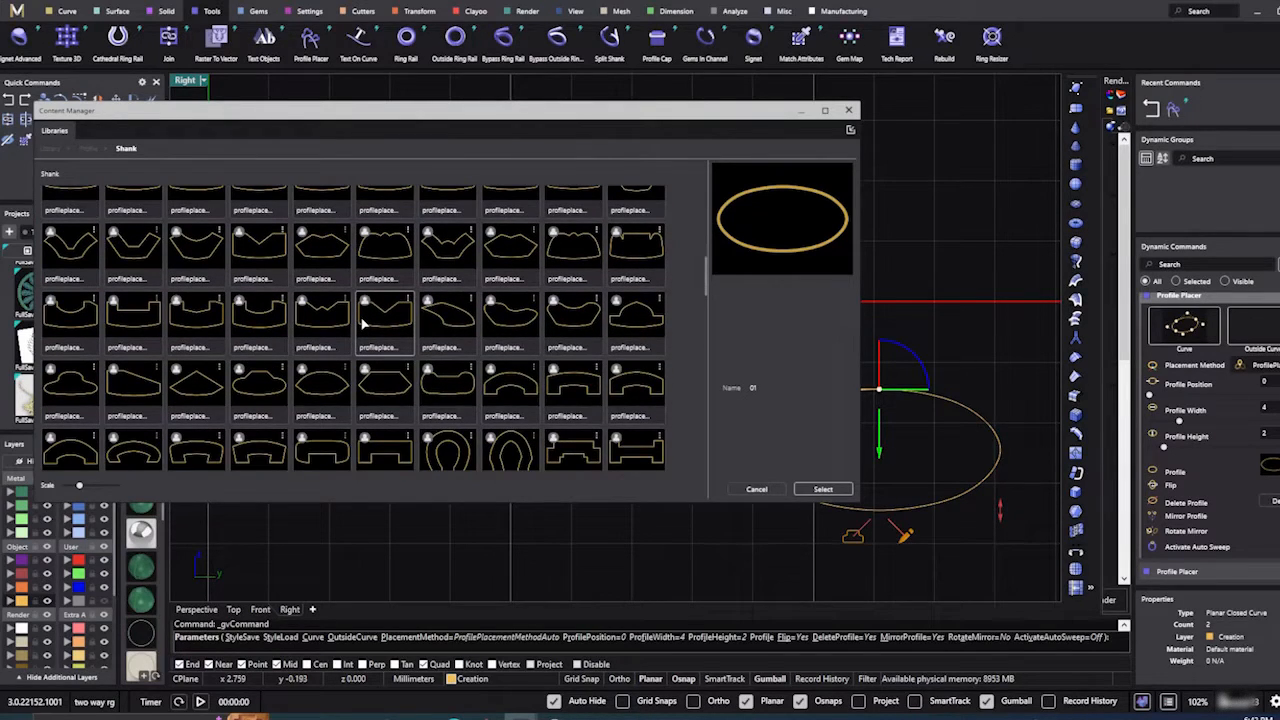
{"action": "scroll", "coordinate": [363, 323], "scroll_direction": "down", "scroll_amount": 1}
{"action": "scroll", "coordinate": [330, 328], "scroll_direction": "down", "scroll_amount": 3}
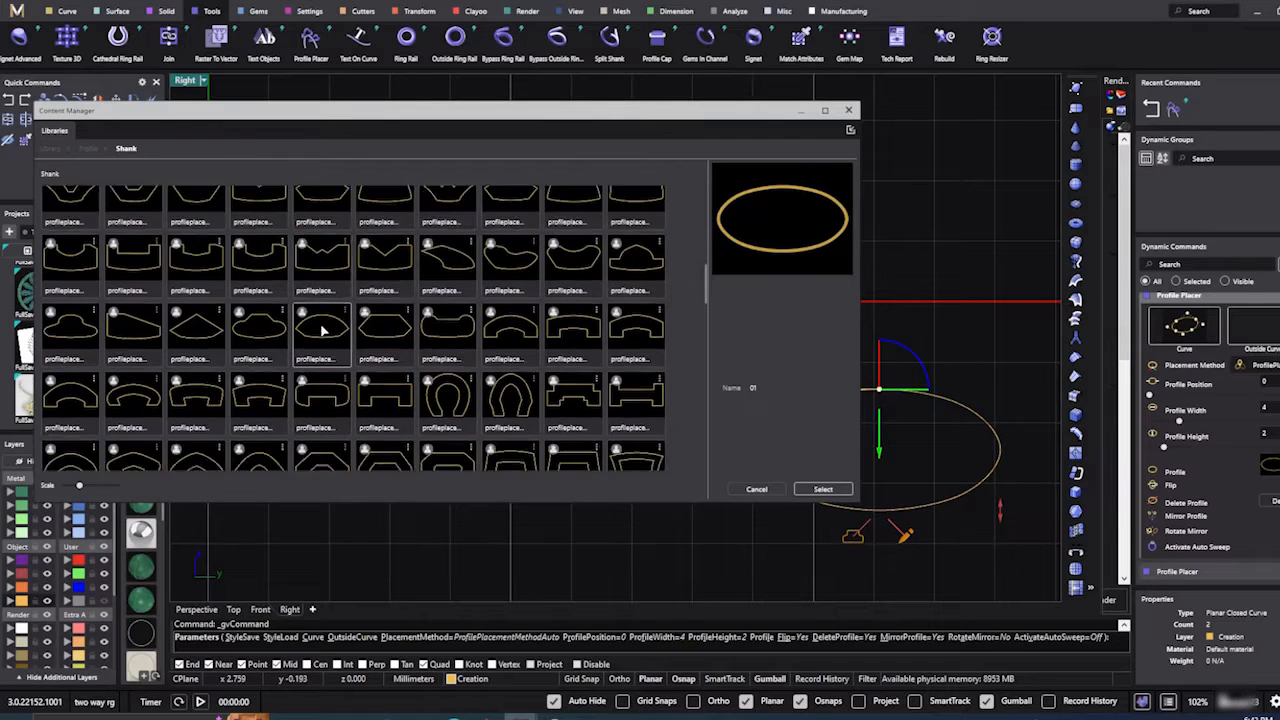
{"action": "scroll", "coordinate": [322, 332], "scroll_direction": "down", "scroll_amount": 10}
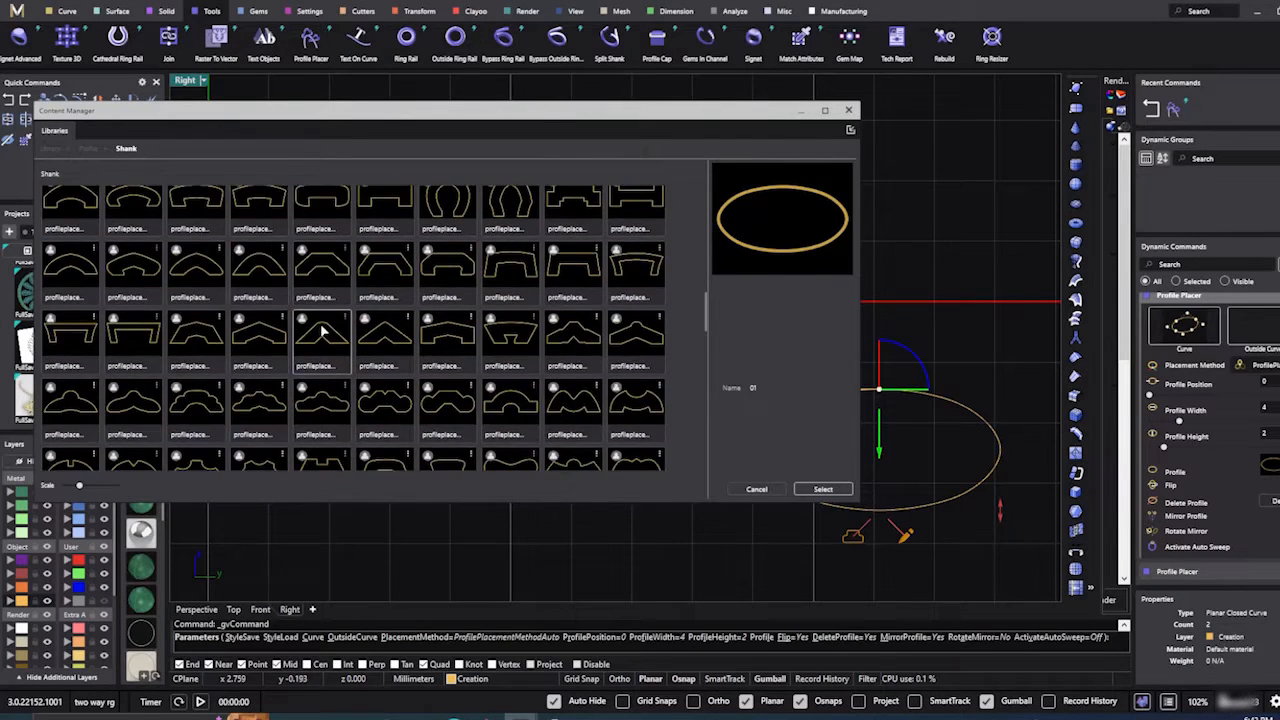
{"action": "scroll", "coordinate": [322, 332], "scroll_direction": "down", "scroll_amount": 2}
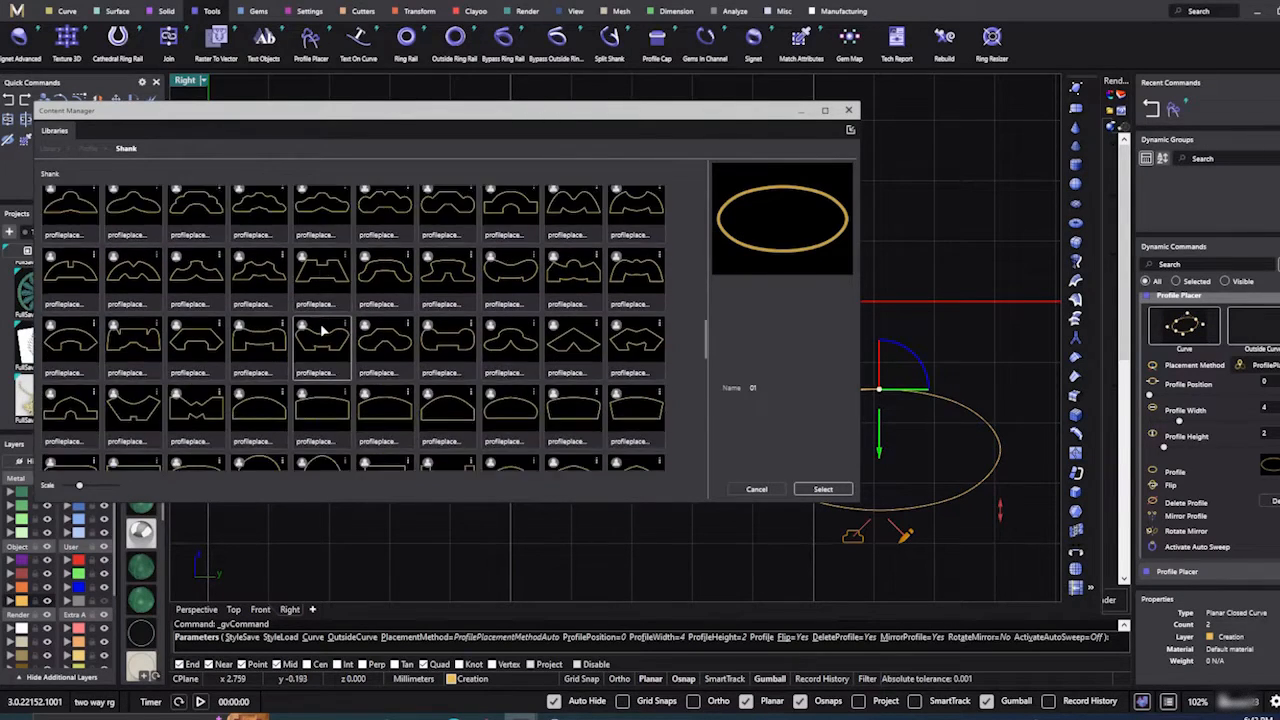
{"action": "scroll", "coordinate": [322, 332], "scroll_direction": "down", "scroll_amount": 8}
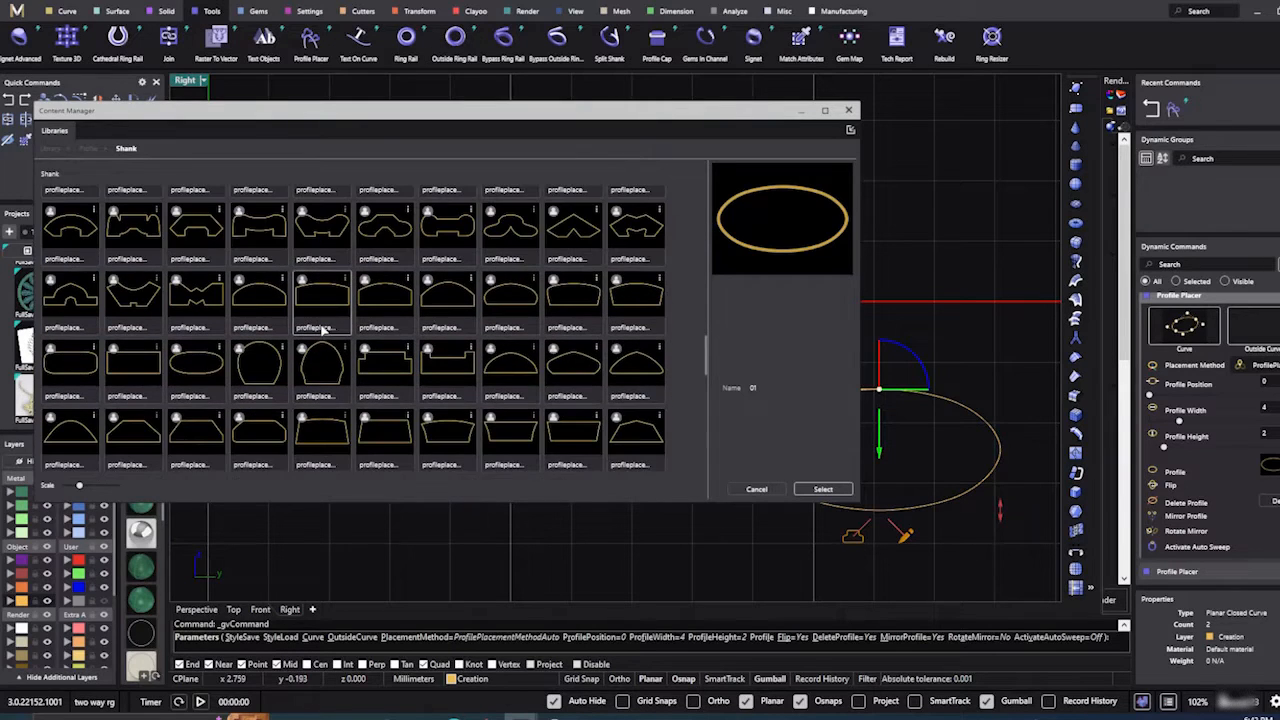
{"action": "scroll", "coordinate": [322, 332], "scroll_direction": "down", "scroll_amount": 8}
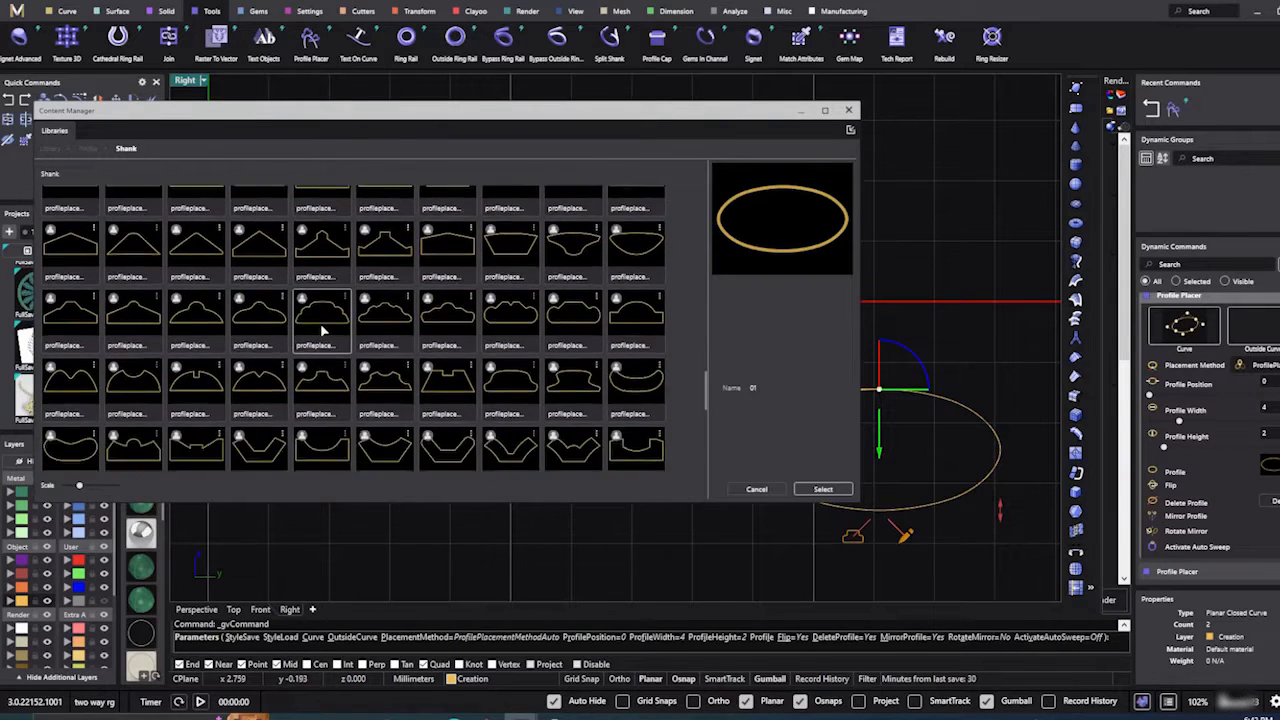
{"action": "scroll", "coordinate": [322, 332], "scroll_direction": "down", "scroll_amount": 8}
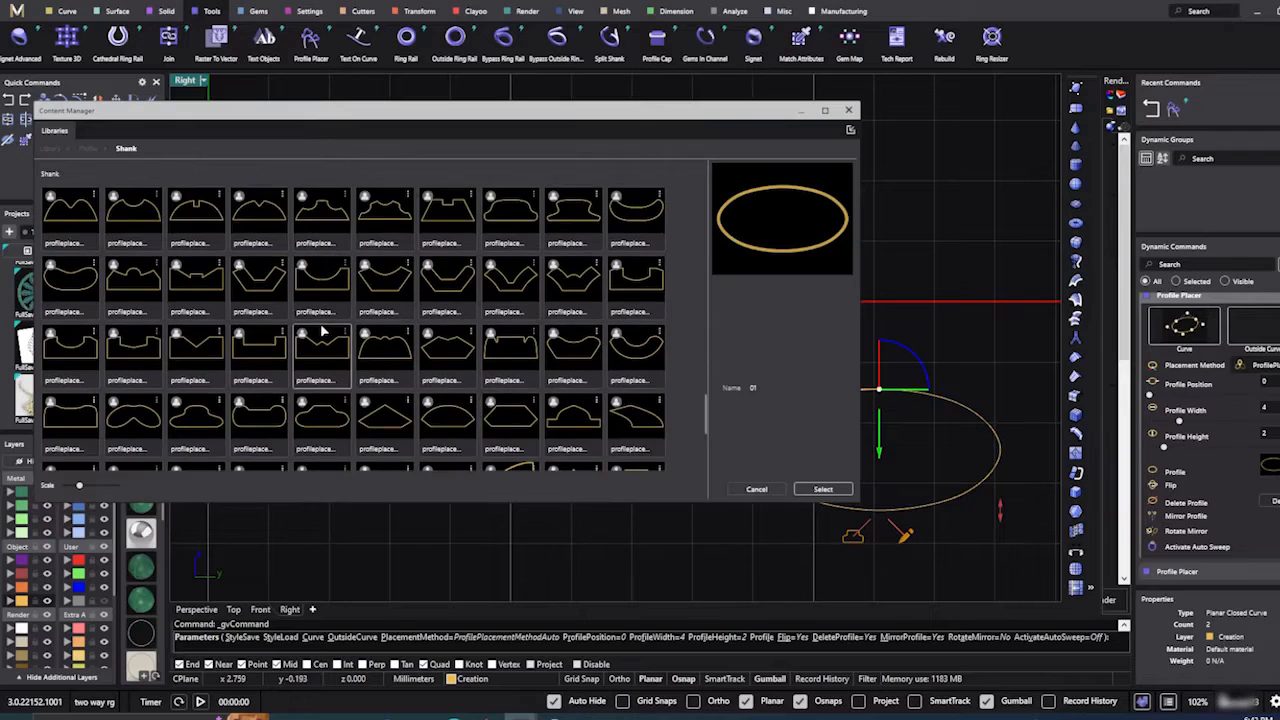
{"action": "left_click", "coordinate": [62, 378]}
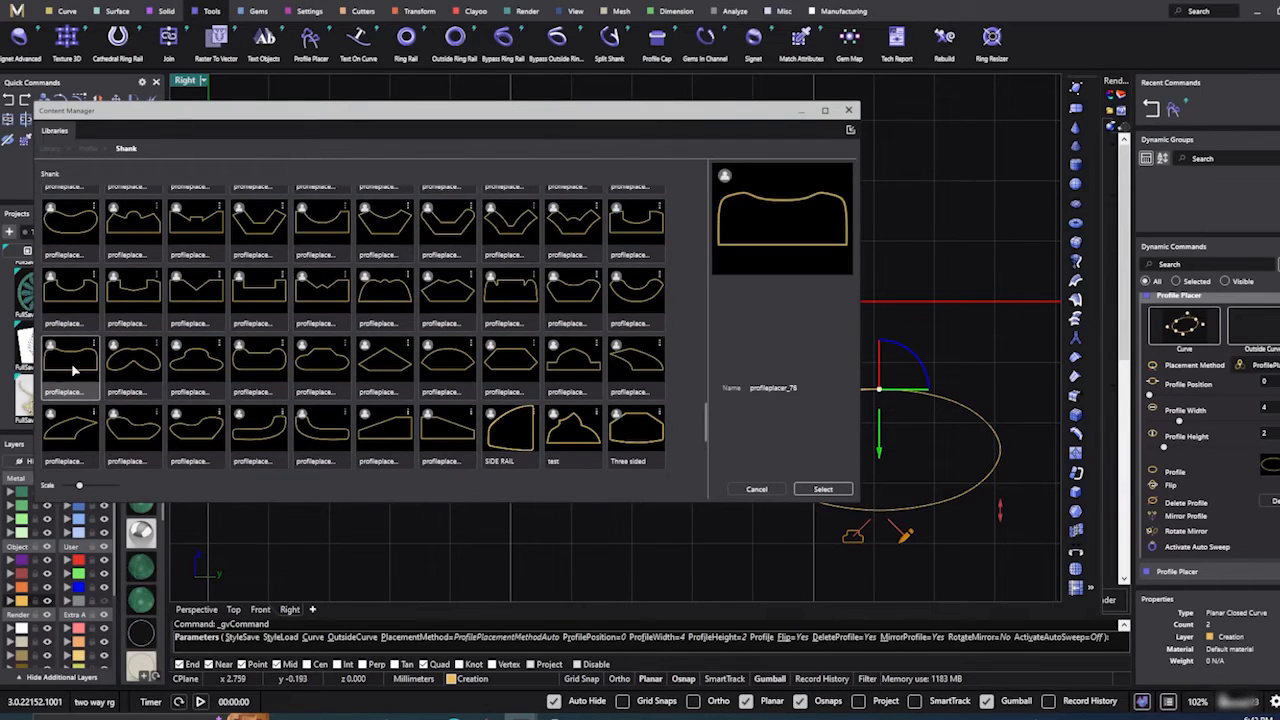
{"action": "left_click", "coordinate": [822, 489]}
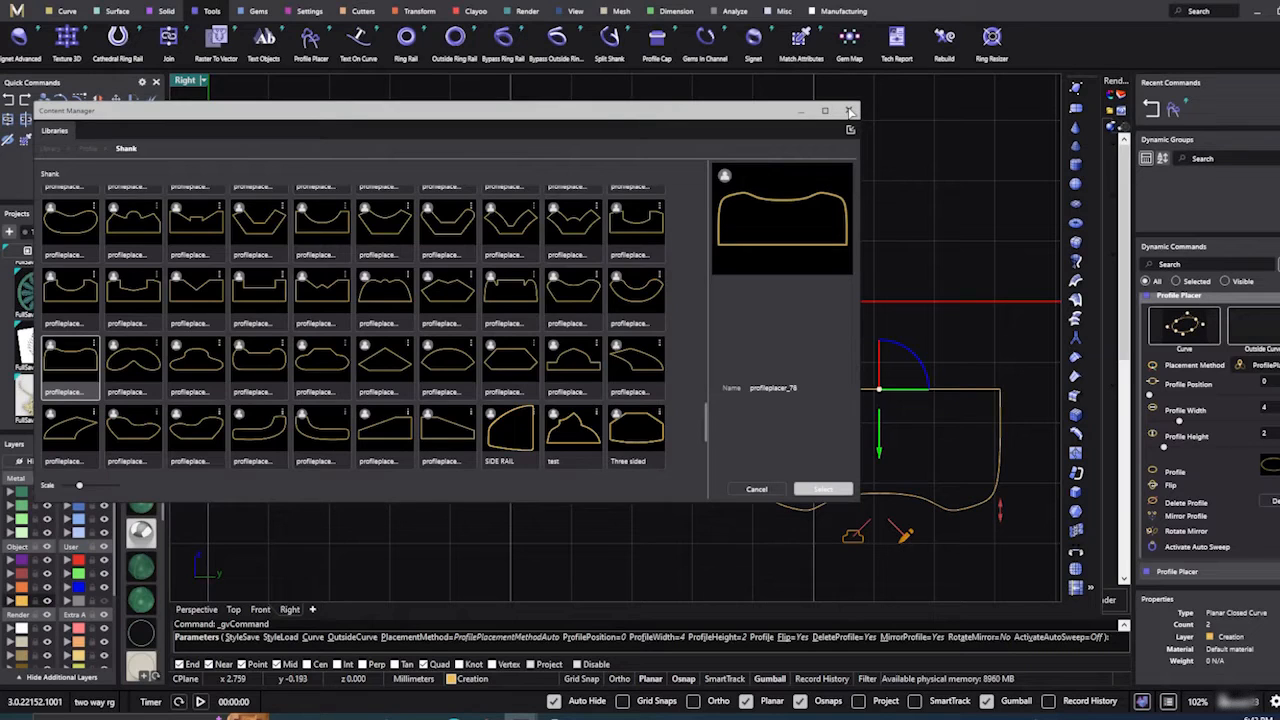
{"action": "left_click", "coordinate": [849, 110]}
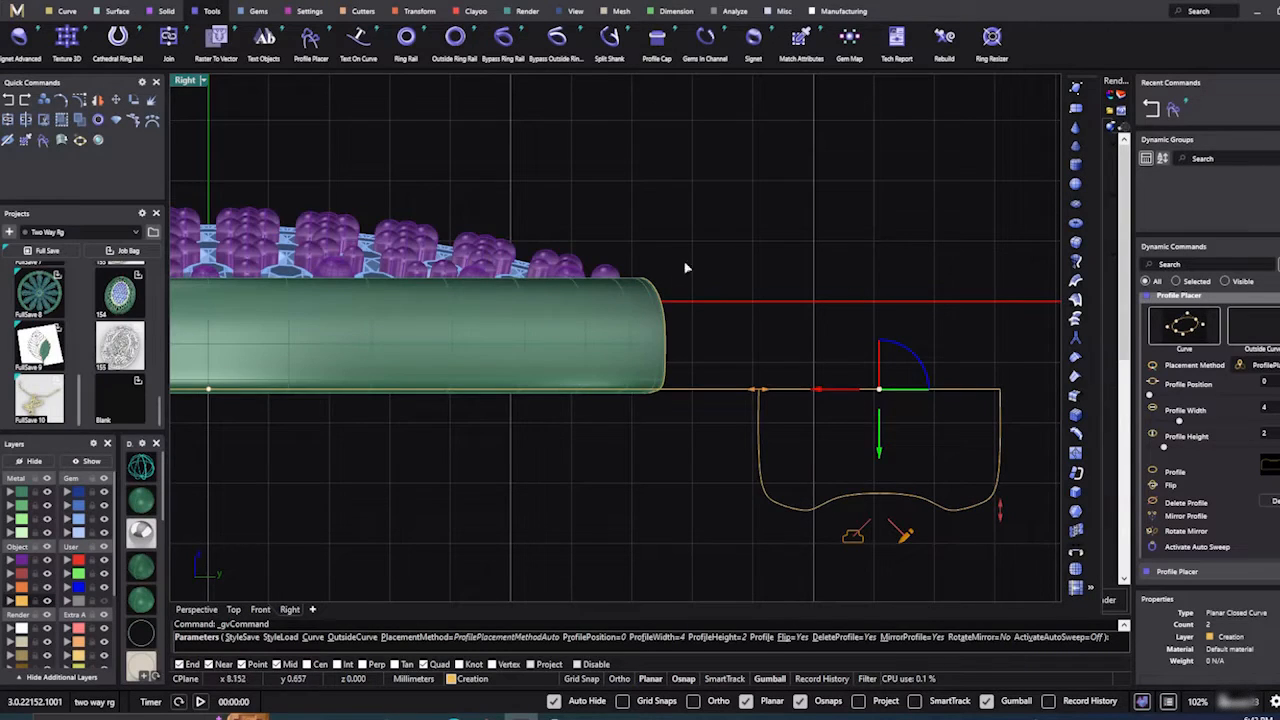
Step: Set the new profile's placement method to ProfilePlacementMethodZ so it stands upright on the outer oval
{"action": "scroll", "coordinate": [685, 267], "scroll_direction": "down", "scroll_amount": 3}
{"action": "left_click", "coordinate": [1265, 366]}
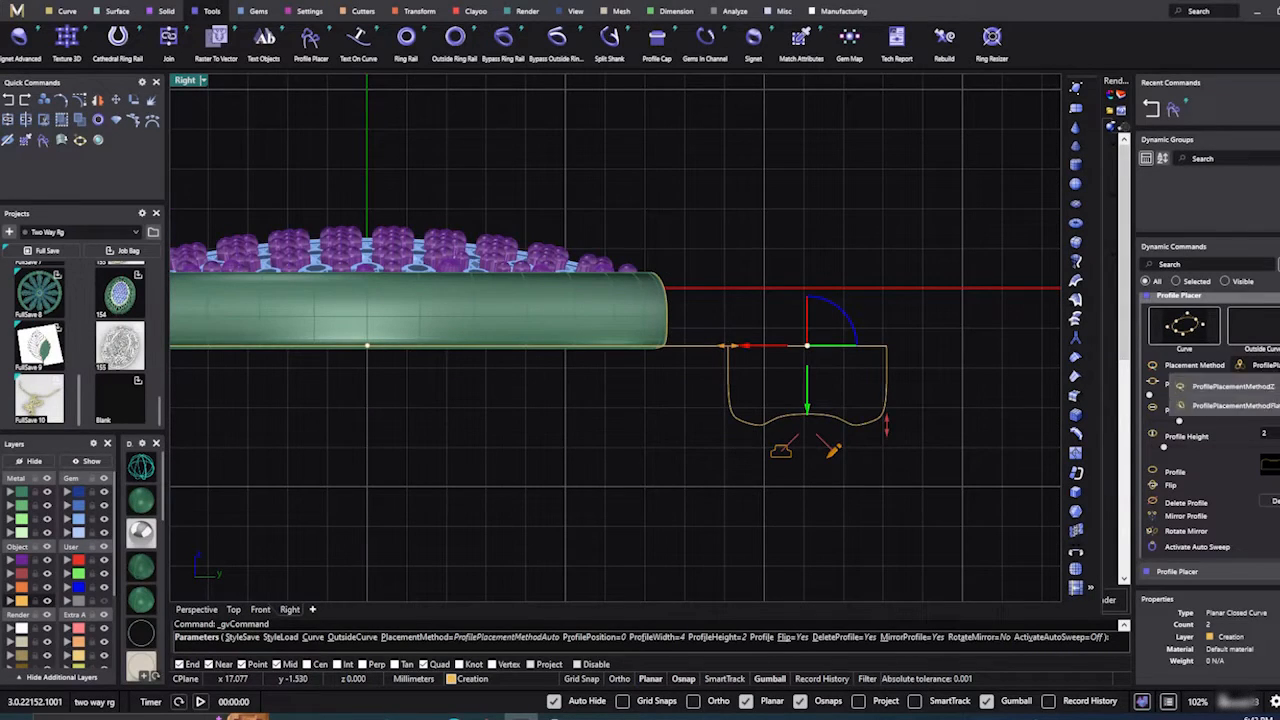
{"action": "left_click", "coordinate": [1240, 440]}
{"action": "scroll", "coordinate": [885, 348], "scroll_direction": "up", "scroll_amount": 3}
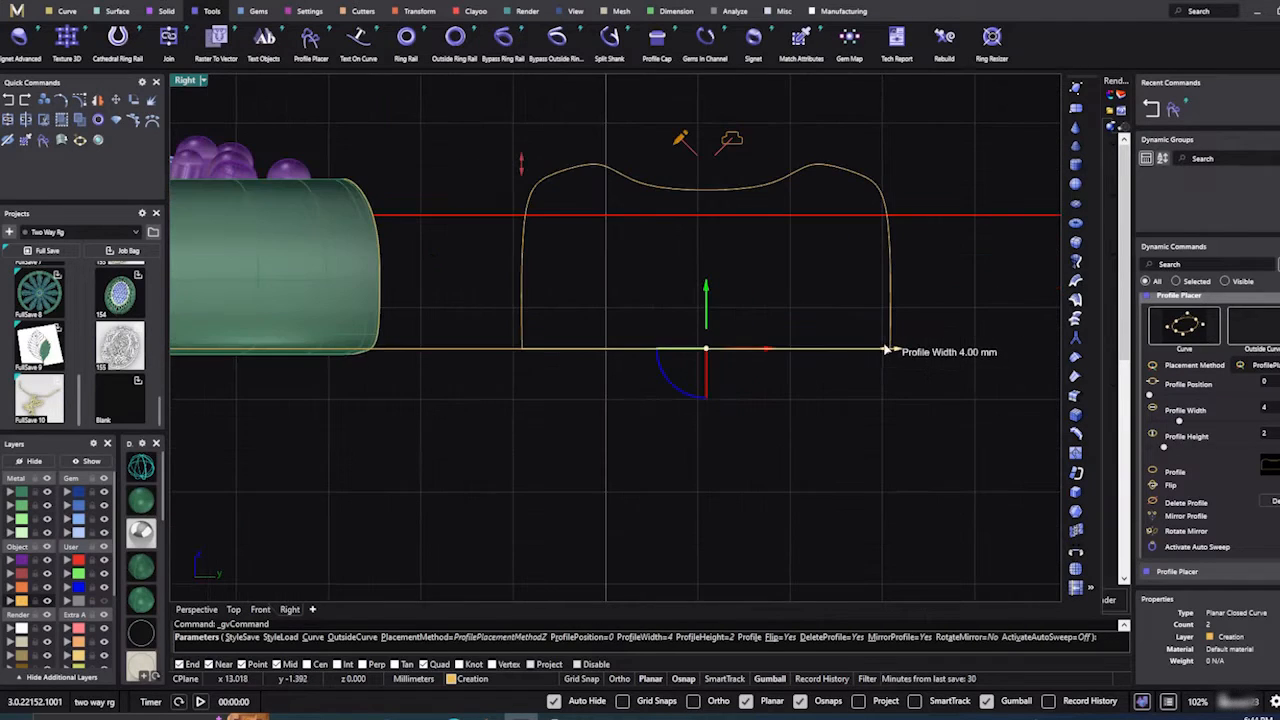
Step: Set the new profile's width to 1 mm and height to 1.7 mm, and accept the placement
{"action": "left_click_drag", "start_coordinate": [887, 350], "coordinate": [613, 322]}
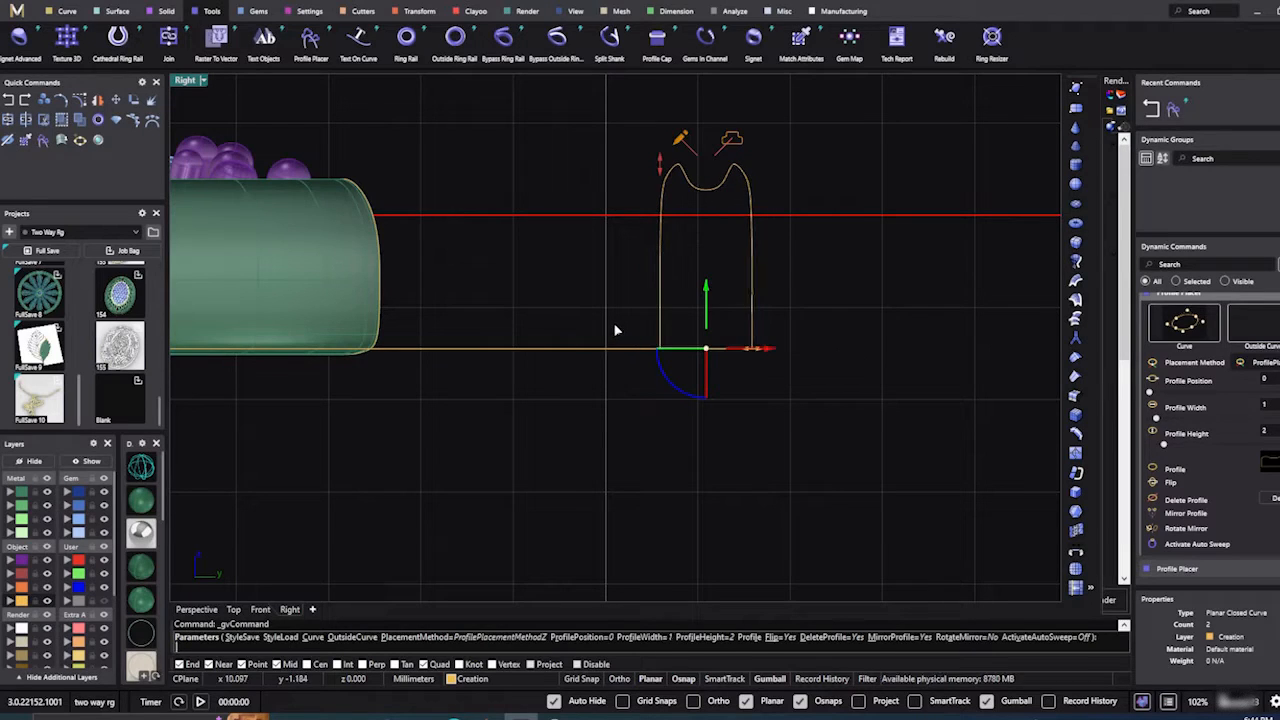
{"action": "mouse_move", "coordinate": [660, 162]}
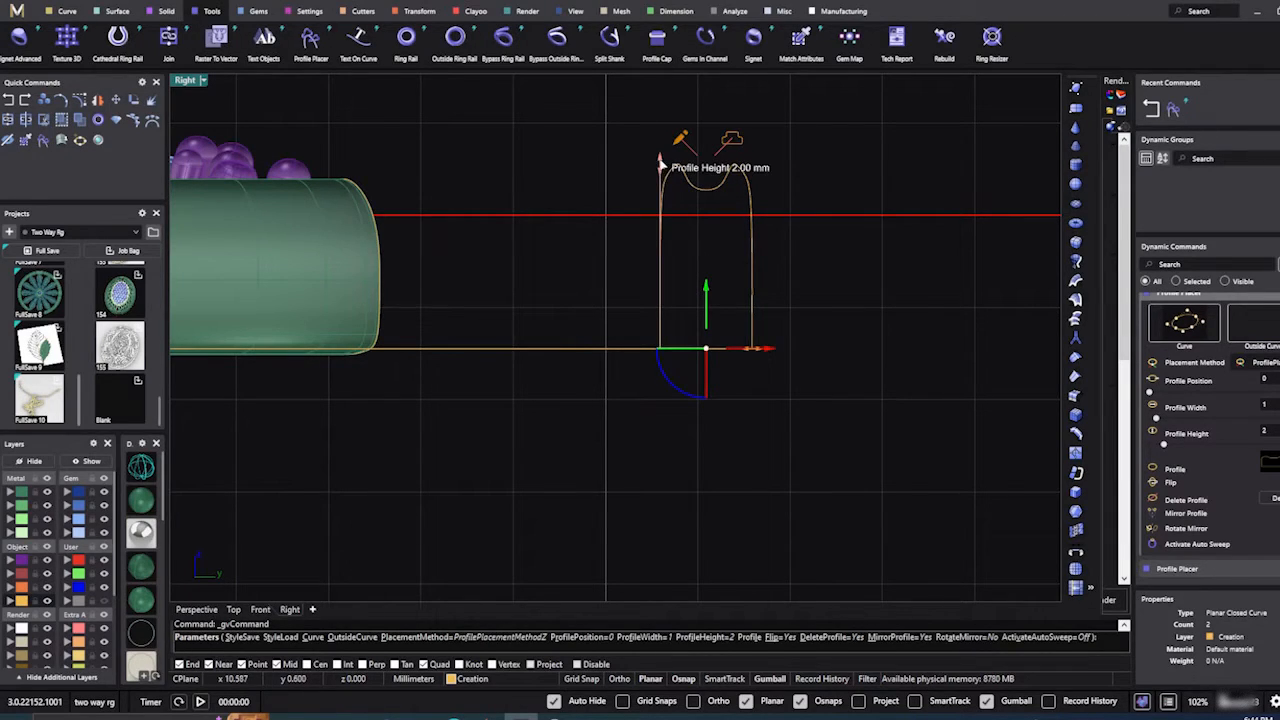
{"action": "left_click_drag", "start_coordinate": [659, 158], "coordinate": [655, 193]}
{"action": "key", "text": "Return"}
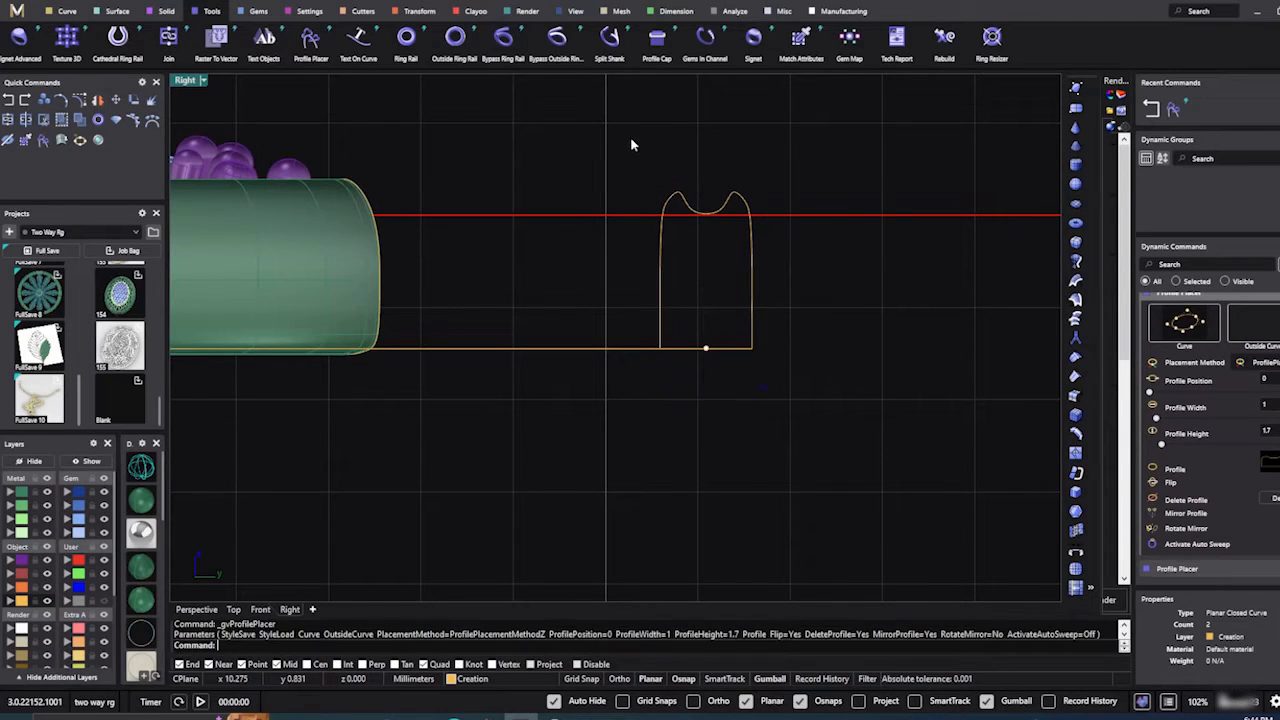
Step: Move the large outer oval curve and its profile together straight down, slightly below the base of the inner rim
{"action": "left_click_drag", "start_coordinate": [734, 300], "coordinate": [586, 128]}
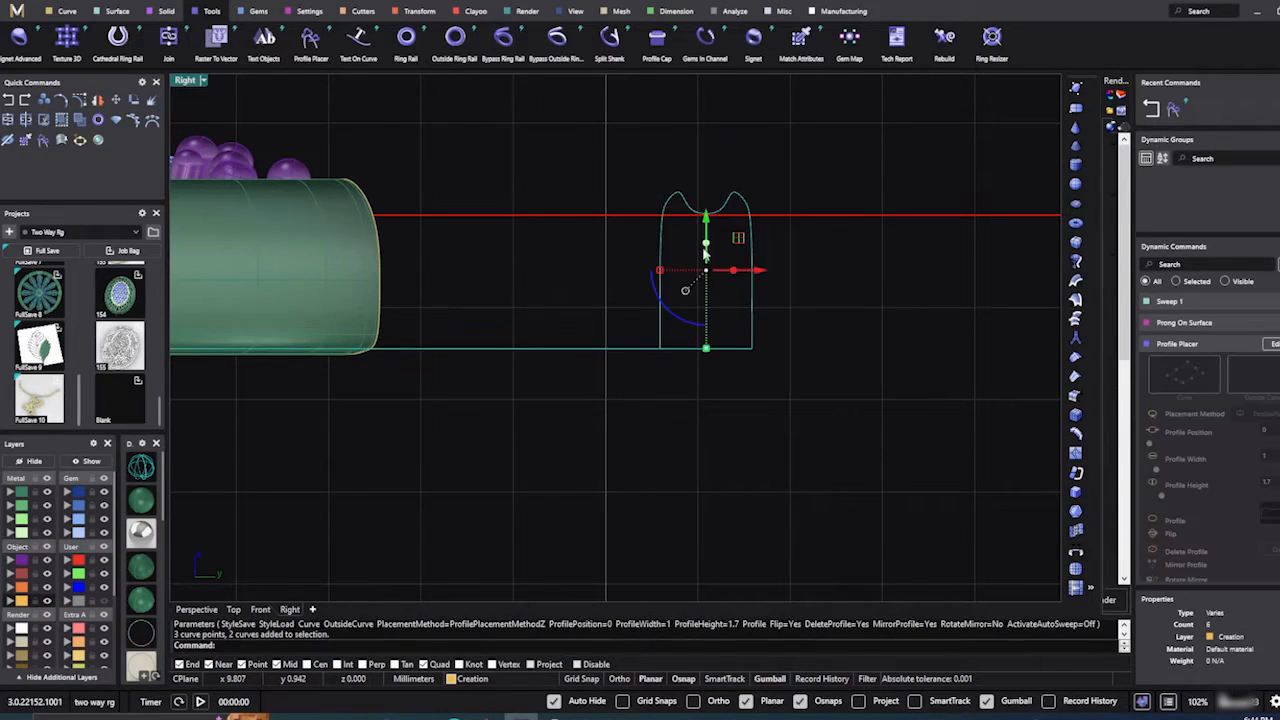
{"action": "scroll", "coordinate": [704, 268], "scroll_direction": "down", "scroll_amount": 5}
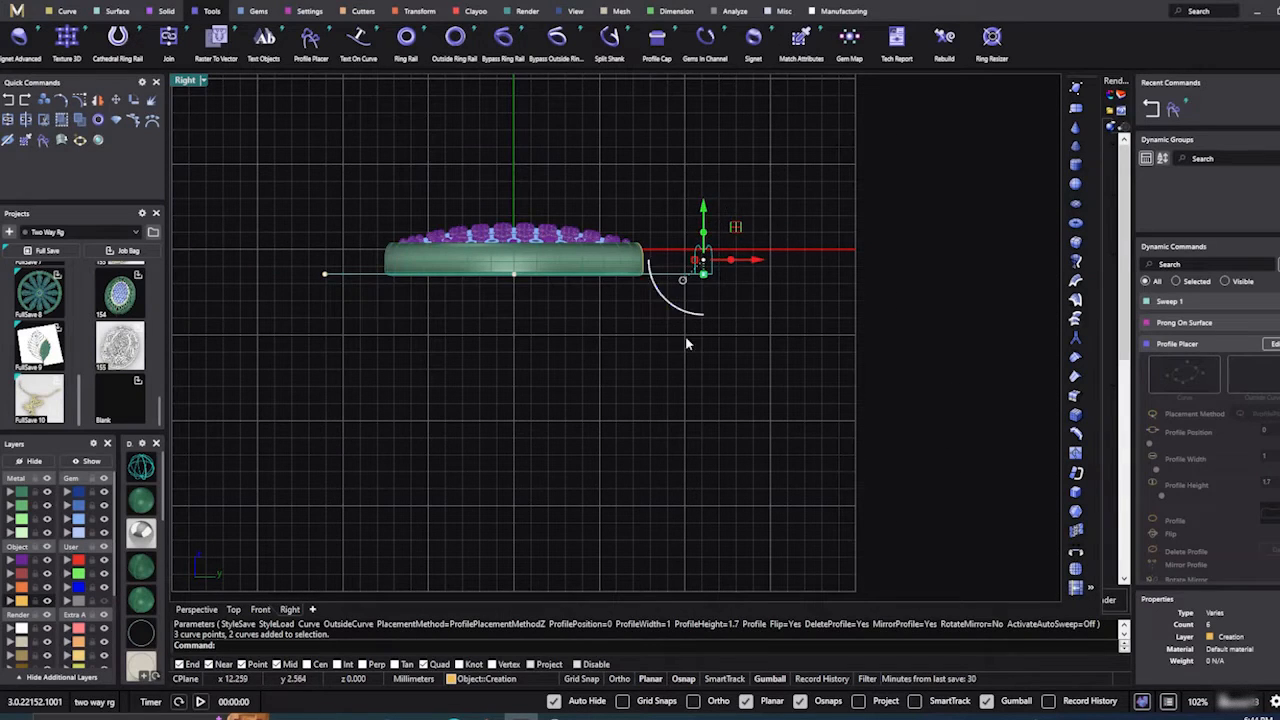
{"action": "left_click_drag", "start_coordinate": [726, 321], "coordinate": [673, 228]}
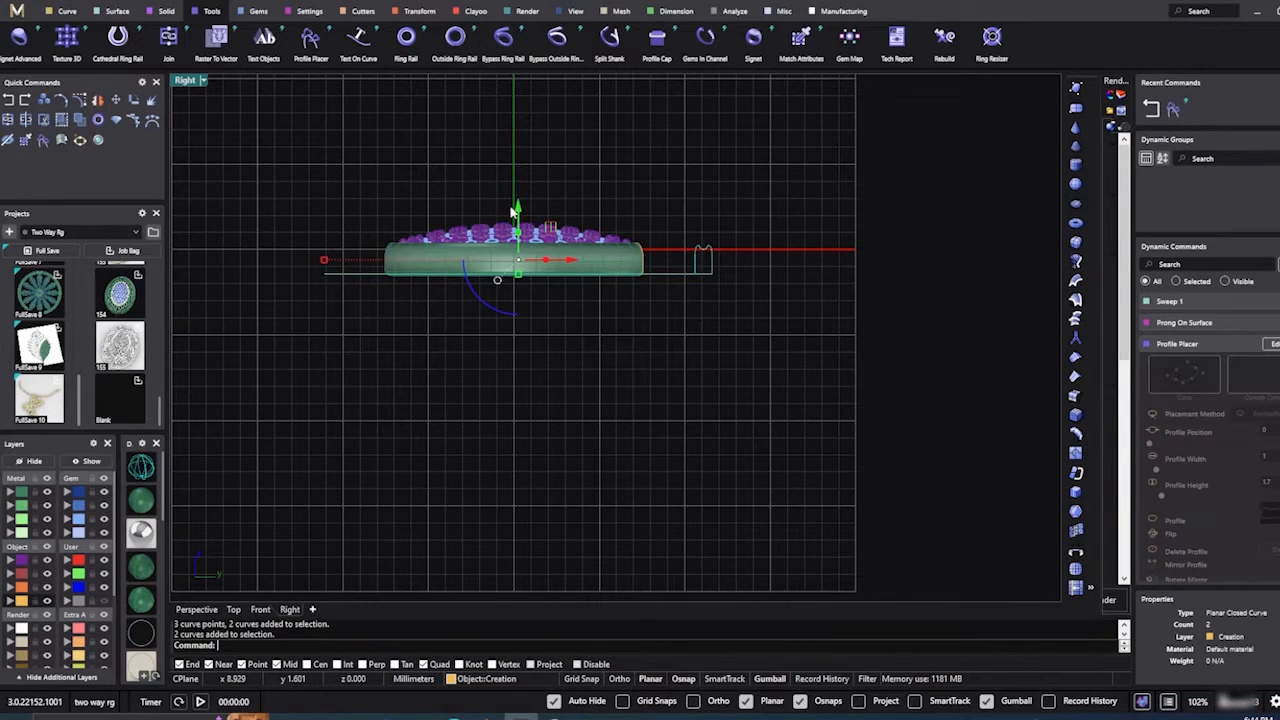
{"action": "left_click_drag", "start_coordinate": [518, 208], "coordinate": [516, 213]}
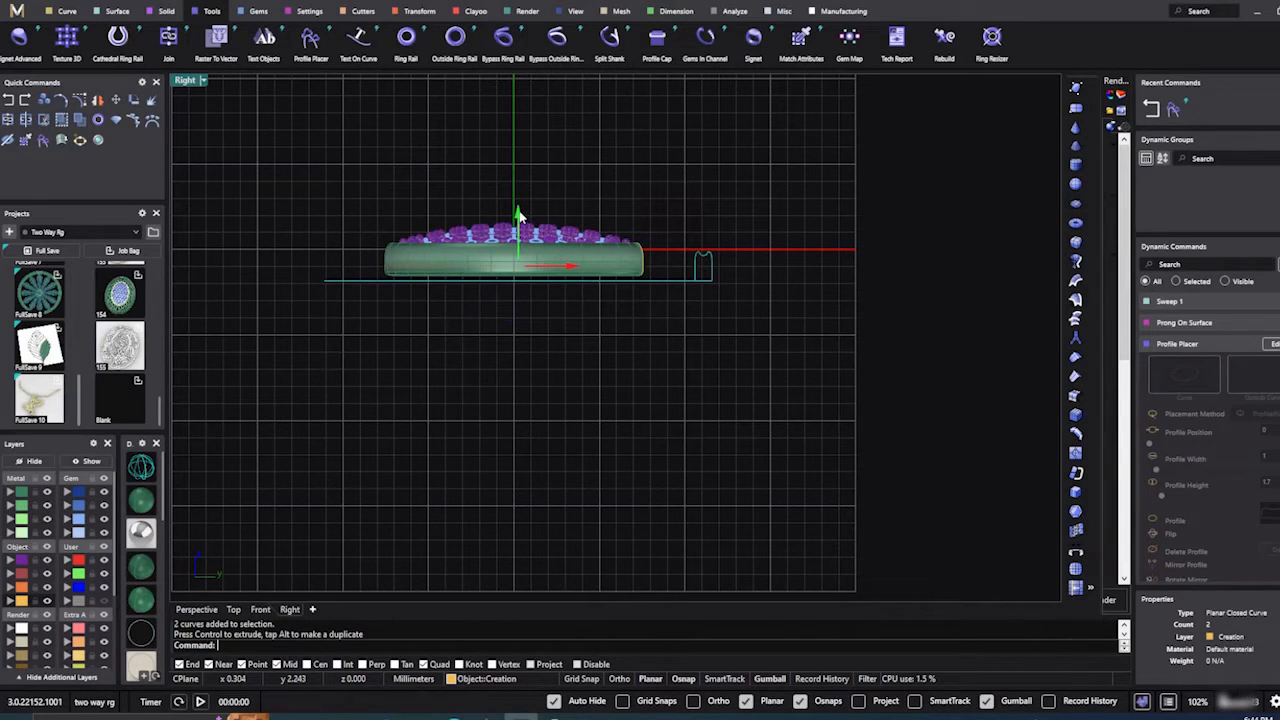
{"action": "left_click_drag", "start_coordinate": [518, 212], "coordinate": [518, 215]}
{"action": "left_click", "coordinate": [431, 167]}
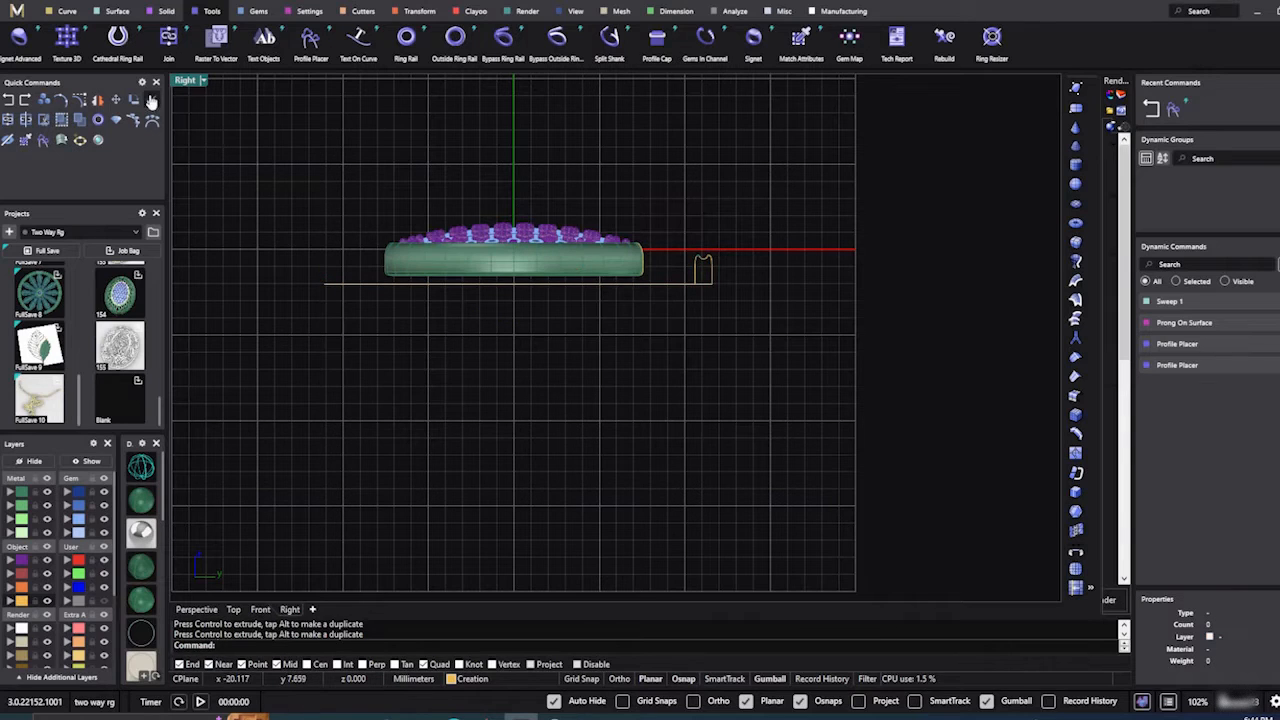
Step: Sweep the shaped profile along the large outer oval with Sweep 1 to build the outer border, and accept it
{"action": "left_click", "coordinate": [200, 616]}
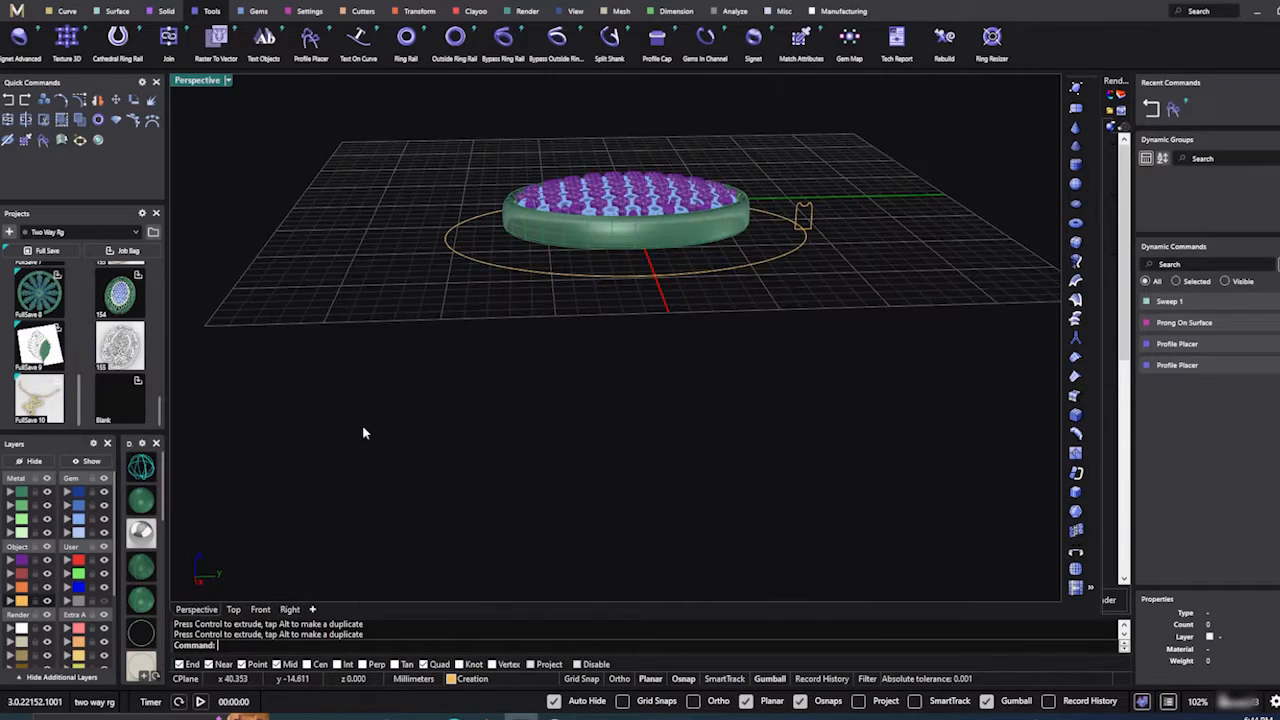
{"action": "right_click_drag", "start_coordinate": [362, 427], "coordinate": [403, 396]}
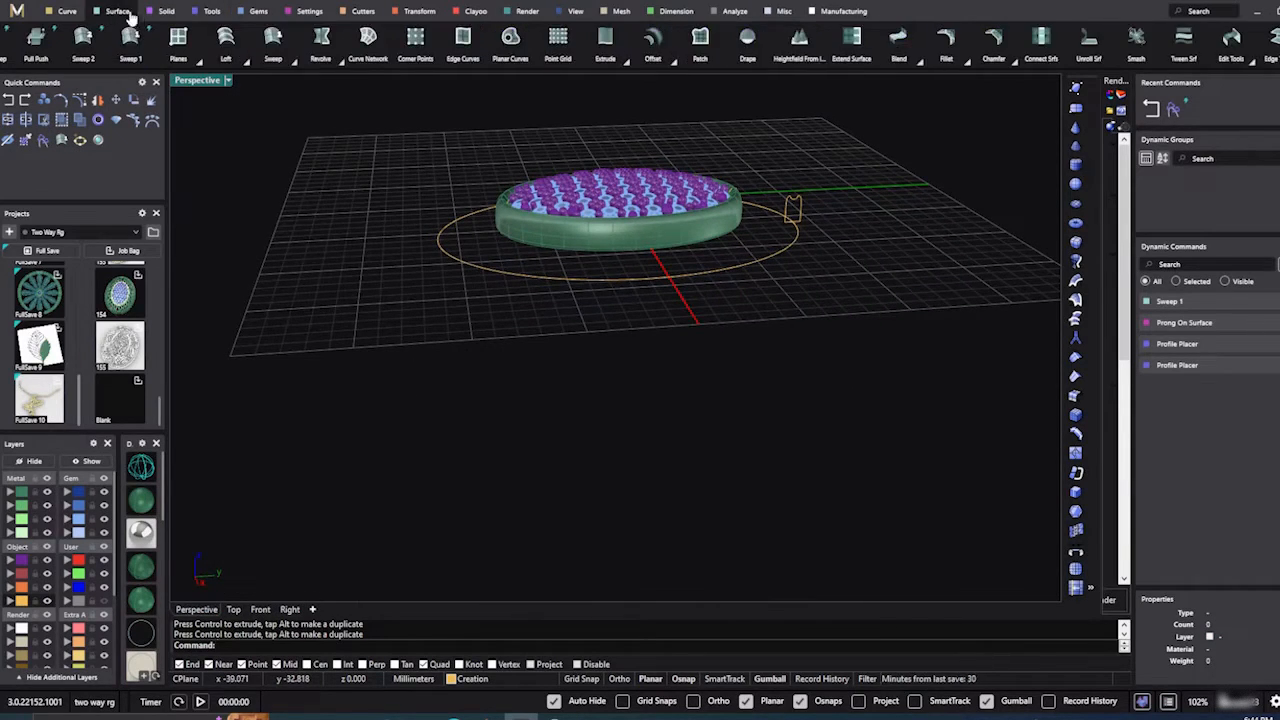
{"action": "left_click", "coordinate": [114, 11]}
{"action": "left_click", "coordinate": [131, 38]}
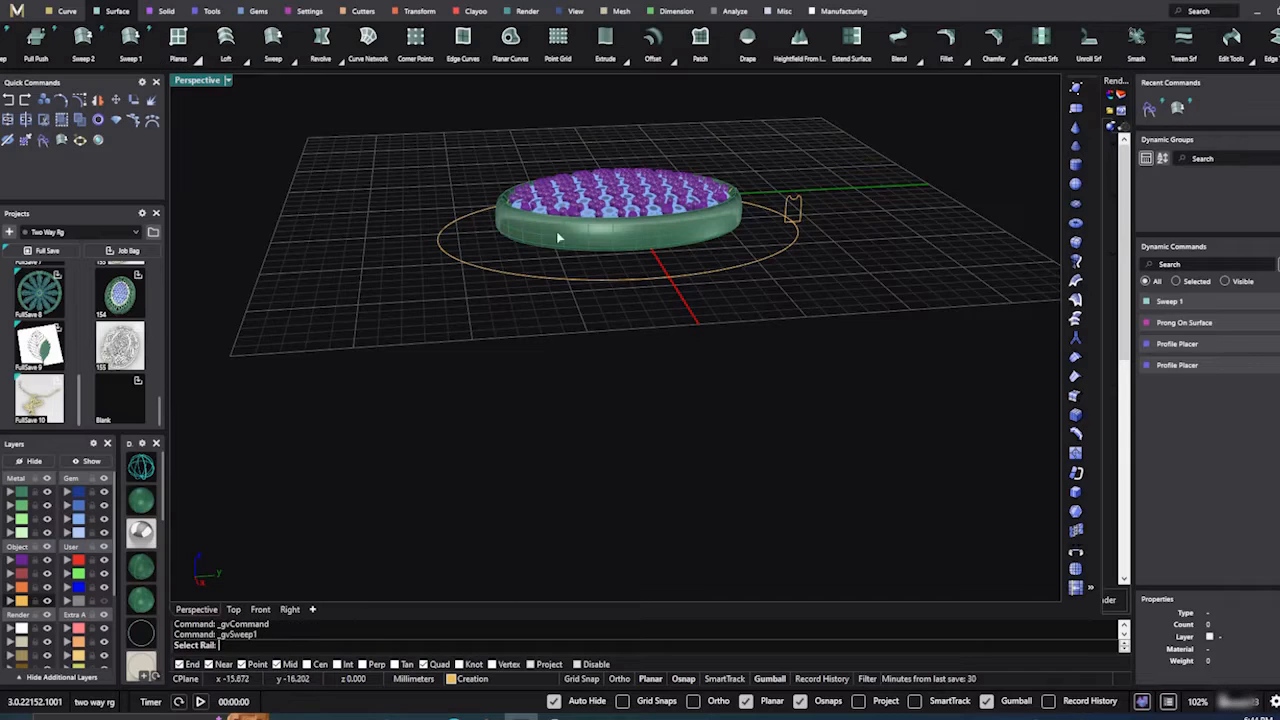
{"action": "left_click", "coordinate": [777, 254]}
{"action": "left_click", "coordinate": [800, 213]}
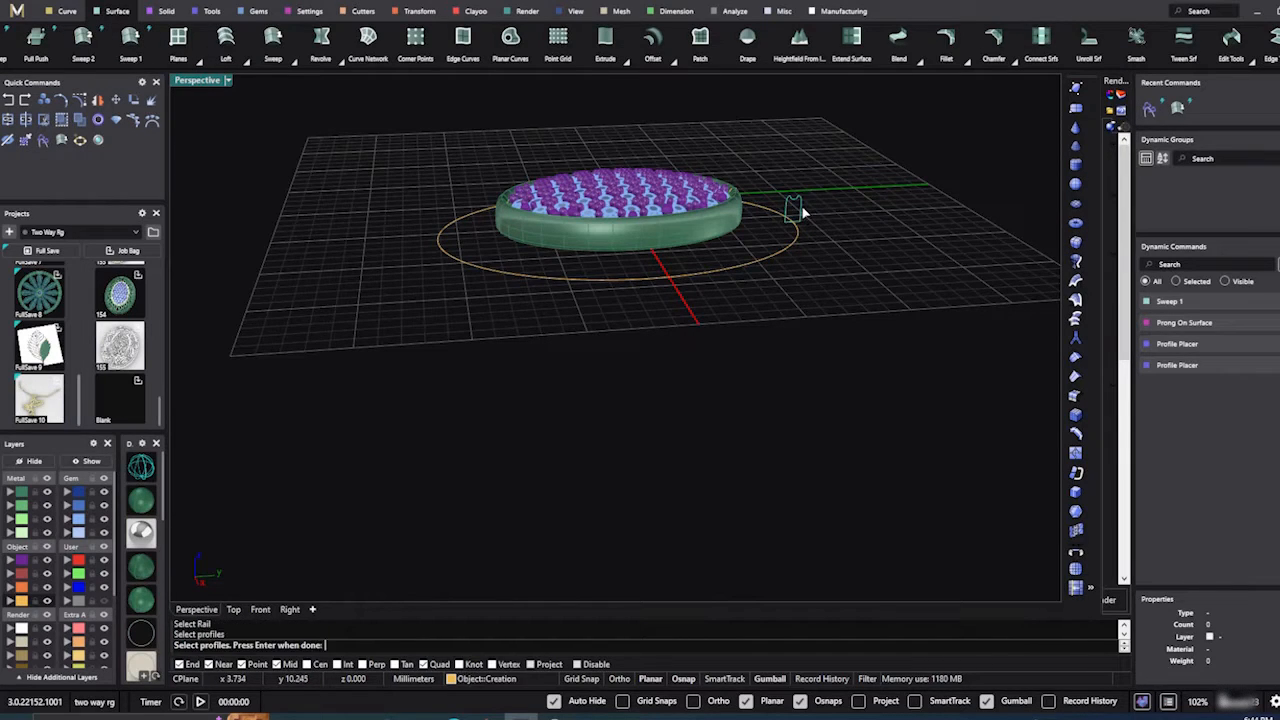
{"action": "key", "text": "Return"}
{"action": "right_click_drag", "start_coordinate": [751, 397], "coordinate": [825, 476]}
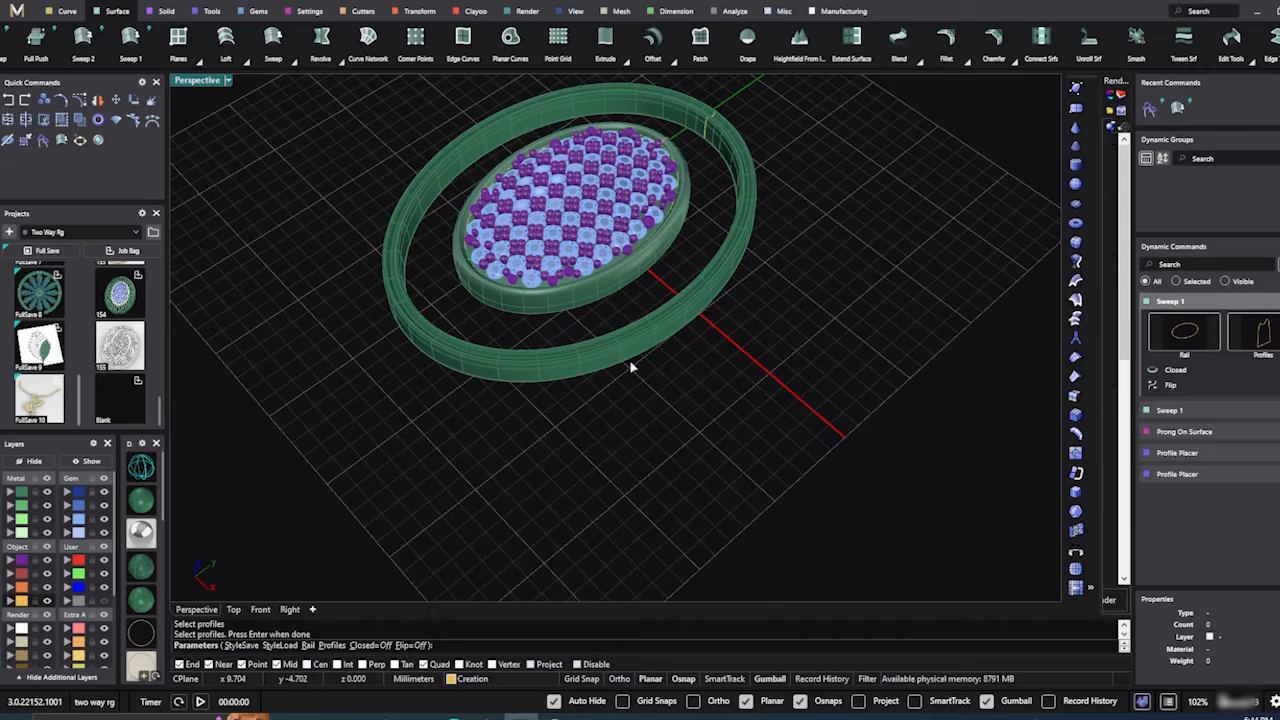
{"action": "right_click_drag", "start_coordinate": [629, 362], "coordinate": [686, 480]}
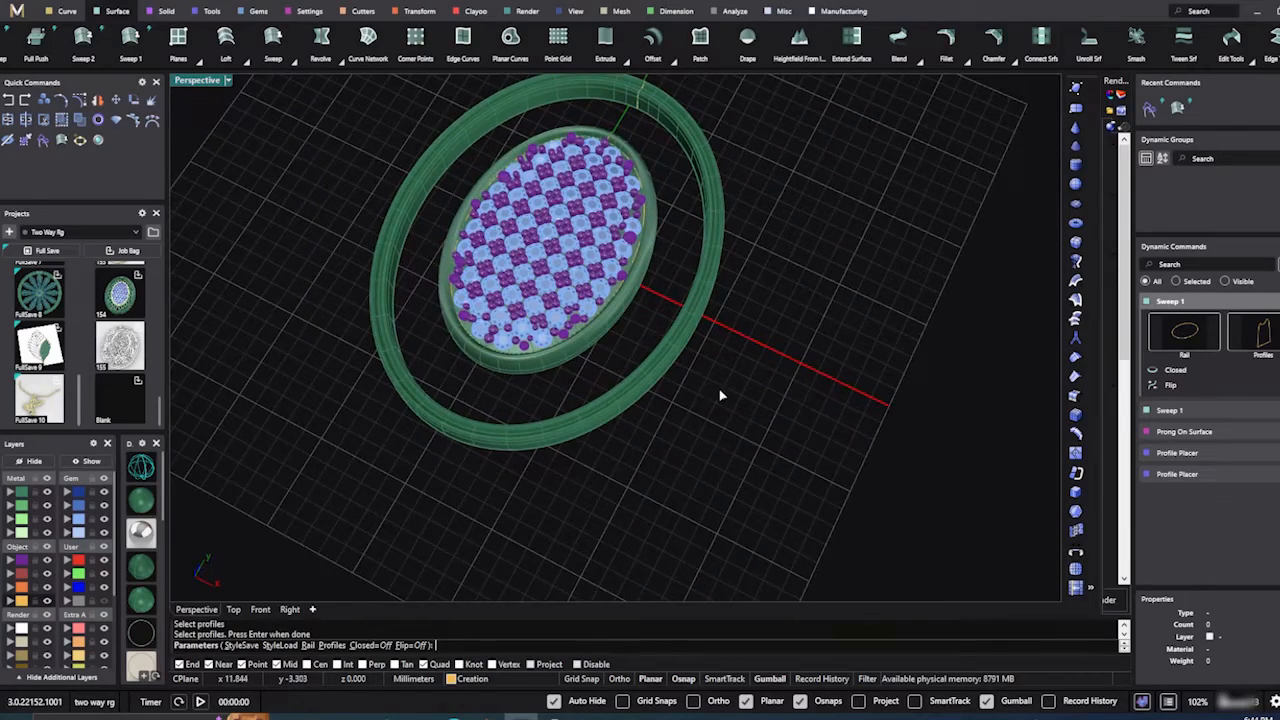
{"action": "scroll", "coordinate": [720, 392], "scroll_direction": "up", "scroll_amount": 5}
{"action": "right_click_drag", "start_coordinate": [741, 430], "coordinate": [753, 389]}
{"action": "key", "text": "Return"}
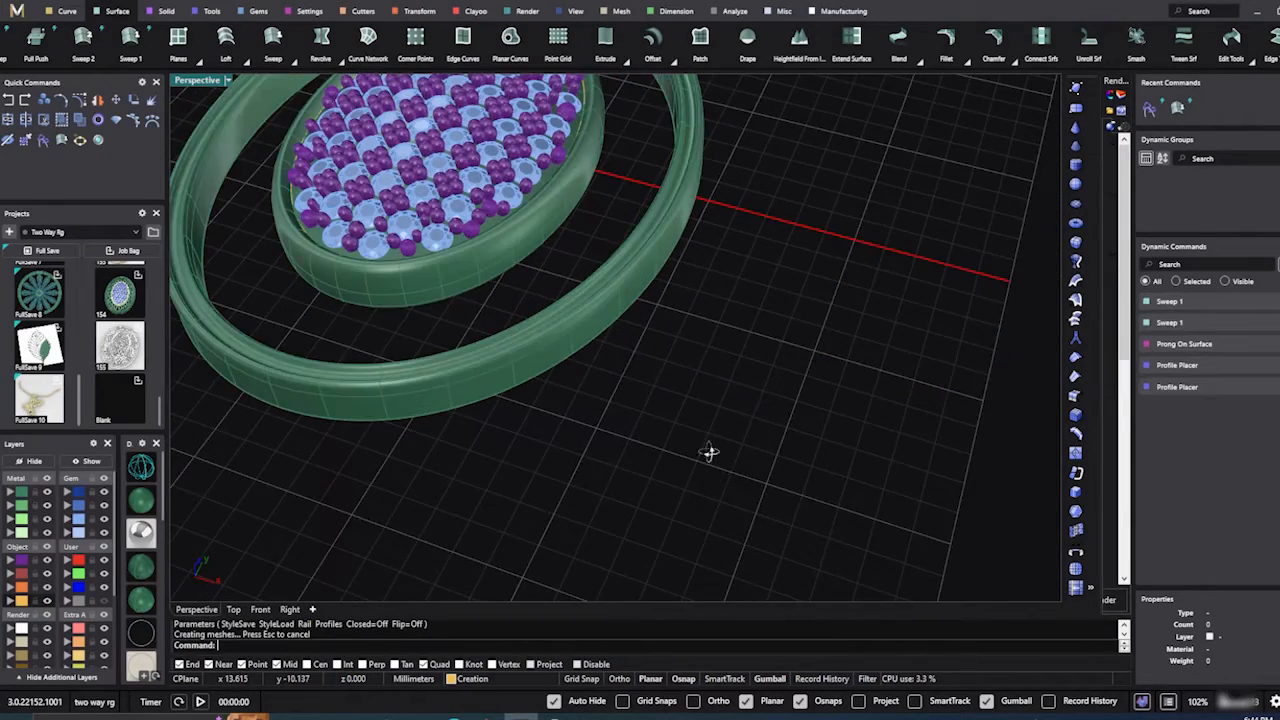
Step: Extract a lengthwise isocurve at a 90° angle around the outer side wall of the inner rim, at about u 0.47, v 0.58
{"action": "right_click_drag", "start_coordinate": [708, 452], "coordinate": [546, 214]}
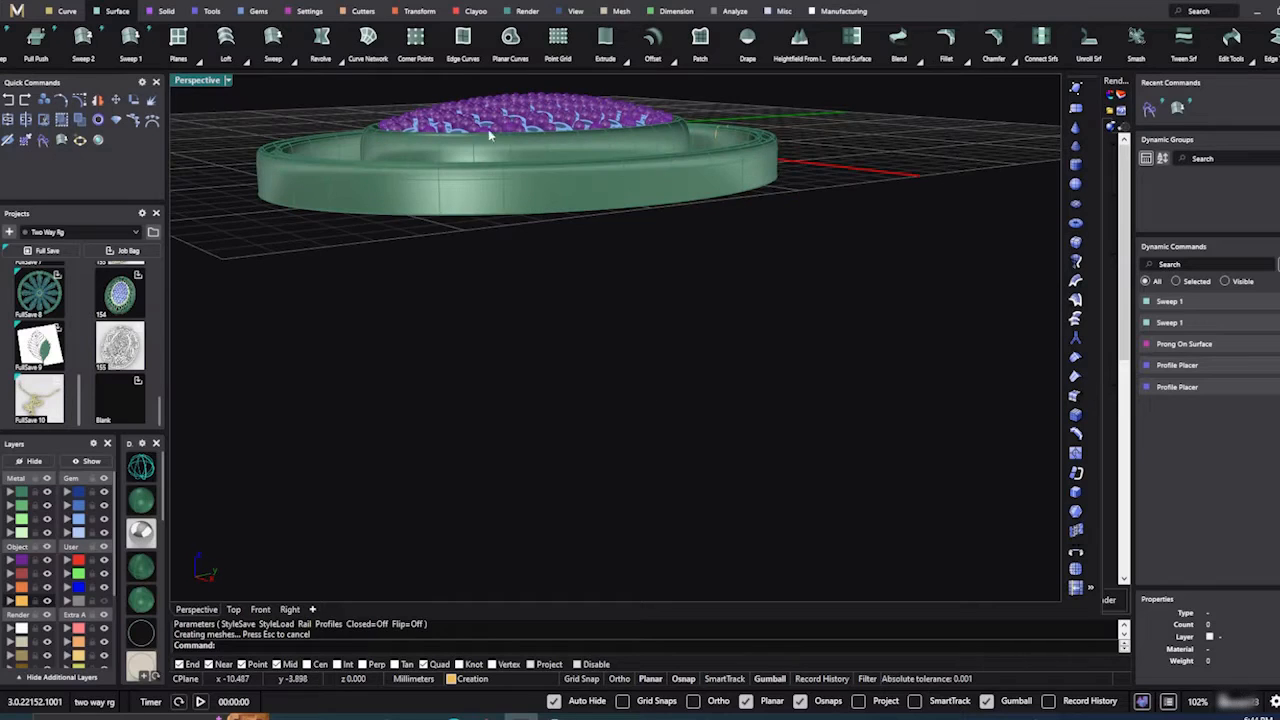
{"action": "mouse_move", "coordinate": [552, 298]}
{"action": "right_mouse_down"}
{"action": "mouse_move", "coordinate": [597, 380]}
{"action": "mouse_move", "coordinate": [720, 403]}
{"action": "mouse_move", "coordinate": [726, 423]}
{"action": "mouse_move", "coordinate": [568, 281]}
{"action": "right_mouse_up"}
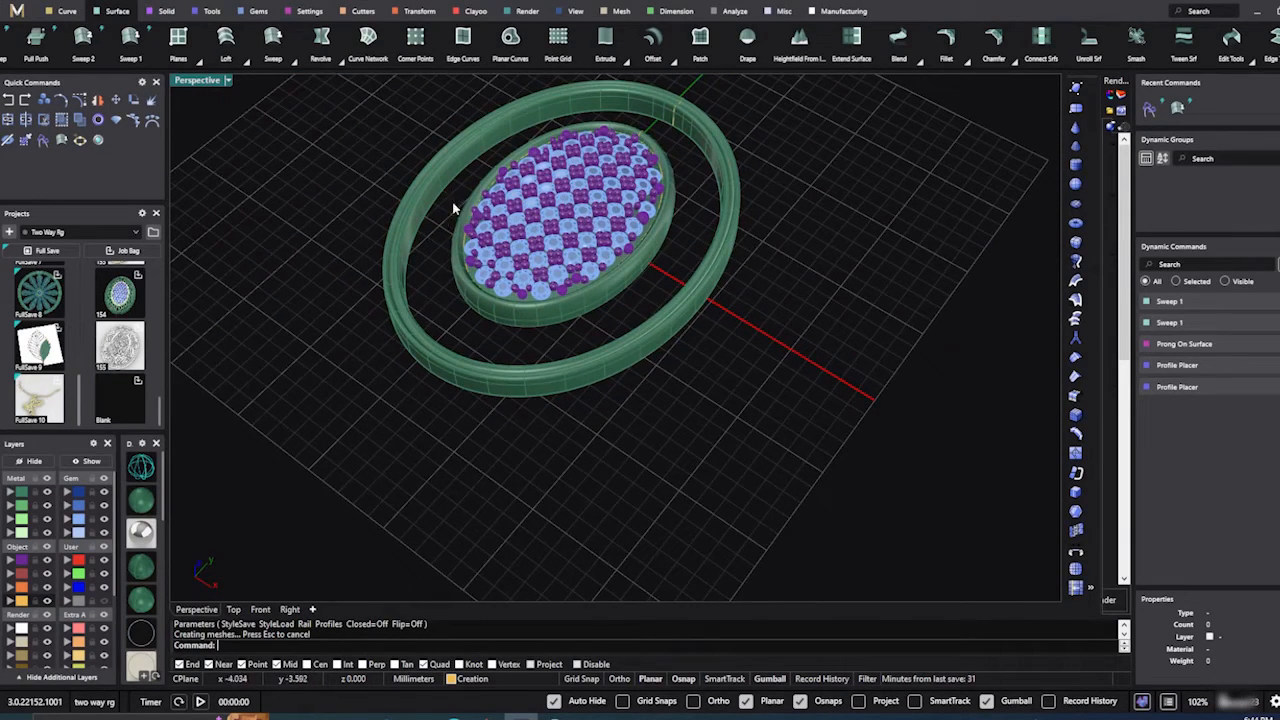
{"action": "left_click", "coordinate": [68, 12]}
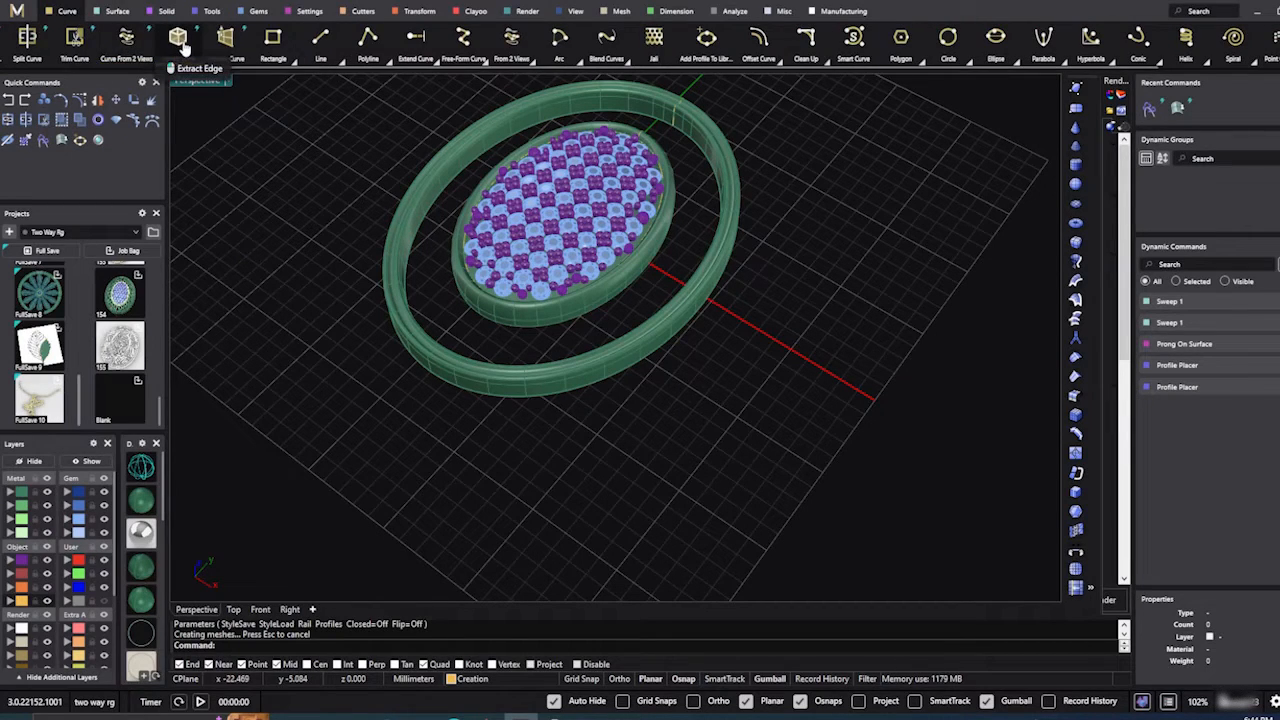
{"action": "scroll", "coordinate": [215, 48], "scroll_direction": "down", "scroll_amount": 2}
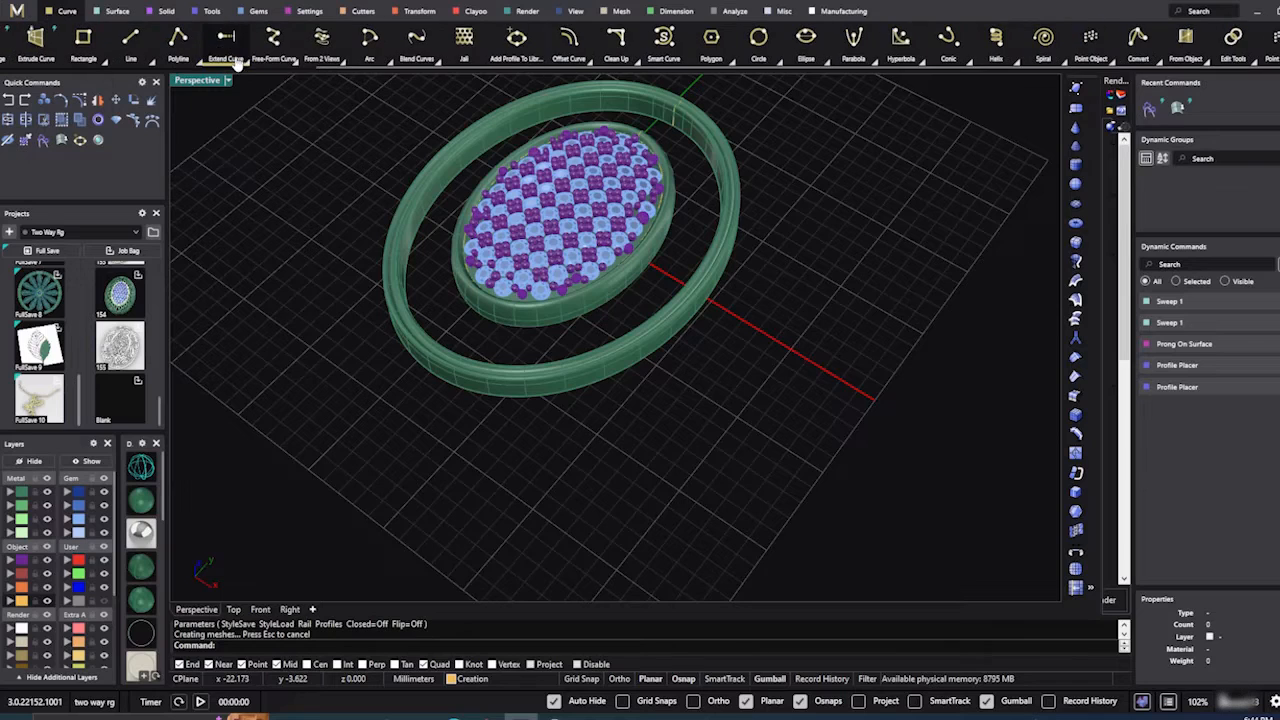
{"action": "scroll", "coordinate": [240, 60], "scroll_direction": "up", "scroll_amount": 3}
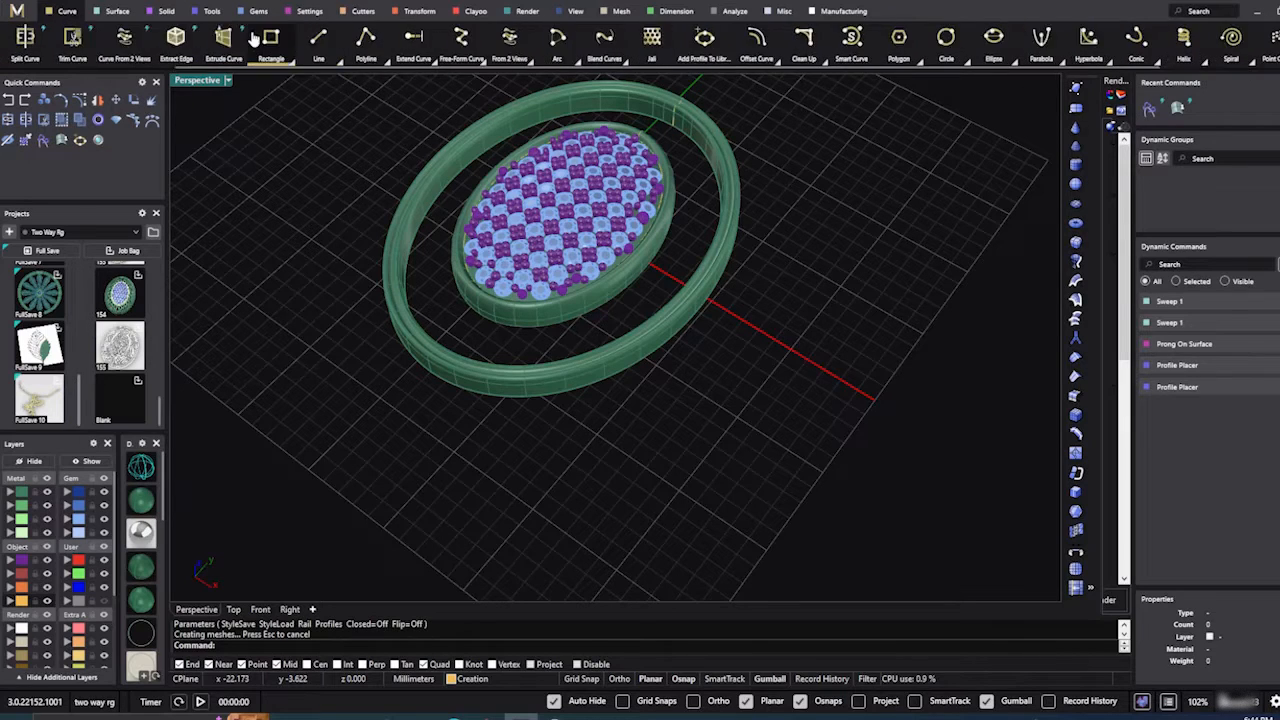
{"action": "scroll", "coordinate": [253, 38], "scroll_direction": "up", "scroll_amount": 3}
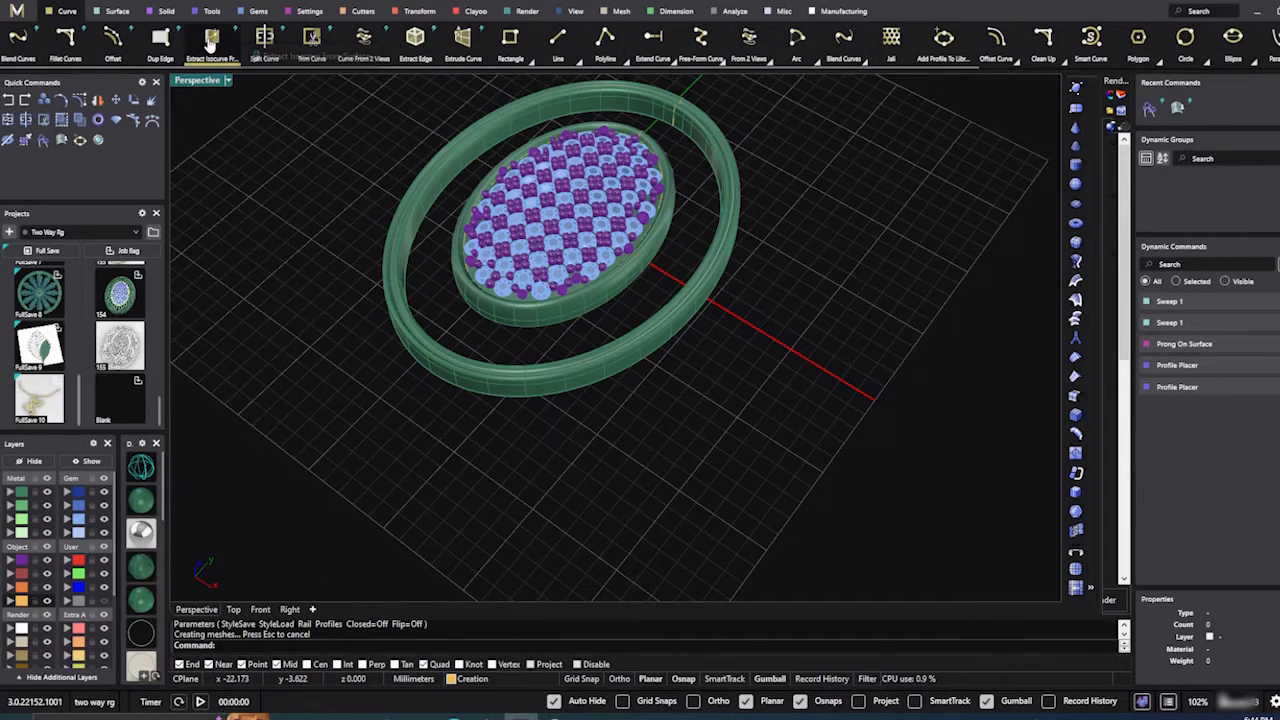
{"action": "left_click", "coordinate": [210, 44]}
{"action": "right_click_drag", "start_coordinate": [317, 366], "coordinate": [417, 297]}
{"action": "scroll", "coordinate": [494, 277], "scroll_direction": "up", "scroll_amount": 5}
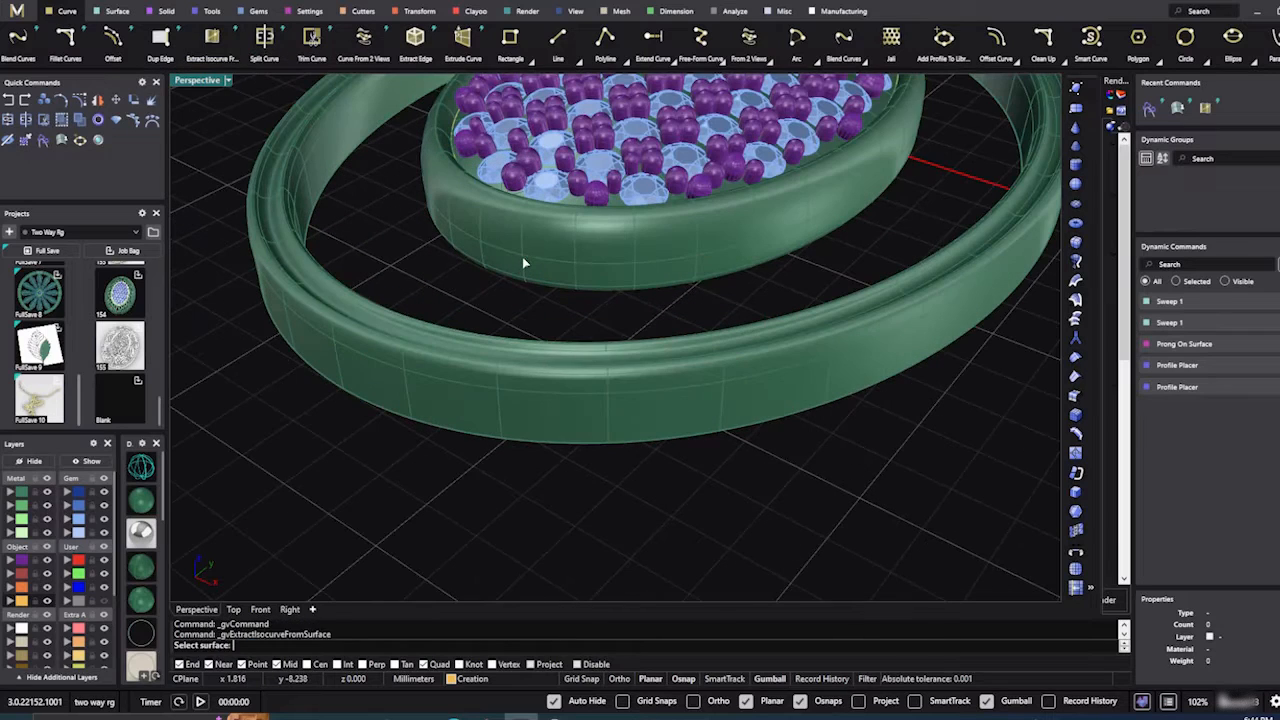
{"action": "left_click", "coordinate": [522, 258]}
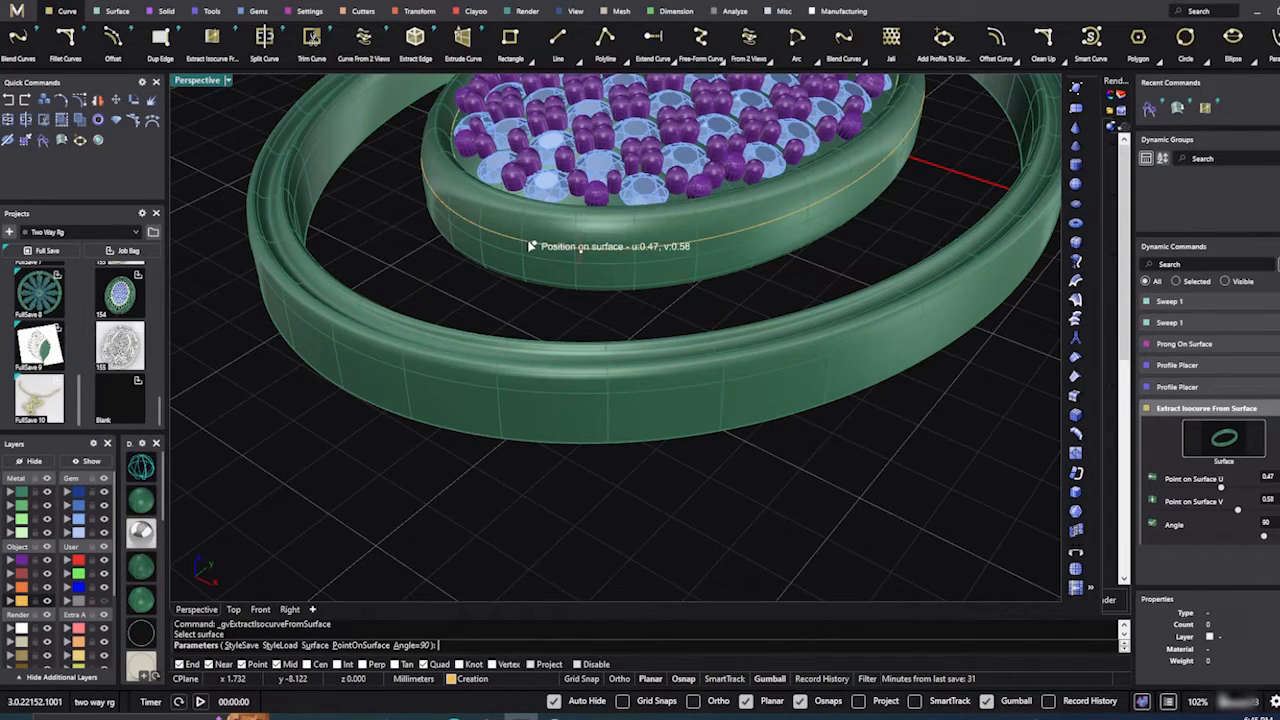
{"action": "right_click_drag", "start_coordinate": [484, 286], "coordinate": [426, 243]}
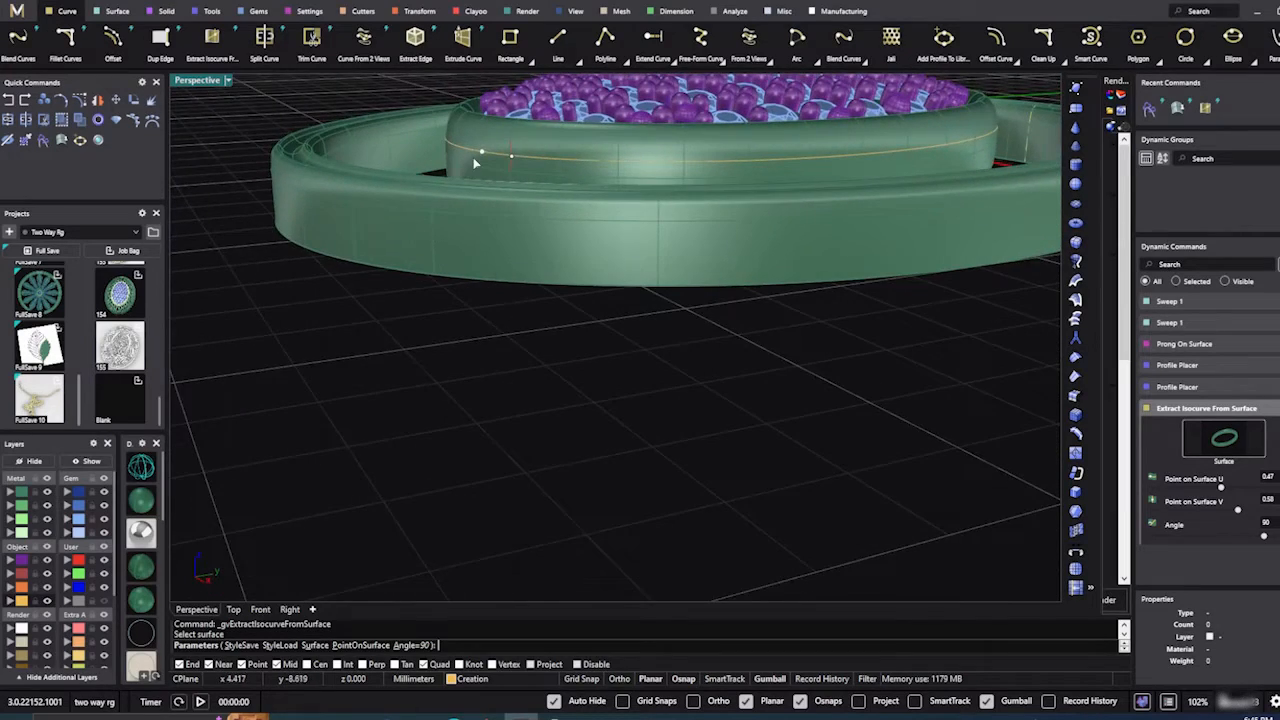
{"action": "scroll", "coordinate": [475, 162], "scroll_direction": "up", "scroll_amount": 3}
{"action": "right_click", "coordinate": [430, 171]}
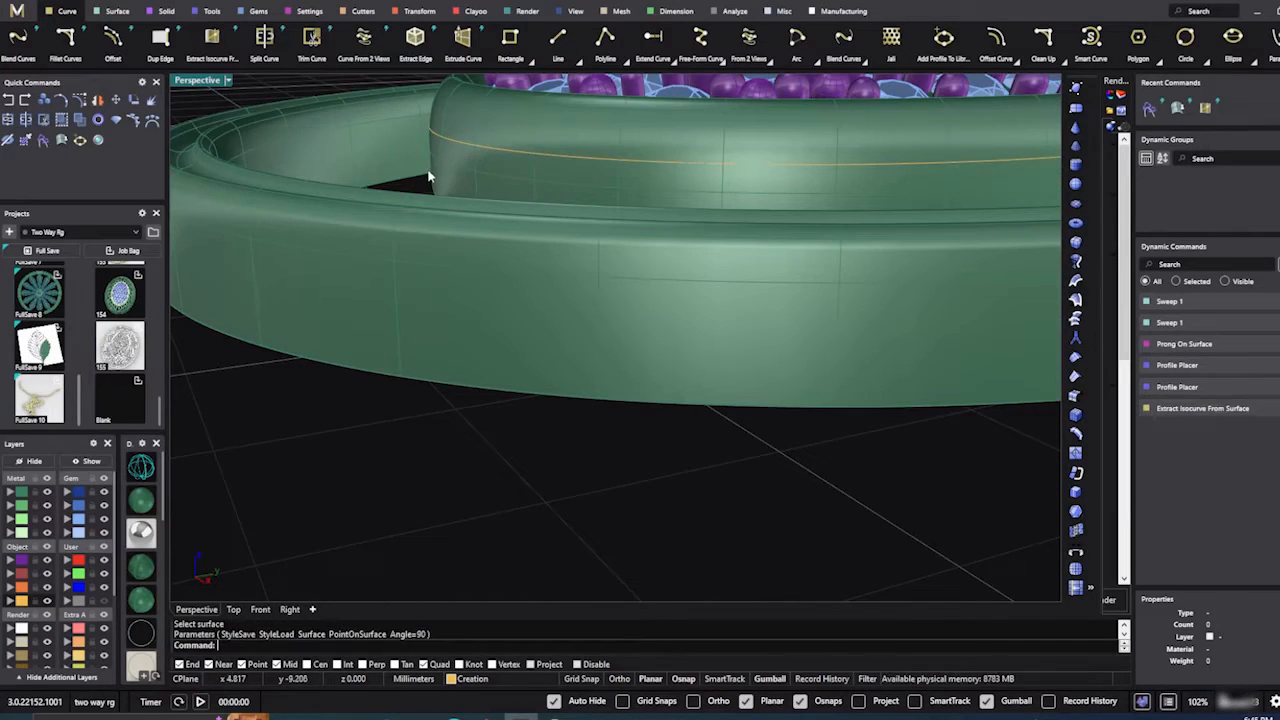
Step: Extract a lengthwise isocurve at a 90° angle around the outer border's inner wall, at about u 0.57, v 0.05
{"action": "right_click_drag", "start_coordinate": [427, 172], "coordinate": [358, 238]}
{"action": "right_click", "coordinate": [358, 243]}
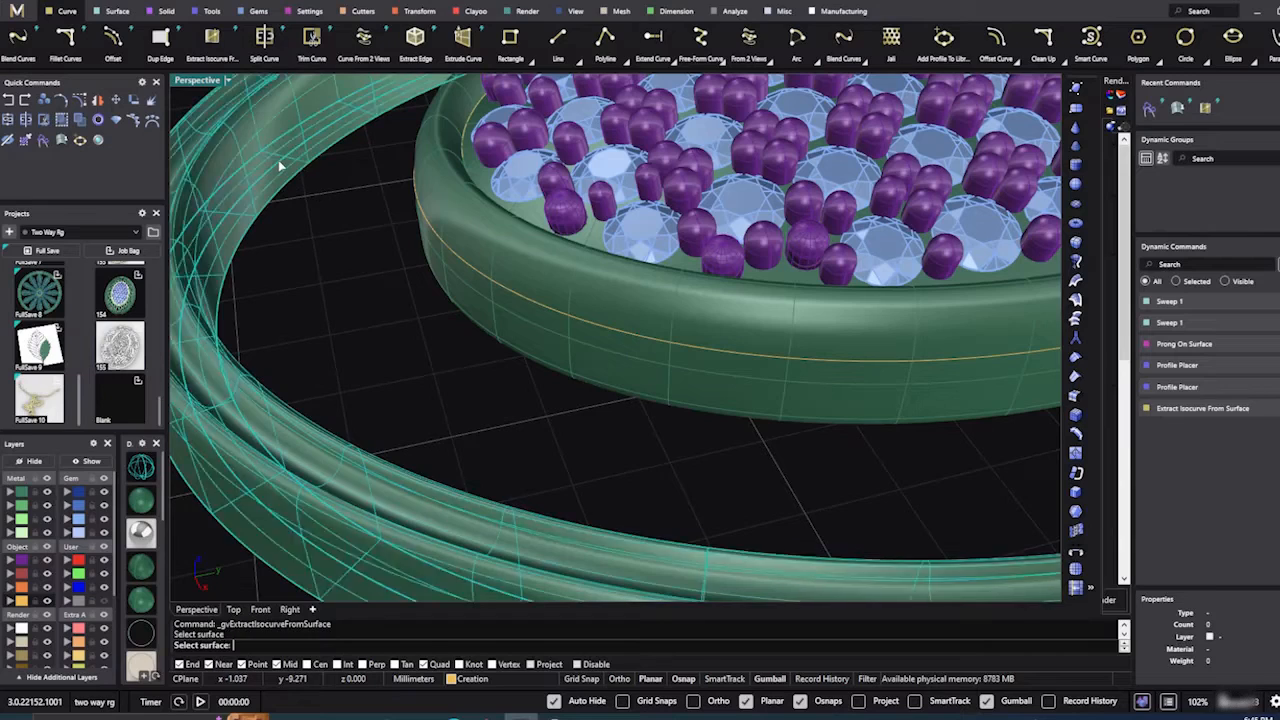
{"action": "left_click", "coordinate": [278, 160]}
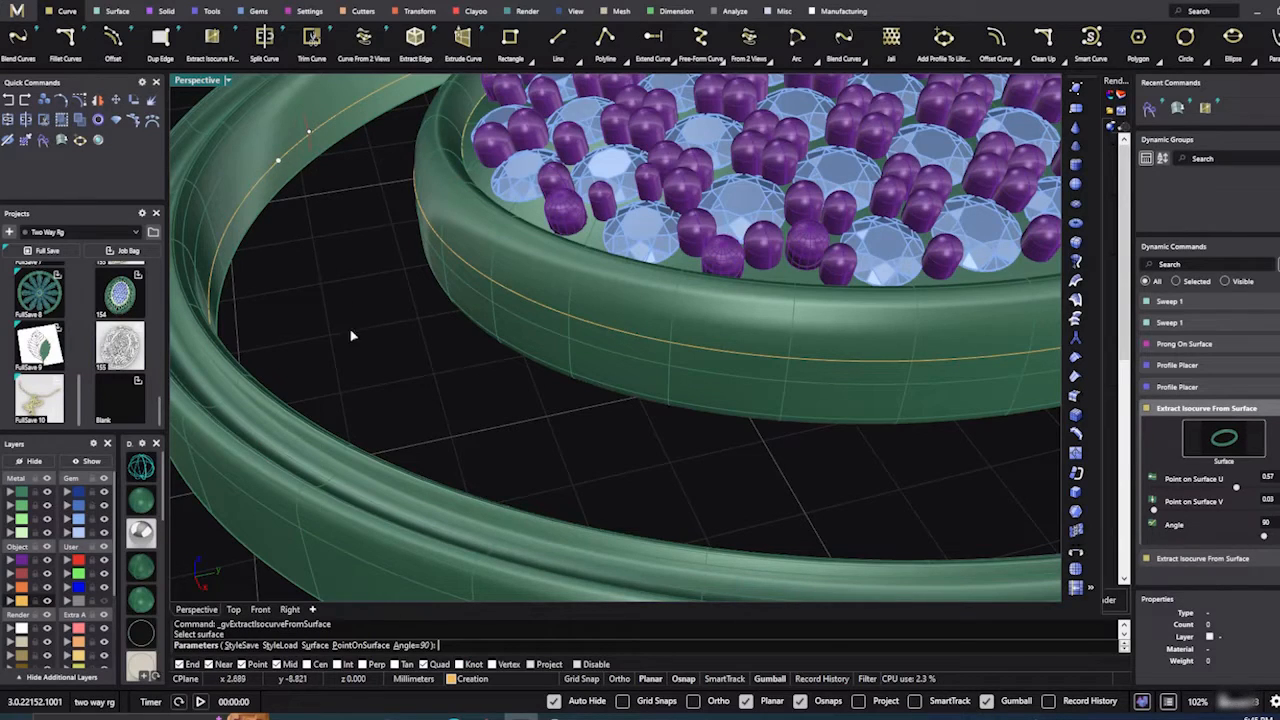
{"action": "scroll", "coordinate": [384, 355], "scroll_direction": "down", "scroll_amount": 5}
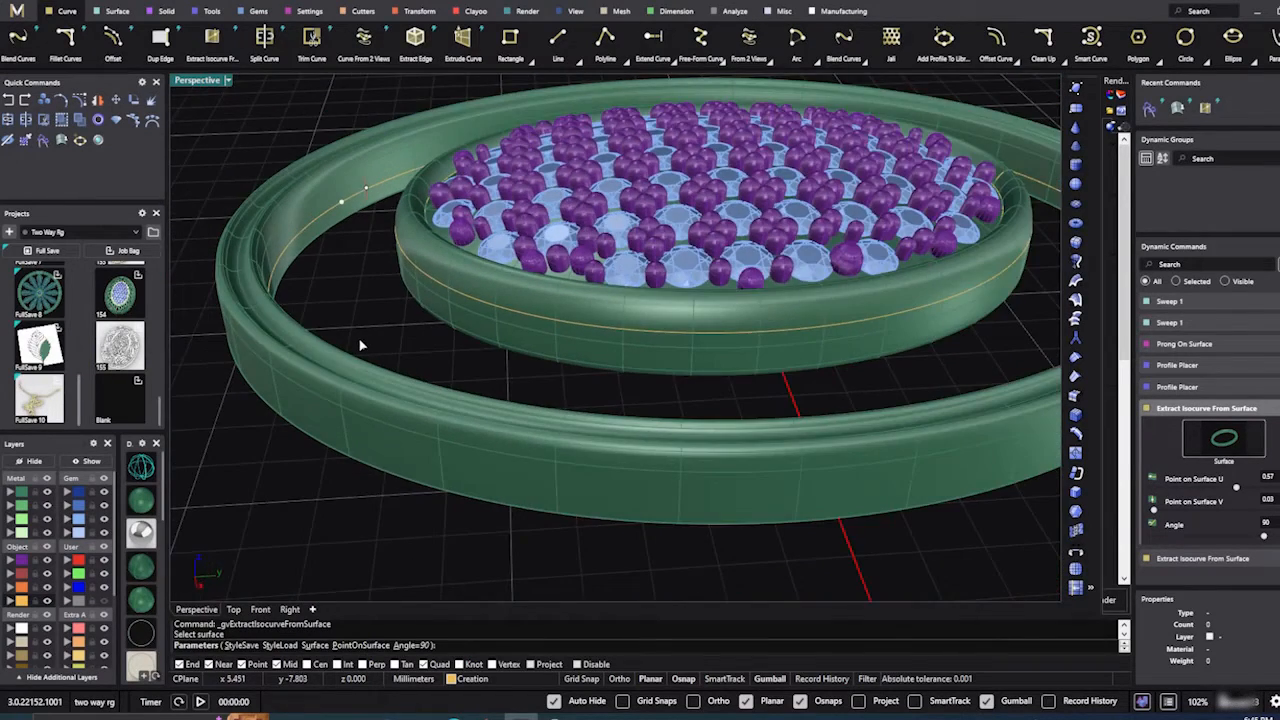
{"action": "right_click_drag", "start_coordinate": [358, 337], "coordinate": [362, 228]}
{"action": "scroll", "coordinate": [355, 215], "scroll_direction": "up", "scroll_amount": 4}
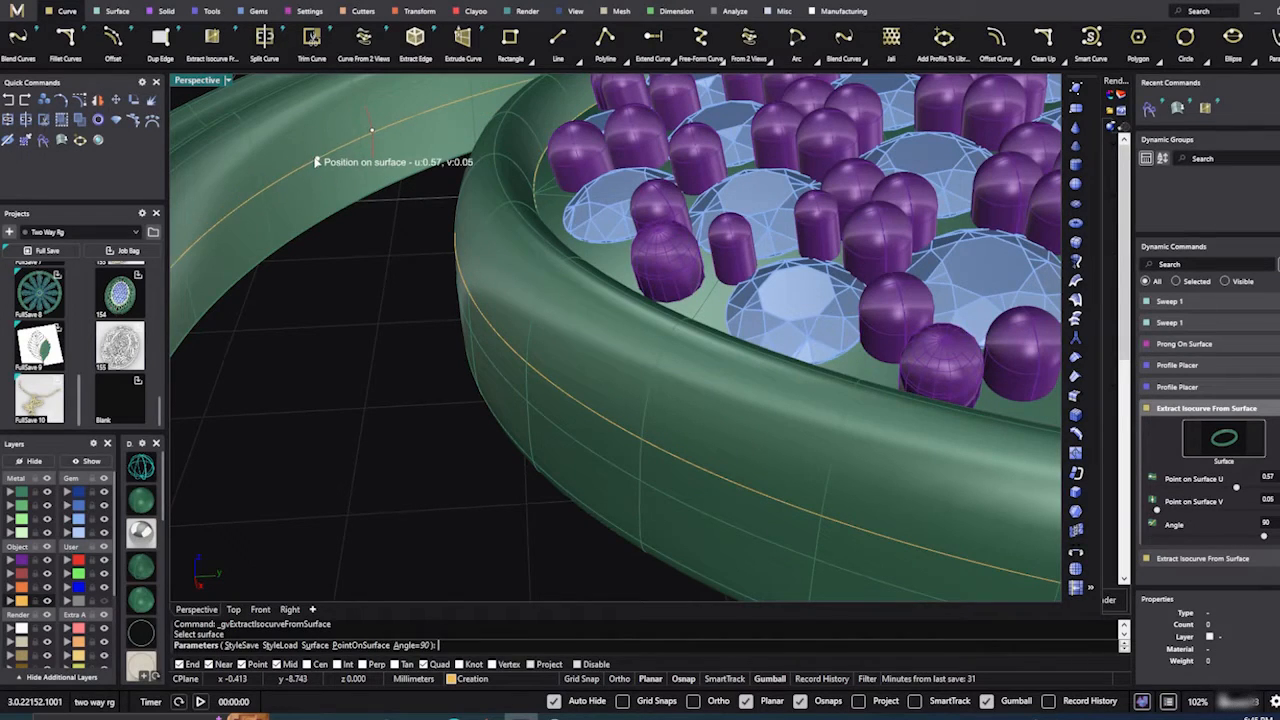
{"action": "scroll", "coordinate": [354, 244], "scroll_direction": "down", "scroll_amount": 5}
{"action": "right_click_drag", "start_coordinate": [354, 244], "coordinate": [322, 231]}
{"action": "left_click", "coordinate": [322, 231]}
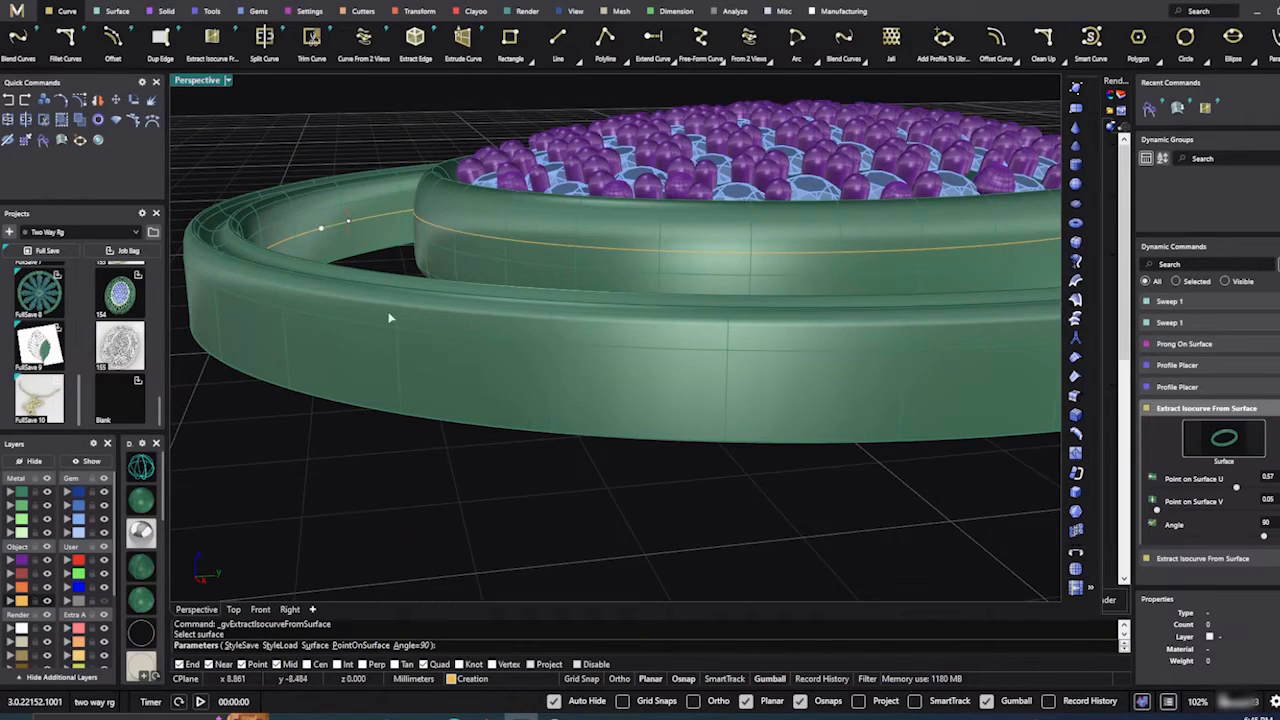
{"action": "scroll", "coordinate": [391, 314], "scroll_direction": "down", "scroll_amount": 5}
{"action": "right_click_drag", "start_coordinate": [380, 363], "coordinate": [530, 446]}
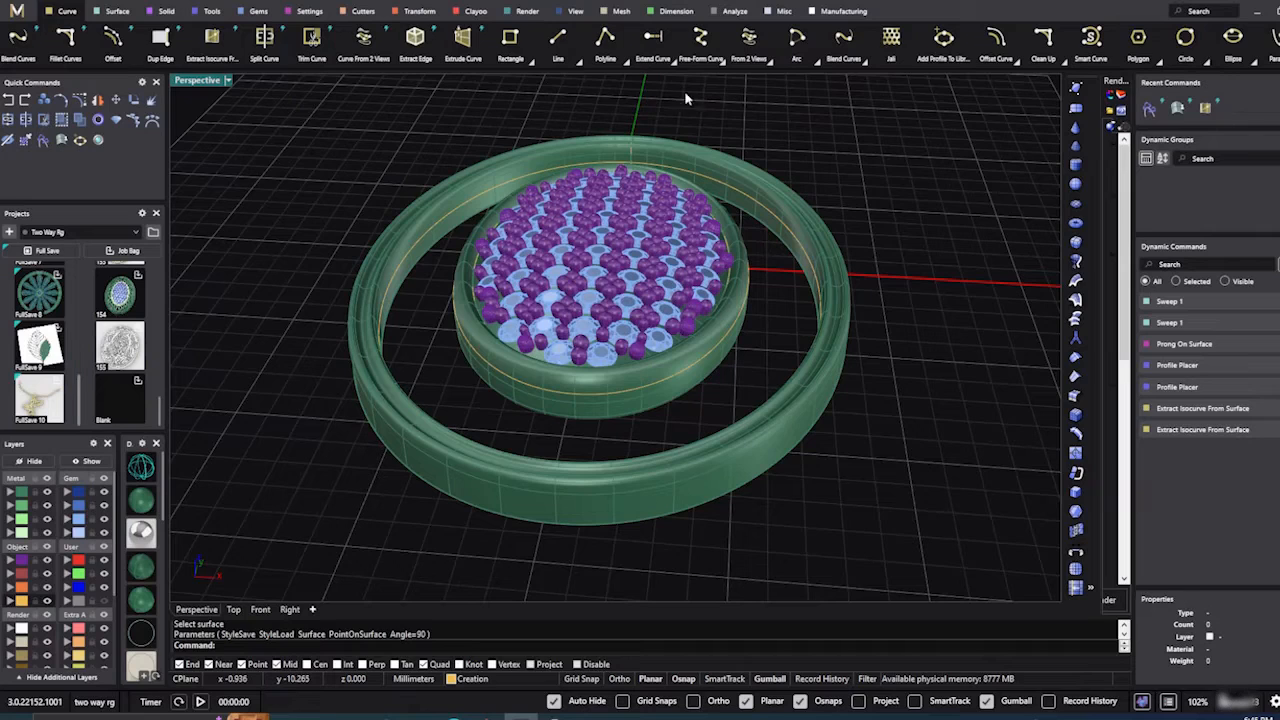
Step: Start a directional arc on the outer border's inner isocurve and end it at the nearby quadrant of the inner rim's isocurve
{"action": "left_click", "coordinate": [816, 62]}
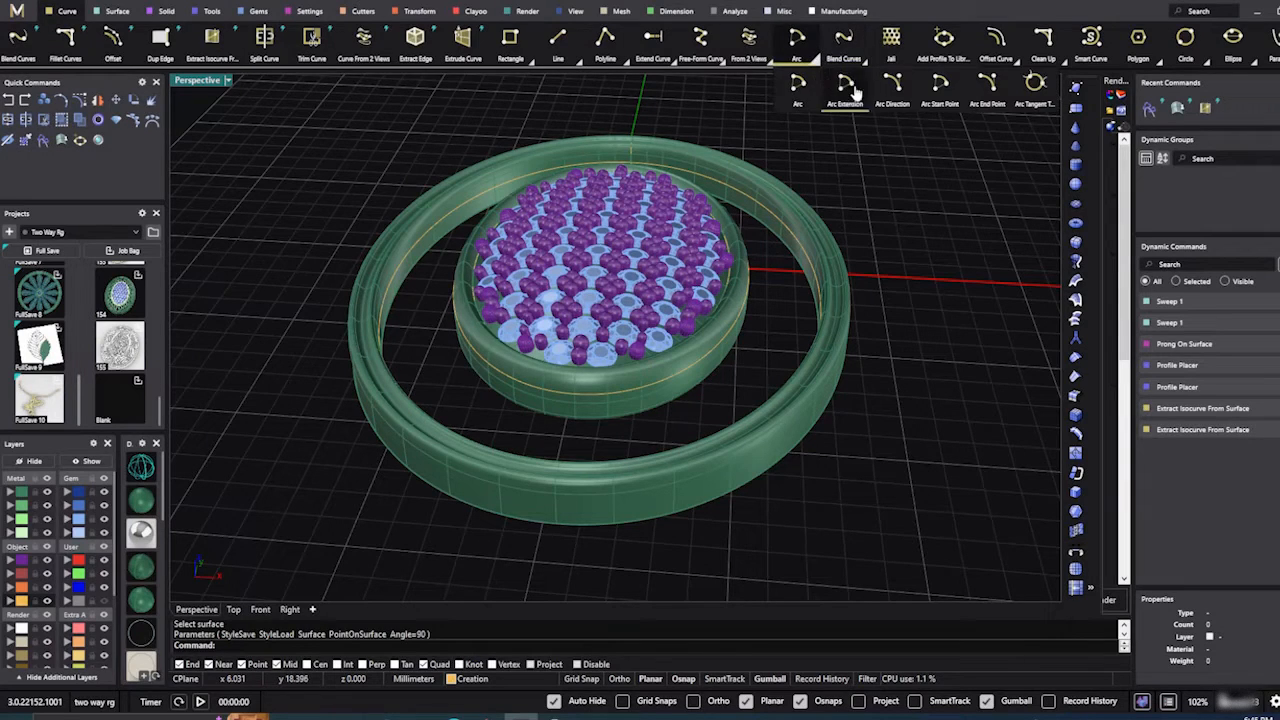
{"action": "left_click", "coordinate": [850, 88]}
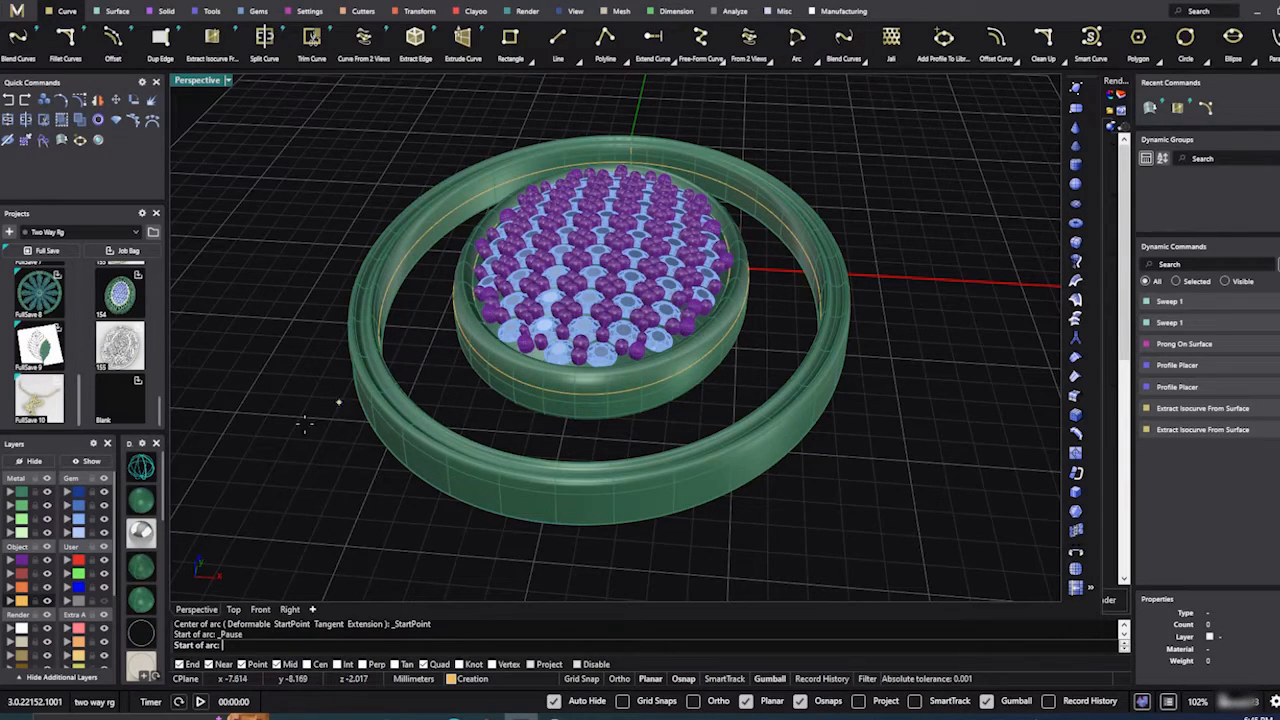
{"action": "scroll", "coordinate": [395, 300], "scroll_direction": "up", "scroll_amount": 5}
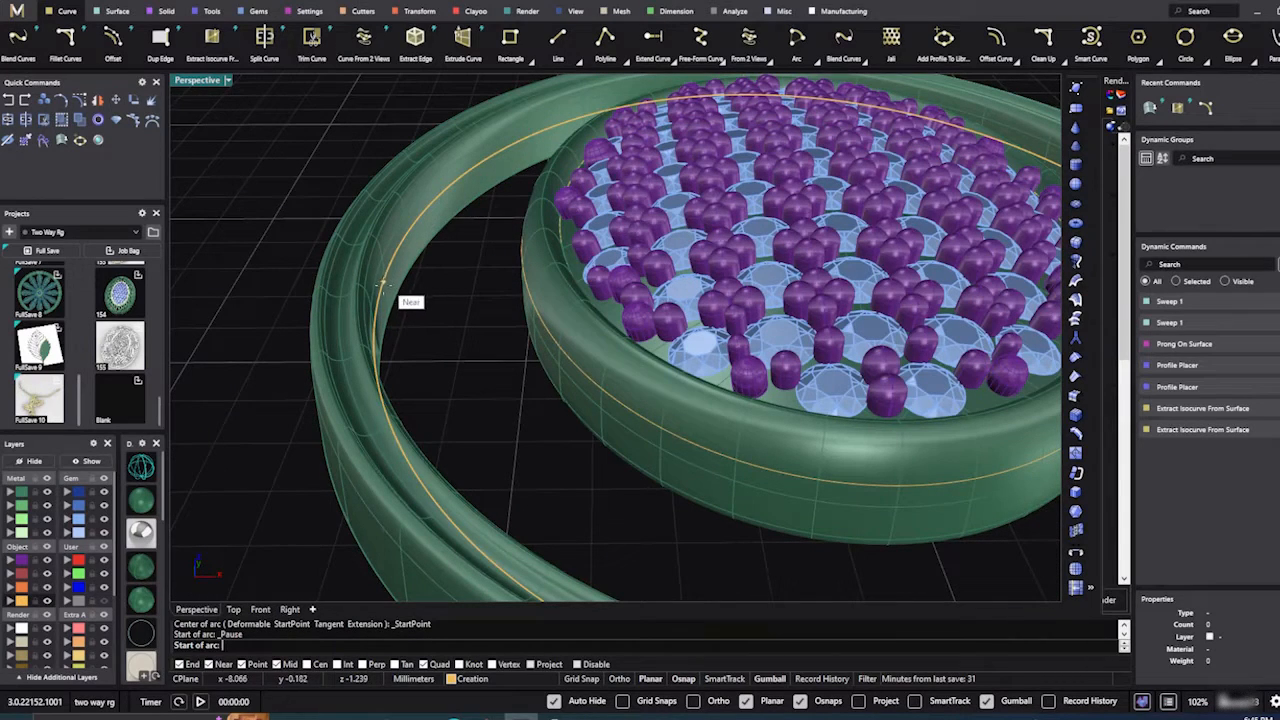
{"action": "left_click", "coordinate": [386, 276]}
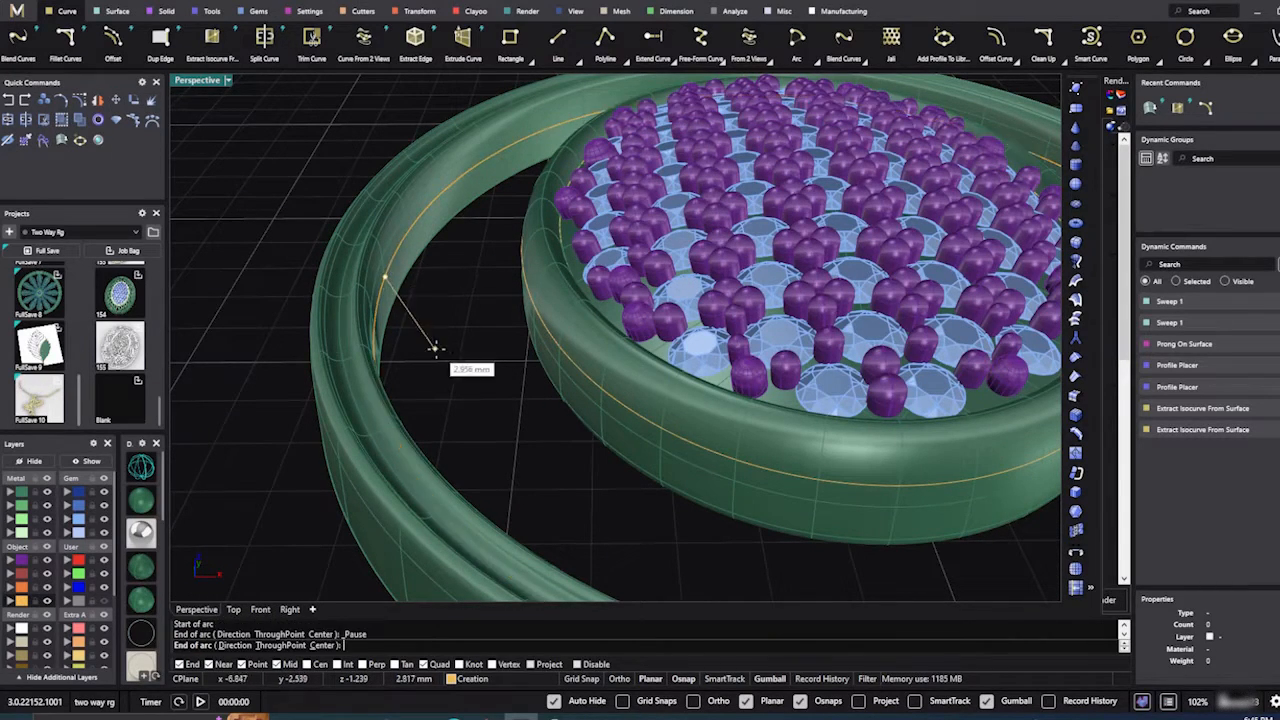
{"action": "right_click_drag", "start_coordinate": [434, 349], "coordinate": [477, 329]}
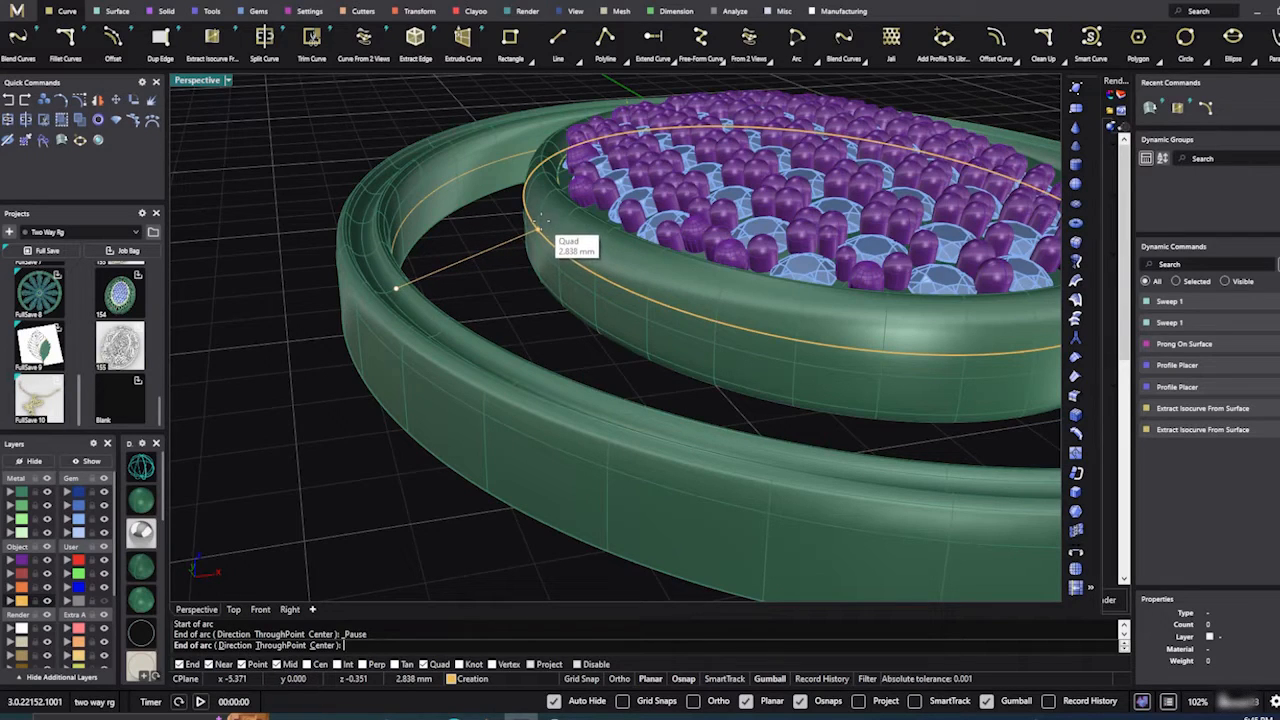
{"action": "left_click", "coordinate": [538, 228]}
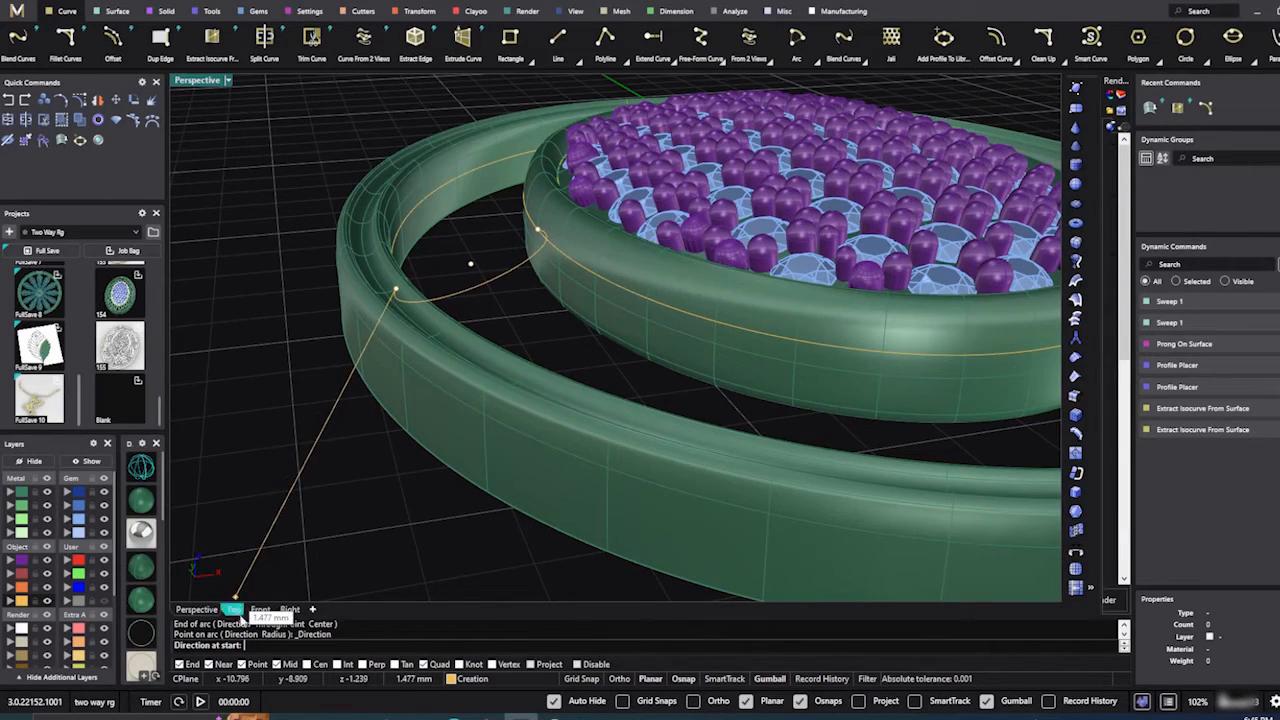
Step: In the front view, set the arc's start direction diagonally upward toward the inner rim so that it bows upward, and finish it
{"action": "left_click", "coordinate": [290, 610]}
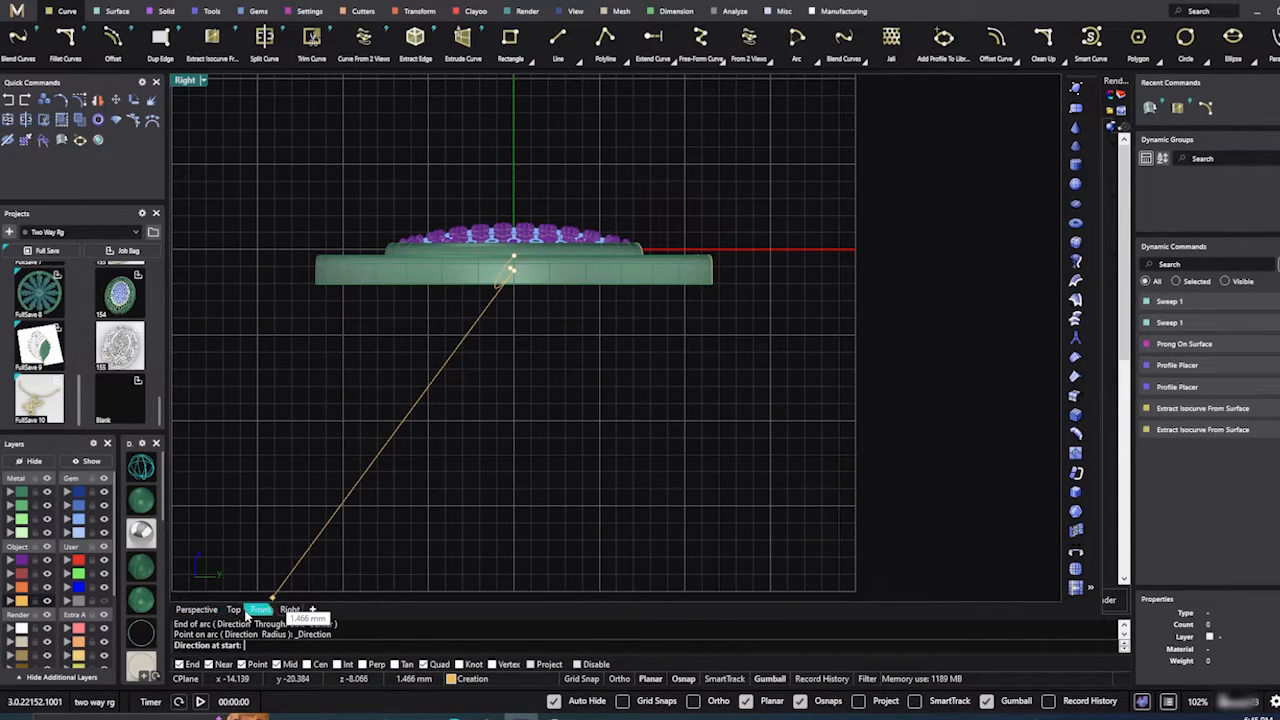
{"action": "left_click", "coordinate": [258, 610]}
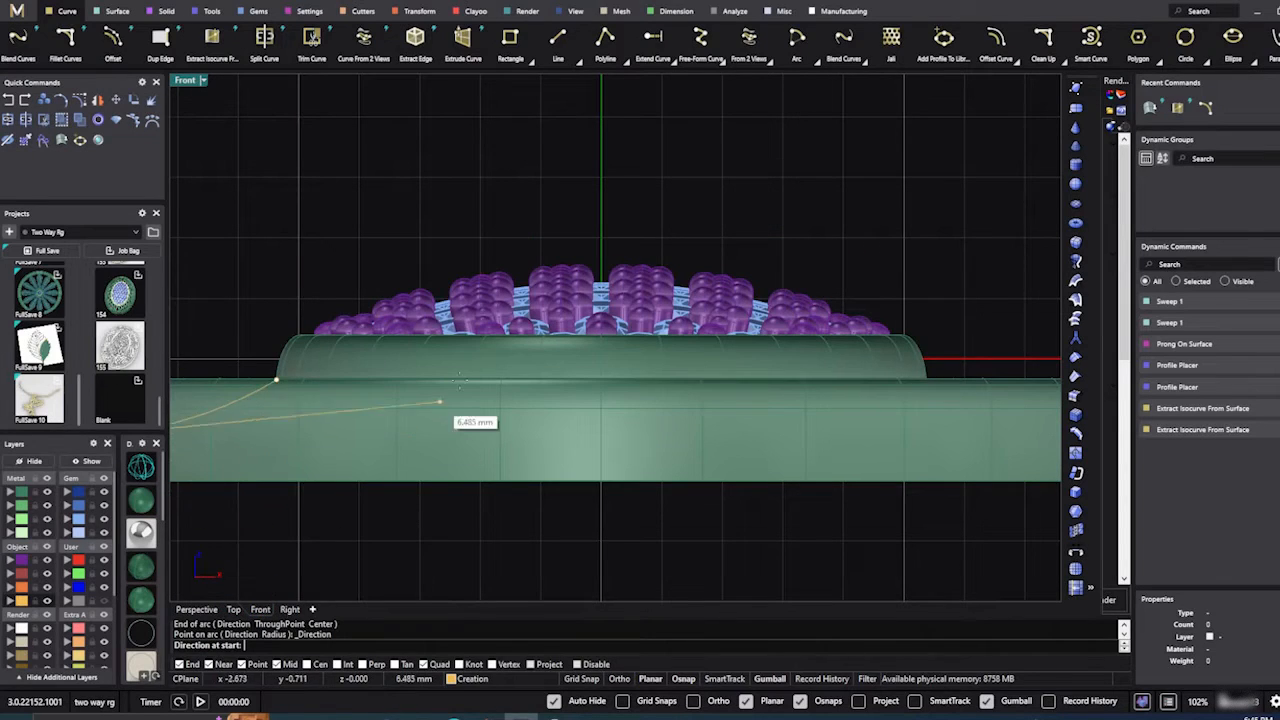
{"action": "scroll", "coordinate": [340, 395], "scroll_direction": "down", "scroll_amount": 3}
{"action": "scroll", "coordinate": [350, 385], "scroll_direction": "up", "scroll_amount": 2}
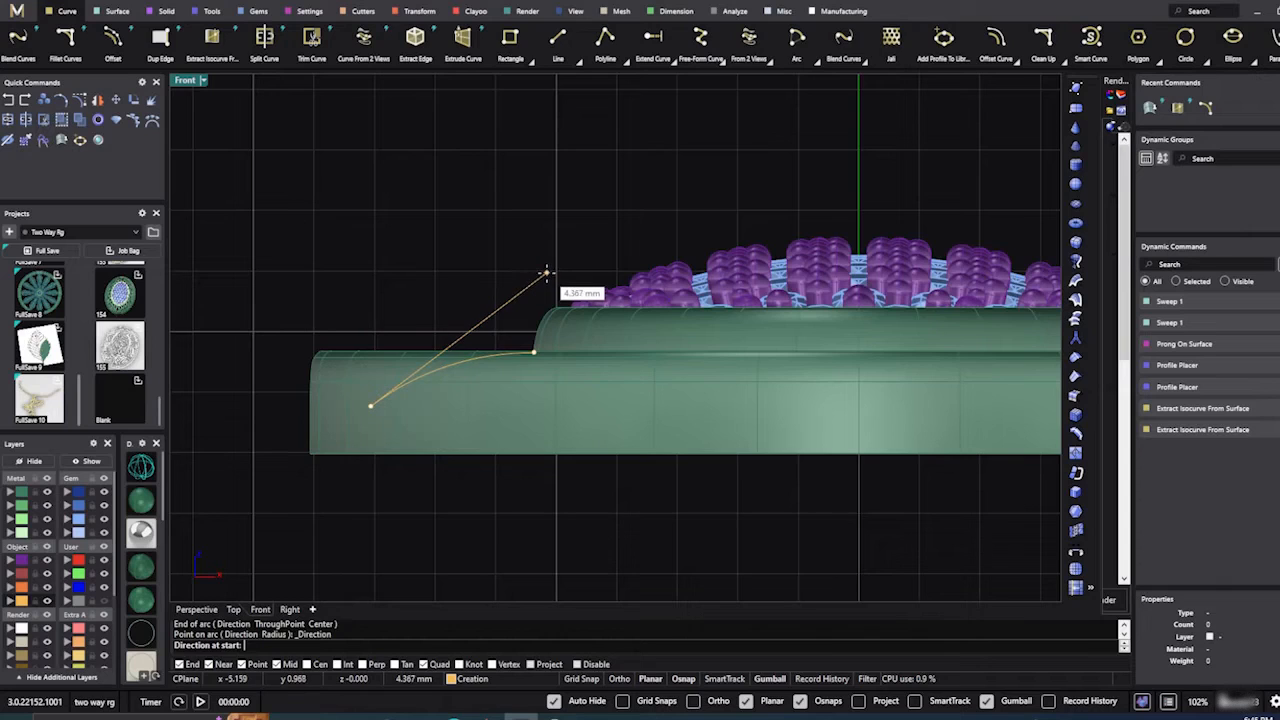
{"action": "key", "text": "Escape"}
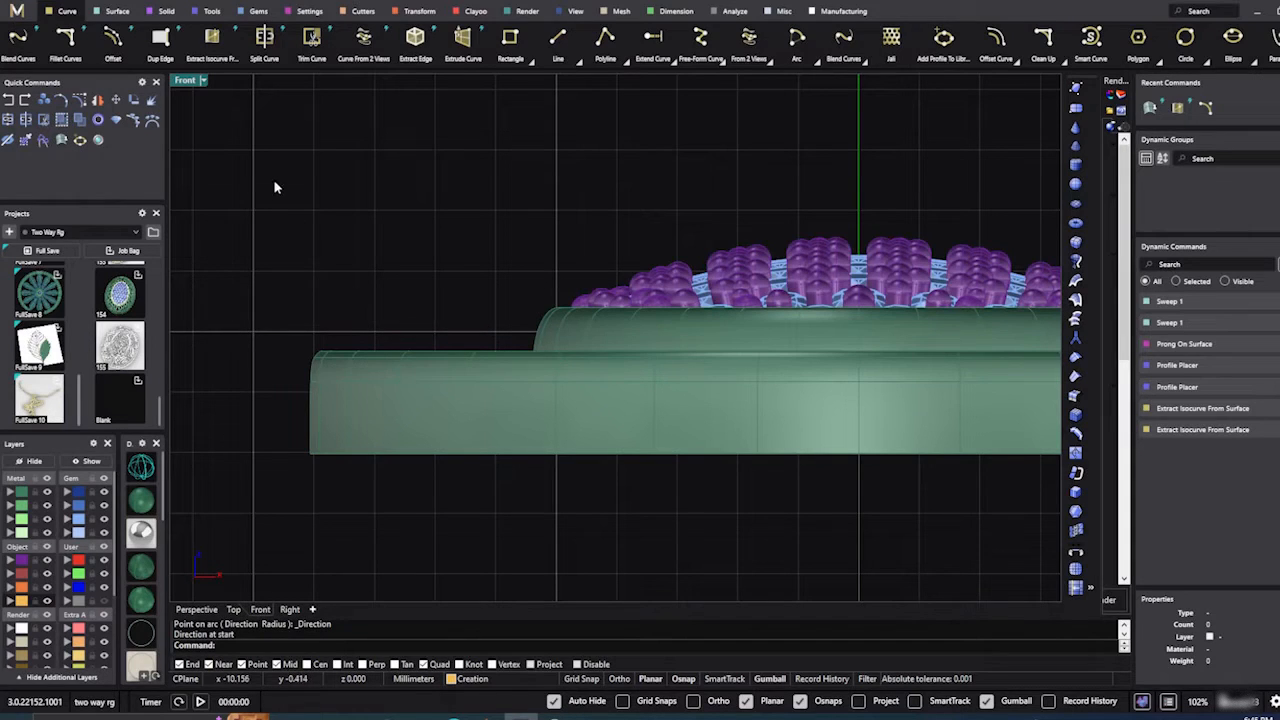
{"action": "left_click", "coordinate": [196, 609]}
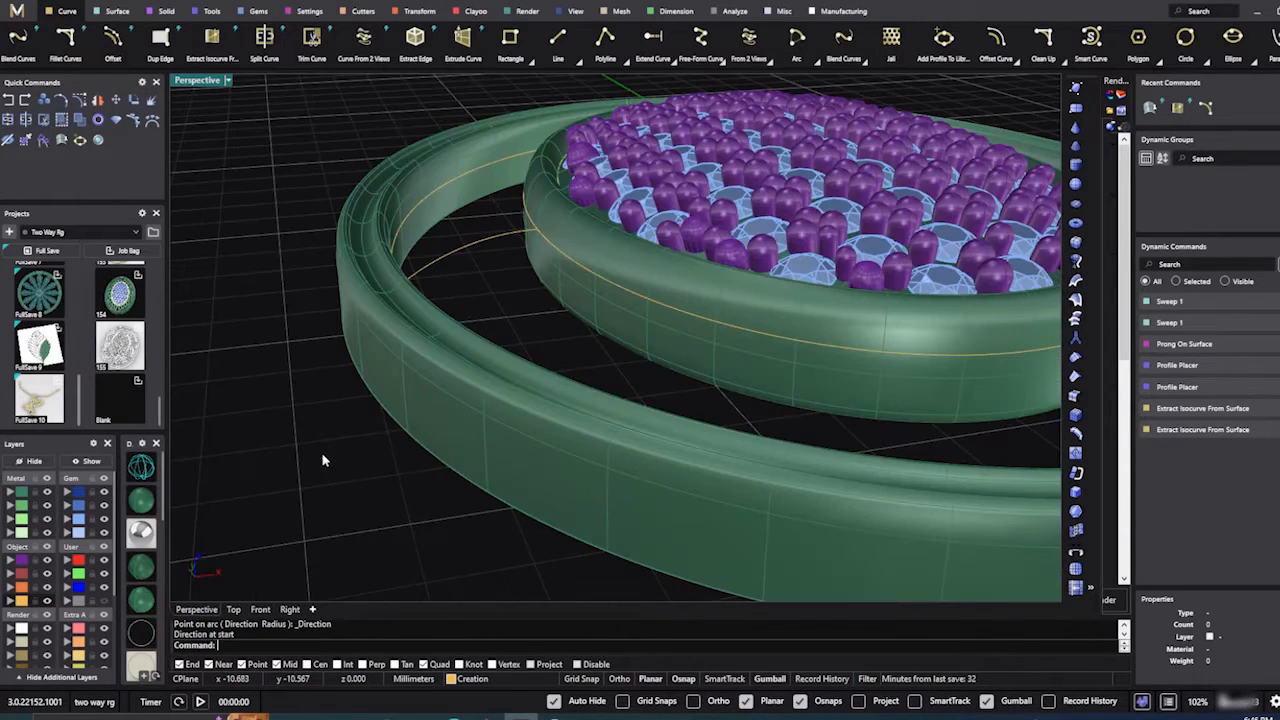
{"action": "right_click_drag", "start_coordinate": [365, 460], "coordinate": [354, 466]}
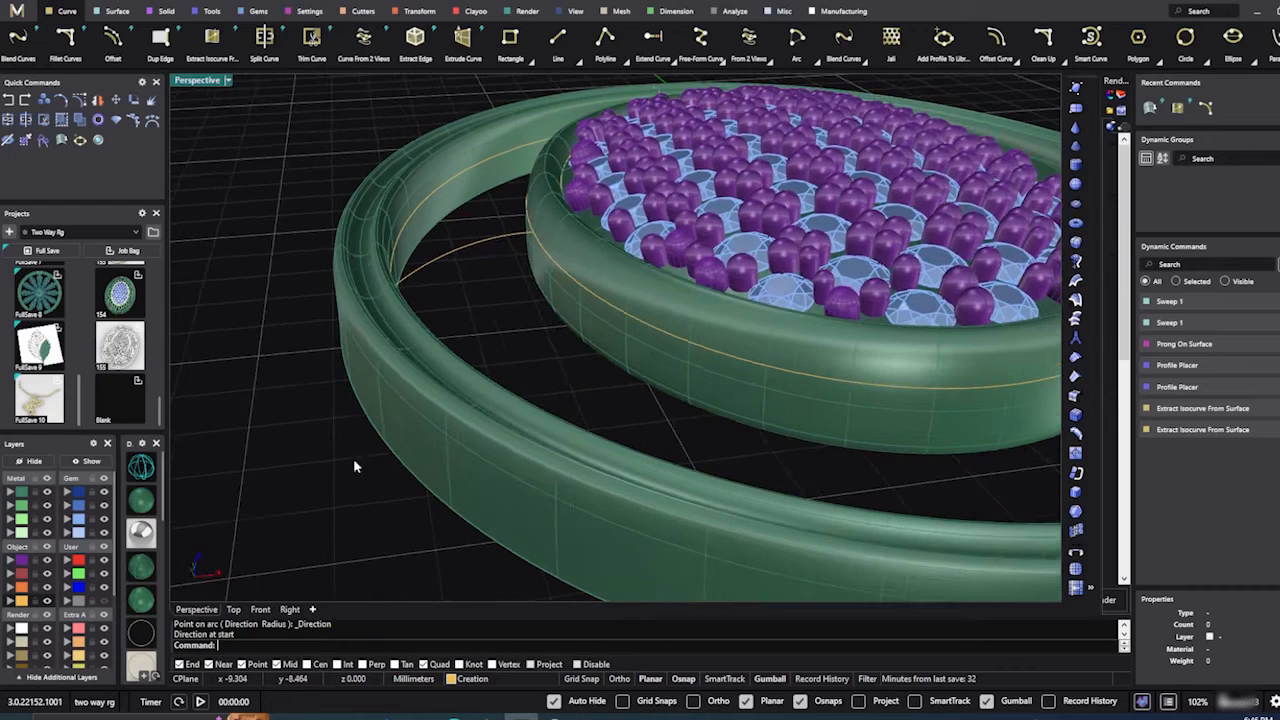
Step: Make Metal 04 the current layer and build a Sweep 2 surface with the two oval isocurves as rails and the arc as profile
{"action": "left_click", "coordinate": [20, 533]}
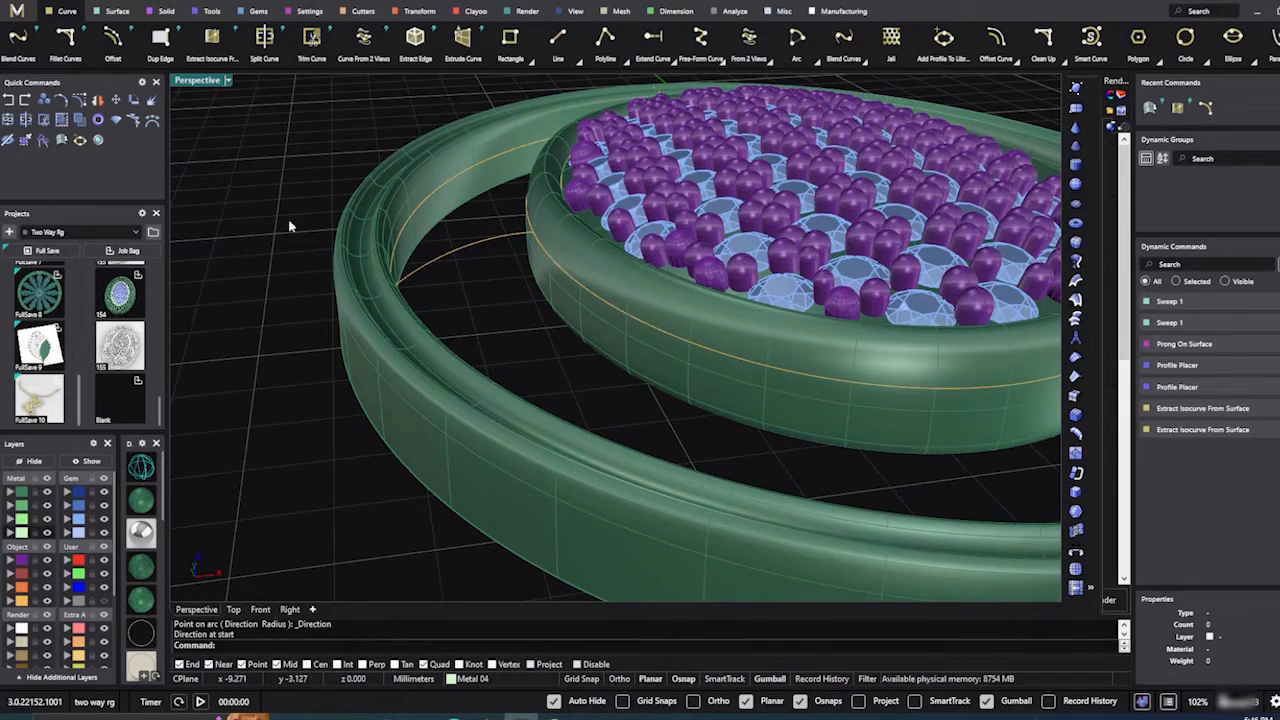
{"action": "left_click", "coordinate": [118, 12]}
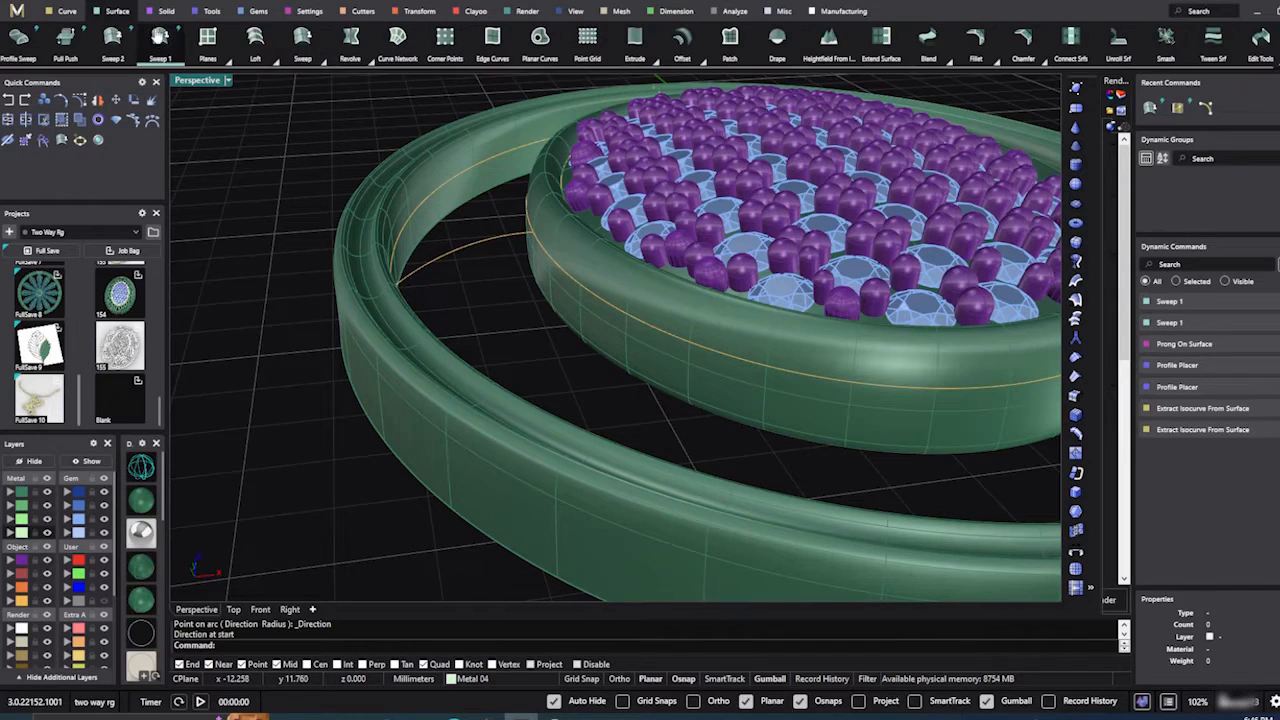
{"action": "left_click", "coordinate": [112, 38]}
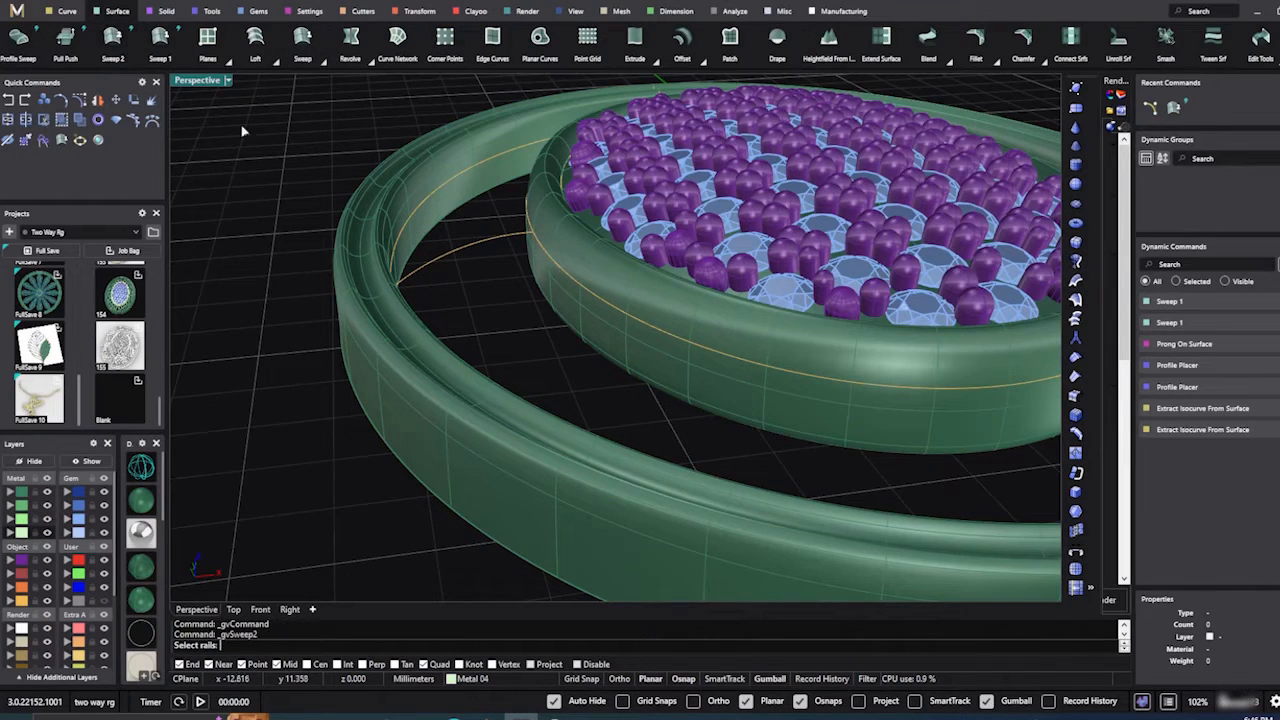
{"action": "left_click", "coordinate": [544, 251]}
{"action": "left_click", "coordinate": [415, 207]}
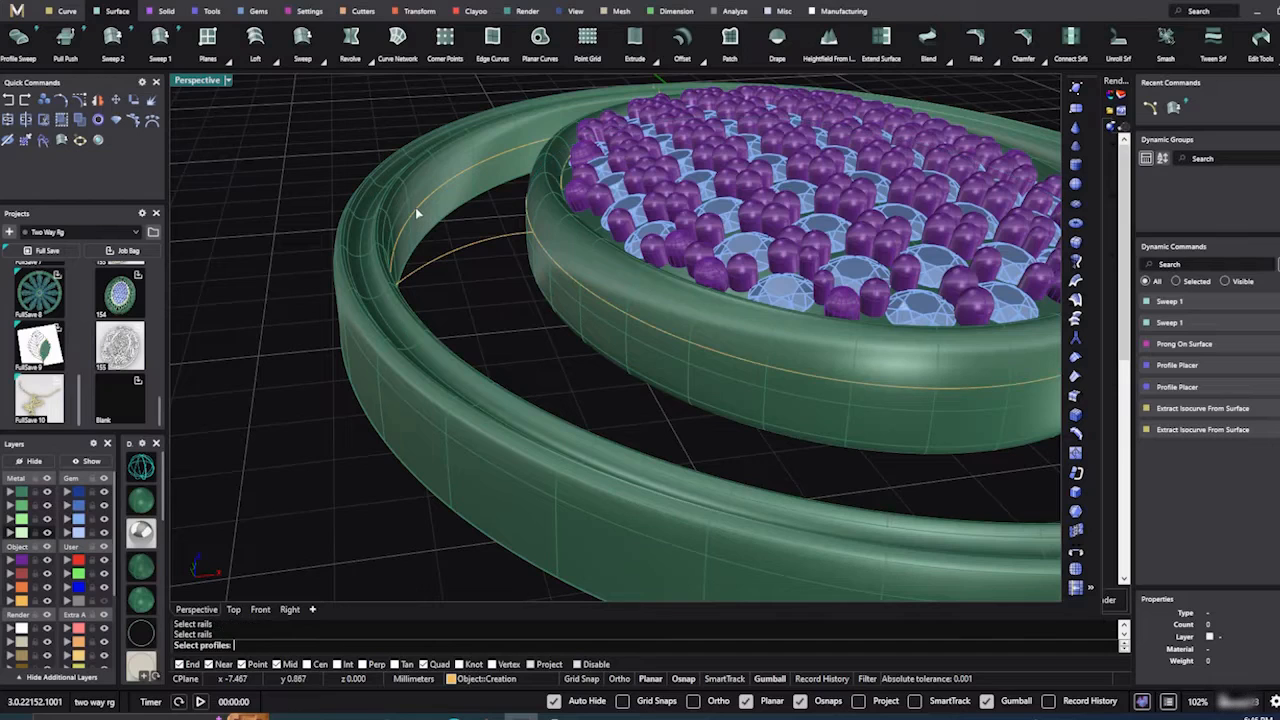
{"action": "left_click", "coordinate": [465, 252]}
{"action": "key", "text": "Return"}
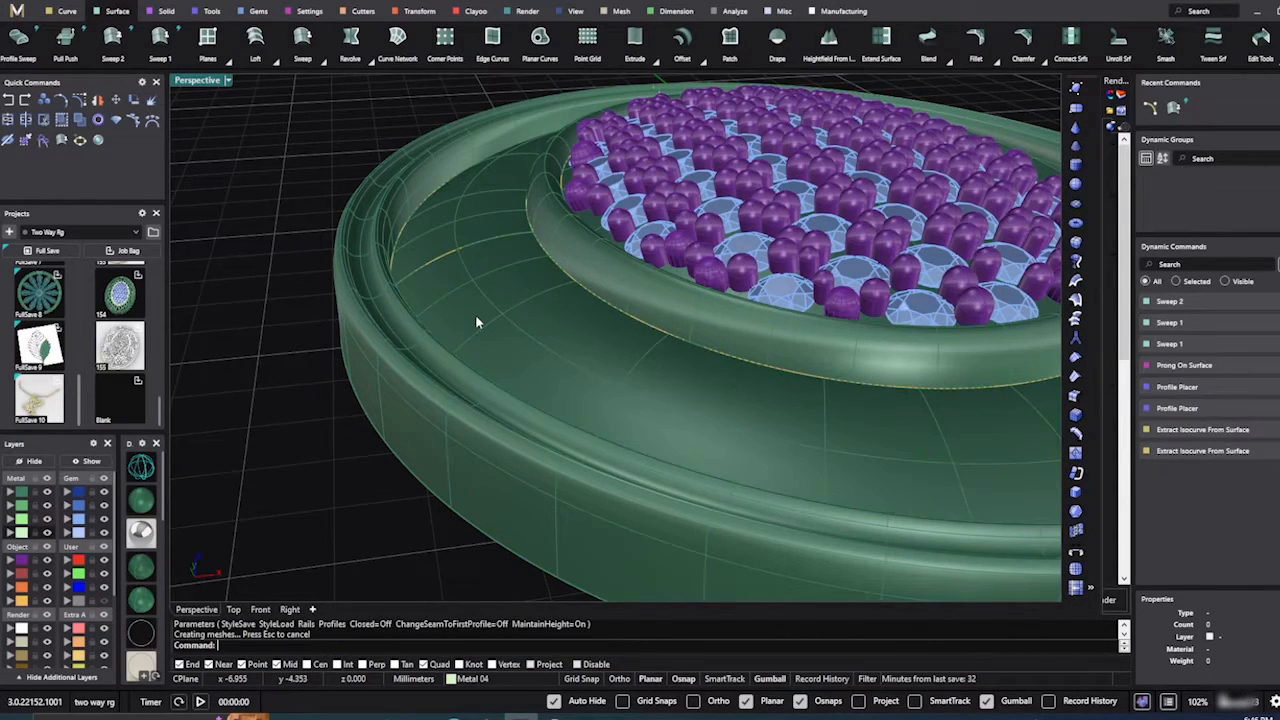
Step: Move the new swept surface between the inner rim and the outer border to the Metal 04 layer
{"action": "key", "text": "Return"}
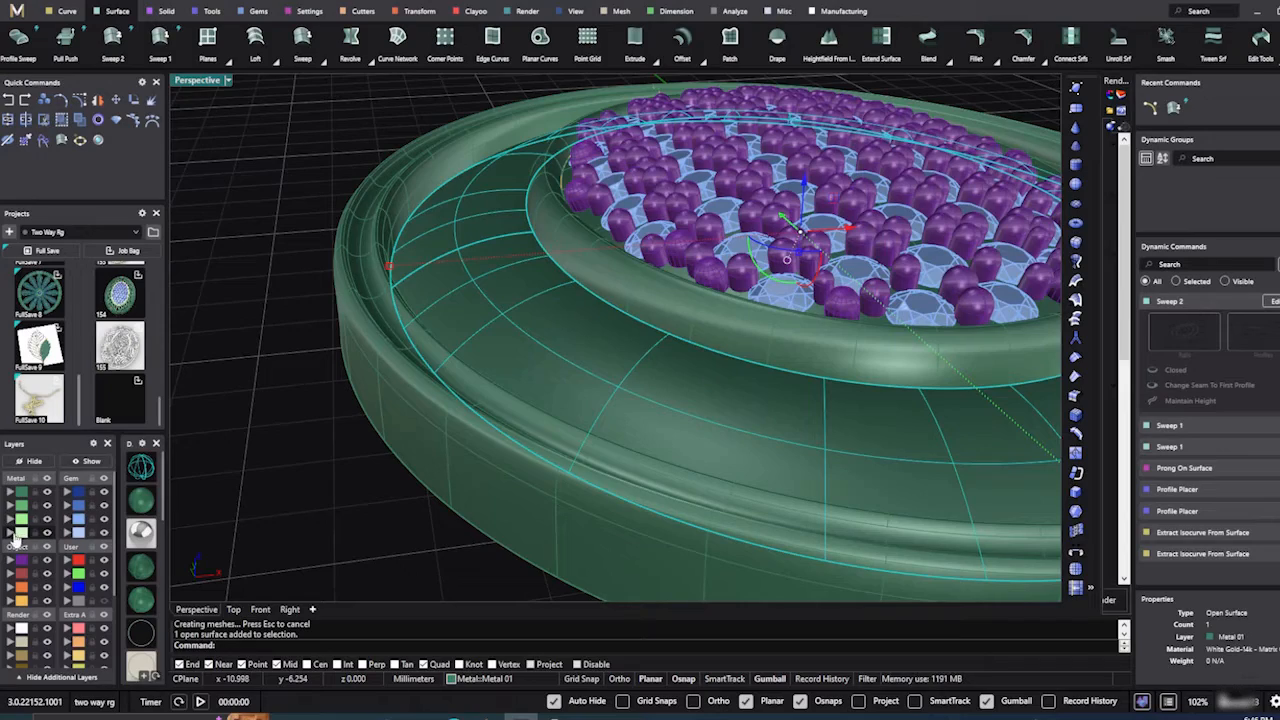
{"action": "left_click", "coordinate": [11, 533]}
{"action": "left_click", "coordinate": [243, 433]}
Step: Start the Jali command and pick the light green swept surface between the rim and the border as its surface
{"action": "scroll", "coordinate": [393, 336], "scroll_direction": "down", "scroll_amount": 10}
{"action": "right_click_drag", "start_coordinate": [394, 337], "coordinate": [429, 329]}
{"action": "scroll", "coordinate": [673, 288], "scroll_direction": "up", "scroll_amount": 10}
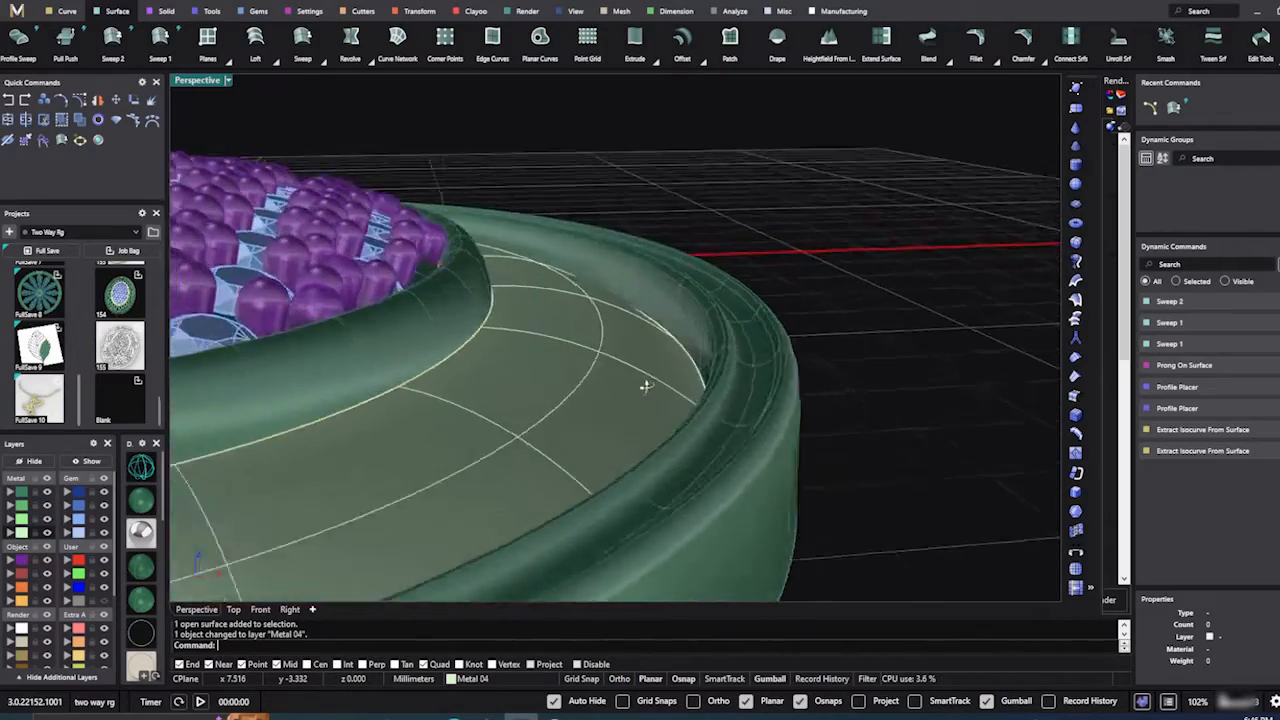
{"action": "right_click_drag", "start_coordinate": [645, 386], "coordinate": [568, 402]}
{"action": "scroll", "coordinate": [506, 337], "scroll_direction": "down", "scroll_amount": 3}
{"action": "right_click_drag", "start_coordinate": [506, 337], "coordinate": [540, 404]}
{"action": "scroll", "coordinate": [522, 386], "scroll_direction": "down", "scroll_amount": 5}
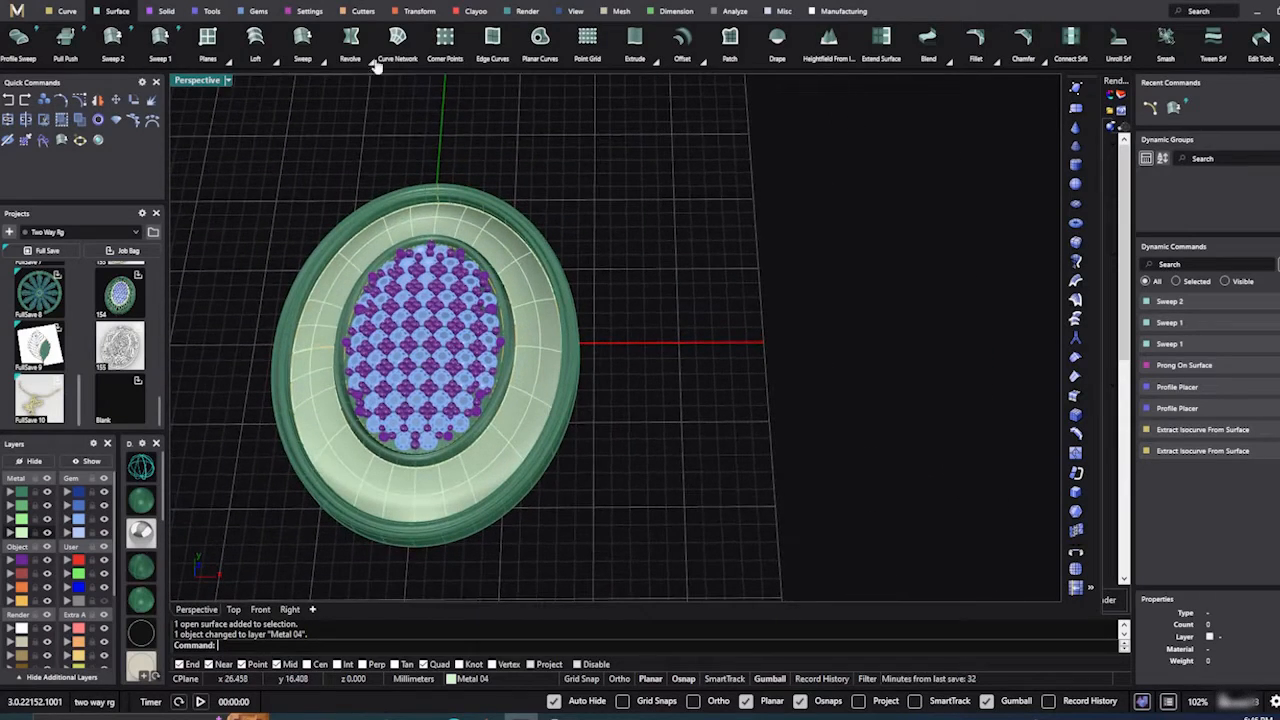
{"action": "left_click", "coordinate": [67, 12]}
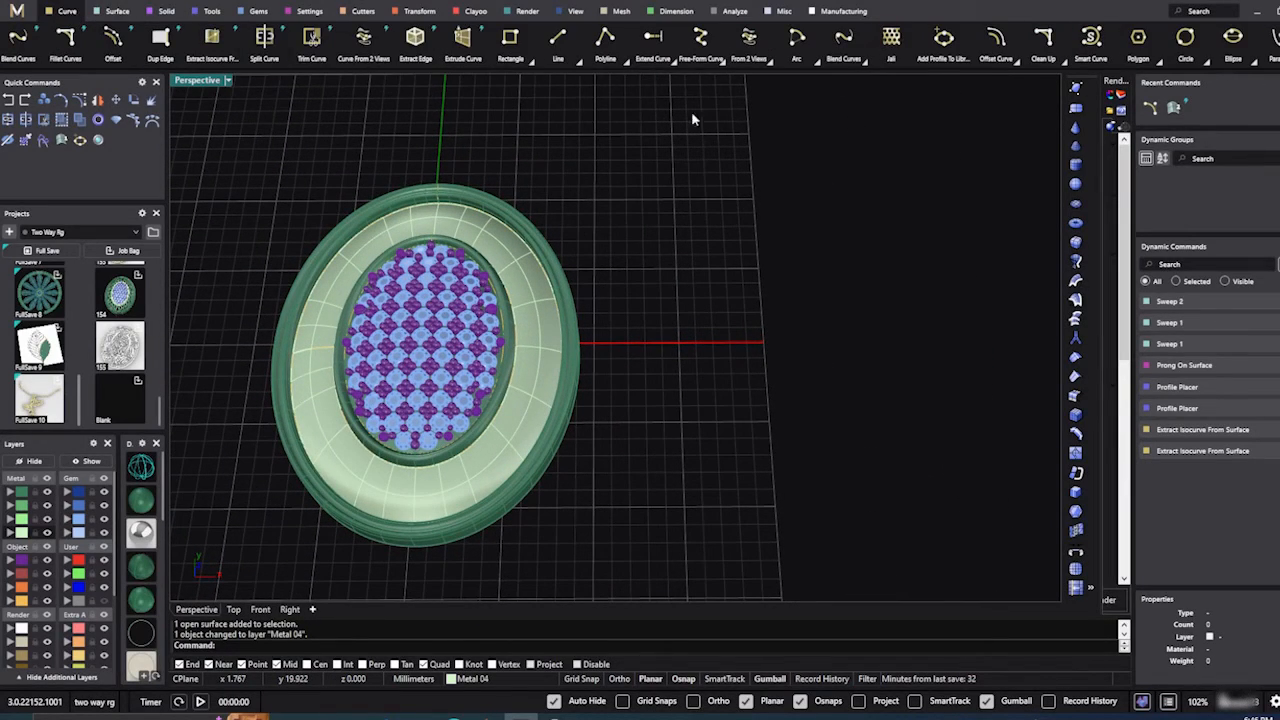
{"action": "left_click", "coordinate": [892, 42]}
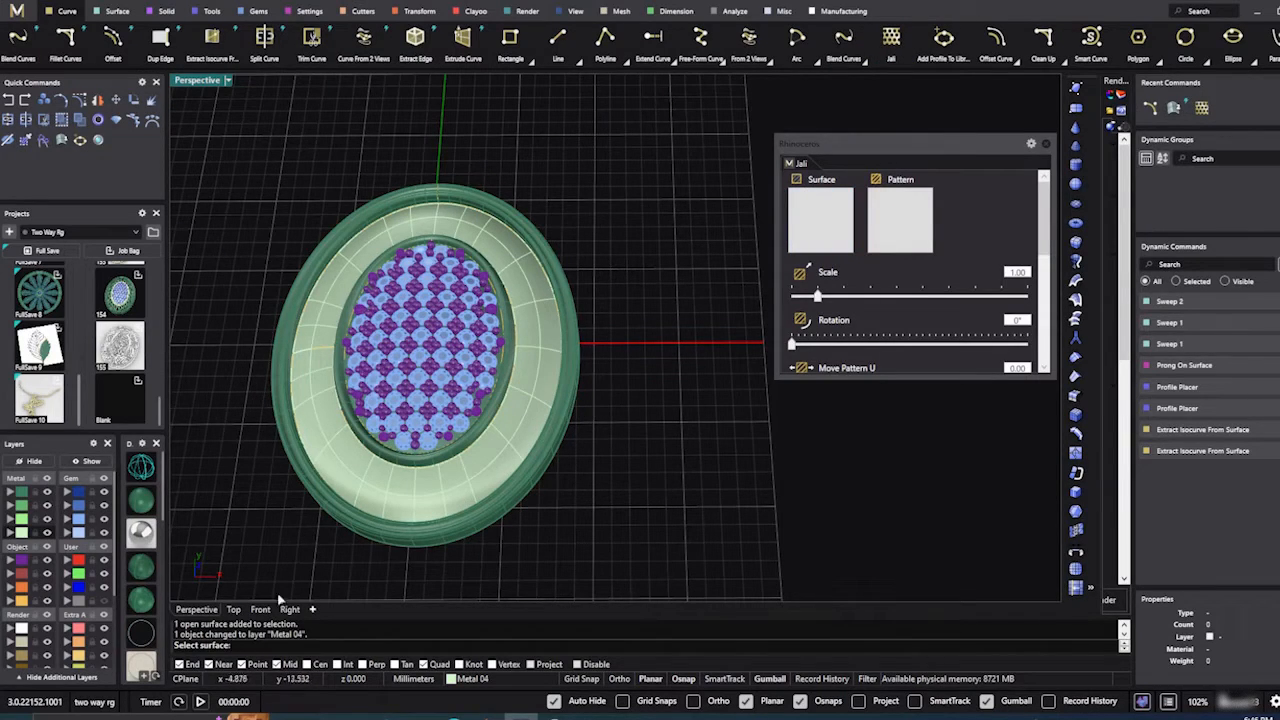
{"action": "left_click", "coordinate": [466, 479]}
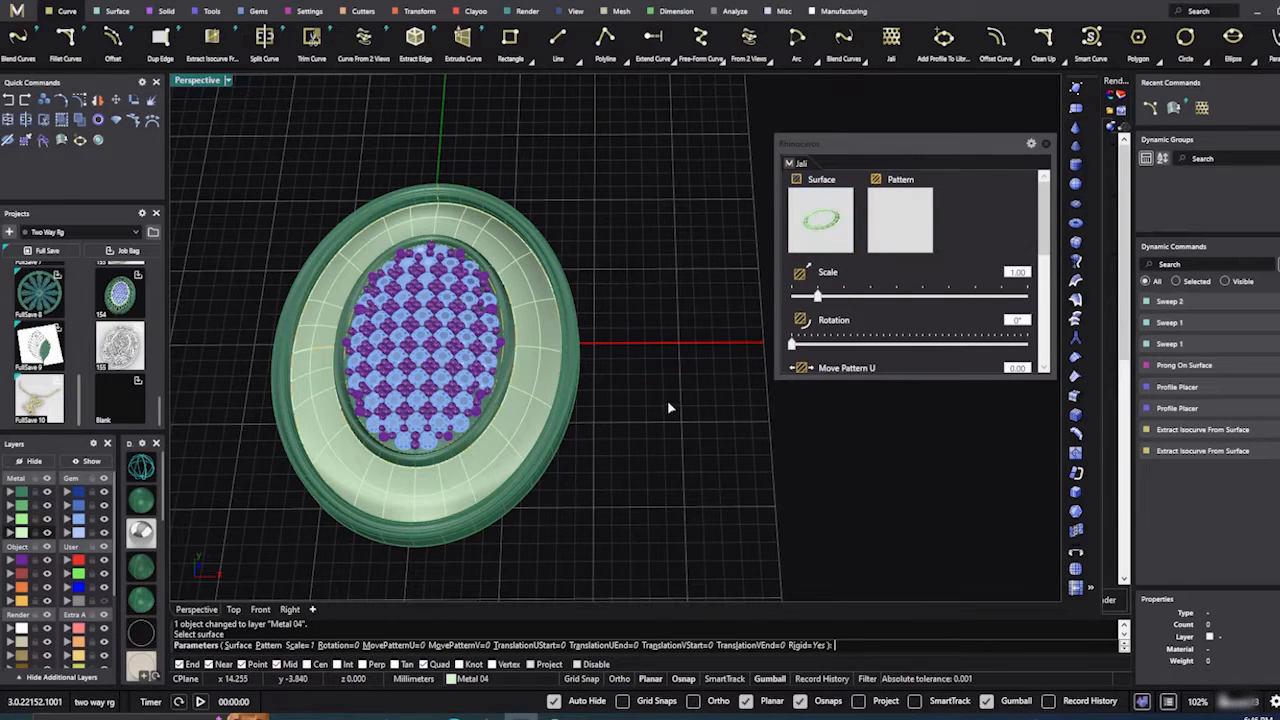
{"action": "right_click_drag", "start_coordinate": [670, 408], "coordinate": [683, 431]}
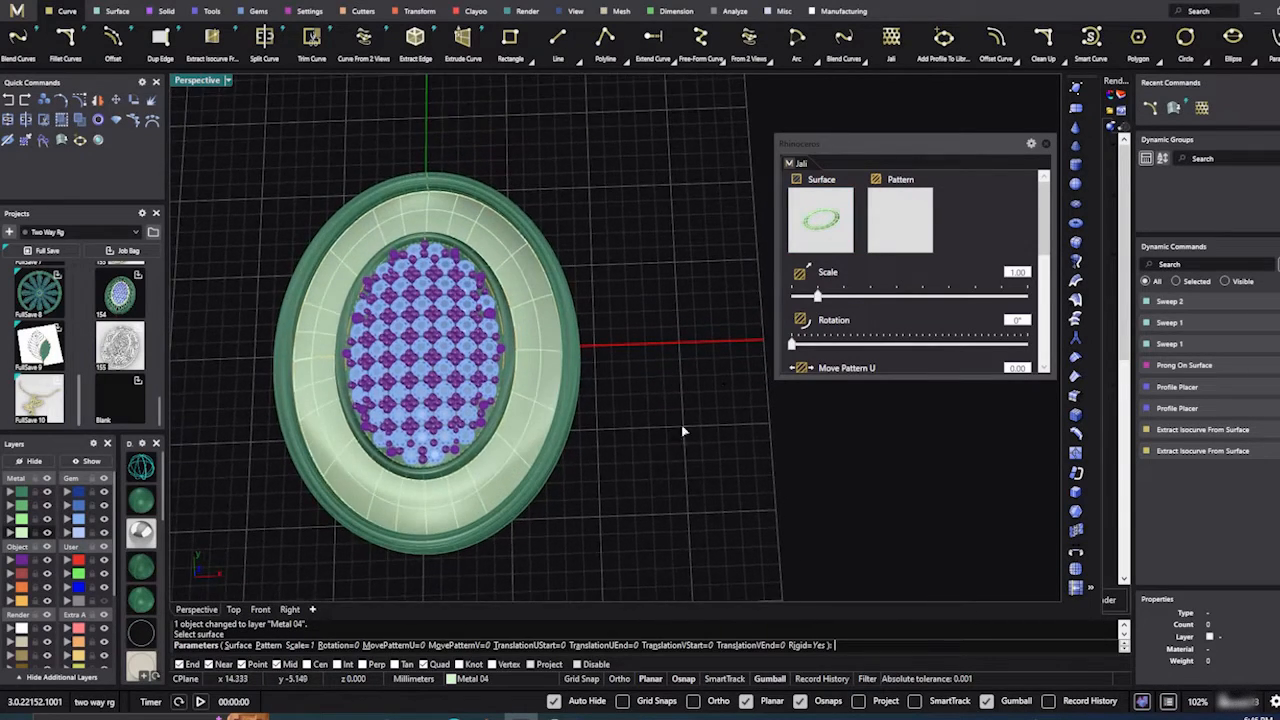
Step: Apply the DIAMONDS pattern from the pattern library to the Jali surface and close the library
{"action": "left_click", "coordinate": [897, 222]}
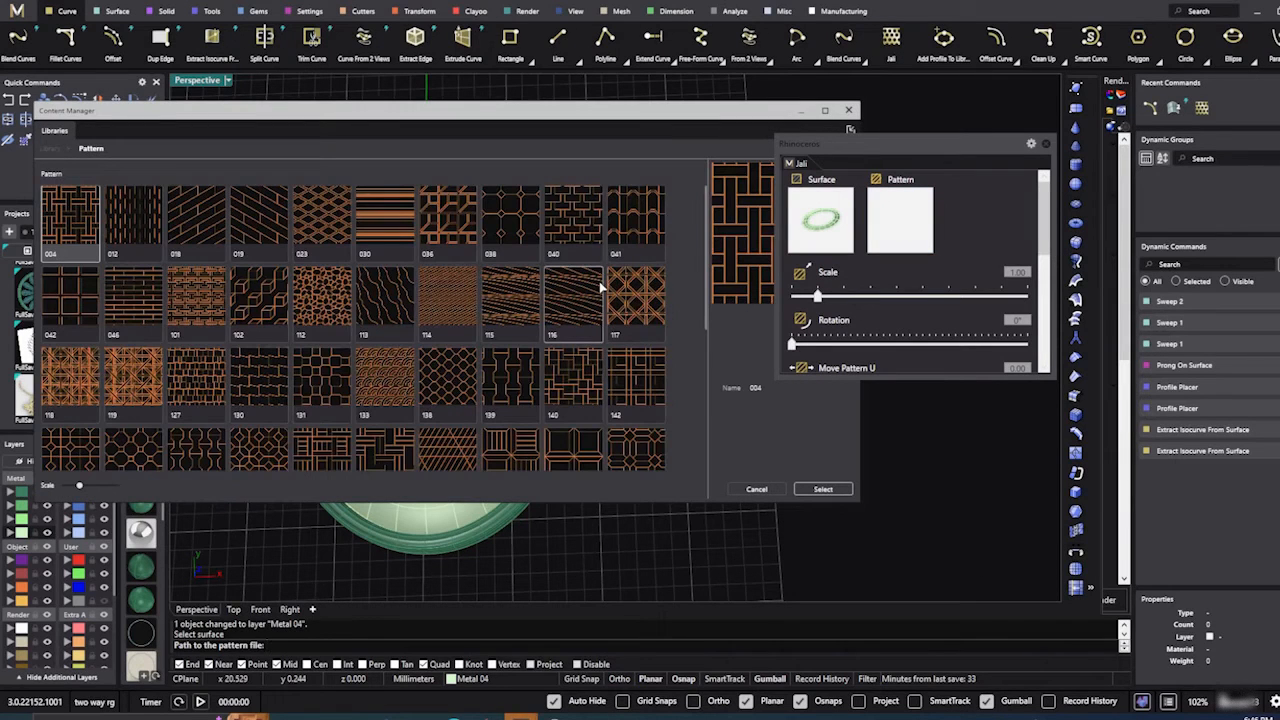
{"action": "scroll", "coordinate": [545, 287], "scroll_direction": "down", "scroll_amount": 5}
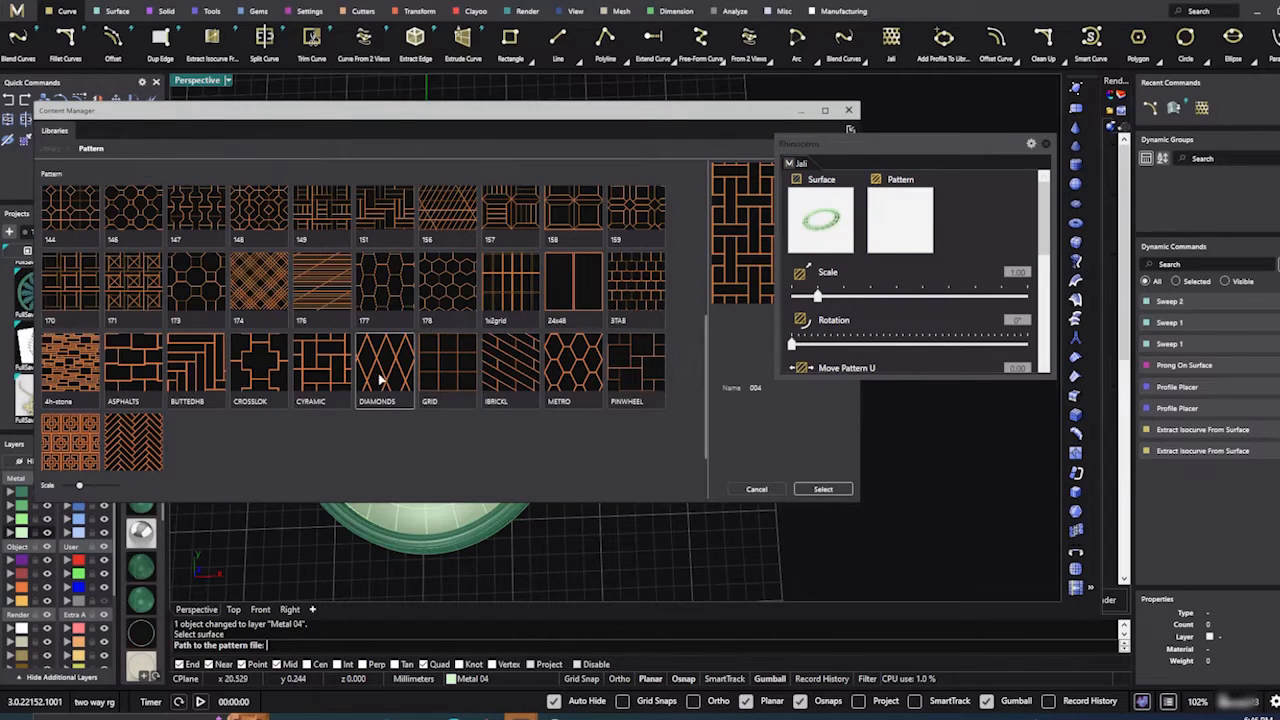
{"action": "left_click", "coordinate": [385, 374]}
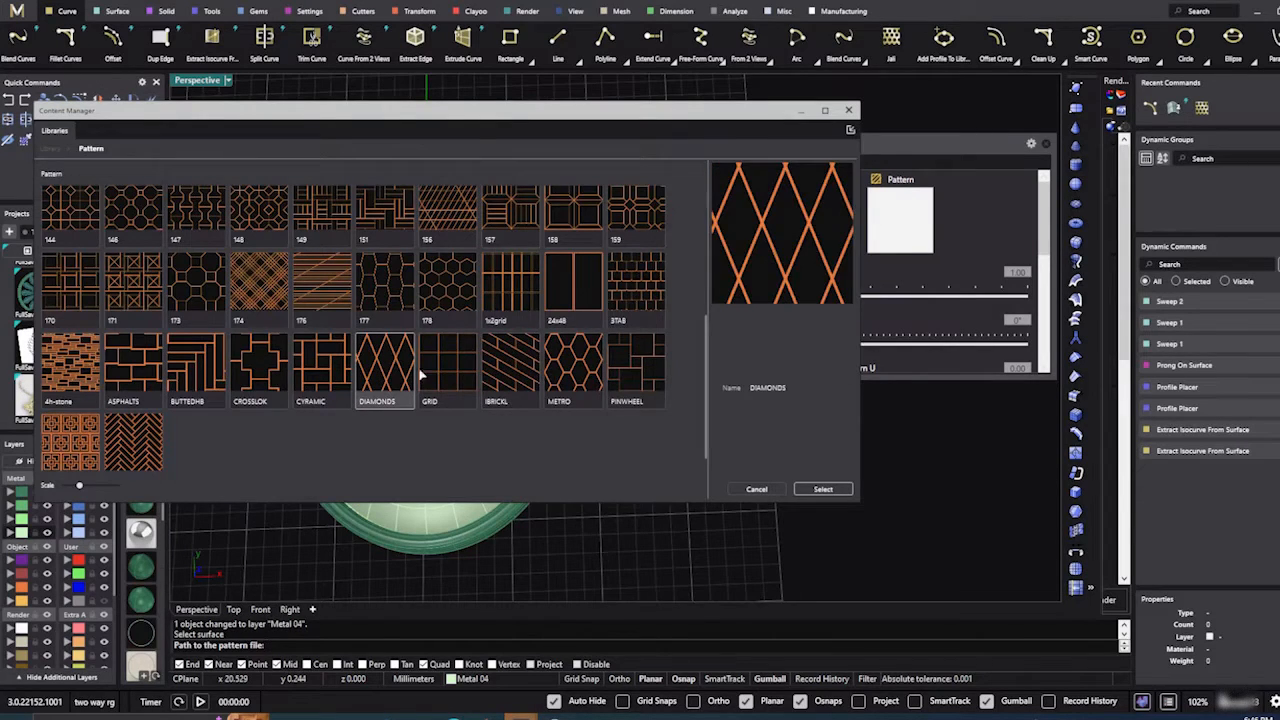
{"action": "left_click", "coordinate": [823, 493]}
{"action": "left_click", "coordinate": [822, 489]}
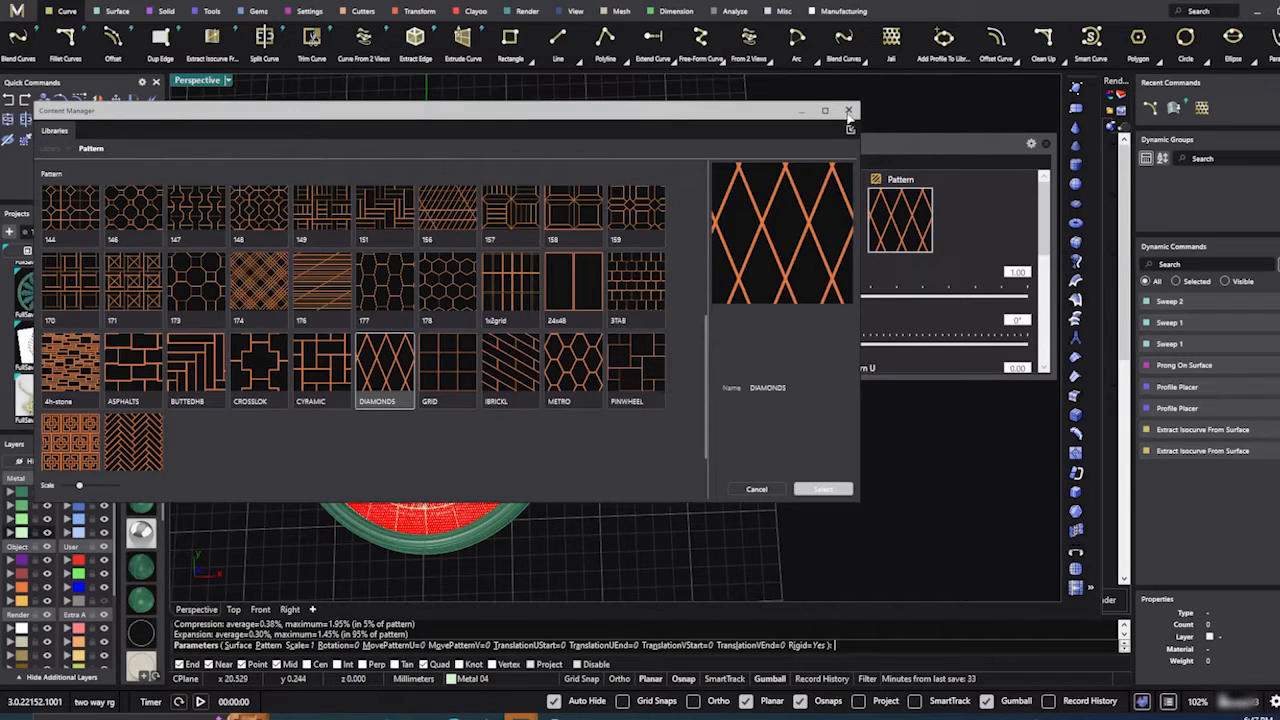
{"action": "left_click", "coordinate": [848, 110]}
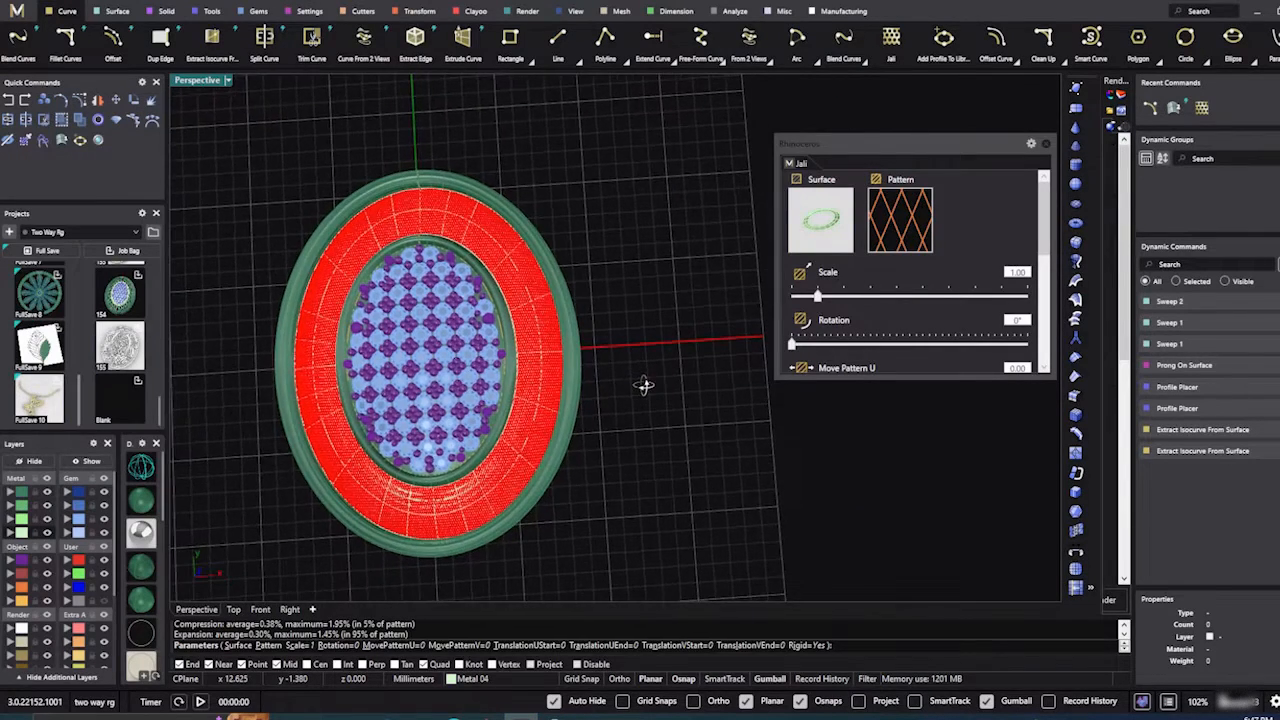
Step: Set the scale of the Jali diamond pattern to 3.50
{"action": "scroll", "coordinate": [643, 346], "scroll_direction": "up", "scroll_amount": 2}
{"action": "scroll", "coordinate": [540, 418], "scroll_direction": "up", "scroll_amount": 5}
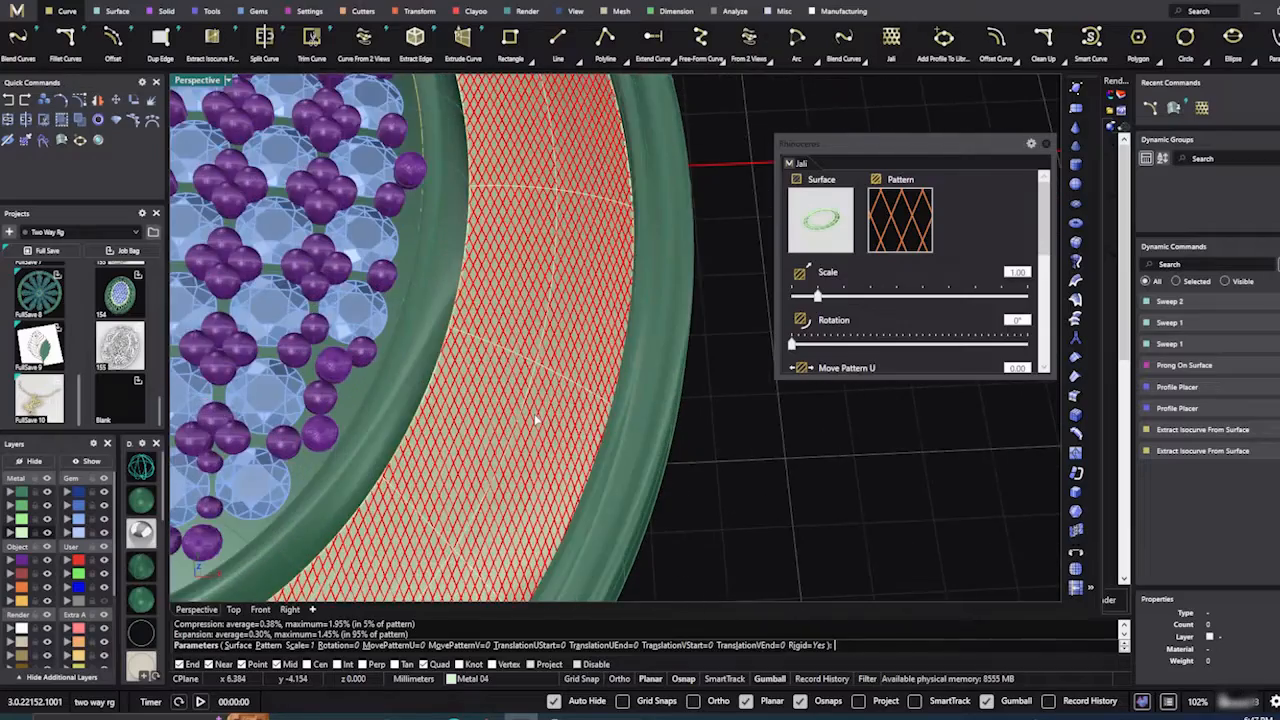
{"action": "scroll", "coordinate": [536, 420], "scroll_direction": "down", "scroll_amount": 8}
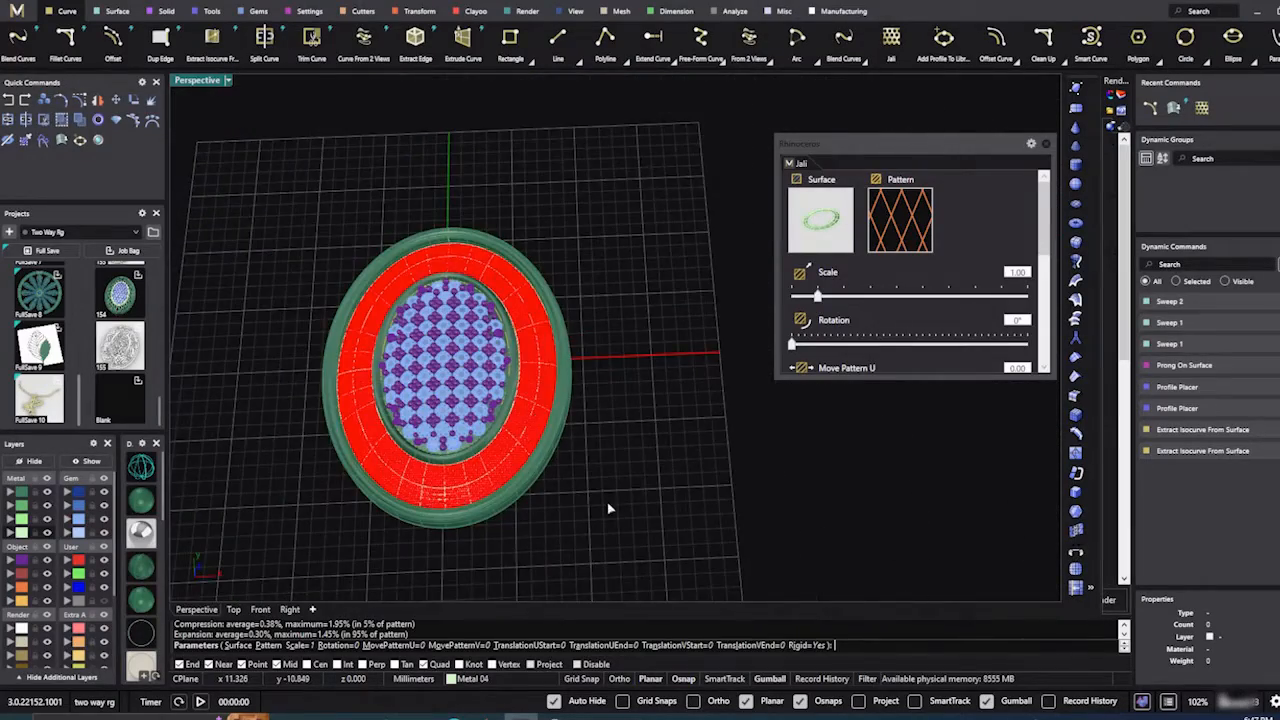
{"action": "right_click_drag", "start_coordinate": [608, 509], "coordinate": [534, 346]}
{"action": "scroll", "coordinate": [536, 344], "scroll_direction": "up", "scroll_amount": 5}
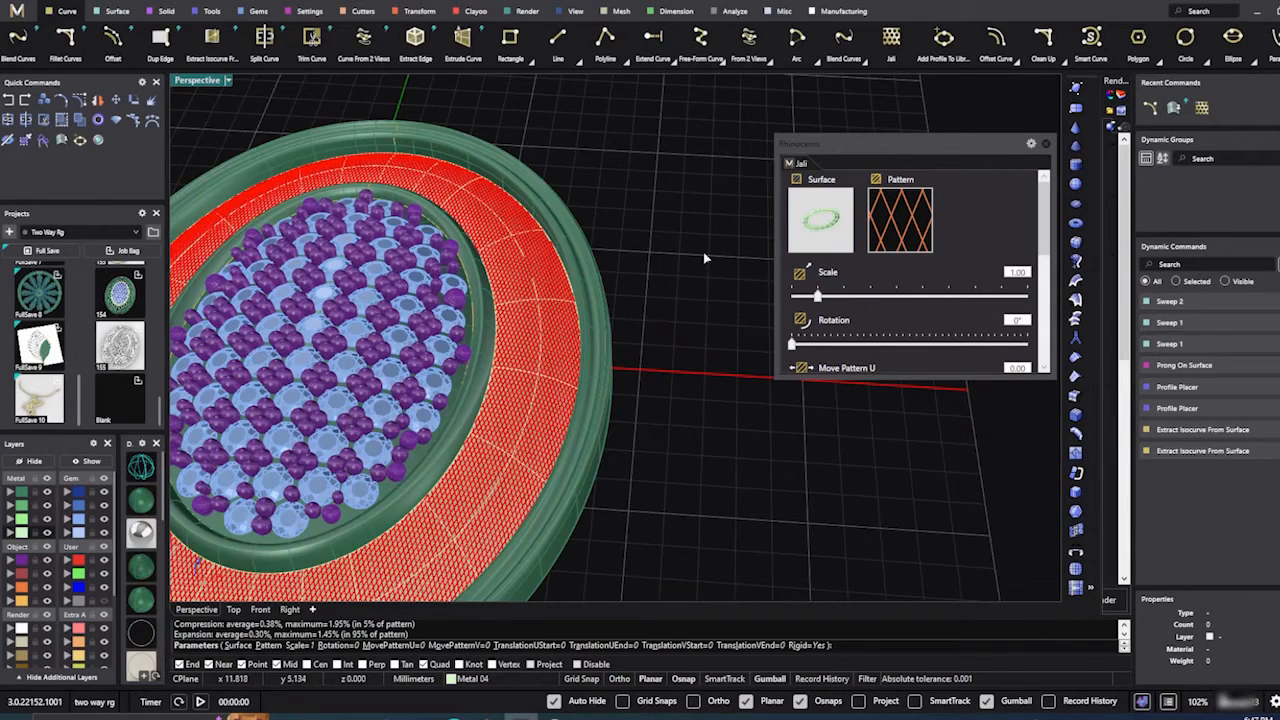
{"action": "right_click_drag", "start_coordinate": [705, 258], "coordinate": [737, 337]}
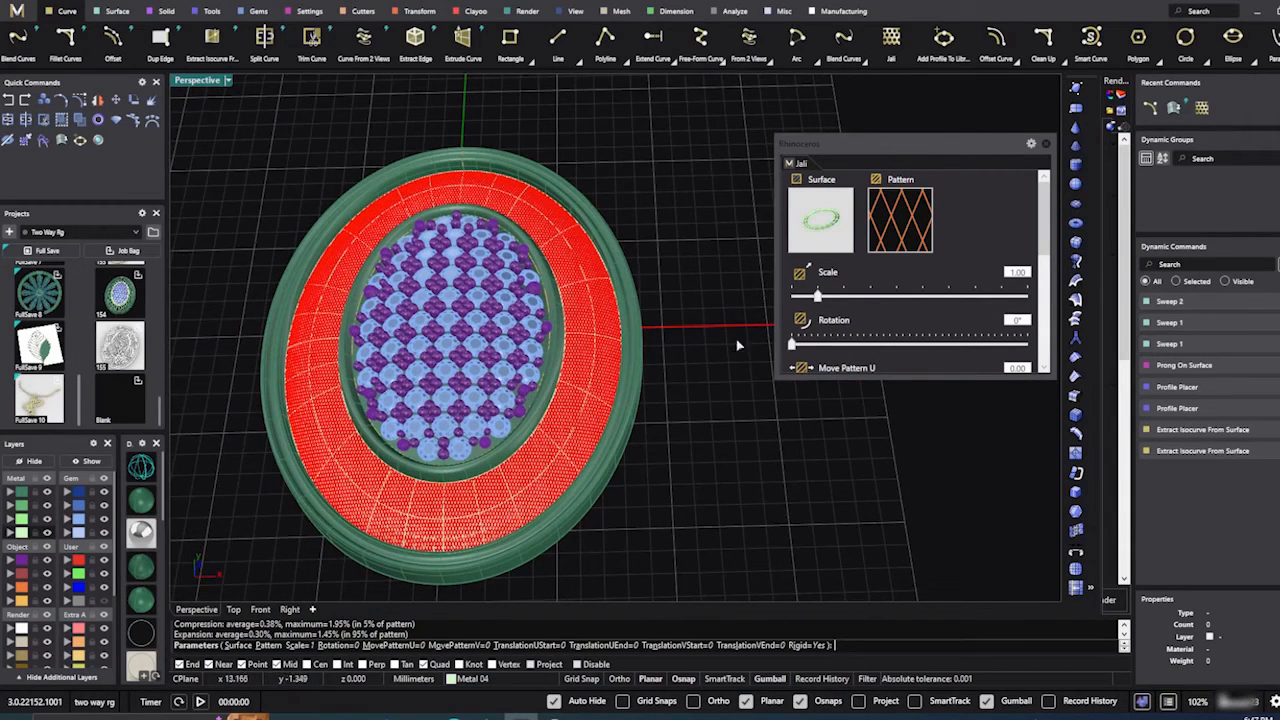
{"action": "left_click", "coordinate": [845, 296]}
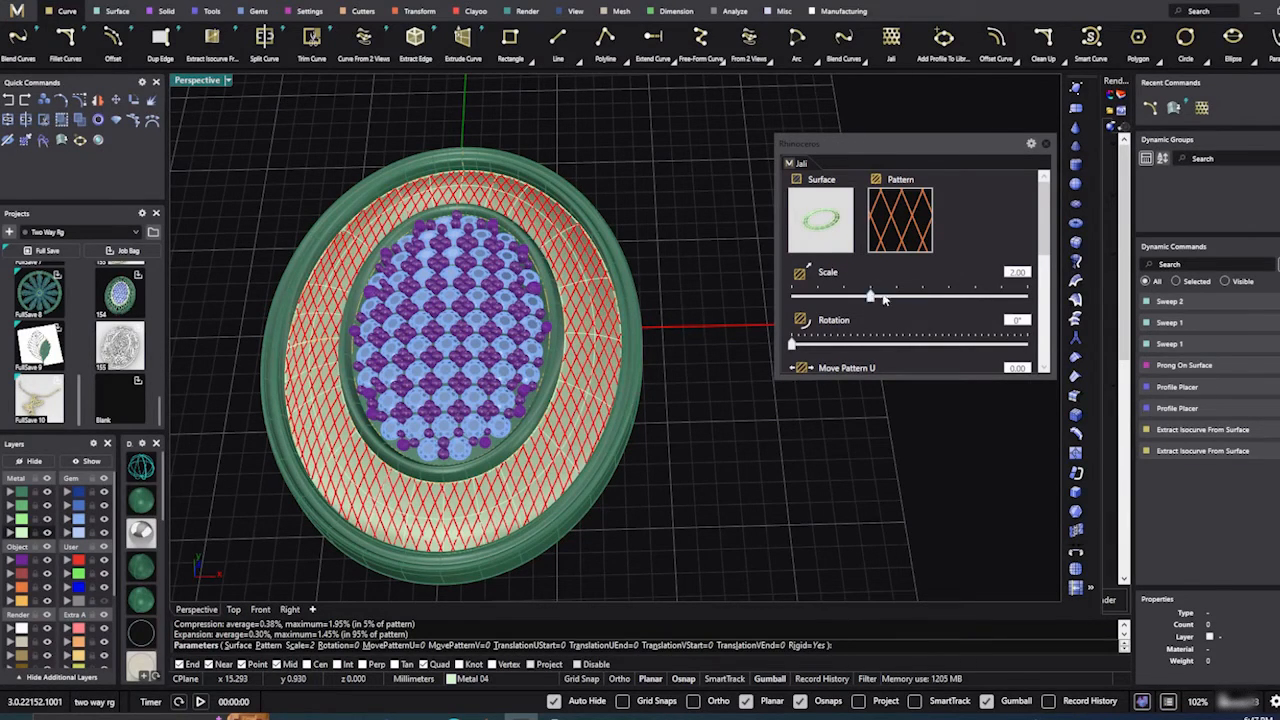
{"action": "left_click_drag", "start_coordinate": [883, 298], "coordinate": [897, 296]}
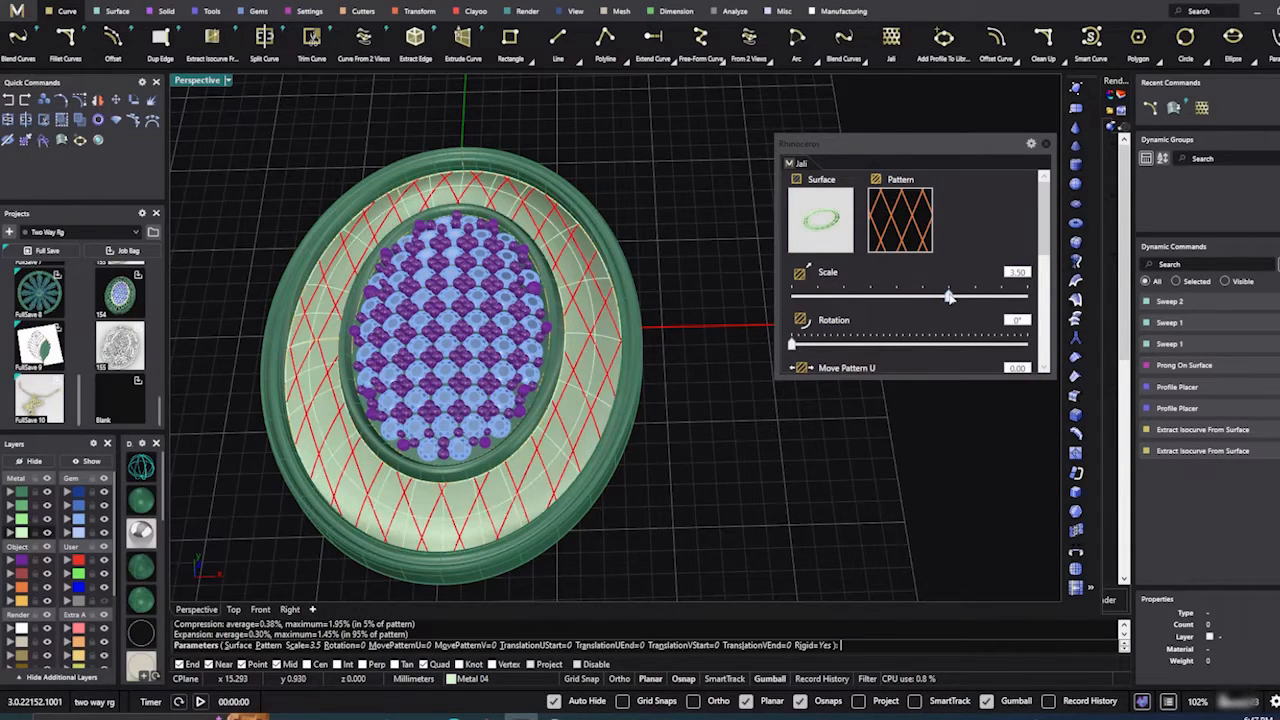
Step: Try the Jali diamond pattern at rotations of 50° and 110°, and set its rotation to 90°
{"action": "right_click_drag", "start_coordinate": [788, 459], "coordinate": [799, 482]}
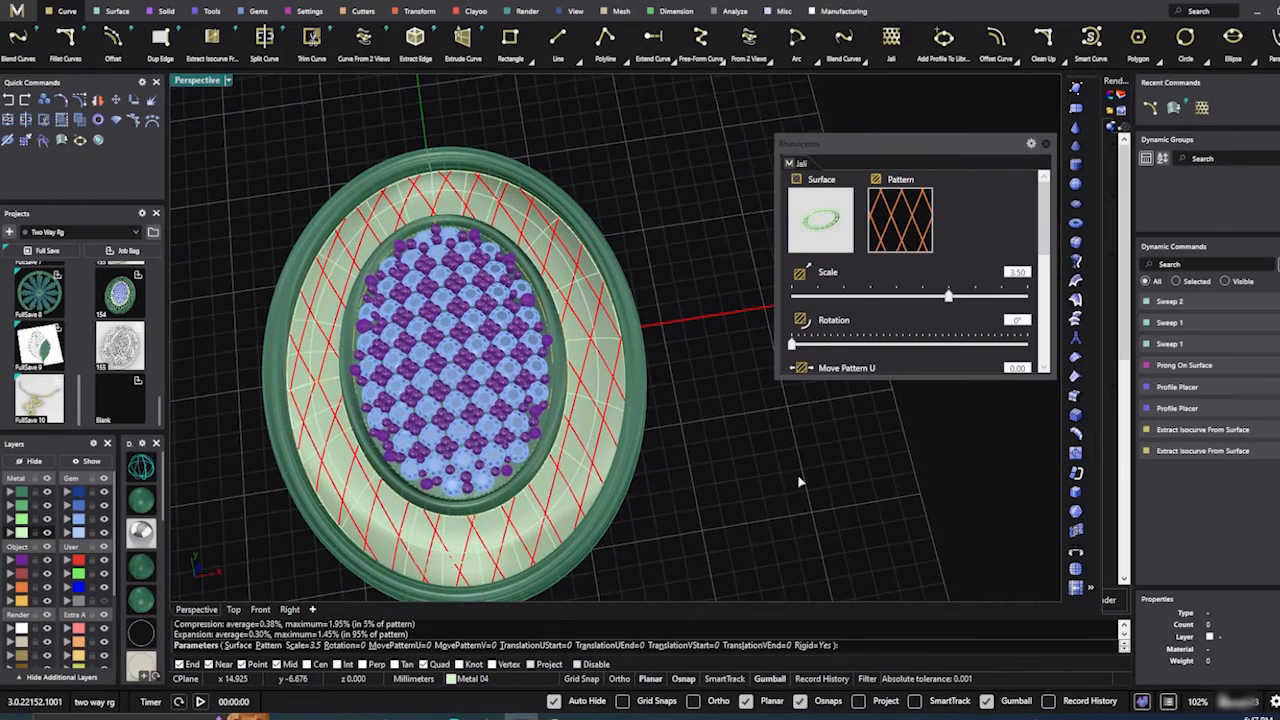
{"action": "right_click_drag", "start_coordinate": [735, 443], "coordinate": [728, 476]}
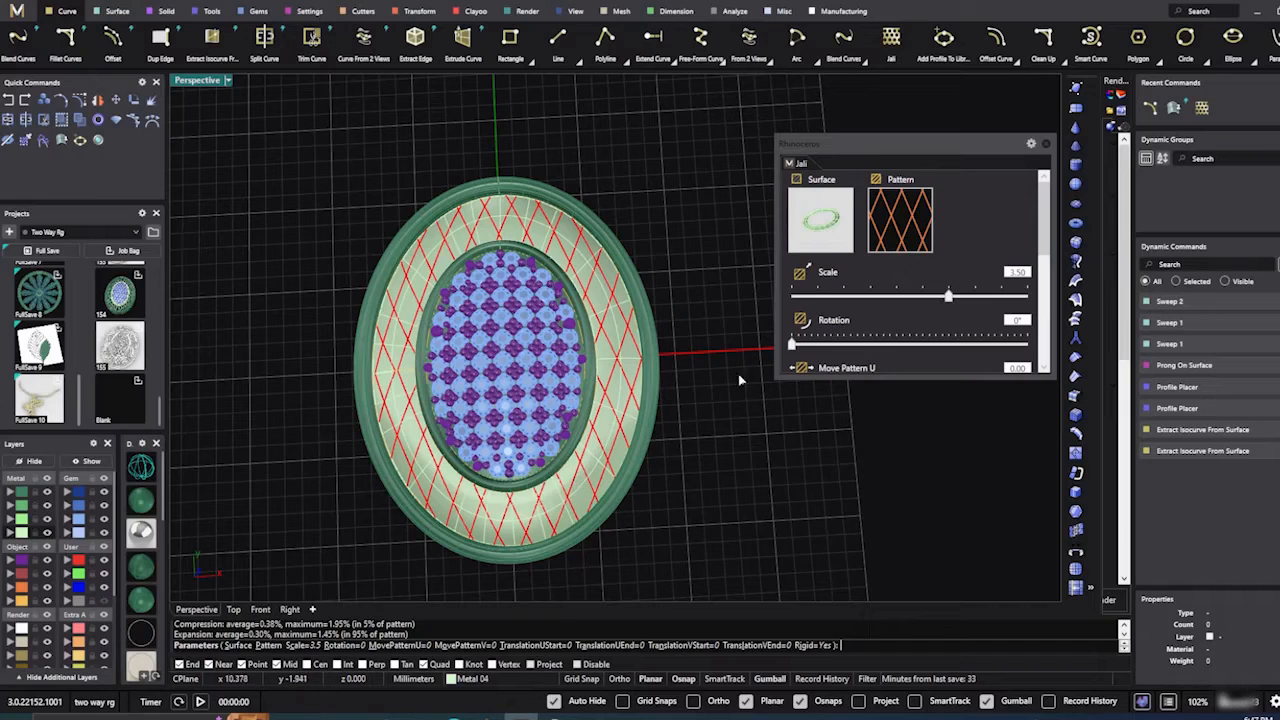
{"action": "left_click_drag", "start_coordinate": [793, 344], "coordinate": [825, 344]}
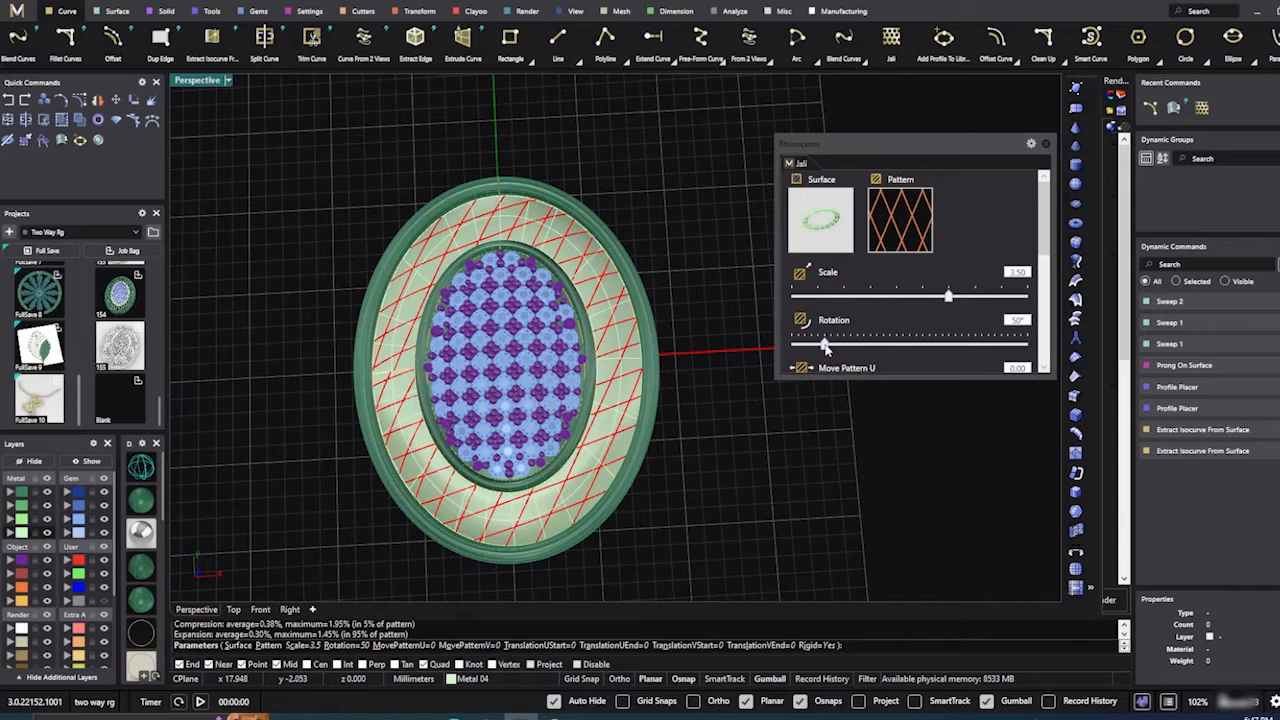
{"action": "left_click_drag", "start_coordinate": [825, 345], "coordinate": [868, 357]}
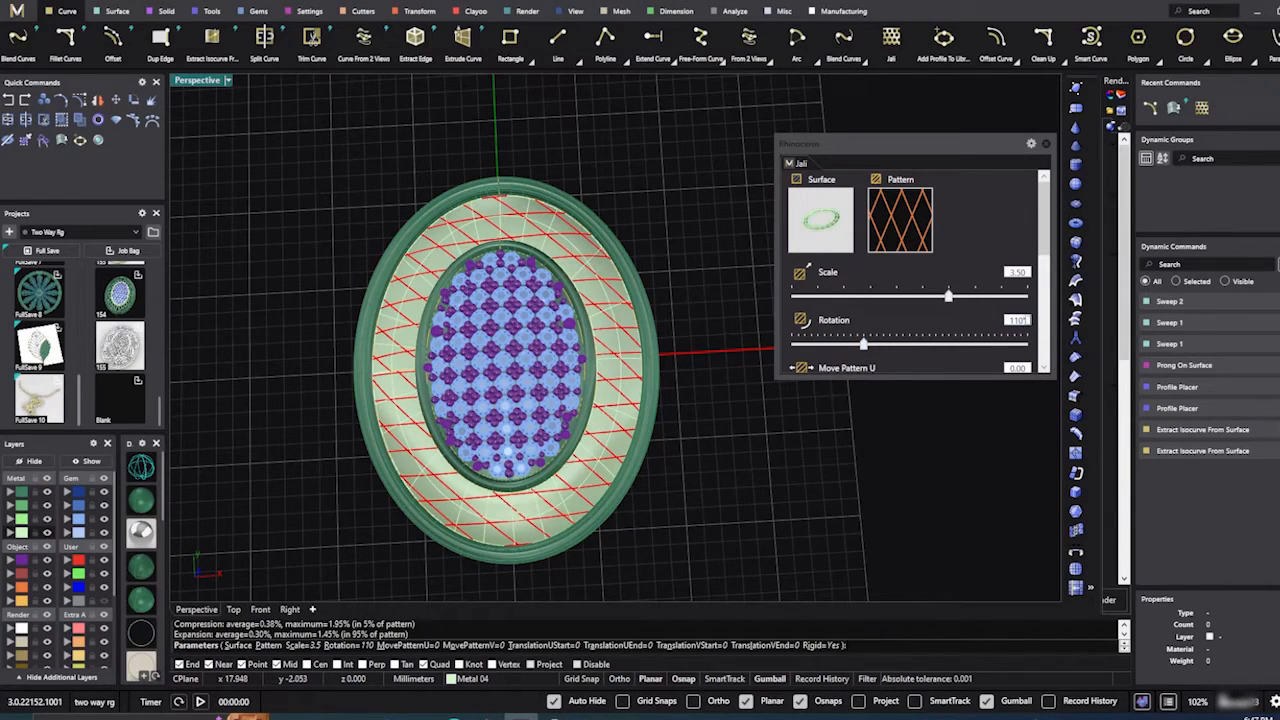
{"action": "left_click_drag", "start_coordinate": [1025, 320], "coordinate": [998, 320]}
{"action": "type", "text": "90"}
{"action": "key", "text": "Return"}
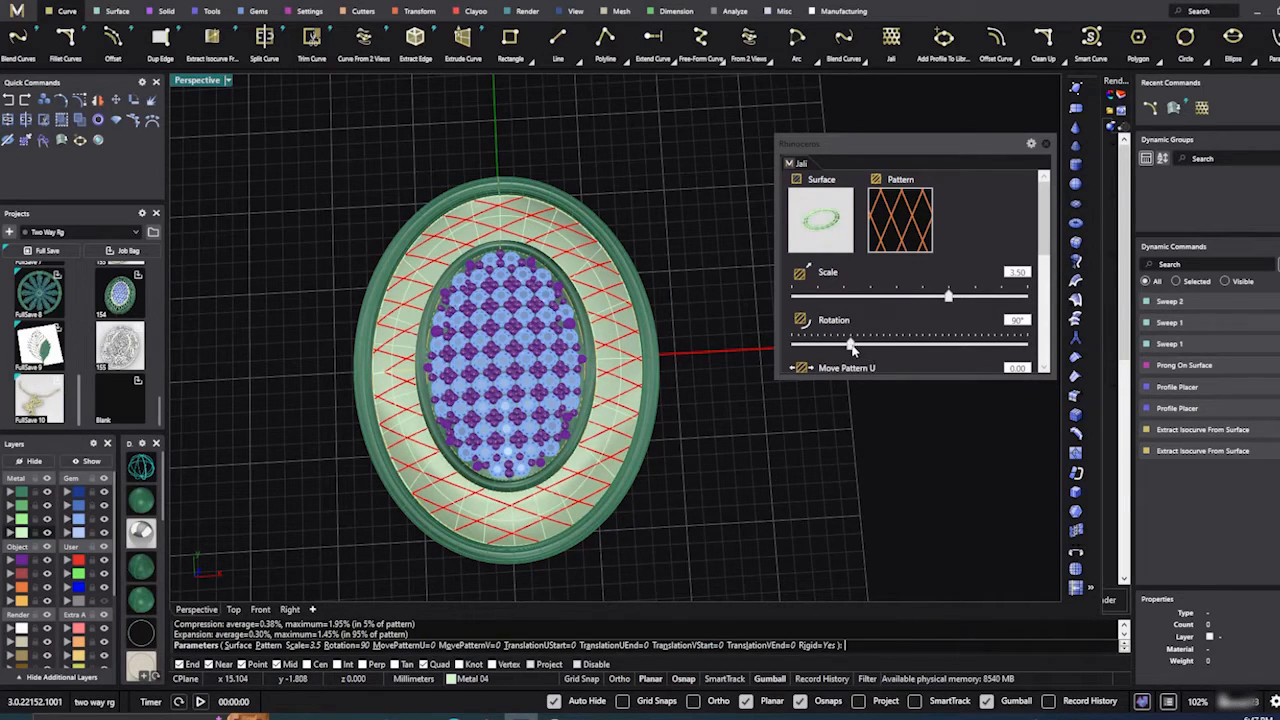
Step: Set the rotation of the Jali diamond pattern to 130° and accept the pattern on the swept surface
{"action": "left_click_drag", "start_coordinate": [853, 346], "coordinate": [891, 356]}
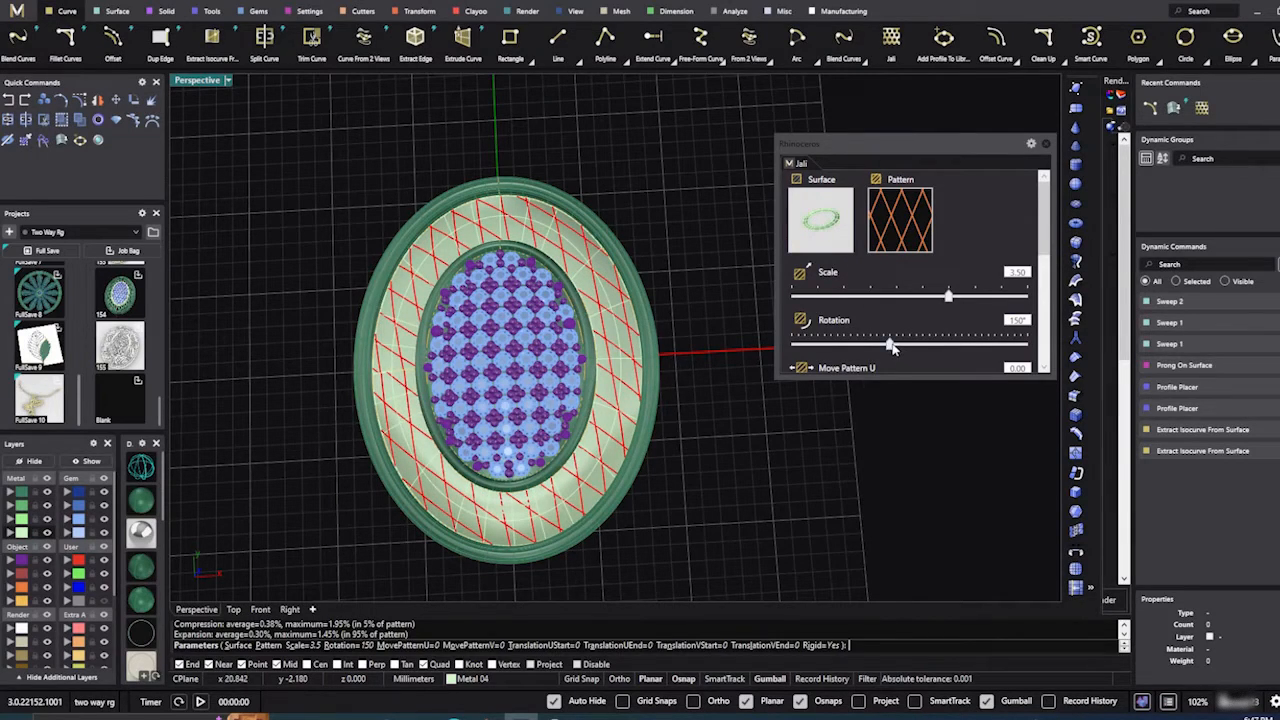
{"action": "left_click_drag", "start_coordinate": [893, 347], "coordinate": [877, 345]}
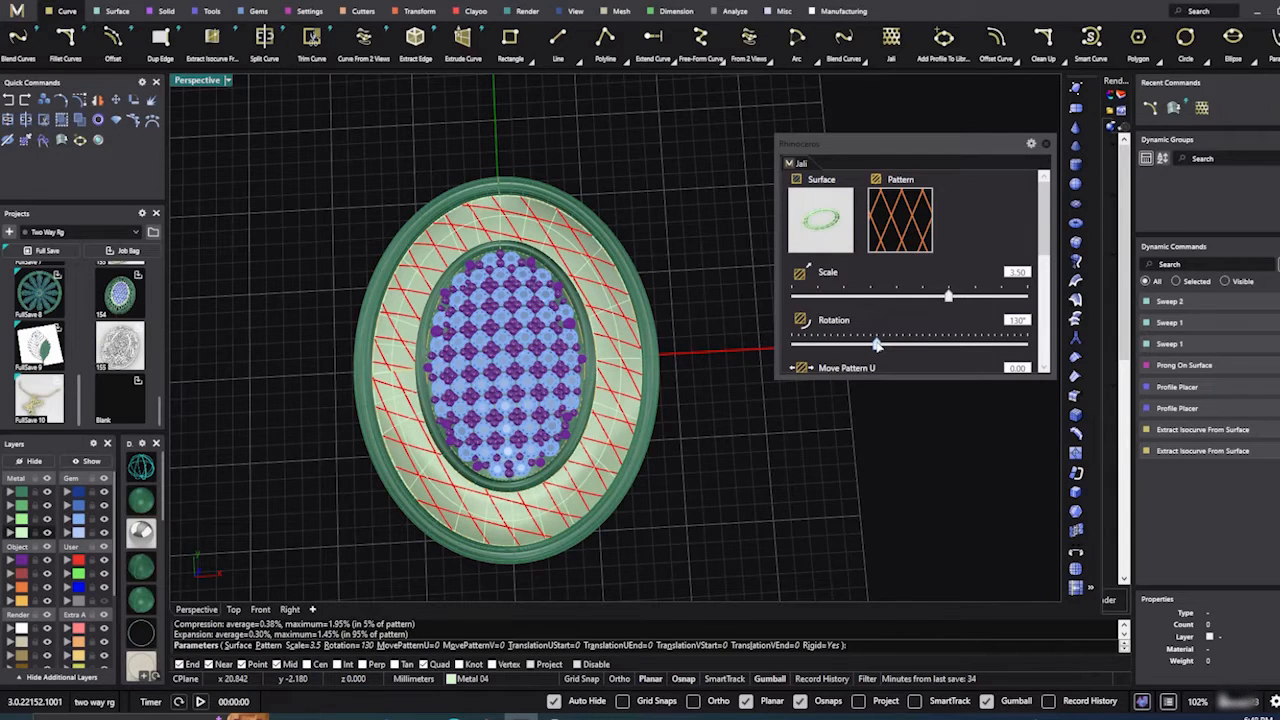
{"action": "right_click_drag", "start_coordinate": [771, 478], "coordinate": [756, 483]}
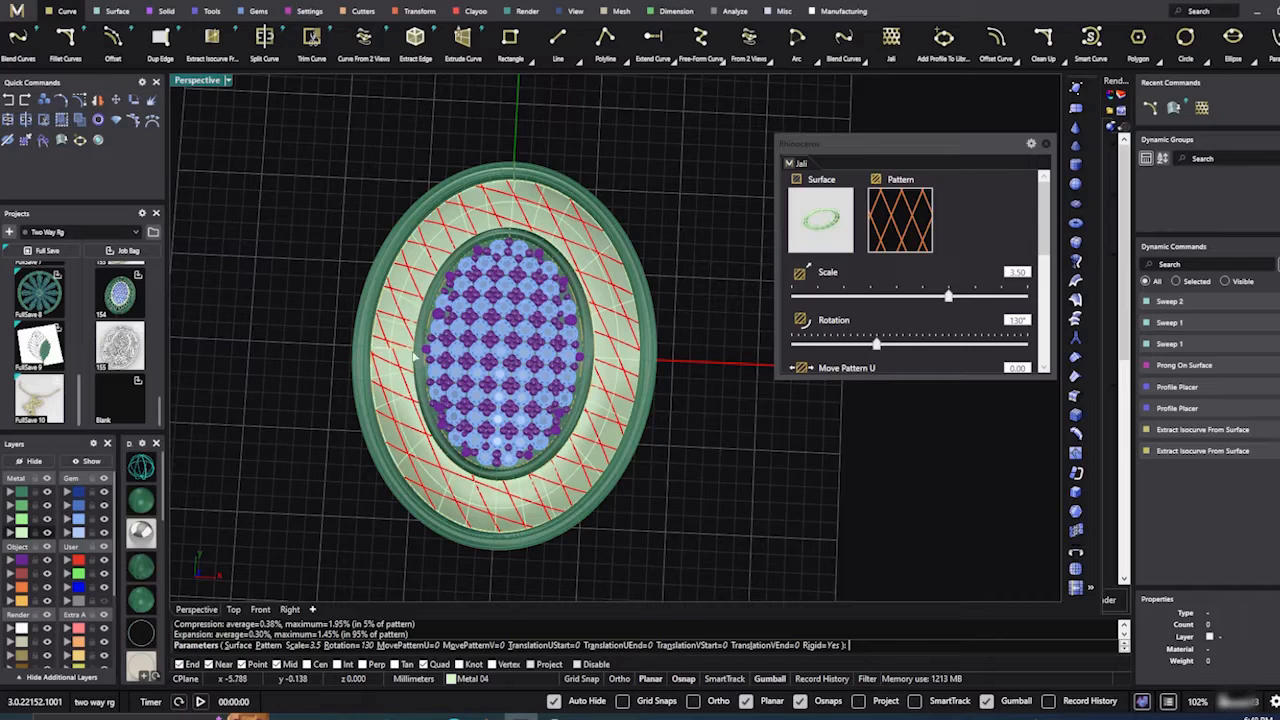
{"action": "scroll", "coordinate": [398, 354], "scroll_direction": "up", "scroll_amount": 5}
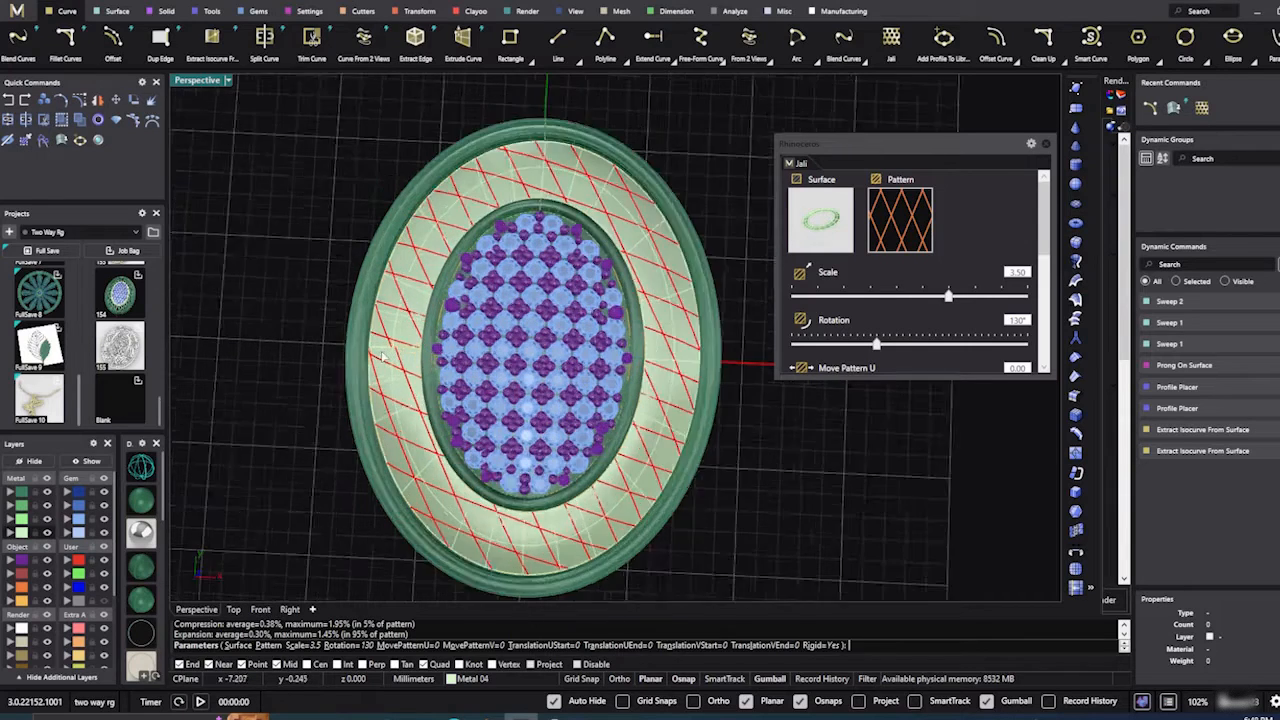
{"action": "scroll", "coordinate": [404, 350], "scroll_direction": "down", "scroll_amount": 5}
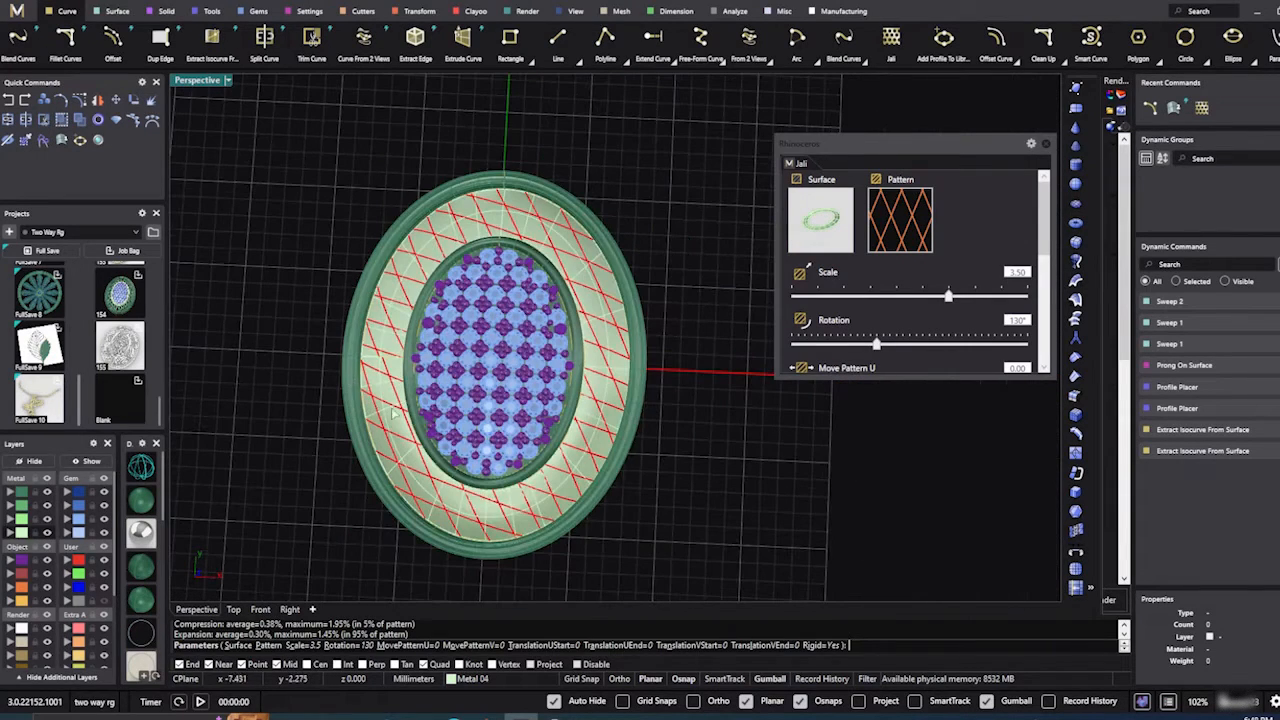
{"action": "key", "text": "Return"}
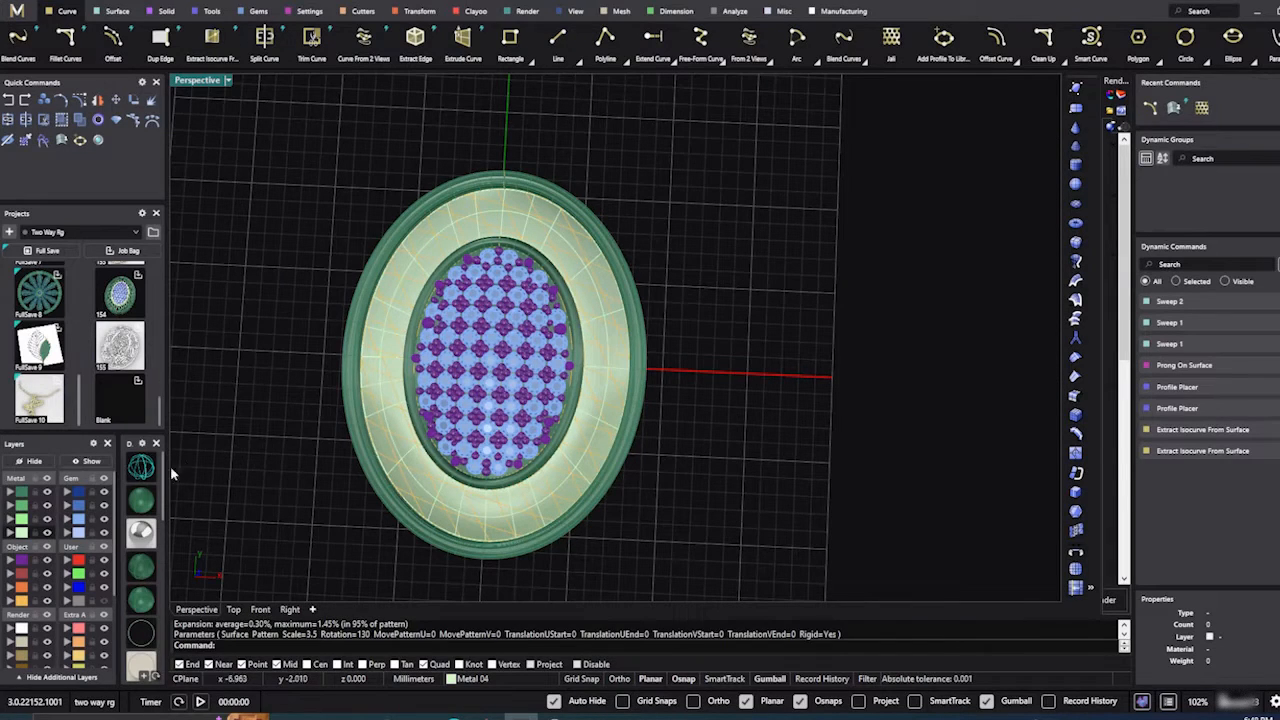
Step: Undo the rotated Jali pattern on the swept surface and clear the selection
{"action": "left_click", "coordinate": [379, 438]}
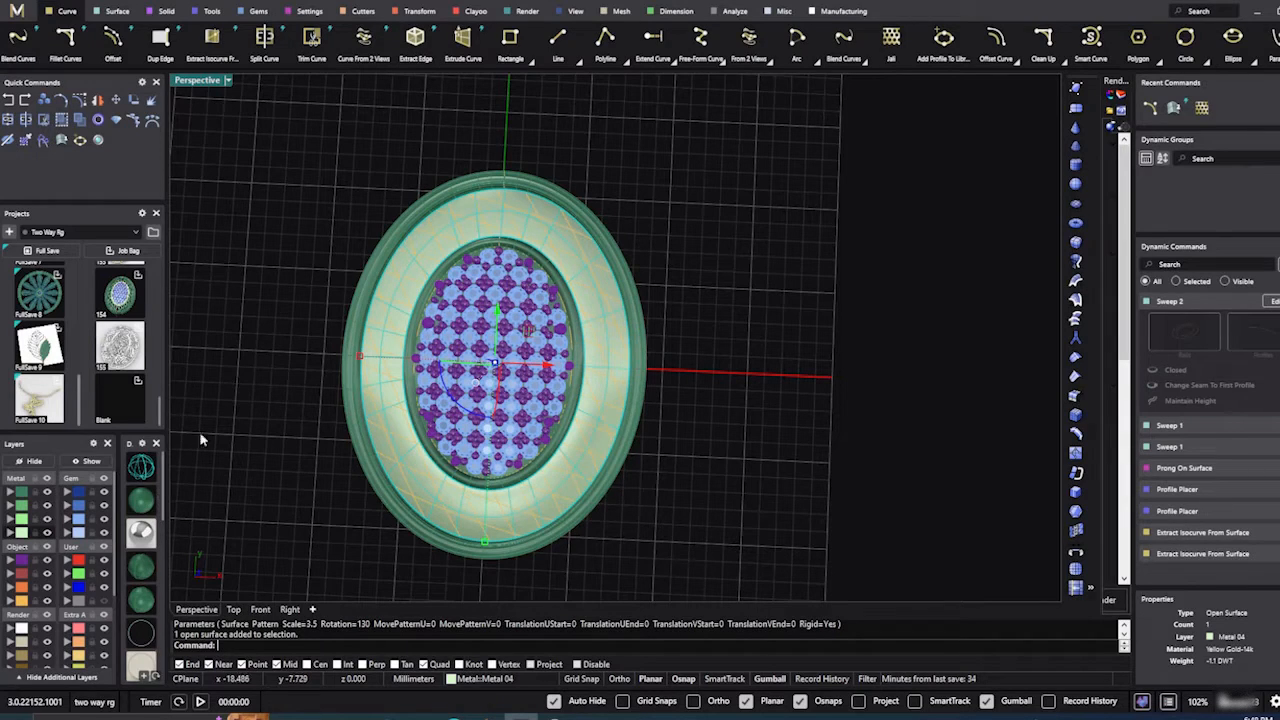
{"action": "left_click", "coordinate": [10, 104]}
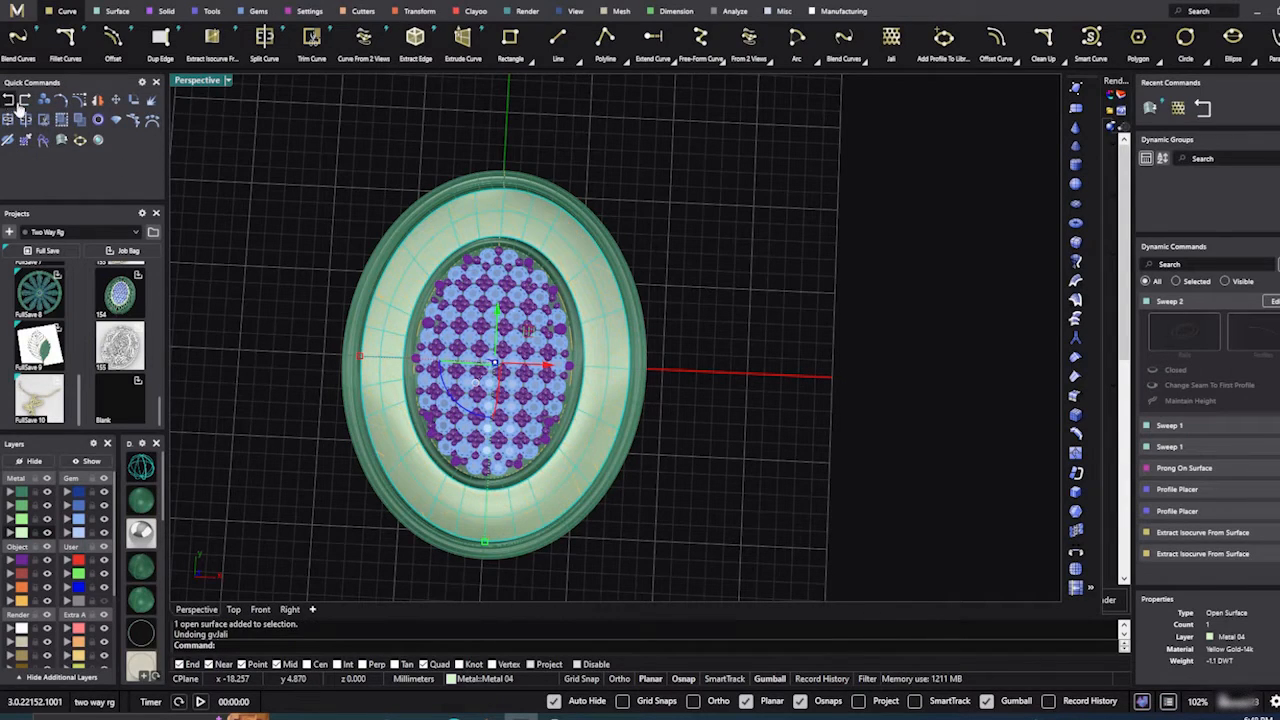
{"action": "left_click", "coordinate": [344, 203]}
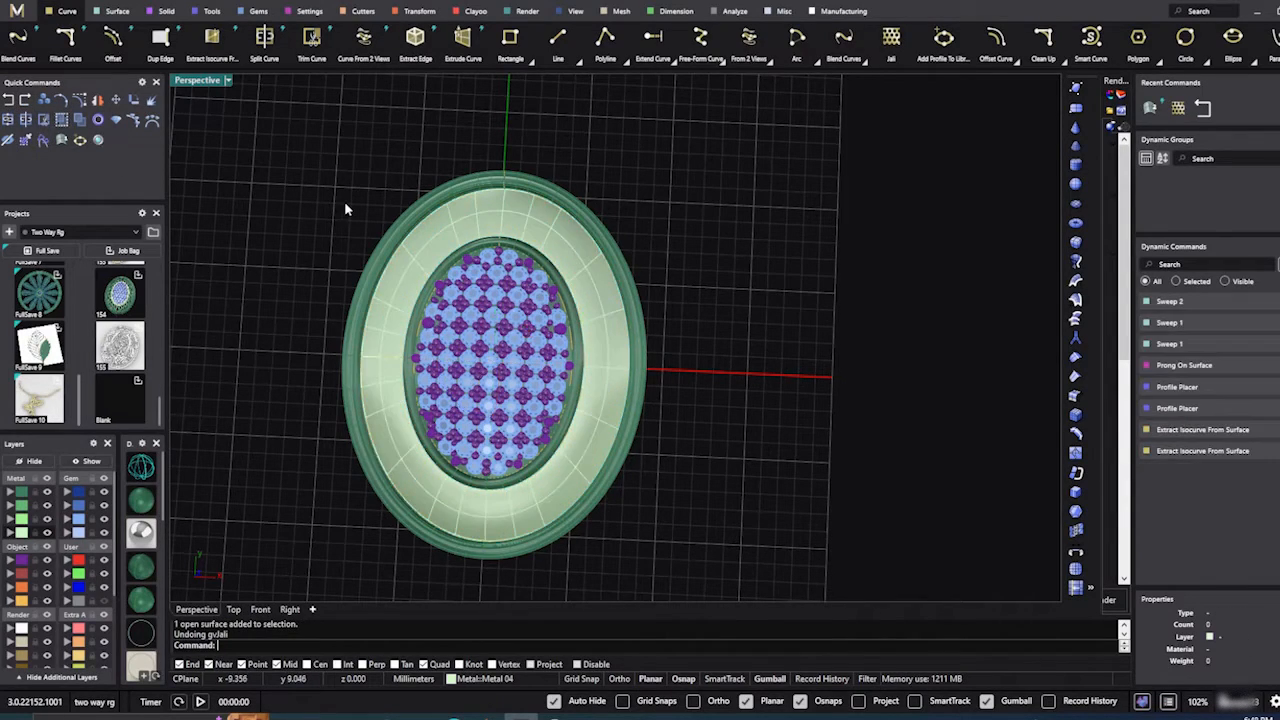
Step: Start Jali again on the light green swept surface, apply the DIAMONDS pattern from the library, and close the library
{"action": "left_click", "coordinate": [528, 222]}
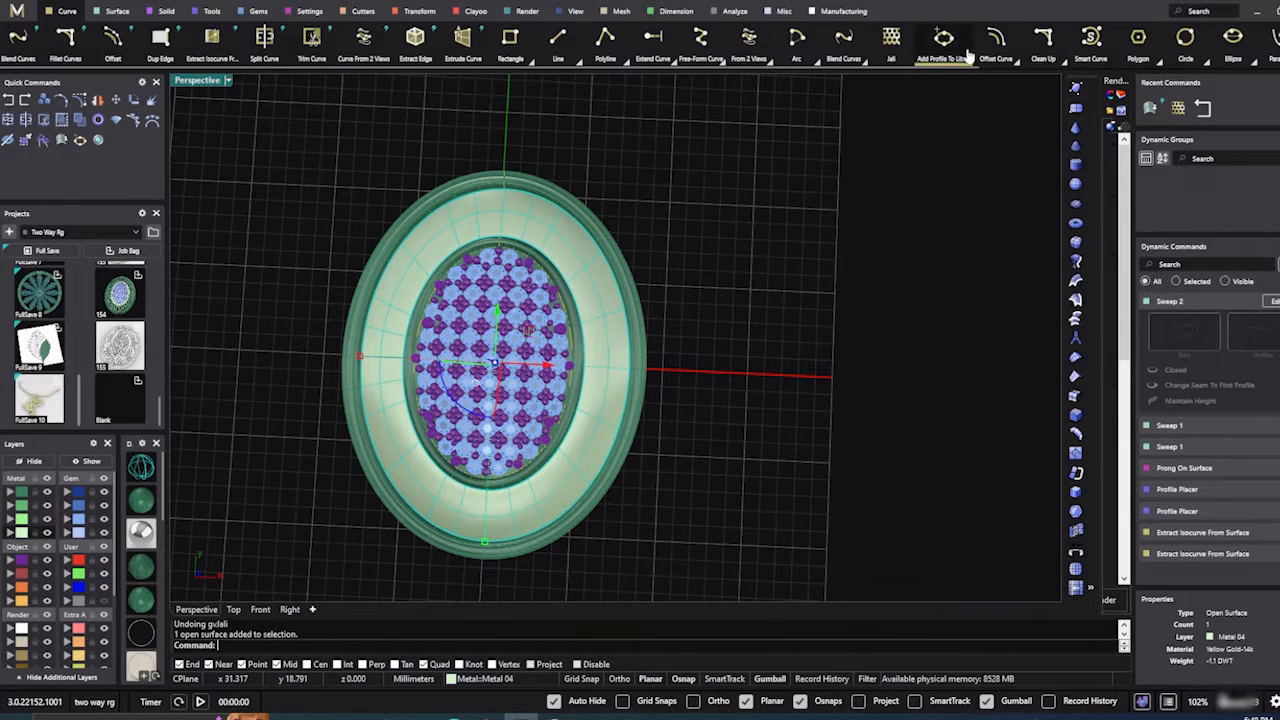
{"action": "left_click", "coordinate": [891, 40]}
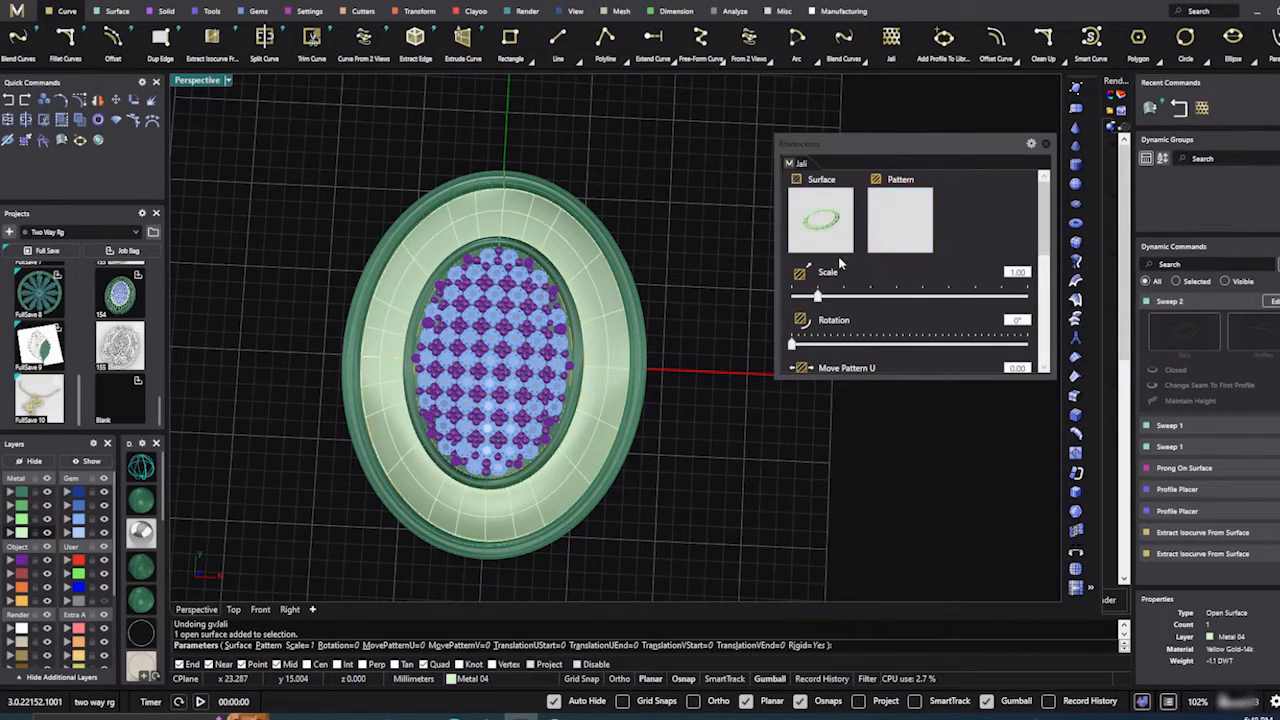
{"action": "left_click", "coordinate": [901, 221]}
{"action": "scroll", "coordinate": [465, 344], "scroll_direction": "down", "scroll_amount": 5}
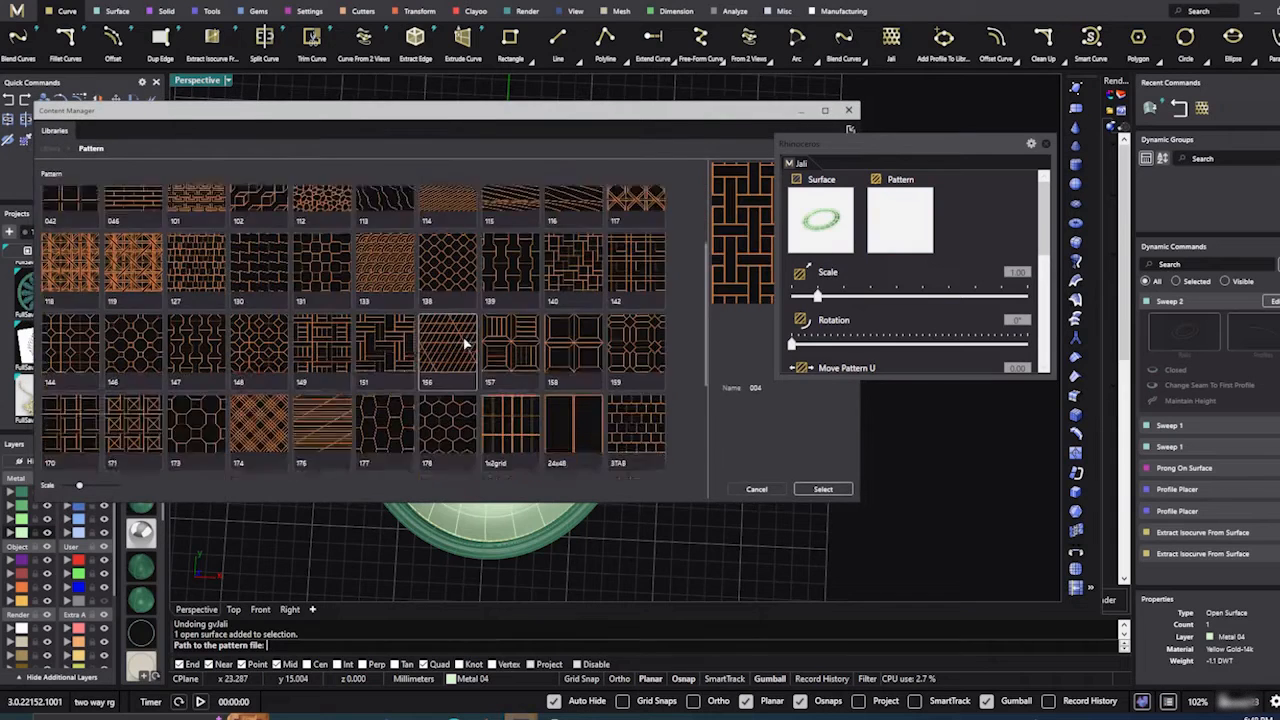
{"action": "scroll", "coordinate": [465, 344], "scroll_direction": "down", "scroll_amount": 1}
{"action": "left_click", "coordinate": [384, 366]}
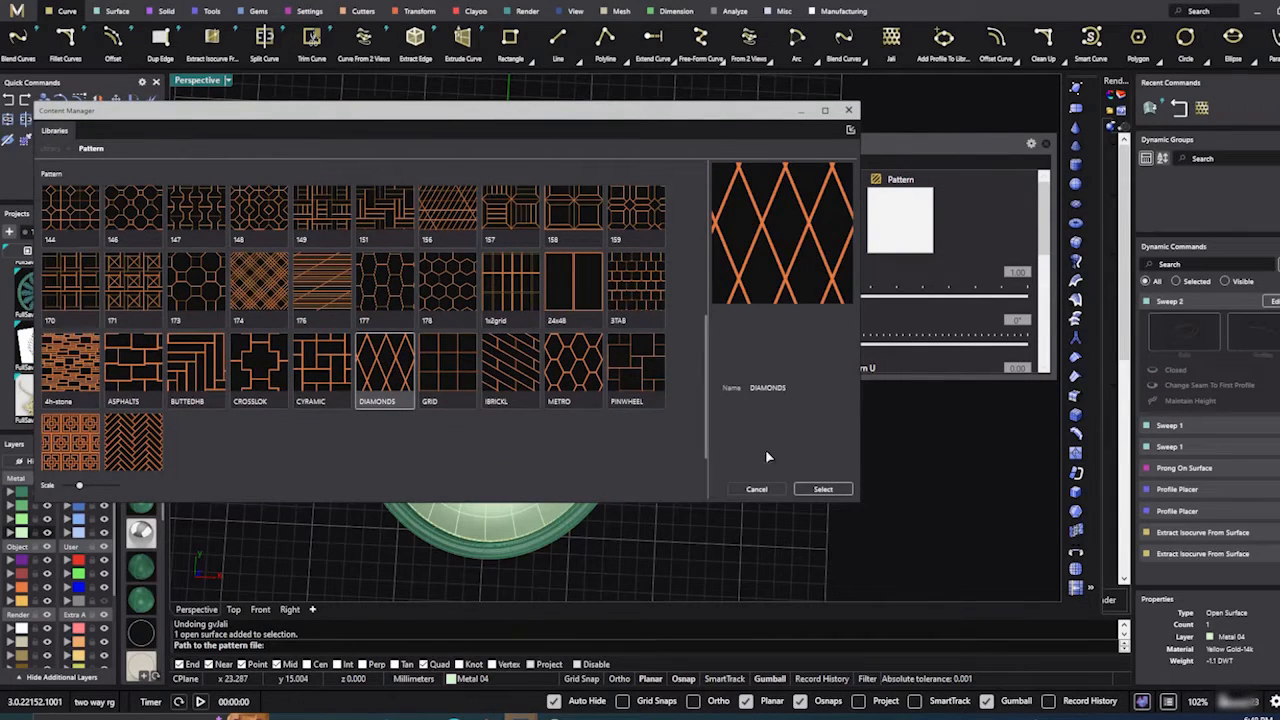
{"action": "left_click", "coordinate": [822, 489]}
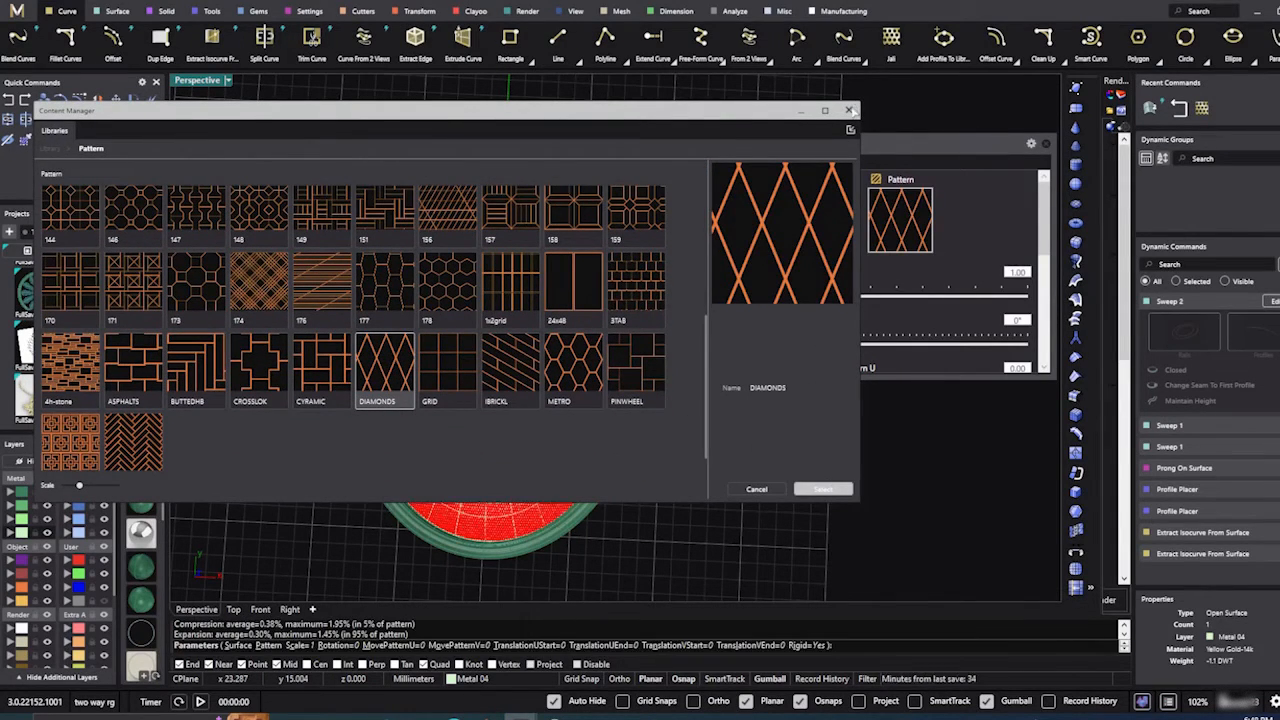
{"action": "left_click", "coordinate": [849, 110]}
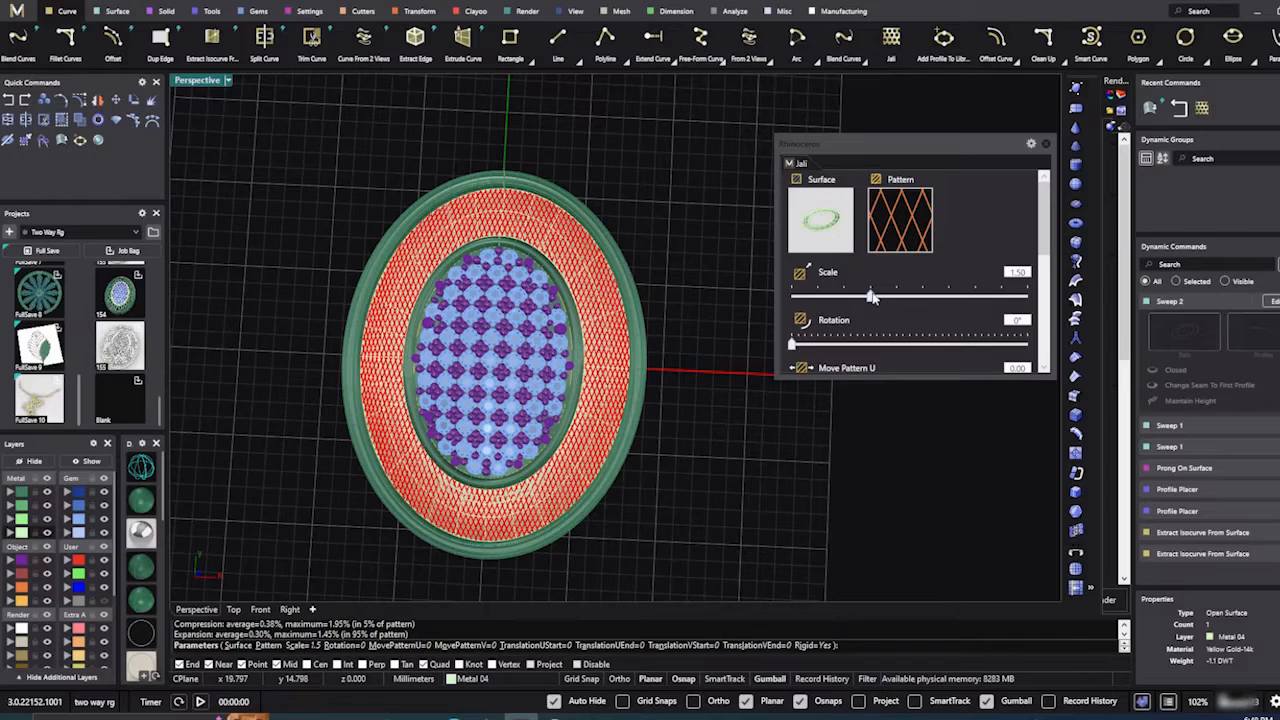
Step: Set the scale of the new Jali diamond pattern to 3.50 and check how it lies on the surface
{"action": "left_click_drag", "start_coordinate": [871, 297], "coordinate": [933, 301]}
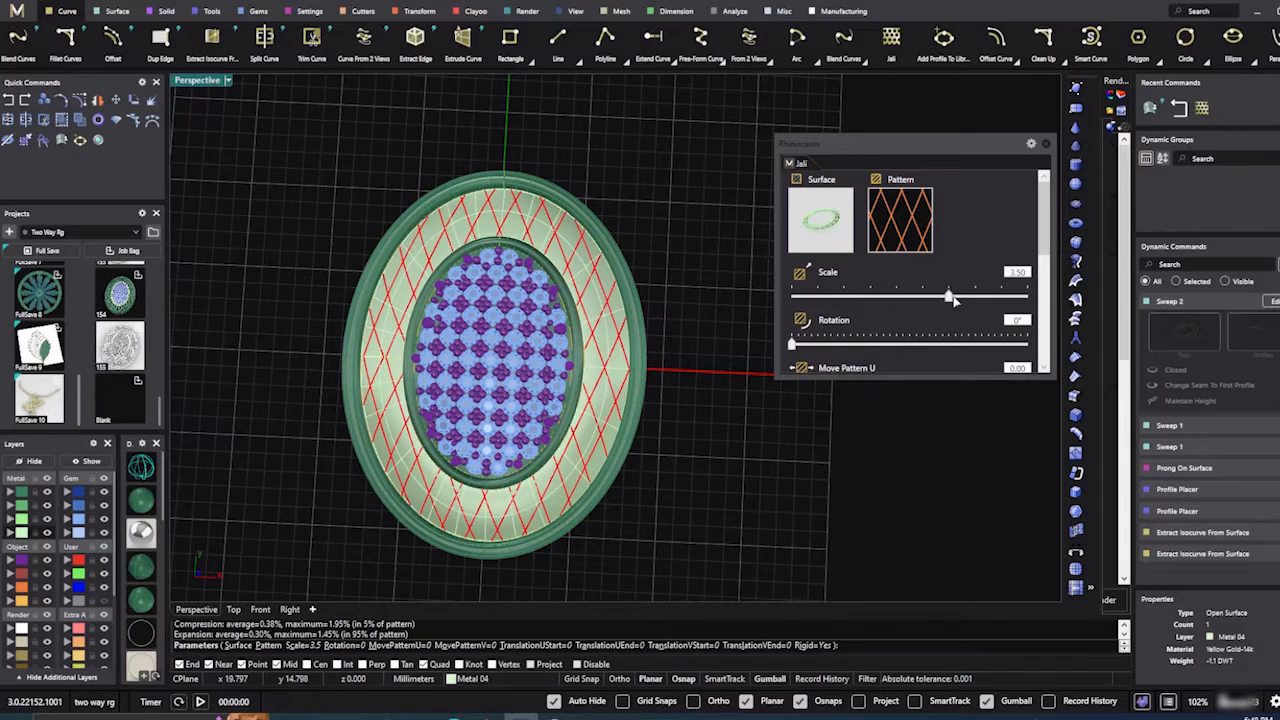
{"action": "right_click_drag", "start_coordinate": [791, 429], "coordinate": [795, 443]}
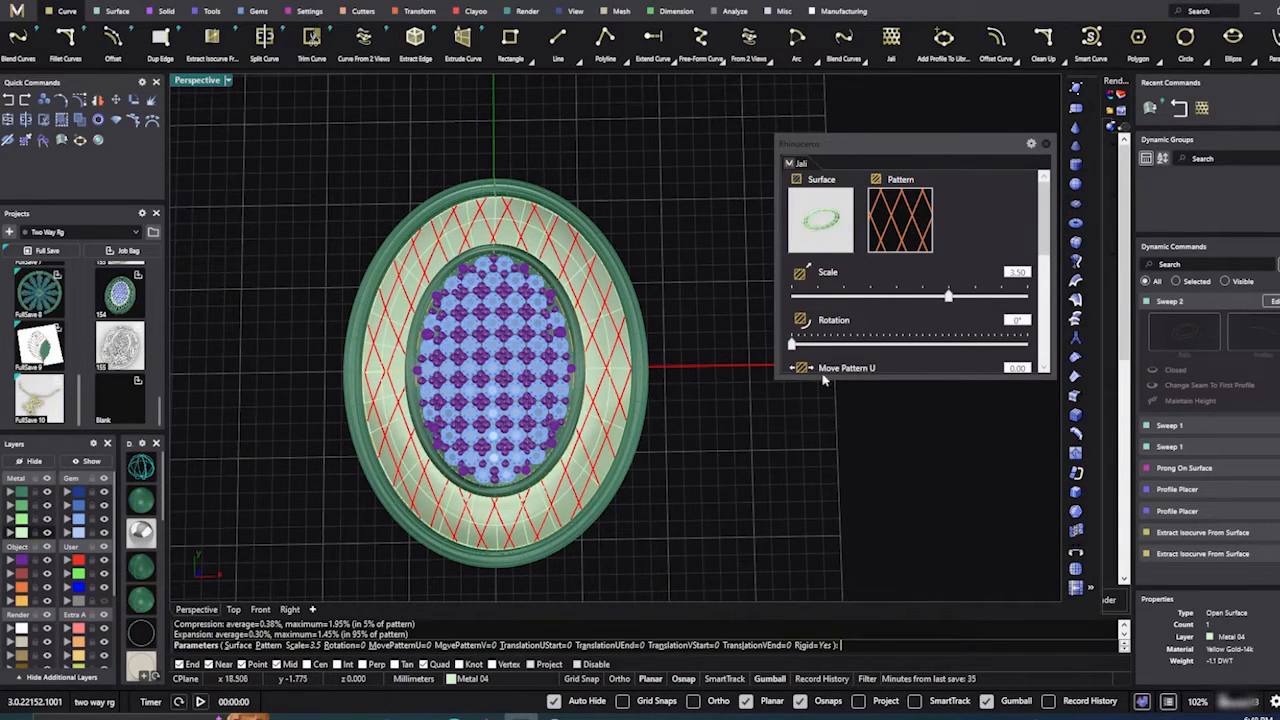
{"action": "right_click_drag", "start_coordinate": [706, 394], "coordinate": [627, 330]}
{"action": "scroll", "coordinate": [625, 364], "scroll_direction": "up", "scroll_amount": 4}
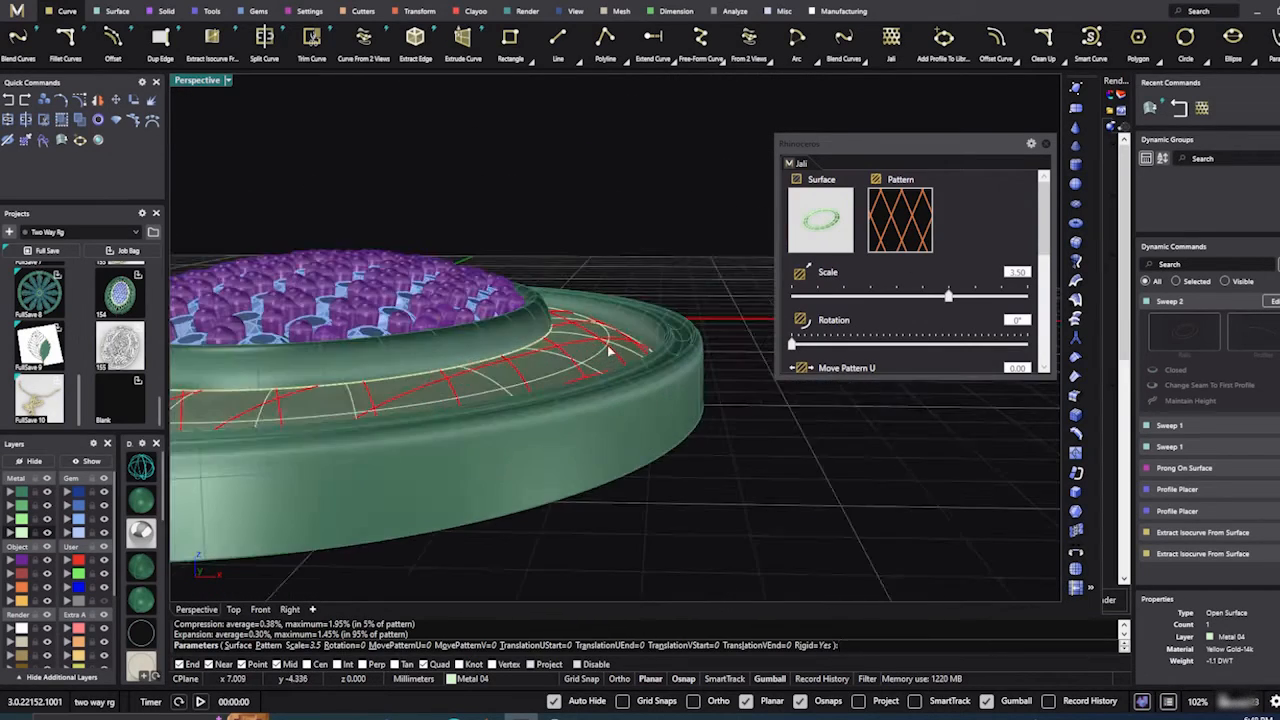
Step: Turn off the Rigid option for the Jali pattern and accept the resulting curves
{"action": "scroll", "coordinate": [860, 305], "scroll_direction": "down", "scroll_amount": 5}
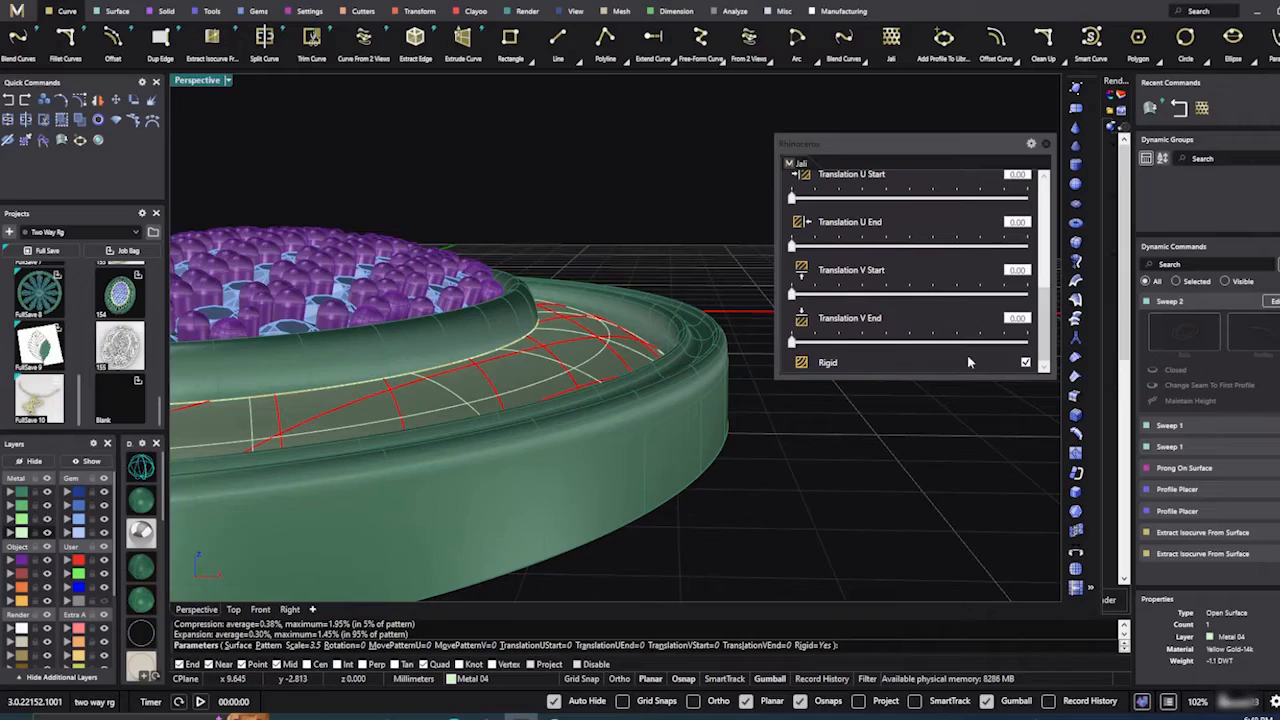
{"action": "left_click", "coordinate": [1025, 364]}
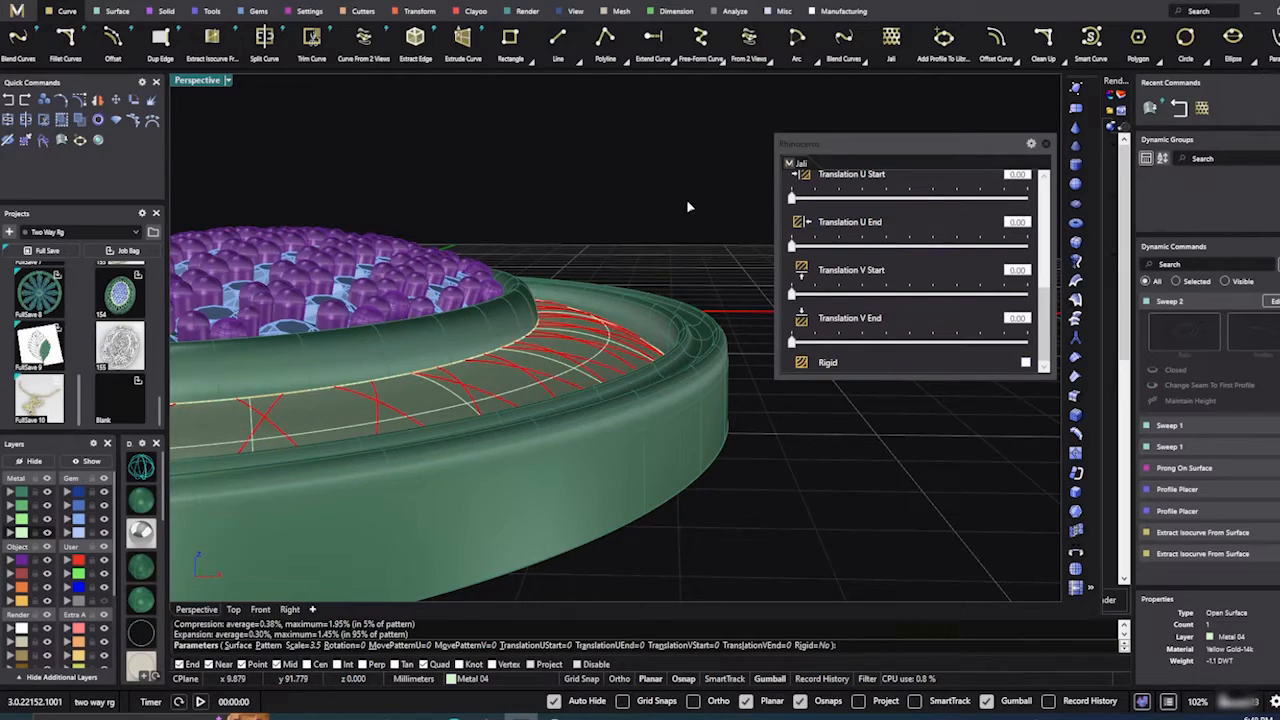
{"action": "right_click_drag", "start_coordinate": [686, 199], "coordinate": [673, 398]}
{"action": "scroll", "coordinate": [676, 260], "scroll_direction": "down", "scroll_amount": 5}
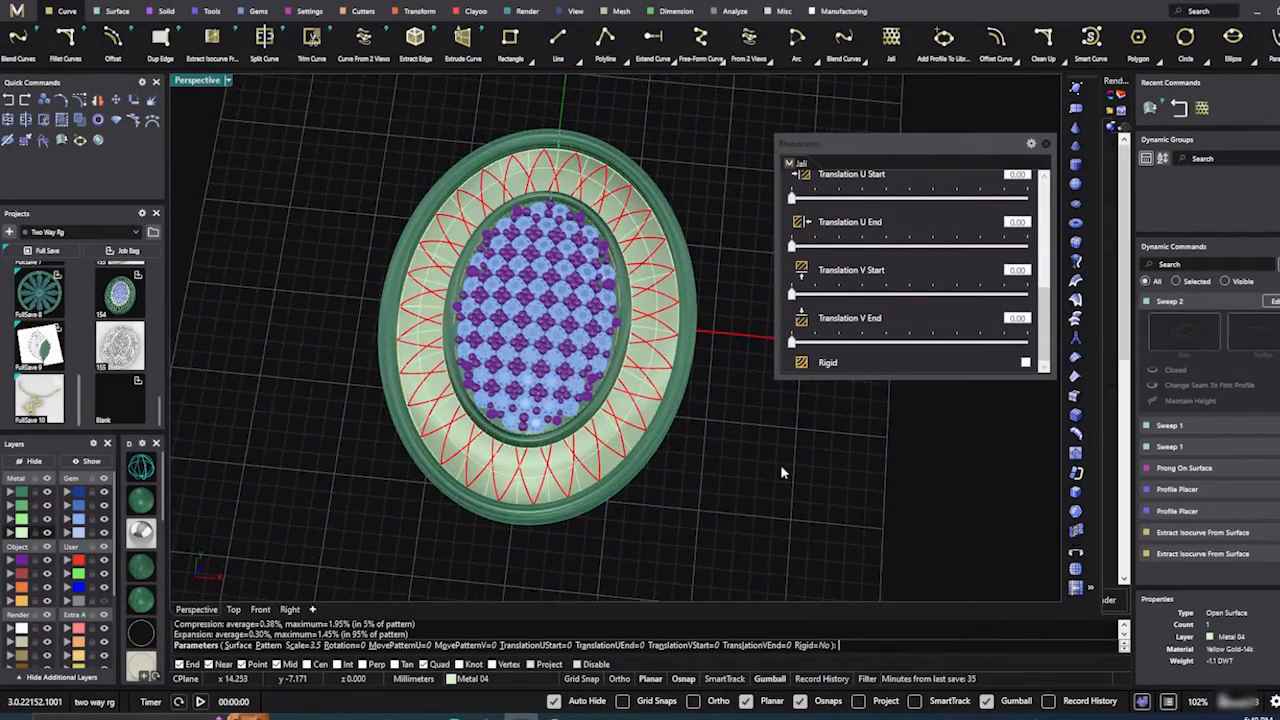
{"action": "right_click", "coordinate": [780, 465]}
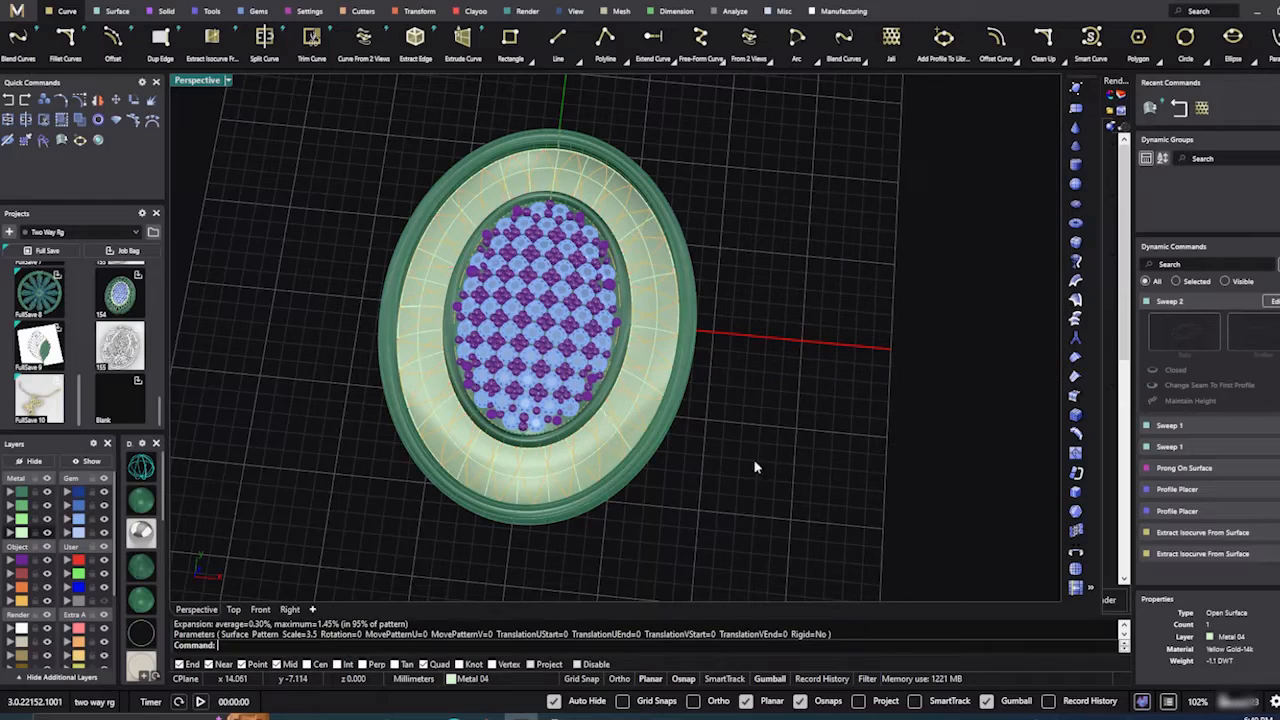
Step: Move the swept surface and the short open curve joining the rim and border to the User 04 layer
{"action": "left_click", "coordinate": [410, 353]}
{"action": "left_click", "coordinate": [64, 600]}
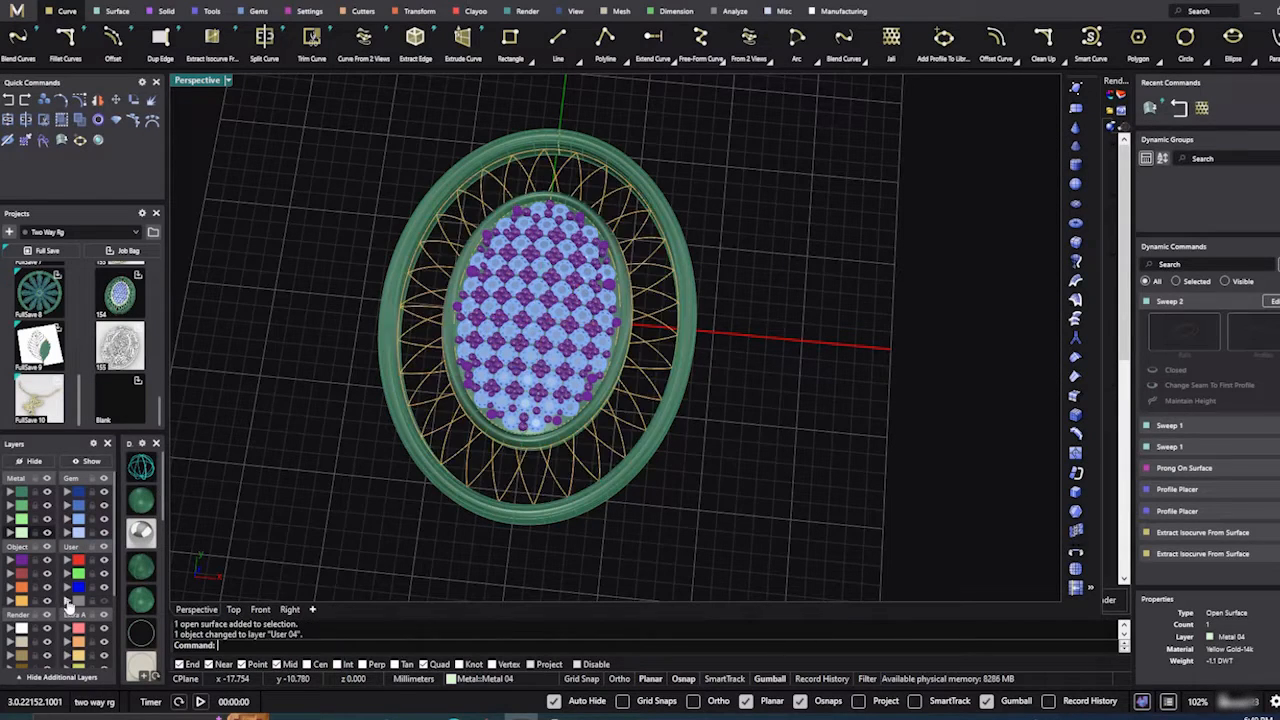
{"action": "scroll", "coordinate": [421, 313], "scroll_direction": "up", "scroll_amount": 5}
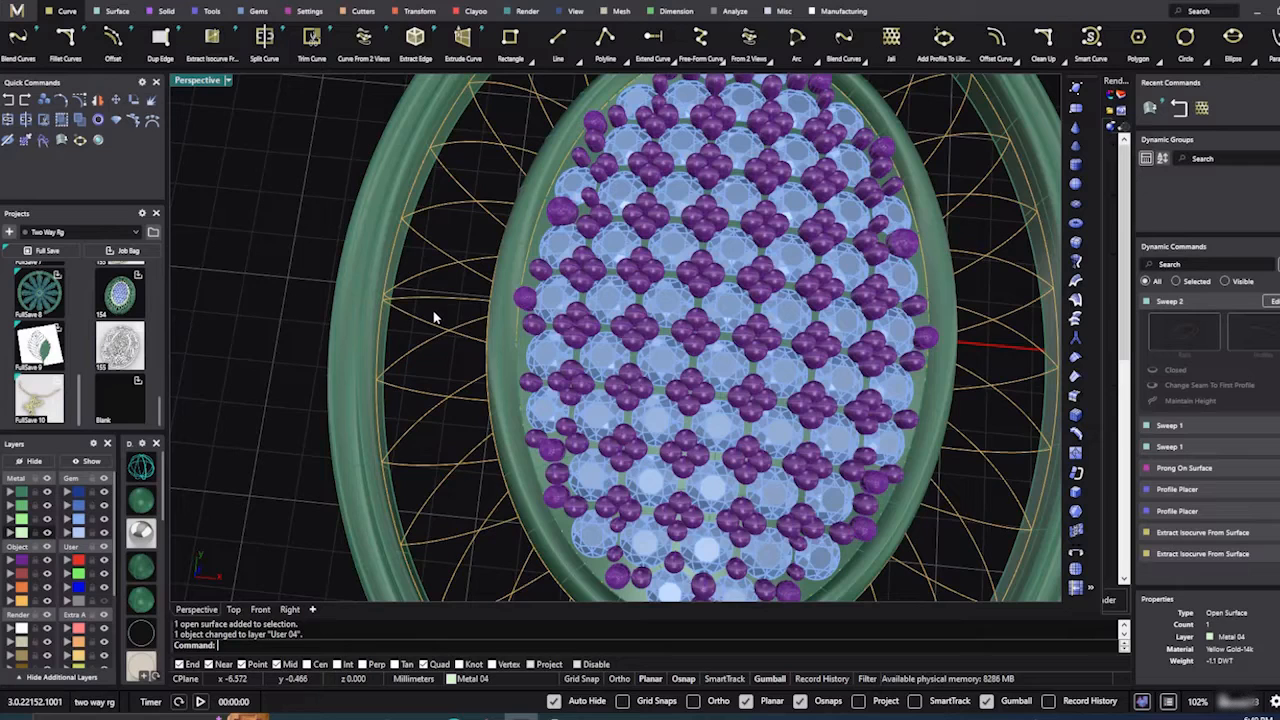
{"action": "left_click", "coordinate": [438, 293]}
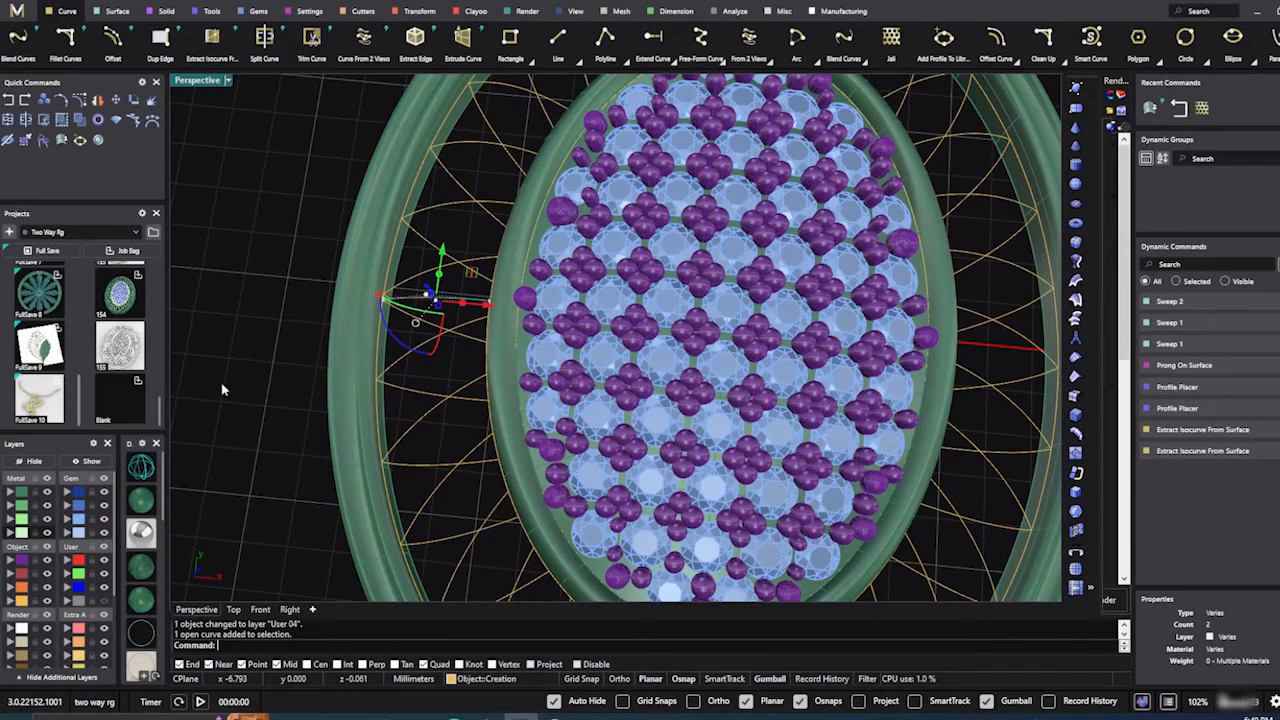
{"action": "left_click", "coordinate": [65, 601]}
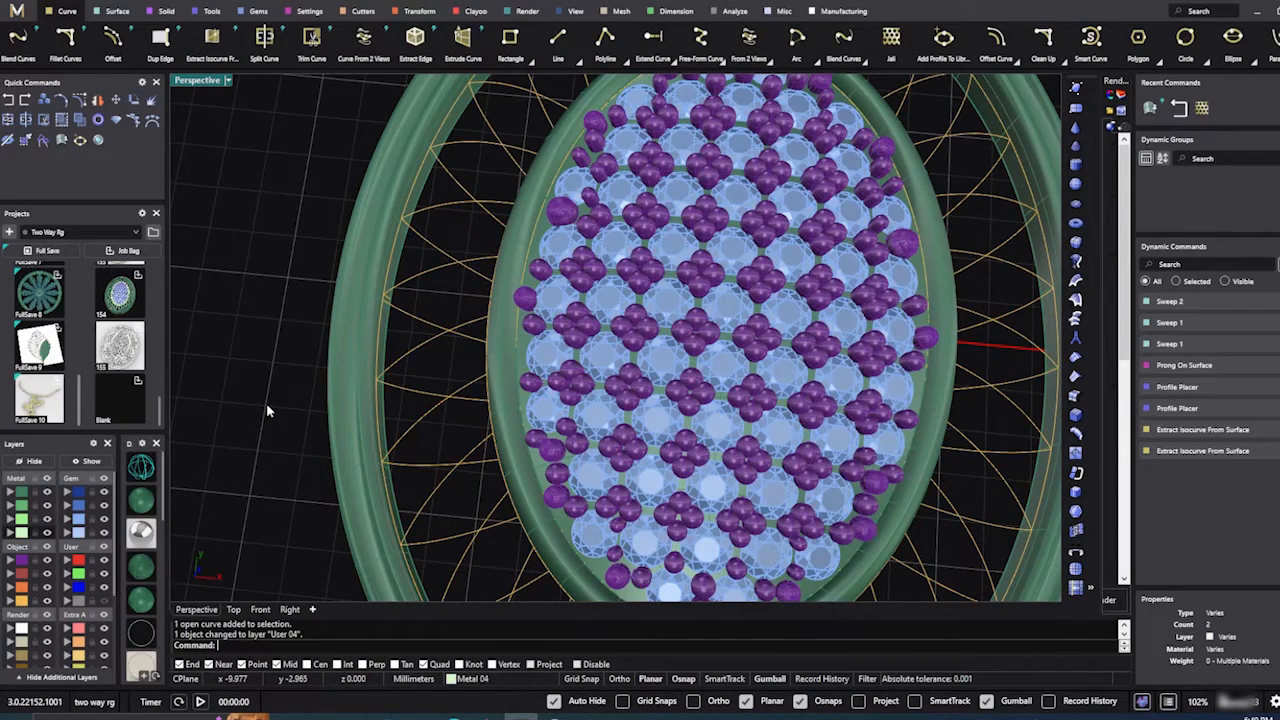
Step: Examine the Jali curves between the inner rim and outer border up close, then view the whole oval pattern
{"action": "scroll", "coordinate": [266, 402], "scroll_direction": "down", "scroll_amount": 5}
{"action": "right_click_drag", "start_coordinate": [266, 402], "coordinate": [372, 372]}
{"action": "scroll", "coordinate": [378, 368], "scroll_direction": "up", "scroll_amount": 5}
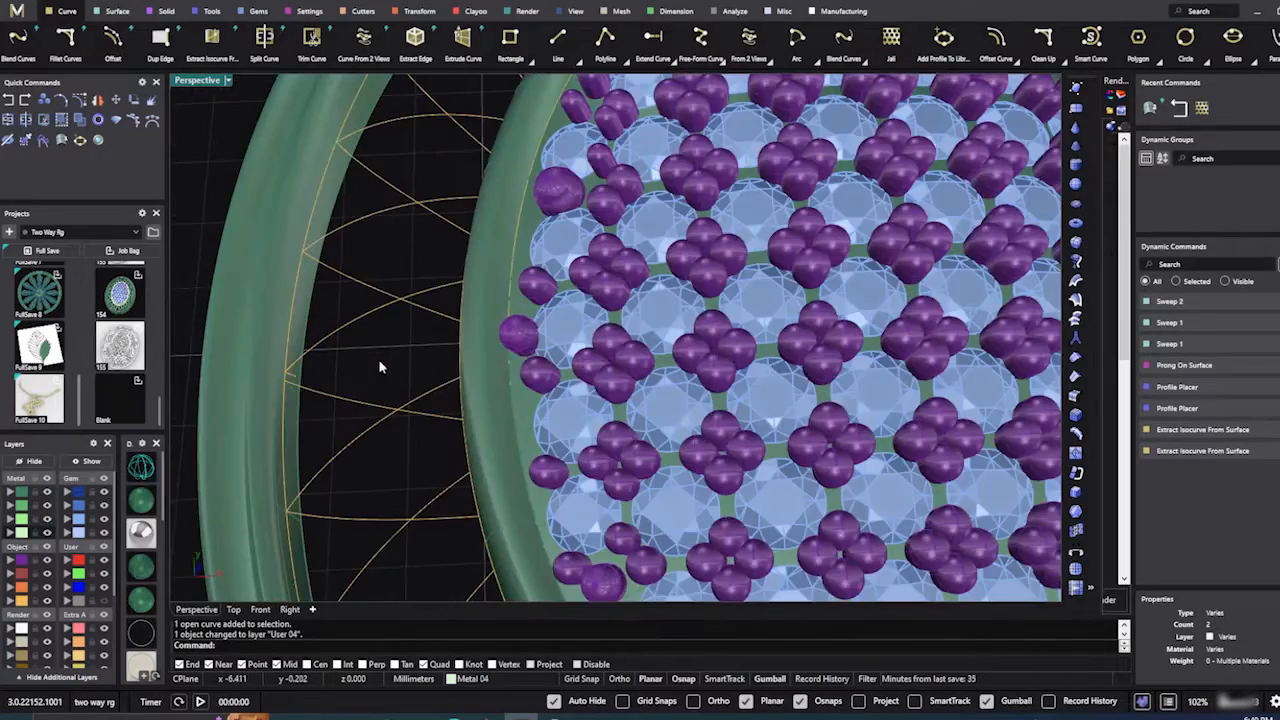
{"action": "scroll", "coordinate": [377, 367], "scroll_direction": "up", "scroll_amount": 4}
{"action": "scroll", "coordinate": [298, 321], "scroll_direction": "up", "scroll_amount": 3}
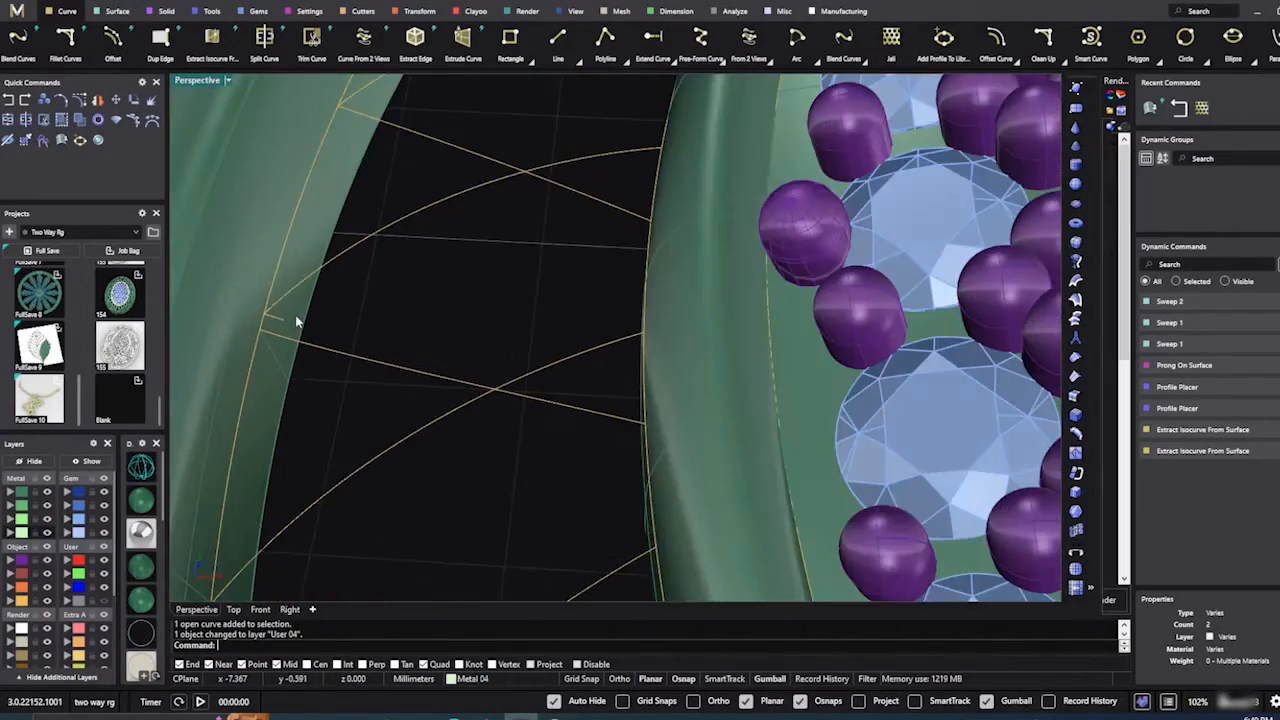
{"action": "left_click", "coordinate": [279, 320]}
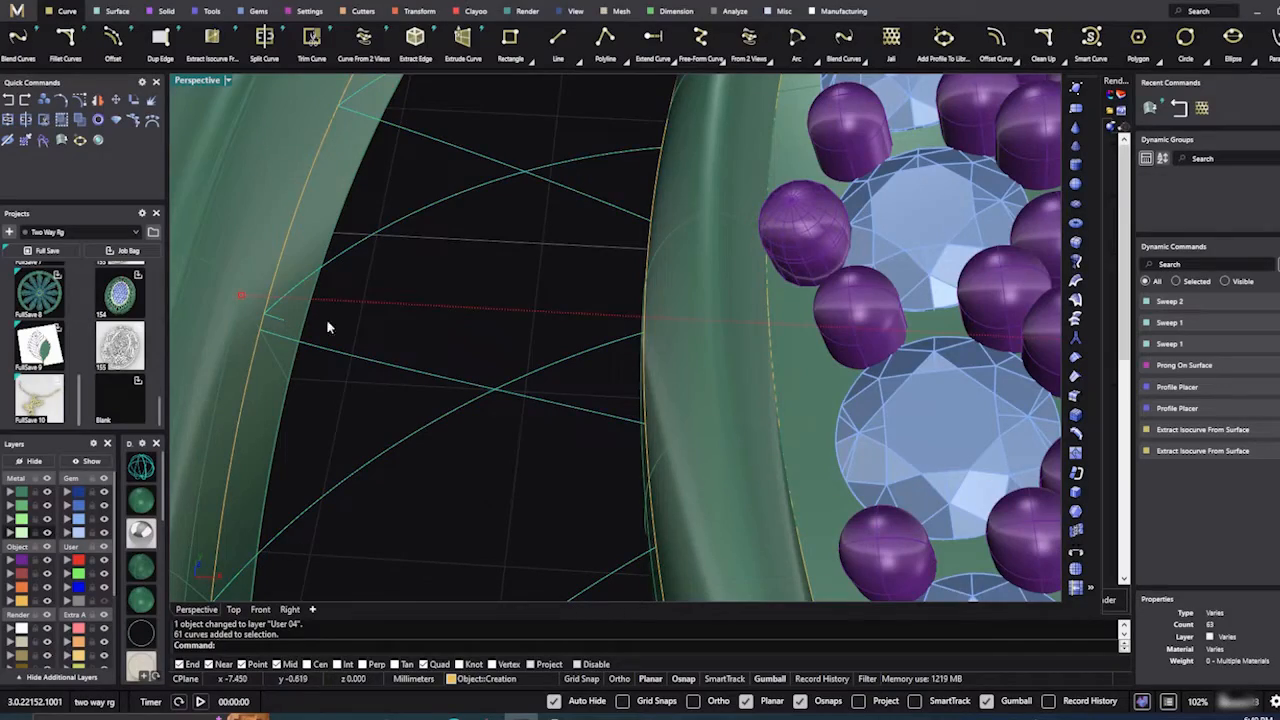
{"action": "left_click", "coordinate": [415, 323]}
{"action": "scroll", "coordinate": [438, 271], "scroll_direction": "down", "scroll_amount": 8}
{"action": "right_click_drag", "start_coordinate": [450, 345], "coordinate": [424, 410]}
{"action": "scroll", "coordinate": [426, 327], "scroll_direction": "down", "scroll_amount": 5}
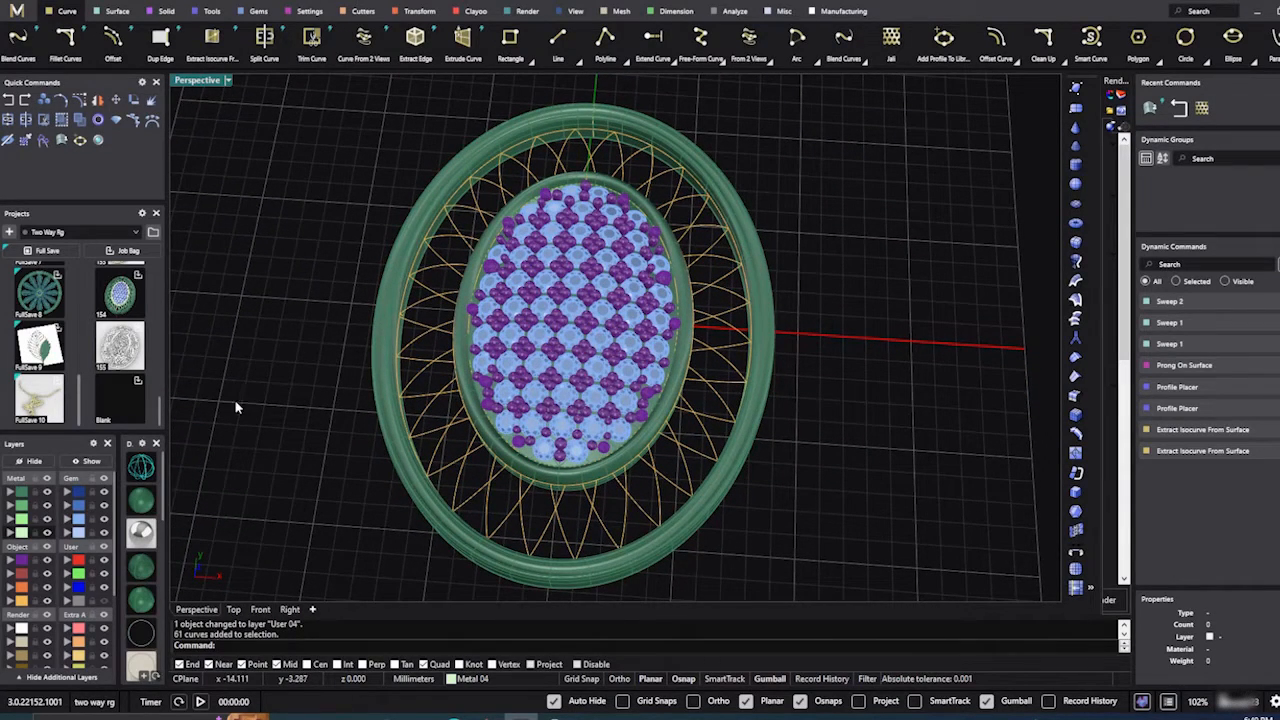
Step: Hide the layers holding the metal rim and border, the gems and the prongs, leaving the construction curves displayed
{"action": "left_click", "coordinate": [47, 492]}
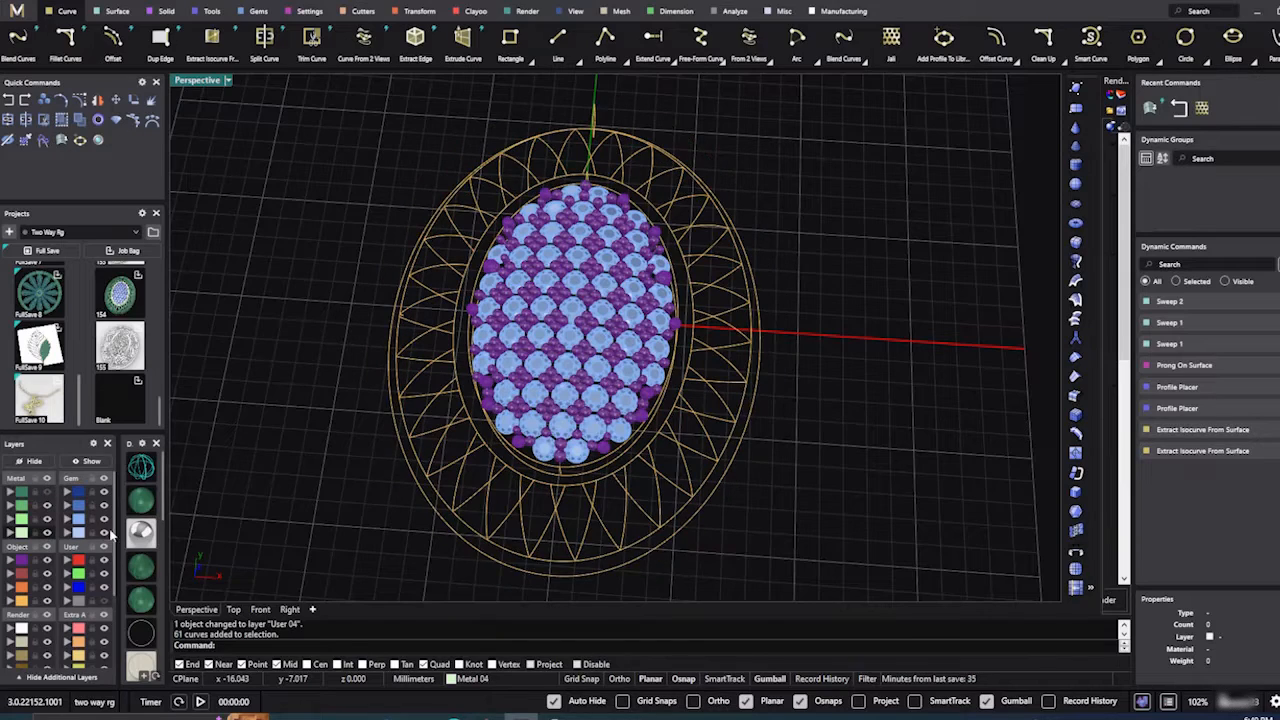
{"action": "left_click", "coordinate": [104, 519]}
{"action": "left_click", "coordinate": [47, 560]}
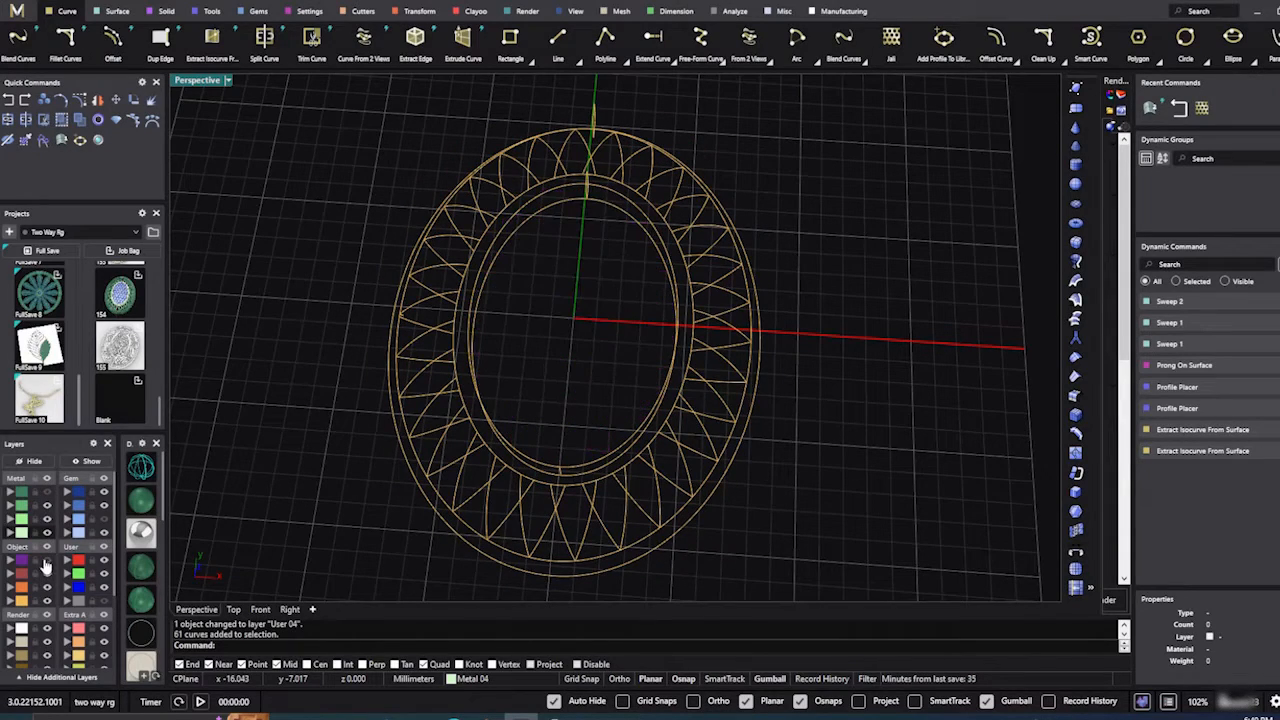
Step: Move the outer border's profile curve and its oval rail to the User 04 layer
{"action": "right_click_drag", "start_coordinate": [302, 437], "coordinate": [520, 443]}
{"action": "scroll", "coordinate": [825, 305], "scroll_direction": "up", "scroll_amount": 3}
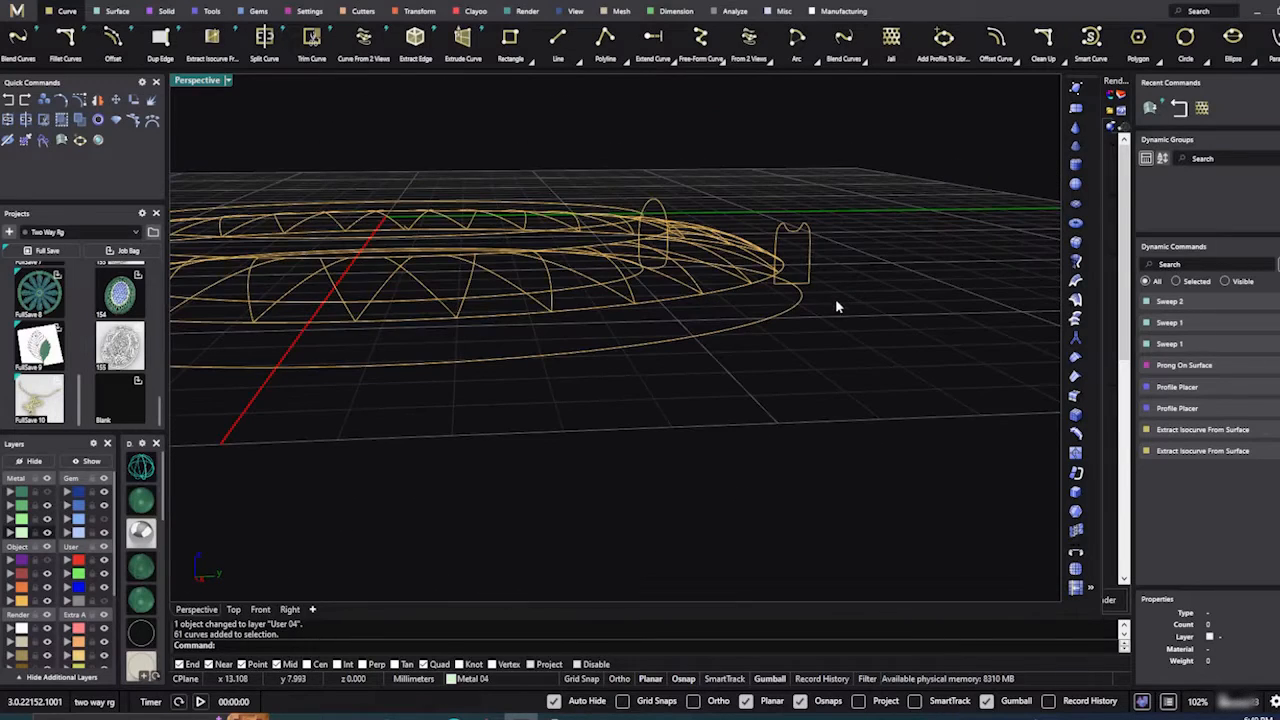
{"action": "left_click", "coordinate": [804, 283]}
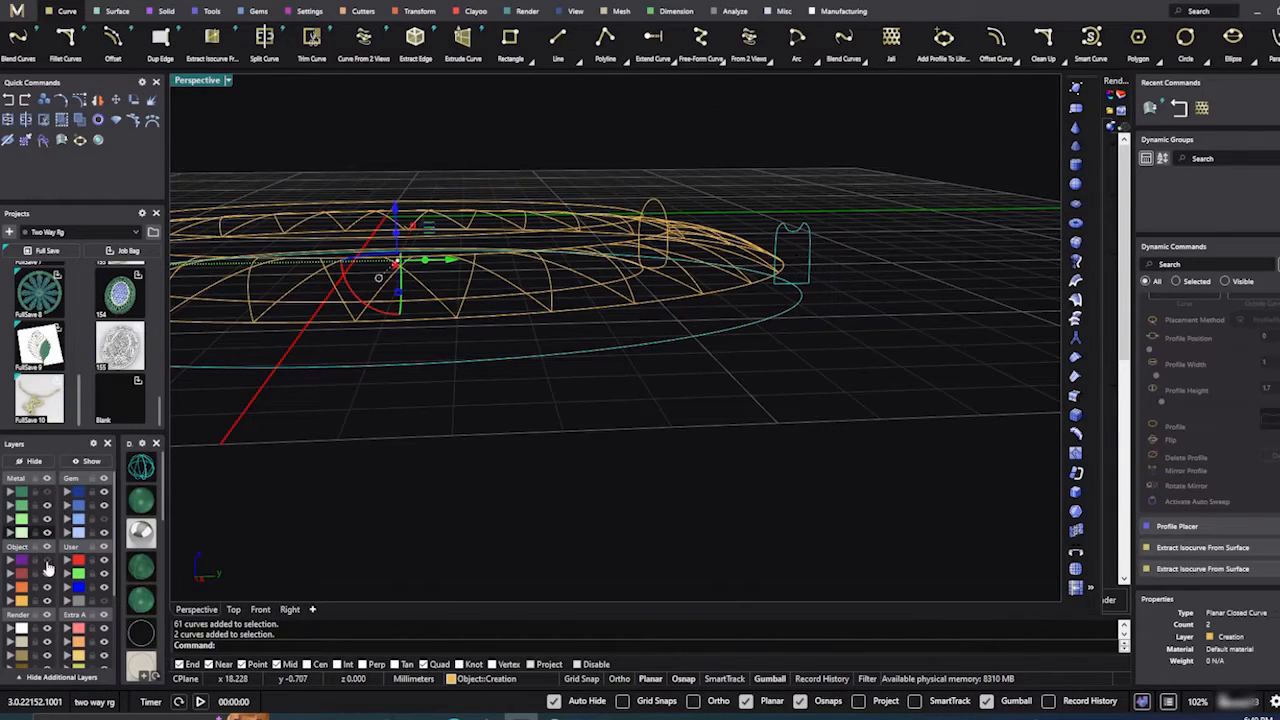
{"action": "left_click", "coordinate": [69, 603]}
Step: Move the inner rim's profile curve and its two oval curves to the User 04 layer
{"action": "right_click_drag", "start_coordinate": [537, 420], "coordinate": [606, 463]}
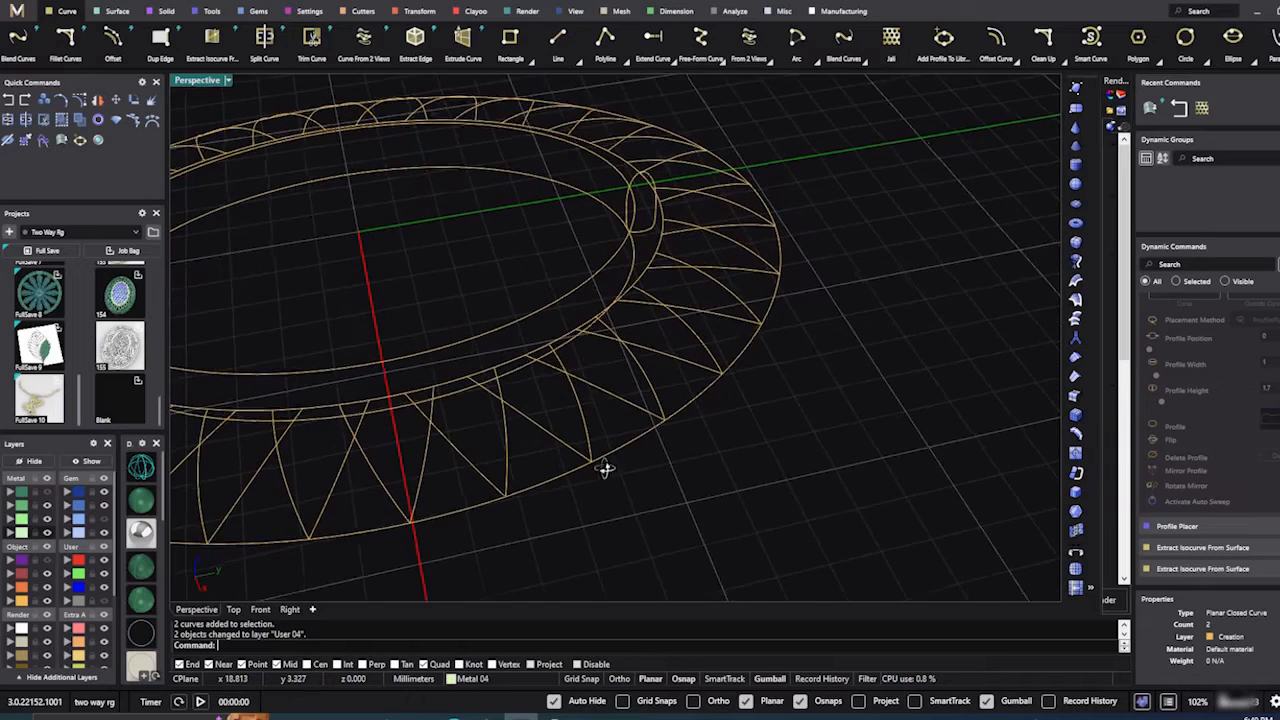
{"action": "left_click", "coordinate": [623, 214], "text": "shift"}
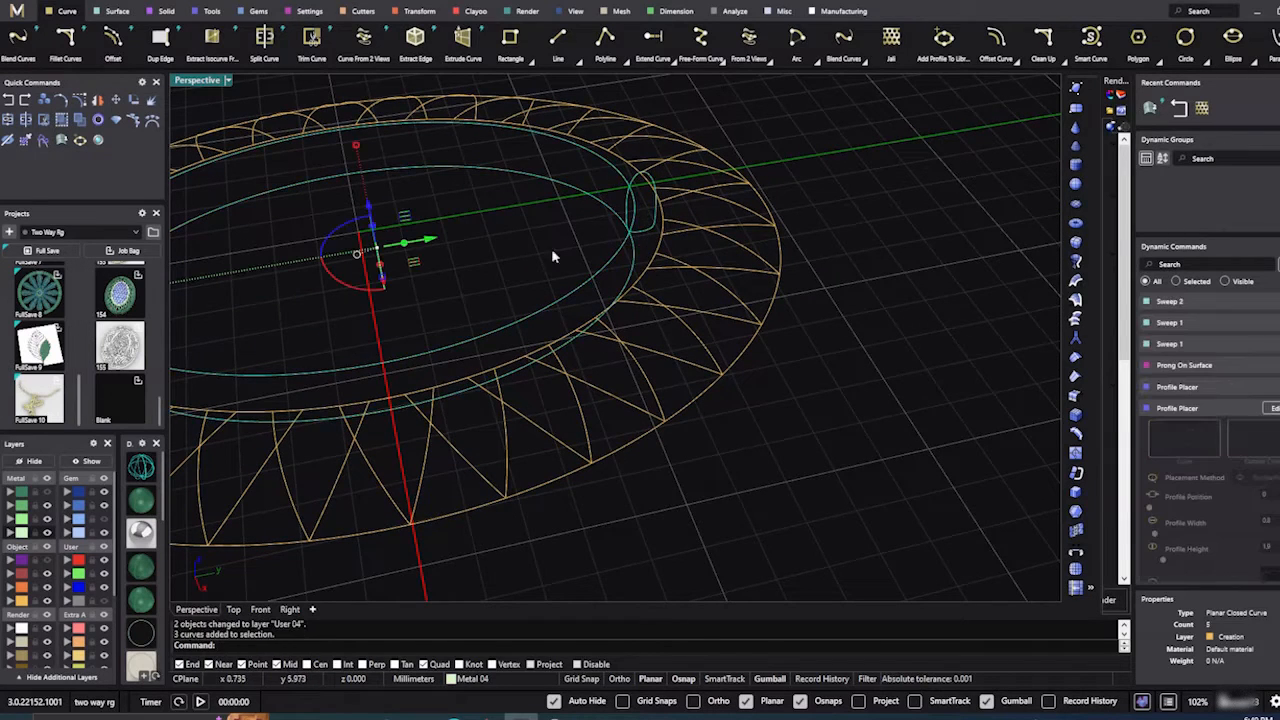
{"action": "left_click", "coordinate": [64, 606]}
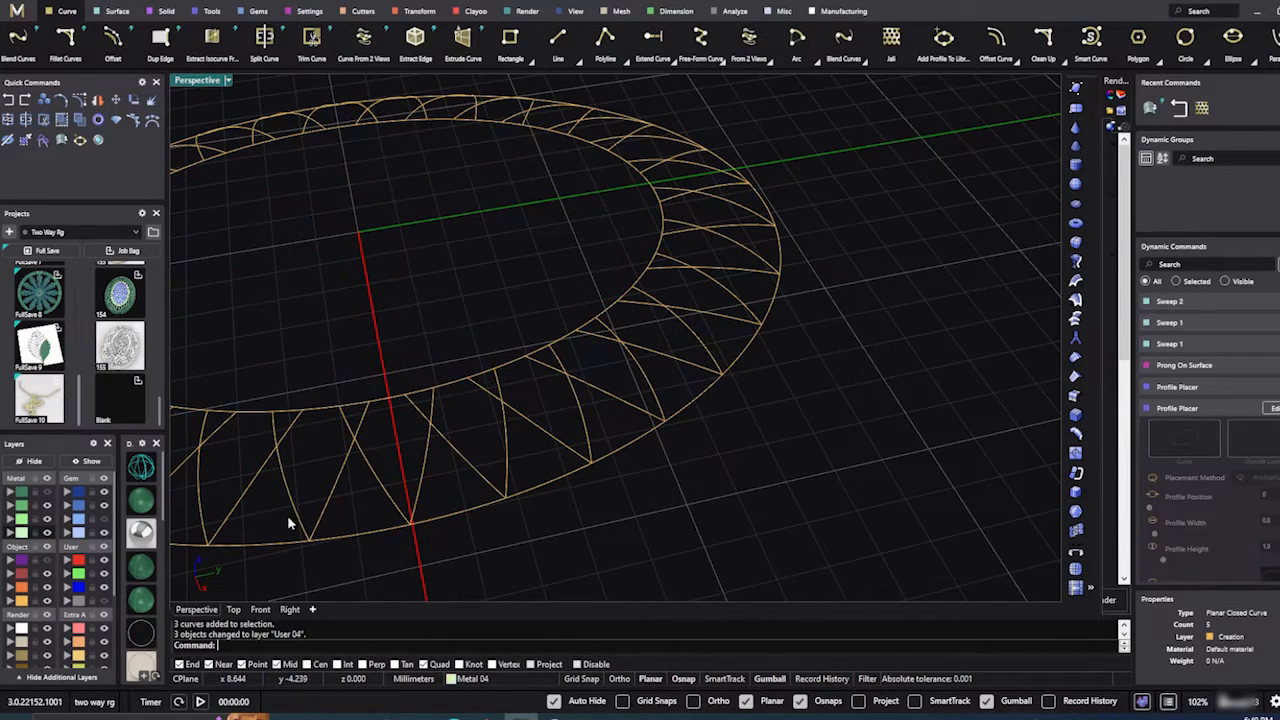
Step: Move the two closed oval curves bounding the Jali lattice, inner and outer, to the User 04 layer
{"action": "left_click", "coordinate": [567, 341]}
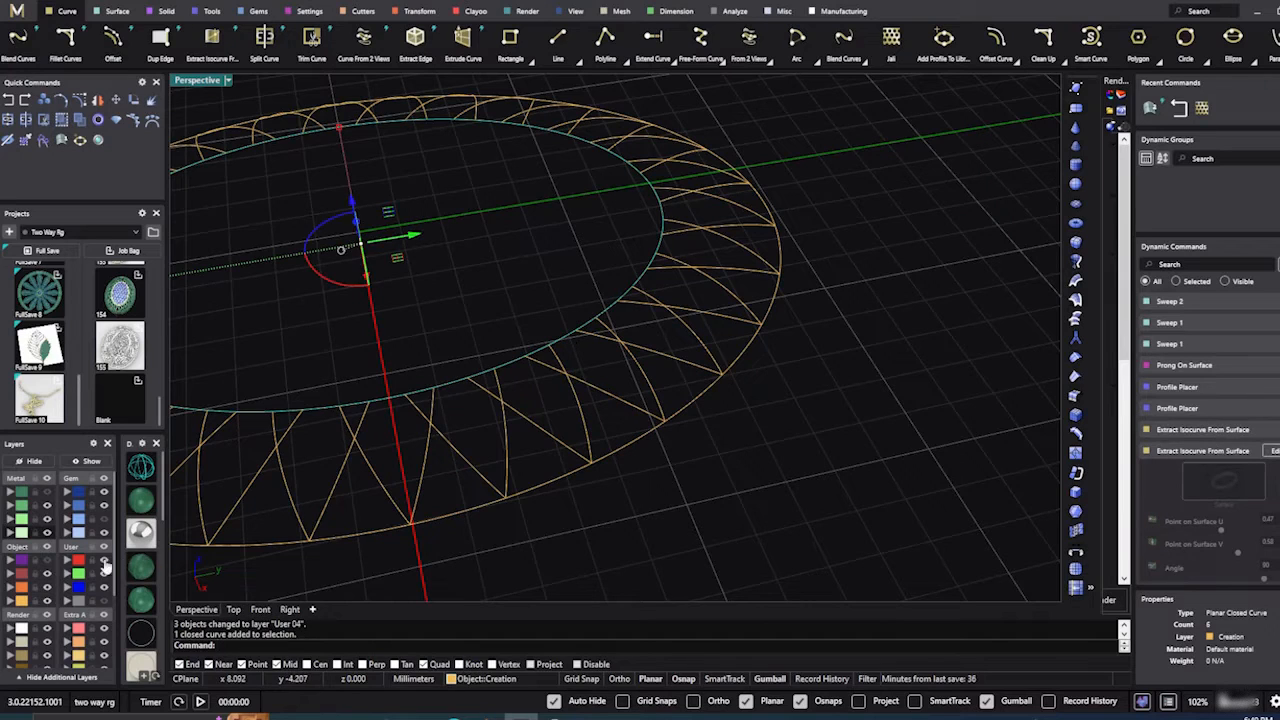
{"action": "left_click", "coordinate": [68, 602]}
{"action": "left_click", "coordinate": [530, 489]}
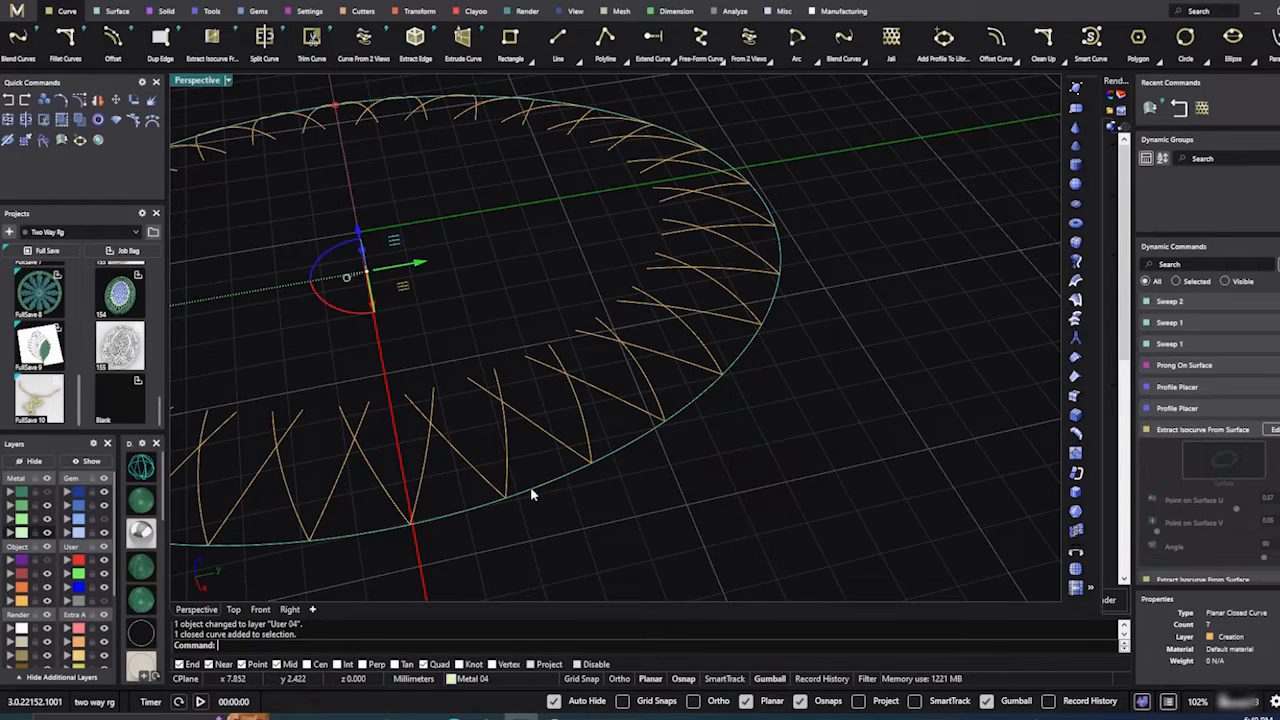
{"action": "left_click", "coordinate": [66, 604]}
Step: Move the short open curve lying among the lattice ends on the inner side to the User 04 layer
{"action": "scroll", "coordinate": [600, 374], "scroll_direction": "down", "scroll_amount": 3}
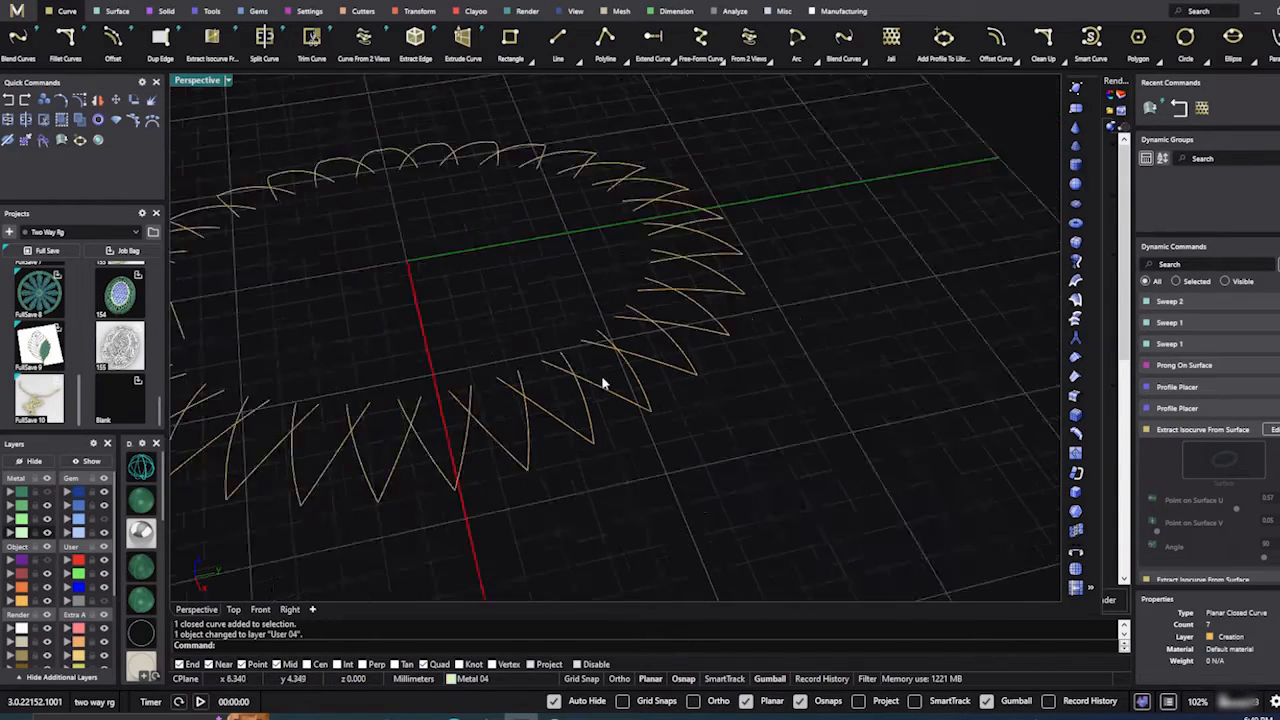
{"action": "right_click_drag", "start_coordinate": [600, 374], "coordinate": [655, 500]}
{"action": "scroll", "coordinate": [609, 480], "scroll_direction": "up", "scroll_amount": 5}
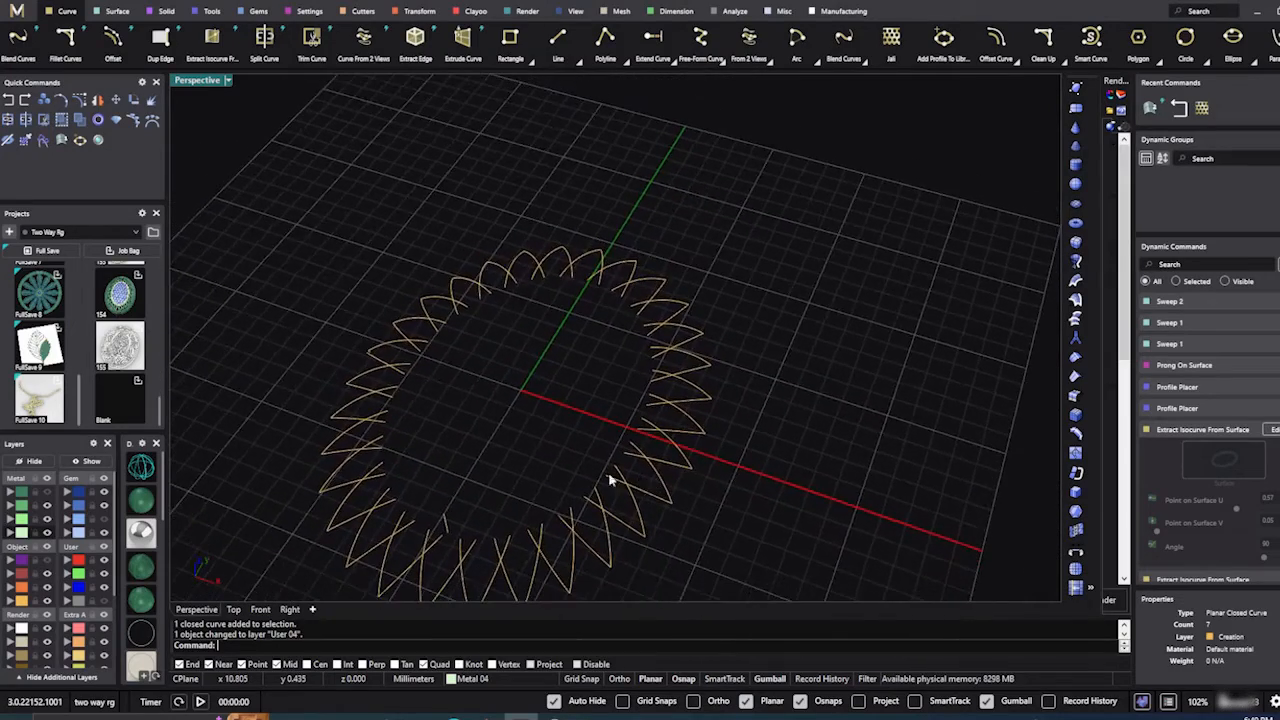
{"action": "left_click", "coordinate": [434, 533]}
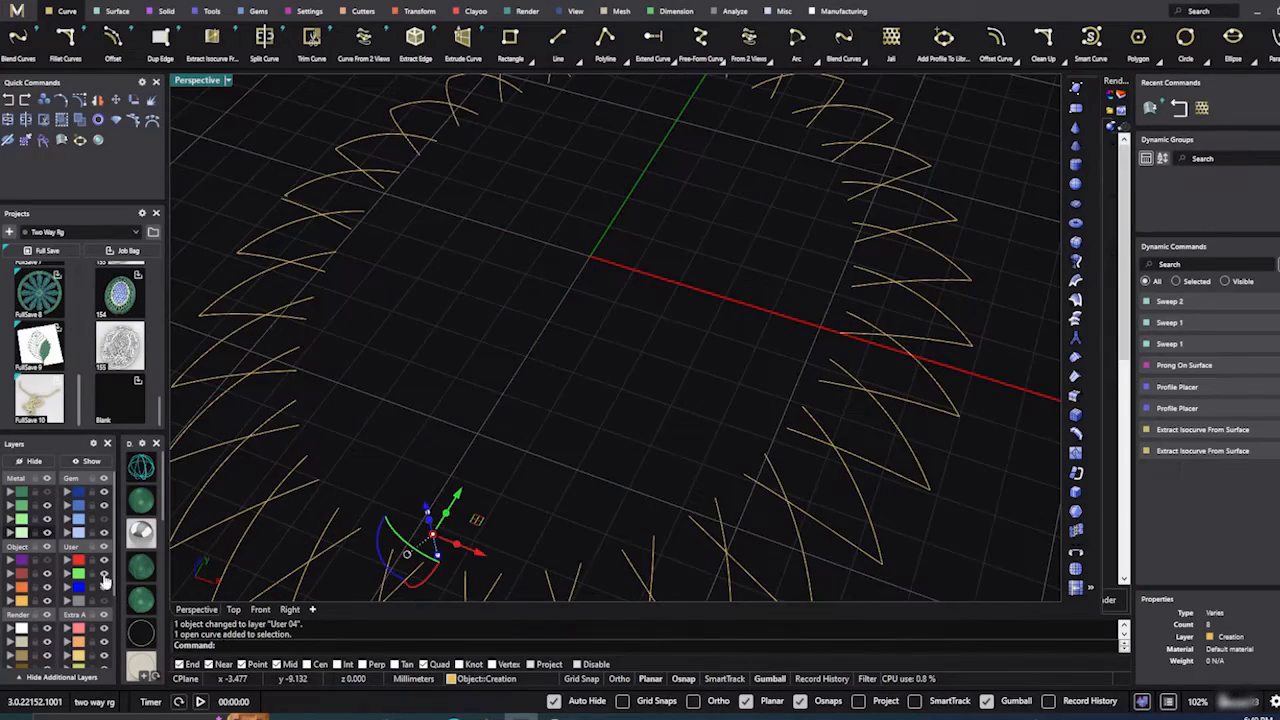
{"action": "left_click", "coordinate": [67, 604]}
Step: Examine the remaining Jali curves around the oval, especially where the pattern meets at the negative X side
{"action": "scroll", "coordinate": [497, 358], "scroll_direction": "down", "scroll_amount": 3}
{"action": "right_click_drag", "start_coordinate": [497, 365], "coordinate": [409, 329]}
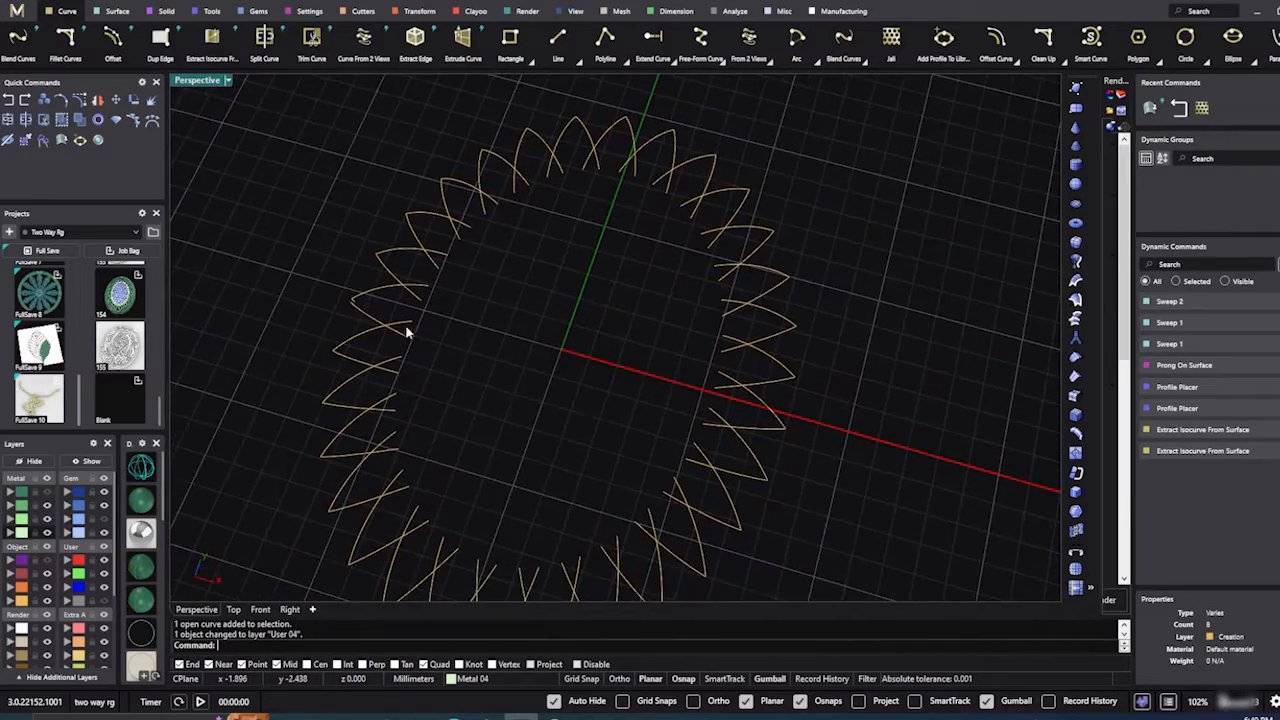
{"action": "scroll", "coordinate": [243, 234], "scroll_direction": "up", "scroll_amount": 6}
{"action": "scroll", "coordinate": [514, 409], "scroll_direction": "down", "scroll_amount": 6}
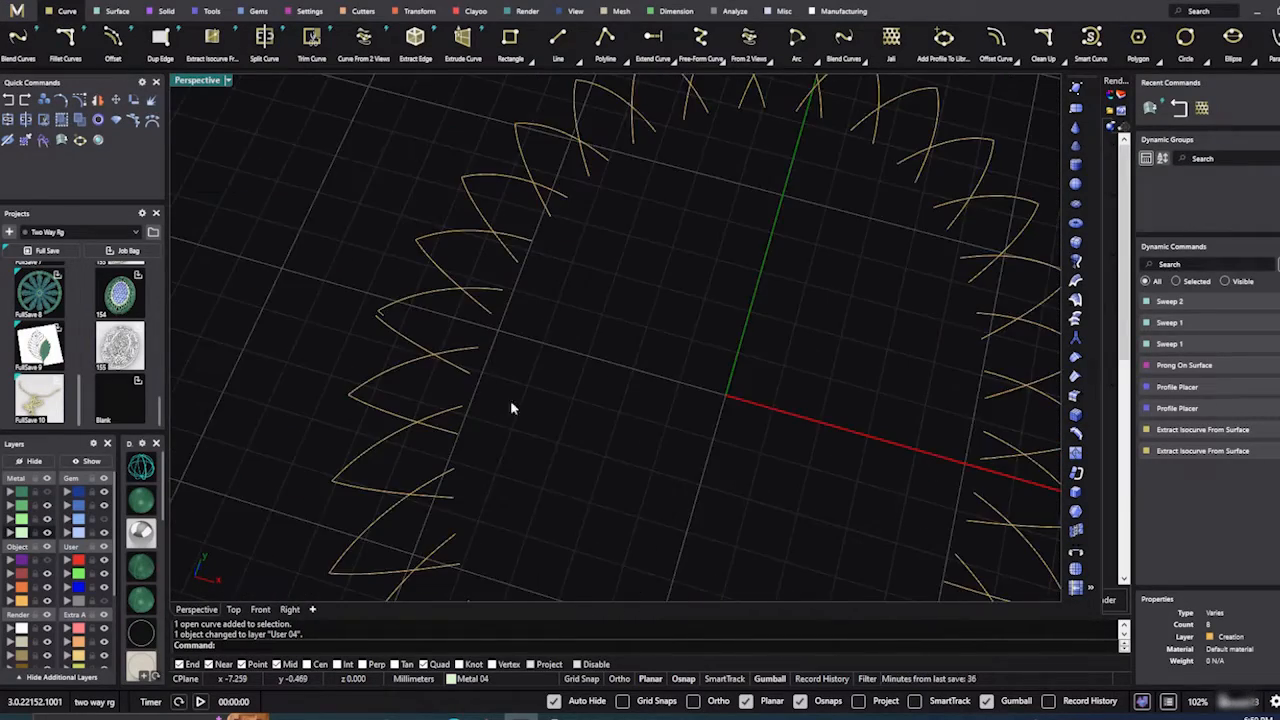
{"action": "right_click_drag", "start_coordinate": [514, 409], "coordinate": [612, 452]}
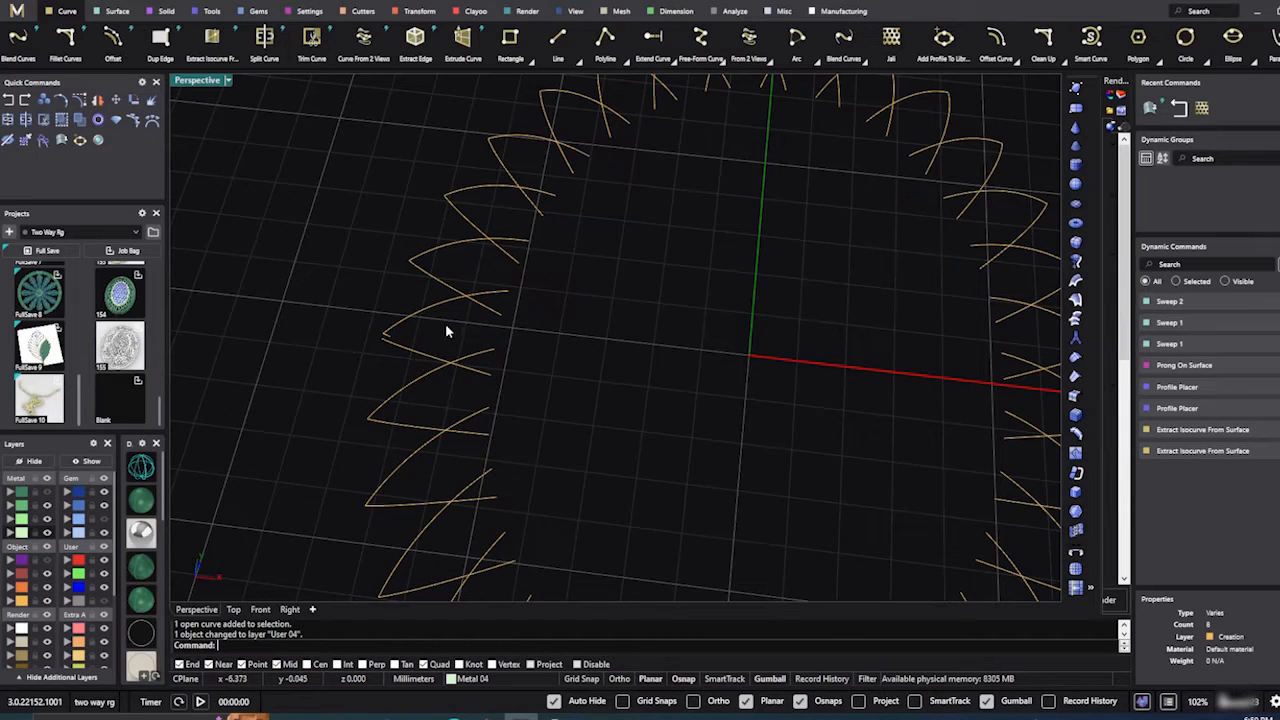
{"action": "scroll", "coordinate": [505, 363], "scroll_direction": "down", "scroll_amount": 3}
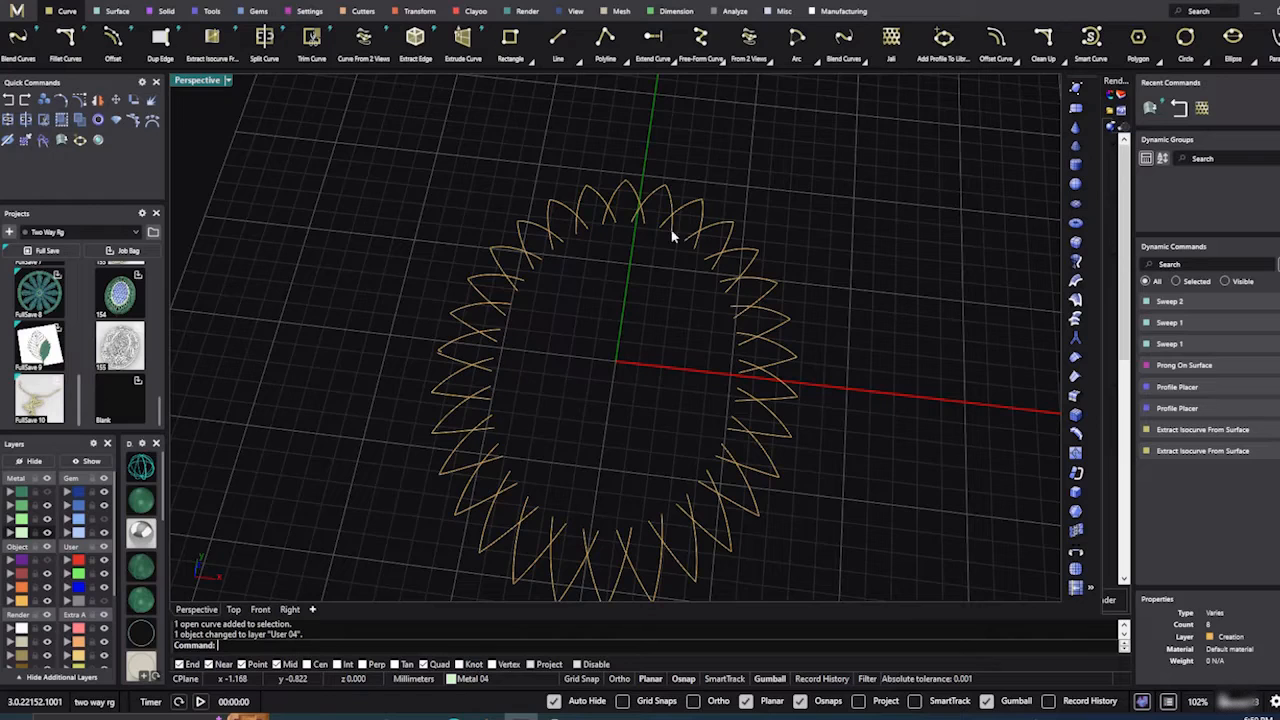
{"action": "scroll", "coordinate": [491, 377], "scroll_direction": "up", "scroll_amount": 4}
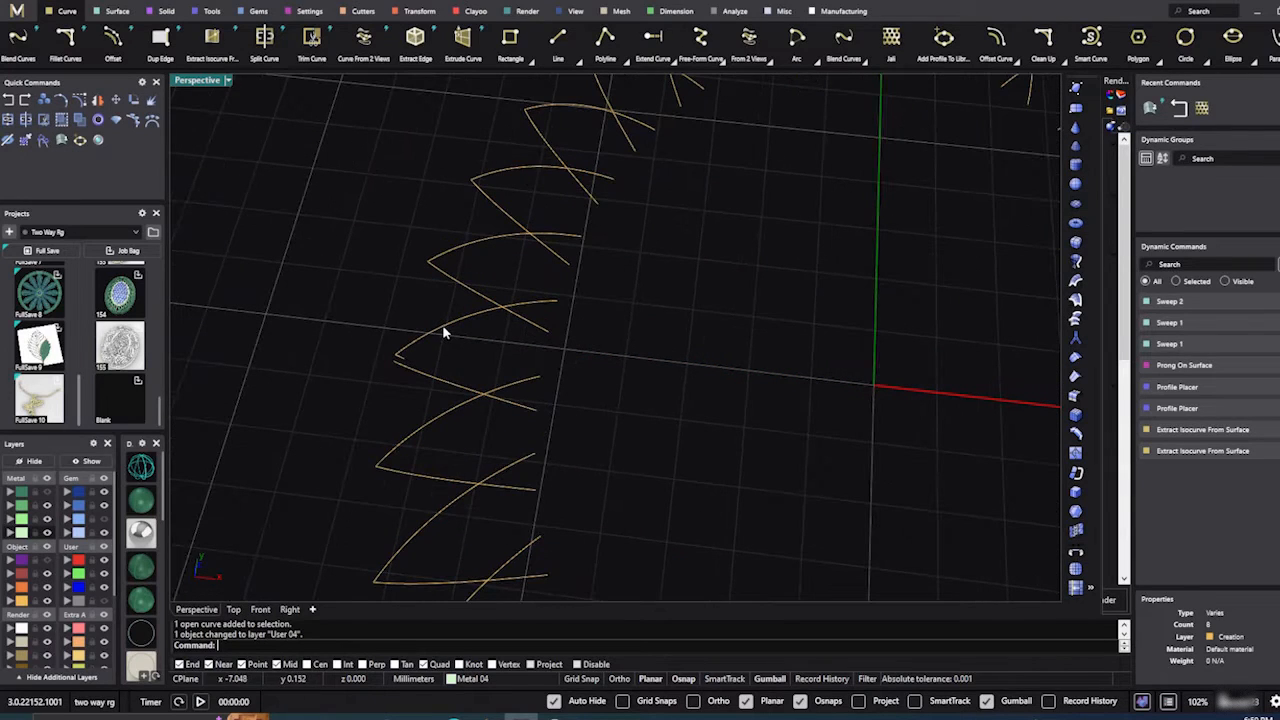
{"action": "key", "text": "ctrl+a"}
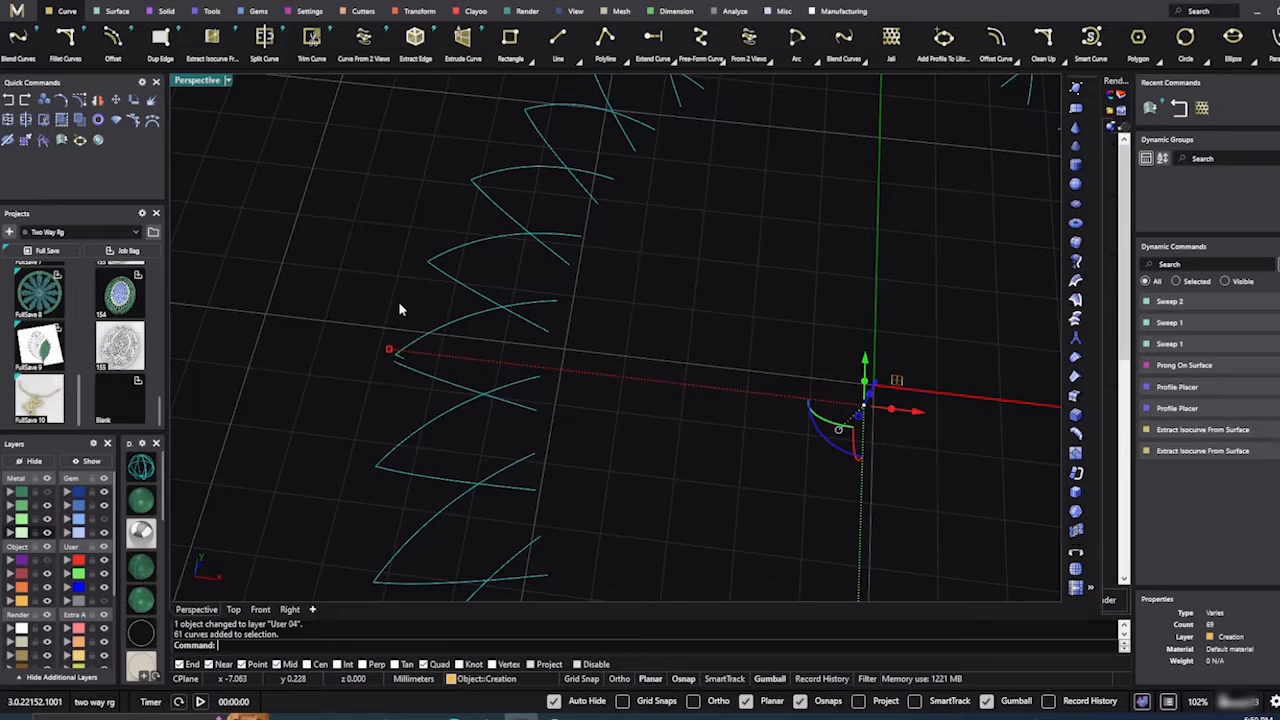
{"action": "left_click", "coordinate": [277, 304]}
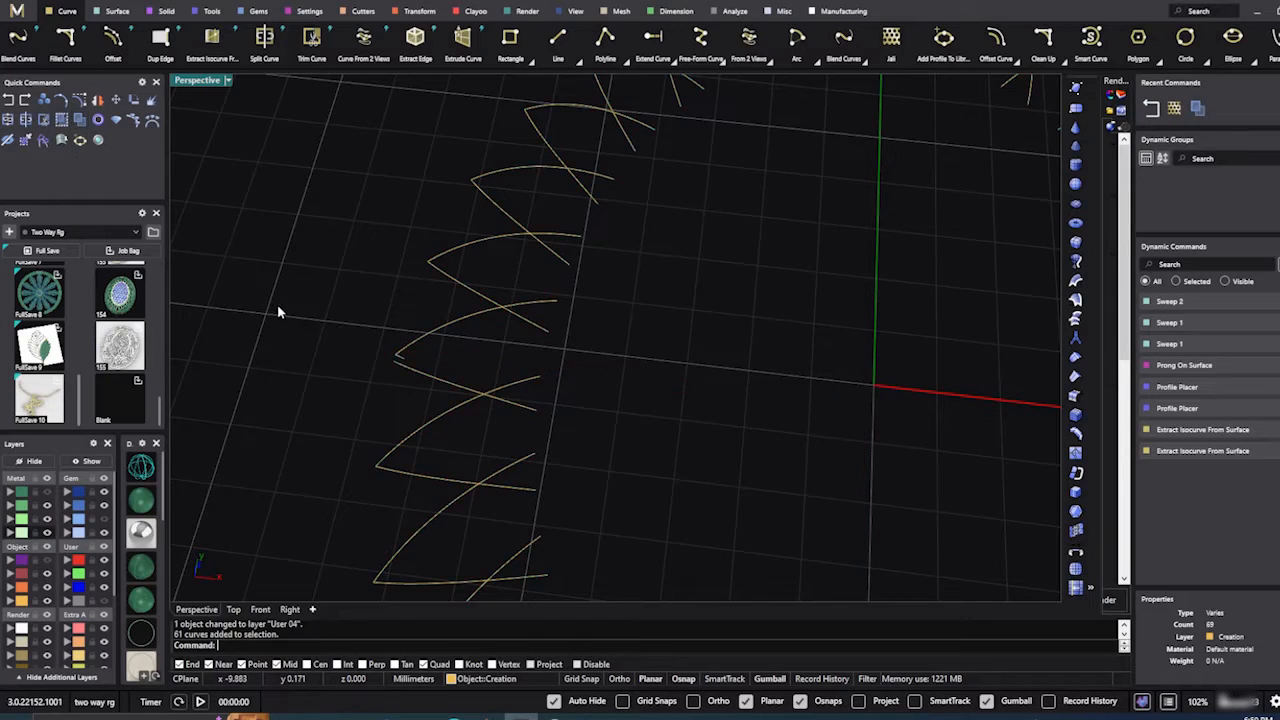
Step: Delete the tiny leftover curve at the lattice tip on the negative X side
{"action": "scroll", "coordinate": [400, 361], "scroll_direction": "up", "scroll_amount": 5}
{"action": "left_click", "coordinate": [396, 358]}
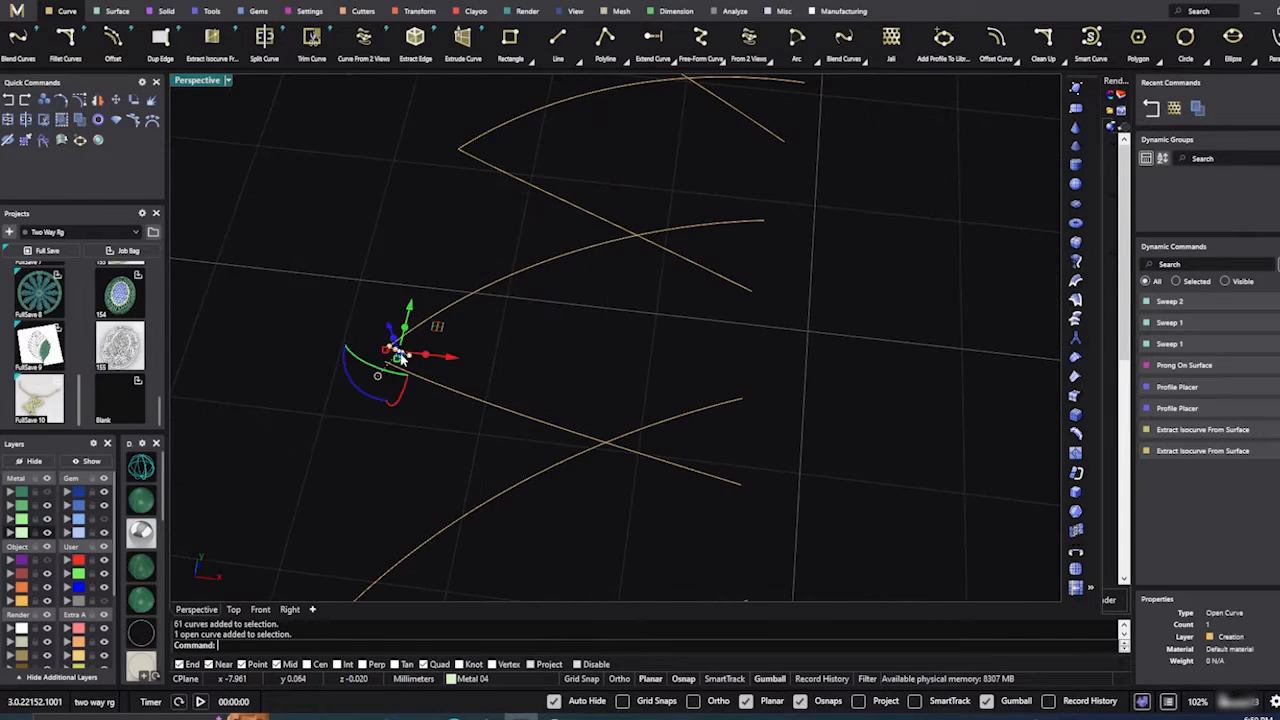
{"action": "key", "text": "Delete"}
{"action": "scroll", "coordinate": [380, 340], "scroll_direction": "down", "scroll_amount": 5}
{"action": "scroll", "coordinate": [380, 340], "scroll_direction": "down", "scroll_amount": 5}
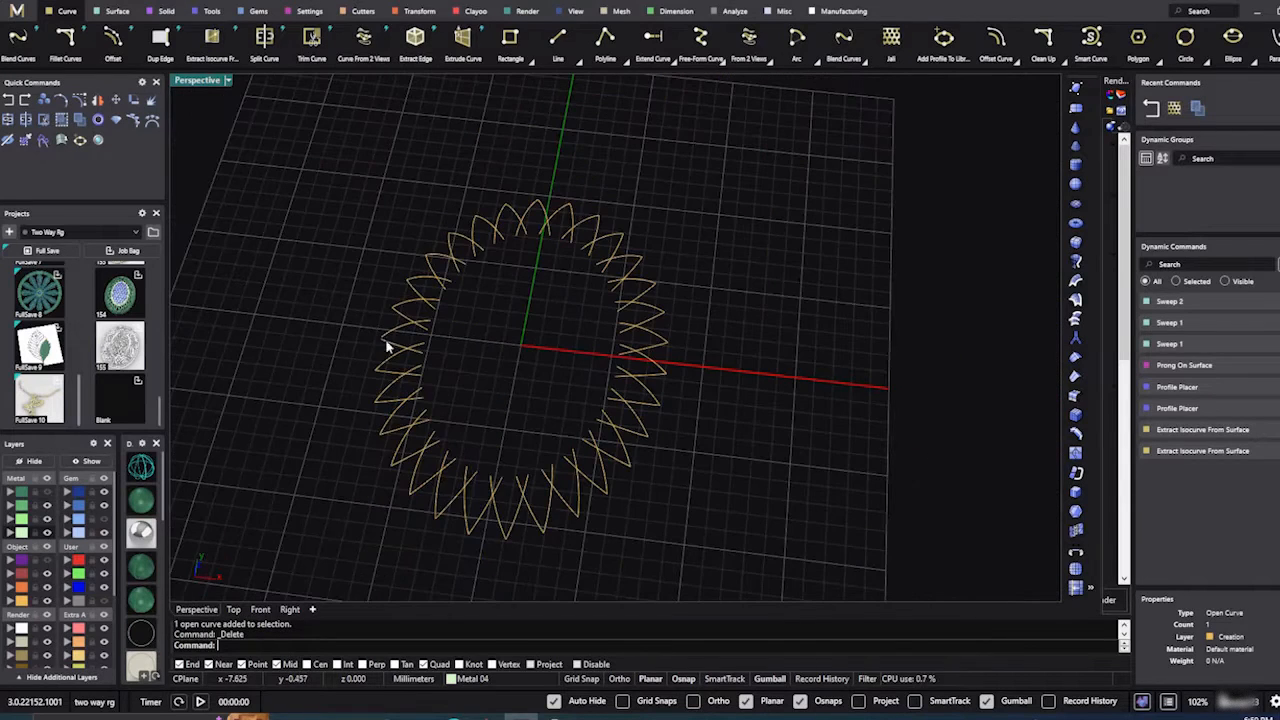
{"action": "scroll", "coordinate": [486, 374], "scroll_direction": "down", "scroll_amount": 2}
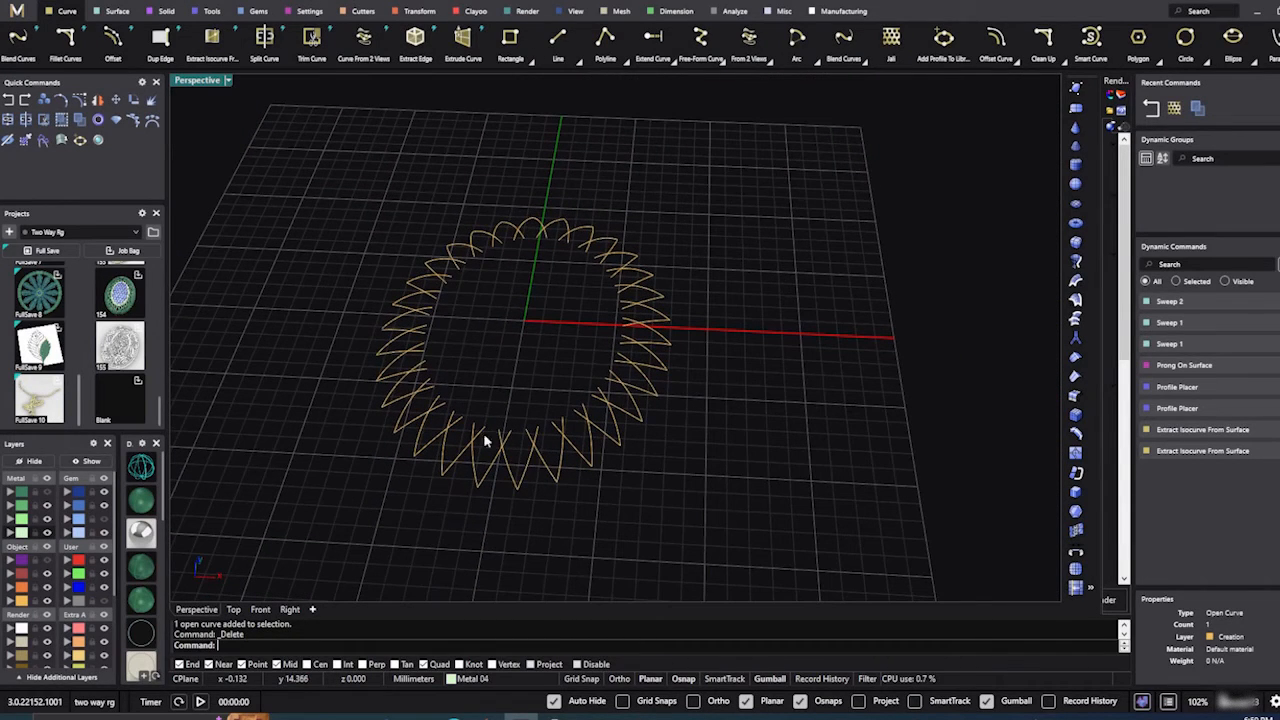
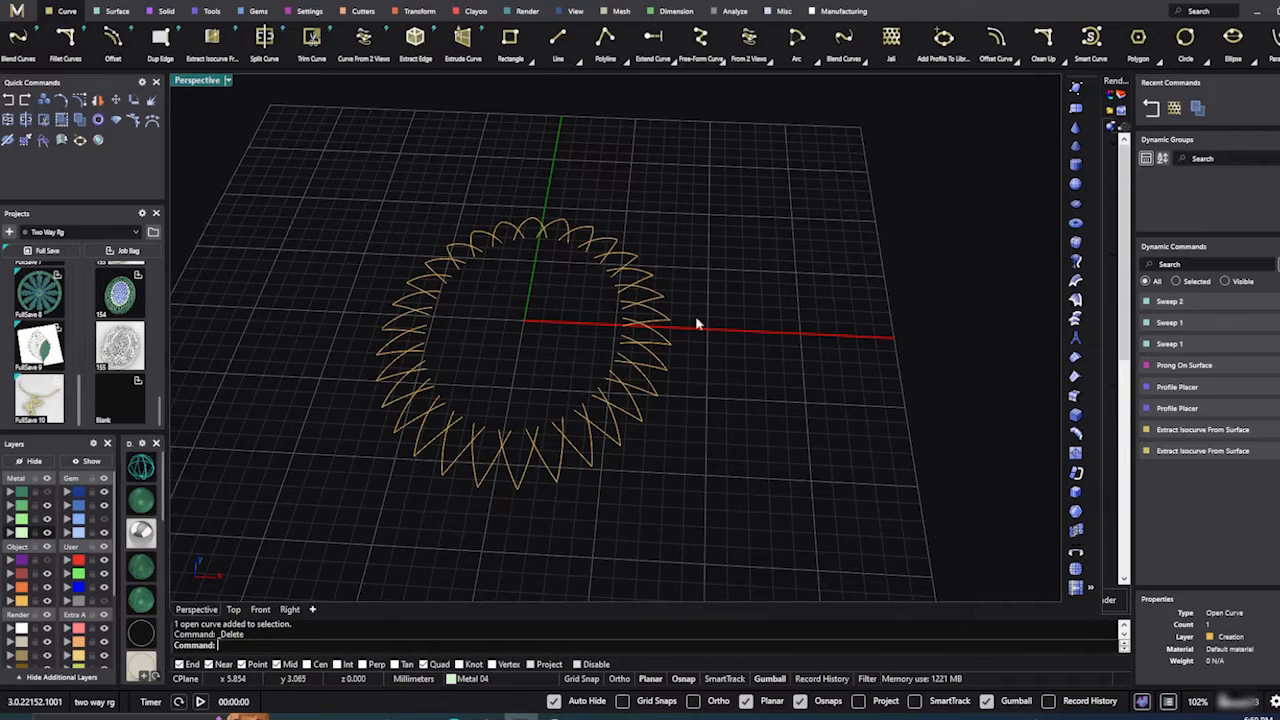
Step: Delete the two mismatched Jali curves that form the lattice point nearest the negative X axis
{"action": "scroll", "coordinate": [744, 354], "scroll_direction": "down", "scroll_amount": 2}
{"action": "right_click_drag", "start_coordinate": [744, 354], "coordinate": [754, 434]}
{"action": "scroll", "coordinate": [472, 390], "scroll_direction": "up", "scroll_amount": 4}
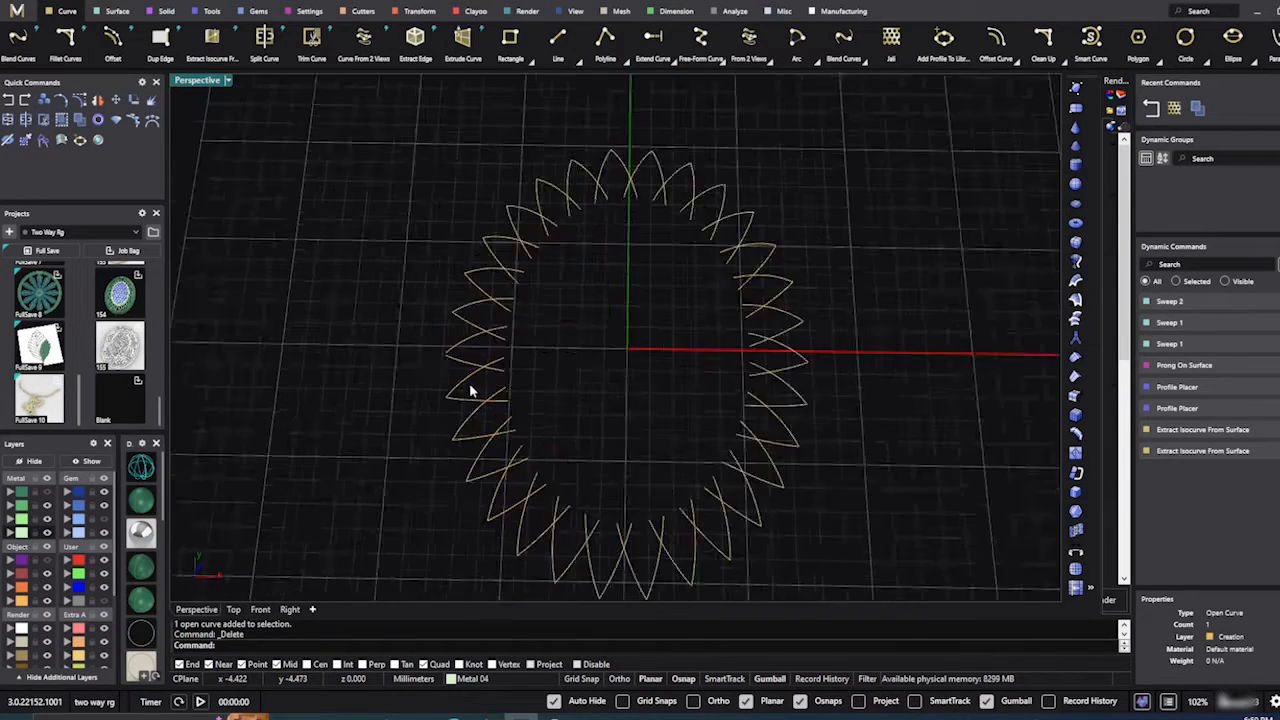
{"action": "scroll", "coordinate": [469, 390], "scroll_direction": "up", "scroll_amount": 4}
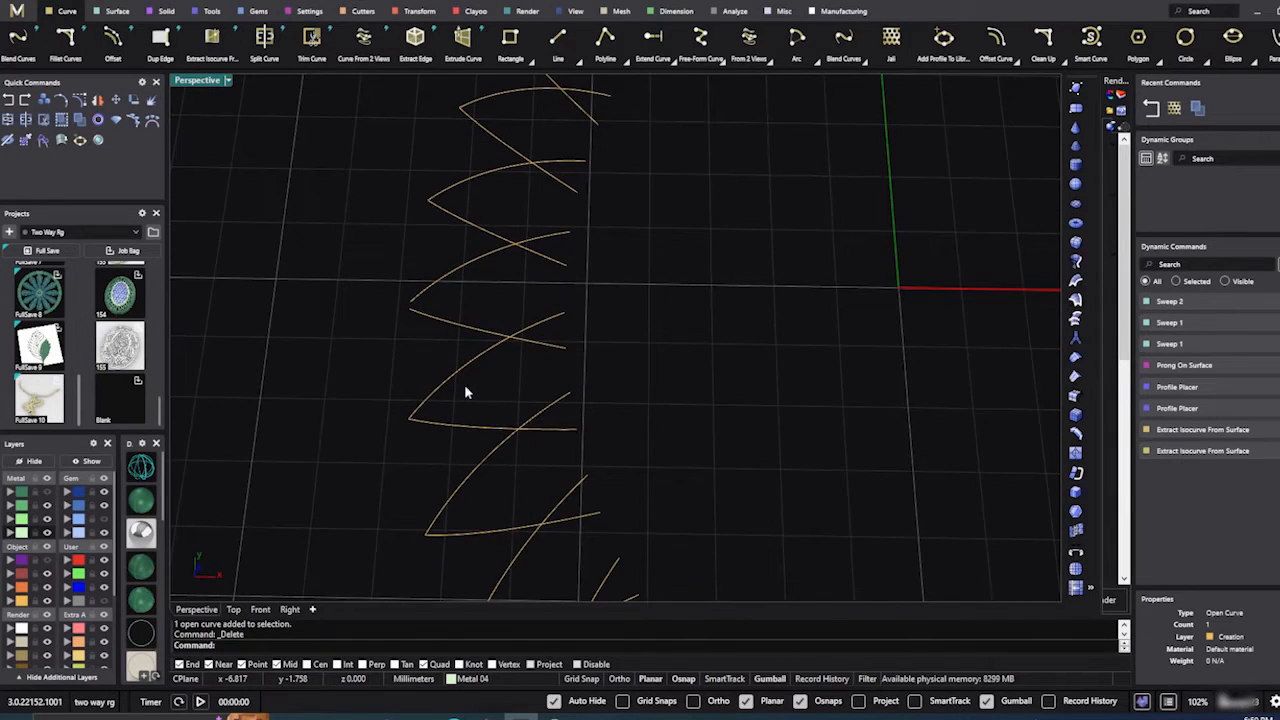
{"action": "scroll", "coordinate": [465, 390], "scroll_direction": "down", "scroll_amount": 3}
{"action": "scroll", "coordinate": [463, 390], "scroll_direction": "down", "scroll_amount": 3}
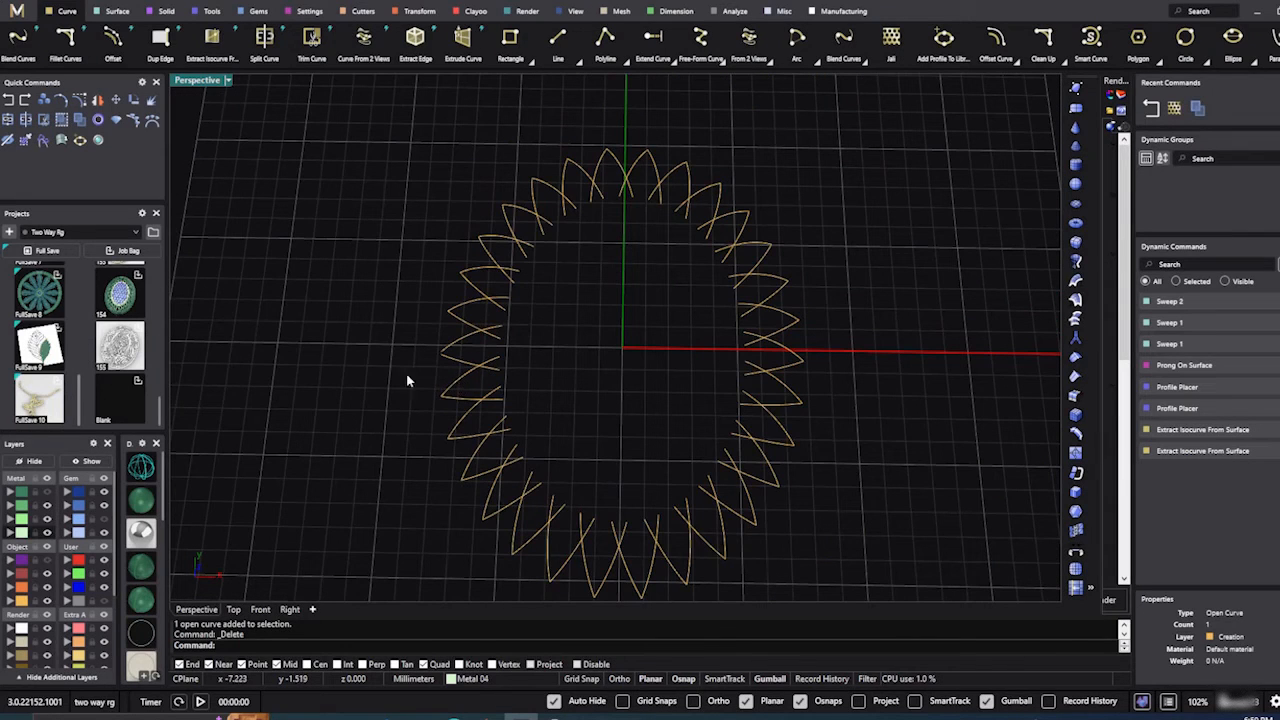
{"action": "scroll", "coordinate": [432, 364], "scroll_direction": "up", "scroll_amount": 3}
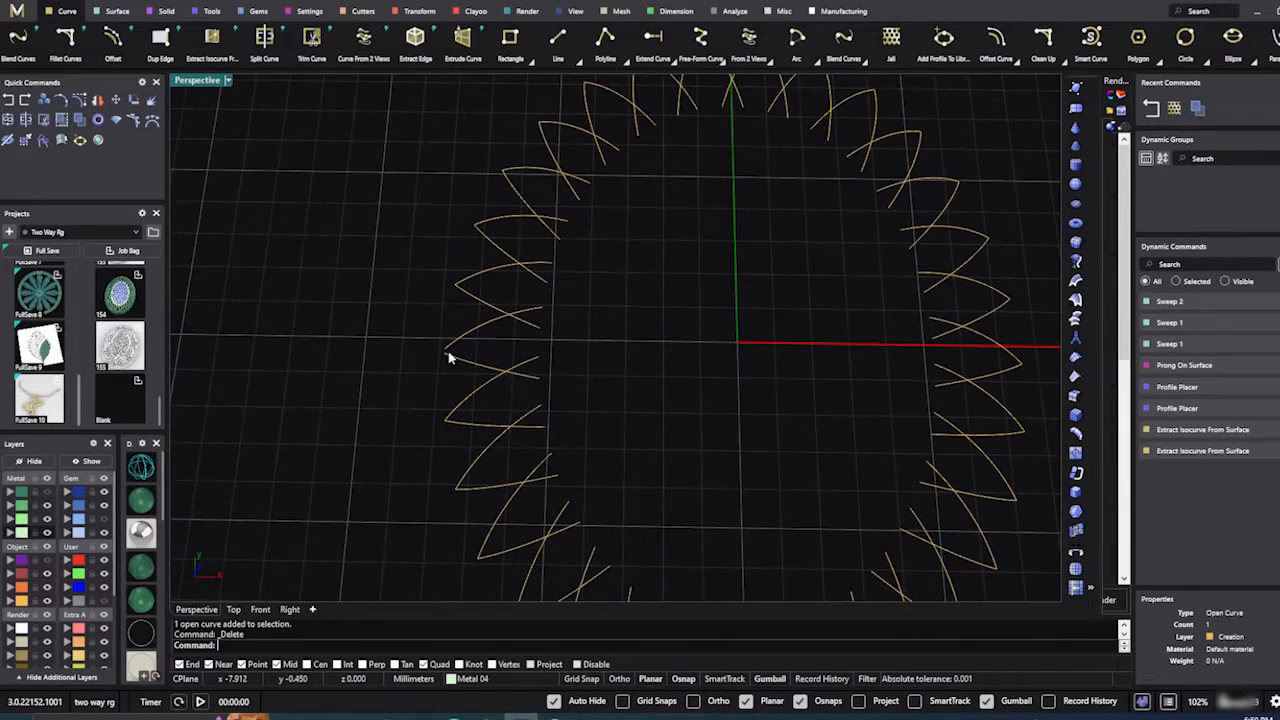
{"action": "scroll", "coordinate": [452, 356], "scroll_direction": "down", "scroll_amount": 3}
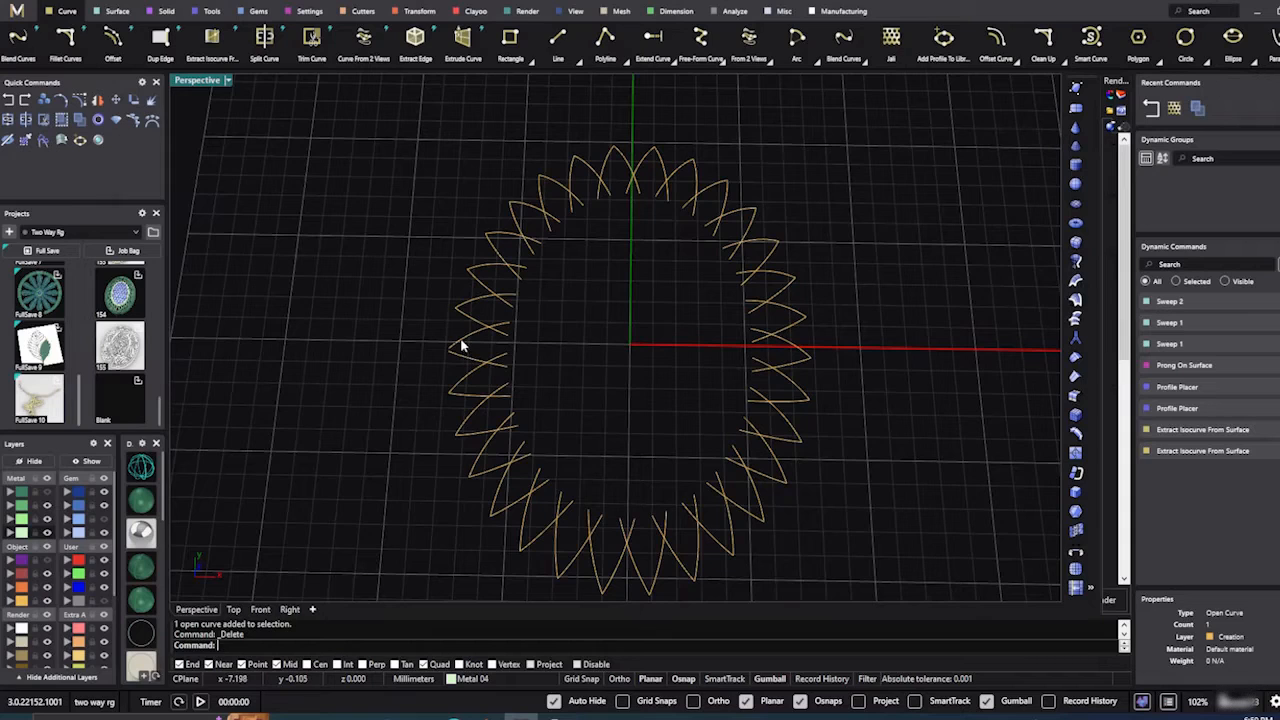
{"action": "left_click", "coordinate": [461, 341]}
{"action": "key", "text": "Delete"}
{"action": "left_click", "coordinate": [463, 357]}
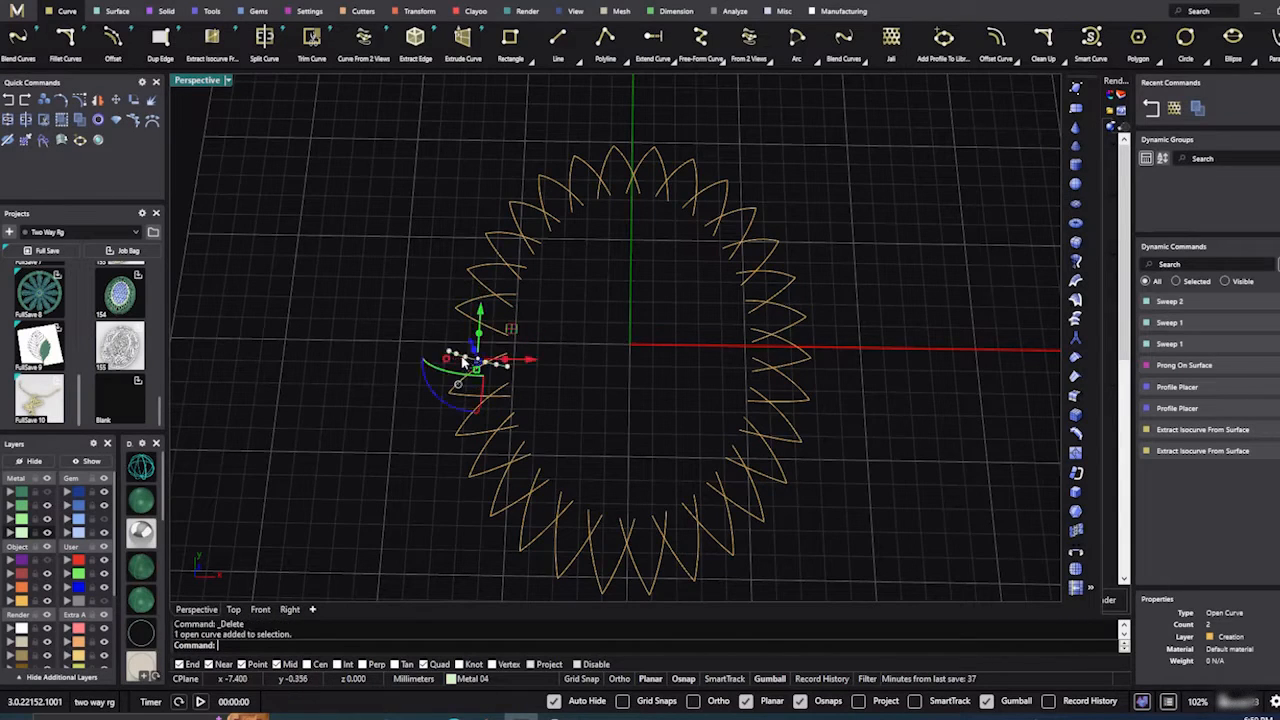
{"action": "key", "text": "Delete"}
Step: Mirror the two Jali curves of the point on the positive X side across the Y axis through the origin
{"action": "left_click", "coordinate": [772, 373]}
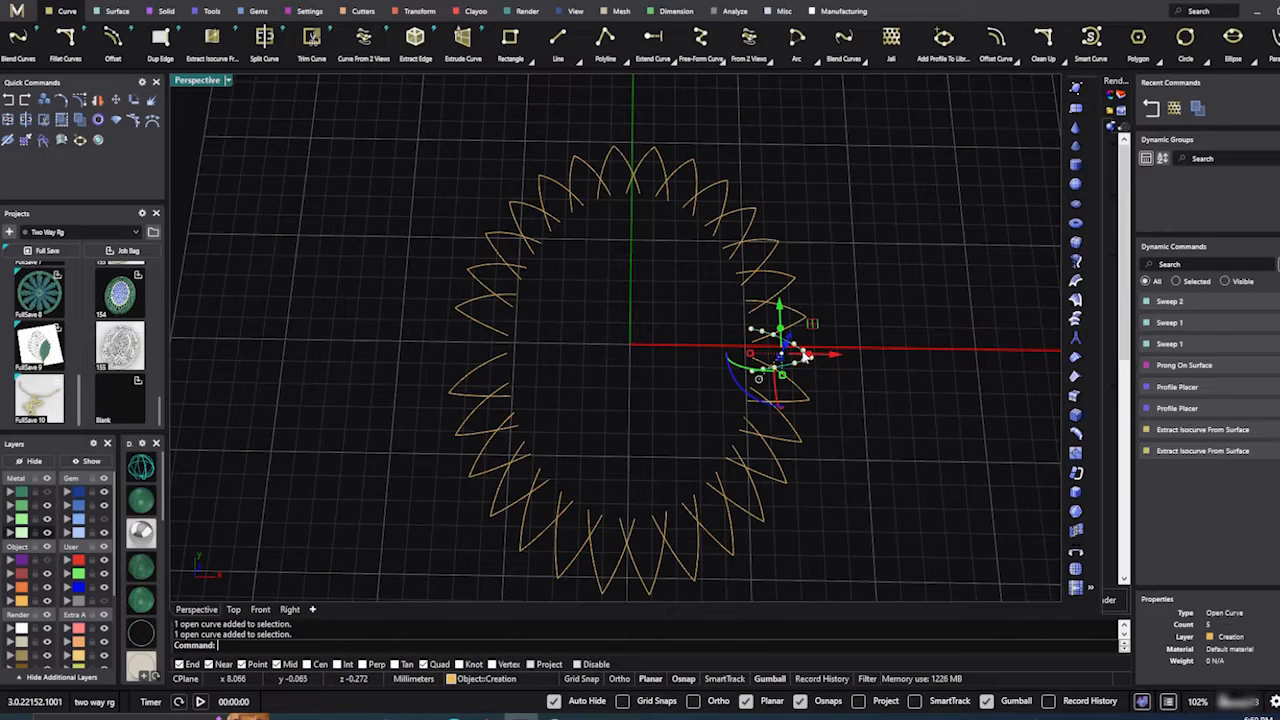
{"action": "left_click", "coordinate": [98, 101]}
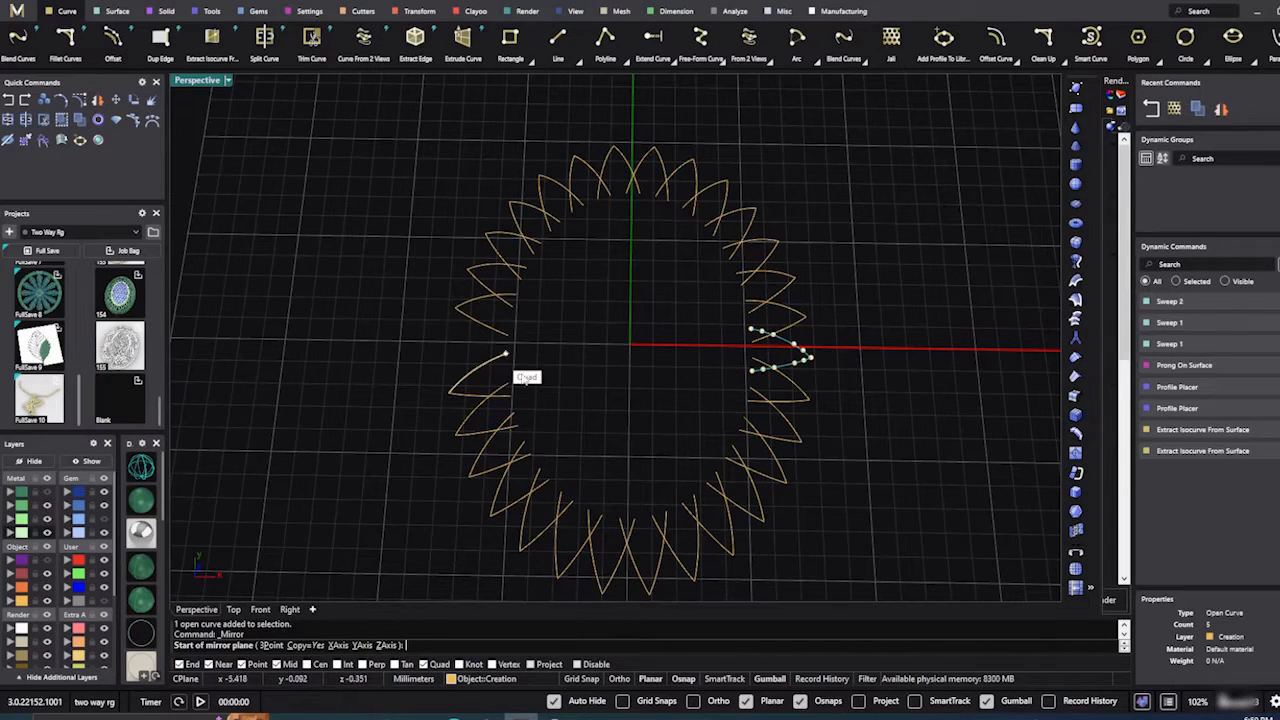
{"action": "left_click", "coordinate": [630, 345]}
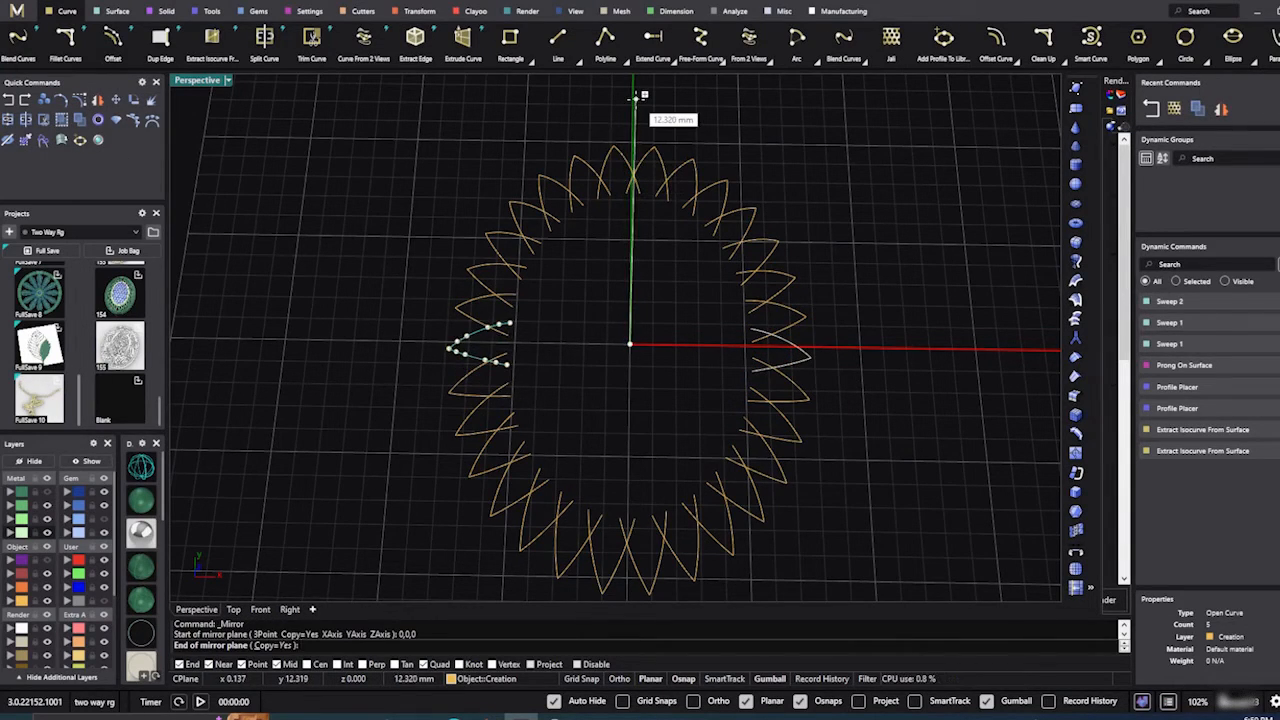
{"action": "left_click", "coordinate": [635, 98]}
{"action": "left_click", "coordinate": [466, 130]}
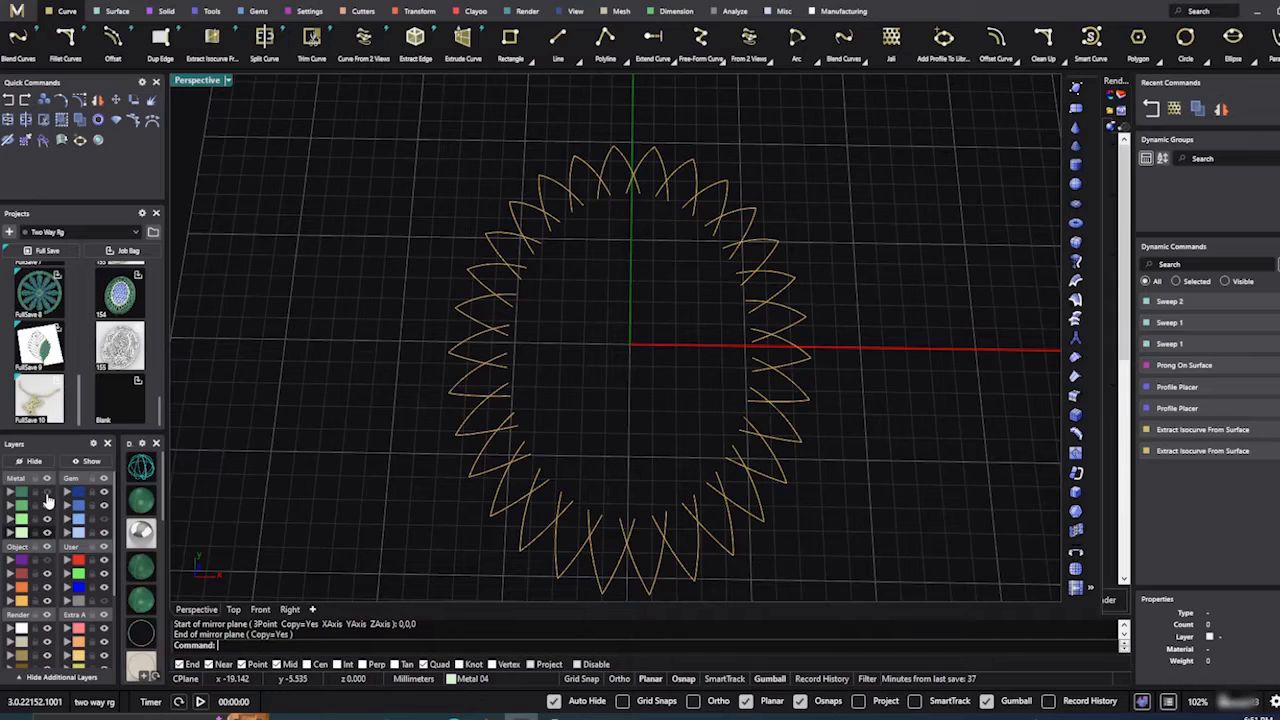
Step: Group all 60 Jali curves around the oval so that they select as one object
{"action": "scroll", "coordinate": [349, 427], "scroll_direction": "down", "scroll_amount": 5}
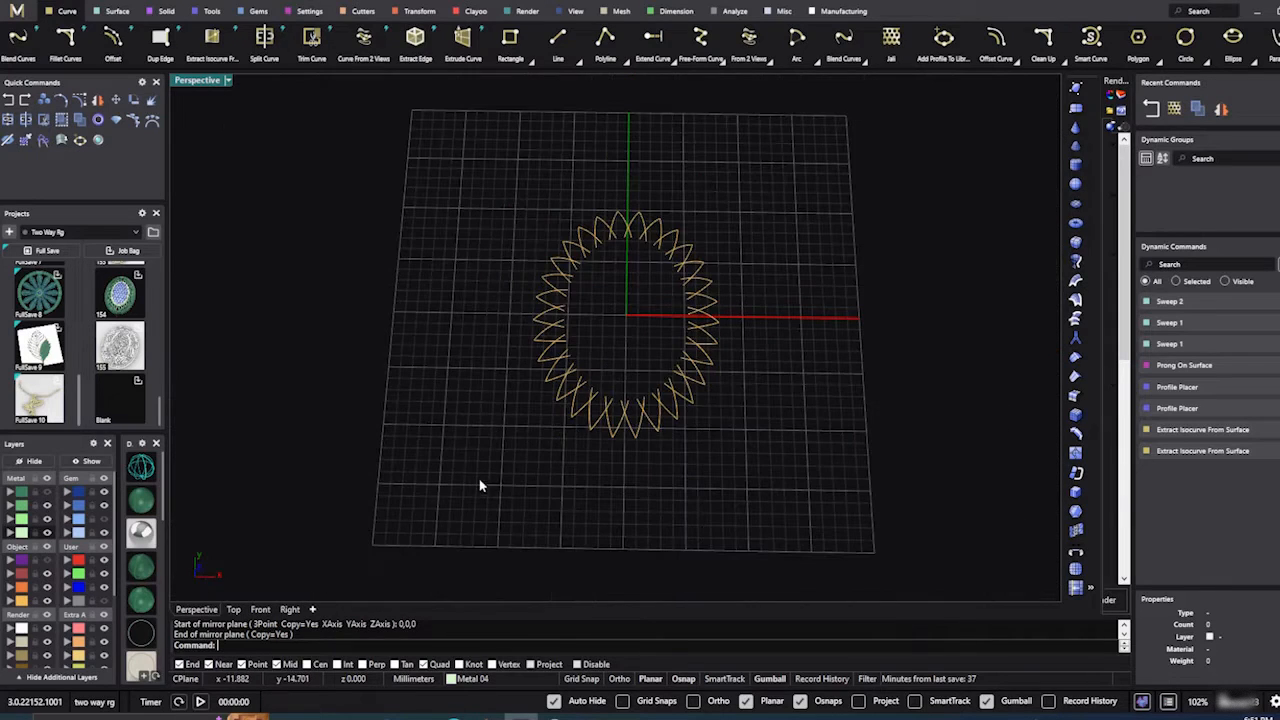
{"action": "left_click_drag", "start_coordinate": [477, 485], "coordinate": [783, 189]}
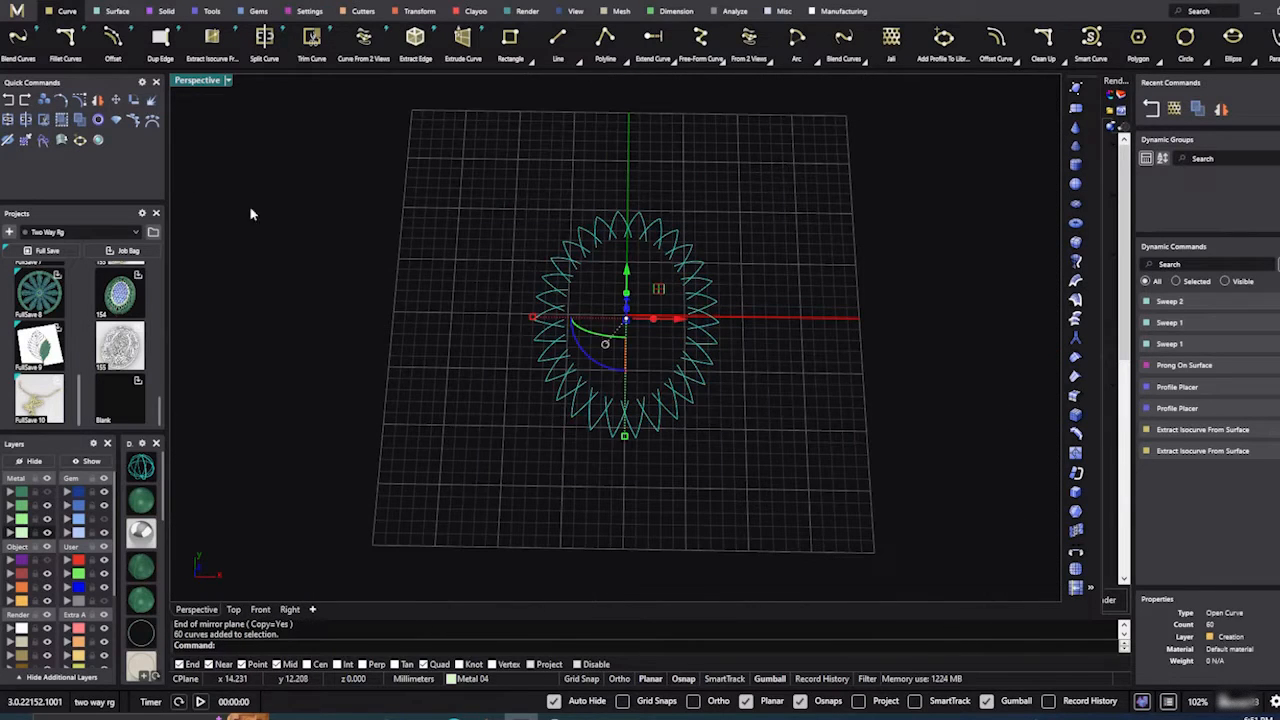
{"action": "left_click", "coordinate": [64, 121]}
{"action": "left_click", "coordinate": [362, 310]}
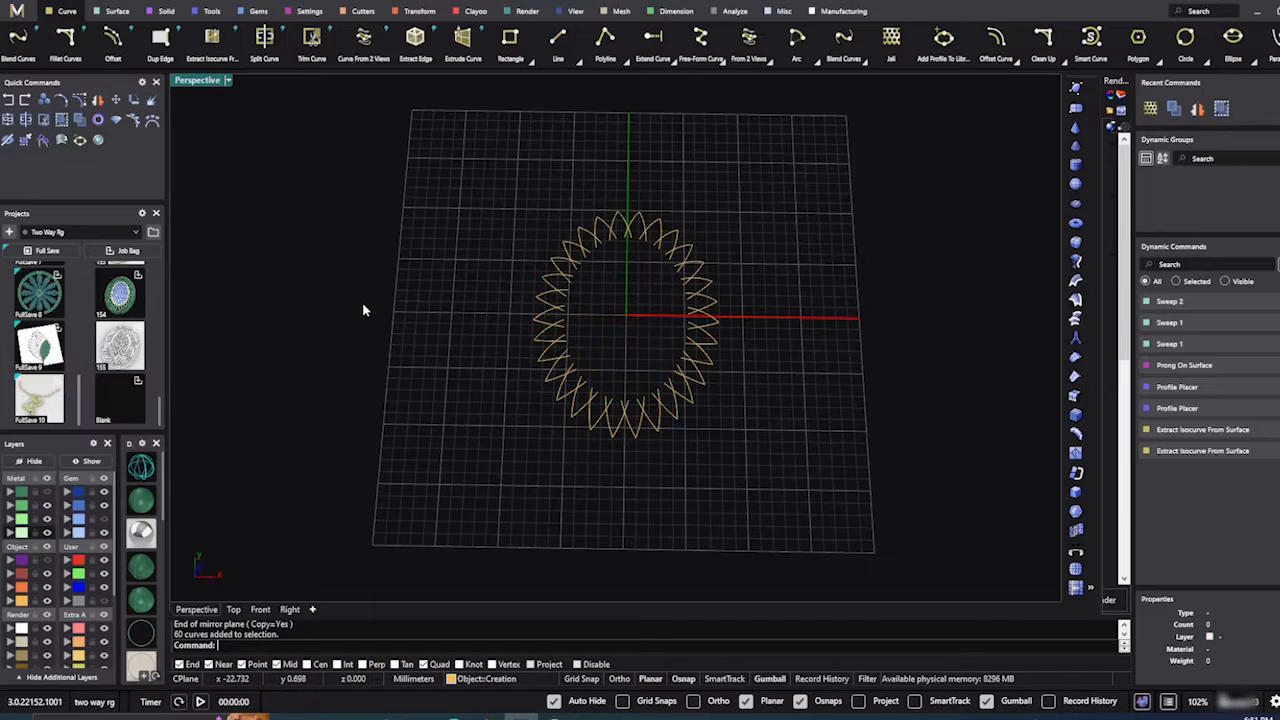
{"action": "left_click", "coordinate": [558, 273]}
{"action": "left_click", "coordinate": [471, 257]}
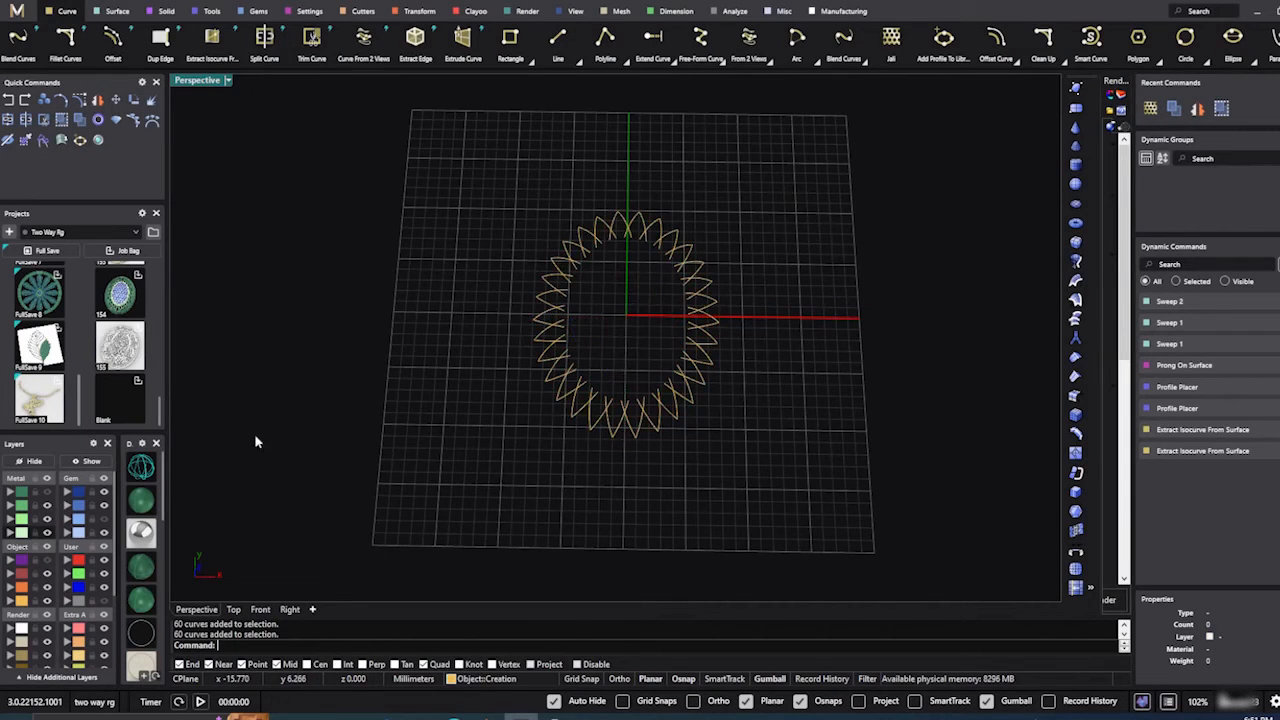
Step: Show the hidden stone, Metal 01 and prong layers again so the whole oval top is displayed with the Jali curves
{"action": "left_click", "coordinate": [101, 522]}
{"action": "left_click", "coordinate": [48, 494]}
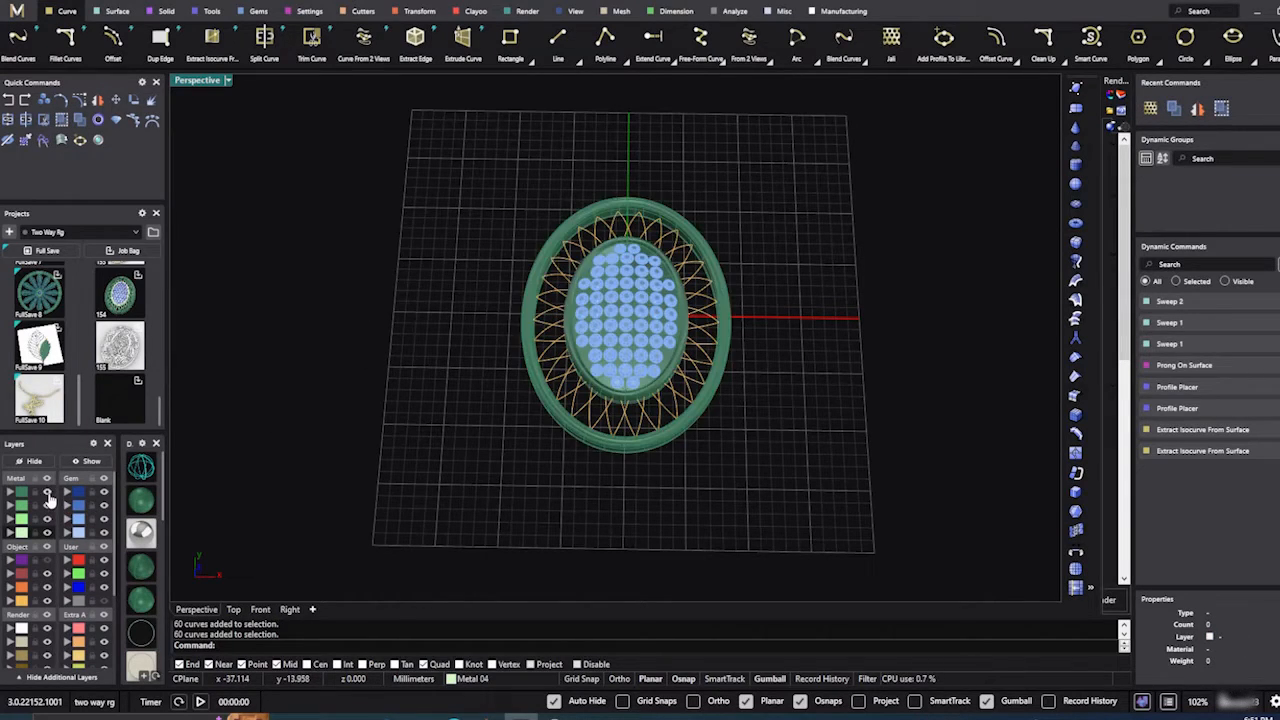
{"action": "left_click", "coordinate": [47, 560]}
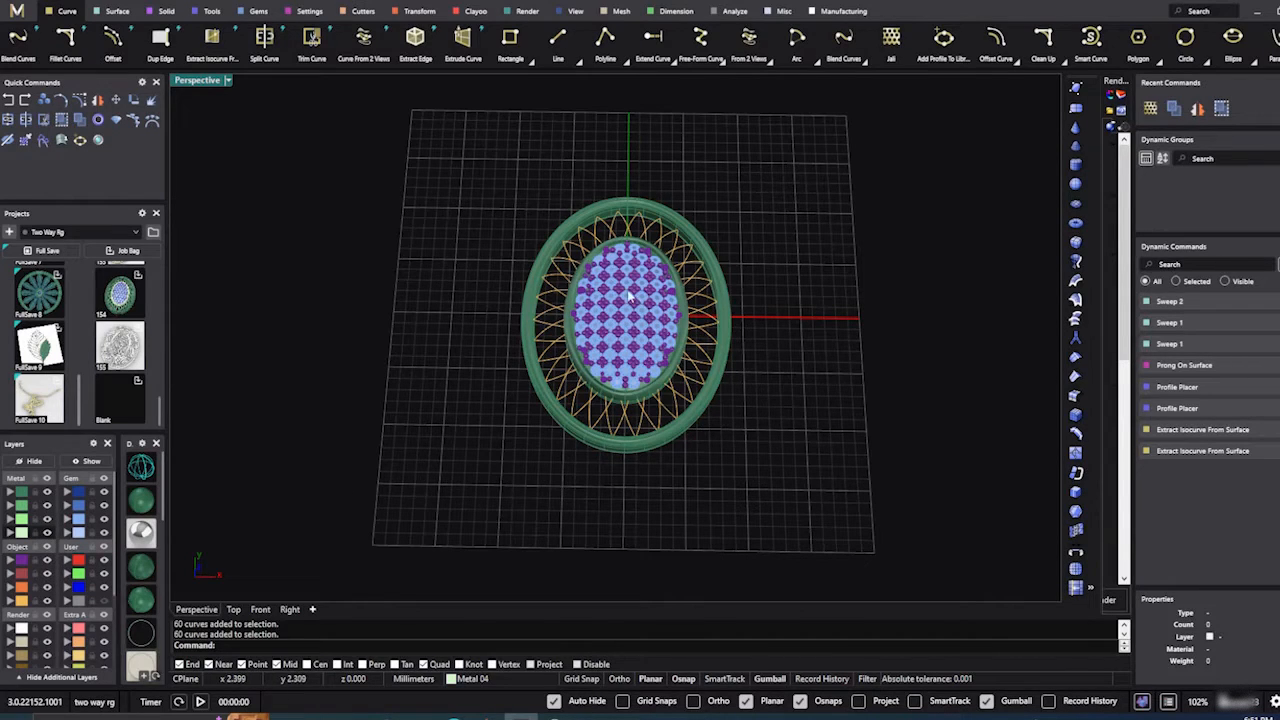
{"action": "scroll", "coordinate": [630, 297], "scroll_direction": "up", "scroll_amount": 3}
{"action": "right_click_drag", "start_coordinate": [629, 385], "coordinate": [381, 246]}
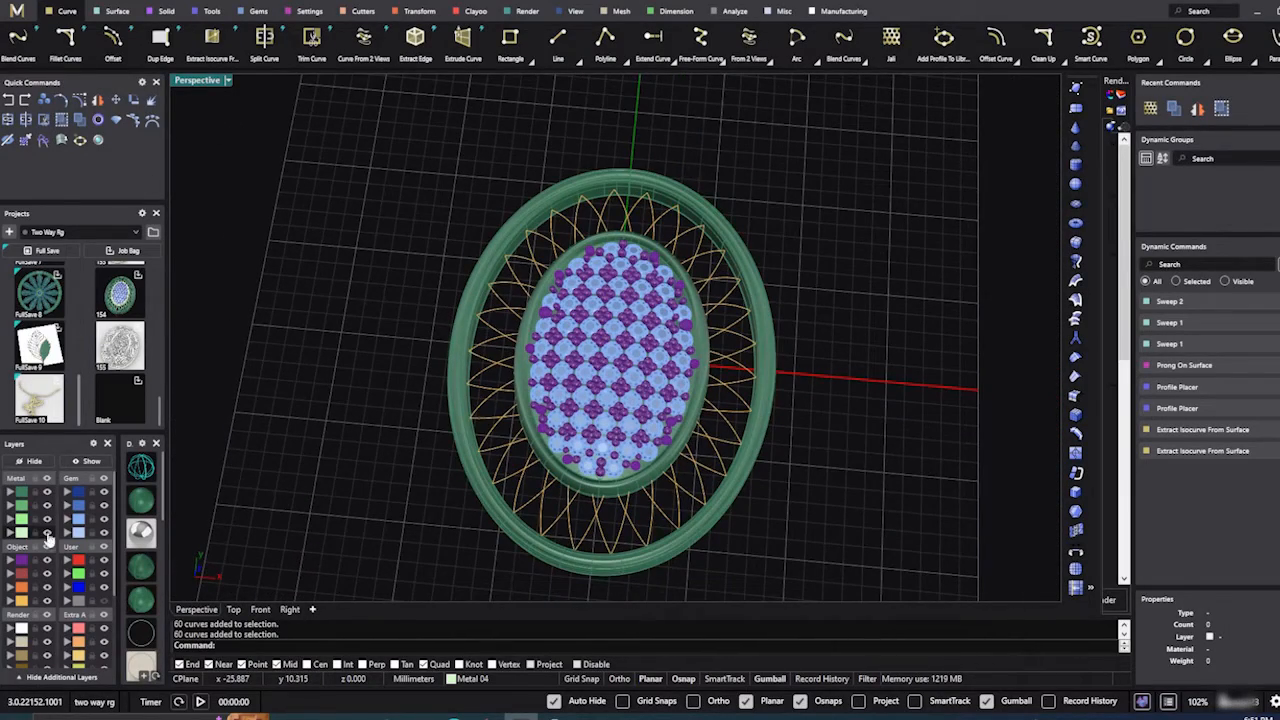
Step: Pipe the grouped Jali curves with start and end size radius 0.3, thickness 0 and round caps
{"action": "left_click", "coordinate": [13, 601]}
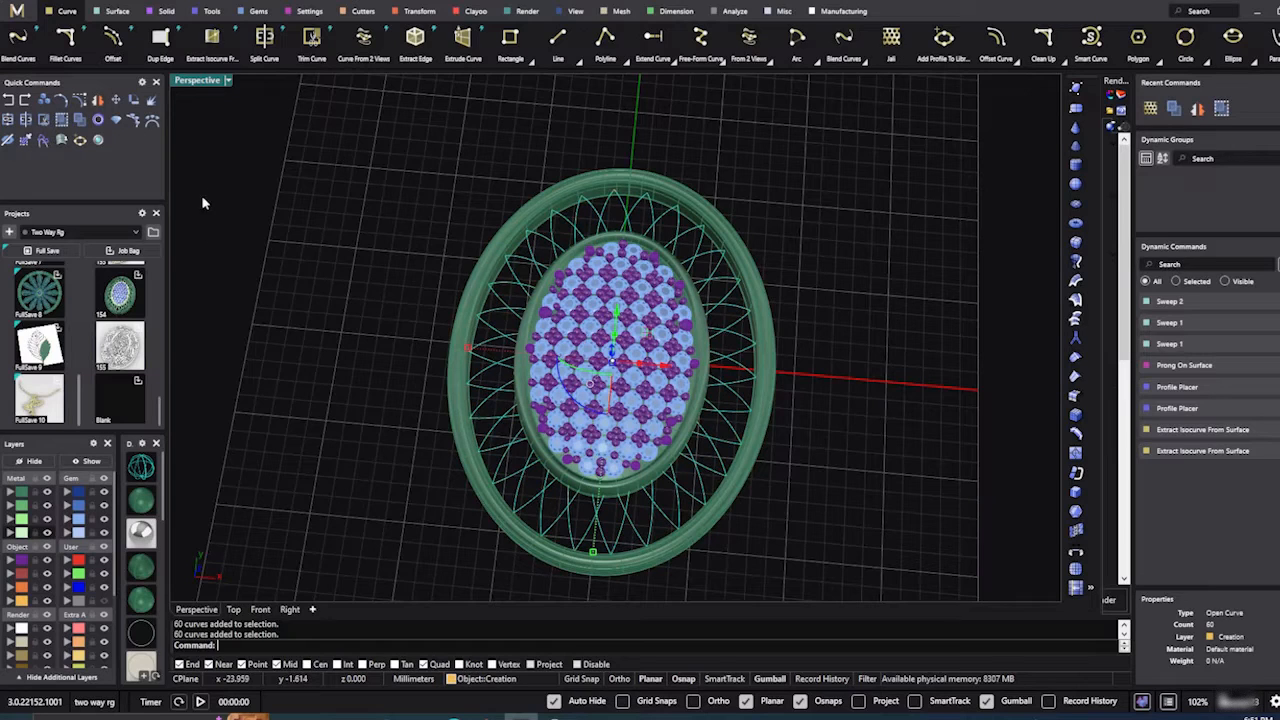
{"action": "left_click", "coordinate": [169, 12]}
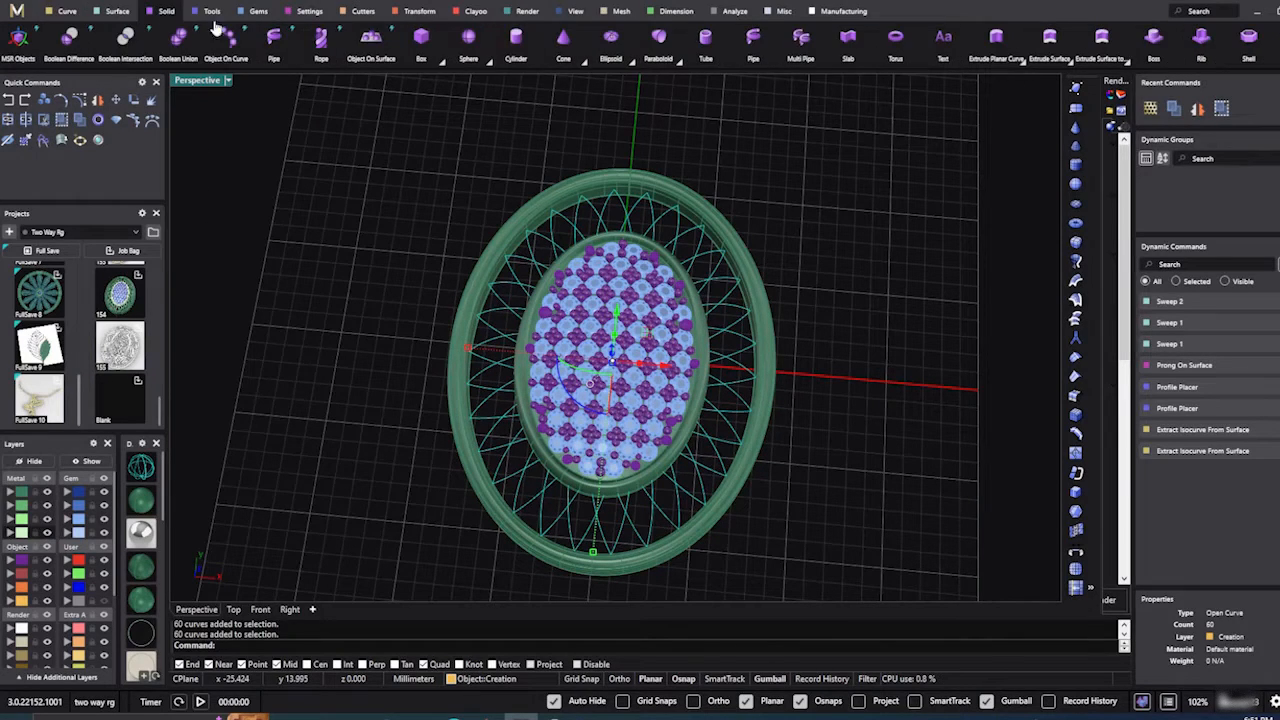
{"action": "left_click", "coordinate": [274, 45]}
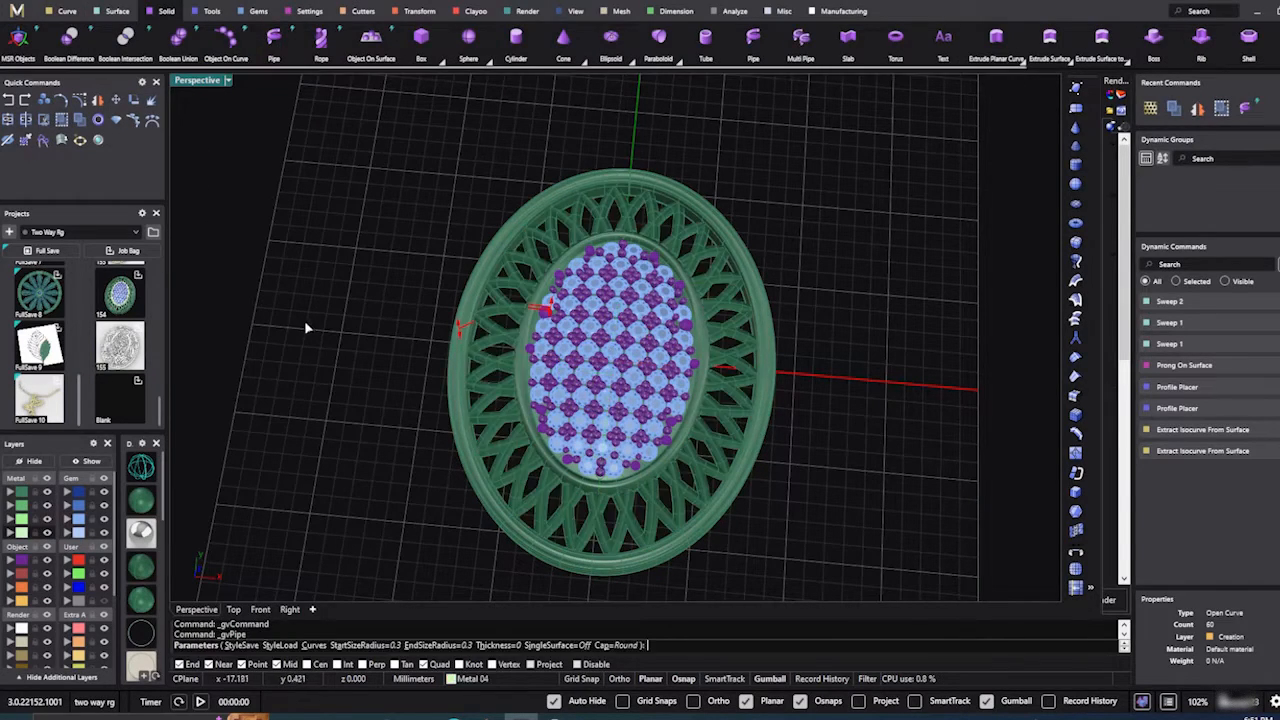
{"action": "right_click_drag", "start_coordinate": [352, 374], "coordinate": [430, 370]}
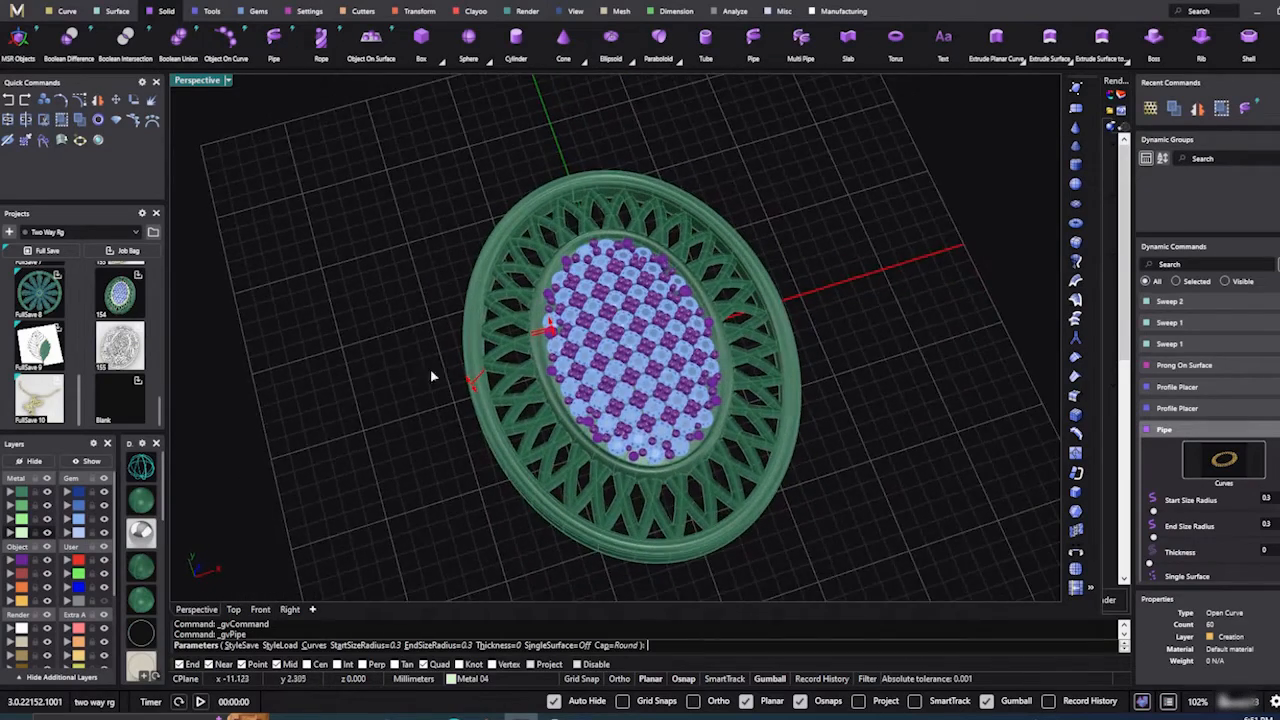
{"action": "scroll", "coordinate": [506, 382], "scroll_direction": "up", "scroll_amount": 5}
{"action": "mouse_move", "coordinate": [502, 383]}
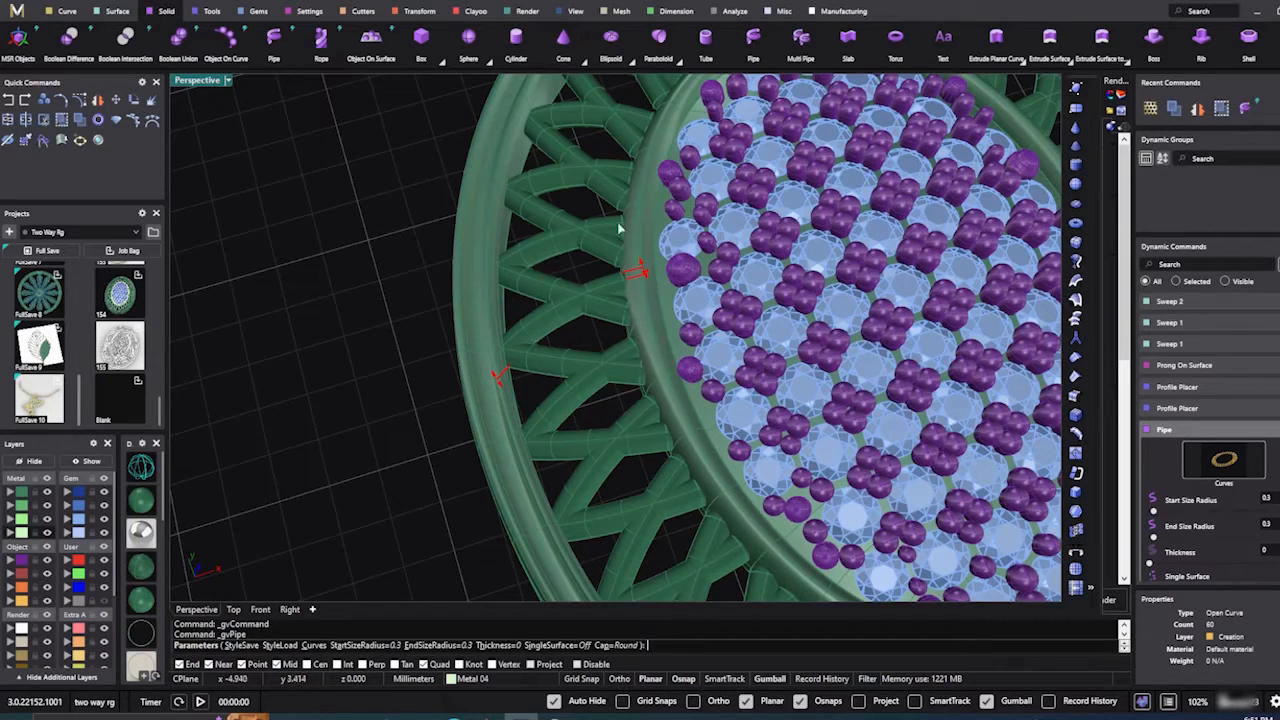
{"action": "scroll", "coordinate": [275, 246], "scroll_direction": "down", "scroll_amount": 5}
{"action": "scroll", "coordinate": [787, 488], "scroll_direction": "down", "scroll_amount": 4}
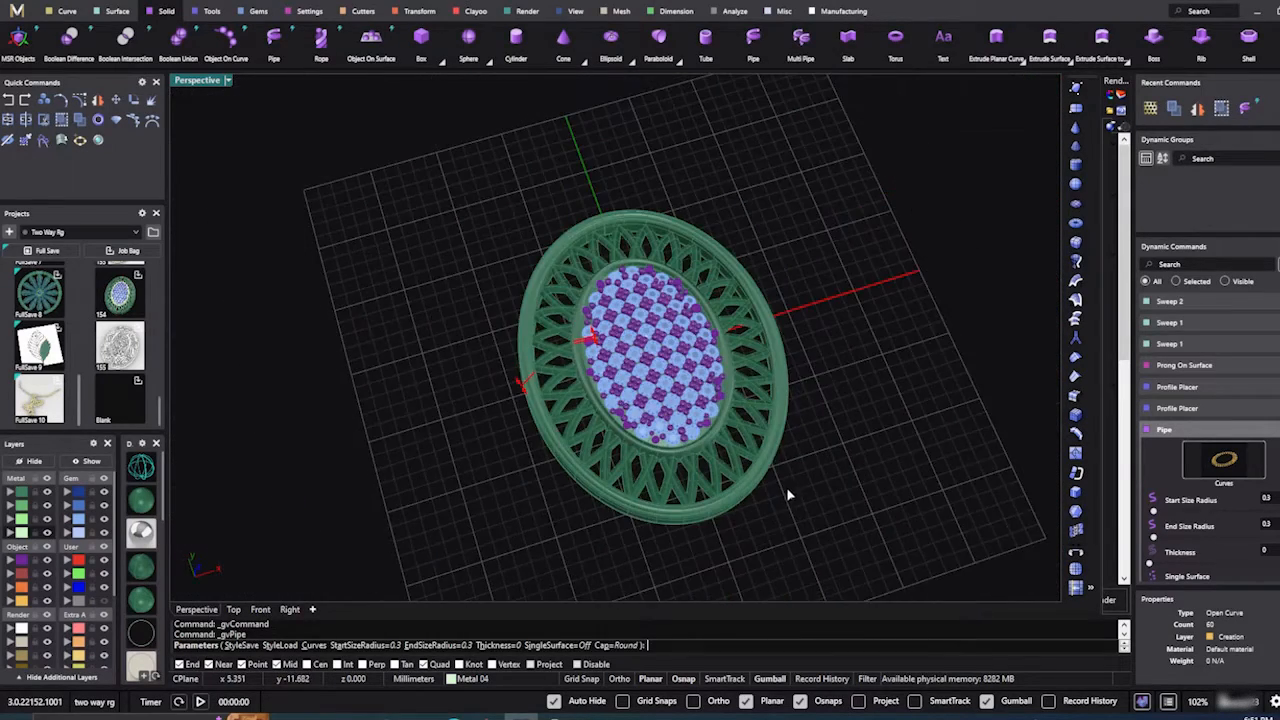
{"action": "right_click_drag", "start_coordinate": [786, 487], "coordinate": [643, 465]}
{"action": "scroll", "coordinate": [680, 470], "scroll_direction": "down", "scroll_amount": 4}
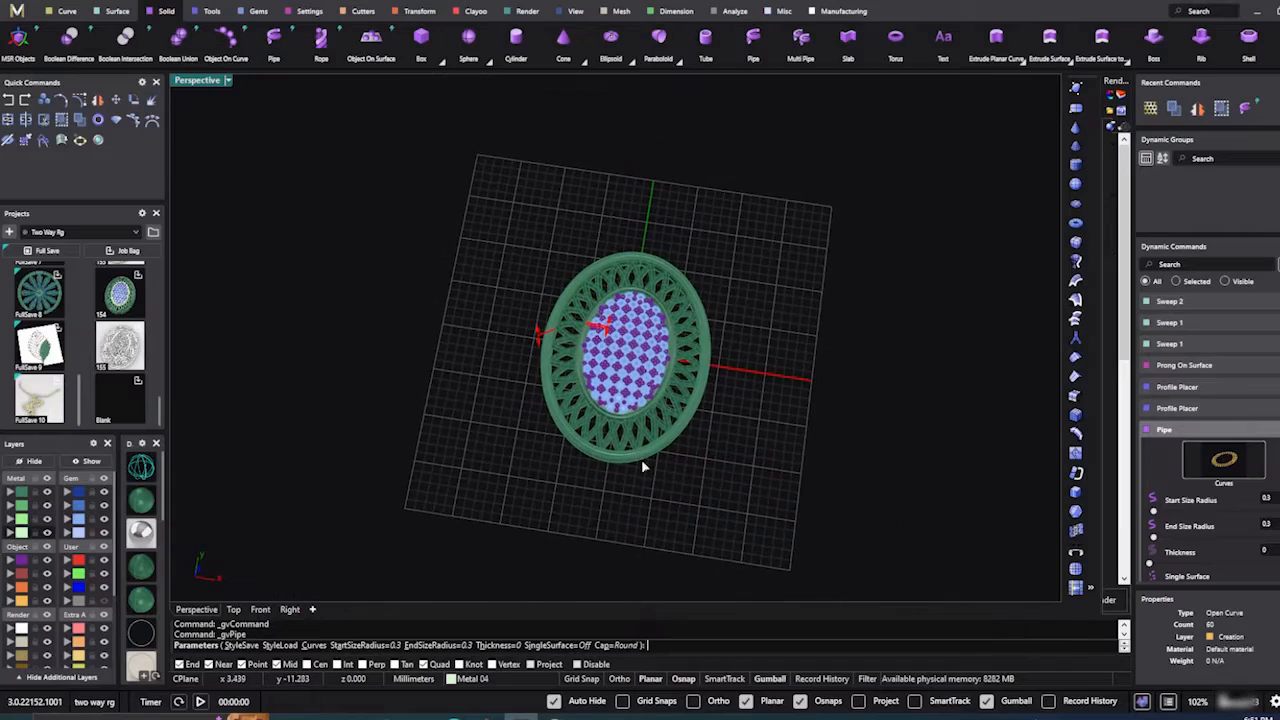
{"action": "scroll", "coordinate": [677, 350], "scroll_direction": "up", "scroll_amount": 6}
{"action": "right_click_drag", "start_coordinate": [604, 372], "coordinate": [465, 335]}
{"action": "scroll", "coordinate": [463, 335], "scroll_direction": "up", "scroll_amount": 3}
{"action": "right_click", "coordinate": [463, 334]}
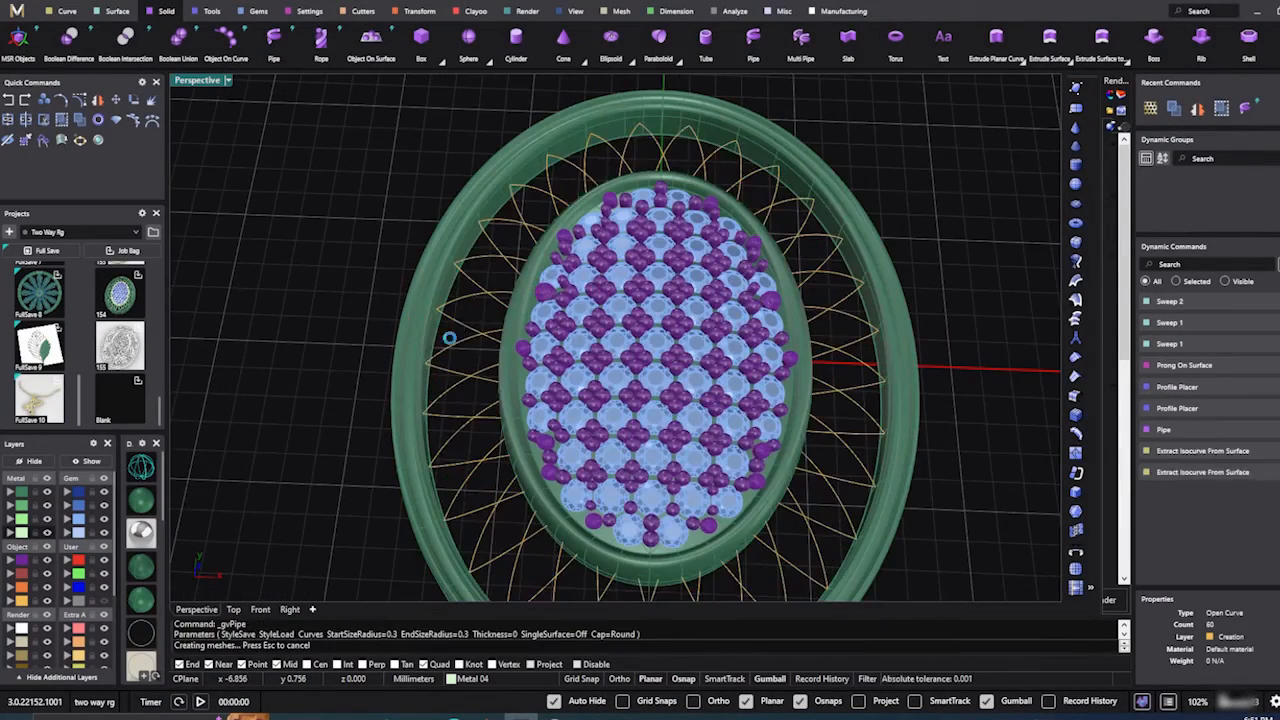
Step: Select the lattice pipes together with the outer border and lower them slightly along the vertical axis
{"action": "scroll", "coordinate": [366, 437], "scroll_direction": "down", "scroll_amount": 2}
{"action": "scroll", "coordinate": [365, 431], "scroll_direction": "down", "scroll_amount": 2}
{"action": "right_click_drag", "start_coordinate": [365, 431], "coordinate": [431, 346]}
{"action": "scroll", "coordinate": [401, 374], "scroll_direction": "up", "scroll_amount": 2}
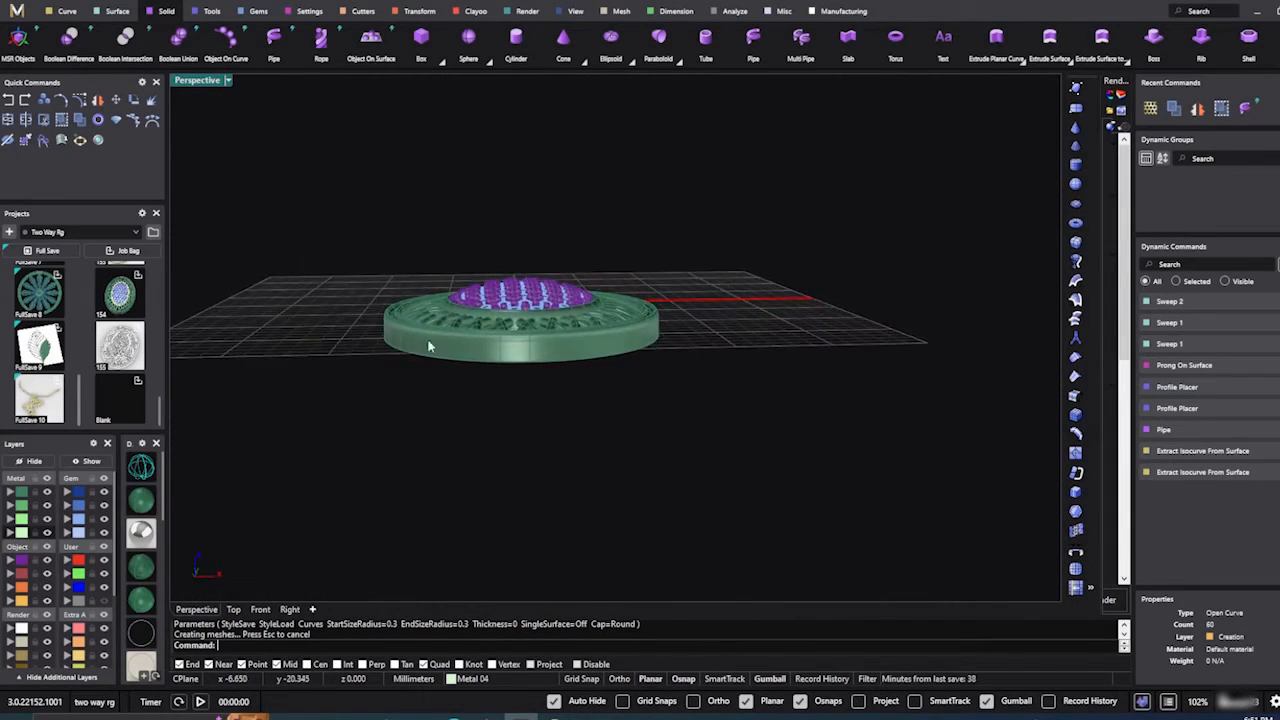
{"action": "scroll", "coordinate": [465, 319], "scroll_direction": "up", "scroll_amount": 4}
{"action": "left_click", "coordinate": [465, 319]}
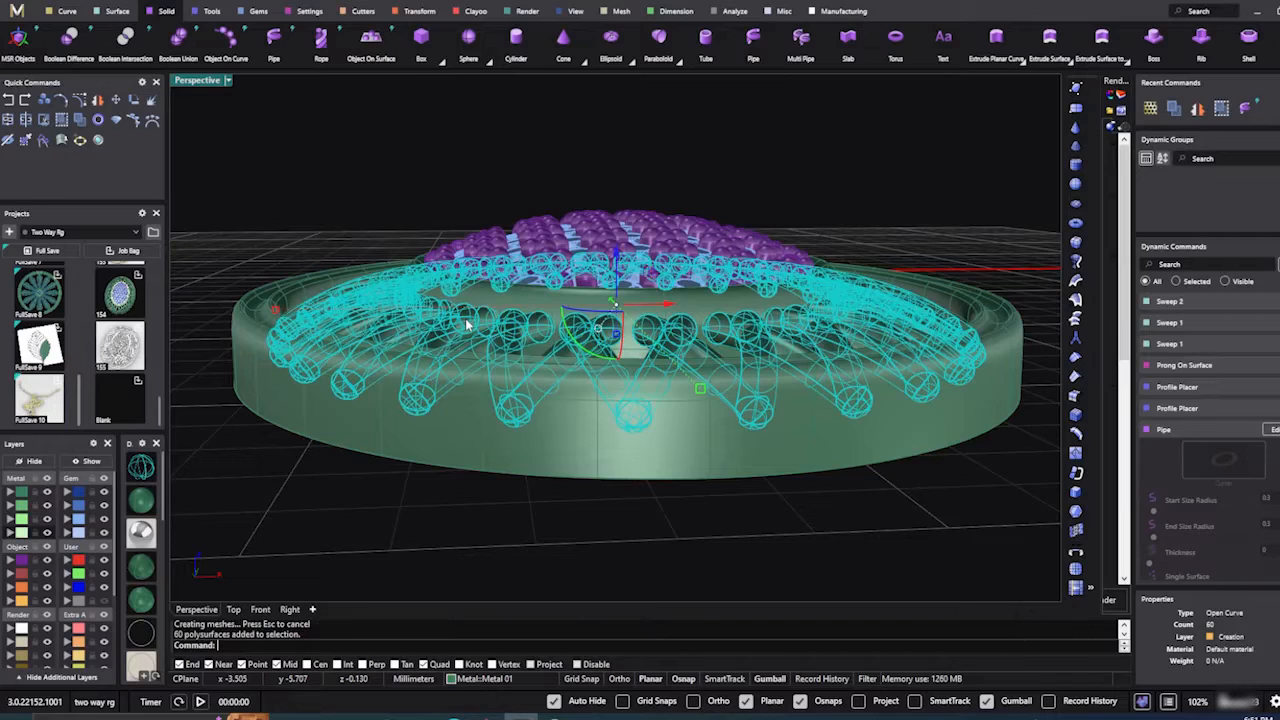
{"action": "left_click", "coordinate": [367, 403], "text": "shift"}
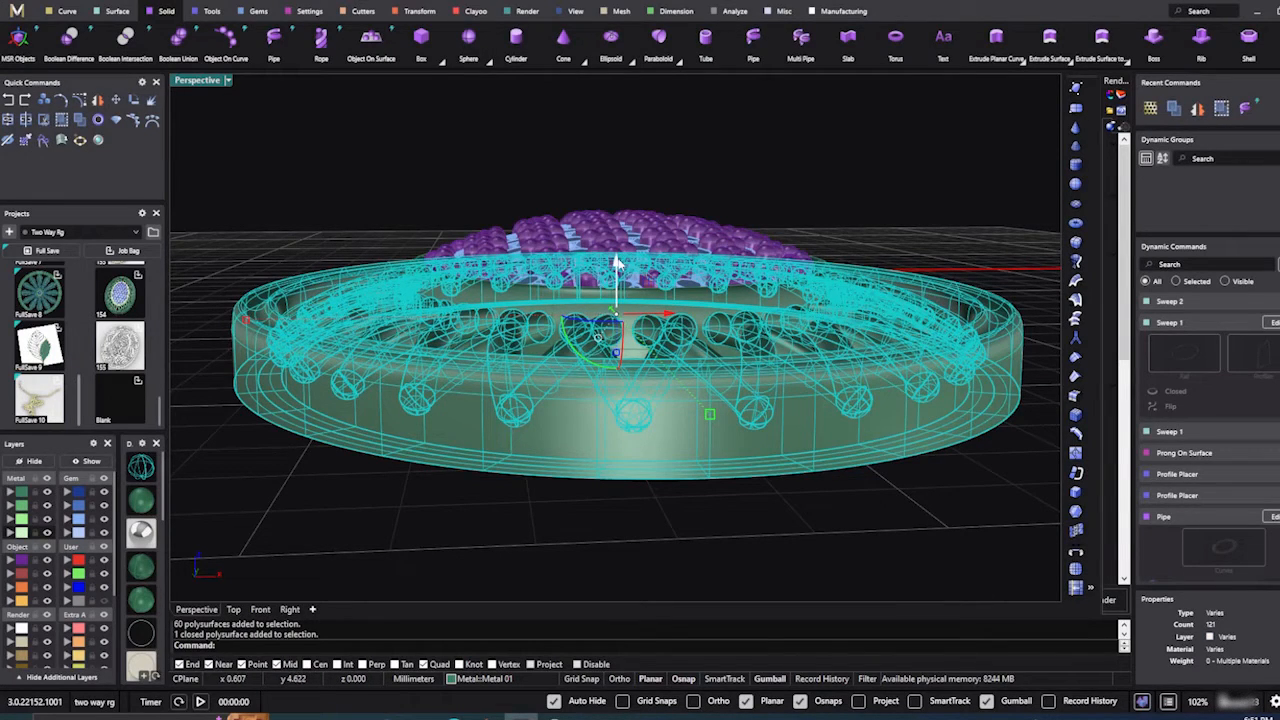
{"action": "left_click_drag", "start_coordinate": [620, 264], "coordinate": [618, 267]}
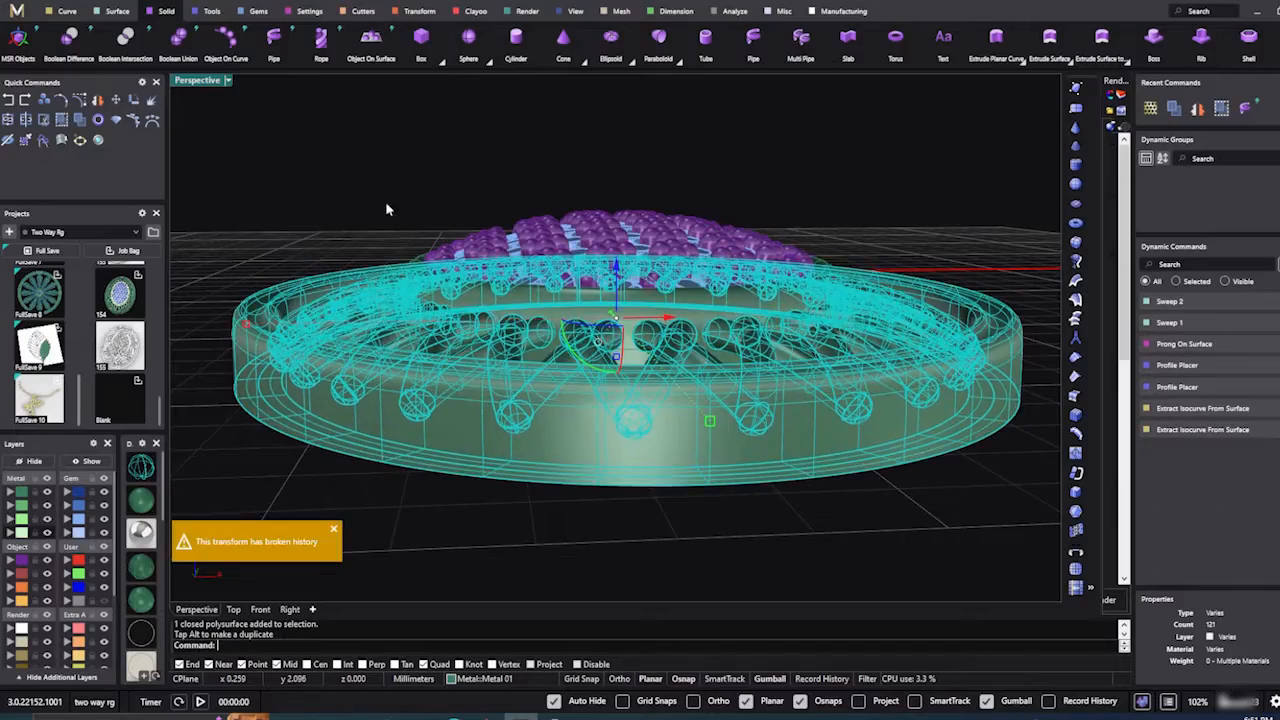
{"action": "left_click", "coordinate": [390, 203]}
Step: Inspect the completed oval top from above and preview it in a glossy display mode
{"action": "right_click_drag", "start_coordinate": [457, 187], "coordinate": [482, 260]}
{"action": "right_click_drag", "start_coordinate": [741, 252], "coordinate": [582, 361]}
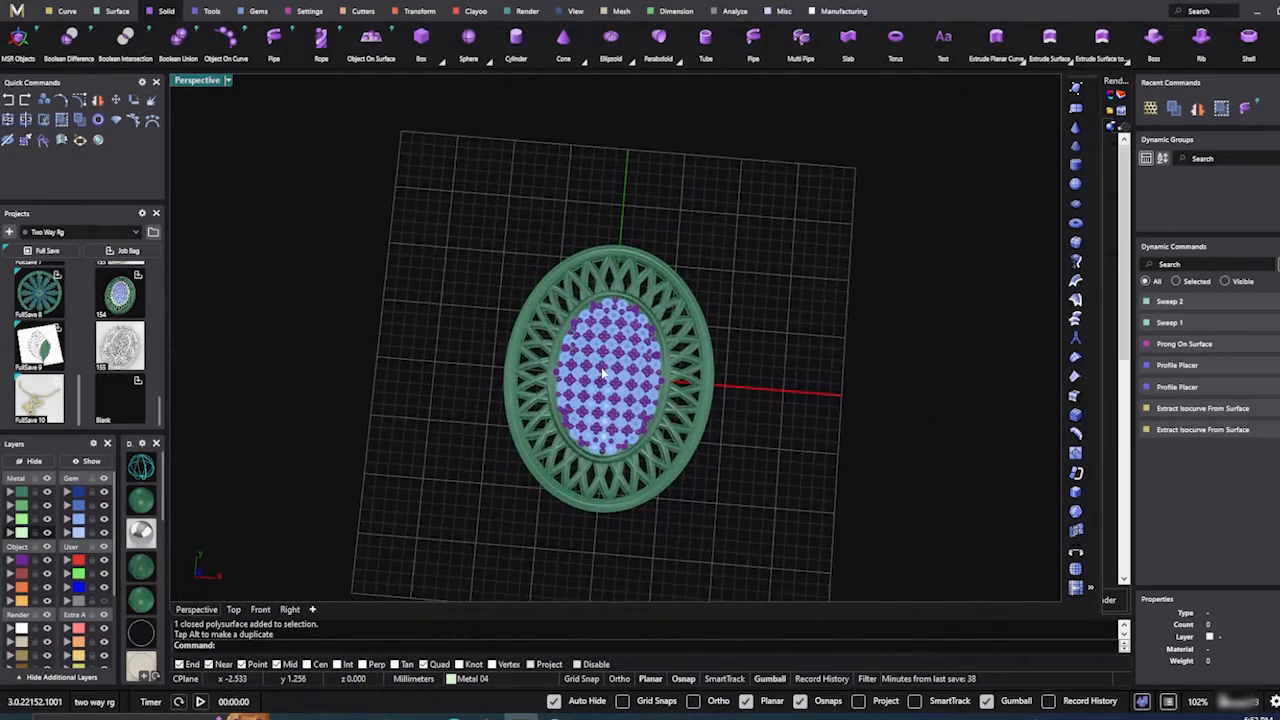
{"action": "scroll", "coordinate": [582, 363], "scroll_direction": "up", "scroll_amount": 5}
{"action": "right_click_drag", "start_coordinate": [657, 411], "coordinate": [628, 348]}
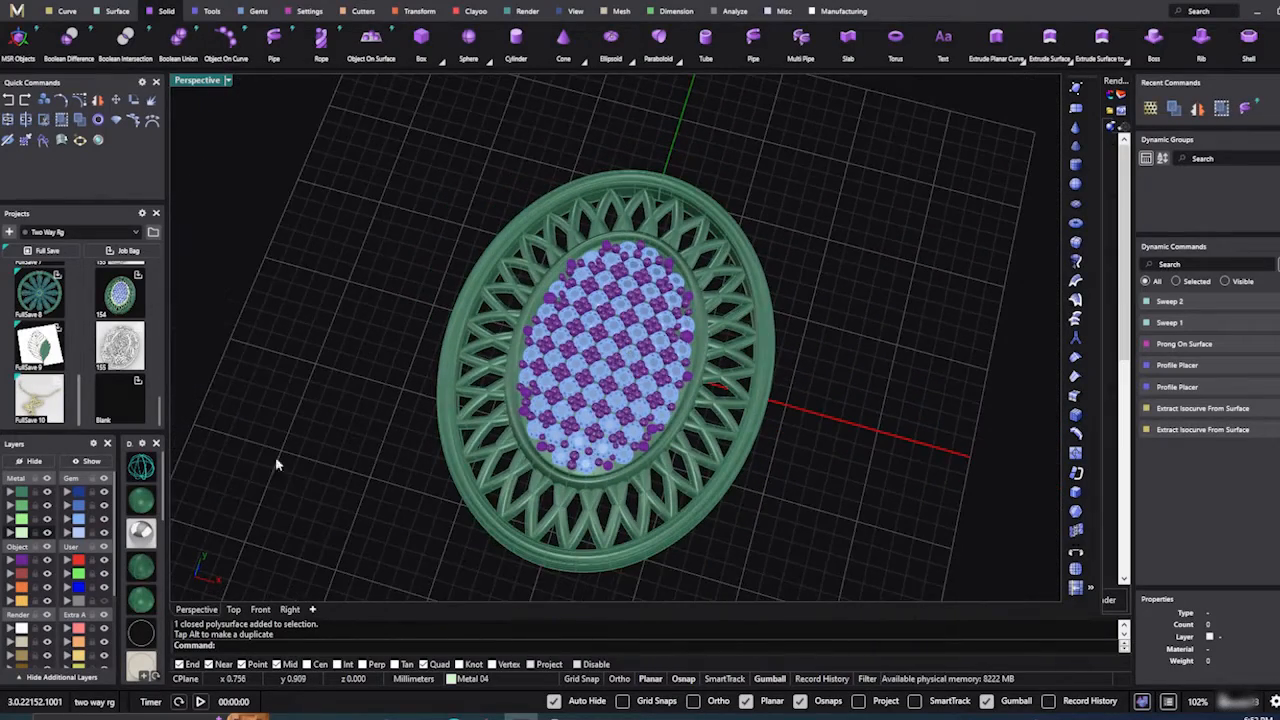
{"action": "scroll", "coordinate": [143, 595], "scroll_direction": "down", "scroll_amount": 5}
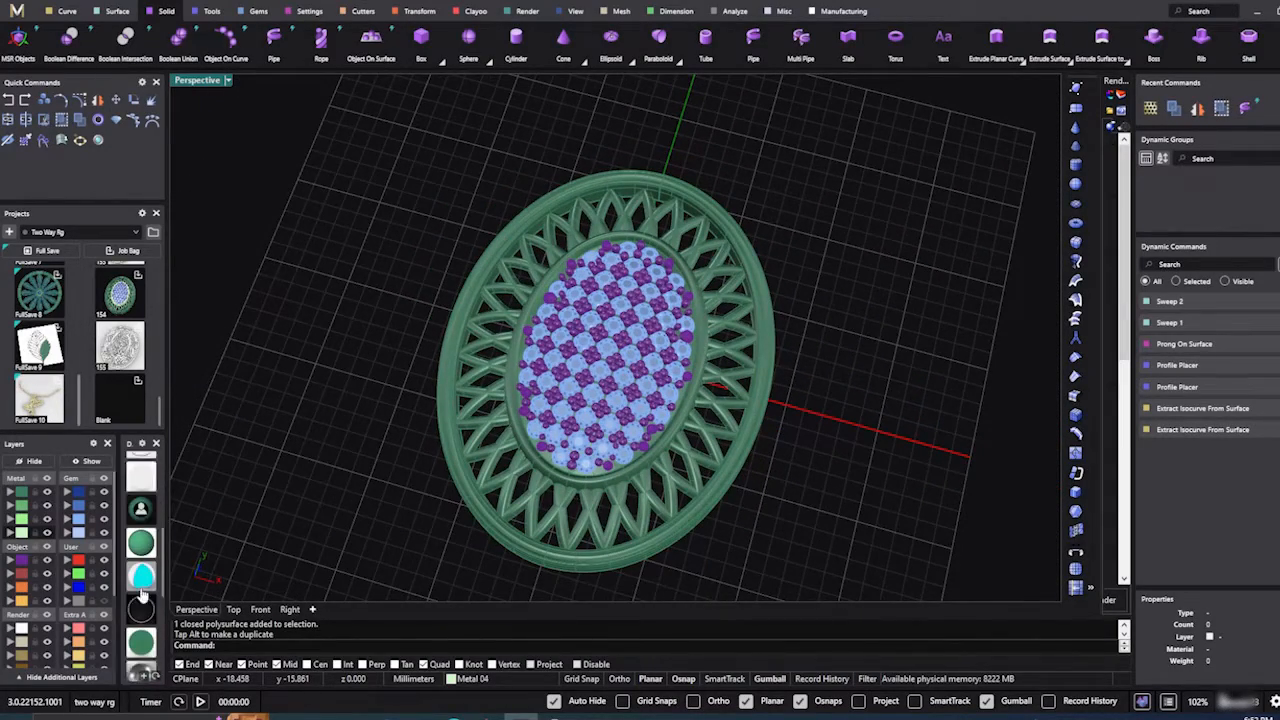
{"action": "scroll", "coordinate": [143, 595], "scroll_direction": "down", "scroll_amount": 3}
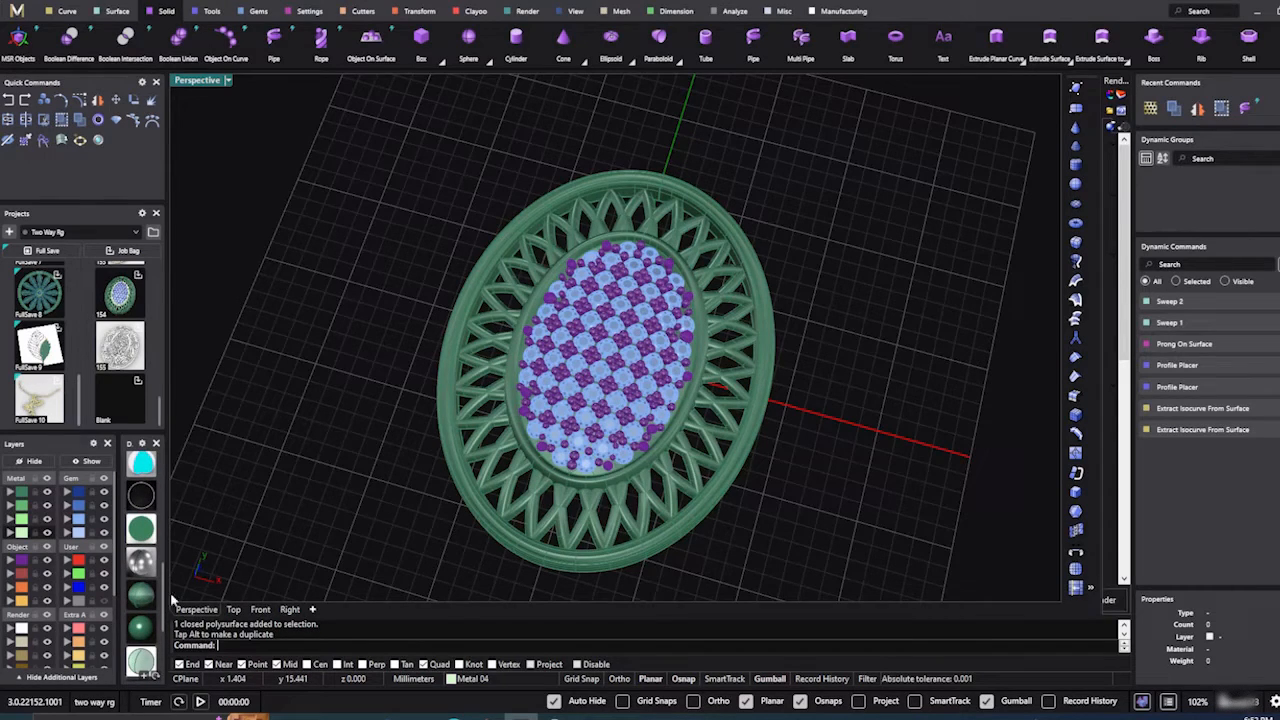
{"action": "left_click", "coordinate": [148, 625]}
{"action": "right_click_drag", "start_coordinate": [579, 400], "coordinate": [350, 462]}
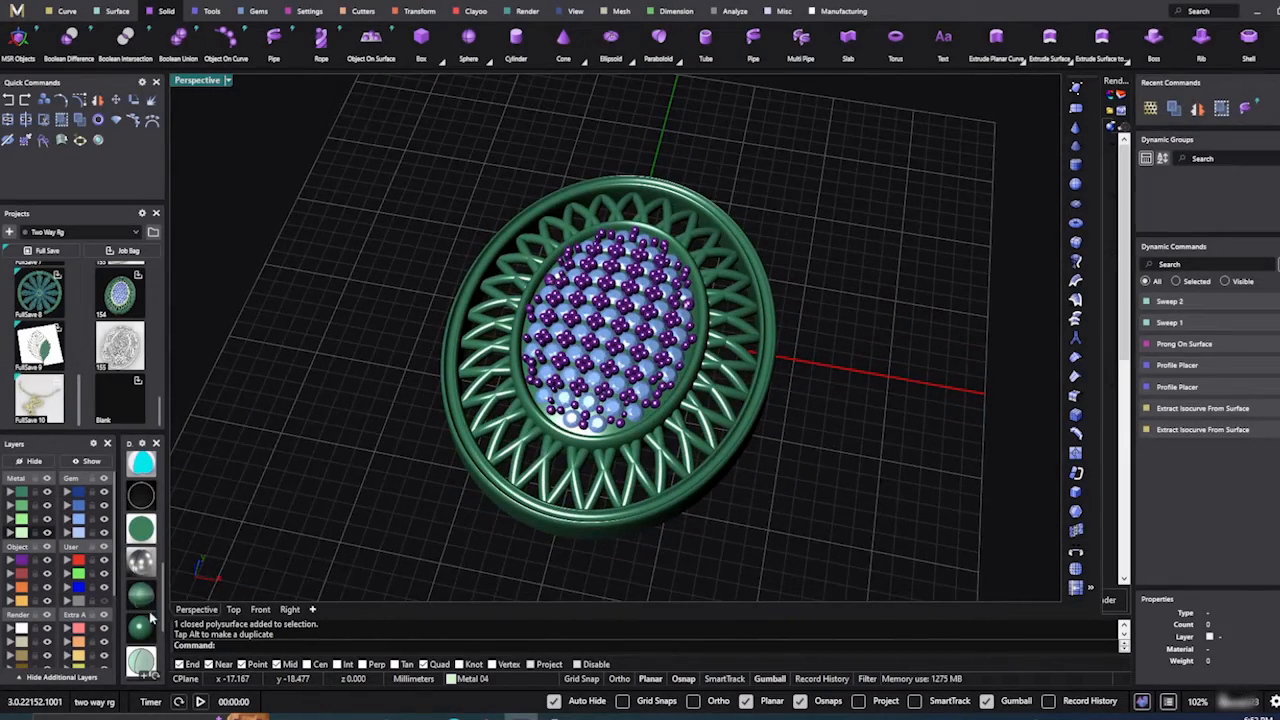
Step: Switch to the Ghosted display mode and examine how the lattice pipes run into the inner rim and outer border
{"action": "scroll", "coordinate": [148, 615], "scroll_direction": "up", "scroll_amount": 5}
{"action": "left_click", "coordinate": [141, 549]}
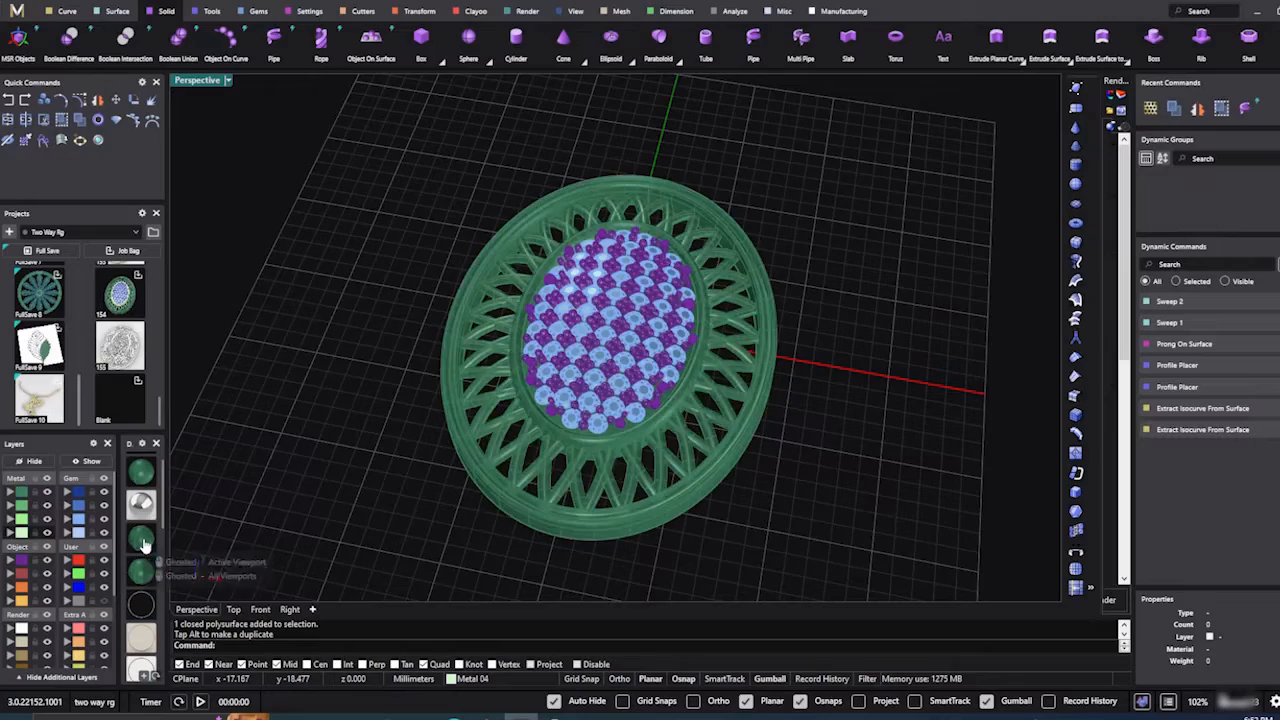
{"action": "scroll", "coordinate": [676, 285], "scroll_direction": "up", "scroll_amount": 6}
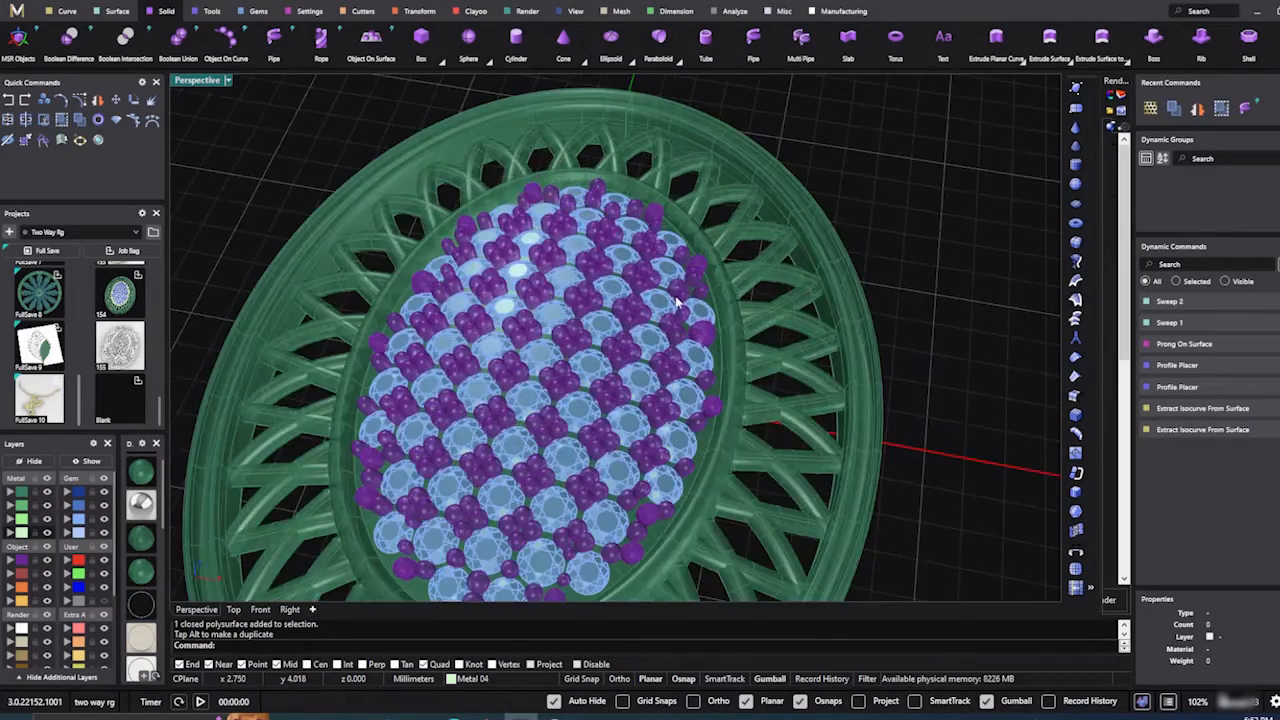
{"action": "scroll", "coordinate": [677, 302], "scroll_direction": "down", "scroll_amount": 6}
{"action": "right_click_drag", "start_coordinate": [678, 303], "coordinate": [705, 375]}
{"action": "scroll", "coordinate": [712, 288], "scroll_direction": "up", "scroll_amount": 8}
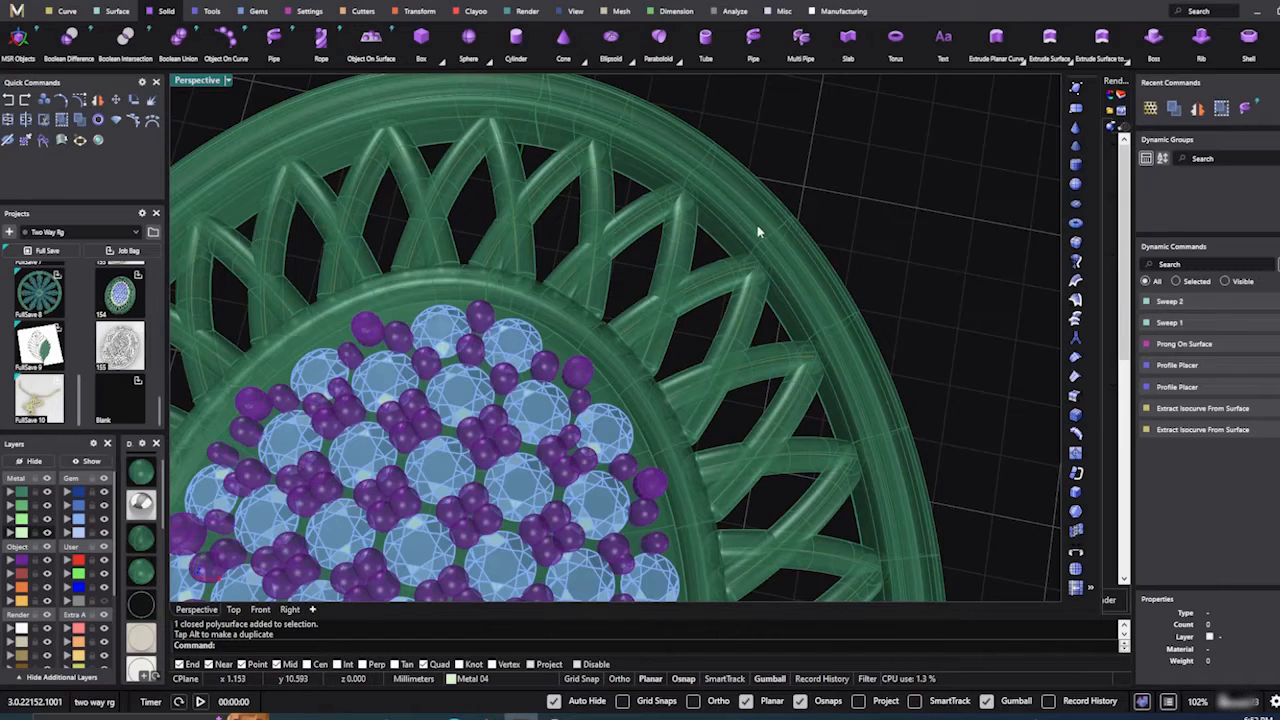
{"action": "scroll", "coordinate": [570, 250], "scroll_direction": "down", "scroll_amount": 8}
{"action": "left_click", "coordinate": [594, 291]}
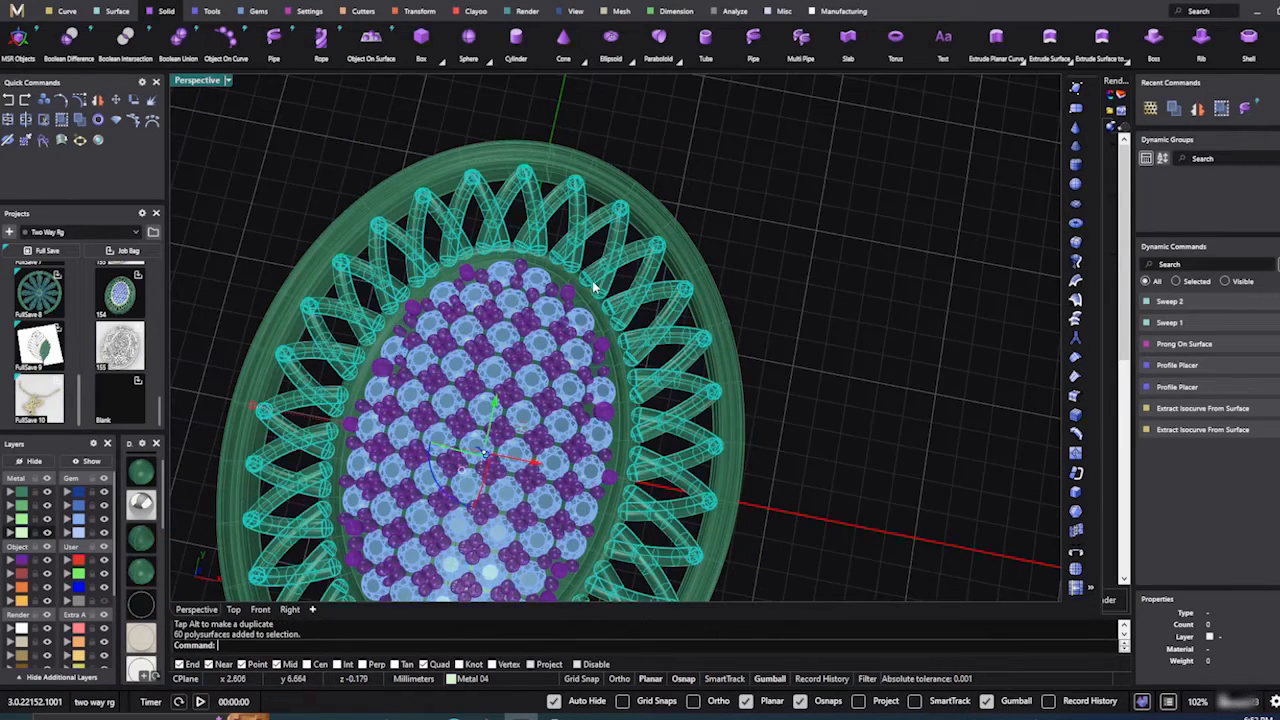
{"action": "left_click", "coordinate": [598, 300]}
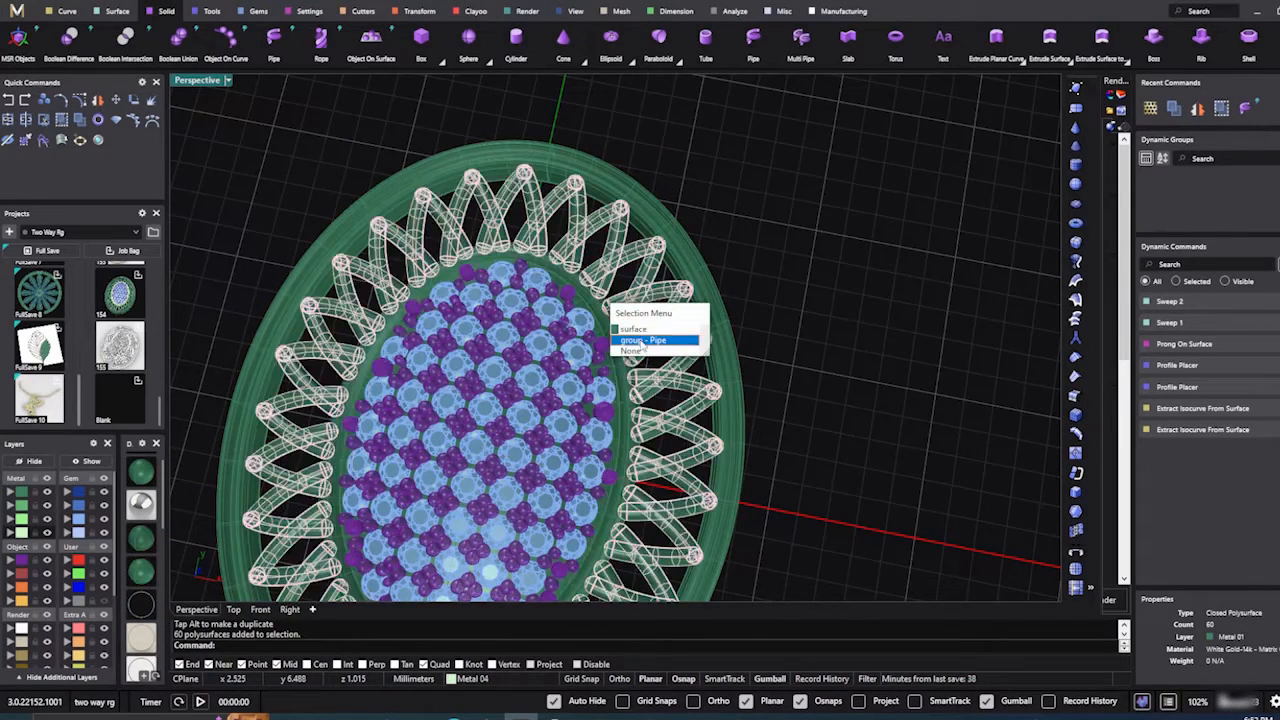
{"action": "left_click", "coordinate": [731, 228]}
Step: View the oval top from a low side angle and return to the opaque shaded display mode
{"action": "right_click_drag", "start_coordinate": [707, 284], "coordinate": [681, 273]}
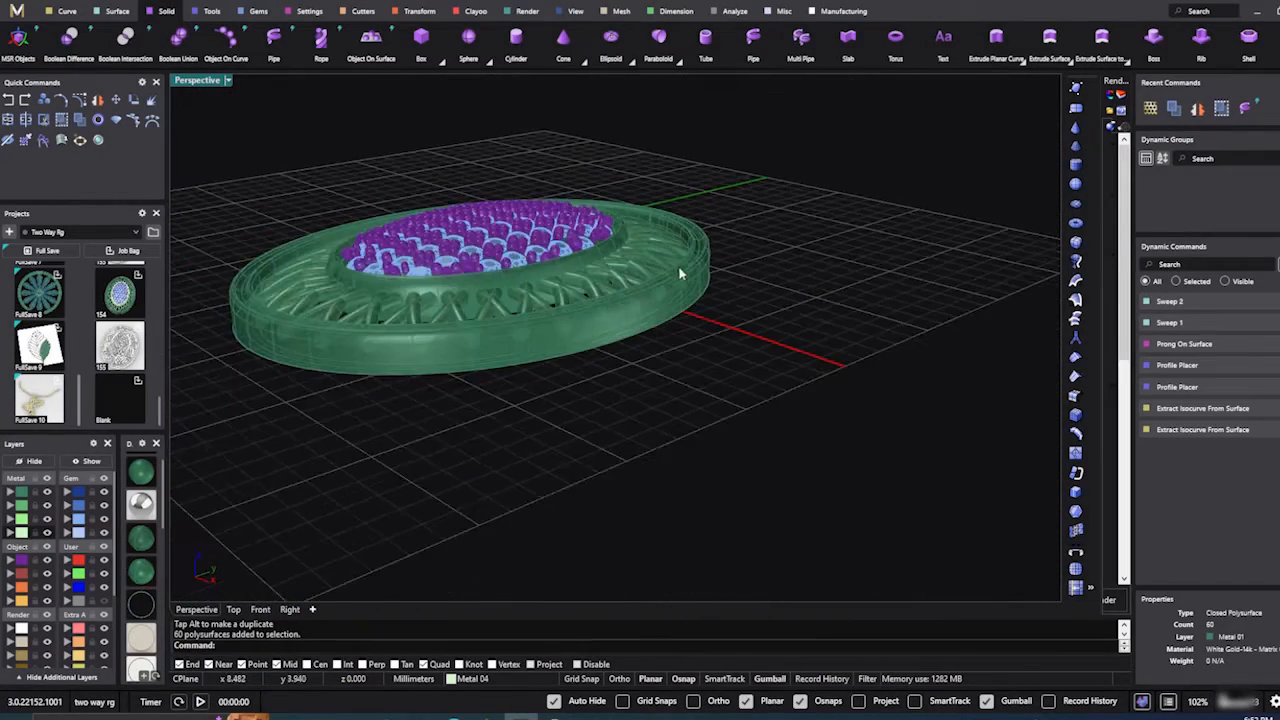
{"action": "scroll", "coordinate": [147, 489], "scroll_direction": "up", "scroll_amount": 1}
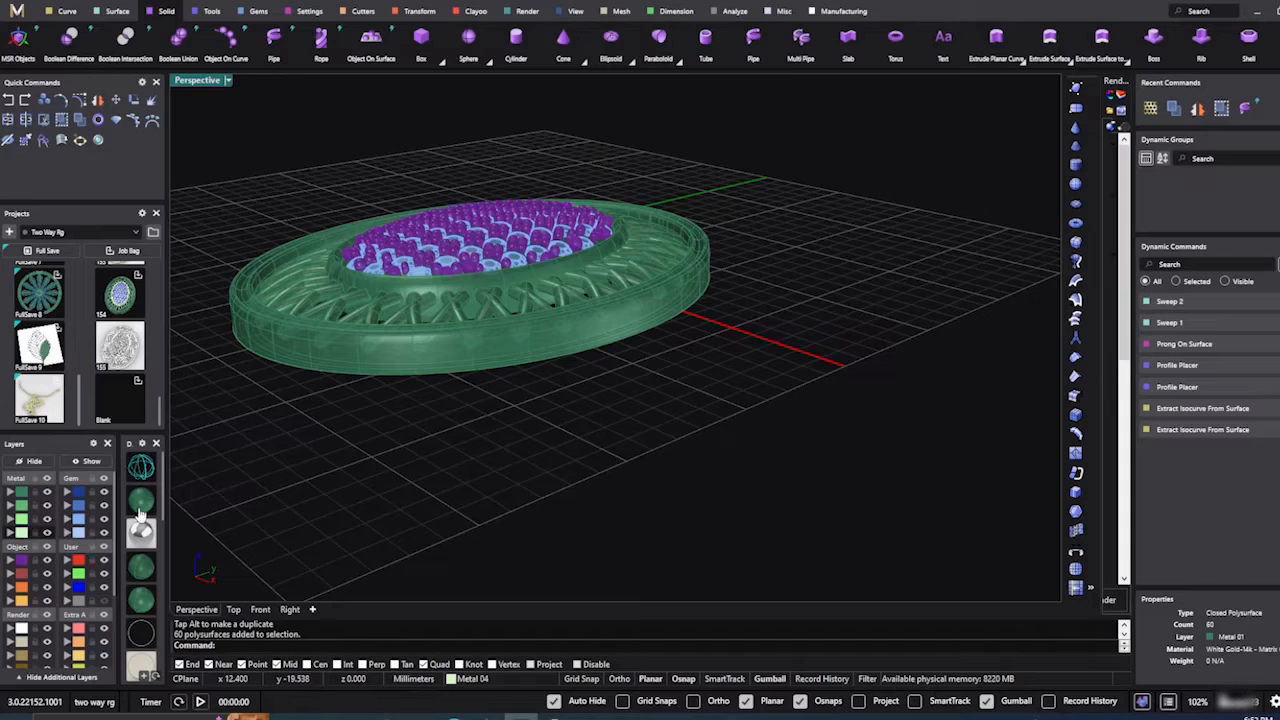
{"action": "left_click", "coordinate": [140, 509]}
{"action": "scroll", "coordinate": [632, 378], "scroll_direction": "up", "scroll_amount": 4}
{"action": "scroll", "coordinate": [738, 394], "scroll_direction": "down", "scroll_amount": 4}
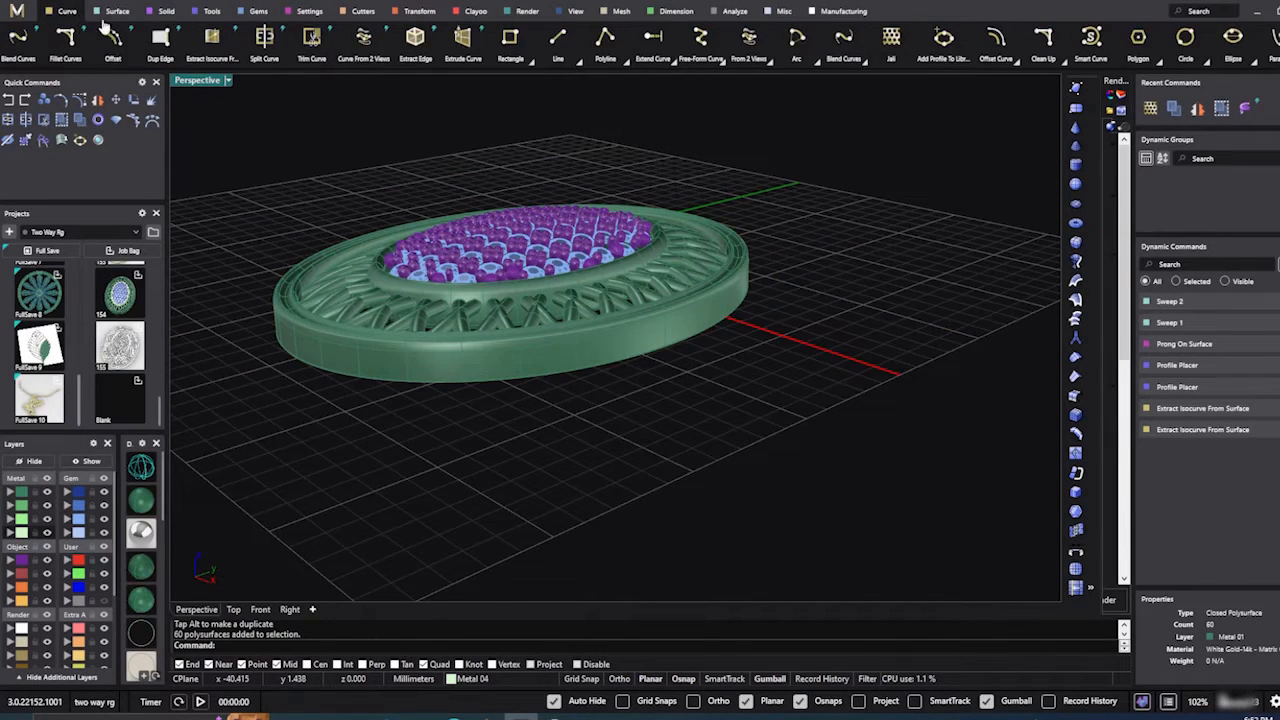
Step: Extract a closed isocurve around the outer border's side wall, at about u 0.33 and v 0.95
{"action": "left_click", "coordinate": [67, 14]}
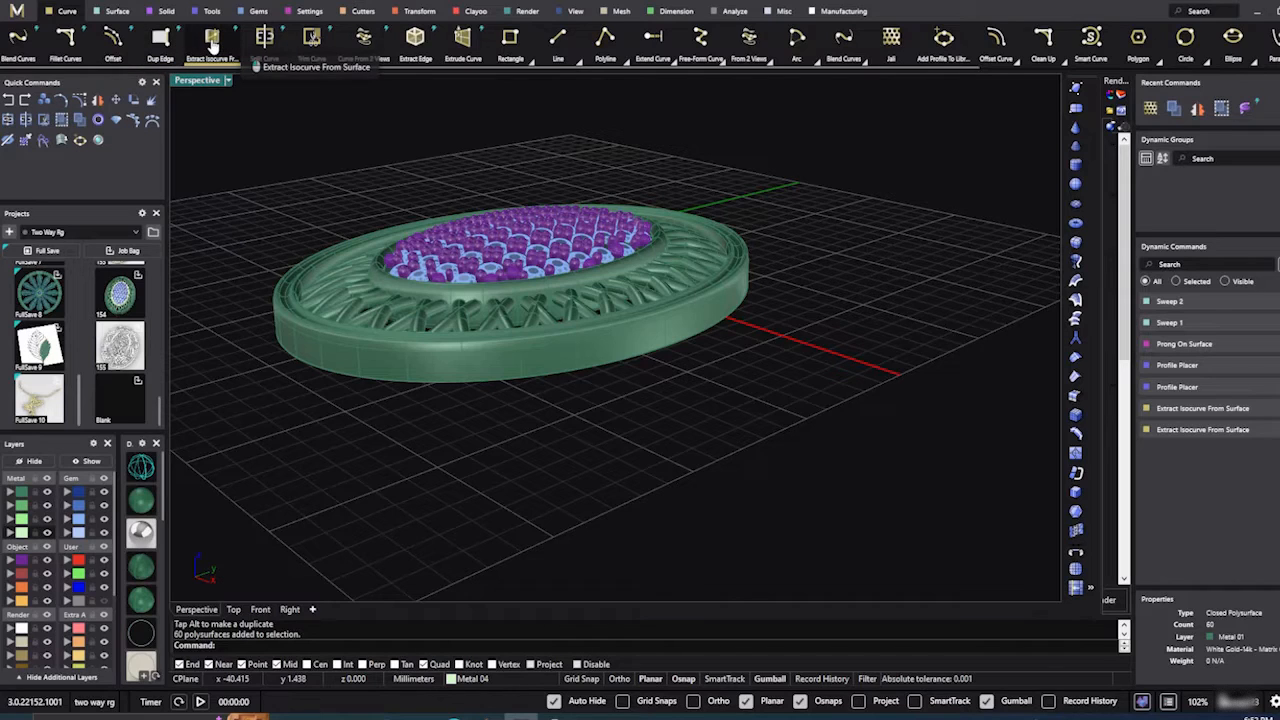
{"action": "scroll", "coordinate": [531, 380], "scroll_direction": "up", "scroll_amount": 4}
{"action": "scroll", "coordinate": [592, 347], "scroll_direction": "down", "scroll_amount": 3}
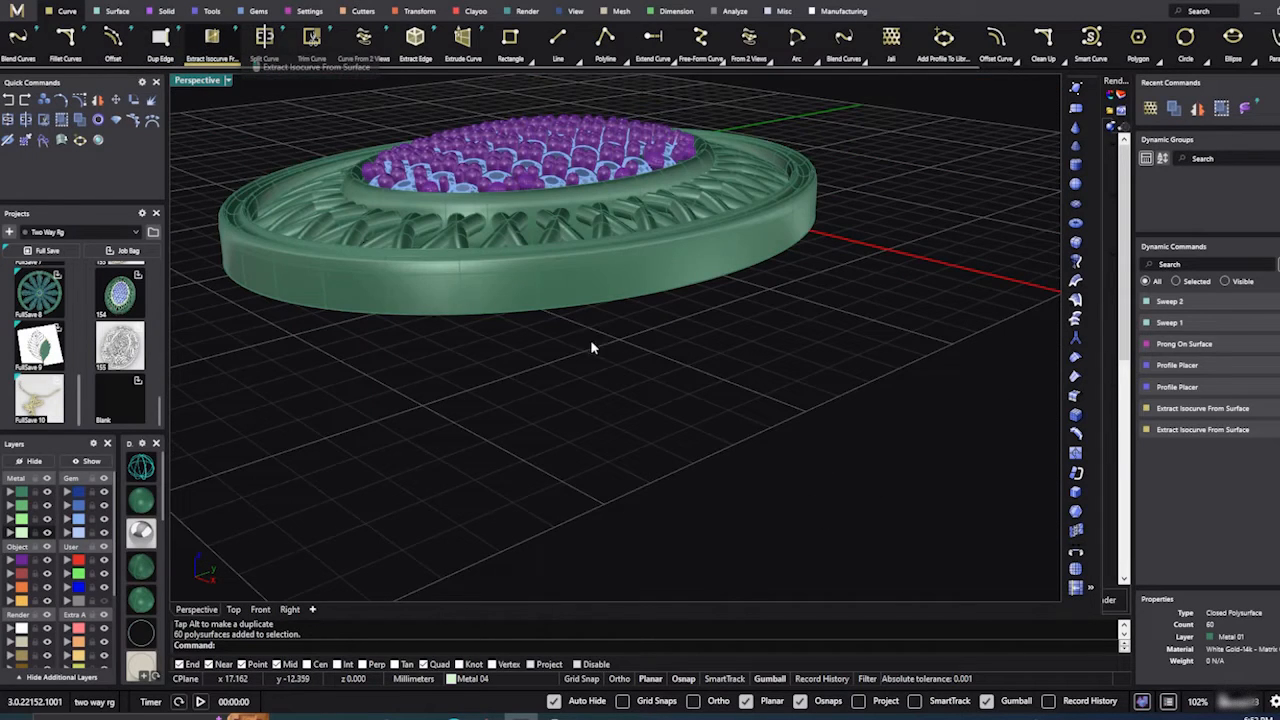
{"action": "left_click", "coordinate": [587, 282]}
{"action": "scroll", "coordinate": [630, 370], "scroll_direction": "up", "scroll_amount": 5}
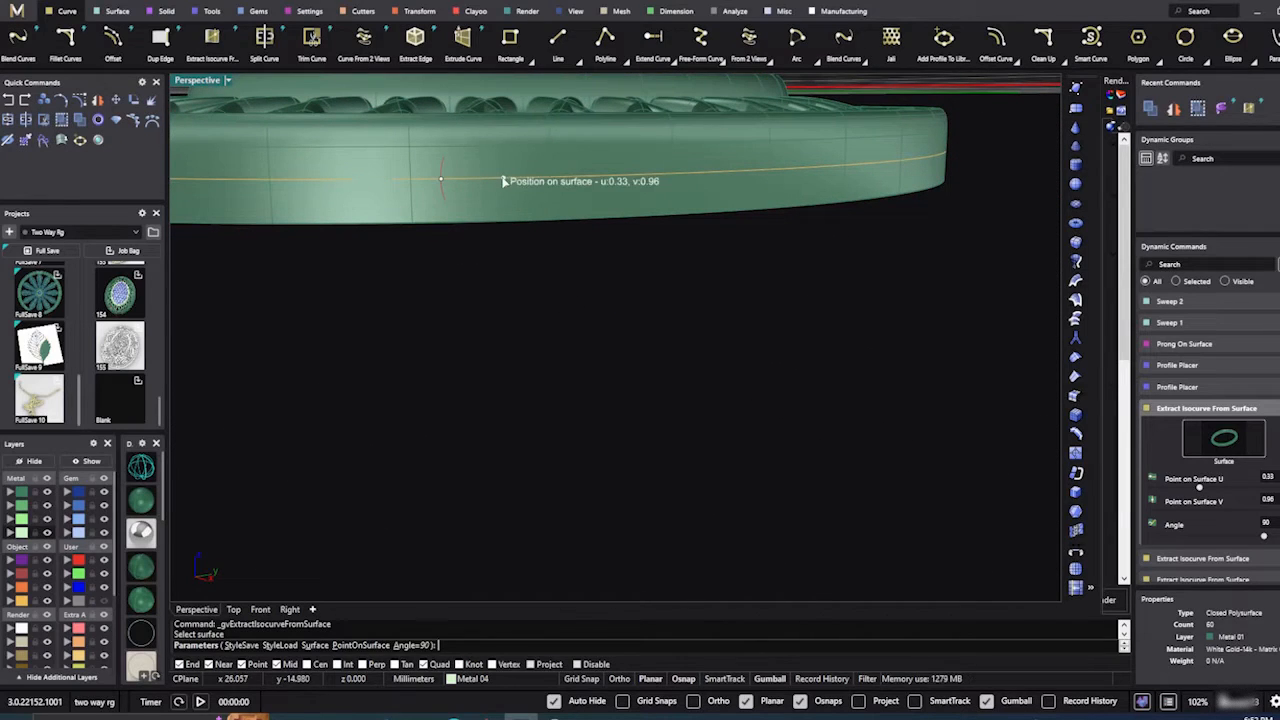
{"action": "scroll", "coordinate": [542, 300], "scroll_direction": "down", "scroll_amount": 5}
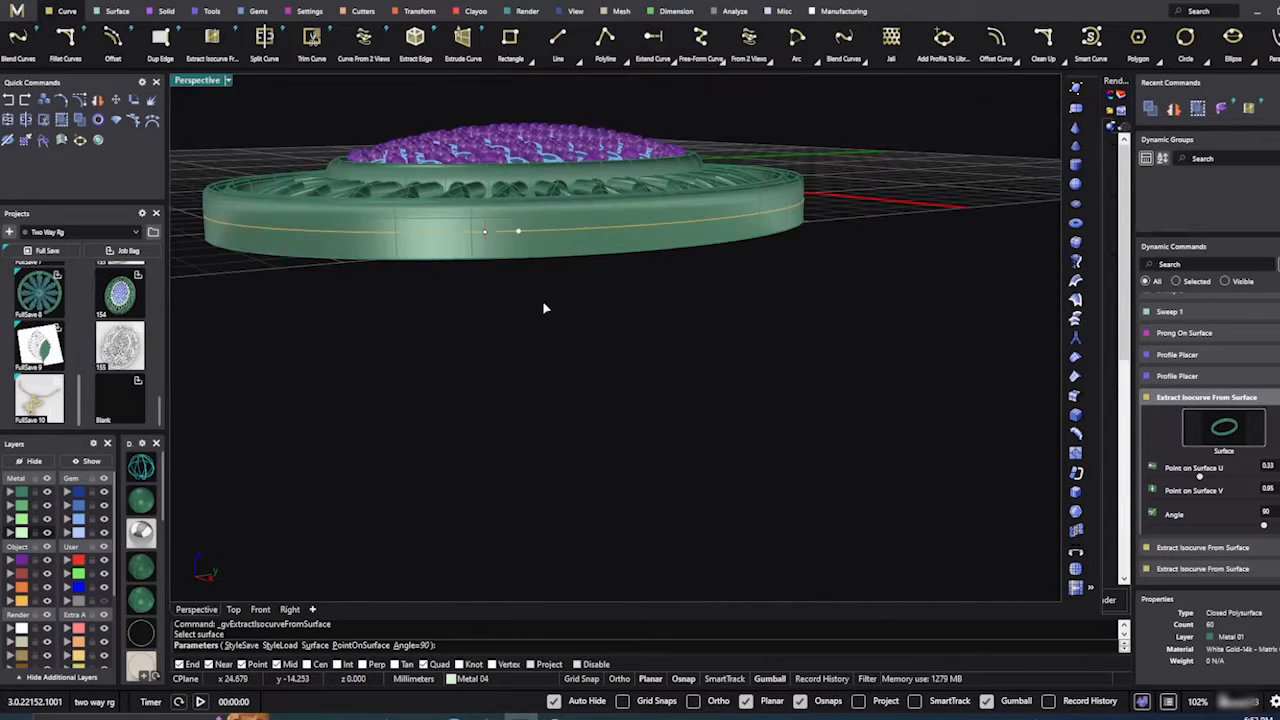
{"action": "right_click_drag", "start_coordinate": [561, 360], "coordinate": [592, 374]}
{"action": "key", "text": "Return"}
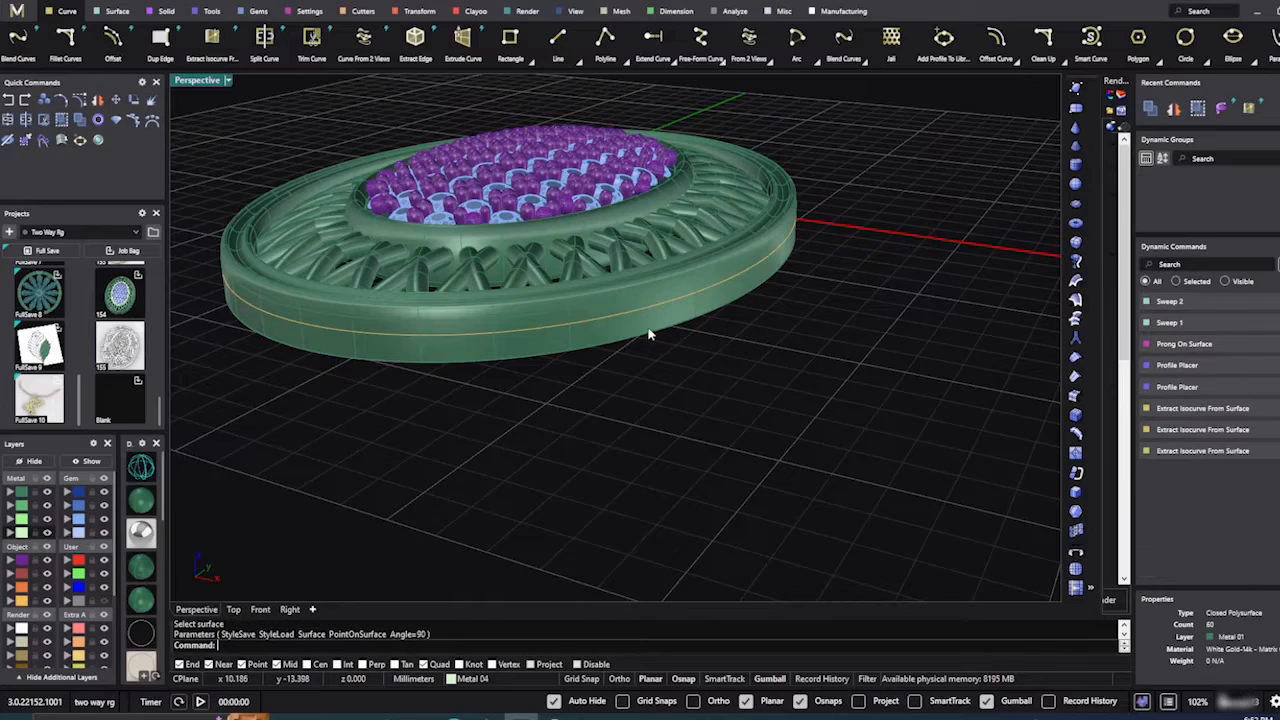
Step: Start Object On Curve on the extracted side curve and extend the row of objects around the whole oval
{"action": "left_click", "coordinate": [657, 304]}
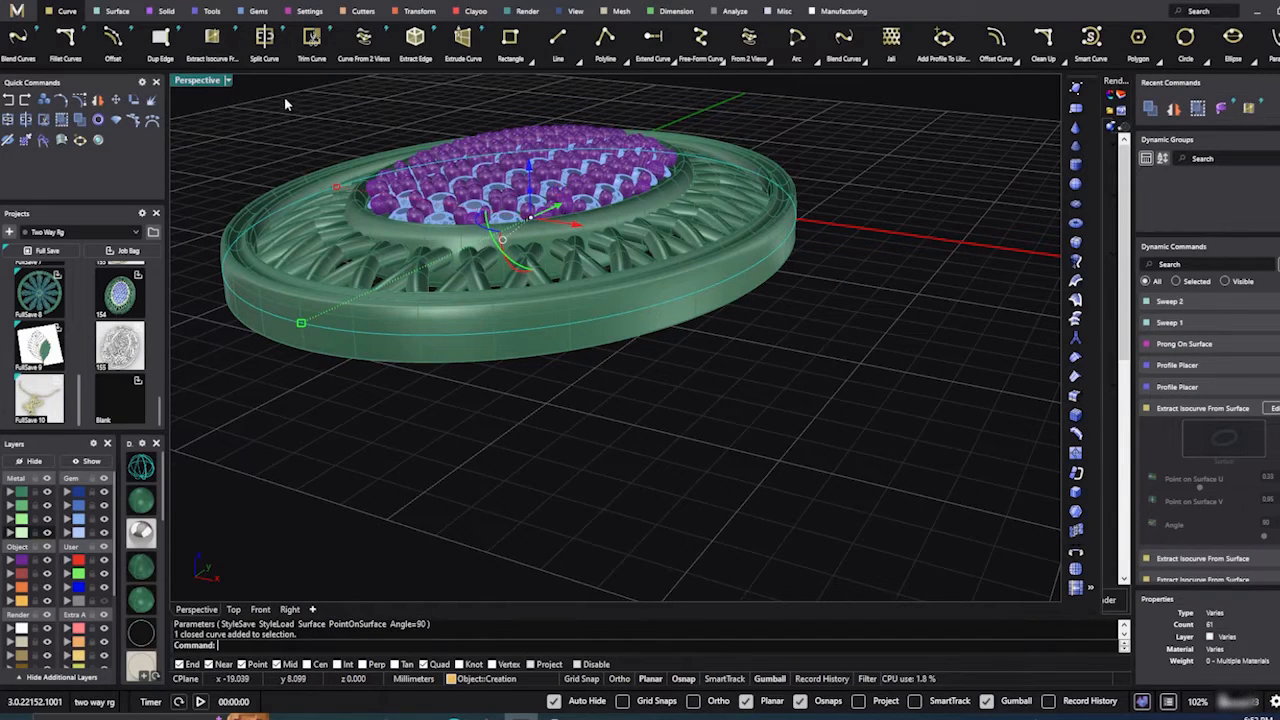
{"action": "left_click", "coordinate": [164, 12]}
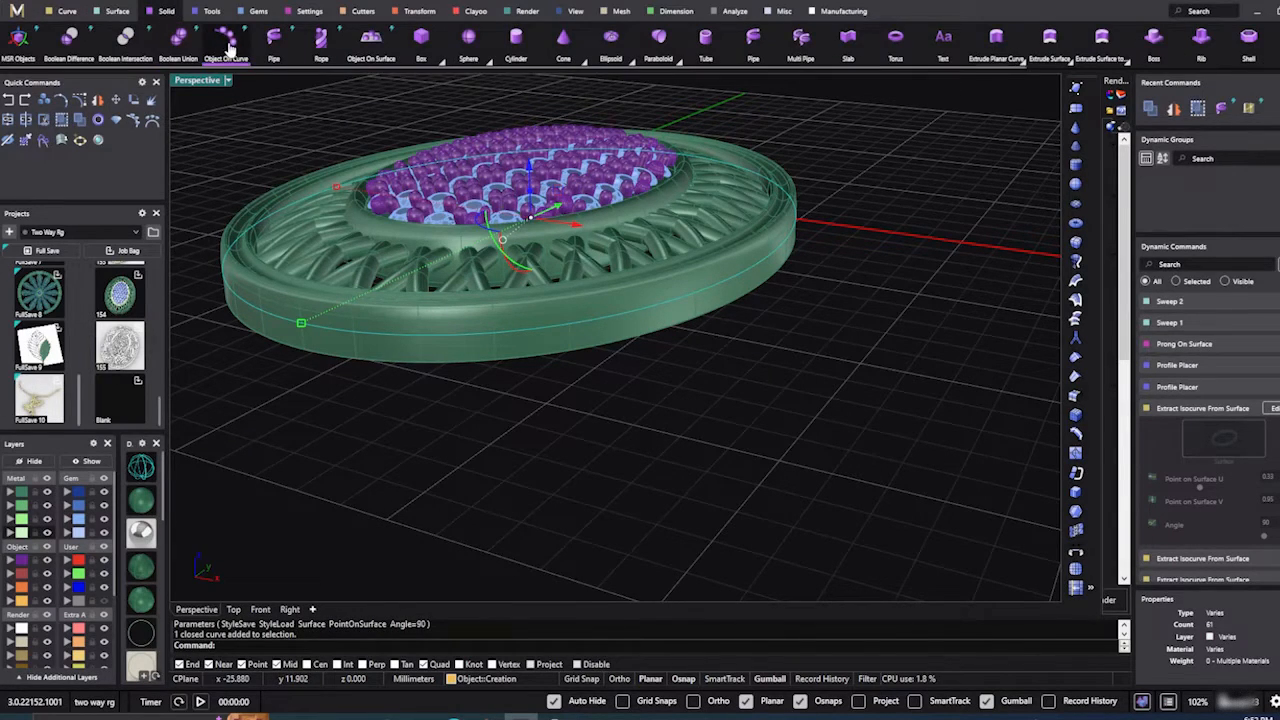
{"action": "left_click", "coordinate": [228, 44]}
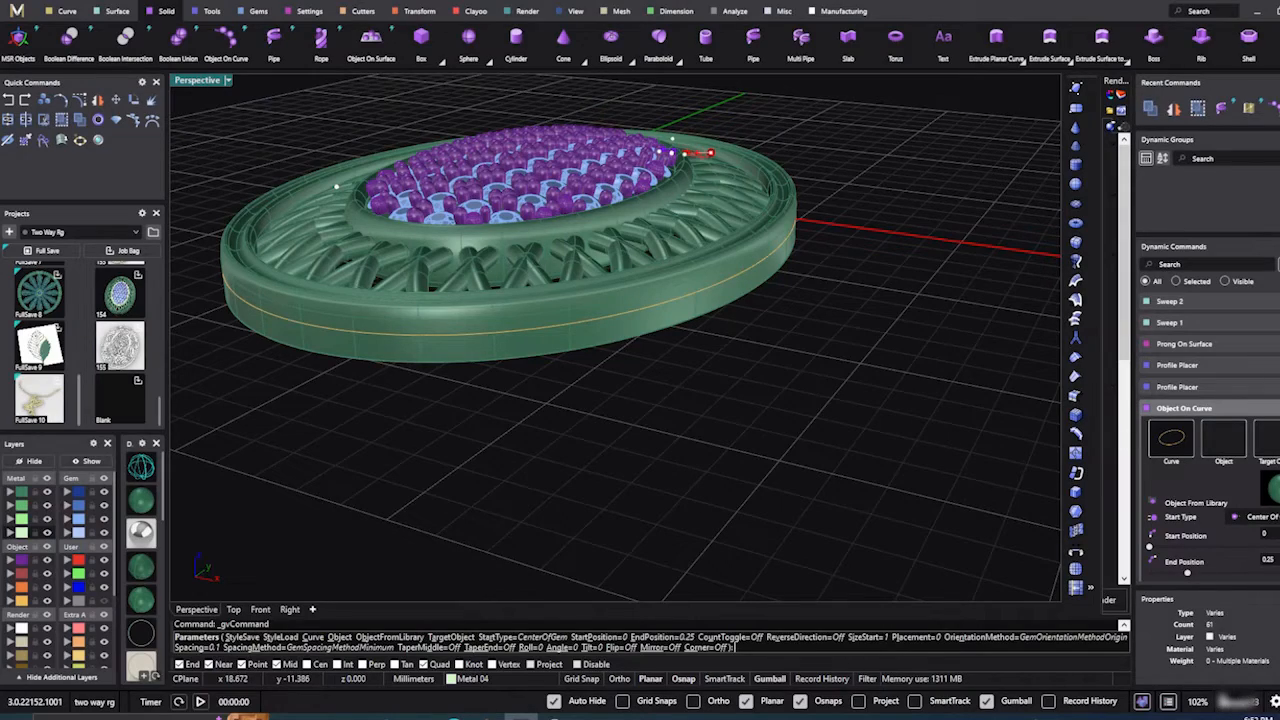
{"action": "right_click_drag", "start_coordinate": [609, 452], "coordinate": [785, 425]}
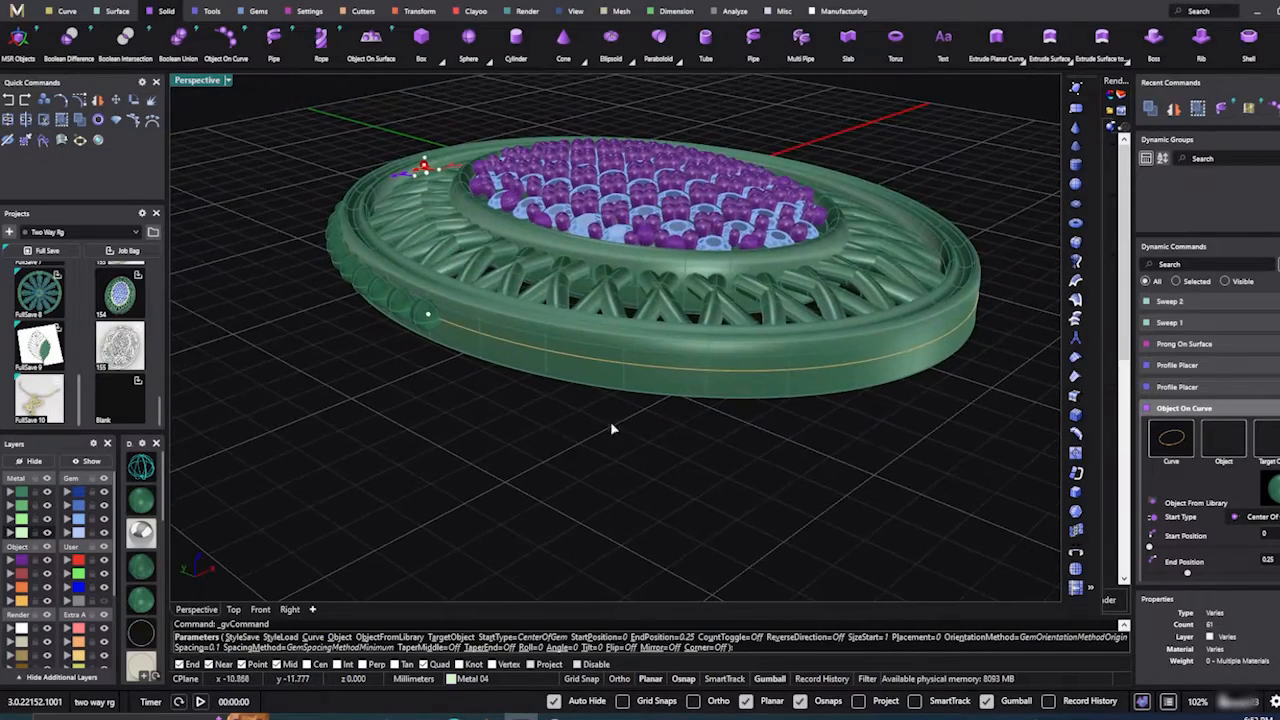
{"action": "left_click_drag", "start_coordinate": [428, 318], "coordinate": [432, 162]}
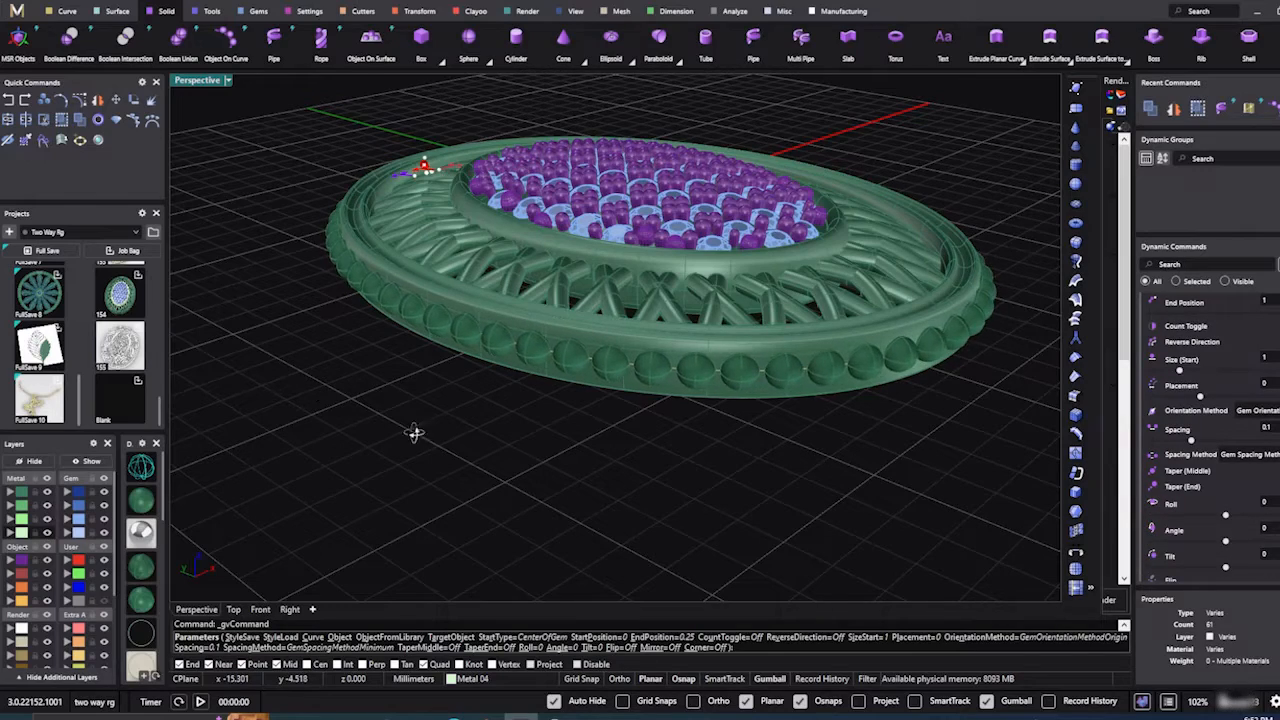
Step: Fine-tune the end position of the object row to 0.998 where it meets its start
{"action": "right_click_drag", "start_coordinate": [417, 434], "coordinate": [621, 385]}
{"action": "scroll", "coordinate": [635, 250], "scroll_direction": "up", "scroll_amount": 6}
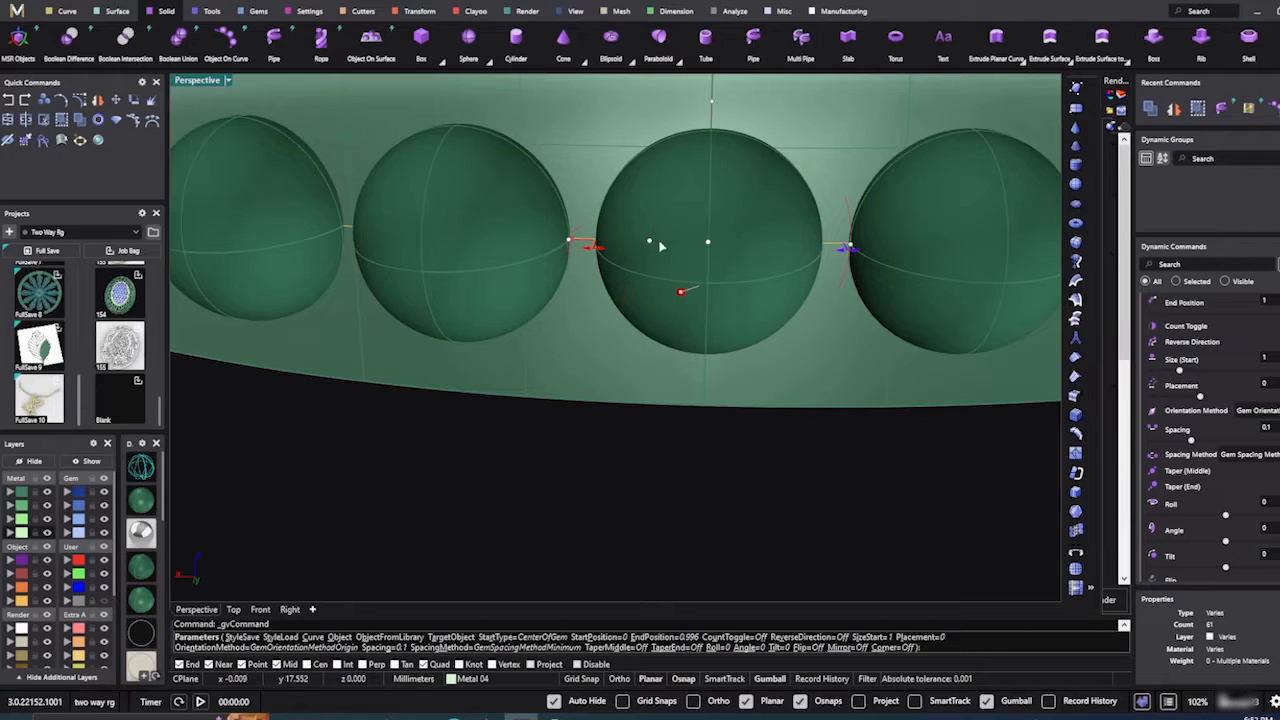
{"action": "mouse_move", "coordinate": [651, 245]}
{"action": "left_click_drag", "start_coordinate": [651, 246], "coordinate": [678, 246]}
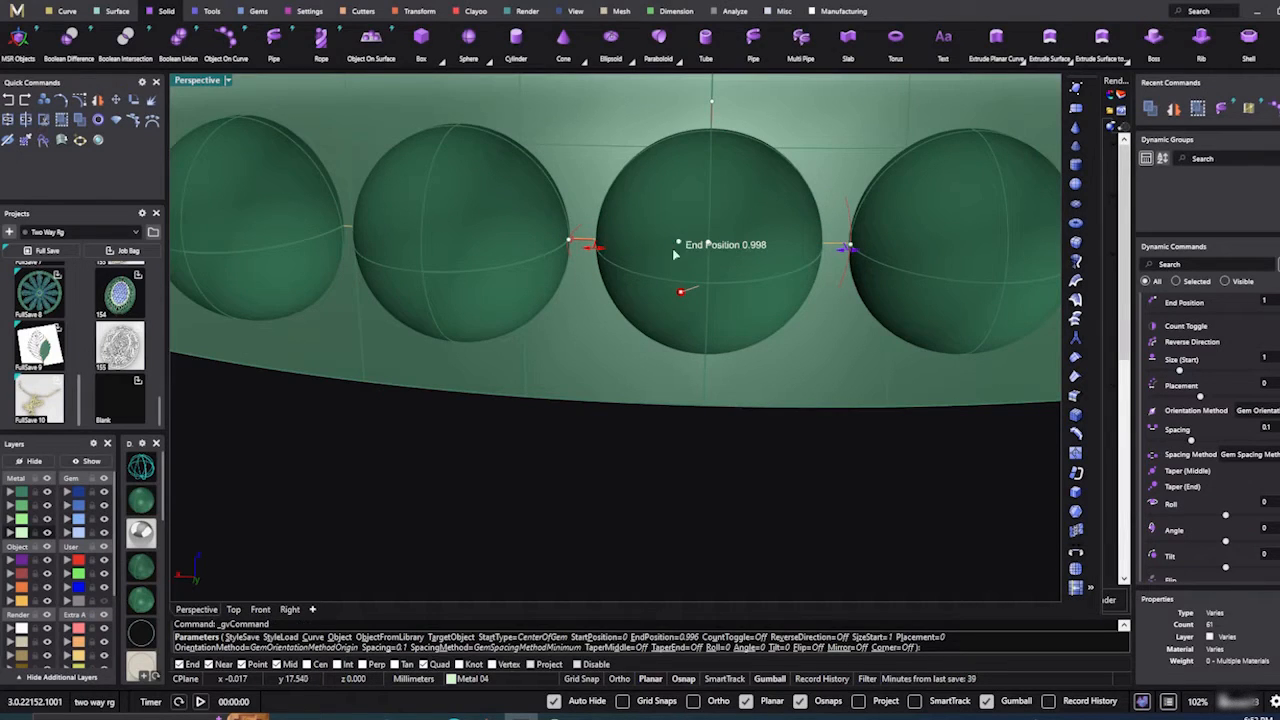
{"action": "scroll", "coordinate": [674, 254], "scroll_direction": "down", "scroll_amount": 7}
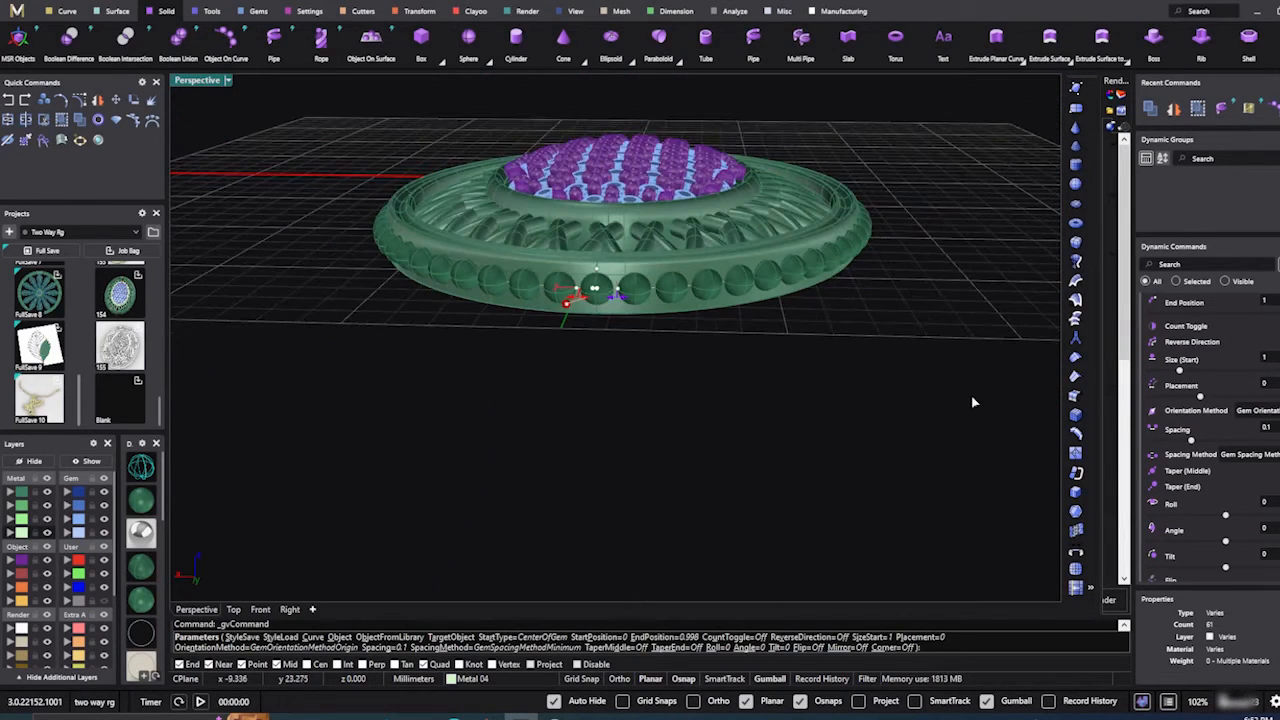
Step: Assign the outer border as the target object for the row of objects on the curve
{"action": "scroll", "coordinate": [1182, 414], "scroll_direction": "up", "scroll_amount": 3}
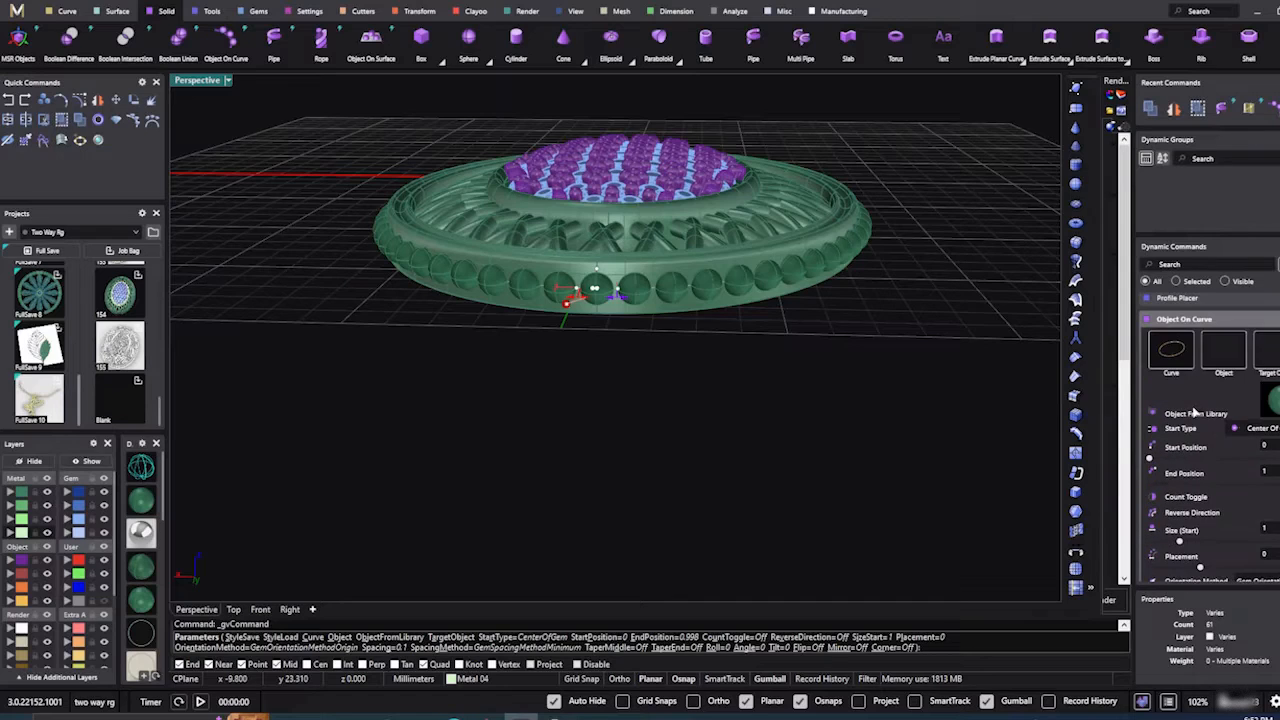
{"action": "left_click", "coordinate": [1266, 353]}
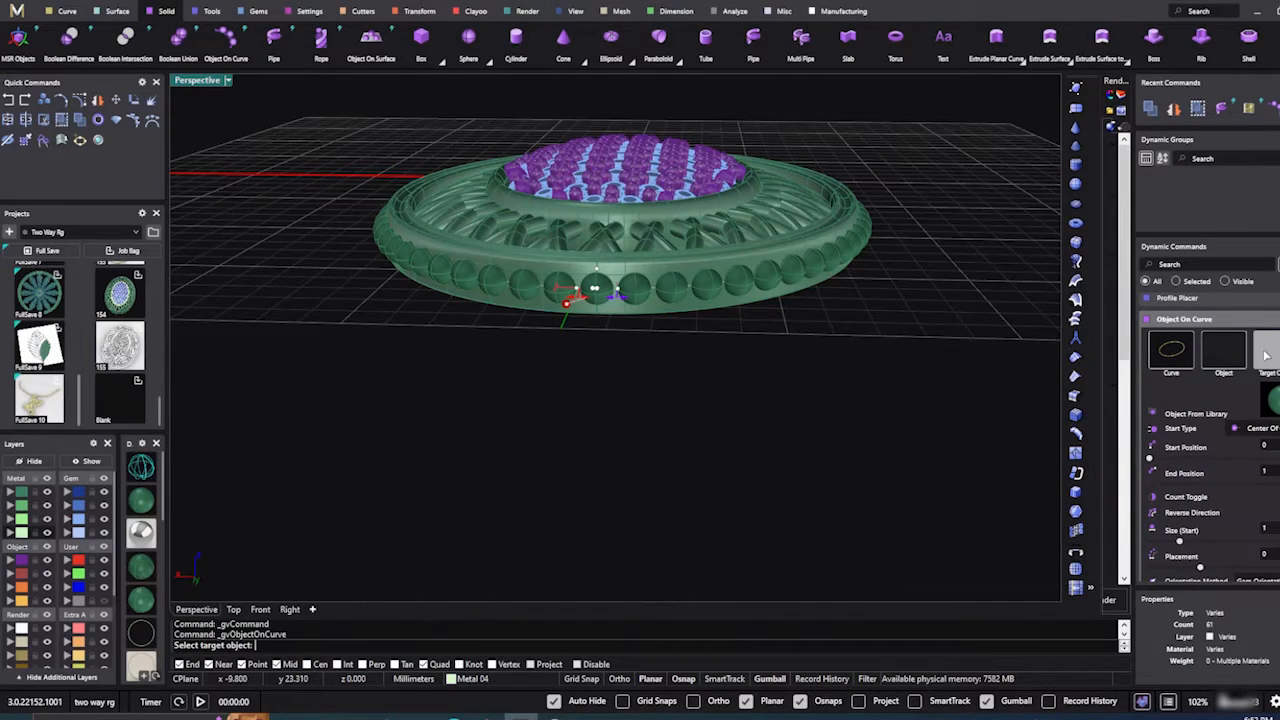
{"action": "left_click", "coordinate": [731, 268]}
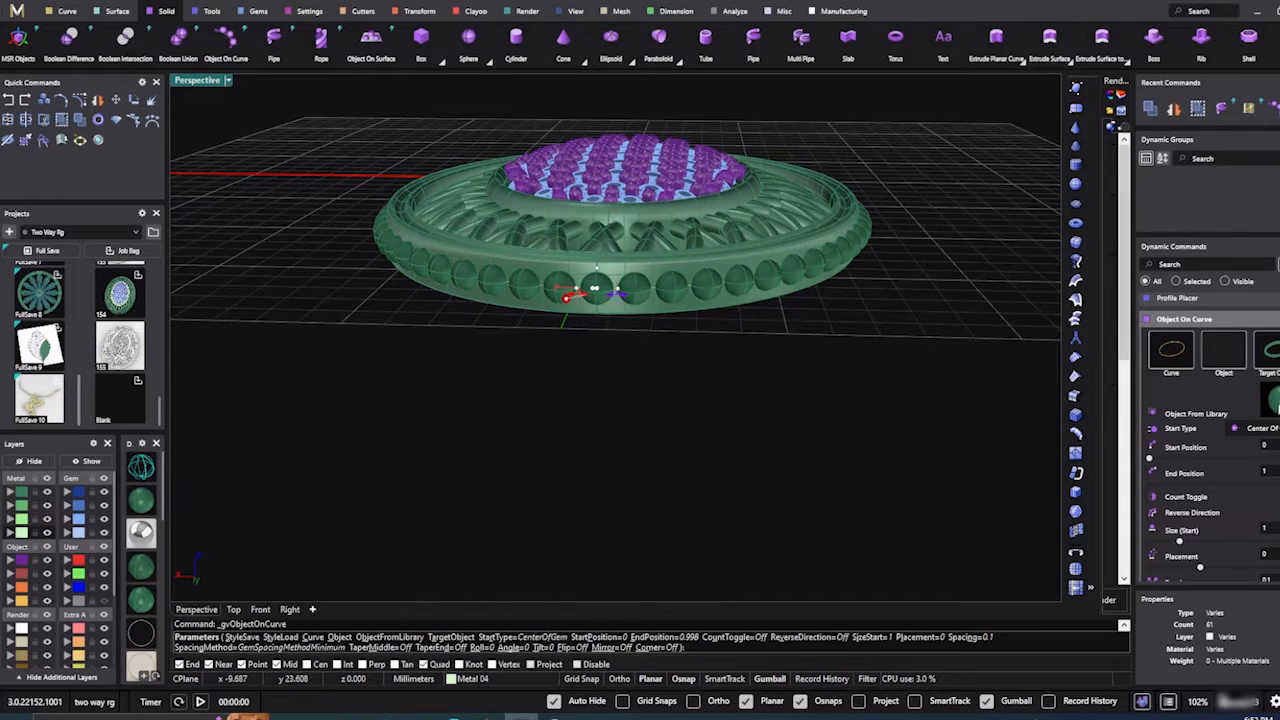
Step: Replace the spheres on the curve with the Setting Decco 9 ornament from the object library
{"action": "left_click", "coordinate": [1277, 406]}
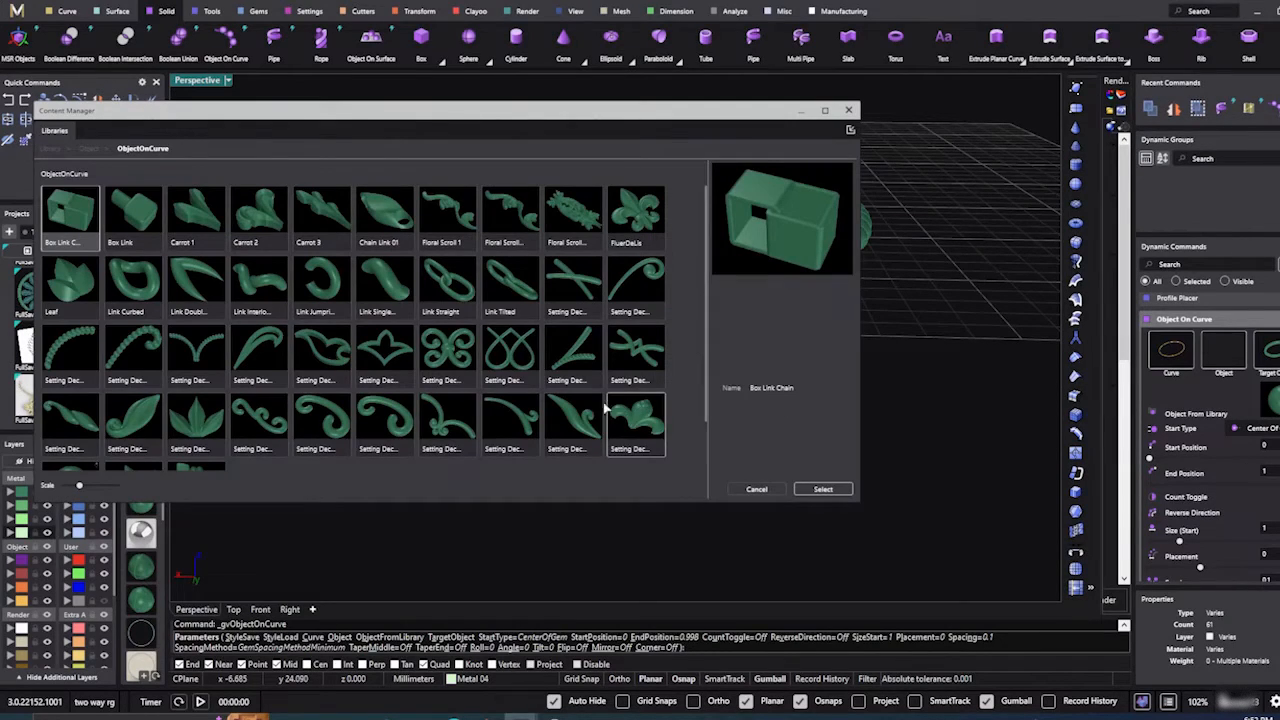
{"action": "left_click", "coordinate": [637, 428]}
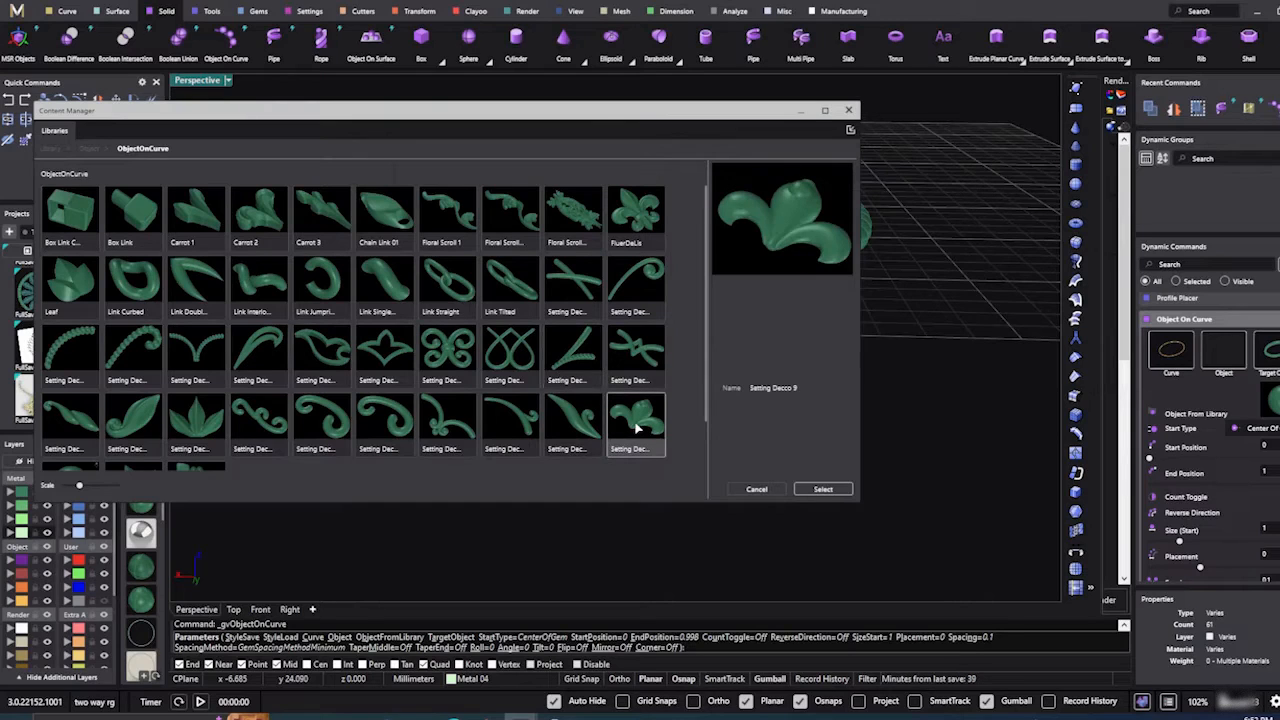
{"action": "left_click", "coordinate": [824, 489]}
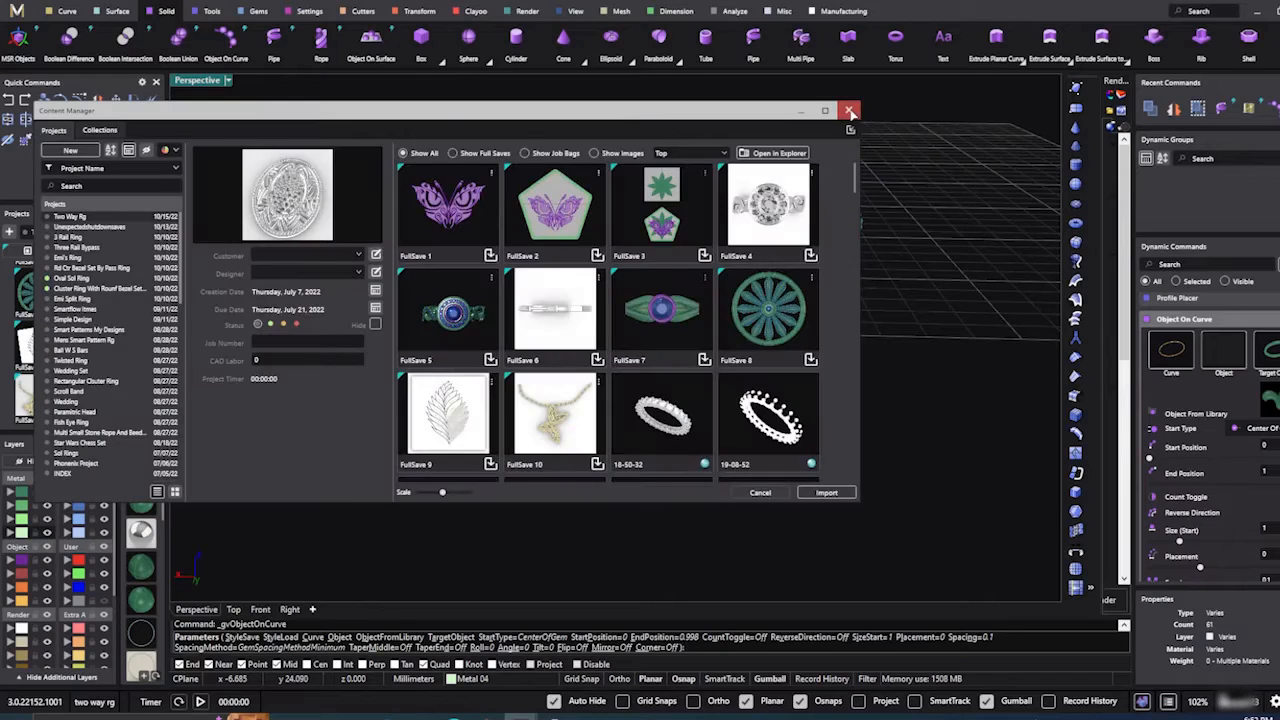
{"action": "left_click", "coordinate": [855, 128]}
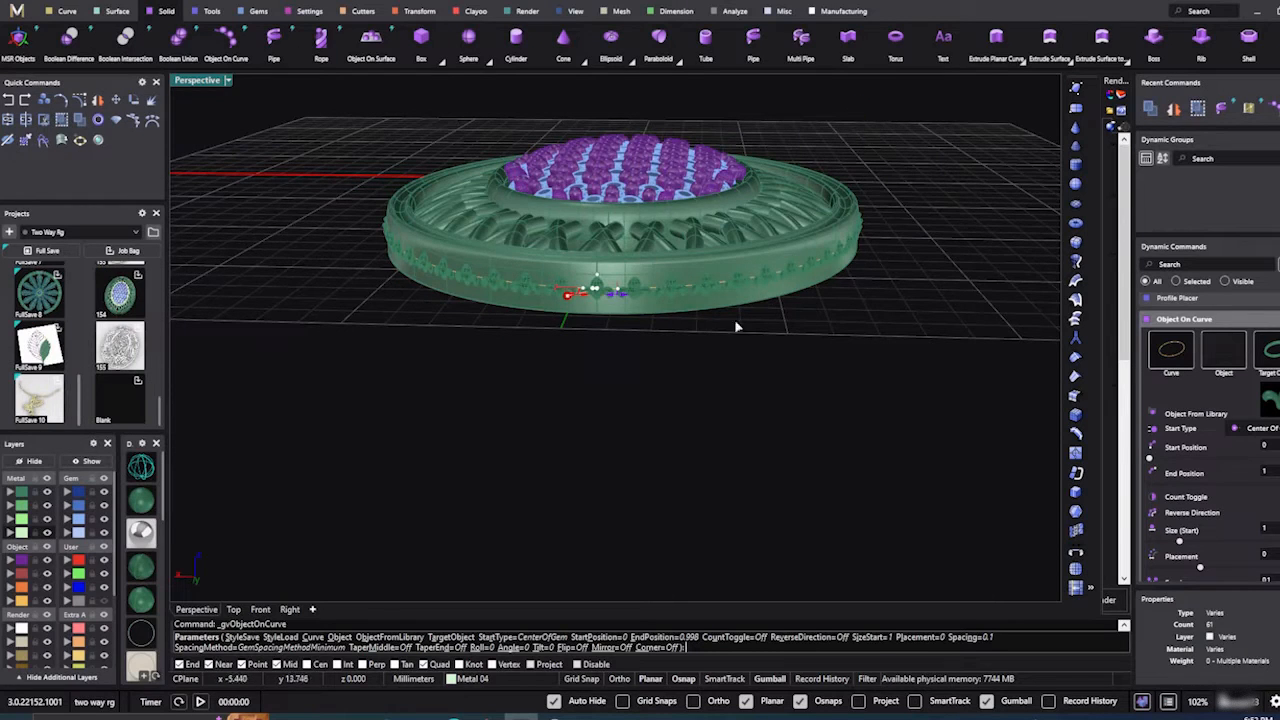
Step: Enlarge the fleur-de-lis ornaments along the border's side to a start size of 1.93 mm
{"action": "scroll", "coordinate": [625, 350], "scroll_direction": "up", "scroll_amount": 10}
{"action": "scroll", "coordinate": [625, 352], "scroll_direction": "down", "scroll_amount": 2}
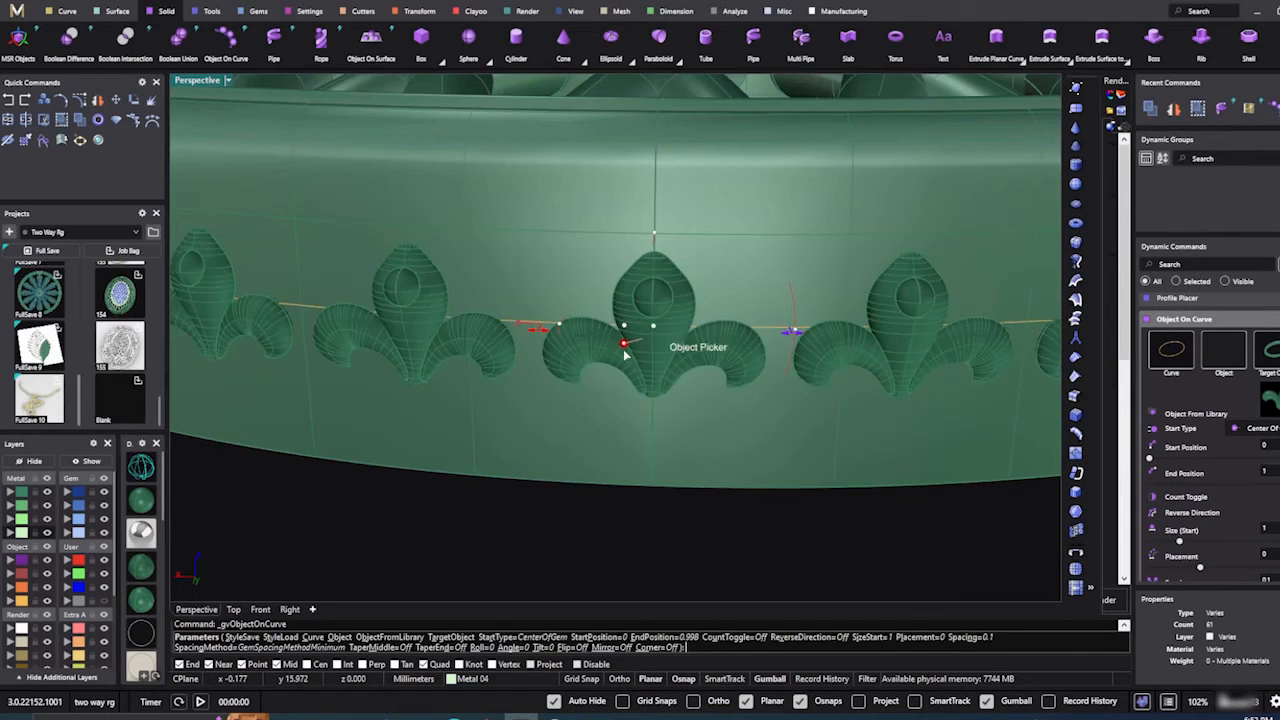
{"action": "scroll", "coordinate": [624, 352], "scroll_direction": "down", "scroll_amount": 8}
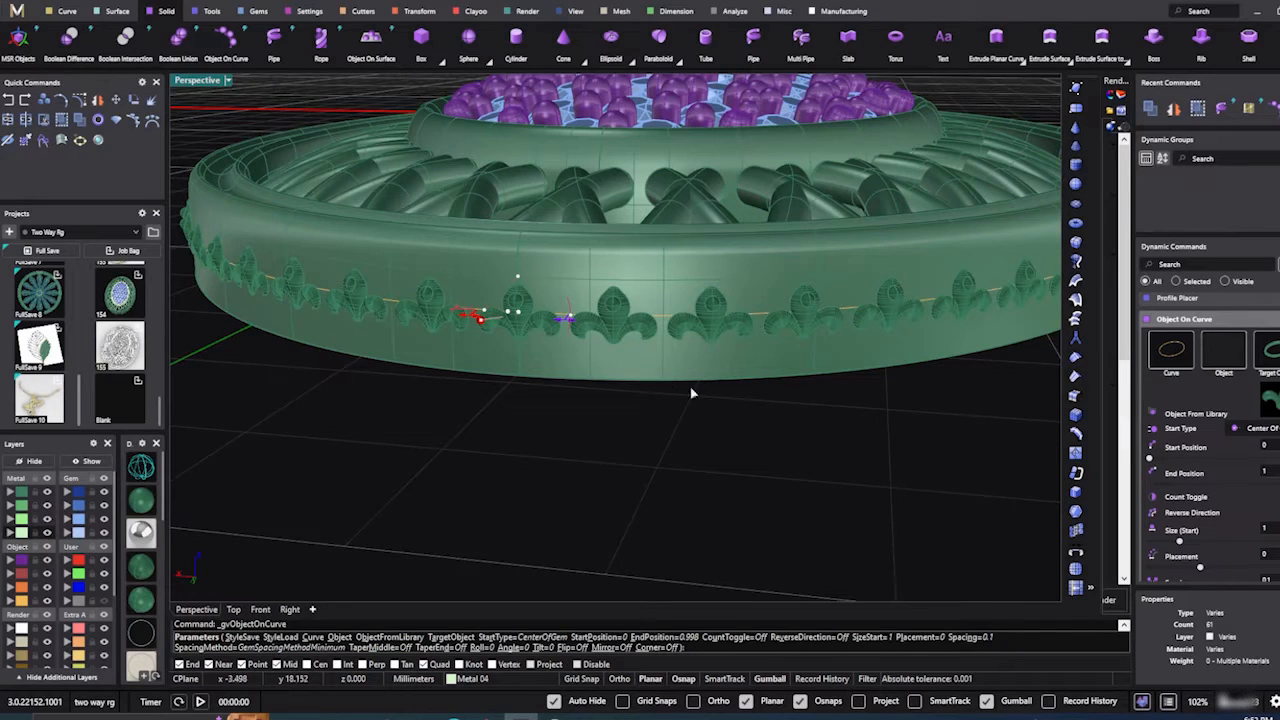
{"action": "scroll", "coordinate": [630, 306], "scroll_direction": "up", "scroll_amount": 10}
{"action": "scroll", "coordinate": [630, 306], "scroll_direction": "down", "scroll_amount": 10}
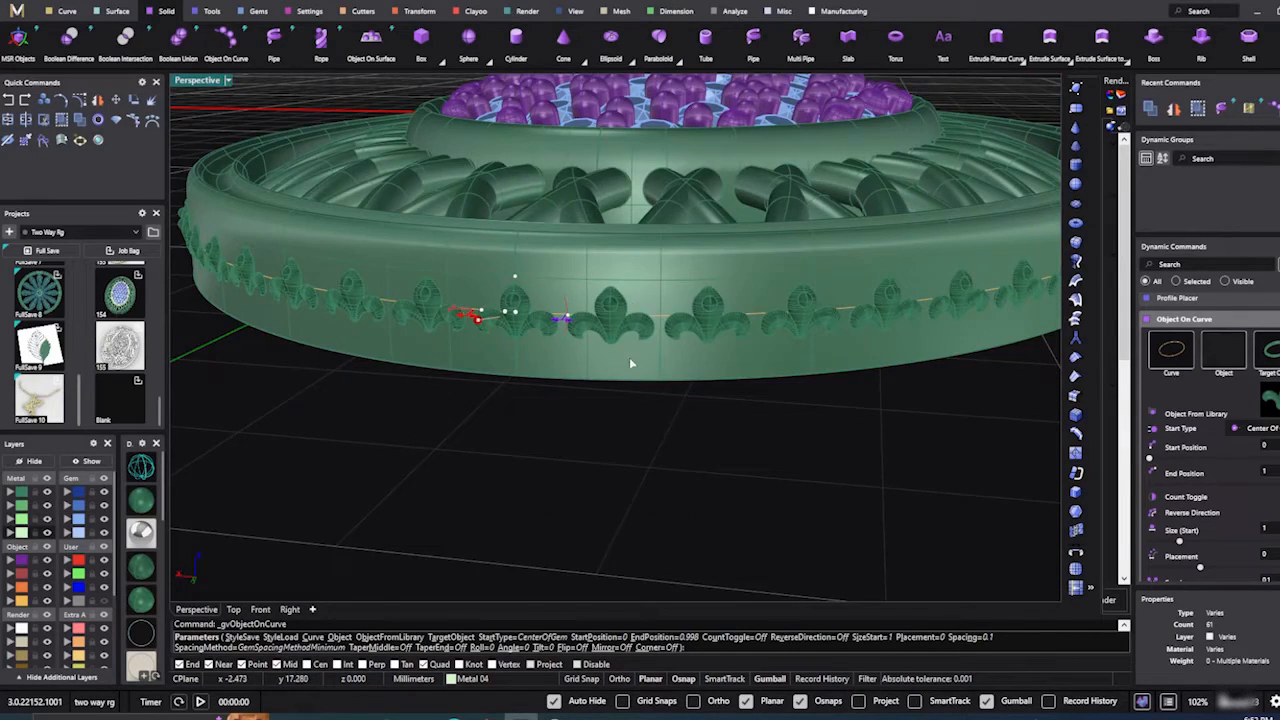
{"action": "right_click_drag", "start_coordinate": [629, 357], "coordinate": [630, 392]}
{"action": "scroll", "coordinate": [630, 392], "scroll_direction": "up", "scroll_amount": 5}
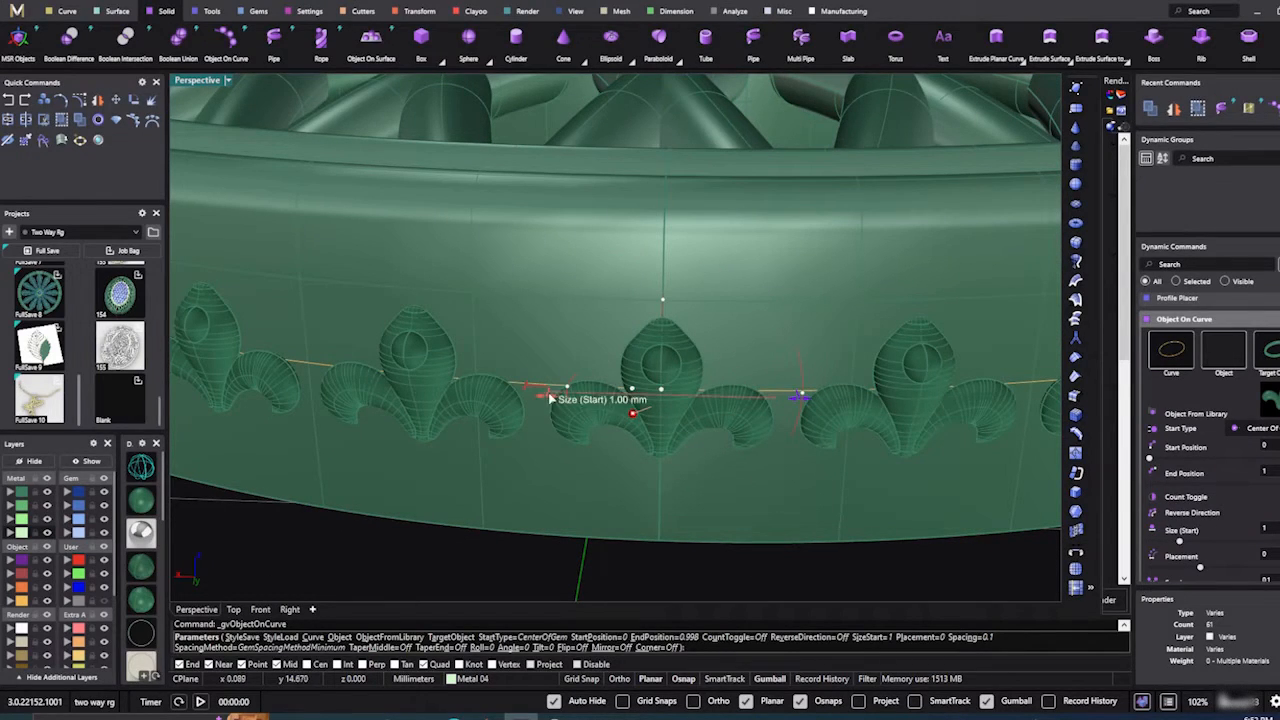
{"action": "left_click_drag", "start_coordinate": [538, 397], "coordinate": [337, 369]}
{"action": "scroll", "coordinate": [530, 400], "scroll_direction": "down", "scroll_amount": 10}
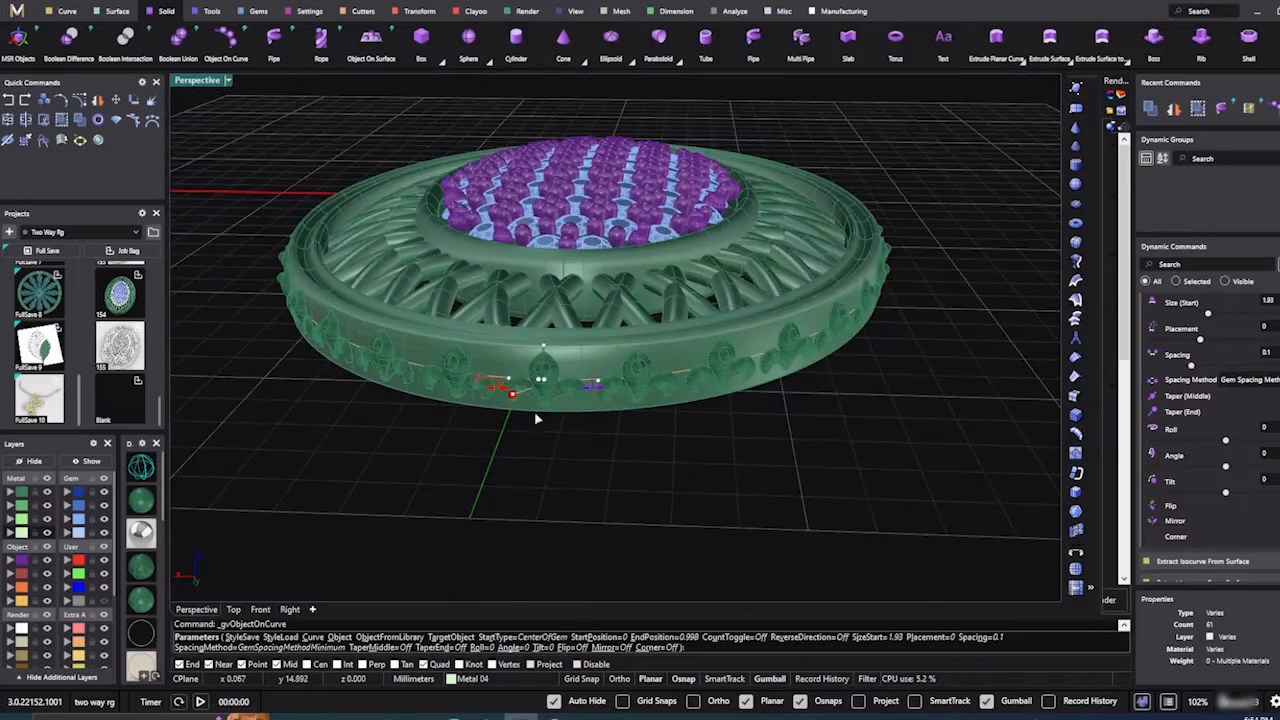
Step: Examine from several angles how the enlarged ornaments sit against the border's side and how far they project
{"action": "right_click_drag", "start_coordinate": [525, 450], "coordinate": [474, 429]}
{"action": "scroll", "coordinate": [640, 374], "scroll_direction": "up", "scroll_amount": 5}
{"action": "right_click_drag", "start_coordinate": [726, 425], "coordinate": [776, 362]}
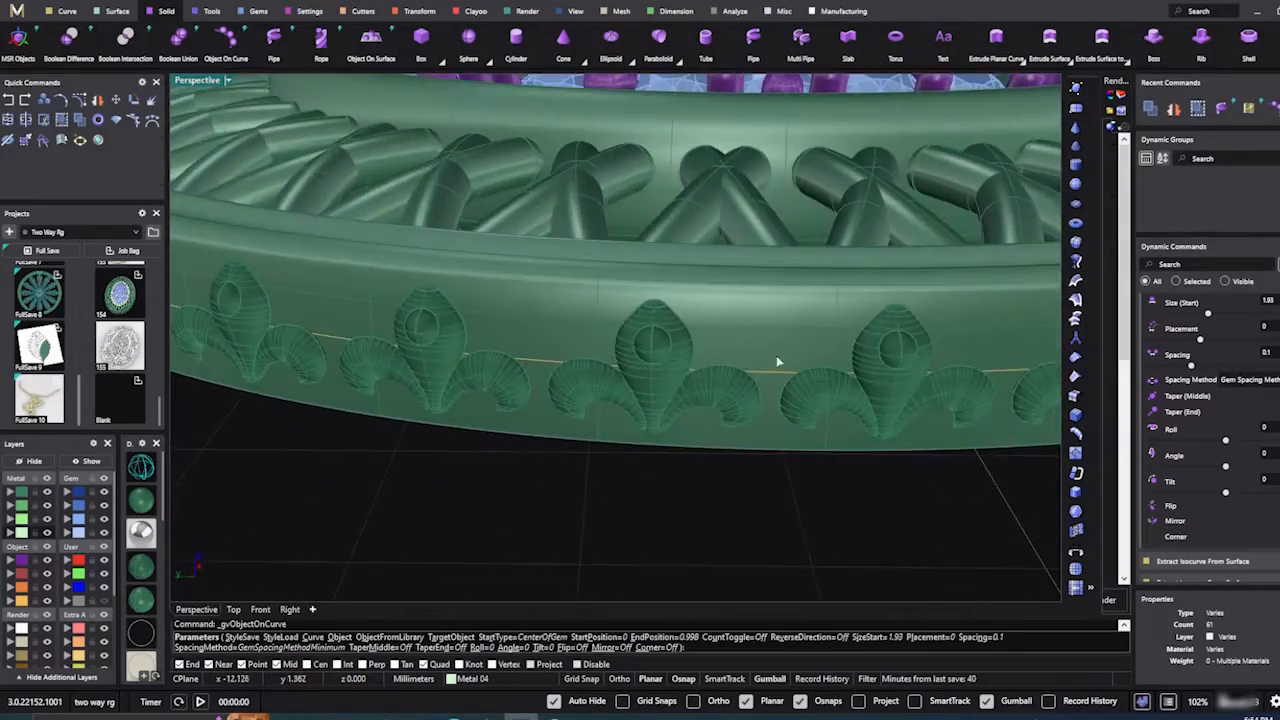
{"action": "scroll", "coordinate": [776, 362], "scroll_direction": "down", "scroll_amount": 6}
{"action": "right_click_drag", "start_coordinate": [774, 430], "coordinate": [702, 409]}
{"action": "scroll", "coordinate": [438, 323], "scroll_direction": "up", "scroll_amount": 6}
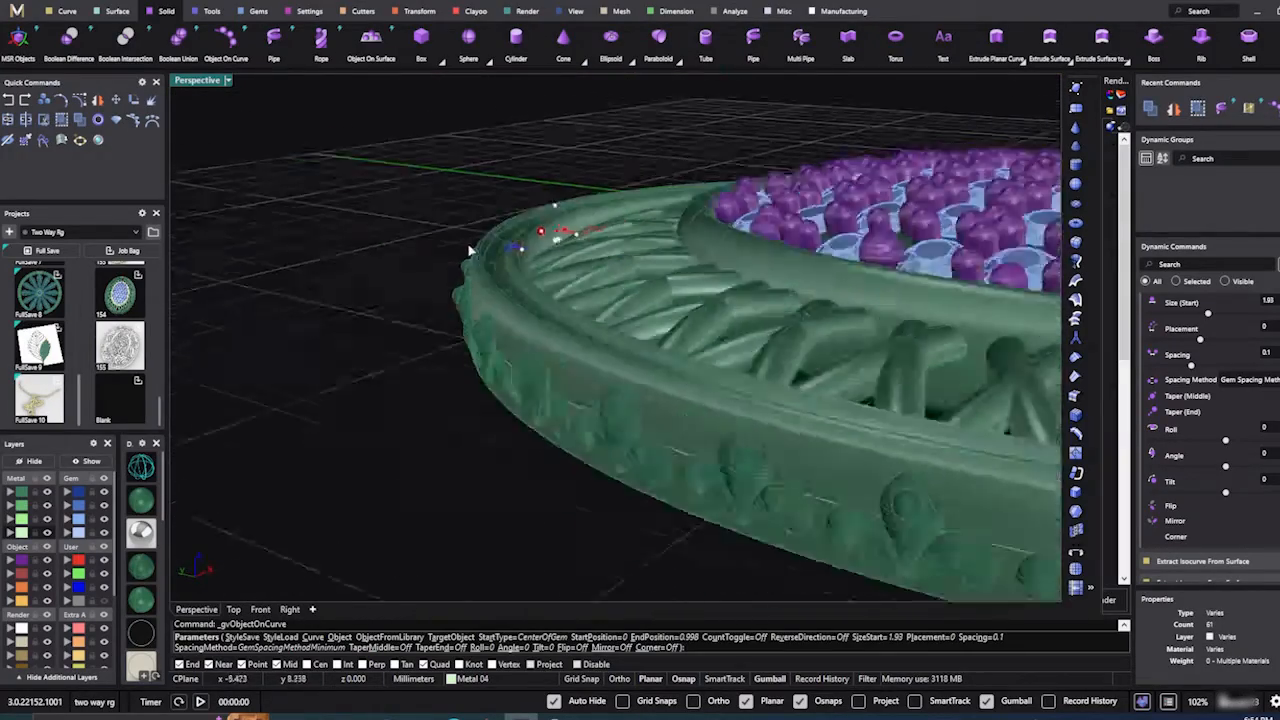
{"action": "right_click_drag", "start_coordinate": [438, 323], "coordinate": [525, 297]}
{"action": "scroll", "coordinate": [374, 246], "scroll_direction": "up", "scroll_amount": 6}
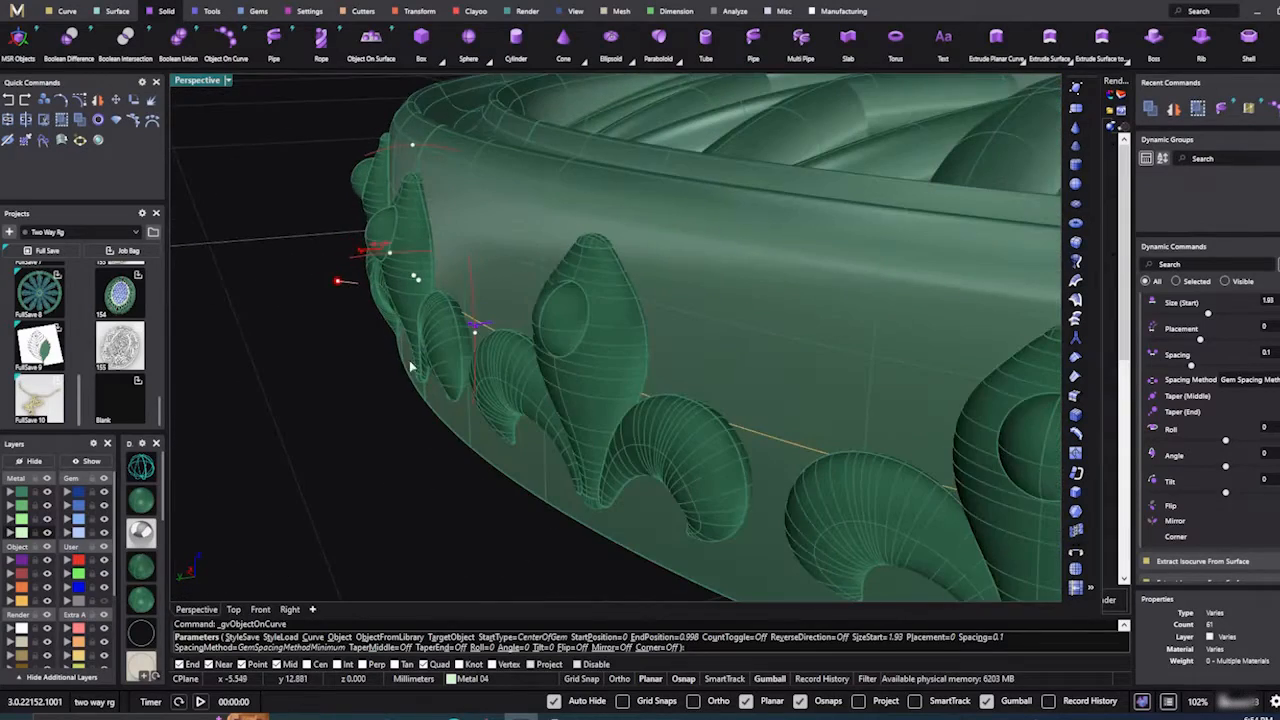
{"action": "right_click_drag", "start_coordinate": [399, 345], "coordinate": [489, 363]}
{"action": "scroll", "coordinate": [489, 363], "scroll_direction": "down", "scroll_amount": 5}
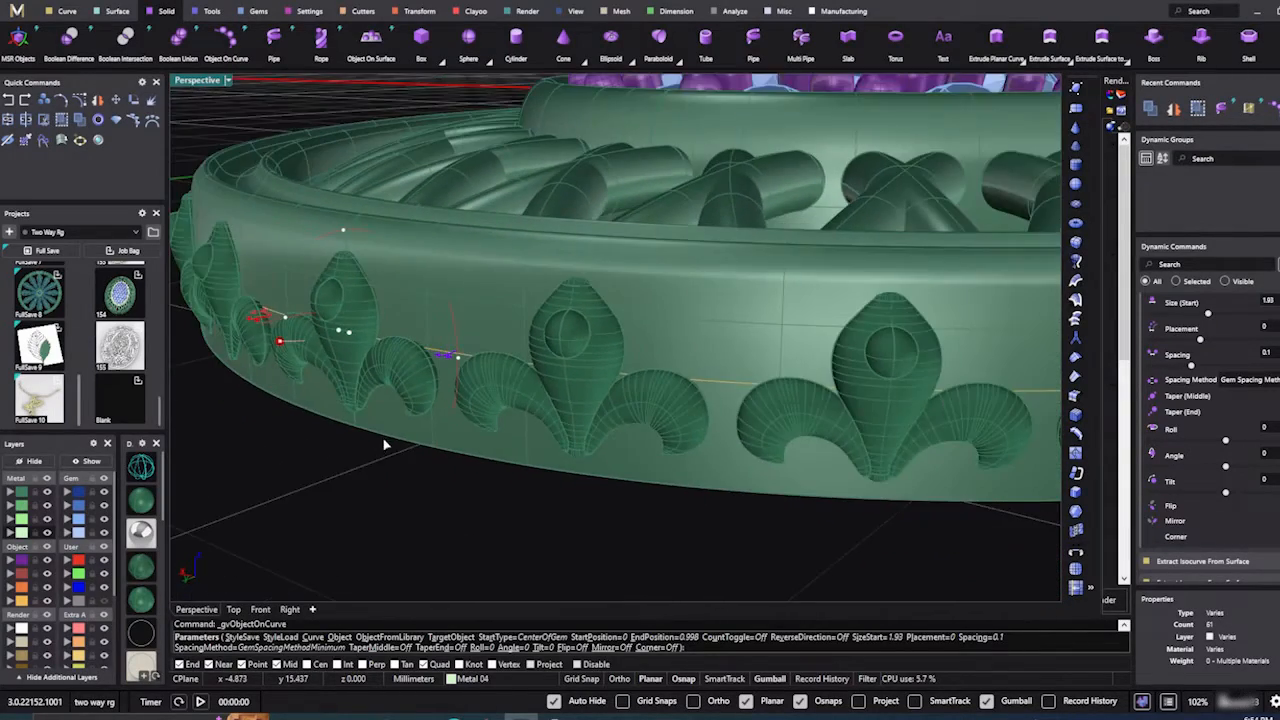
{"action": "right_click_drag", "start_coordinate": [386, 442], "coordinate": [628, 414]}
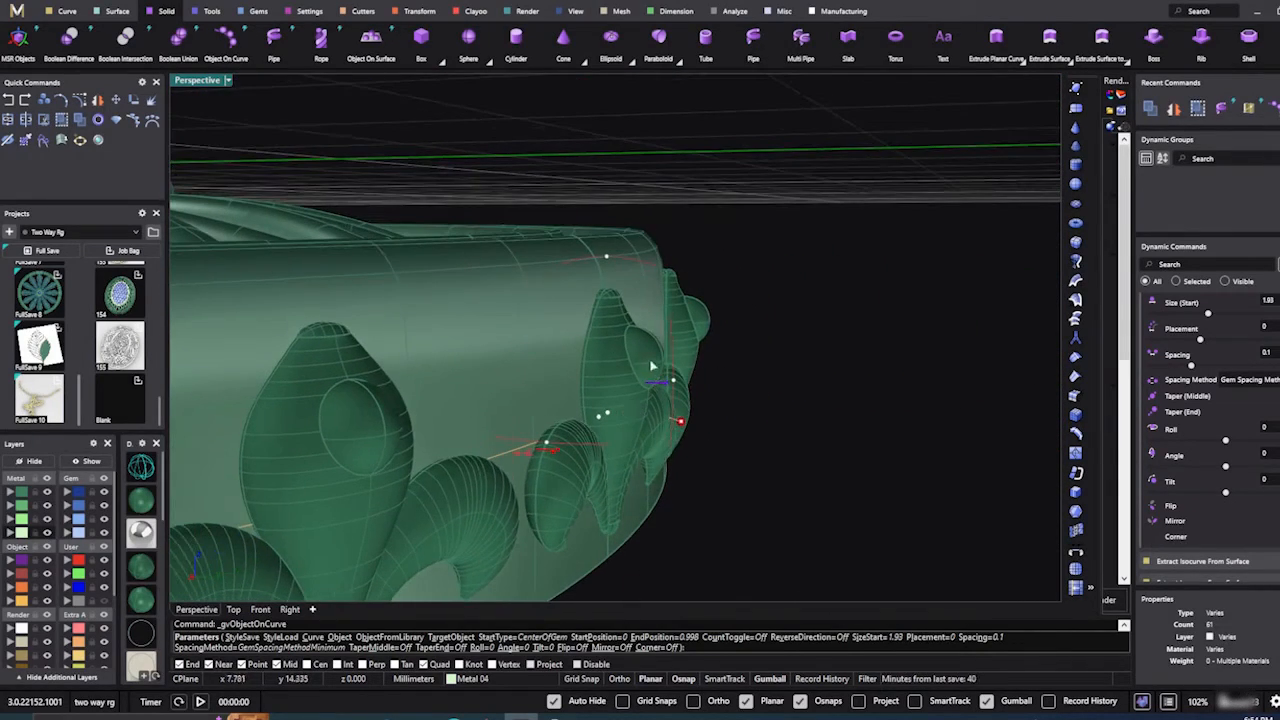
Step: Set the tilt of the ornaments on the curve to 180 degrees
{"action": "mouse_move", "coordinate": [674, 384]}
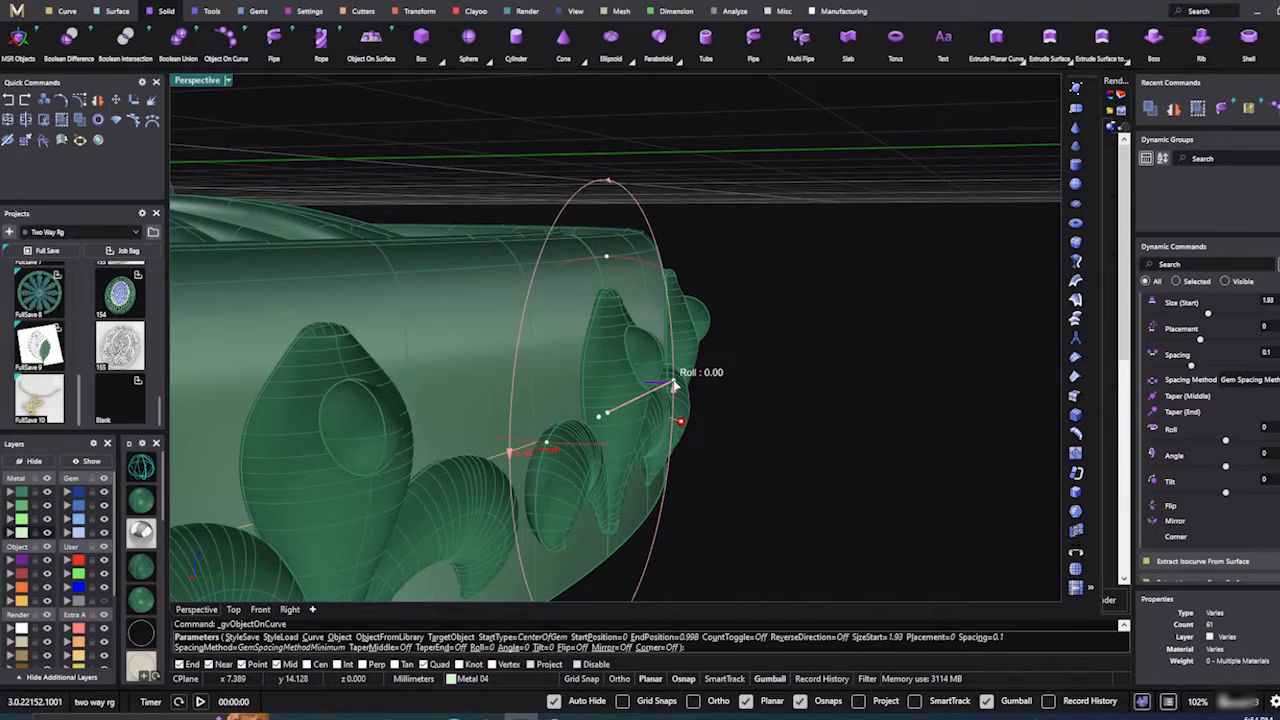
{"action": "mouse_move", "coordinate": [549, 447]}
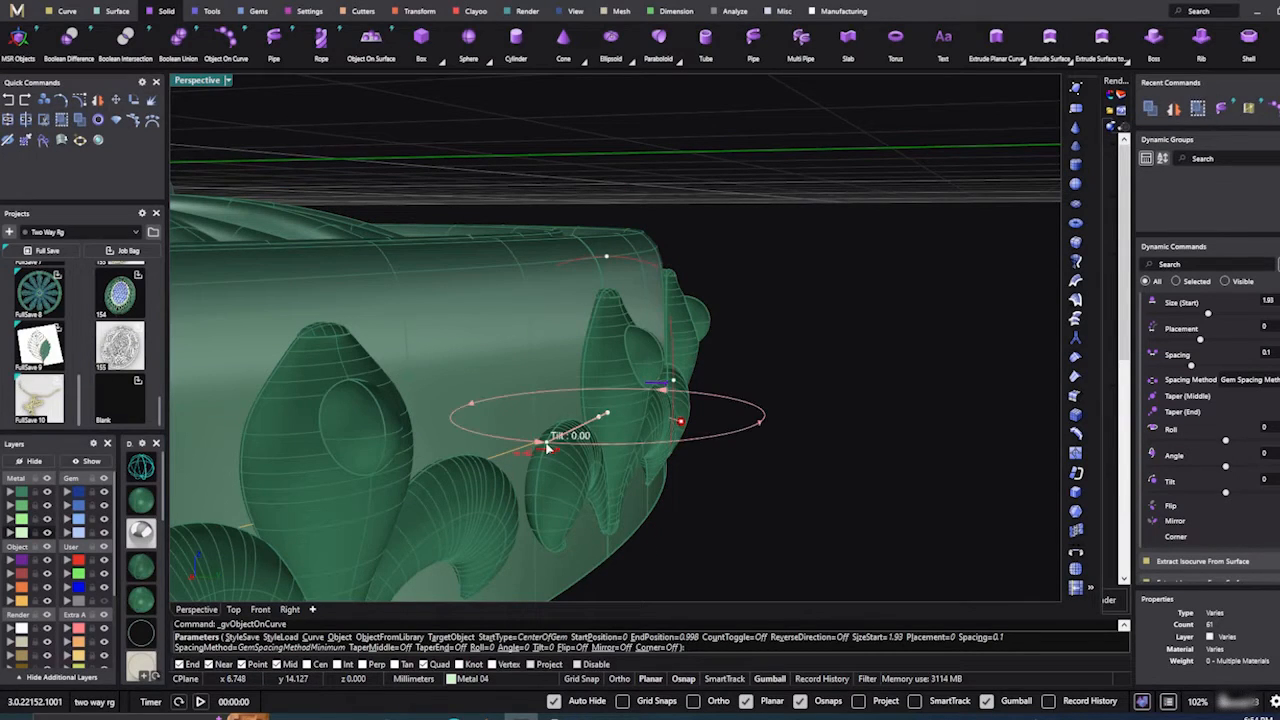
{"action": "left_click", "coordinate": [549, 447]}
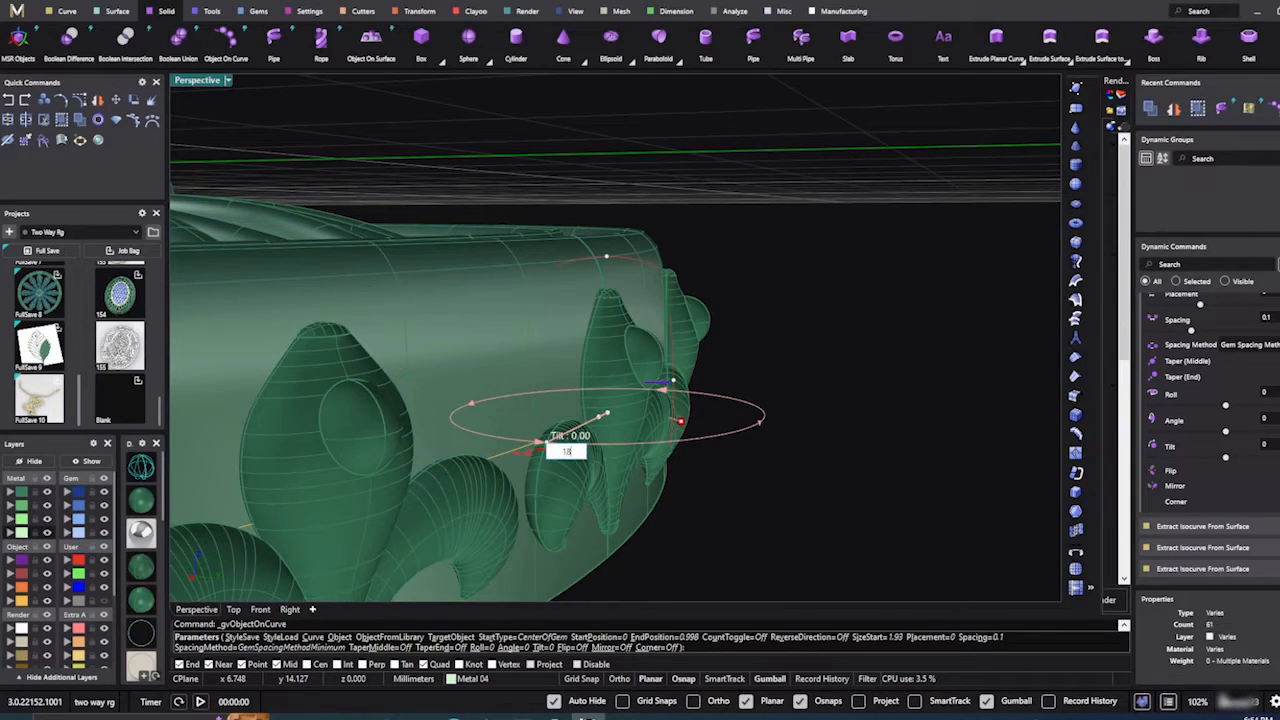
{"action": "key", "text": "Return"}
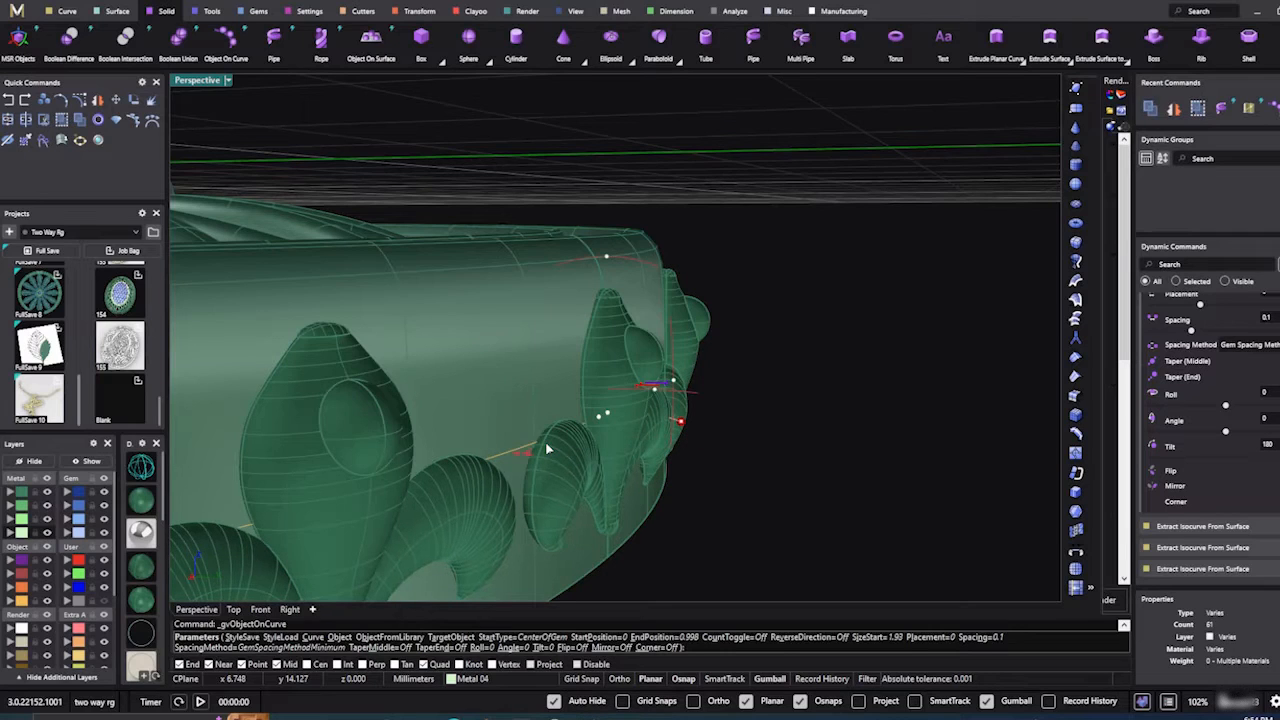
{"action": "scroll", "coordinate": [824, 421], "scroll_direction": "down", "scroll_amount": 5}
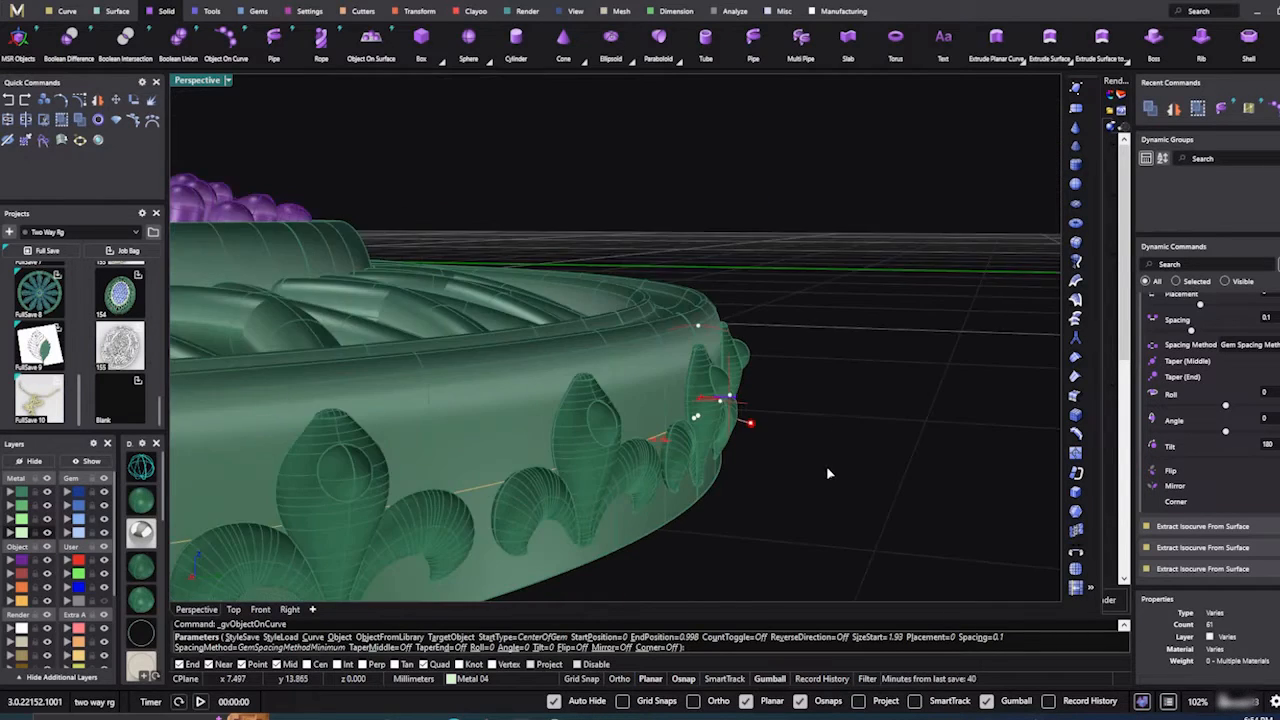
Step: Examine from the side how far the tilted fleur-de-lis ornaments stand out from the outer border
{"action": "right_click_drag", "start_coordinate": [828, 469], "coordinate": [801, 471]}
{"action": "scroll", "coordinate": [604, 438], "scroll_direction": "up", "scroll_amount": 7}
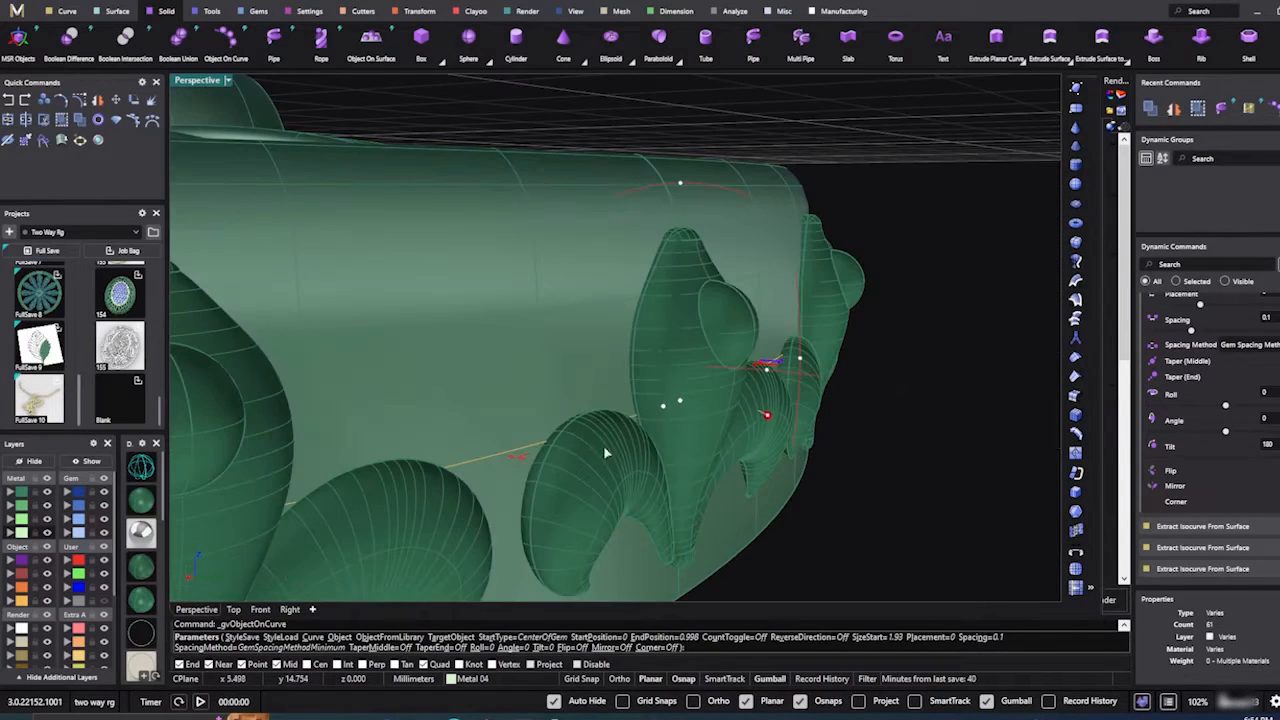
{"action": "left_click", "coordinate": [800, 360]}
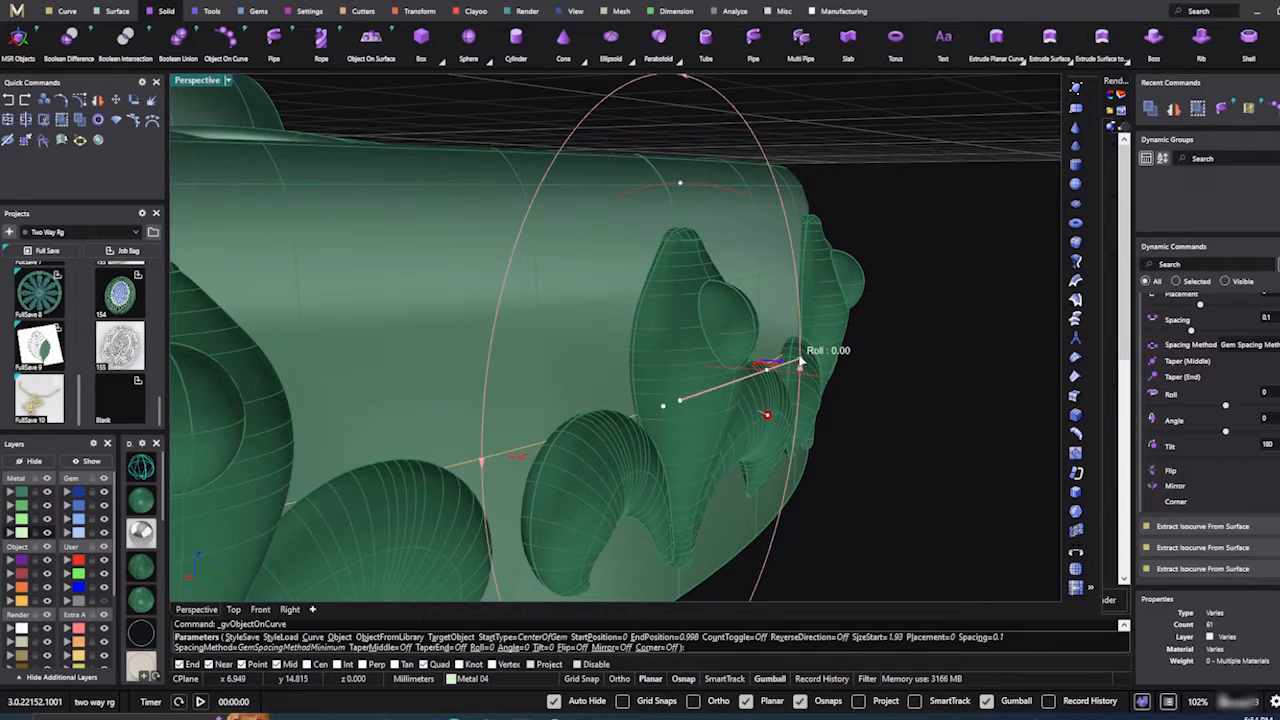
{"action": "scroll", "coordinate": [839, 422], "scroll_direction": "down", "scroll_amount": 6}
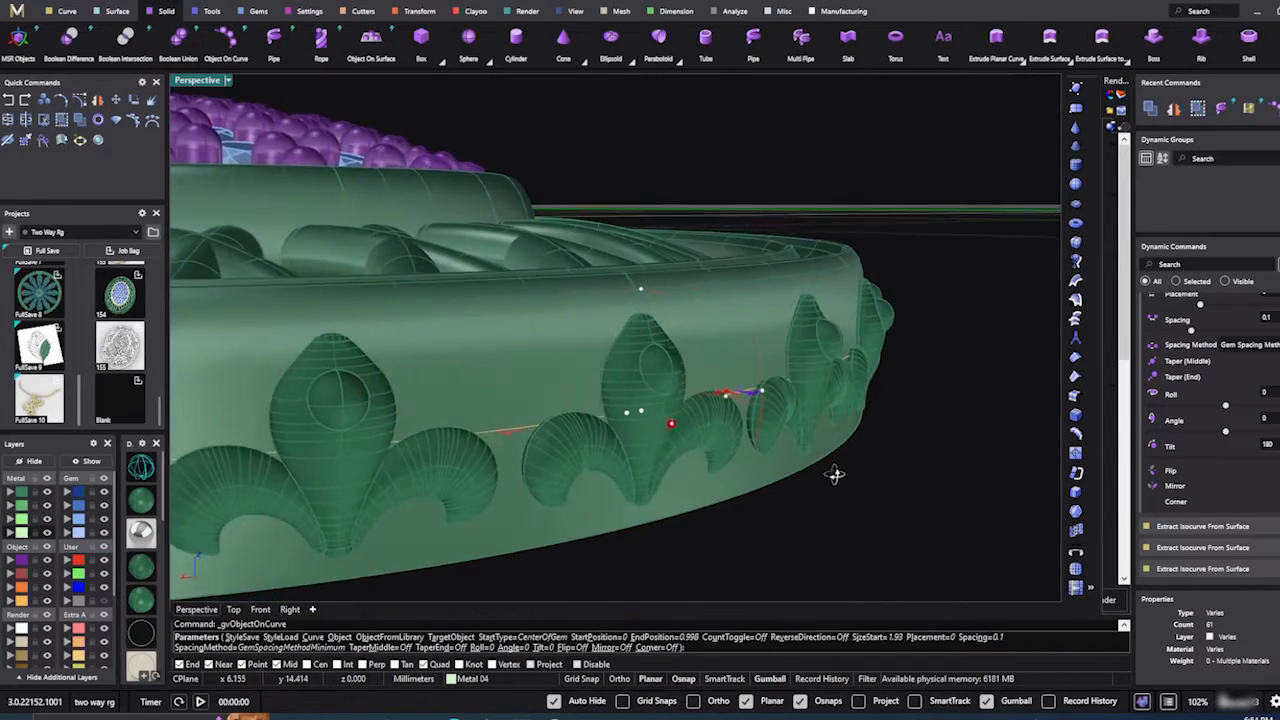
{"action": "right_click_drag", "start_coordinate": [835, 474], "coordinate": [714, 451]}
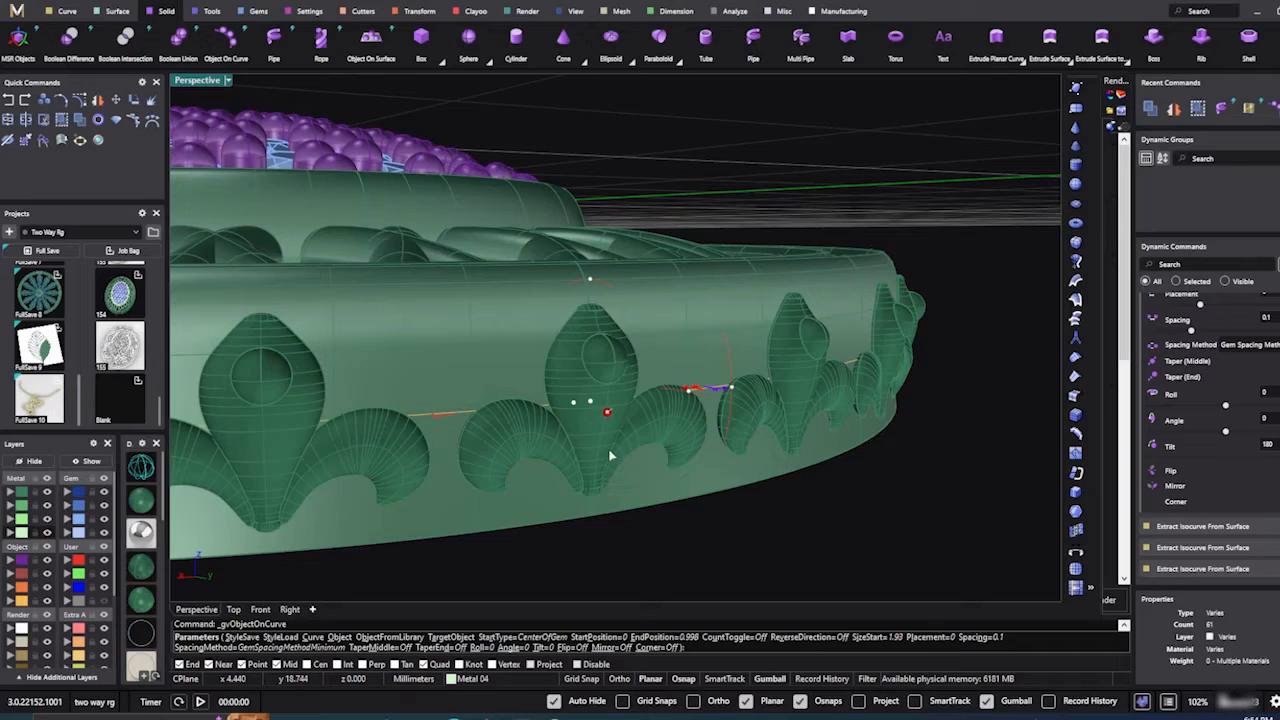
{"action": "mouse_move", "coordinate": [589, 282]}
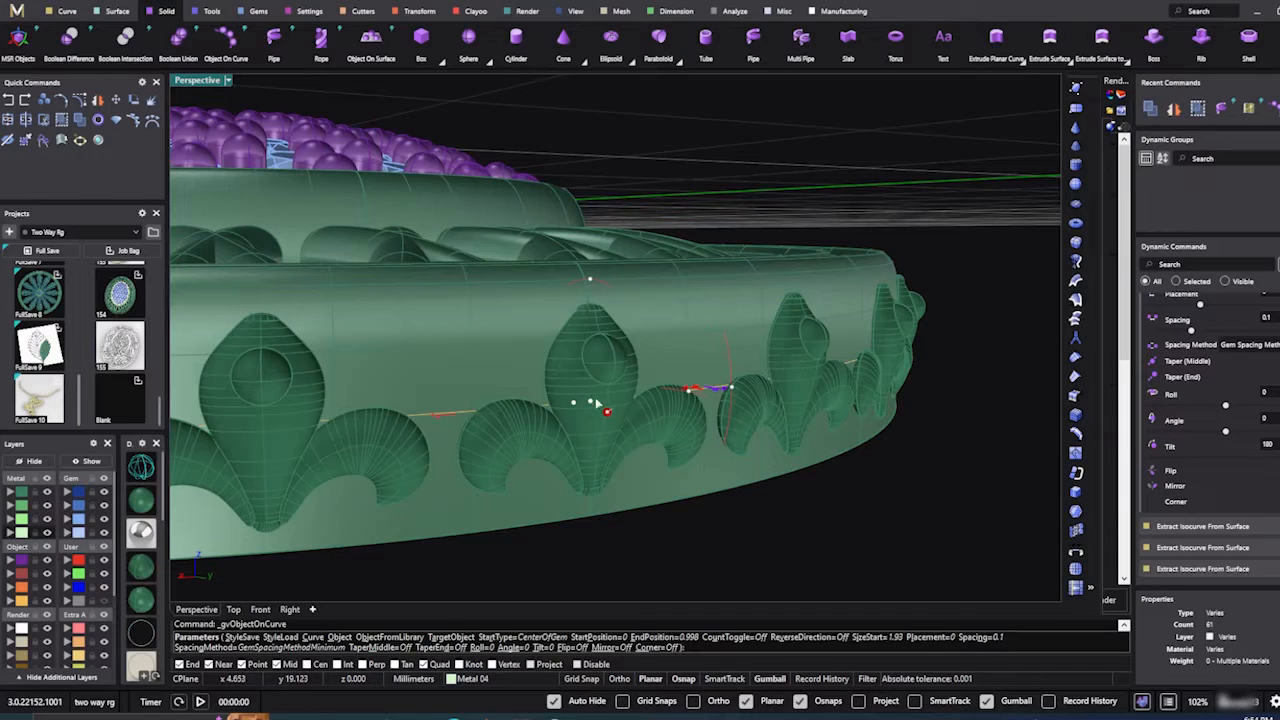
{"action": "scroll", "coordinate": [1176, 501], "scroll_direction": "up", "scroll_amount": 3}
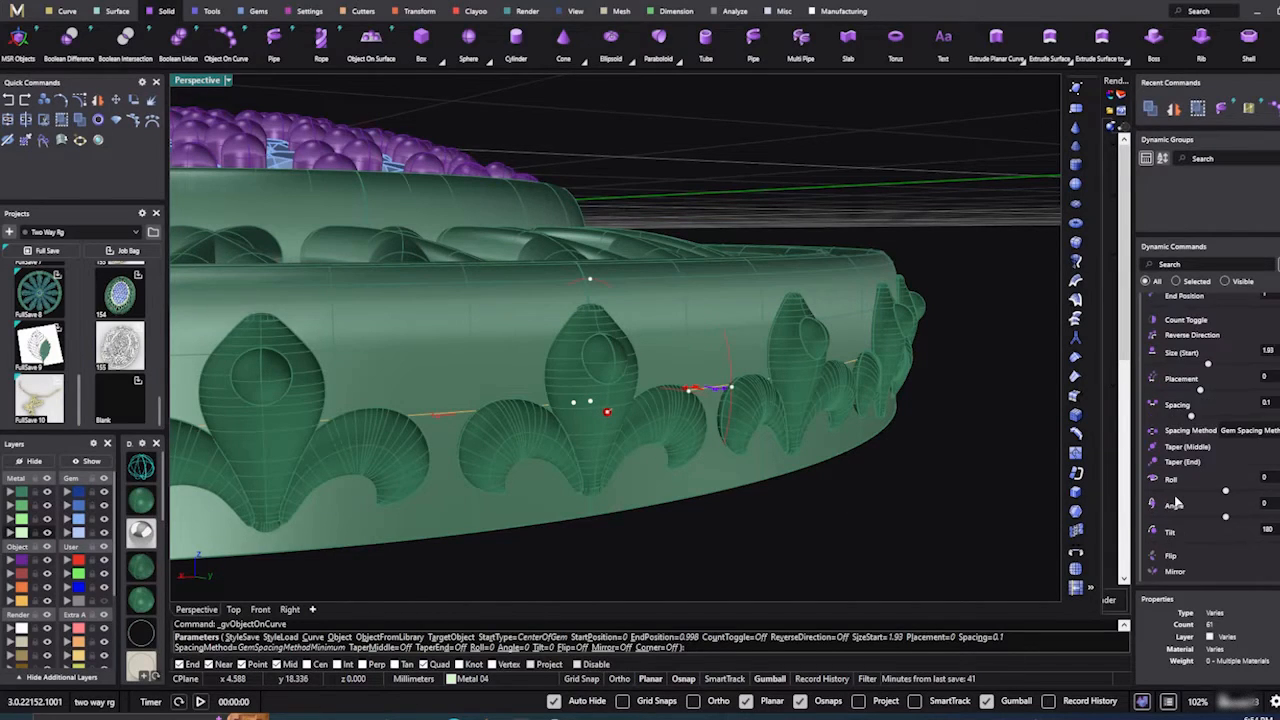
{"action": "scroll", "coordinate": [1176, 503], "scroll_direction": "up", "scroll_amount": 4}
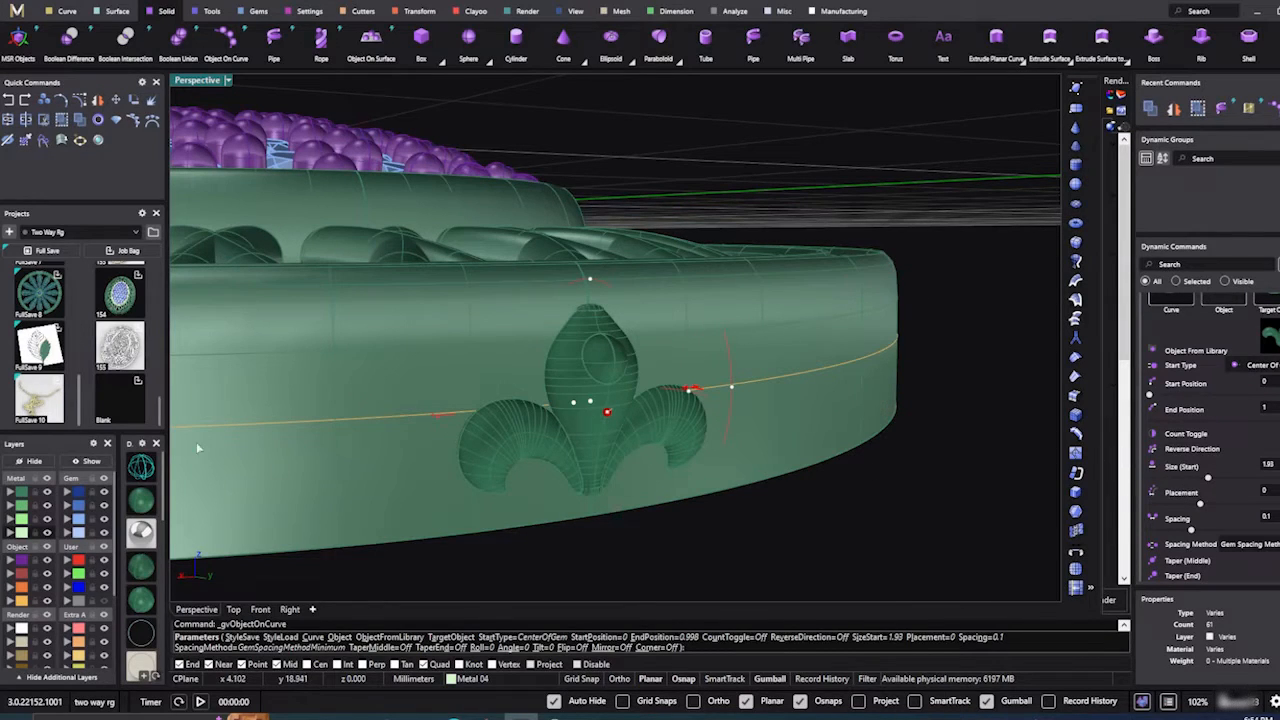
Step: Compare the ornaments in wireframe and shaded display to judge how deeply they sit in the border's side
{"action": "left_click", "coordinate": [141, 467]}
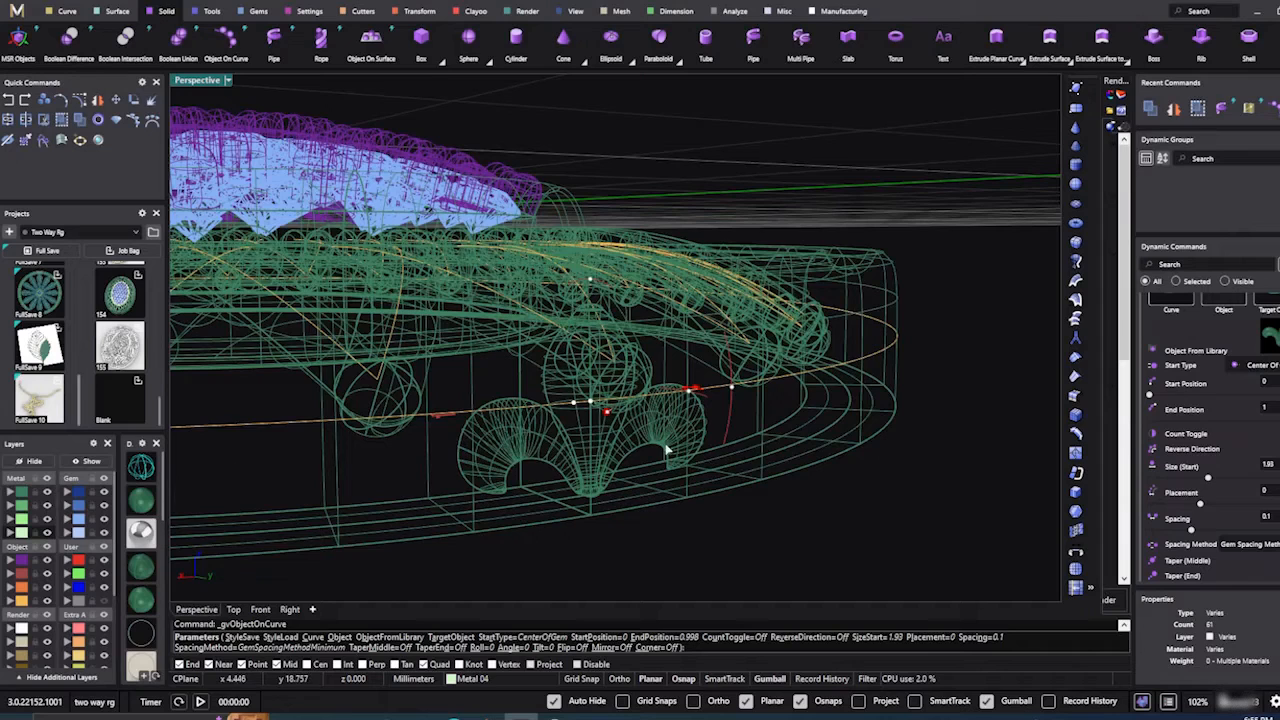
{"action": "right_click_drag", "start_coordinate": [666, 449], "coordinate": [867, 442]}
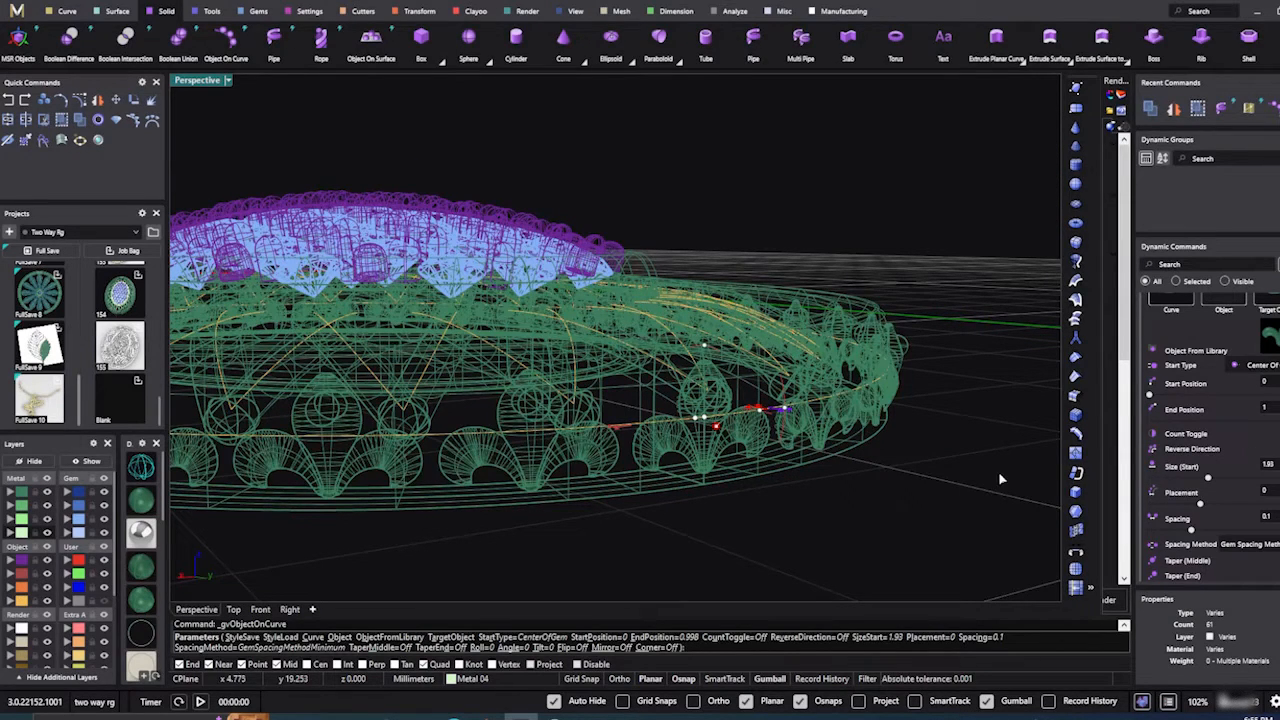
{"action": "scroll", "coordinate": [1172, 507], "scroll_direction": "down", "scroll_amount": 3}
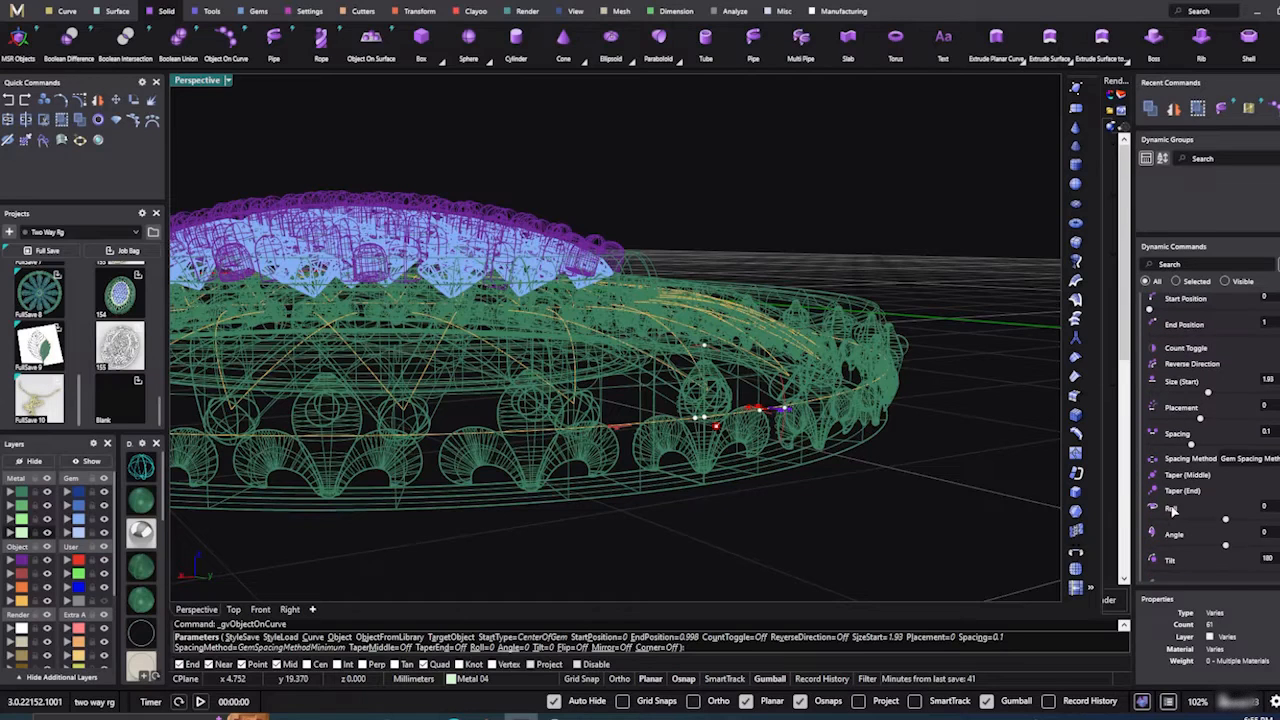
{"action": "scroll", "coordinate": [1174, 509], "scroll_direction": "down", "scroll_amount": 1}
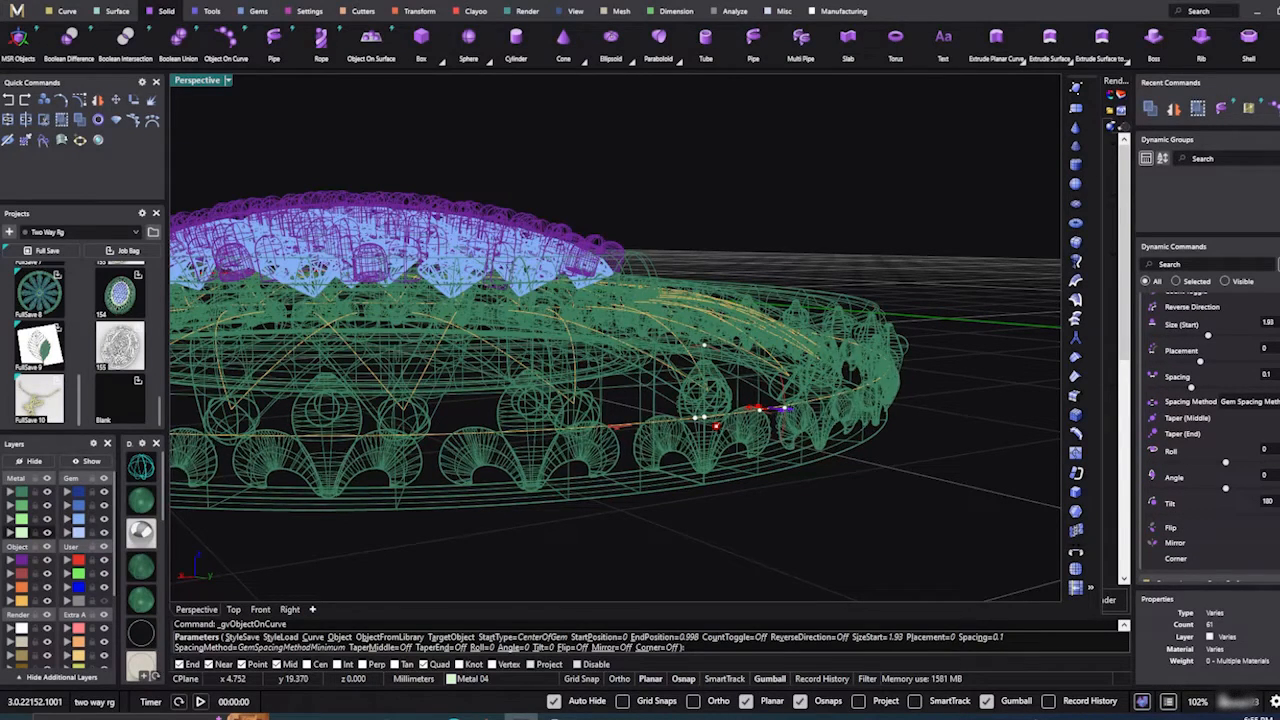
{"action": "left_click", "coordinate": [142, 502]}
{"action": "right_click_drag", "start_coordinate": [586, 540], "coordinate": [710, 516]}
{"action": "scroll", "coordinate": [815, 400], "scroll_direction": "up", "scroll_amount": 5}
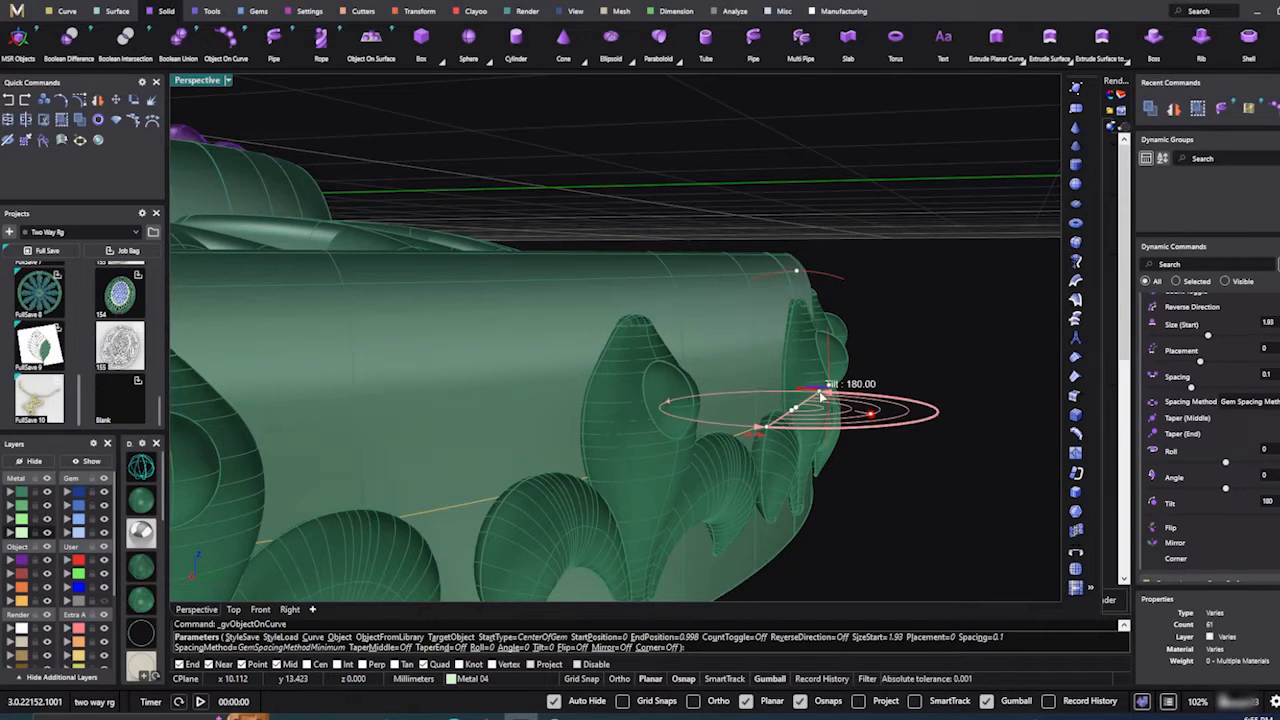
Step: Set the tilt of the fleur-de-lis ornaments on the curve back to 0 degrees
{"action": "left_click", "coordinate": [822, 397]}
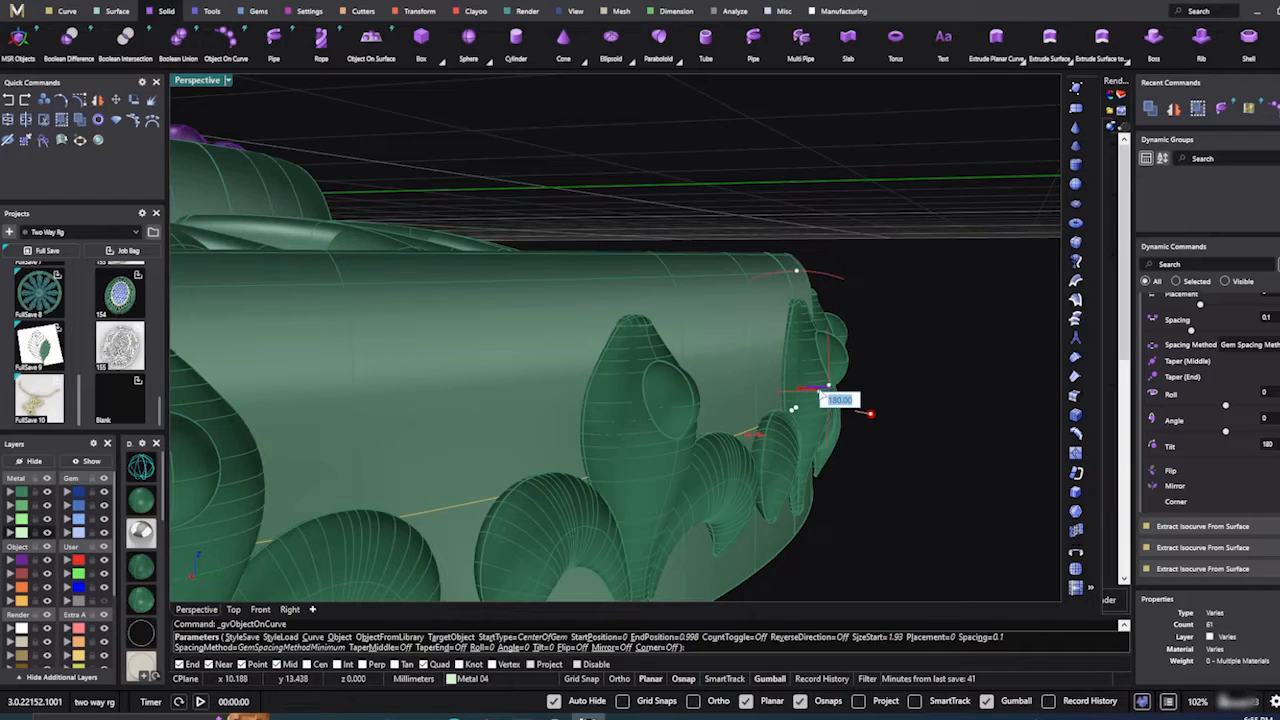
{"action": "key", "text": "Return"}
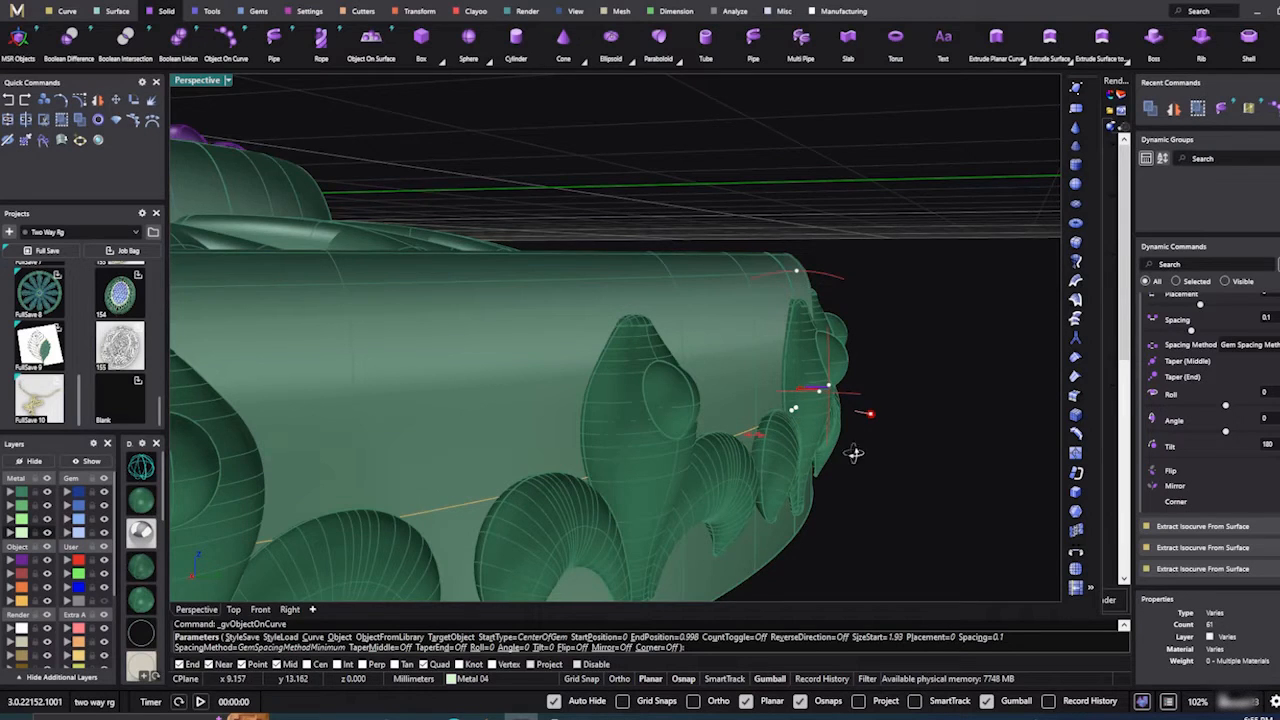
{"action": "right_click_drag", "start_coordinate": [852, 453], "coordinate": [822, 484]}
{"action": "scroll", "coordinate": [822, 484], "scroll_direction": "up", "scroll_amount": 4}
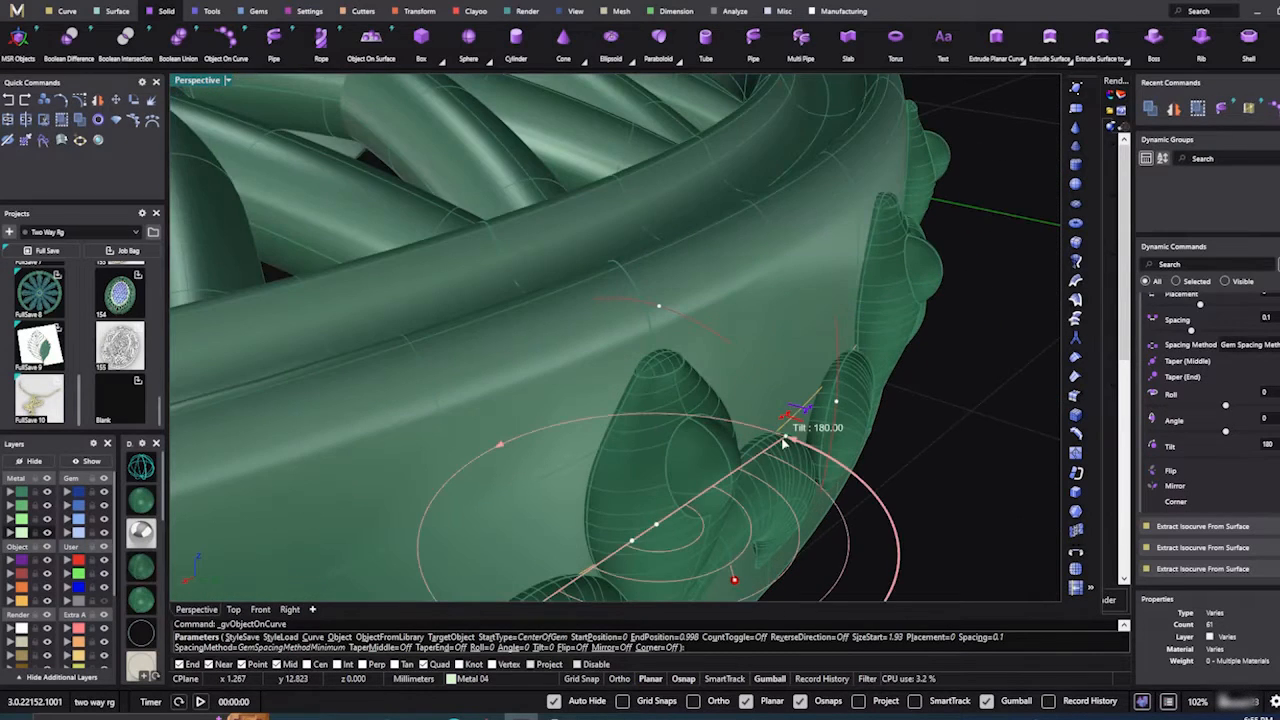
{"action": "mouse_move", "coordinate": [822, 478]}
{"action": "left_mouse_down"}
{"action": "mouse_move", "coordinate": [805, 532]}
{"action": "mouse_move", "coordinate": [748, 570]}
{"action": "mouse_move", "coordinate": [676, 581]}
{"action": "mouse_move", "coordinate": [576, 565]}
{"action": "mouse_move", "coordinate": [591, 575]}
{"action": "left_mouse_up"}
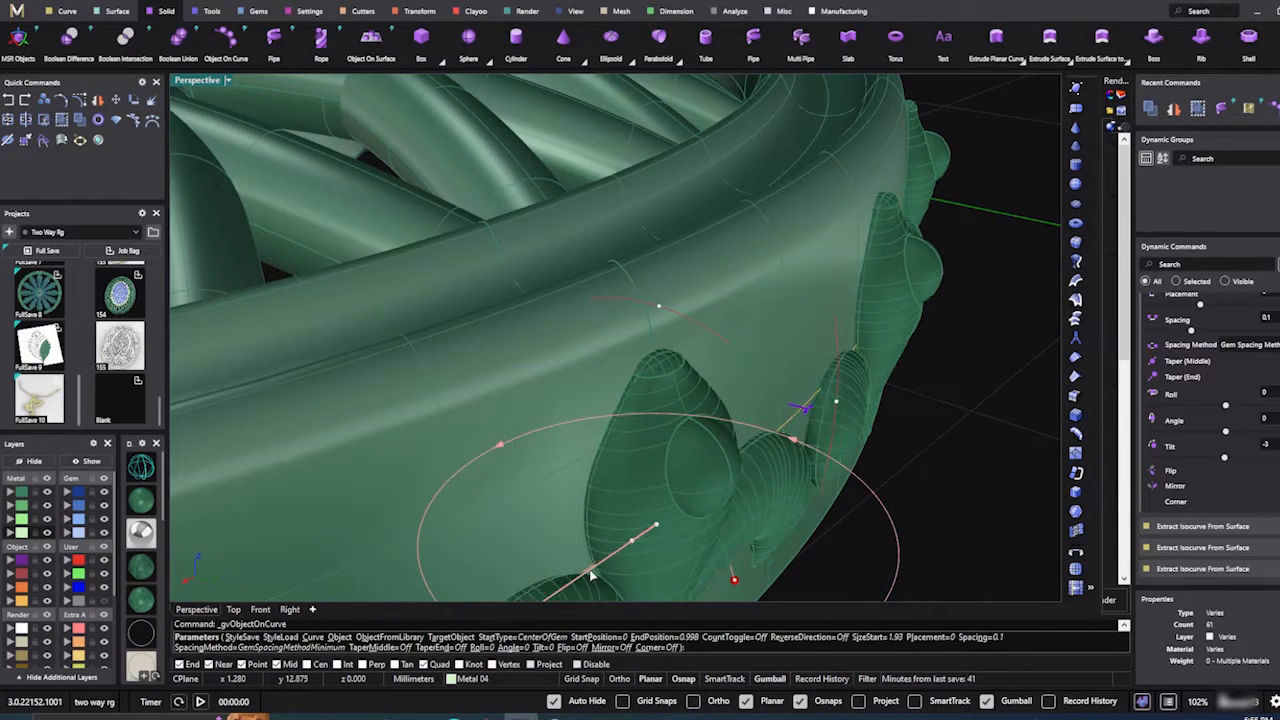
{"action": "scroll", "coordinate": [591, 575], "scroll_direction": "down", "scroll_amount": 3}
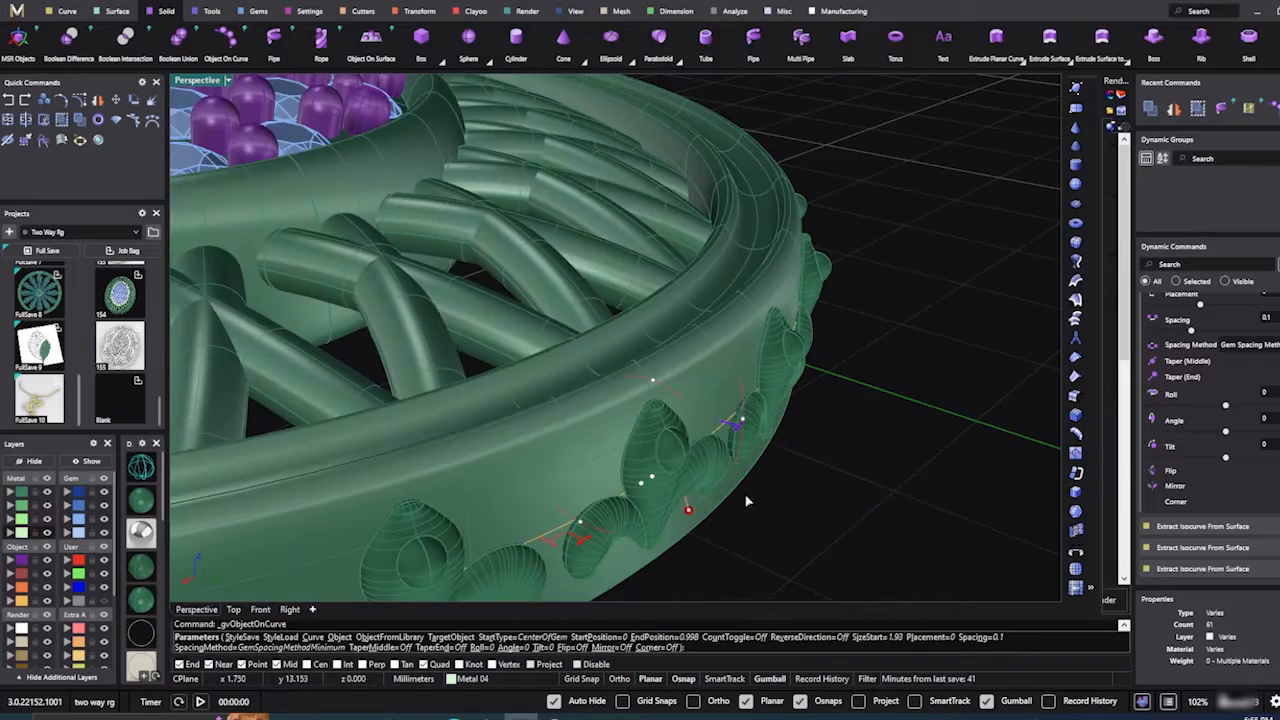
Step: Check from above, in wireframe and shaded display, how the untilted ornaments are embedded in the outer border
{"action": "scroll", "coordinate": [593, 459], "scroll_direction": "down", "scroll_amount": 5}
{"action": "right_click_drag", "start_coordinate": [592, 490], "coordinate": [673, 383]}
{"action": "left_click", "coordinate": [138, 472]}
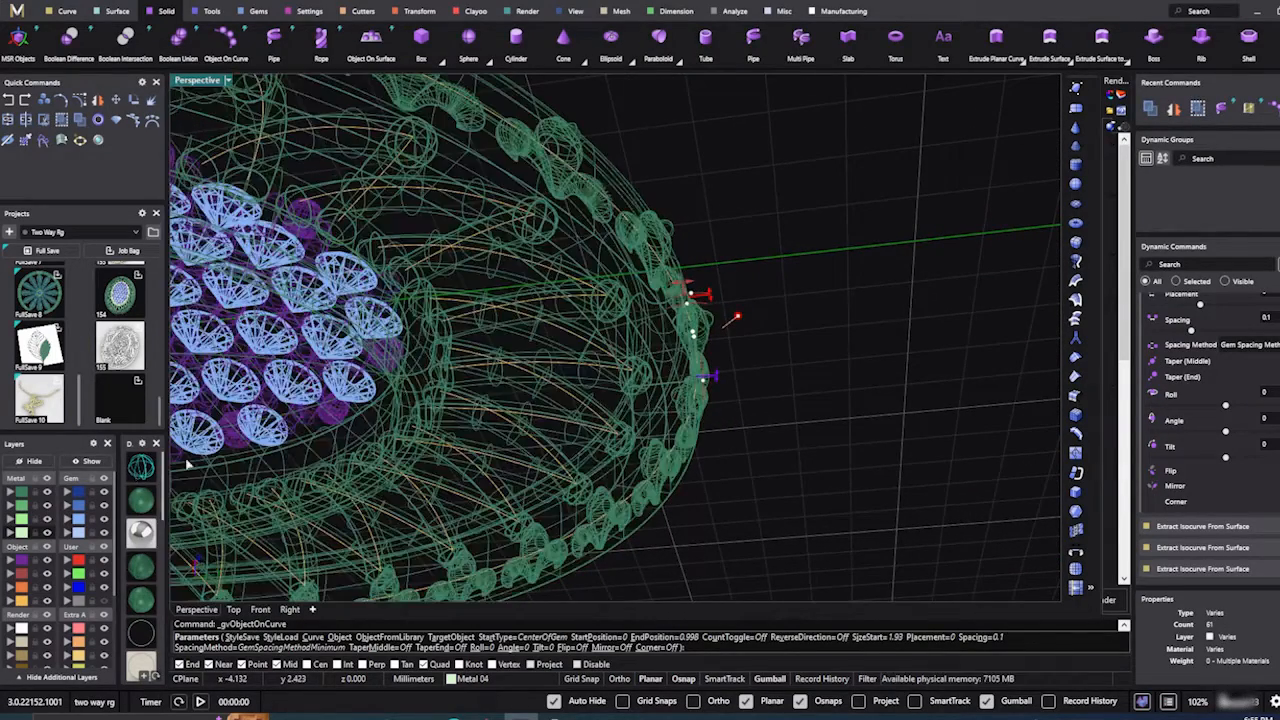
{"action": "mouse_move", "coordinate": [542, 281]}
{"action": "right_mouse_down"}
{"action": "mouse_move", "coordinate": [586, 283]}
{"action": "mouse_move", "coordinate": [566, 323]}
{"action": "mouse_move", "coordinate": [463, 409]}
{"action": "mouse_move", "coordinate": [450, 440]}
{"action": "right_mouse_up"}
{"action": "left_click", "coordinate": [146, 500]}
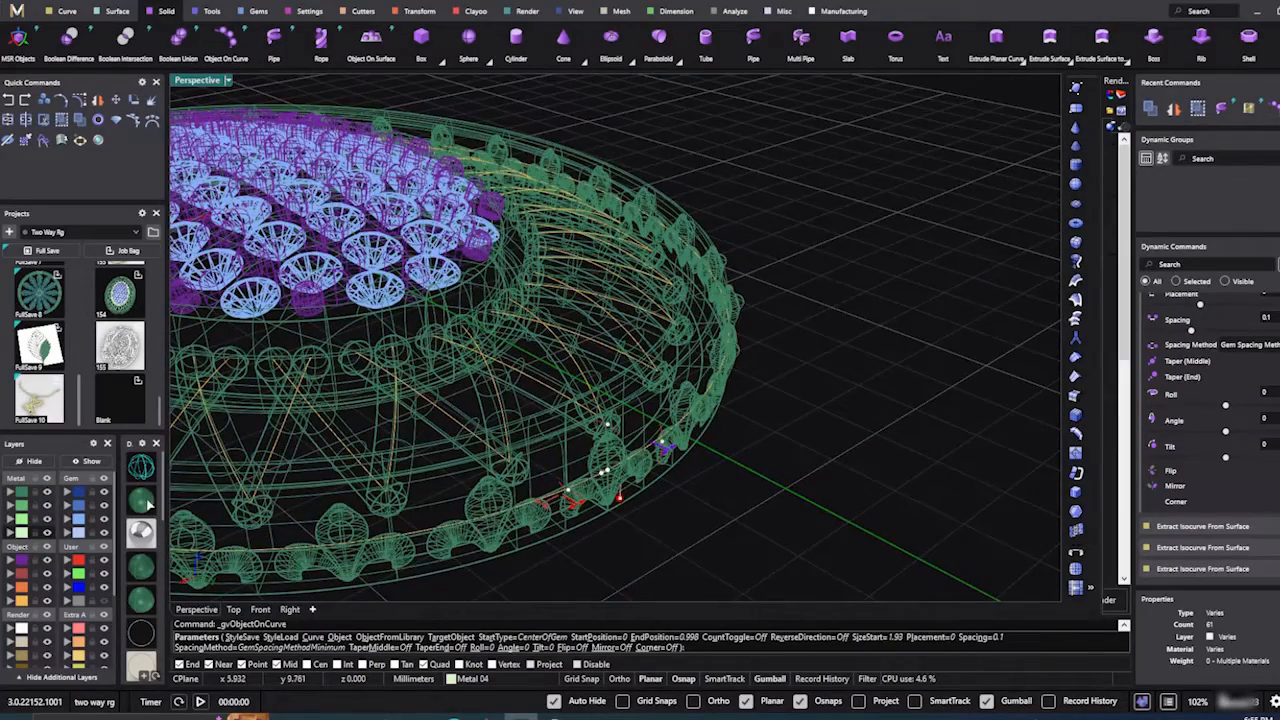
{"action": "scroll", "coordinate": [612, 474], "scroll_direction": "up", "scroll_amount": 4}
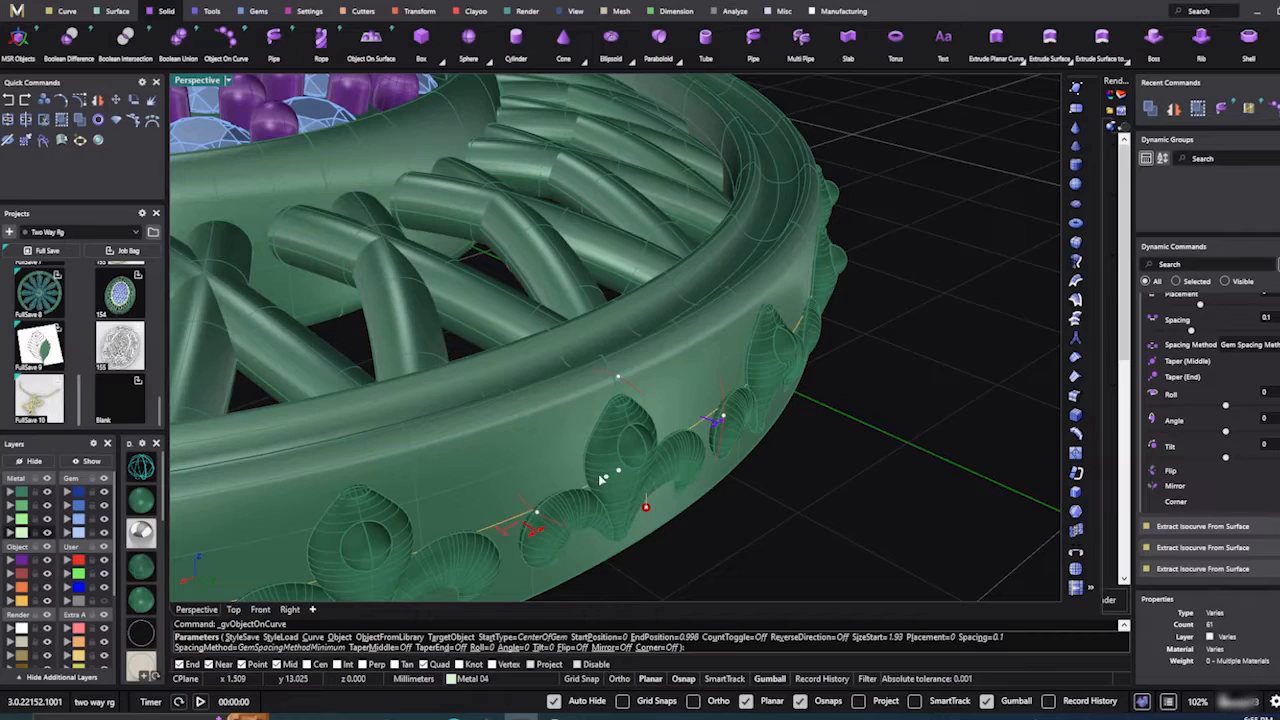
{"action": "scroll", "coordinate": [595, 490], "scroll_direction": "up", "scroll_amount": 3}
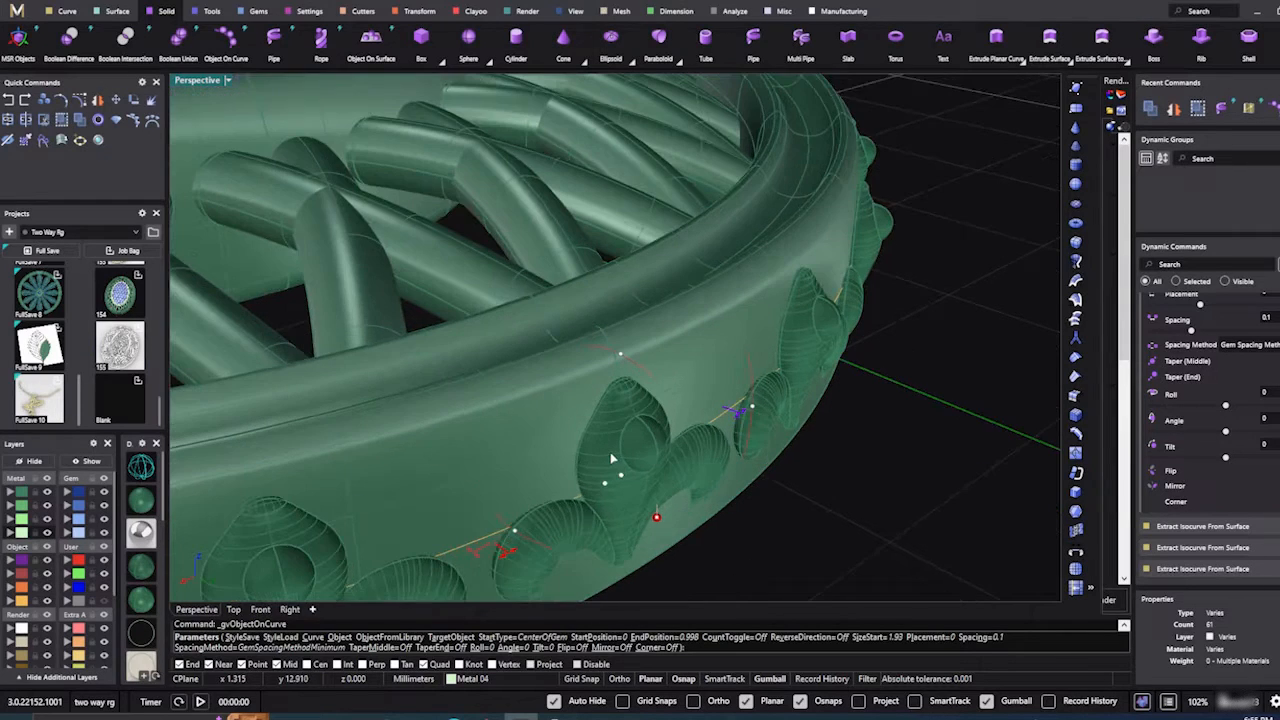
{"action": "right_click_drag", "start_coordinate": [626, 464], "coordinate": [655, 470]}
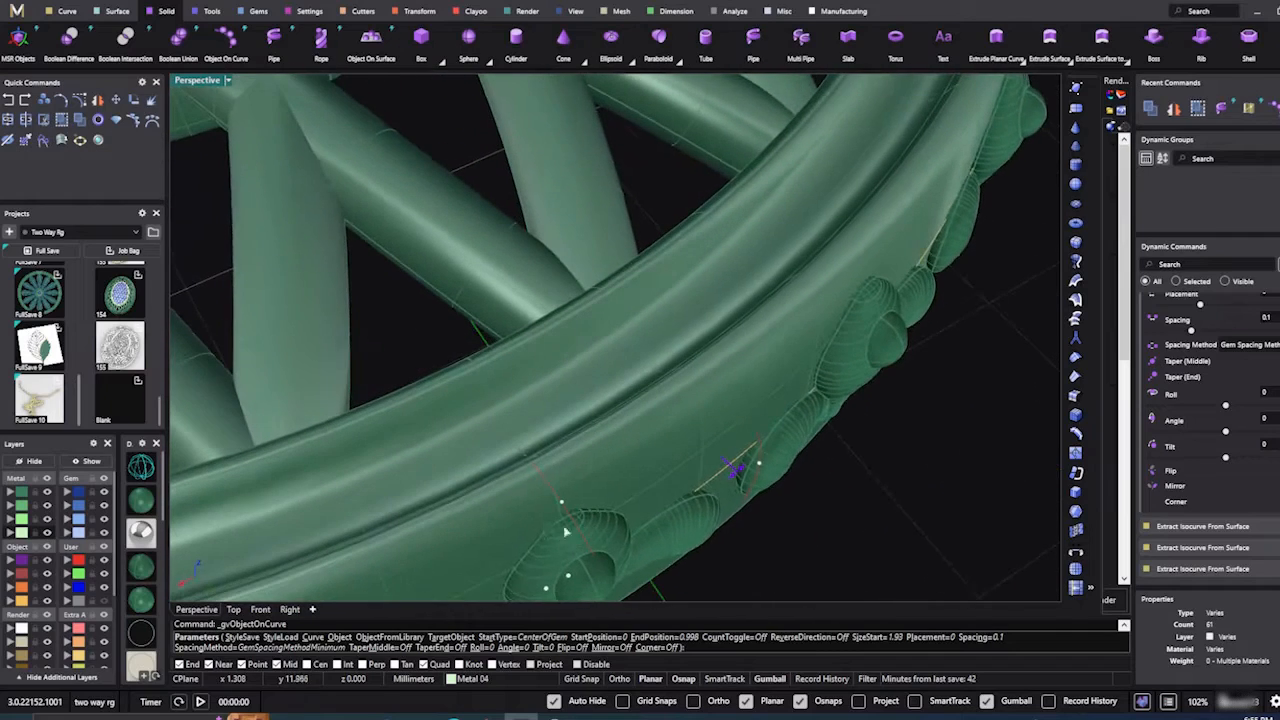
{"action": "left_click", "coordinate": [140, 470]}
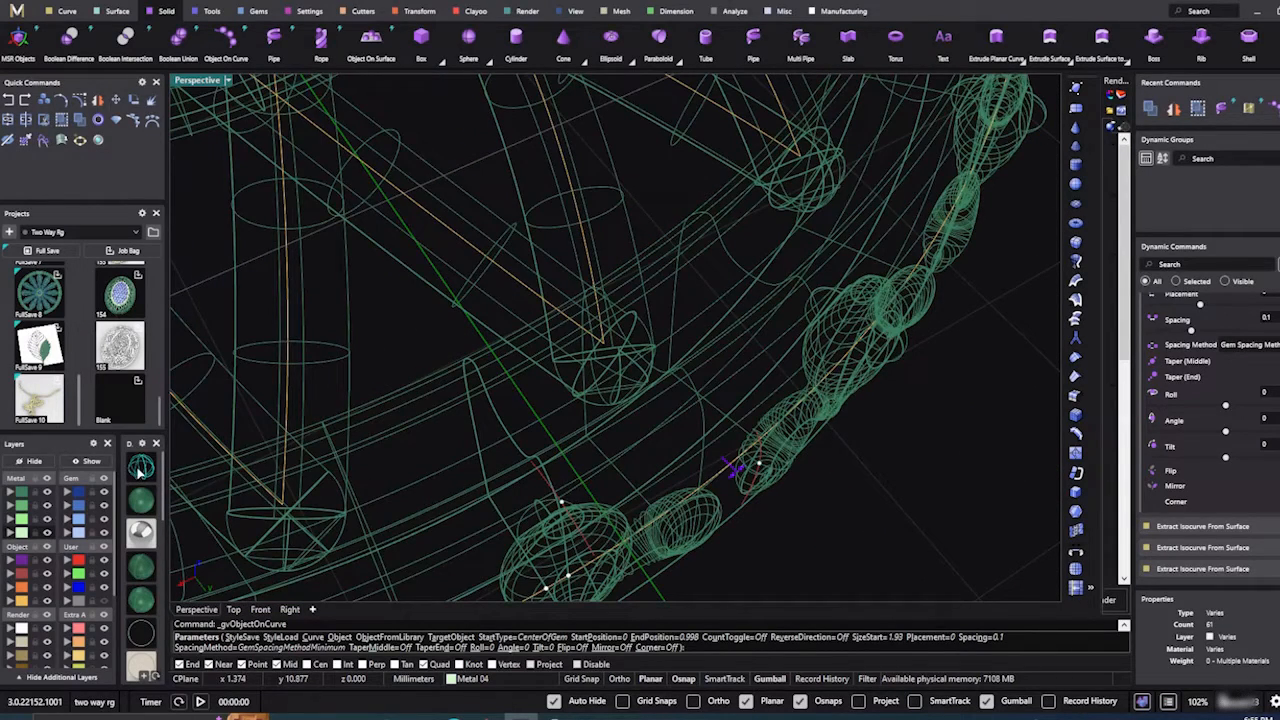
{"action": "left_click", "coordinate": [138, 507]}
{"action": "scroll", "coordinate": [660, 395], "scroll_direction": "down", "scroll_amount": 8}
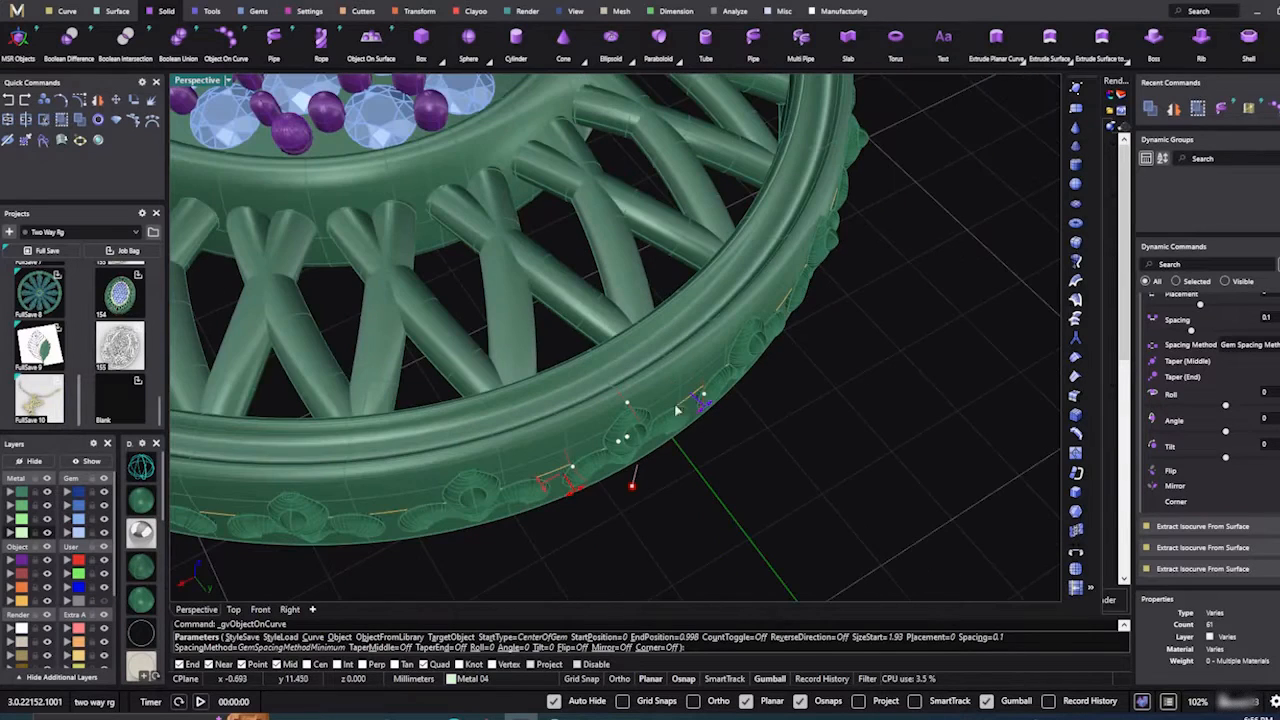
Step: Accept the ornament placement along the curve and check that the fleur-de-lis pieces select together as one set
{"action": "right_click", "coordinate": [686, 525]}
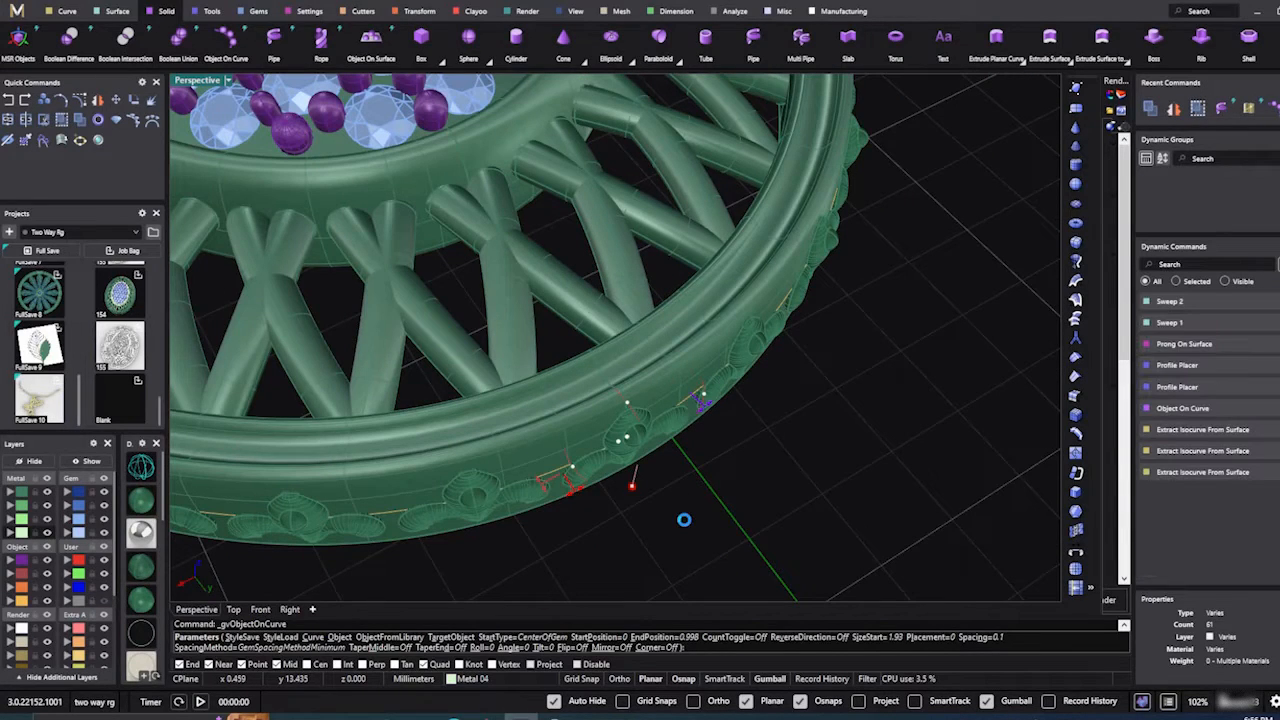
{"action": "left_click", "coordinate": [635, 438]}
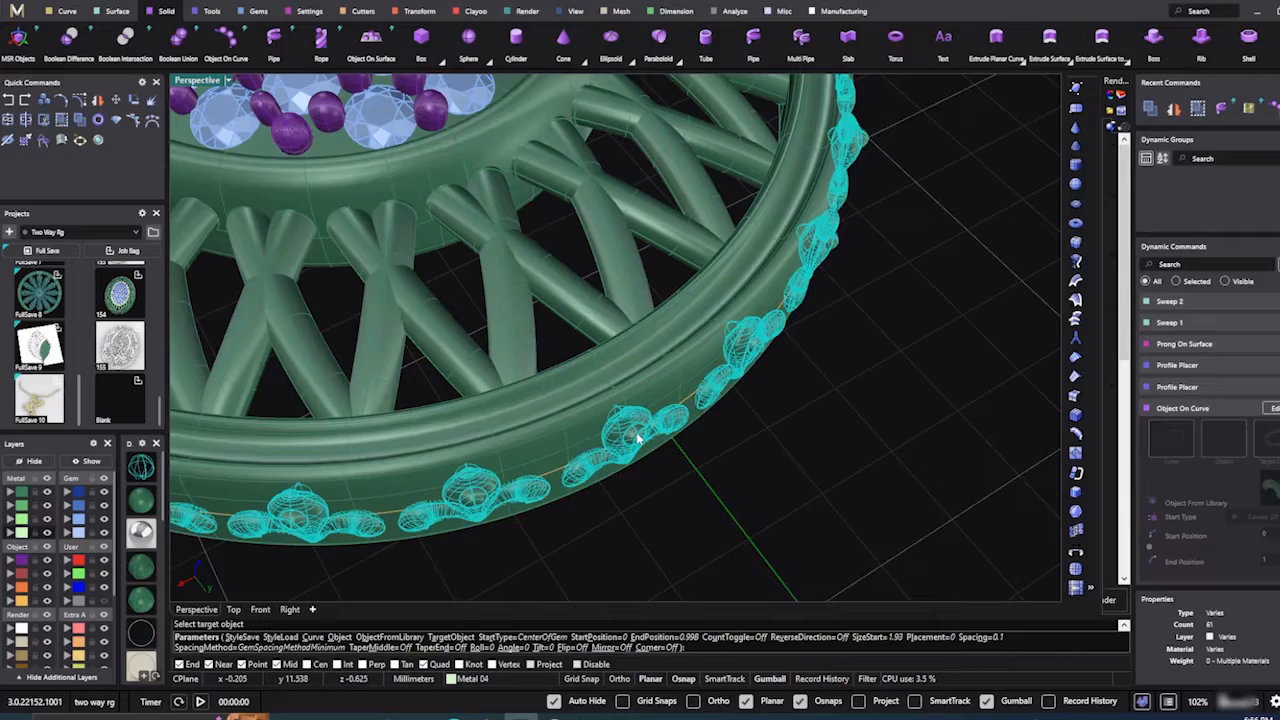
{"action": "scroll", "coordinate": [677, 519], "scroll_direction": "down", "scroll_amount": 4}
{"action": "right_click_drag", "start_coordinate": [730, 548], "coordinate": [645, 452]}
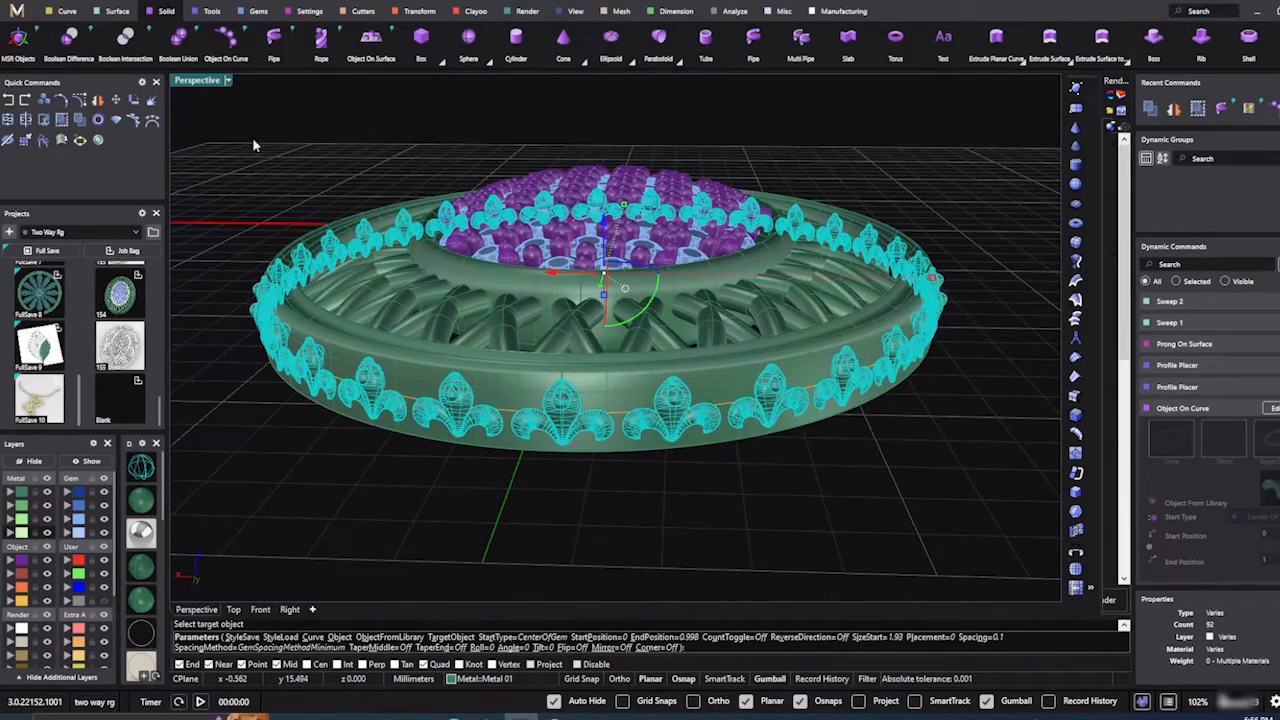
{"action": "right_click", "coordinate": [262, 181]}
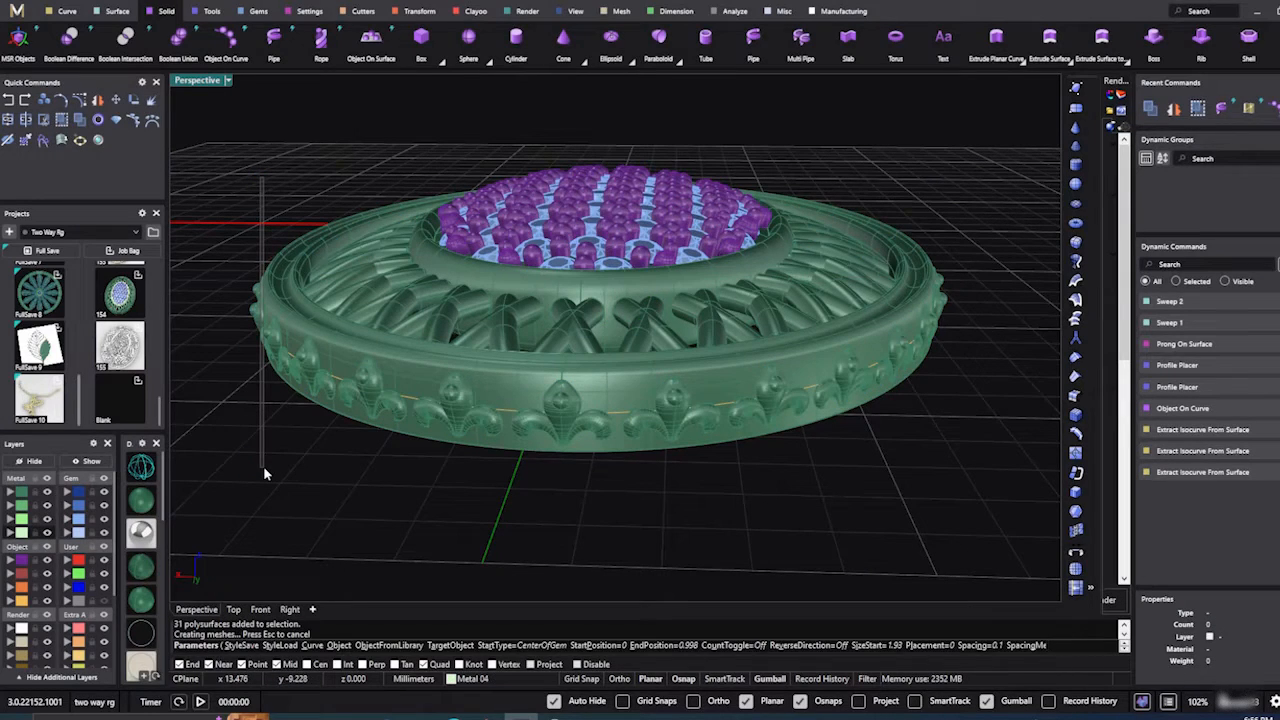
{"action": "left_click", "coordinate": [469, 422]}
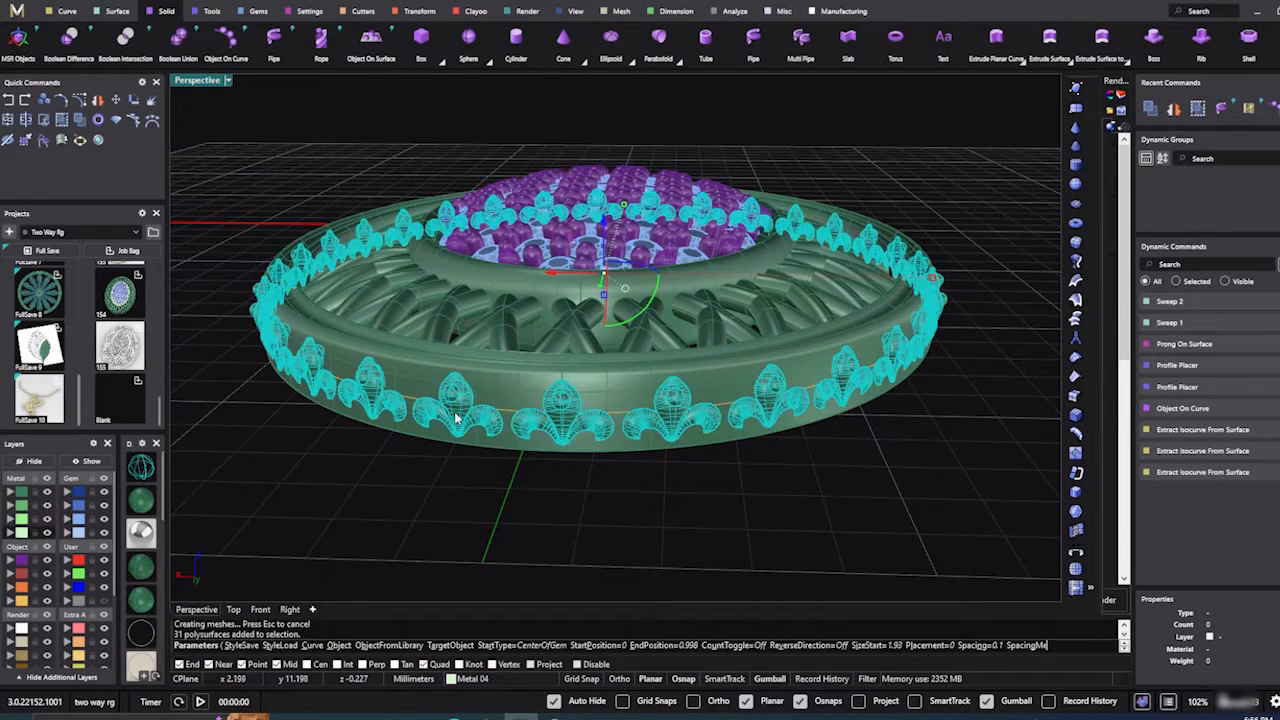
{"action": "left_click", "coordinate": [405, 477]}
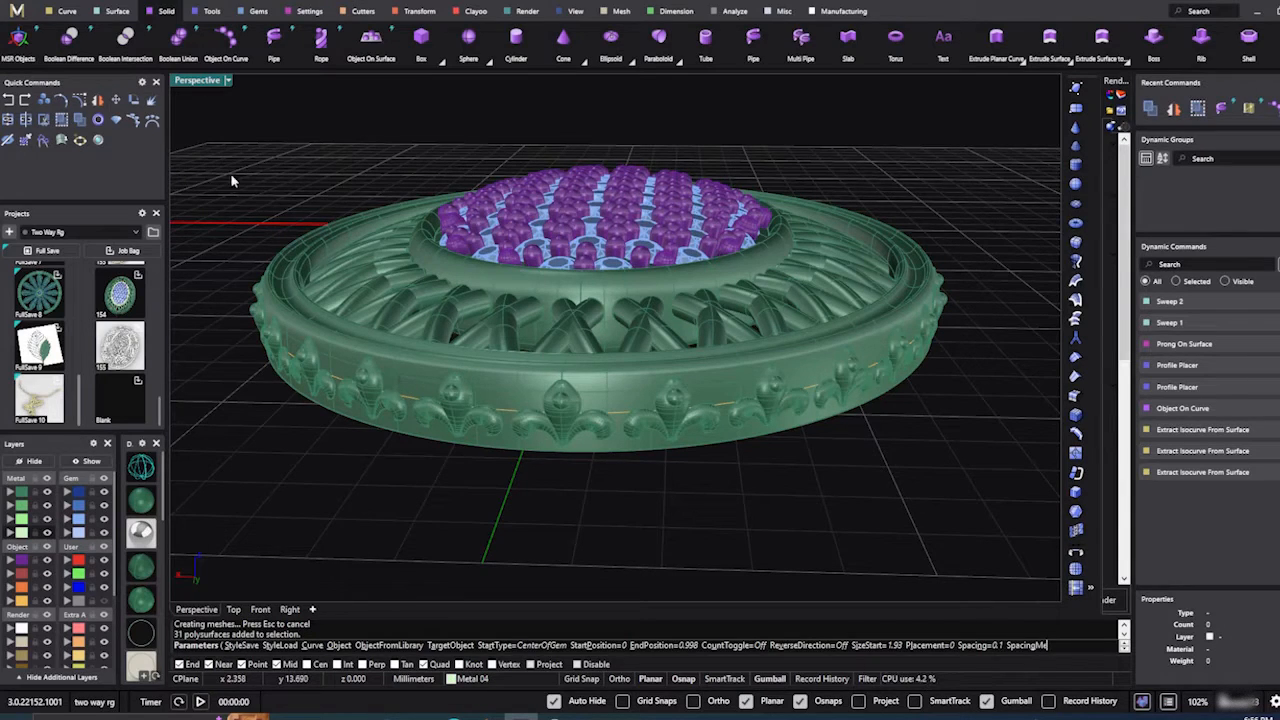
Step: Subtract the fleur-de-lis ornaments from the outer border with a Boolean Difference and view the cut side
{"action": "left_click", "coordinate": [72, 42]}
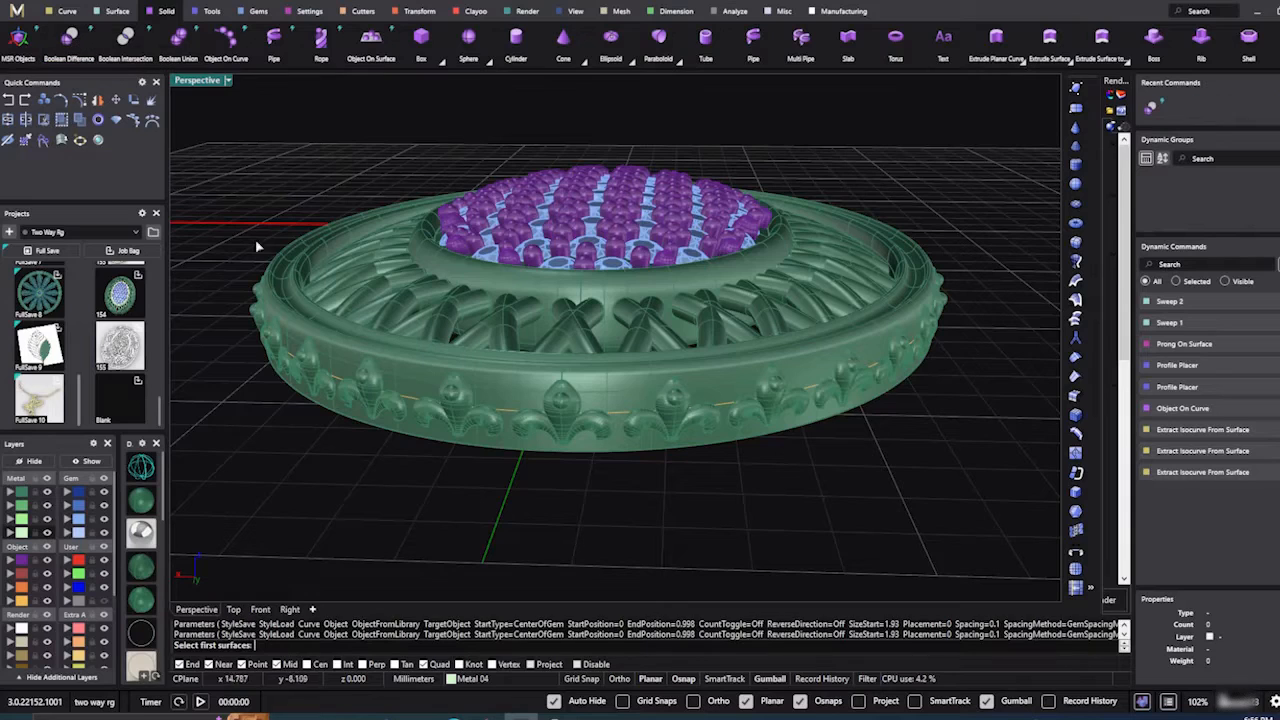
{"action": "left_click", "coordinate": [407, 378]}
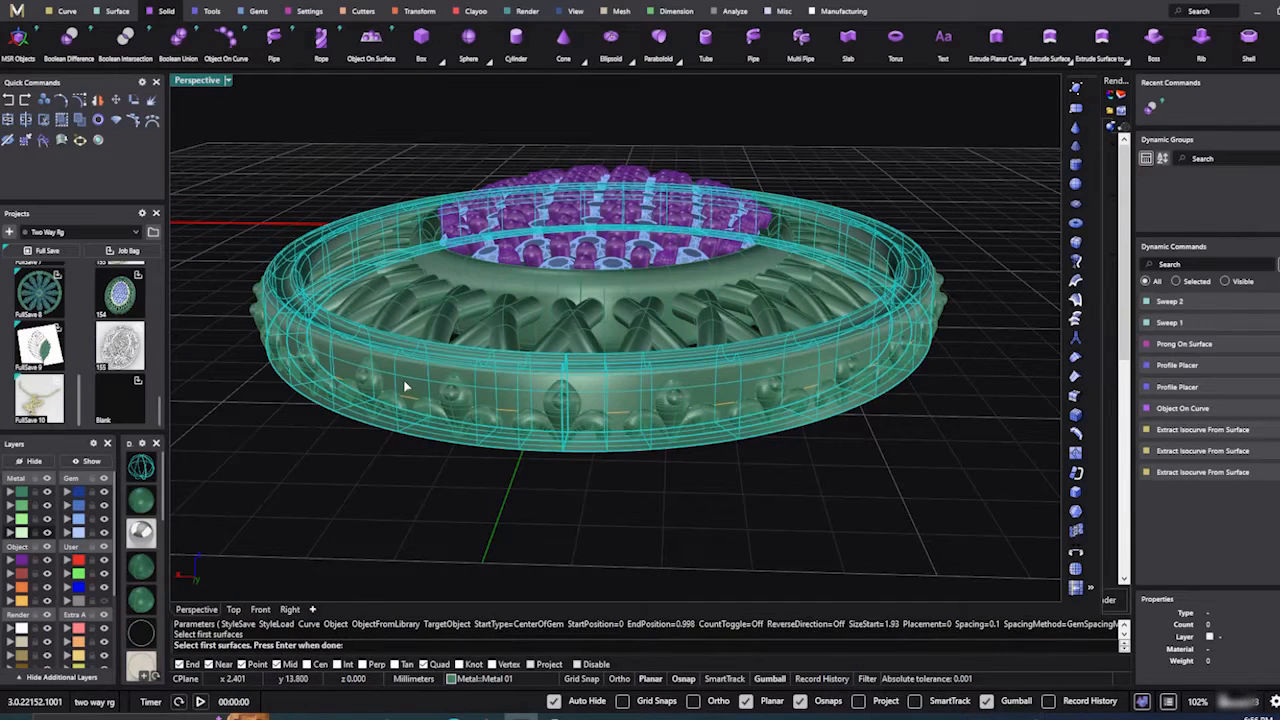
{"action": "key", "text": "Return"}
{"action": "left_click", "coordinate": [450, 408]}
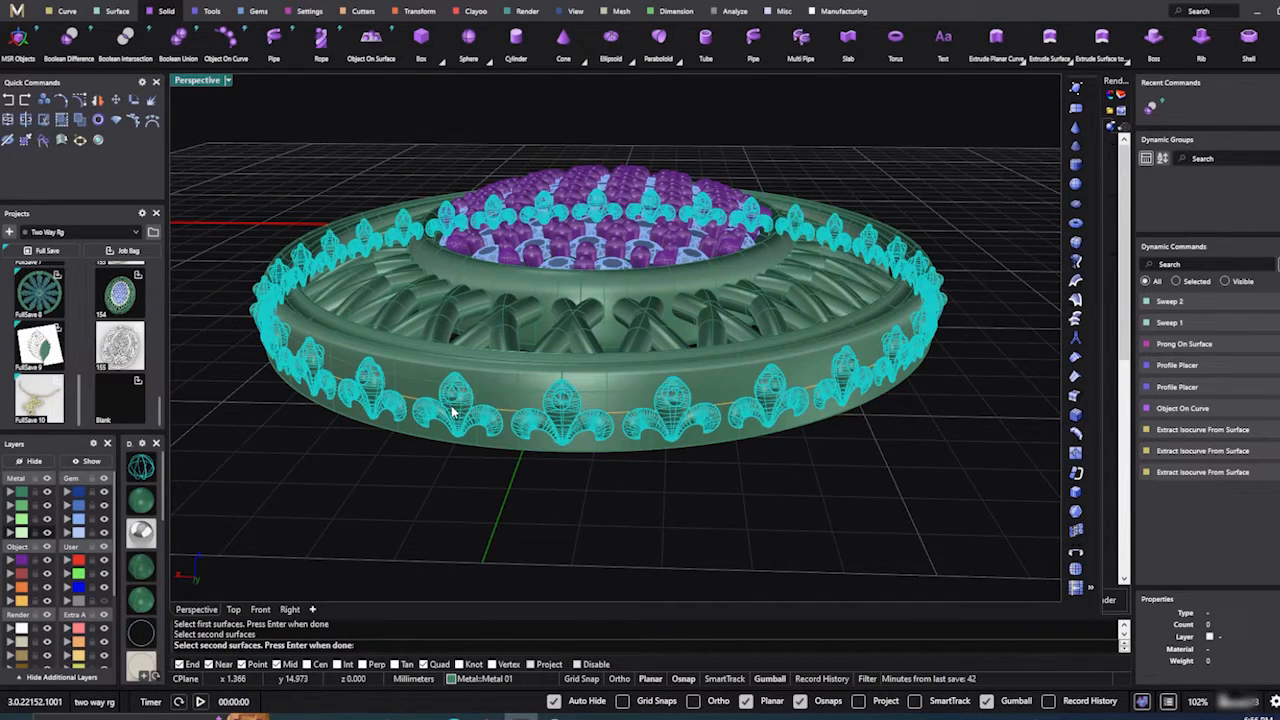
{"action": "left_click", "coordinate": [450, 410]}
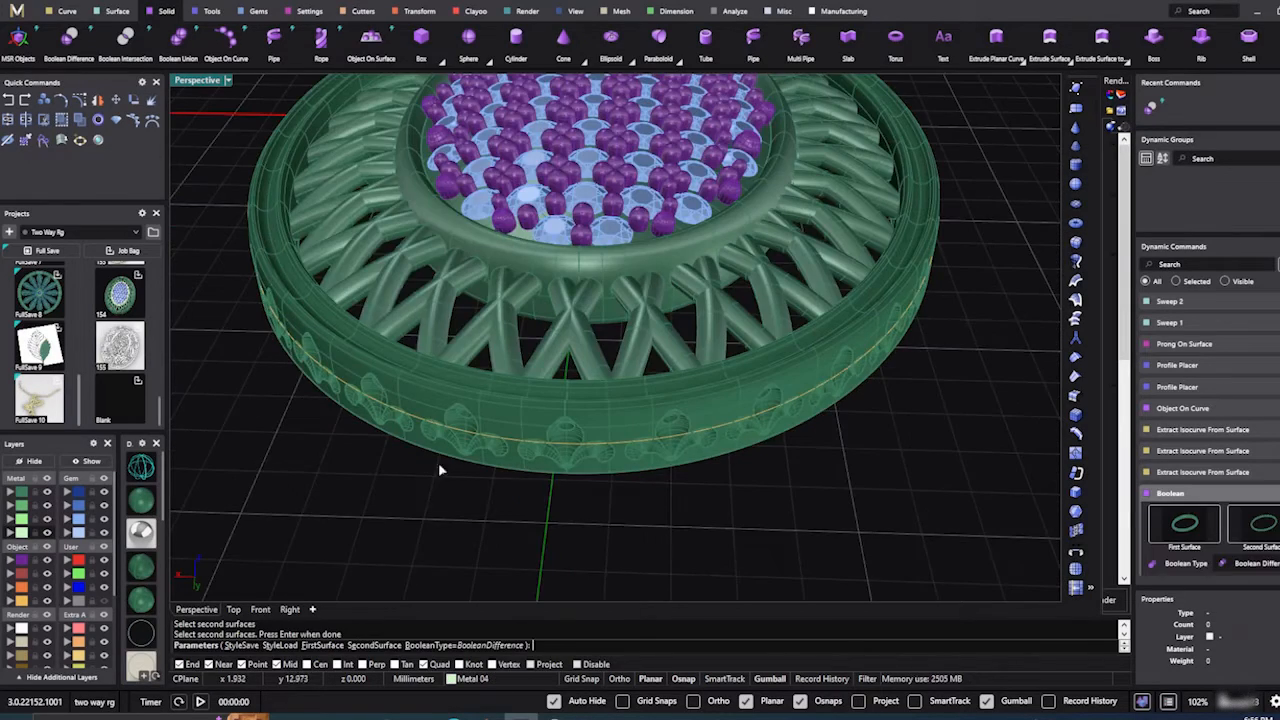
{"action": "right_click_drag", "start_coordinate": [432, 504], "coordinate": [461, 466]}
{"action": "right_click_drag", "start_coordinate": [490, 420], "coordinate": [579, 463]}
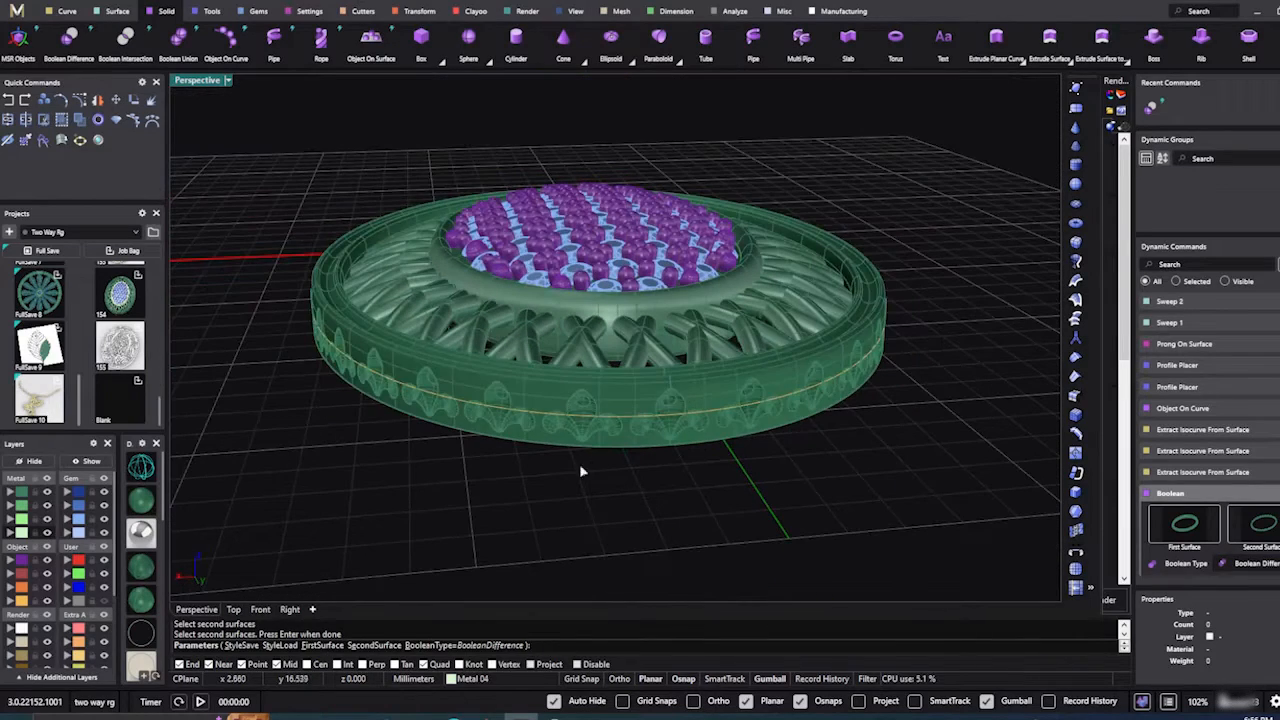
Step: Complete the Boolean Difference and move the uncut copy of the outer border to the User 04 layer
{"action": "right_click", "coordinate": [576, 467]}
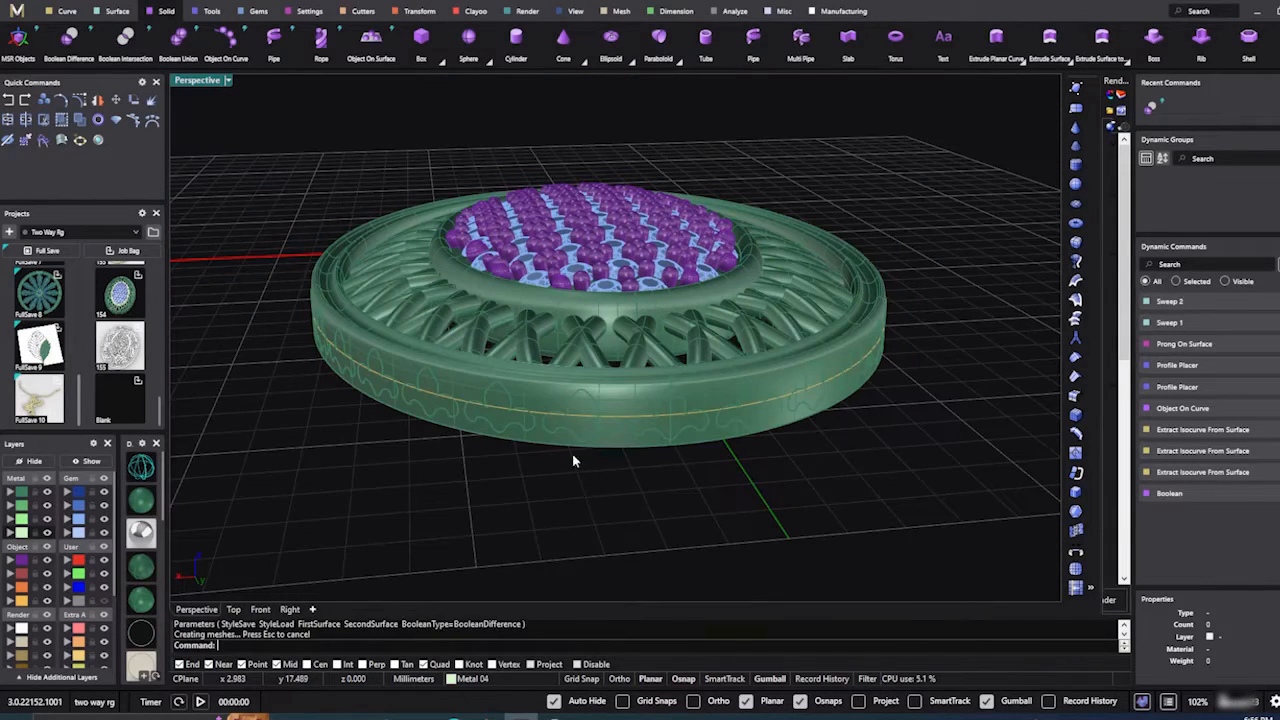
{"action": "left_click", "coordinate": [584, 422]}
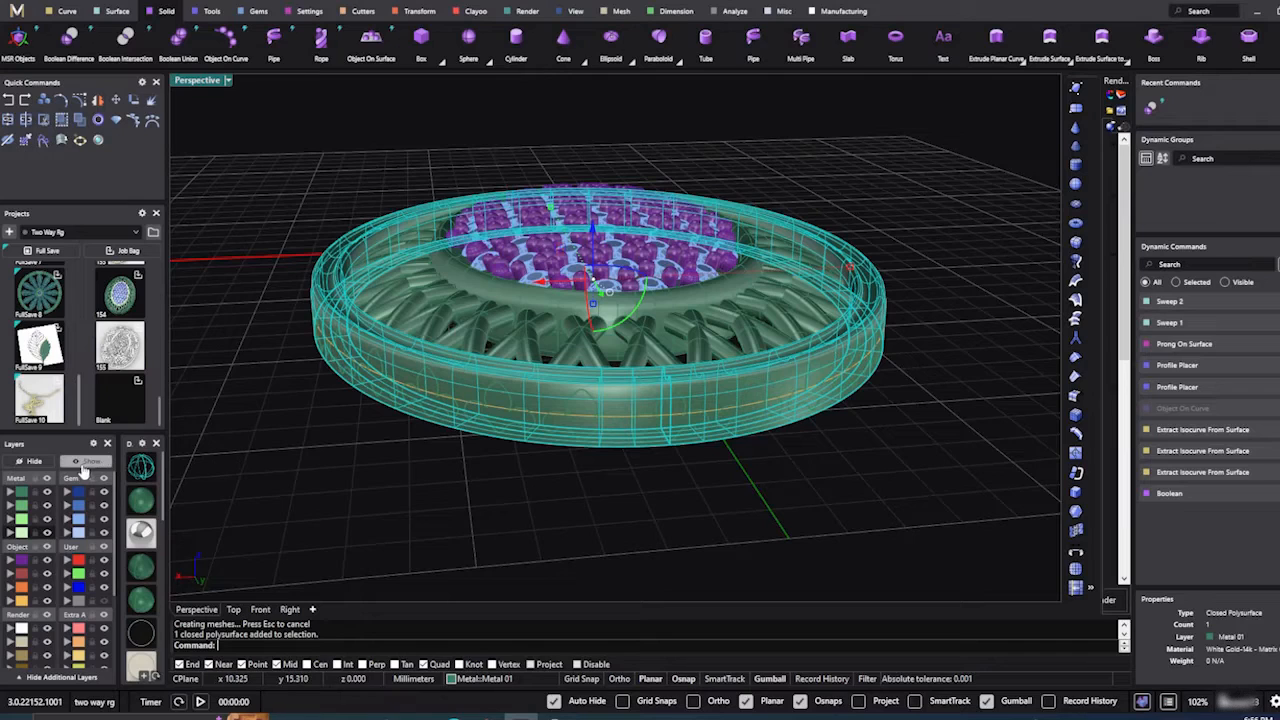
{"action": "left_click", "coordinate": [72, 598]}
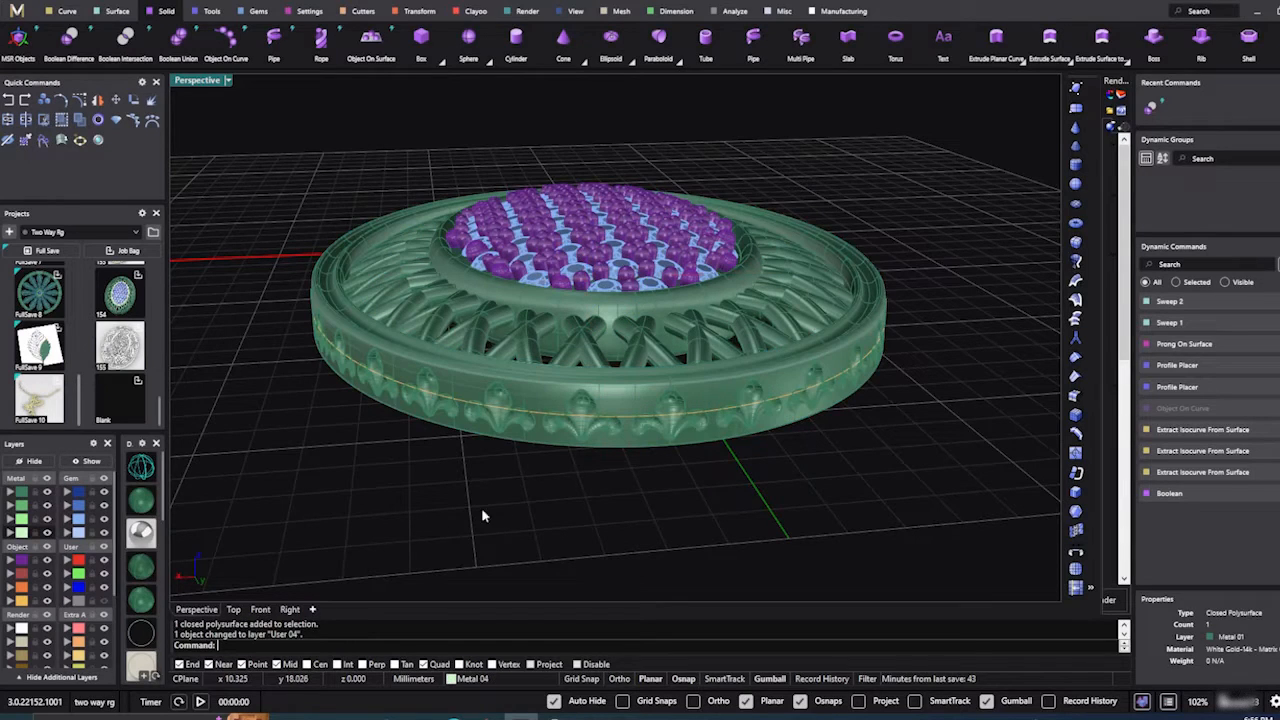
Step: Explode the cut outer border into separate surfaces and clear the selection
{"action": "right_click_drag", "start_coordinate": [481, 512], "coordinate": [577, 435]}
{"action": "left_click", "coordinate": [526, 382], "text": "shift"}
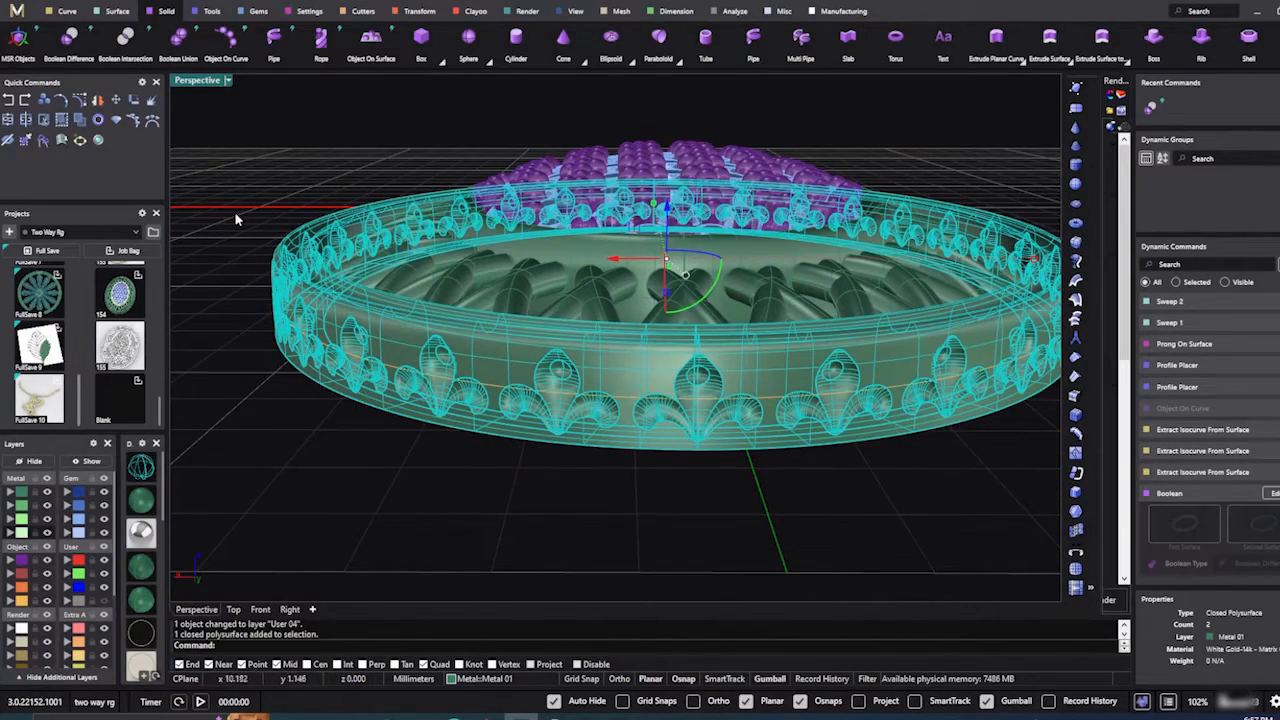
{"action": "left_click", "coordinate": [152, 102]}
{"action": "left_click", "coordinate": [281, 461]}
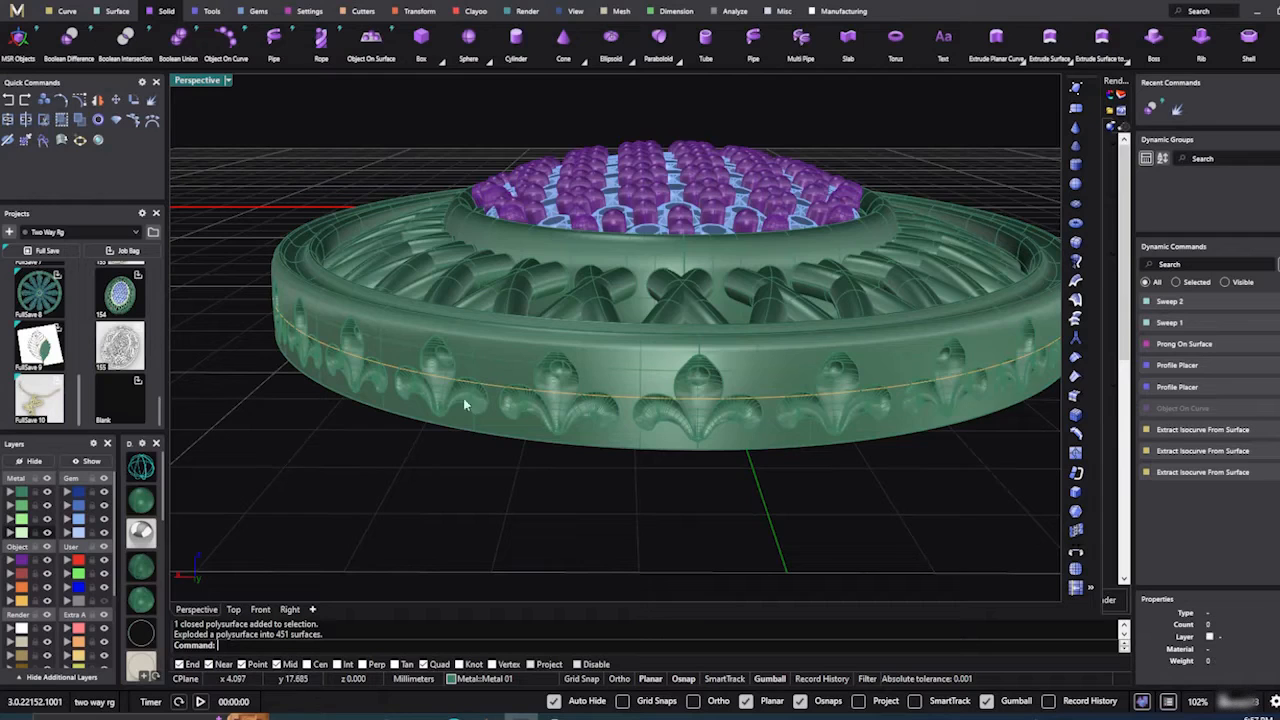
Step: Move all the recess surfaces of three neighbouring fleur-de-lis cuts on the border's side to the Metal 04 layer
{"action": "scroll", "coordinate": [566, 376], "scroll_direction": "up", "scroll_amount": 5}
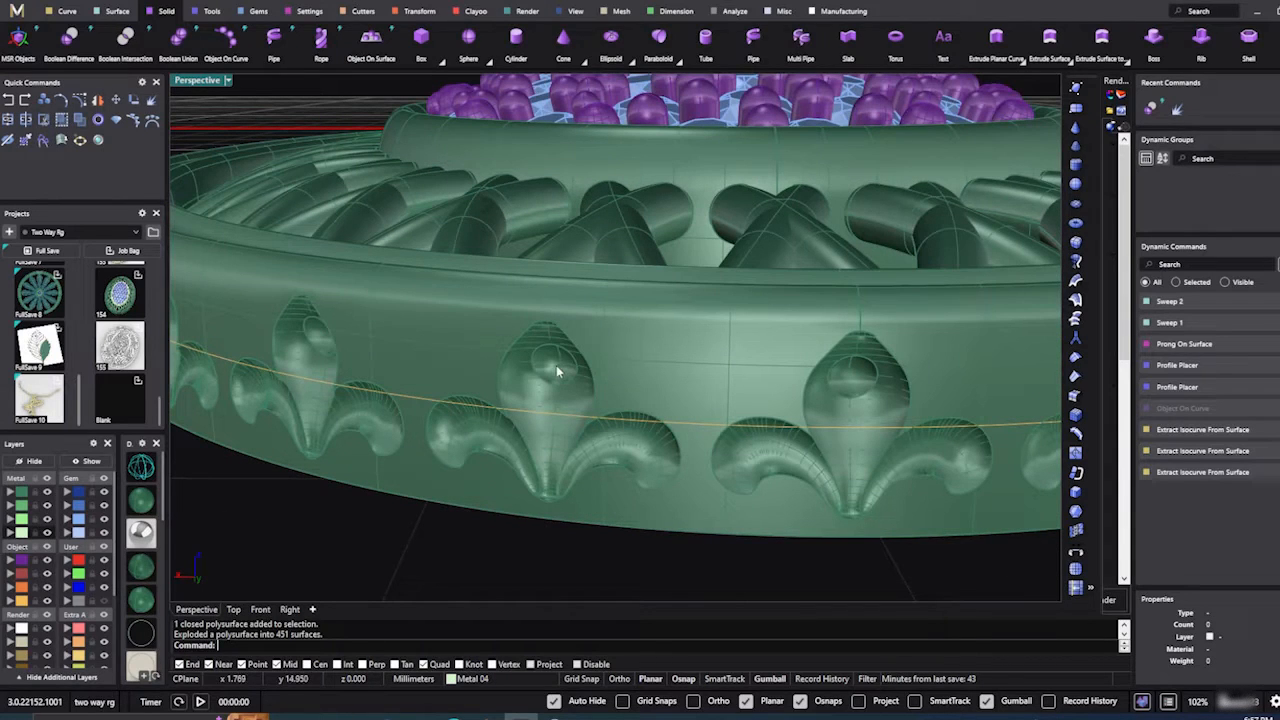
{"action": "left_click", "coordinate": [557, 368]}
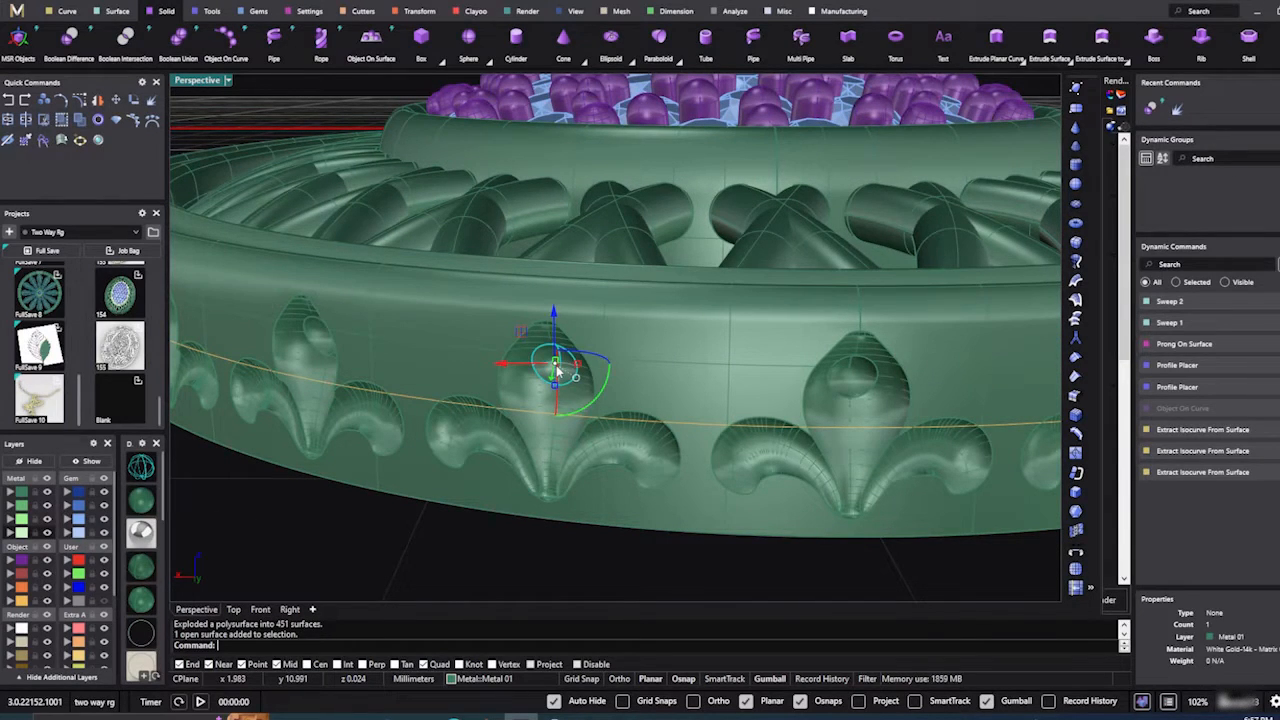
{"action": "left_click", "coordinate": [524, 353], "text": "shift"}
{"action": "left_click", "coordinate": [502, 447], "text": "shift"}
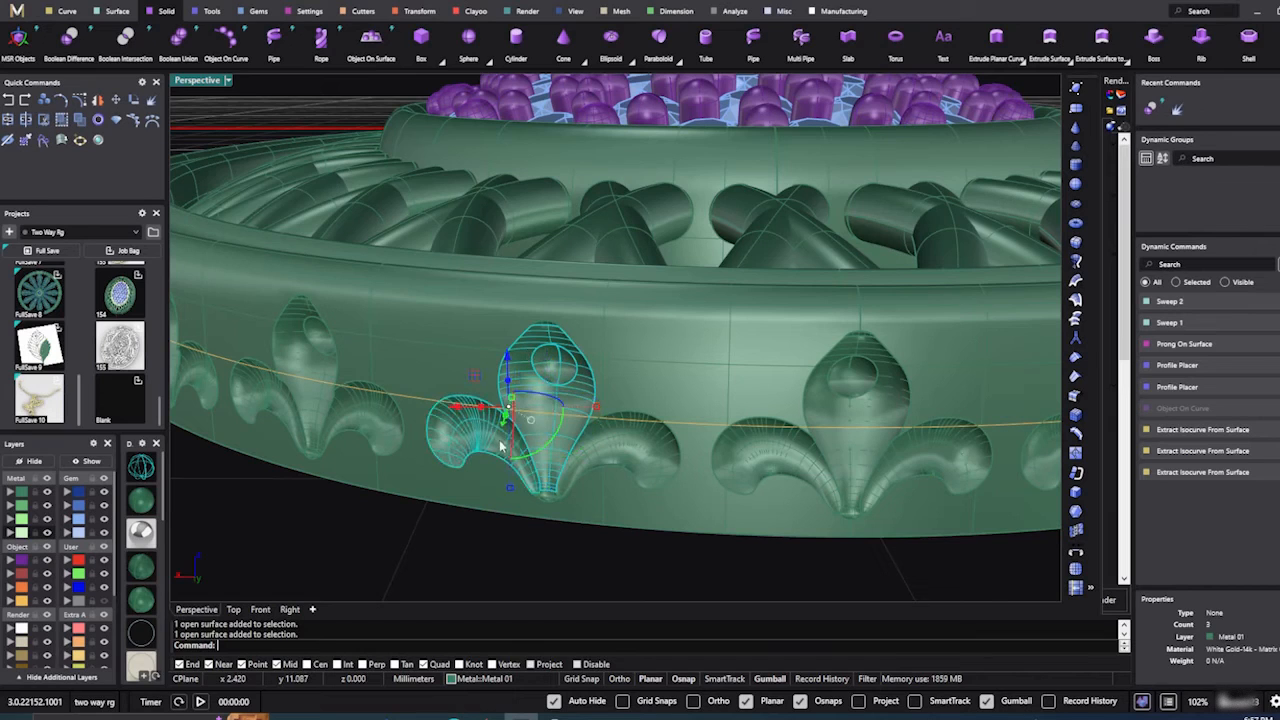
{"action": "left_click", "coordinate": [601, 440], "text": "shift"}
{"action": "left_click", "coordinate": [772, 446], "text": "shift"}
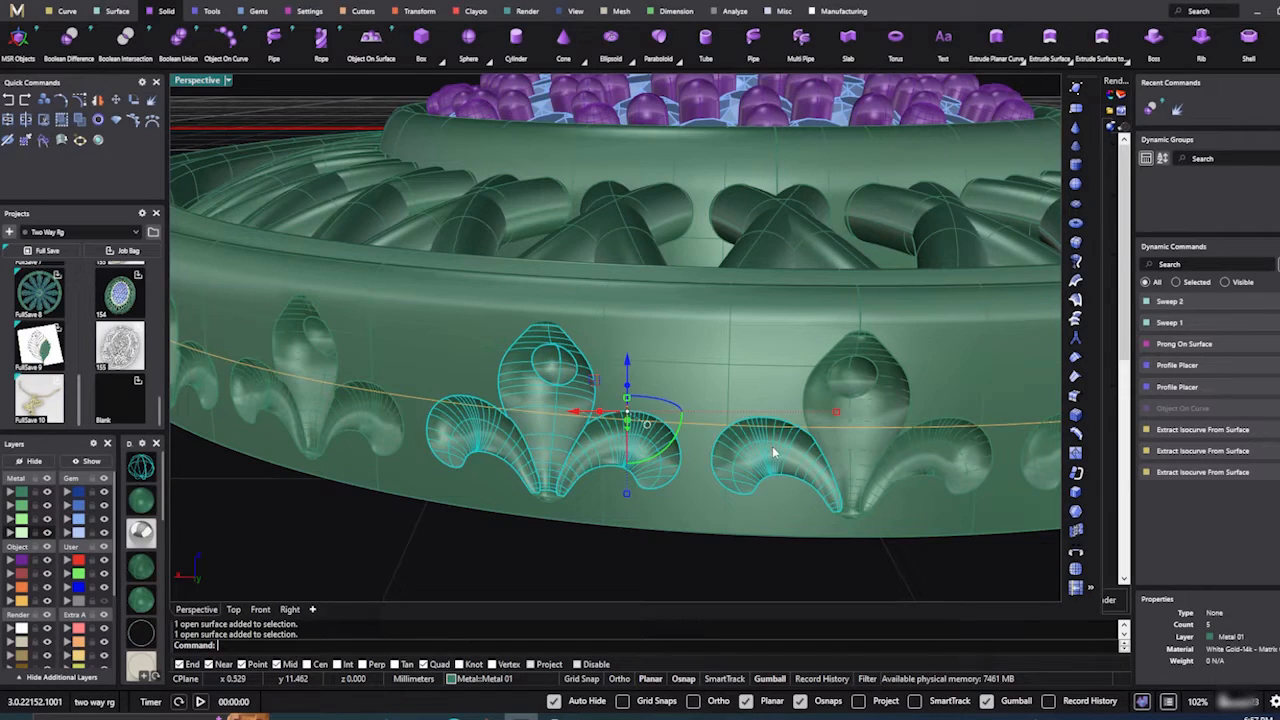
{"action": "left_click", "coordinate": [836, 413], "text": "shift"}
{"action": "left_click", "coordinate": [870, 472]}
{"action": "left_click", "coordinate": [955, 452], "text": "shift"}
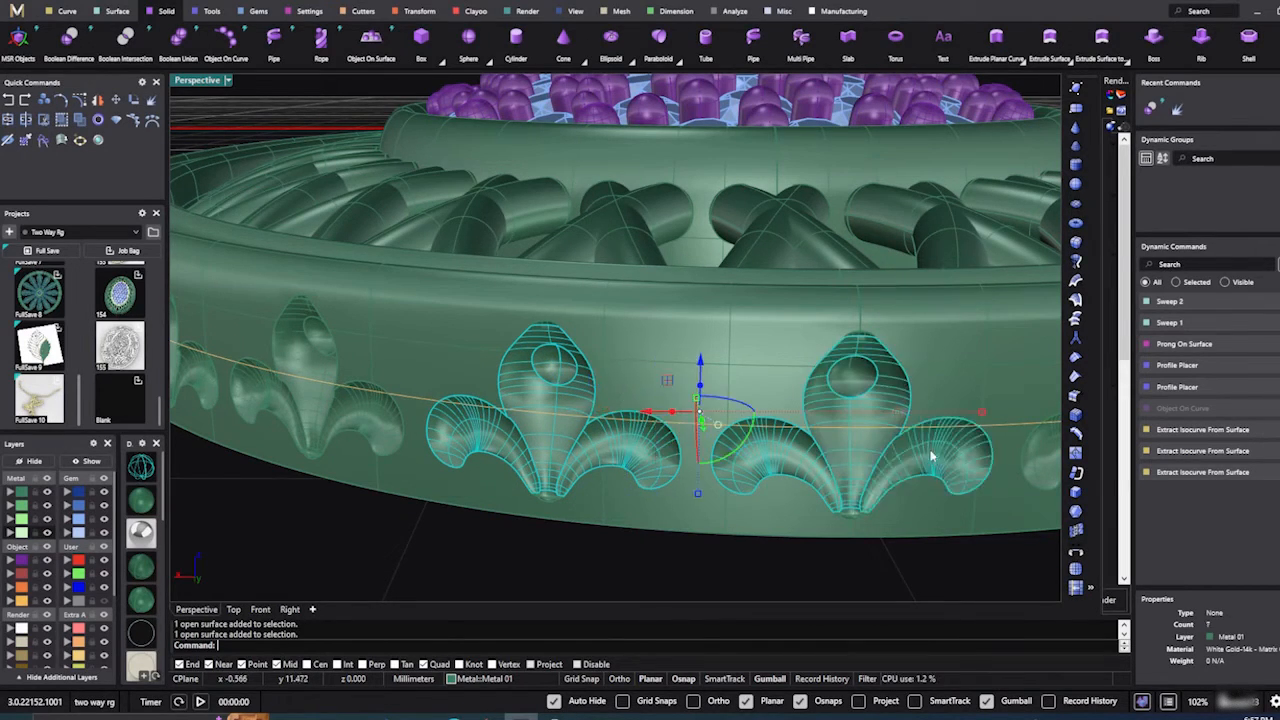
{"action": "left_click", "coordinate": [855, 378], "text": "shift"}
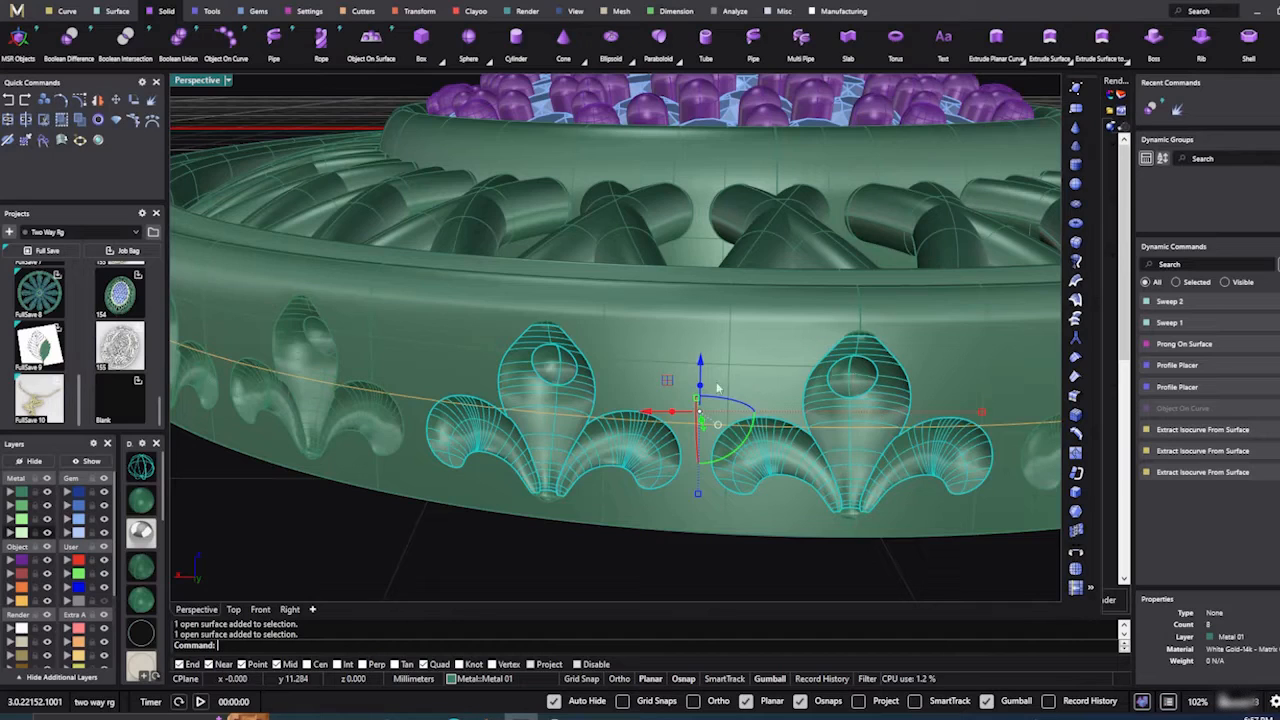
{"action": "left_click", "coordinate": [320, 345], "text": "shift"}
{"action": "left_click", "coordinate": [296, 364], "text": "shift"}
{"action": "left_click", "coordinate": [359, 416], "text": "shift"}
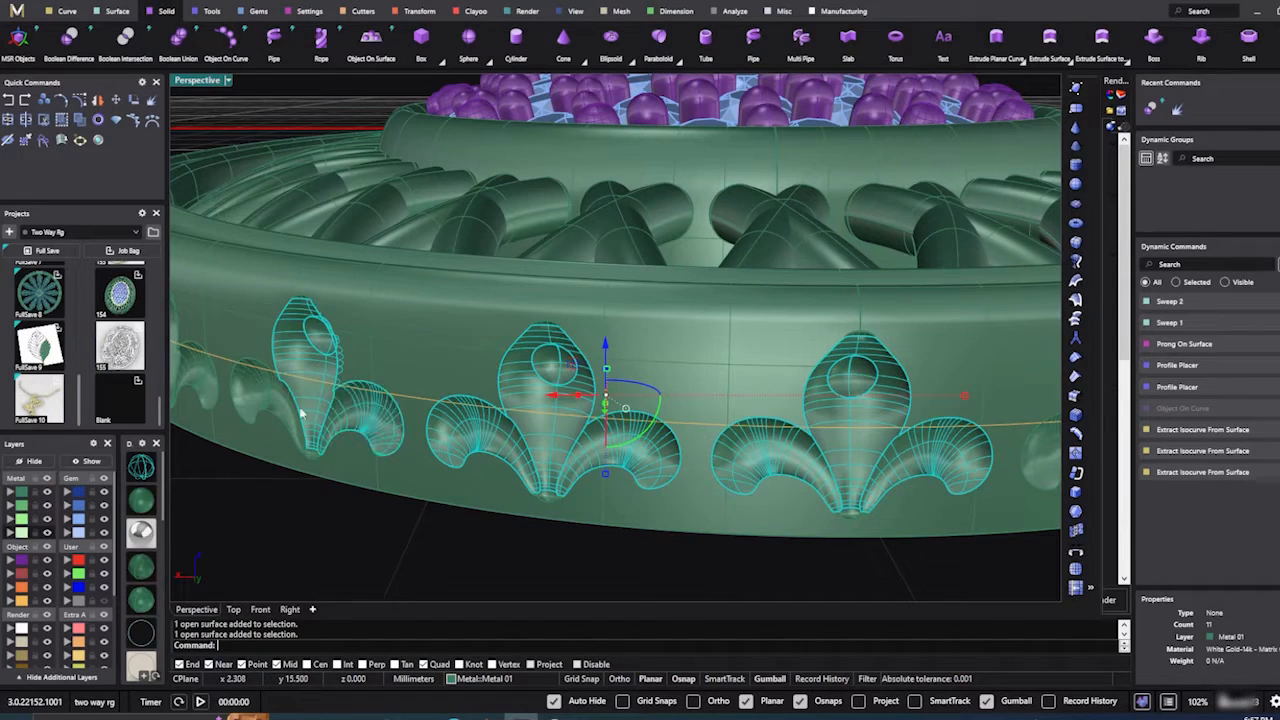
{"action": "left_click", "coordinate": [268, 410], "text": "shift"}
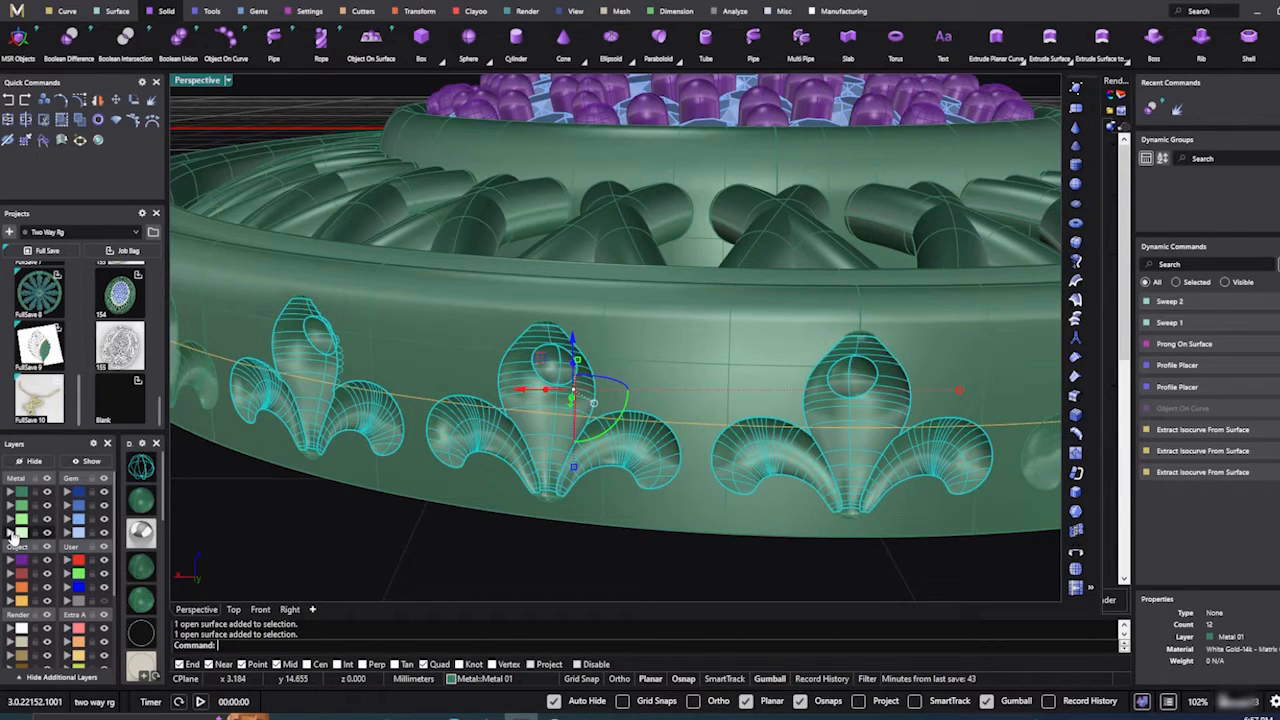
{"action": "left_click", "coordinate": [12, 533]}
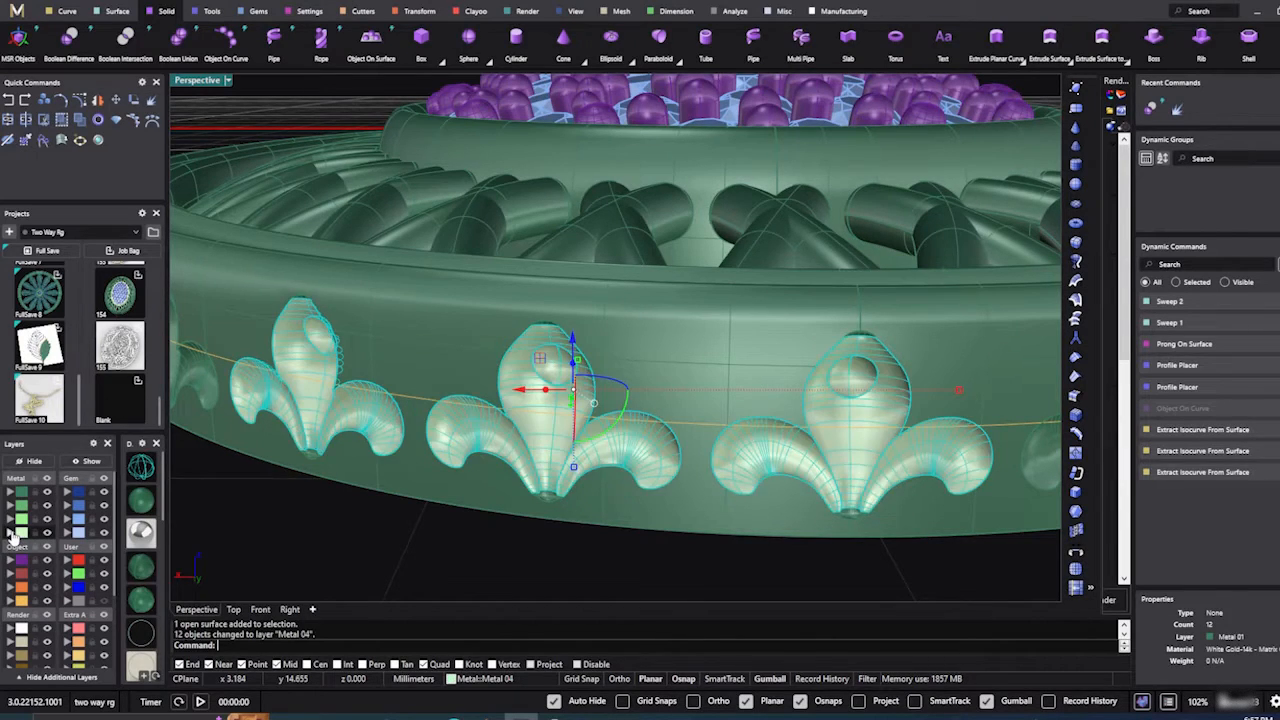
Step: Deselect the recess surfaces and show the piece in rendered display to view the recoloured fleur-de-lis cuts
{"action": "scroll", "coordinate": [666, 312], "scroll_direction": "down", "scroll_amount": 3}
{"action": "left_click", "coordinate": [556, 457]}
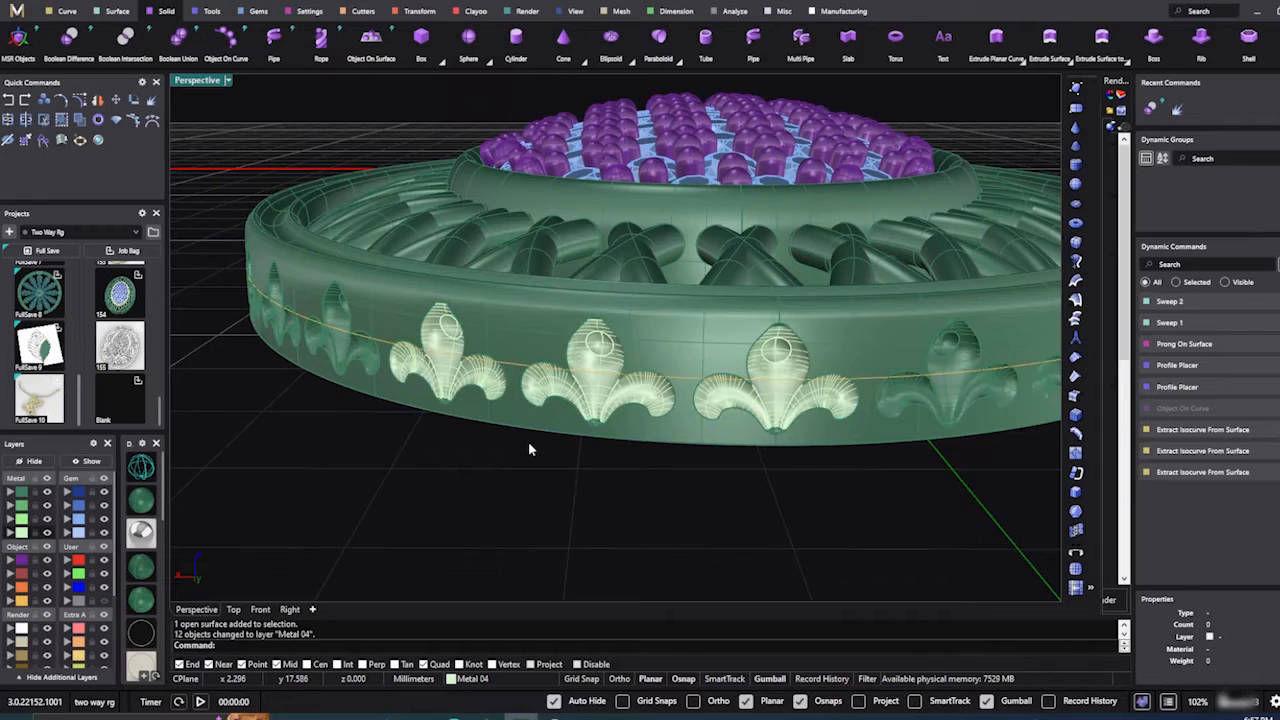
{"action": "left_click", "coordinate": [140, 533]}
{"action": "scroll", "coordinate": [514, 388], "scroll_direction": "down", "scroll_amount": 2}
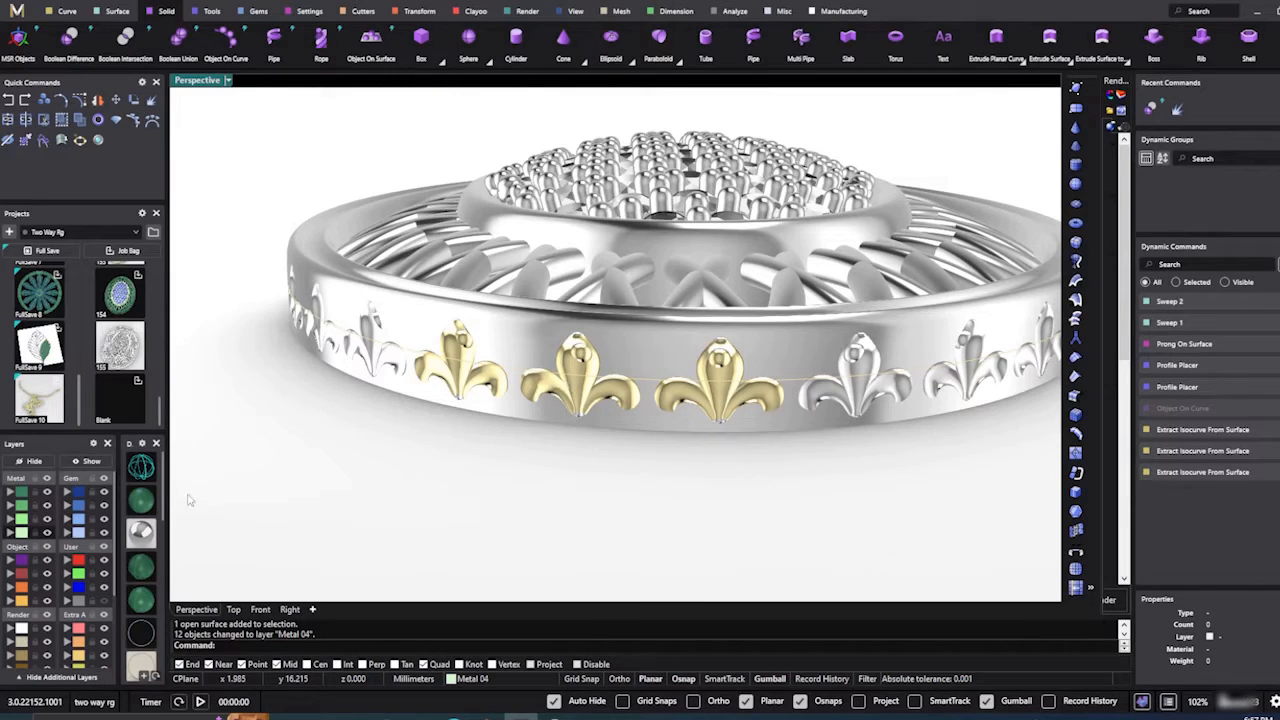
Step: Apply the Matte Black ground plane material to all fleur-de-lis surfaces on the Metal 04 layer
{"action": "left_click", "coordinate": [16, 535]}
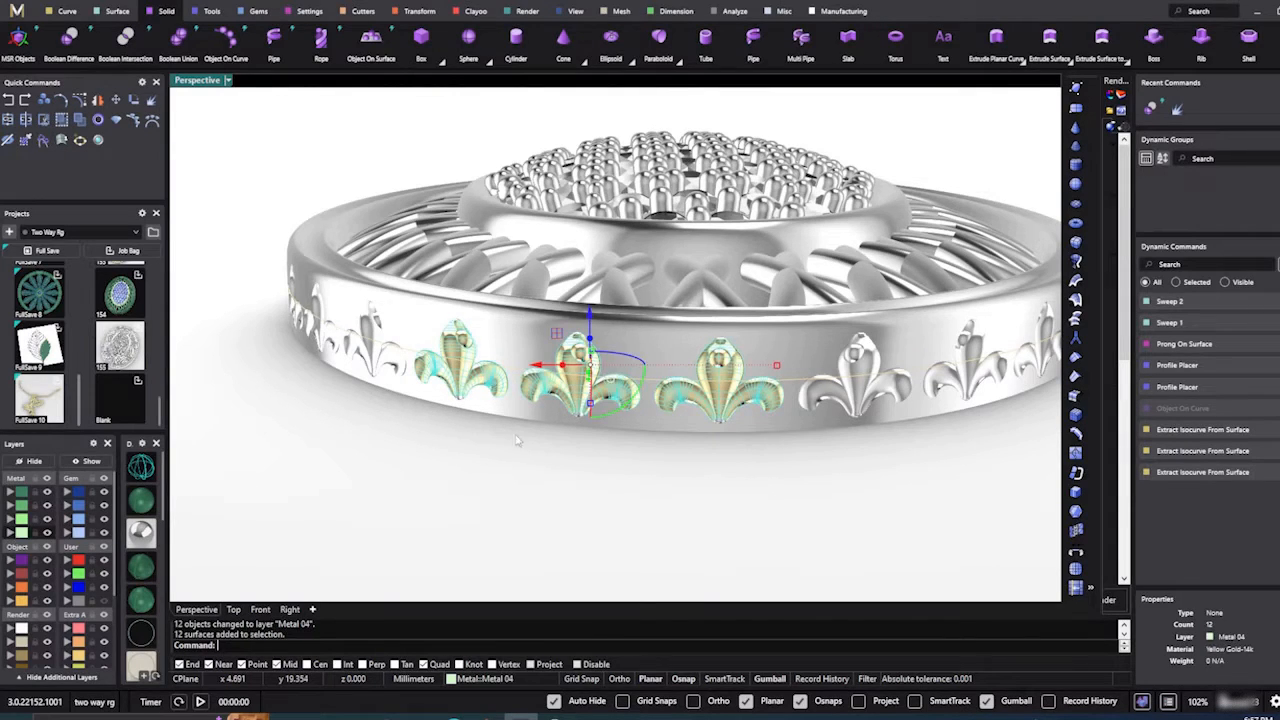
{"action": "left_click", "coordinate": [99, 144]}
{"action": "scroll", "coordinate": [1047, 541], "scroll_direction": "down", "scroll_amount": 2}
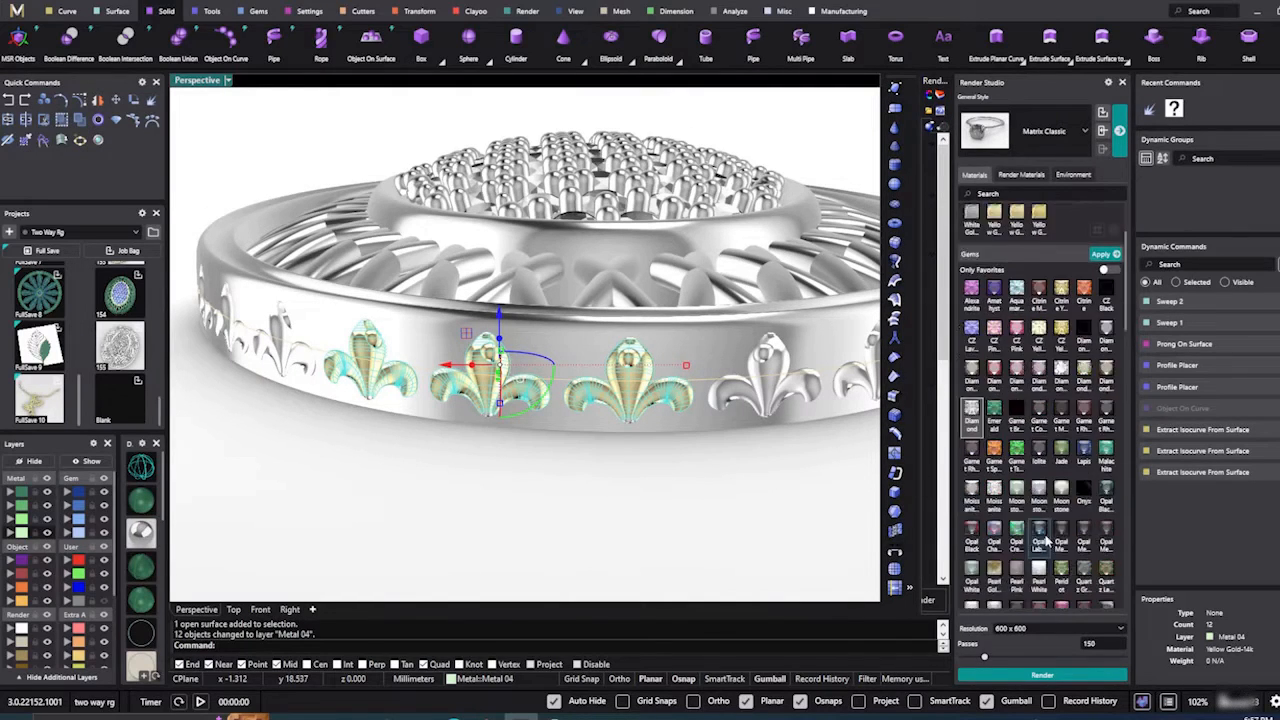
{"action": "scroll", "coordinate": [1047, 541], "scroll_direction": "down", "scroll_amount": 10}
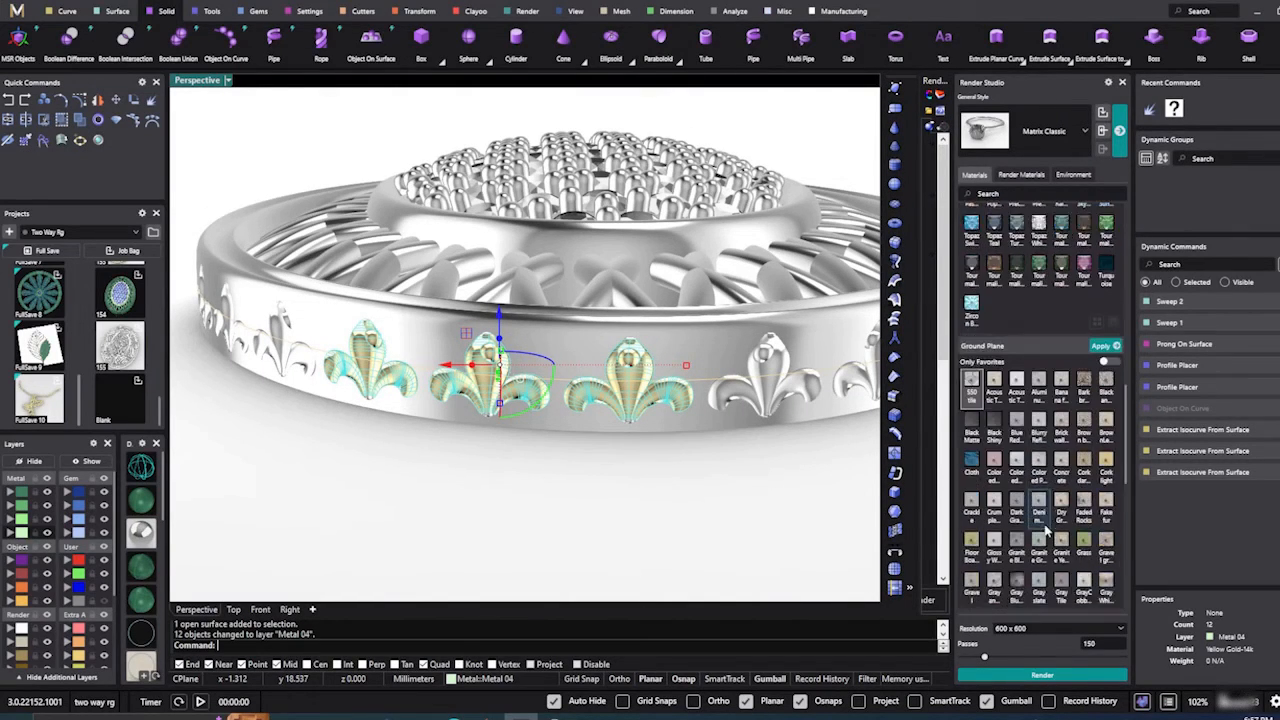
{"action": "scroll", "coordinate": [1045, 535], "scroll_direction": "down", "scroll_amount": 3}
{"action": "left_click", "coordinate": [1080, 540]}
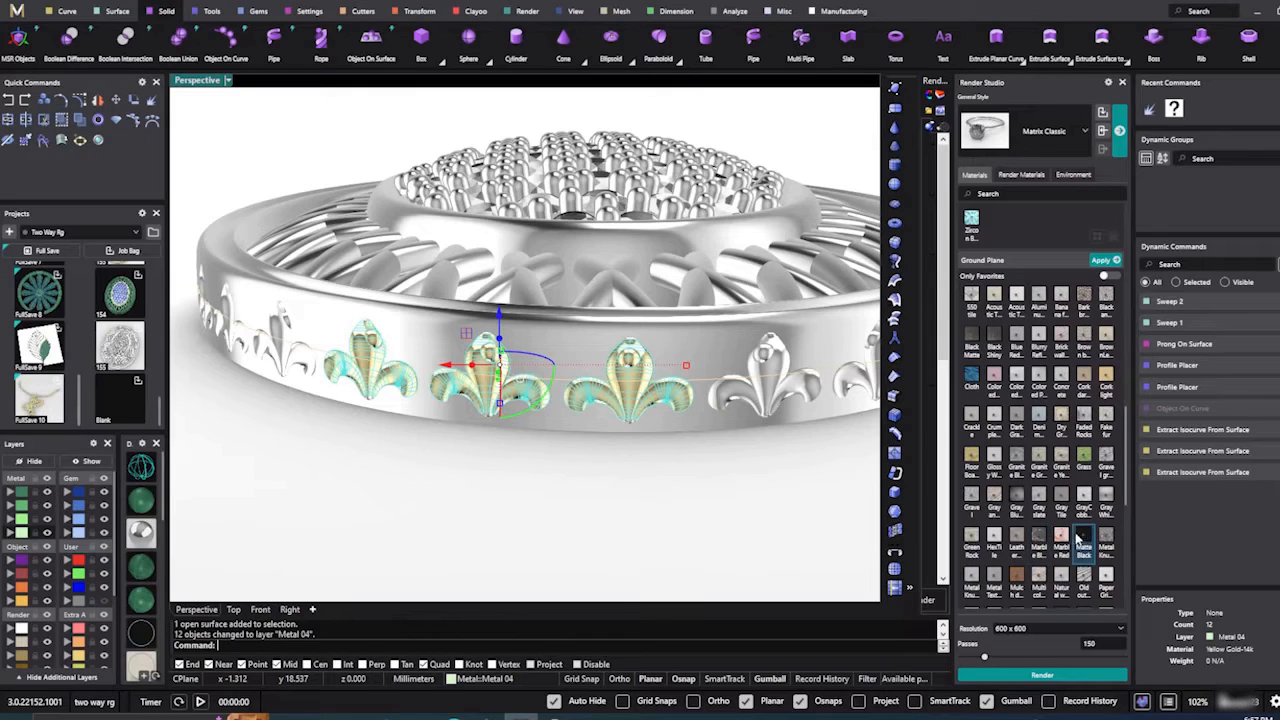
{"action": "left_click", "coordinate": [1101, 260]}
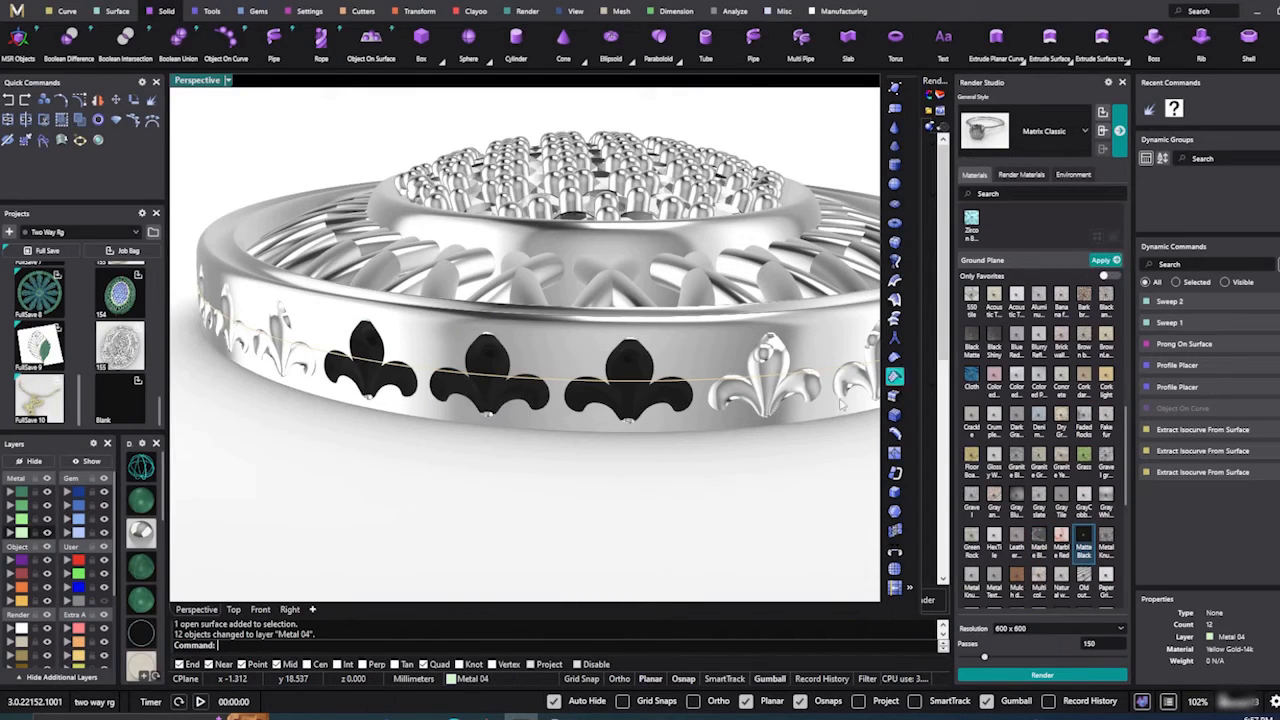
Step: Close Render Studio and examine the rendered jewelry top with its blackened fleur-de-lis recesses from the side and from above
{"action": "scroll", "coordinate": [592, 457], "scroll_direction": "down", "scroll_amount": 3}
{"action": "right_click_drag", "start_coordinate": [597, 529], "coordinate": [578, 450]}
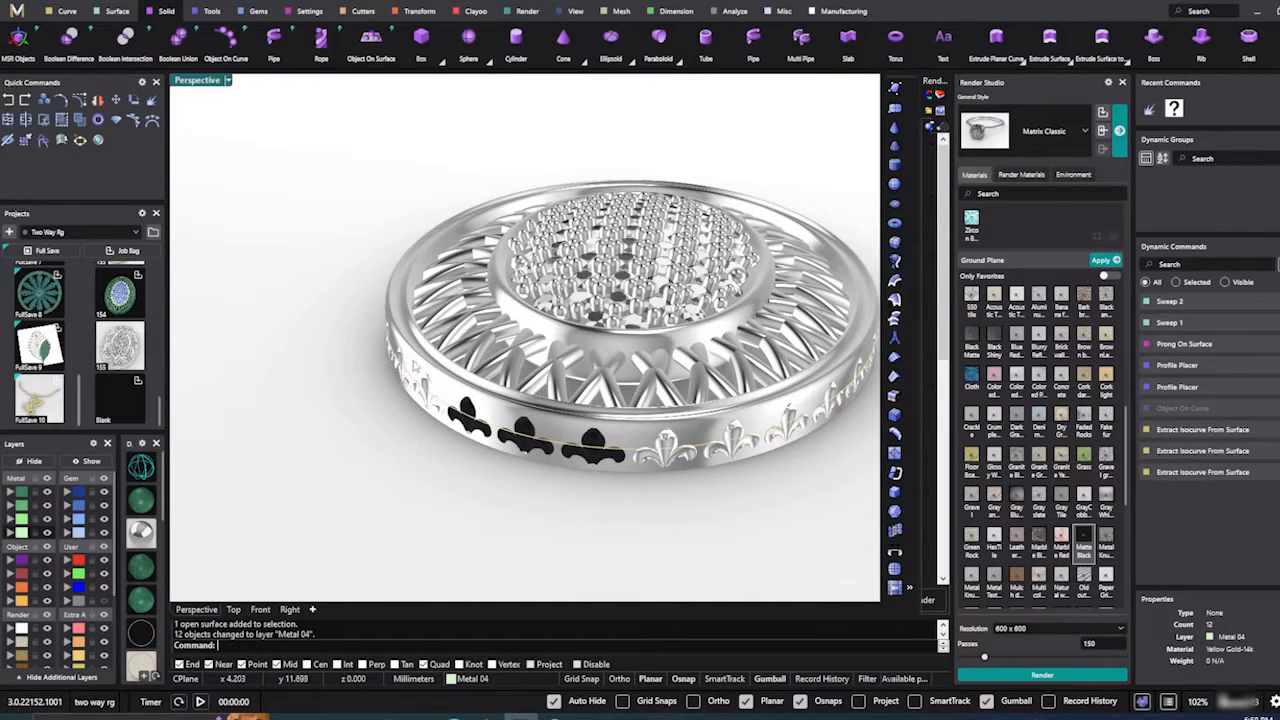
{"action": "left_click", "coordinate": [1123, 84]}
{"action": "scroll", "coordinate": [507, 316], "scroll_direction": "down", "scroll_amount": 5}
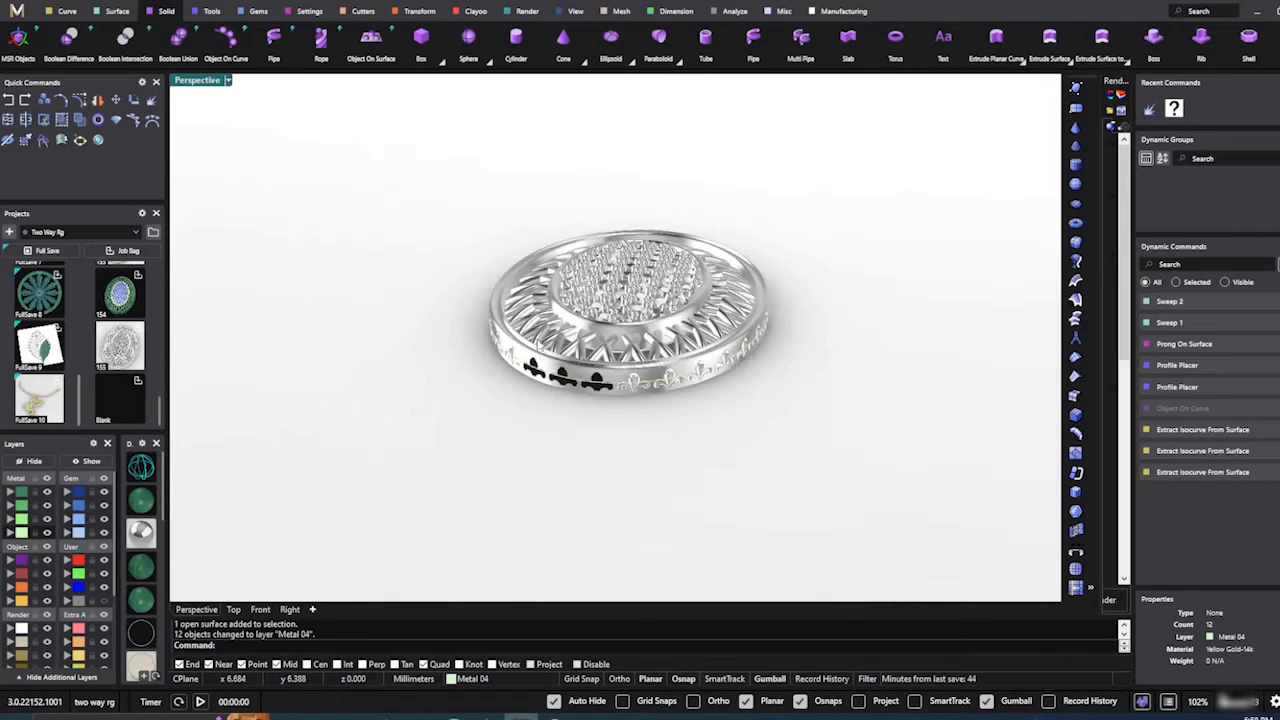
{"action": "right_click_drag", "start_coordinate": [538, 341], "coordinate": [550, 396]}
{"action": "scroll", "coordinate": [557, 425], "scroll_direction": "down", "scroll_amount": 4}
{"action": "scroll", "coordinate": [622, 273], "scroll_direction": "up", "scroll_amount": 5}
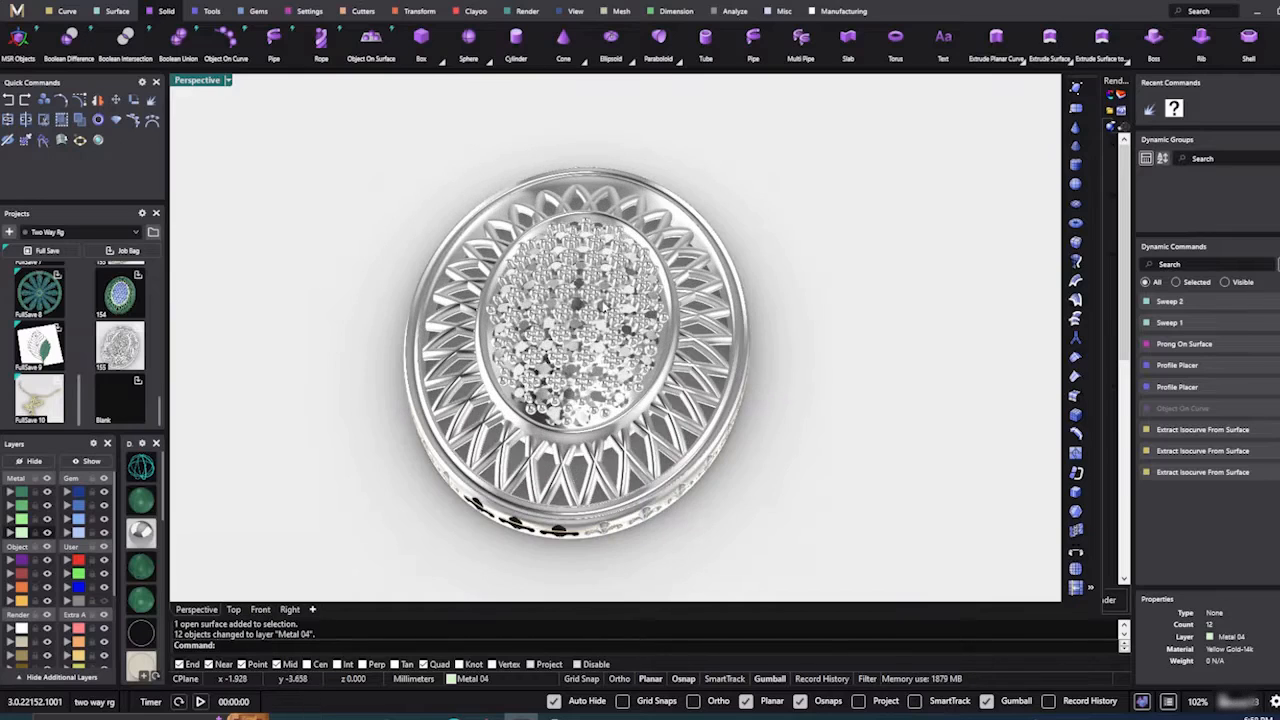
{"action": "scroll", "coordinate": [609, 182], "scroll_direction": "down", "scroll_amount": 3}
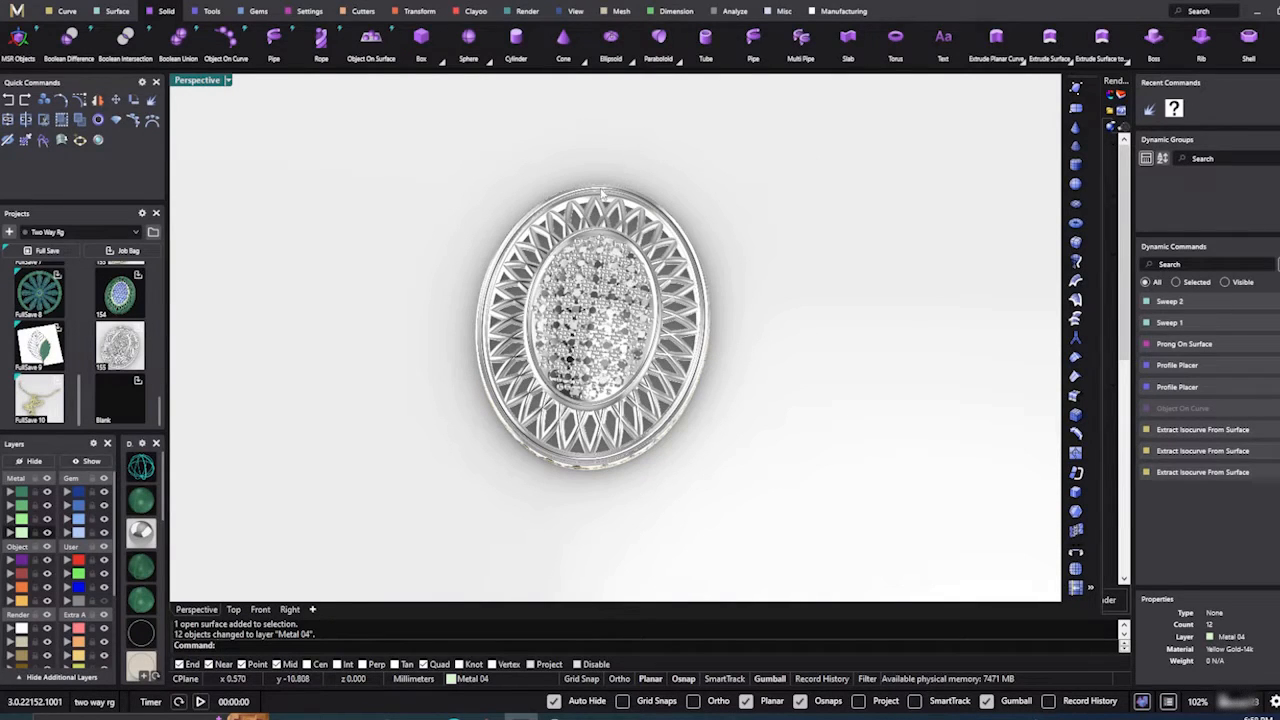
{"action": "right_click_drag", "start_coordinate": [576, 355], "coordinate": [590, 320]}
{"action": "scroll", "coordinate": [610, 340], "scroll_direction": "up", "scroll_amount": 2}
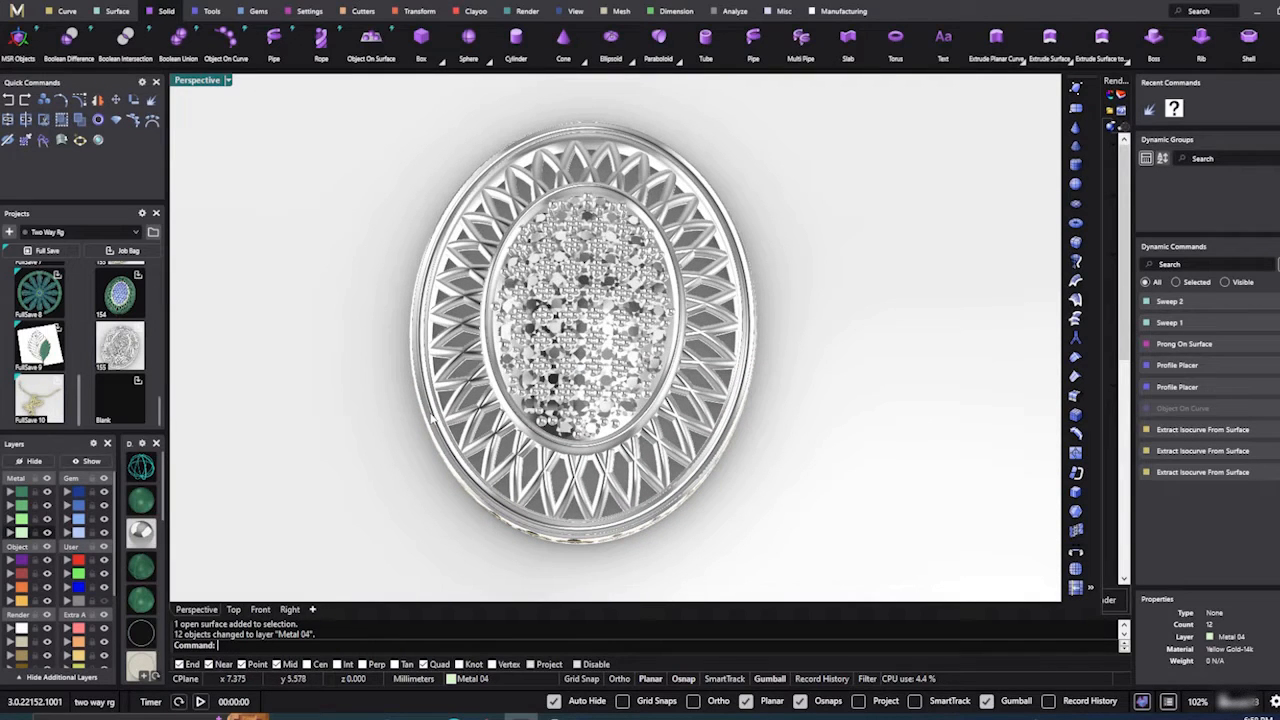